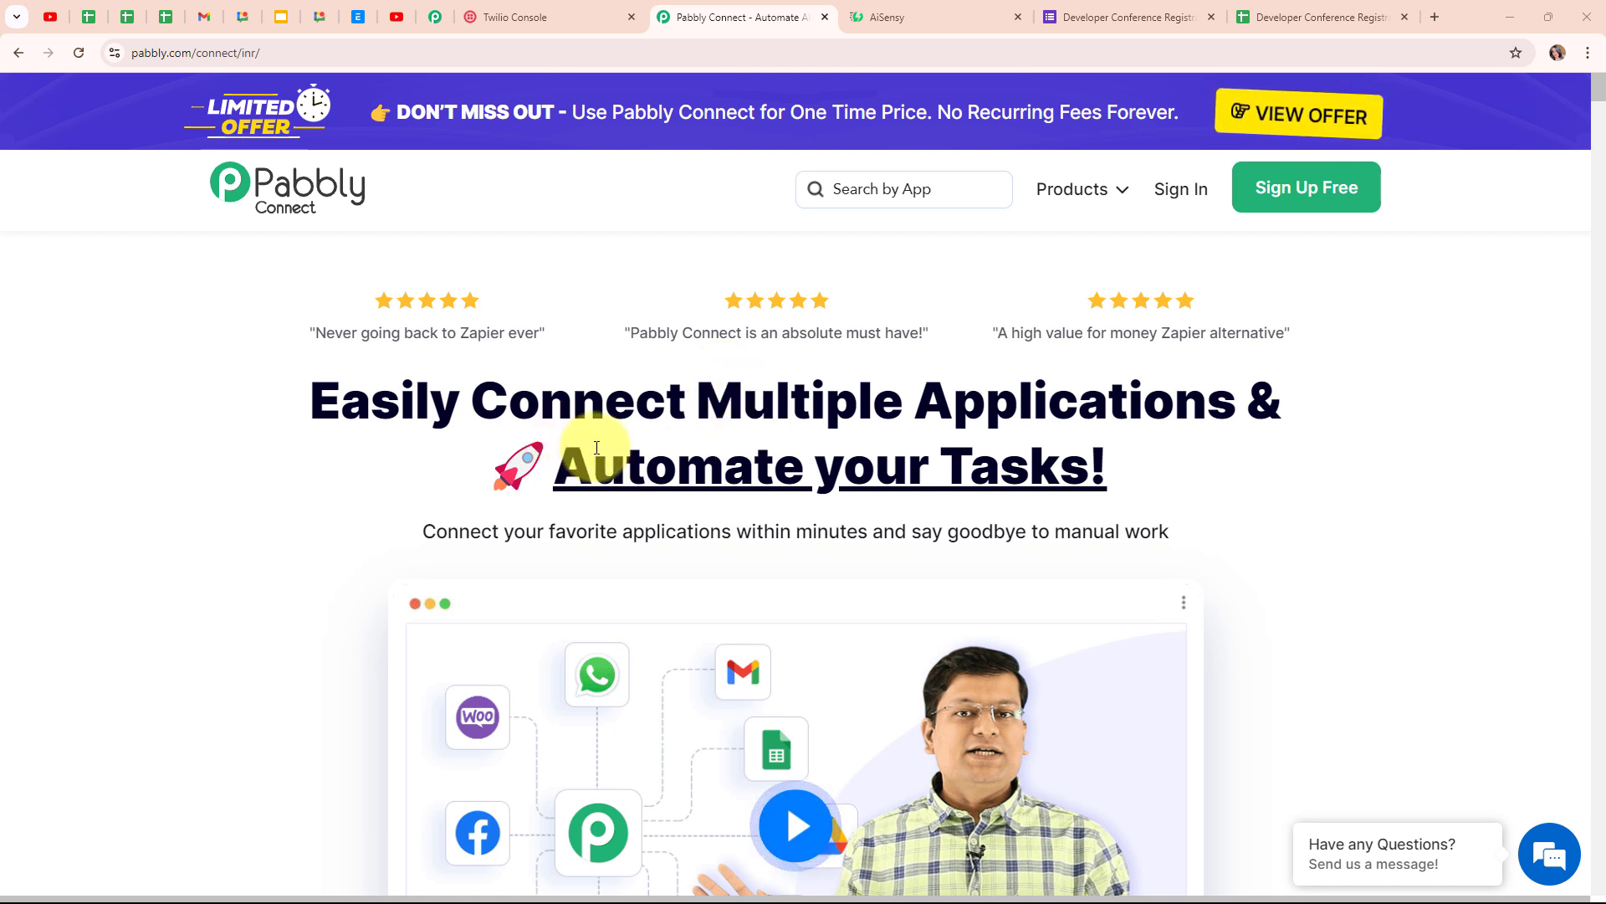
- Switch to Google Forms and review the questions of the Developer Conference Registration form
{"action": "left_click", "coordinate": [1096, 15]}
{"action": "left_click", "coordinate": [699, 164]}
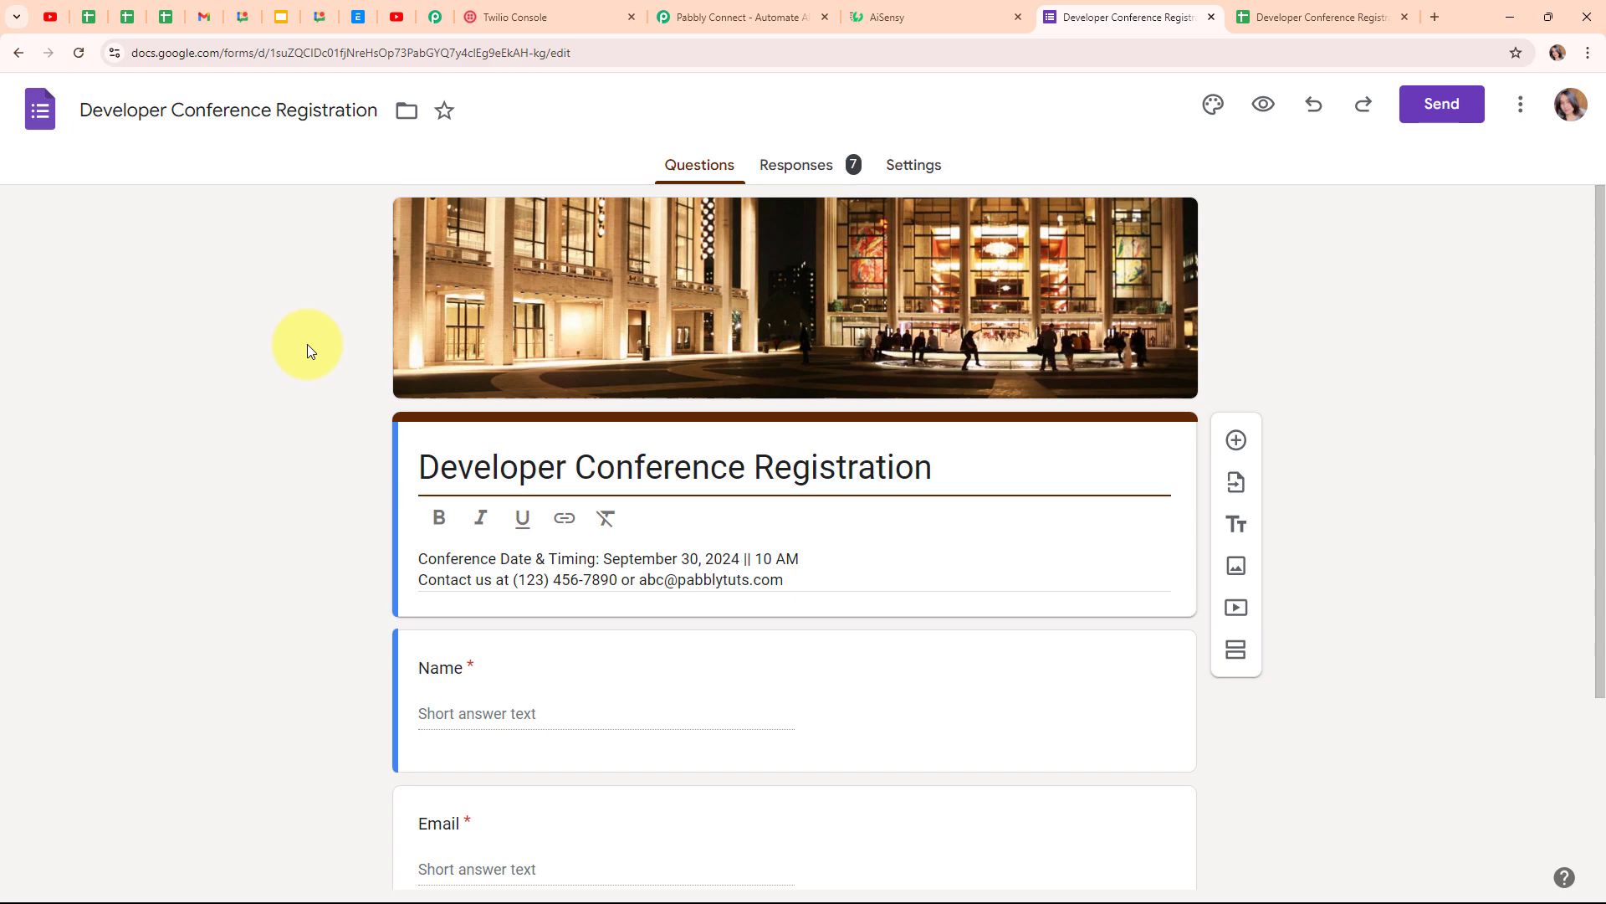
- Return to the Pabbly Connect website, sign in to the existing account, and access the Pabbly Connect app
{"action": "left_click", "coordinate": [734, 27]}
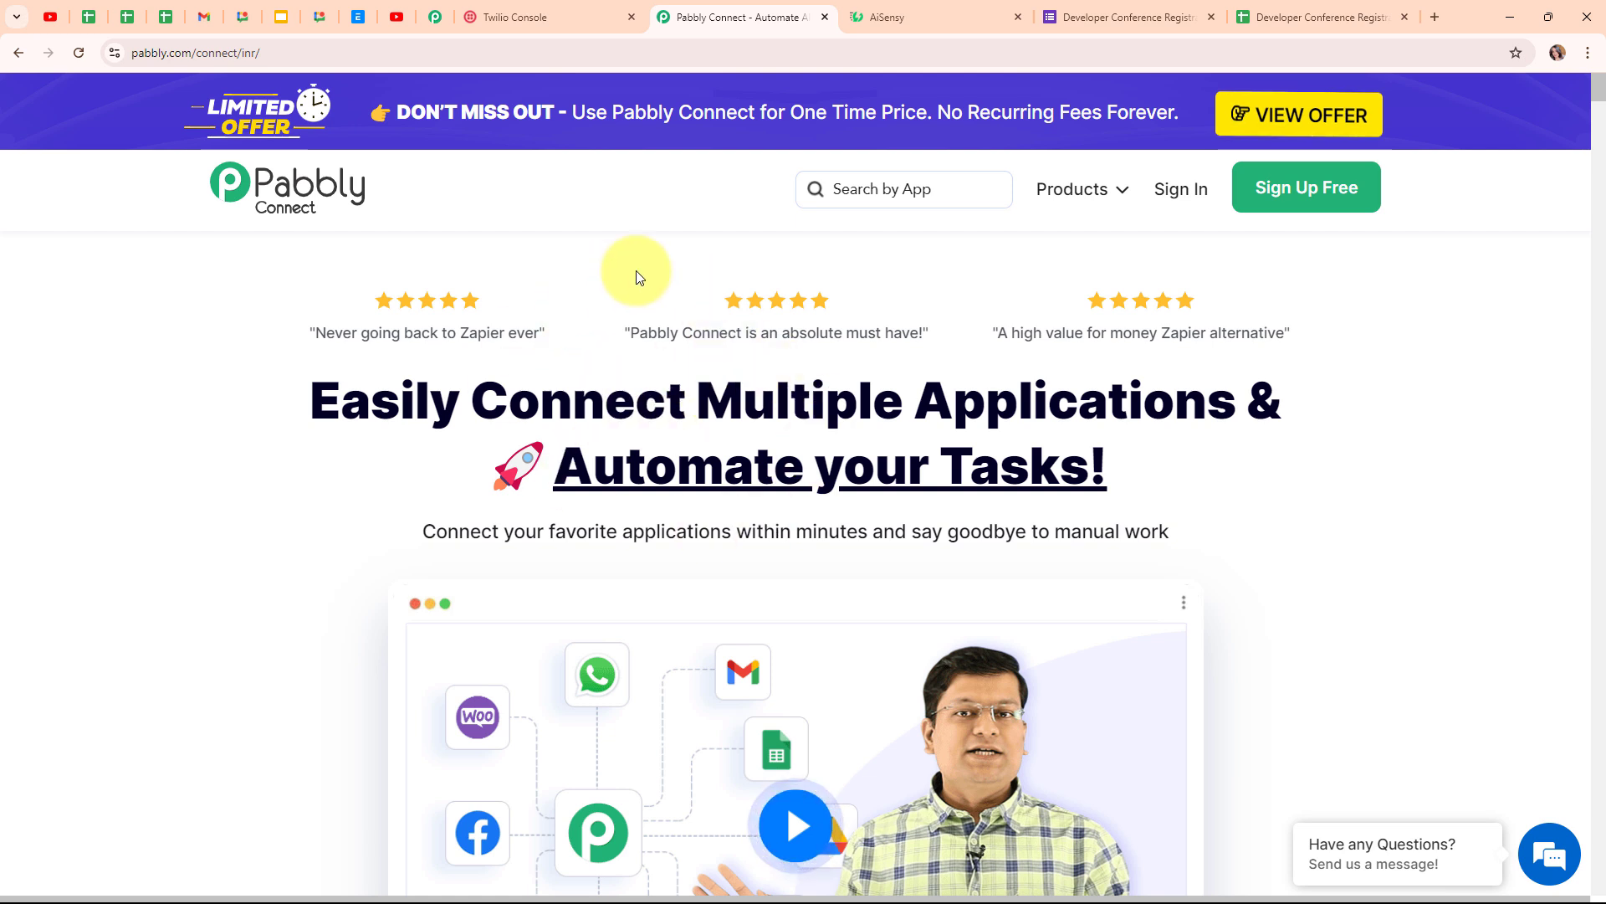
{"action": "left_click", "coordinate": [360, 52]}
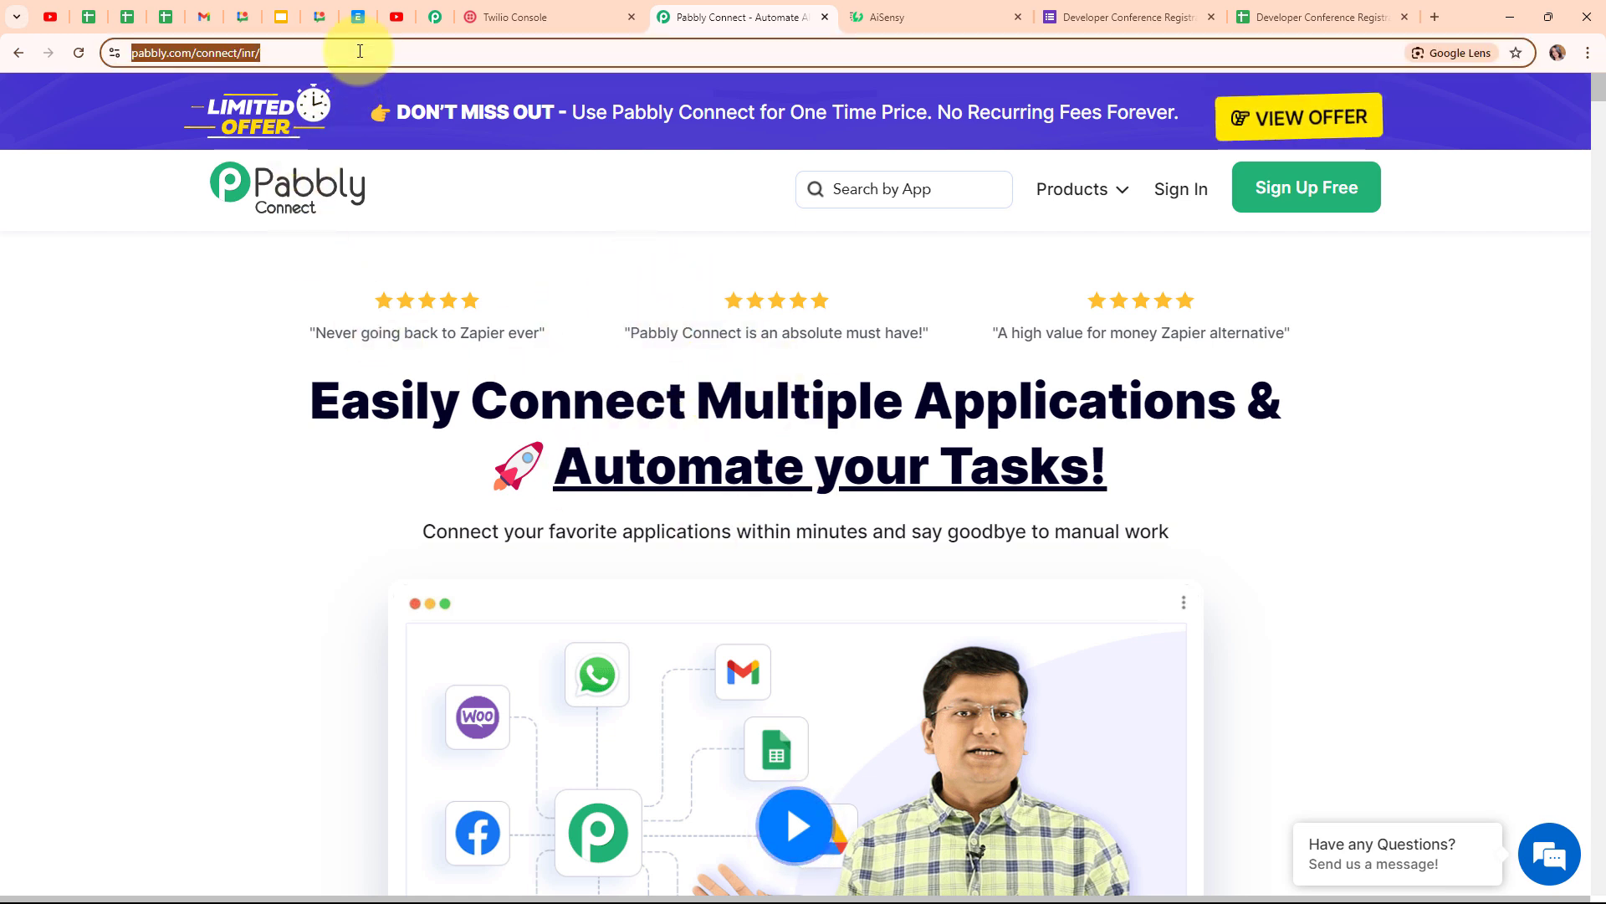
{"action": "left_click", "coordinate": [598, 243]}
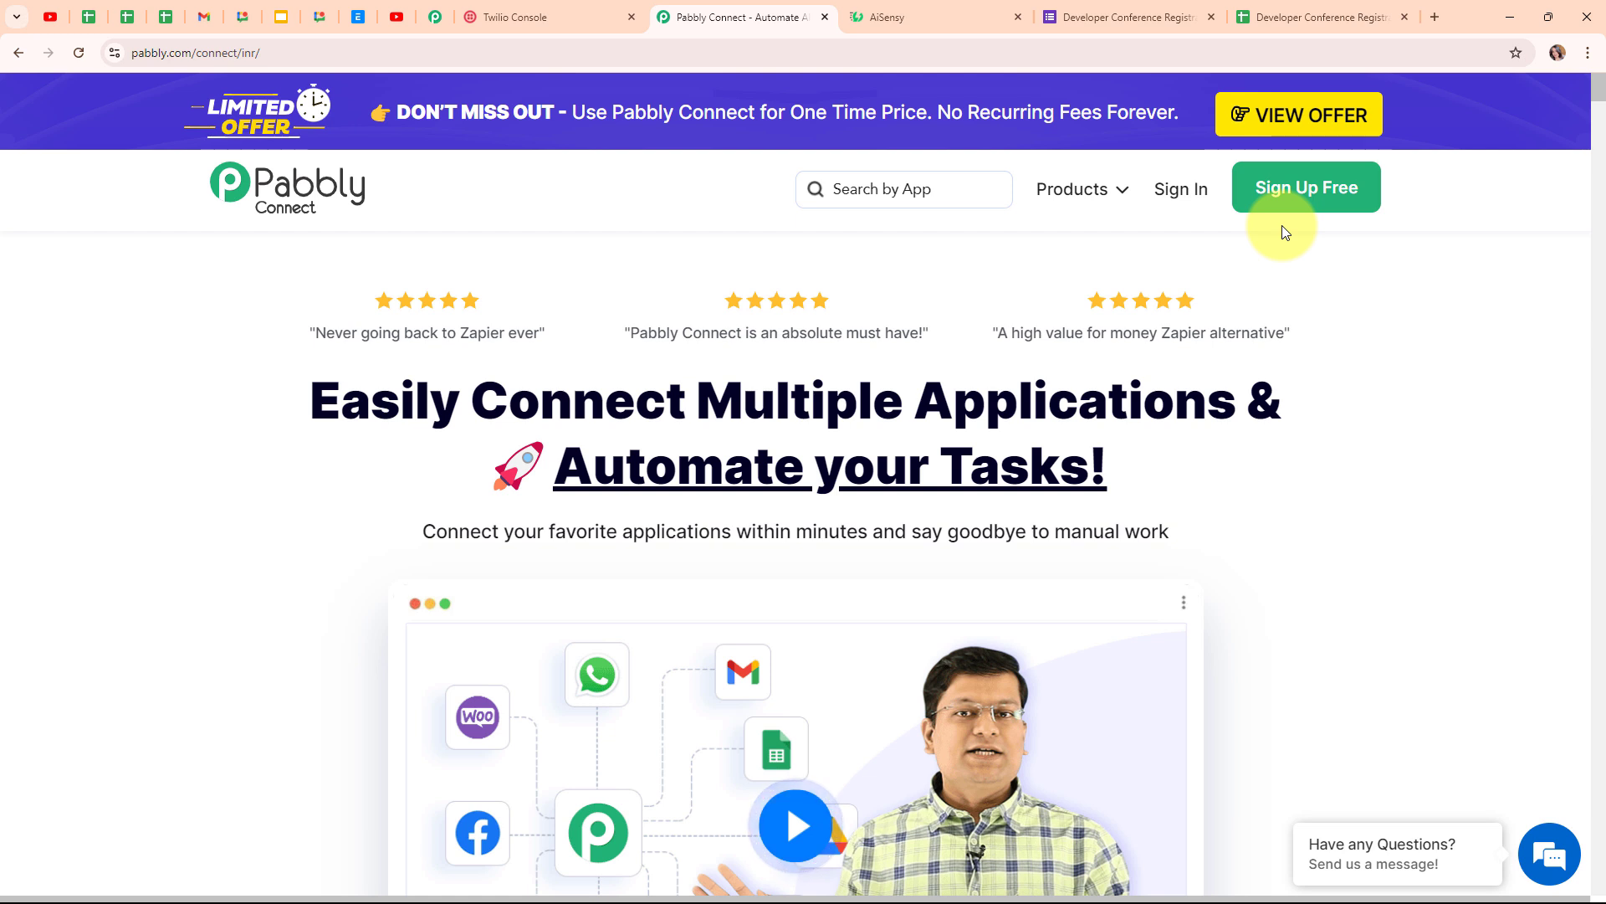
{"action": "left_click", "coordinate": [1179, 188]}
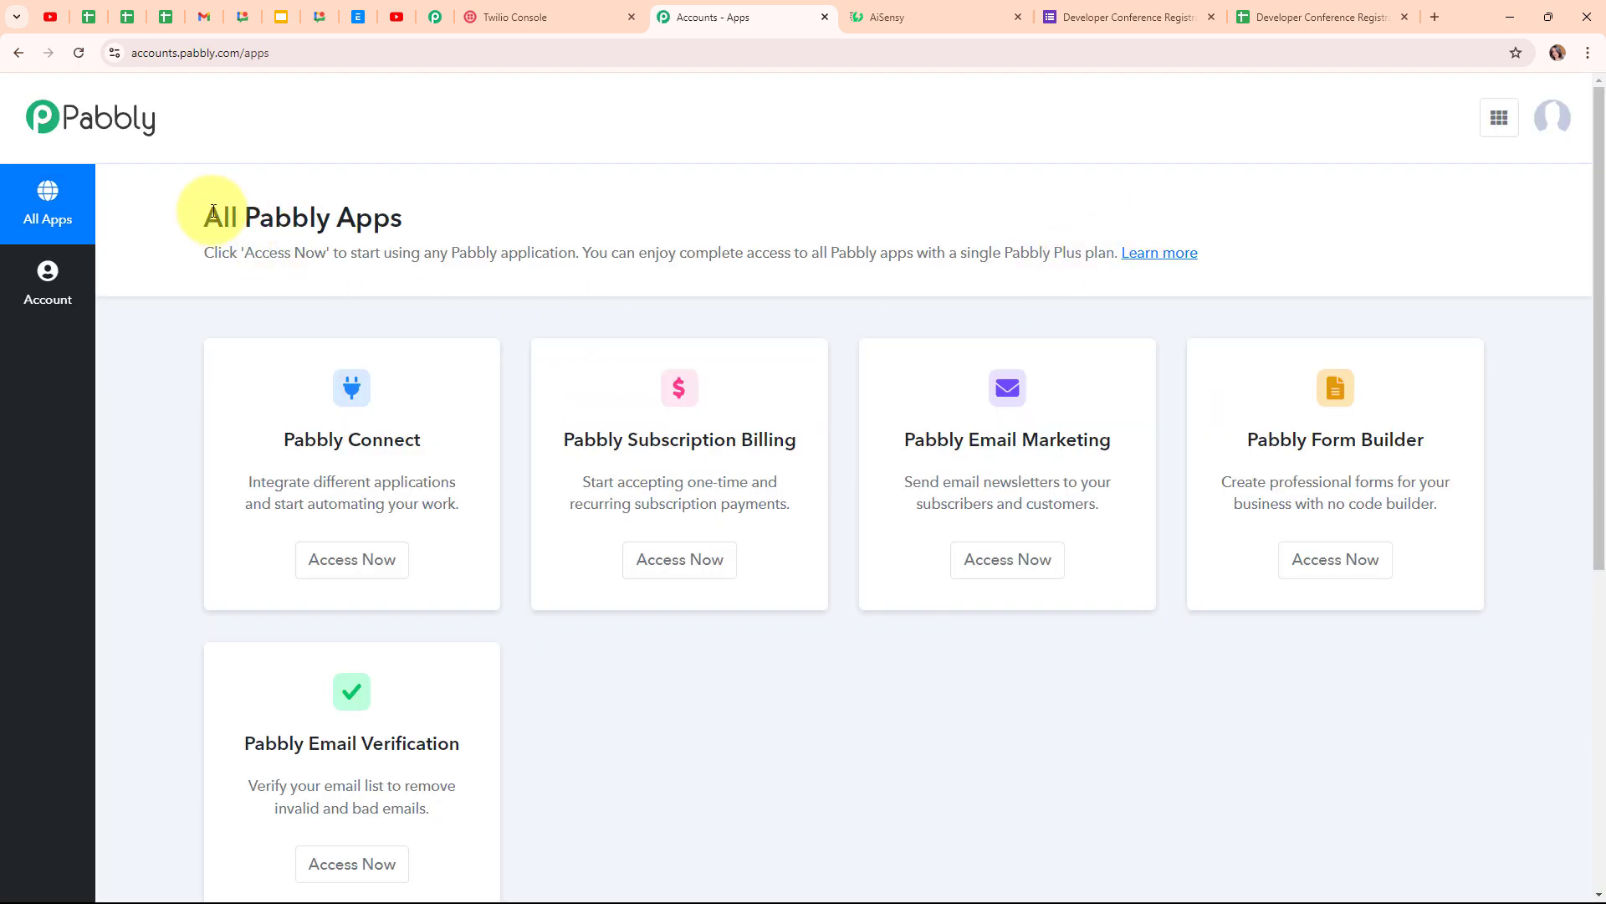
{"action": "left_click_drag", "start_coordinate": [207, 216], "coordinate": [601, 202]}
{"action": "left_click", "coordinate": [599, 202]}
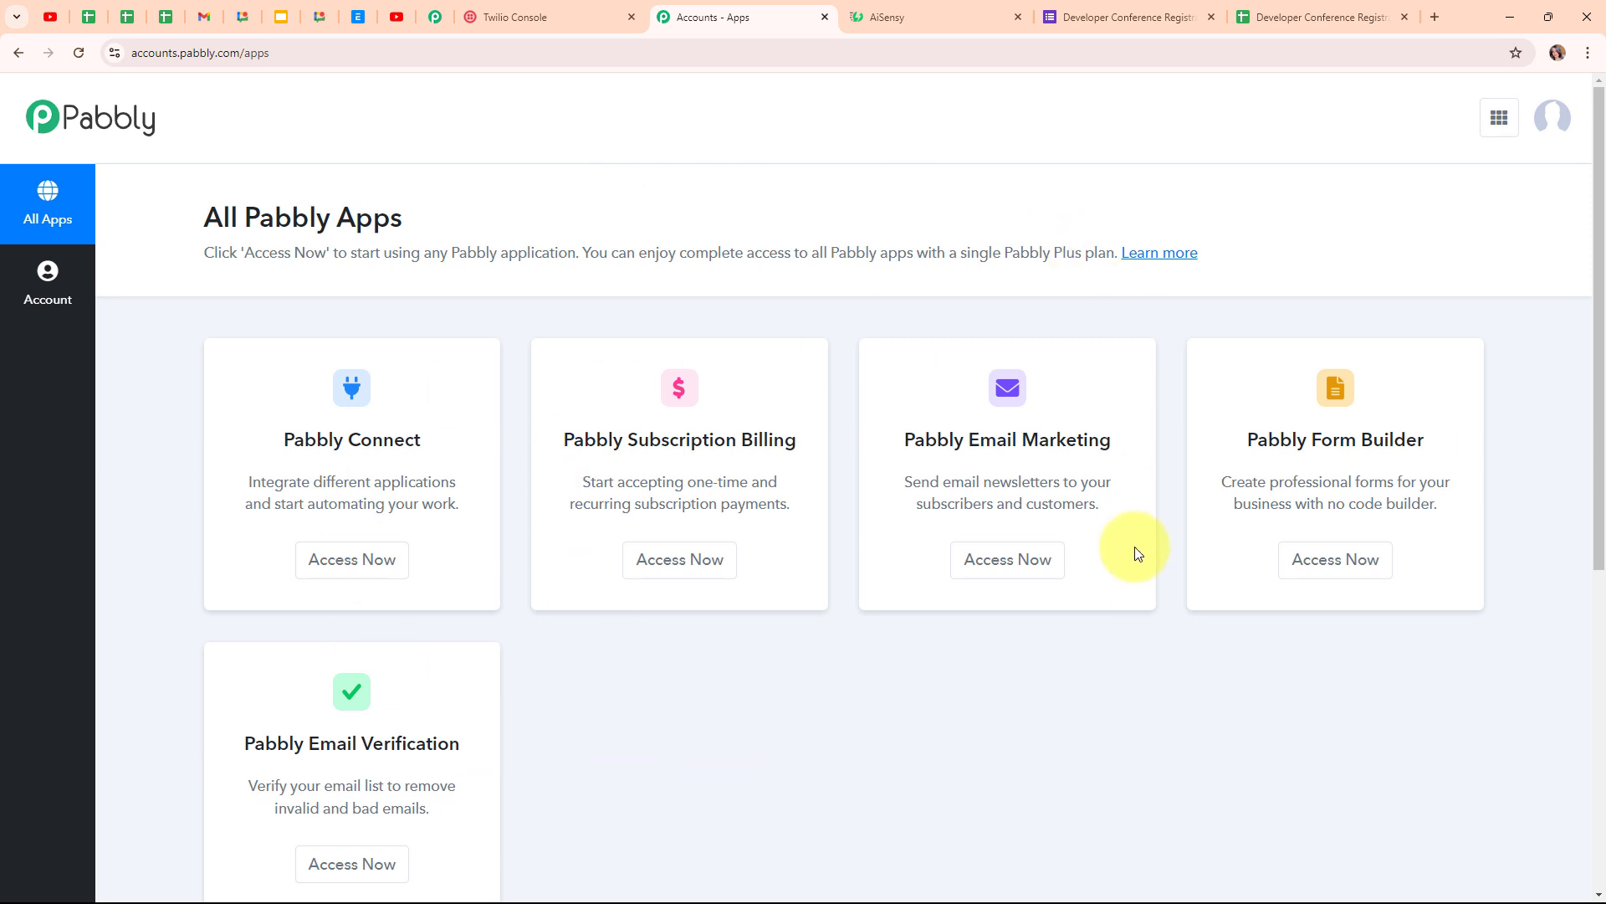
{"action": "left_click", "coordinate": [376, 576]}
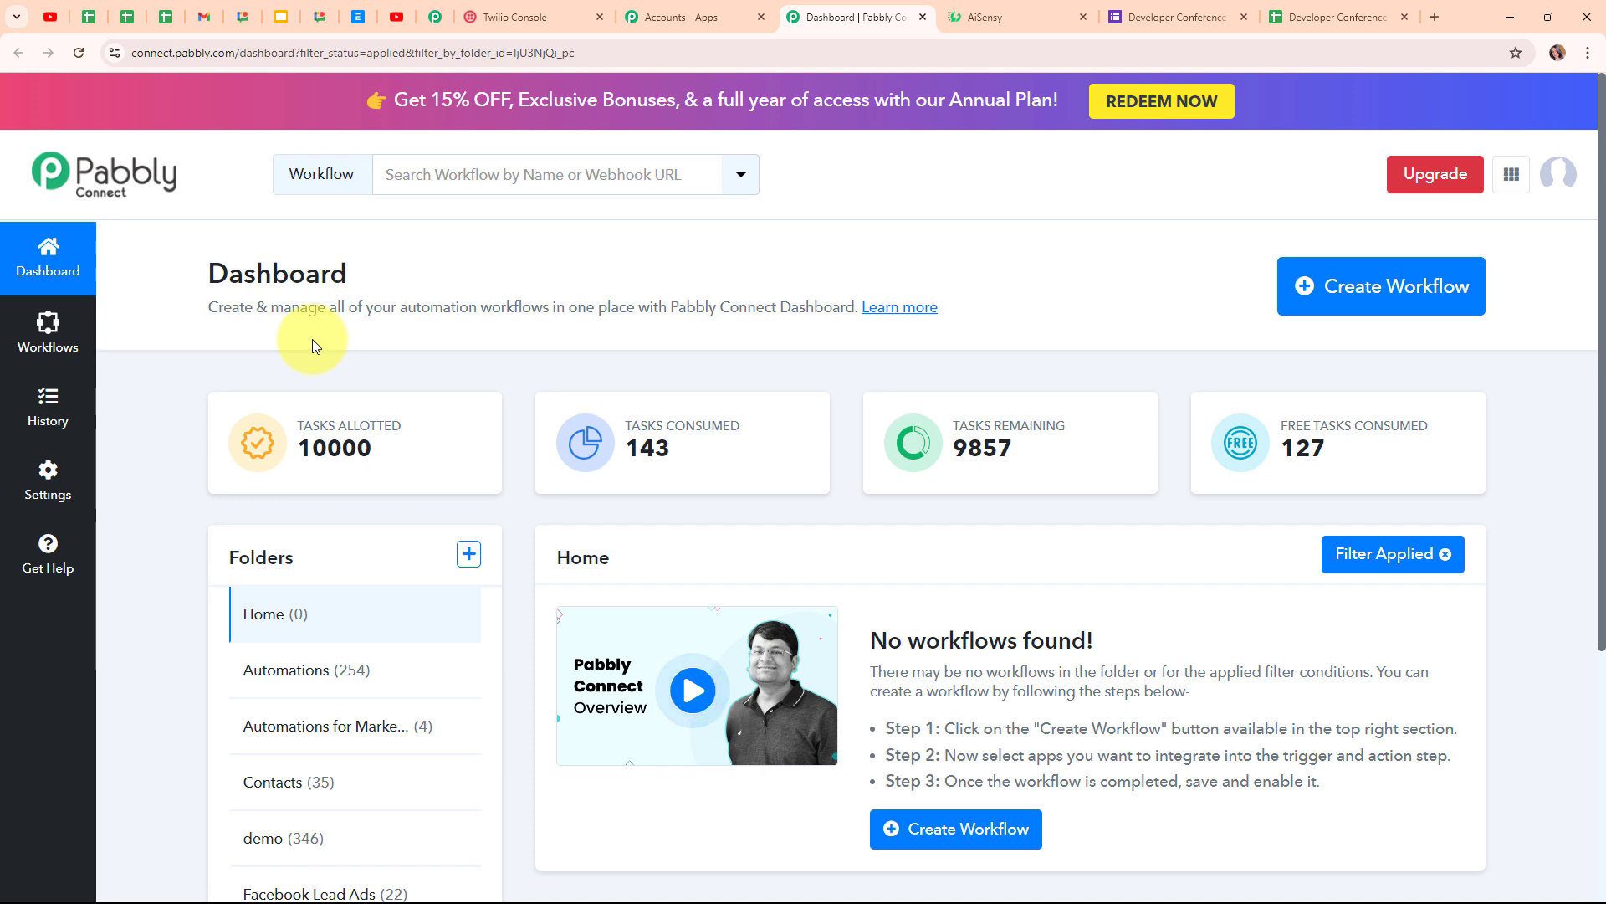
- Start a new workflow named "Send Conference Reminder via WhatsApp, Email & SMS Automatically" and assign it to the Automations folder
{"action": "left_click", "coordinate": [1389, 292]}
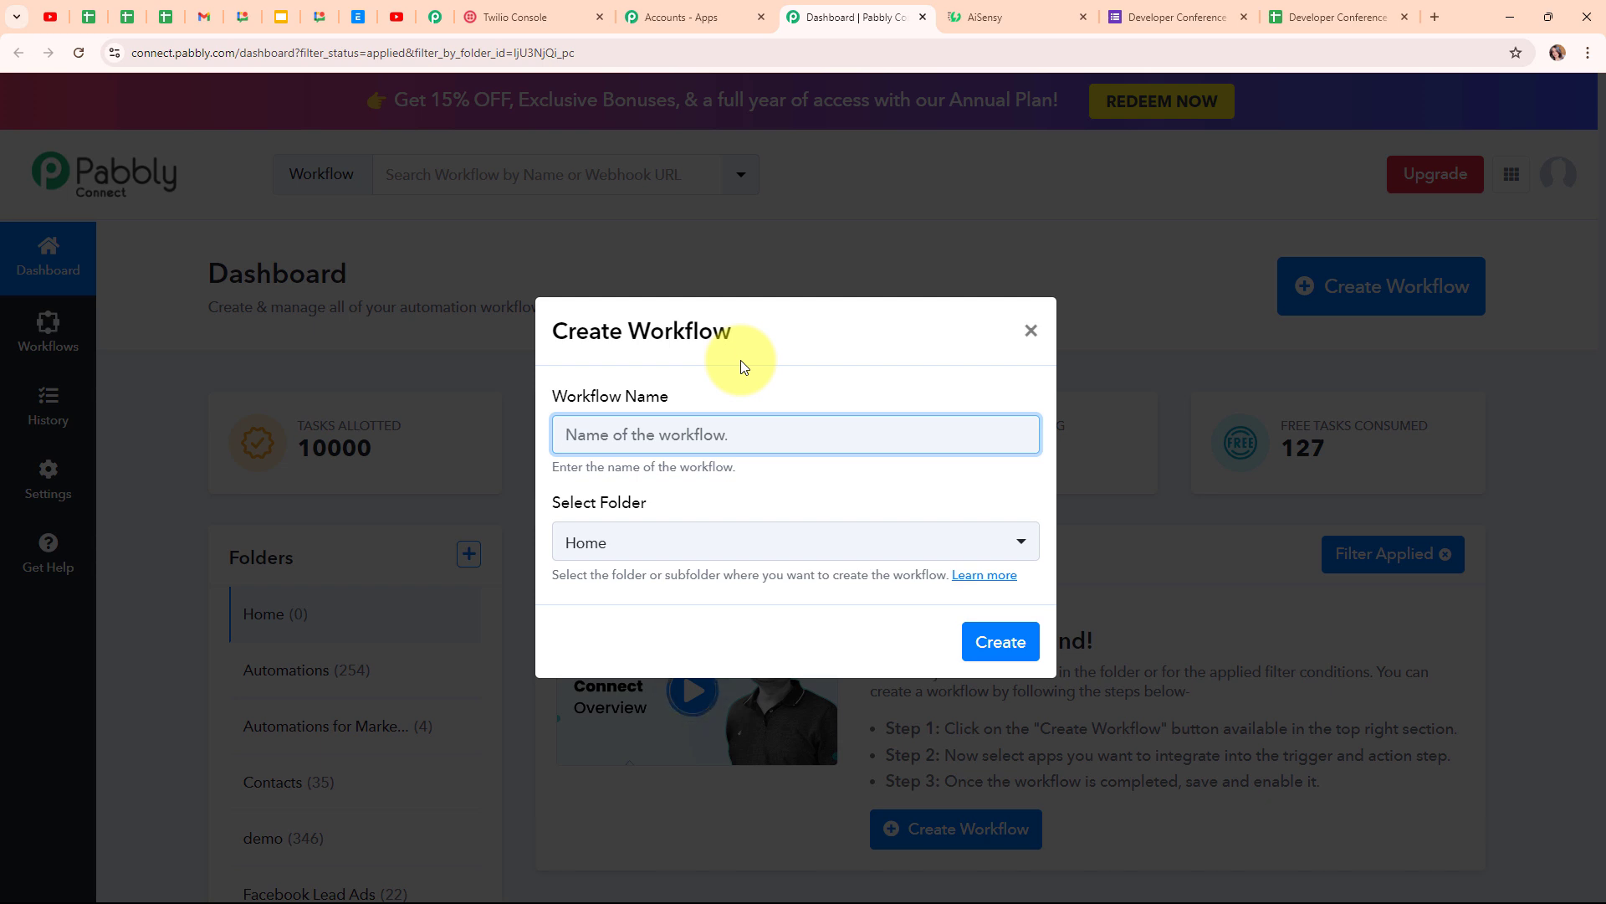
{"action": "key", "text": "ctrl+v"}
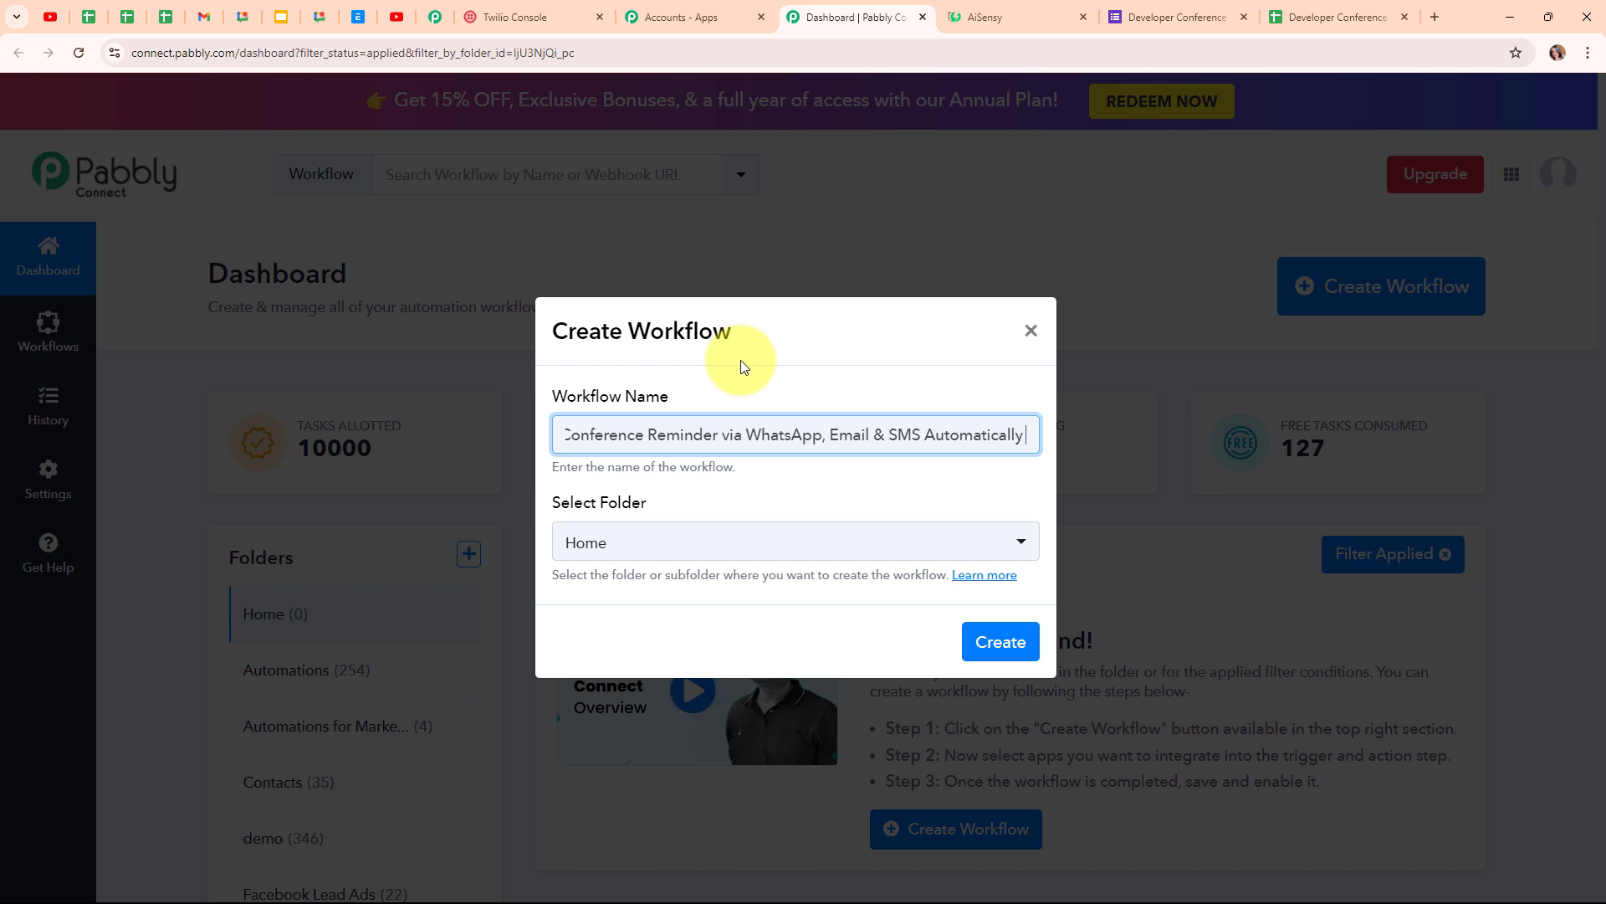
{"action": "left_click", "coordinate": [737, 546]}
{"action": "left_click", "coordinate": [682, 249]}
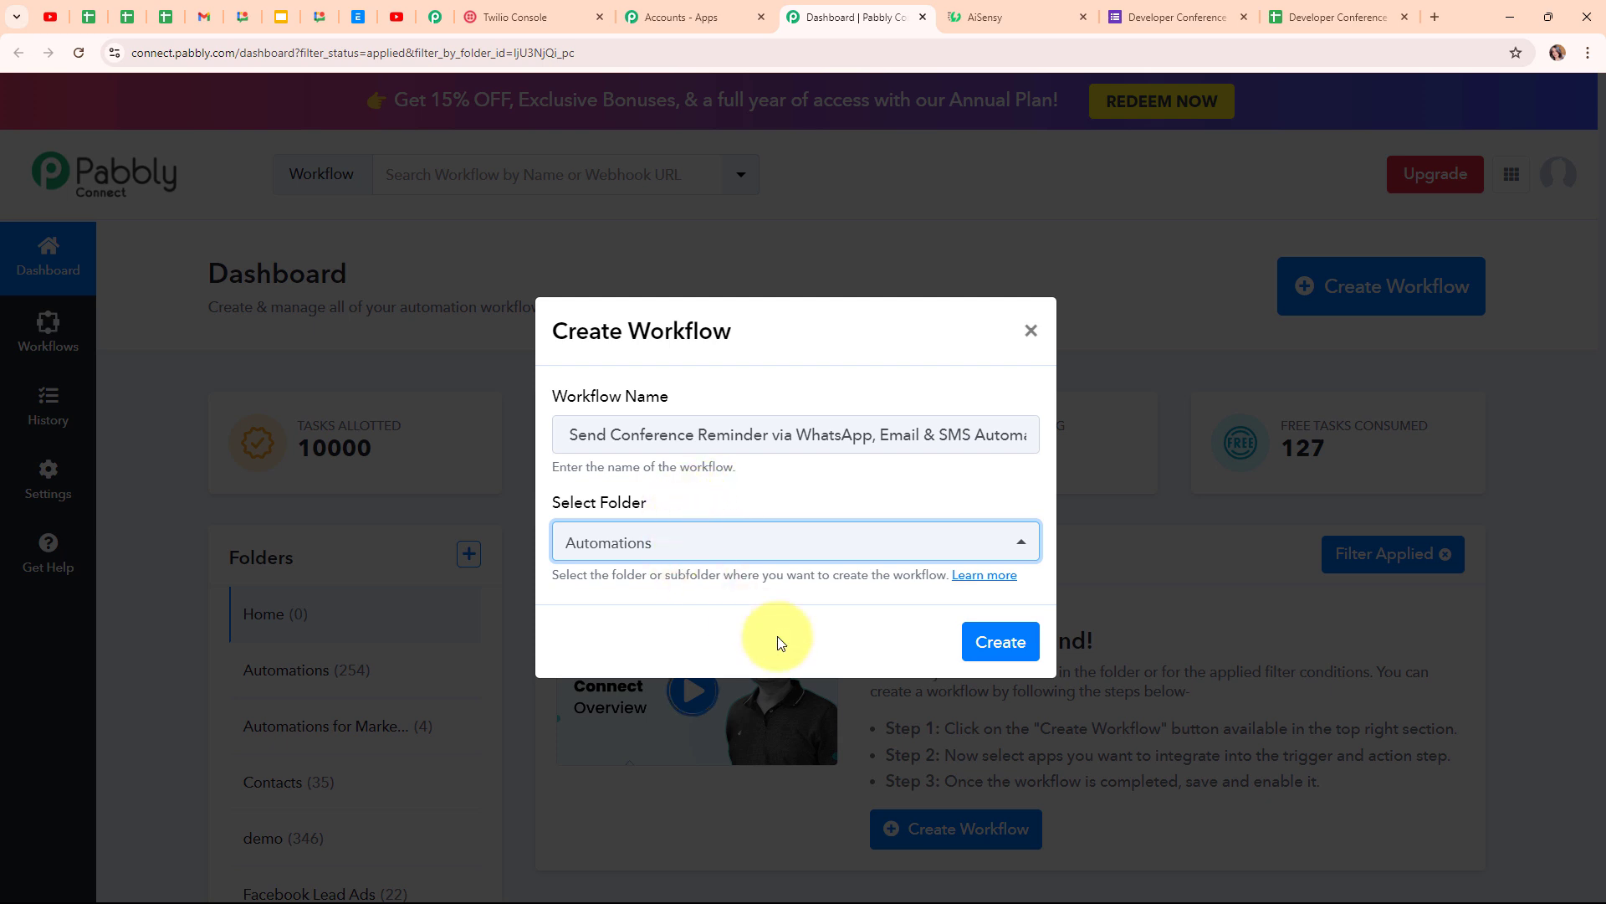
- Look through the forum help article about workflow folders and close it
{"action": "left_click", "coordinate": [987, 576]}
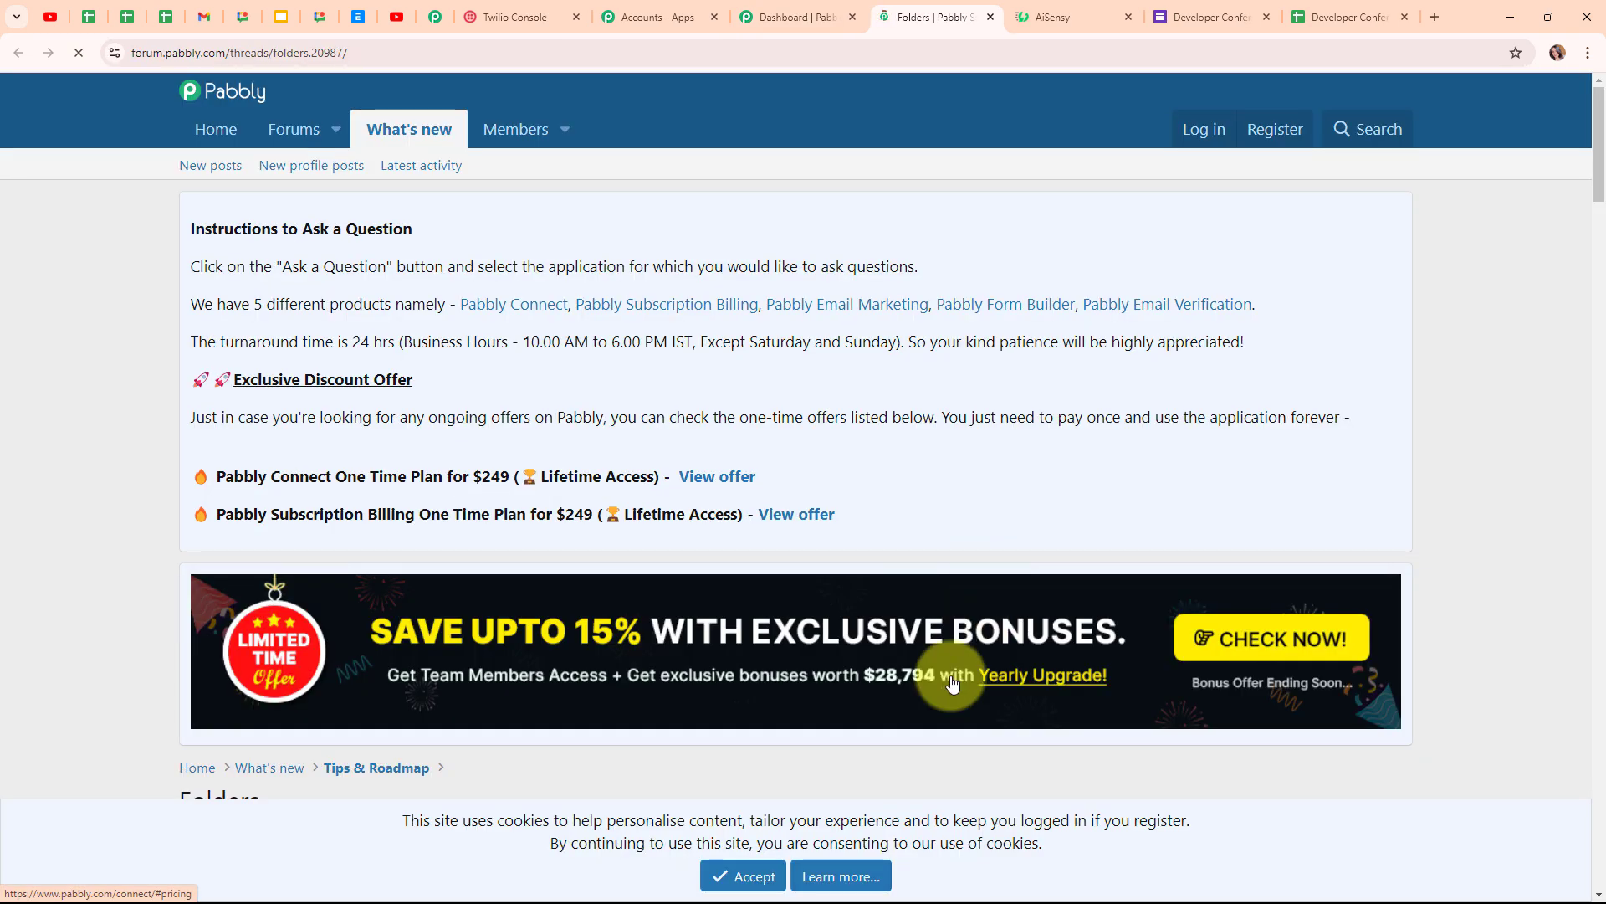
{"action": "scroll", "coordinate": [1056, 497], "scroll_direction": "down", "scroll_amount": 9}
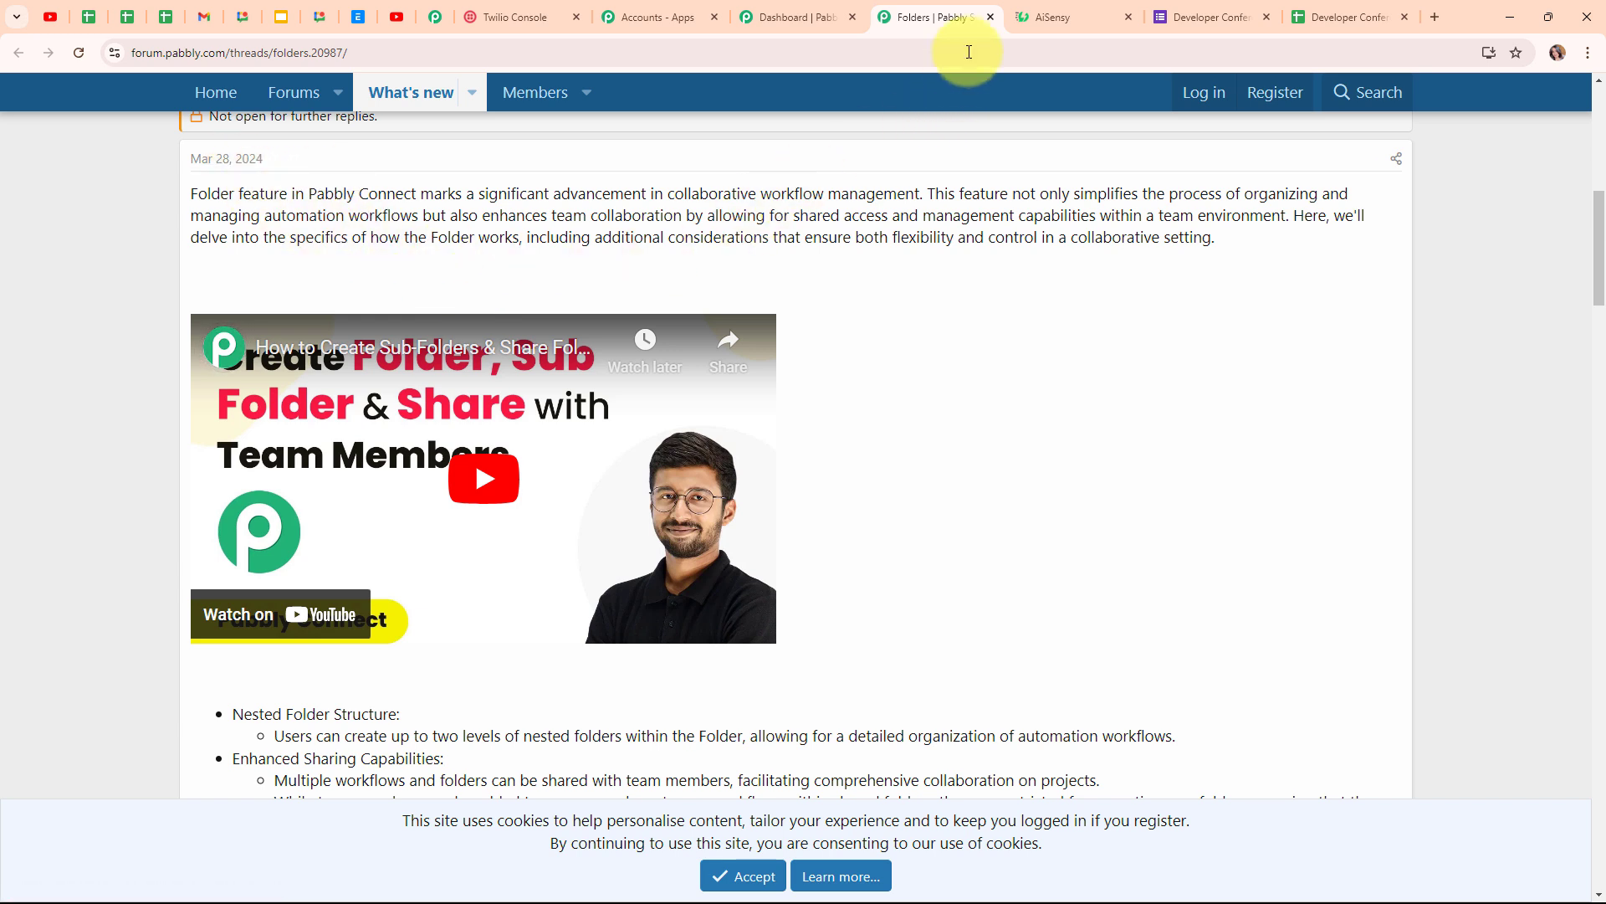
{"action": "left_click", "coordinate": [988, 21]}
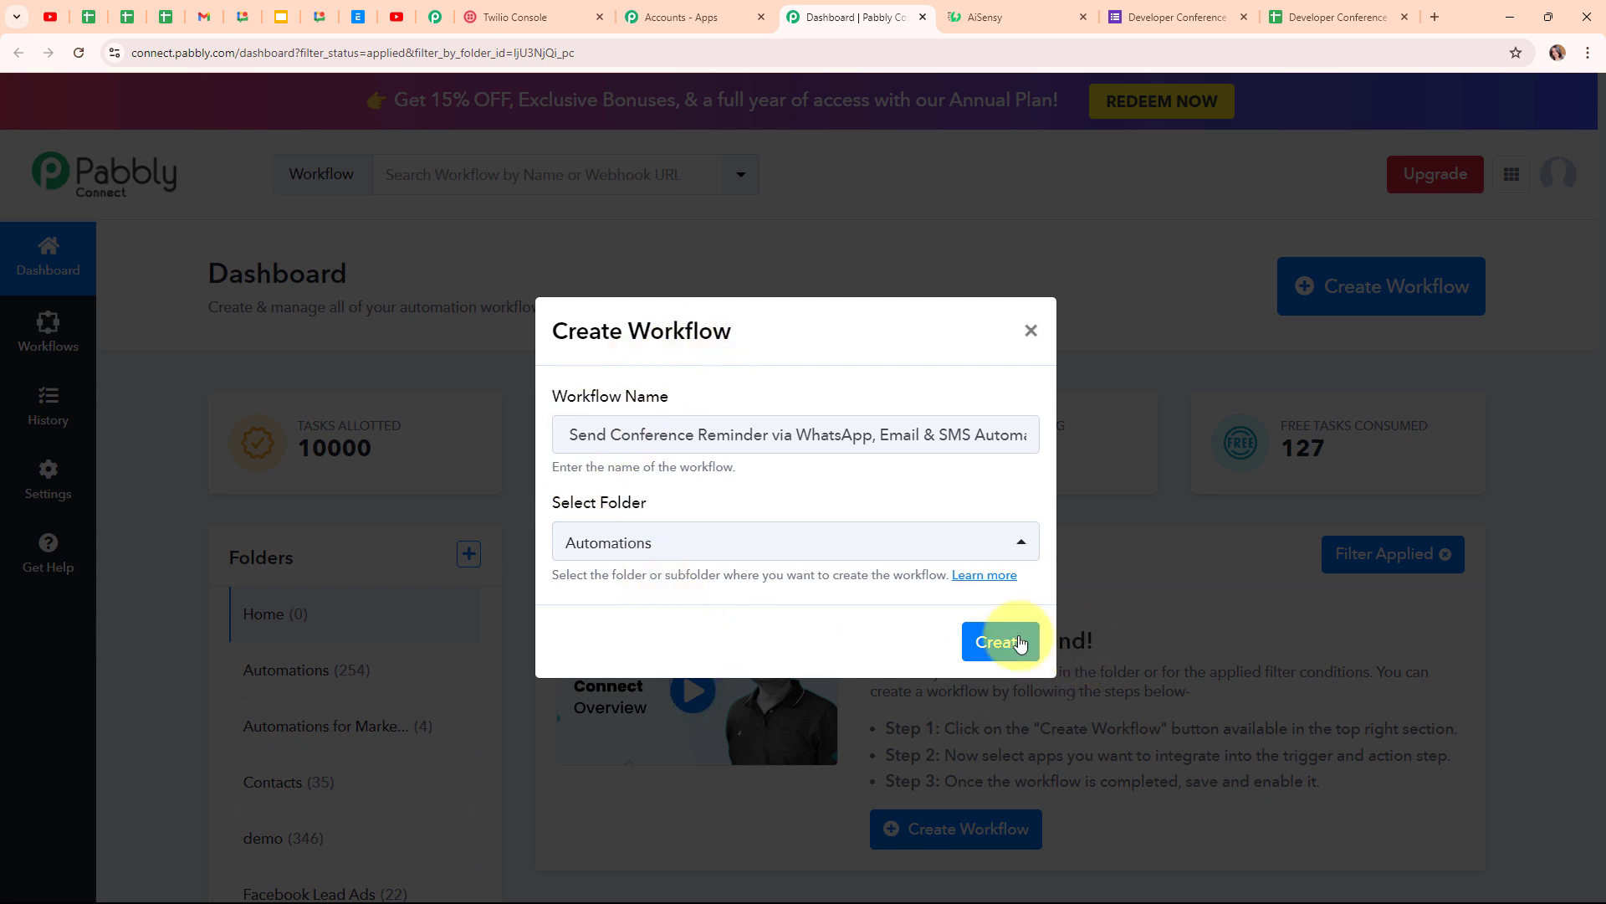
- Create the workflow and look over its trigger and action steps, leaving the trigger step expanded
{"action": "left_click", "coordinate": [1017, 643]}
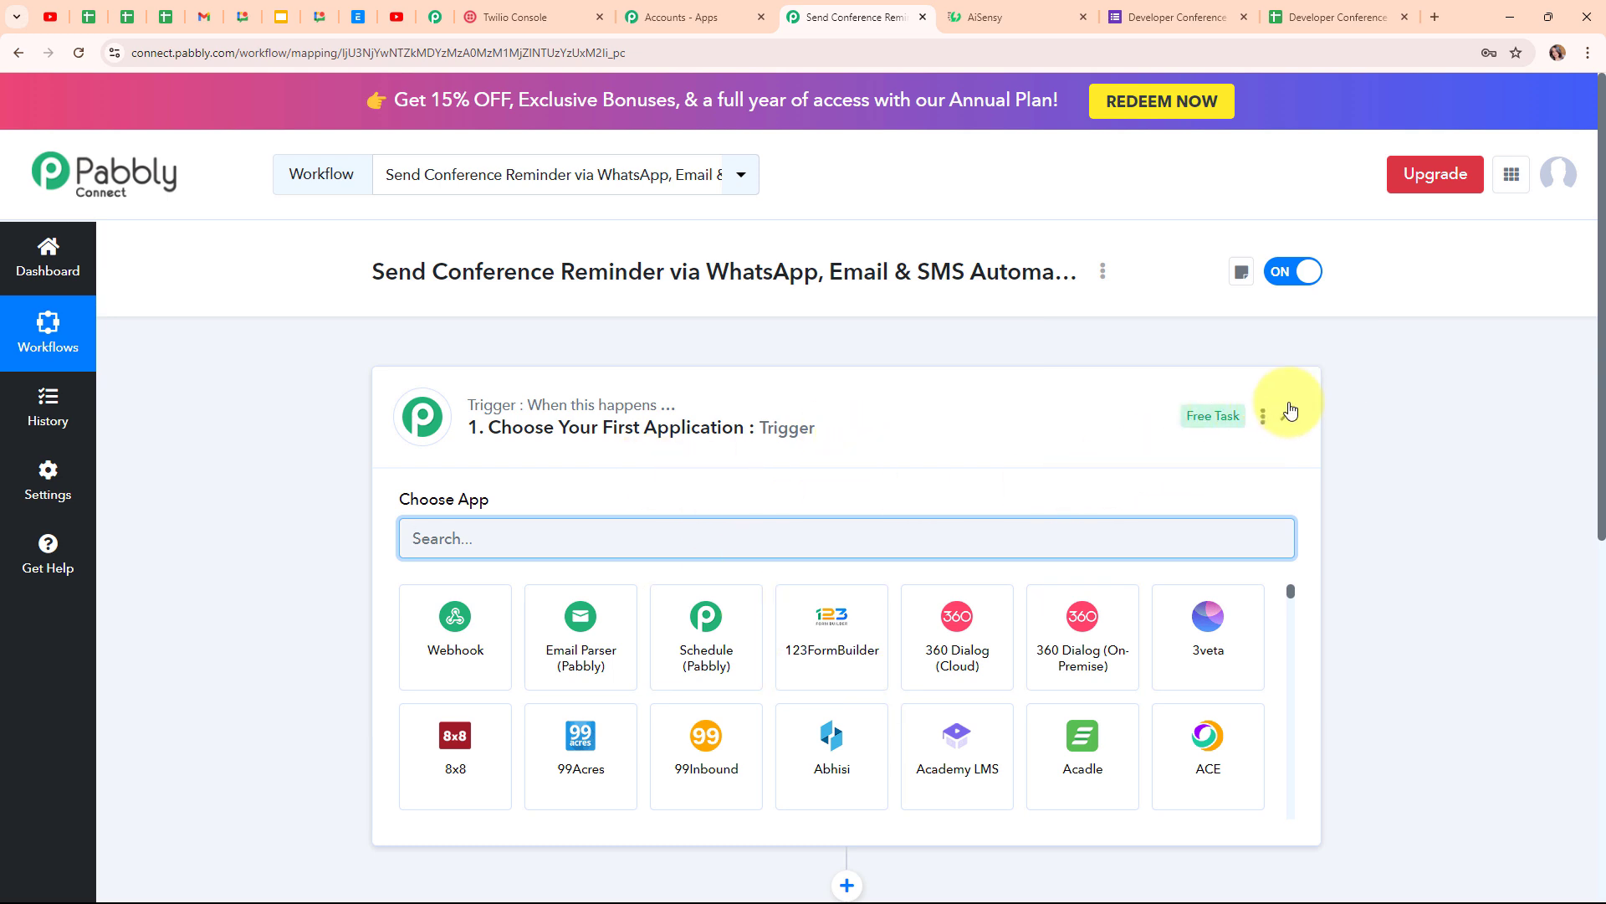
{"action": "left_click", "coordinate": [1289, 416]}
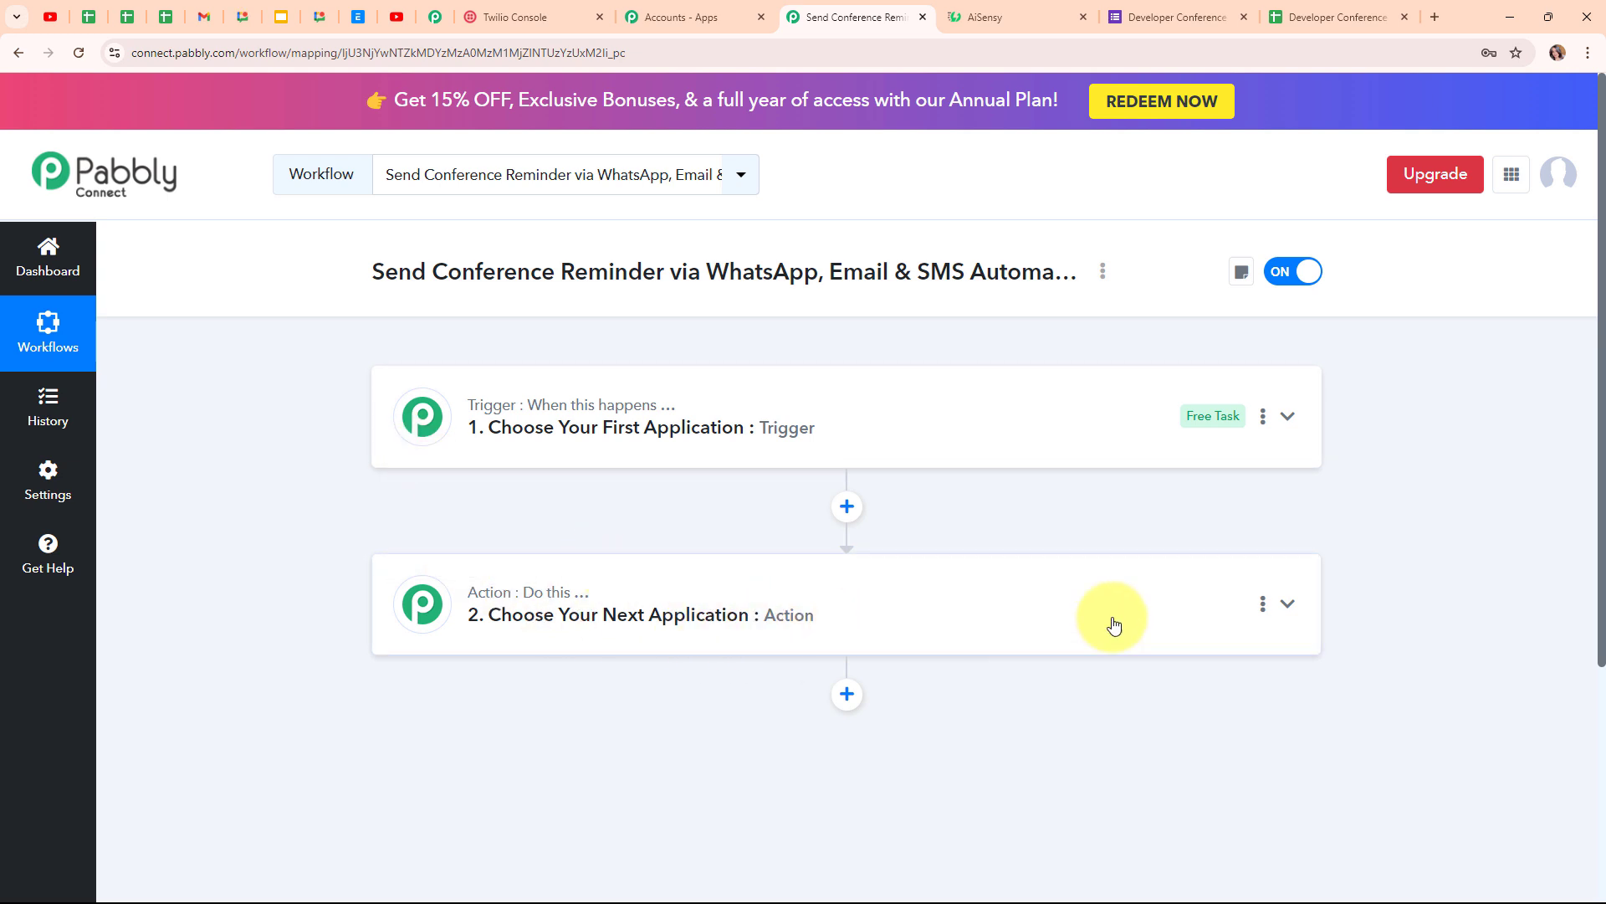
{"action": "left_click", "coordinate": [1289, 419]}
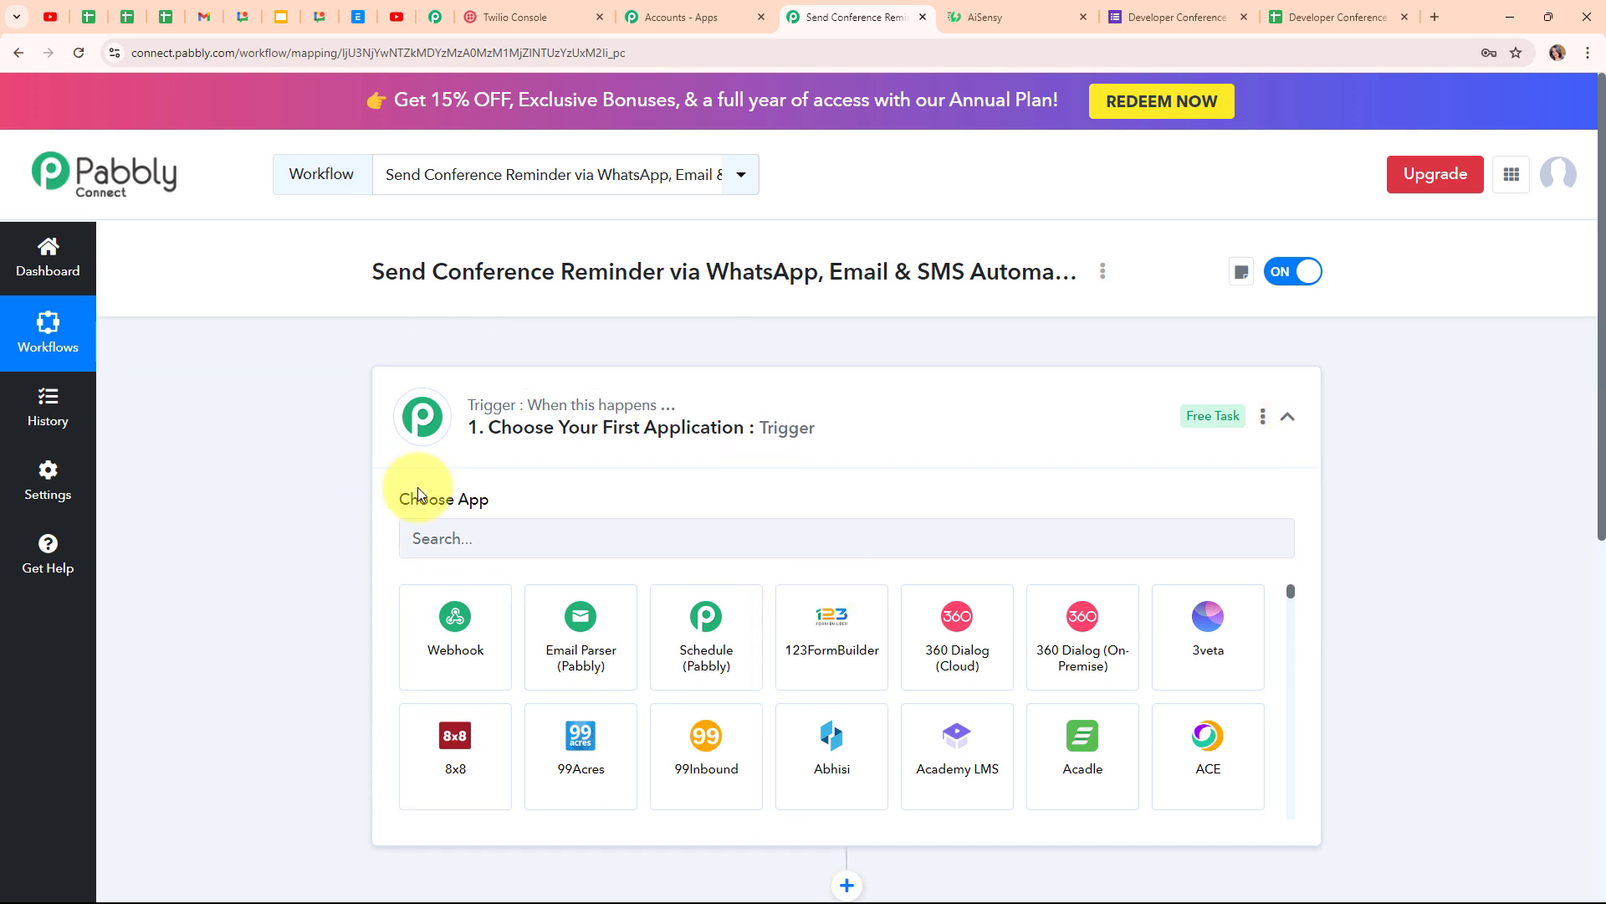
- Choose Google Forms as the trigger app with New Response Received as the trigger event
{"action": "left_click", "coordinate": [517, 549]}
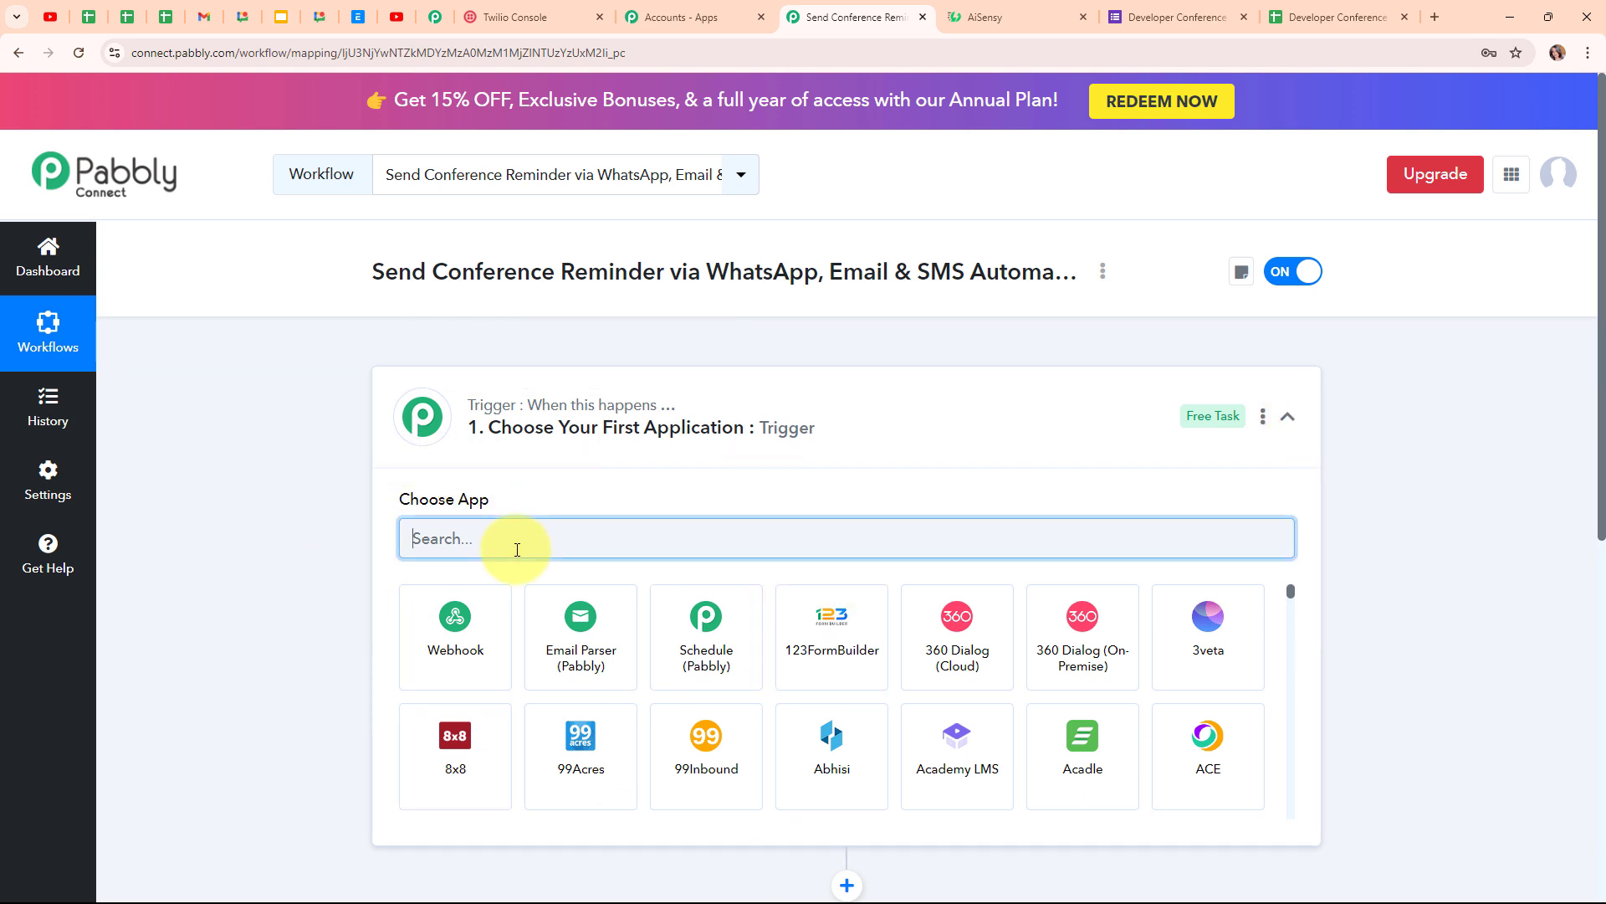
{"action": "type", "text": "Google Forms"}
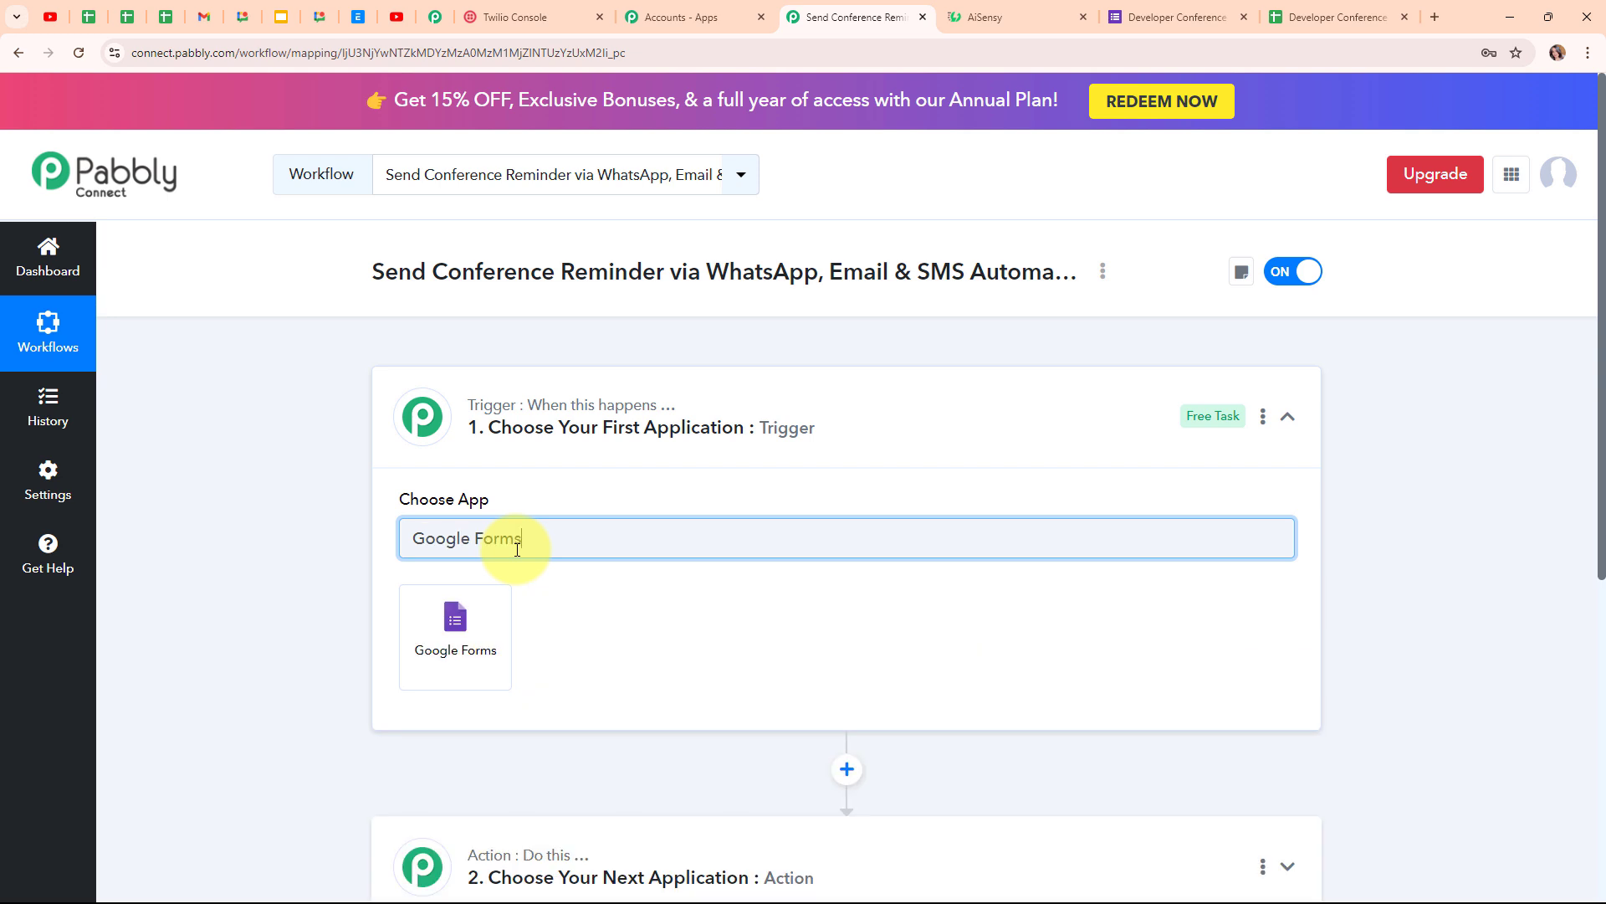
{"action": "left_click", "coordinate": [458, 644]}
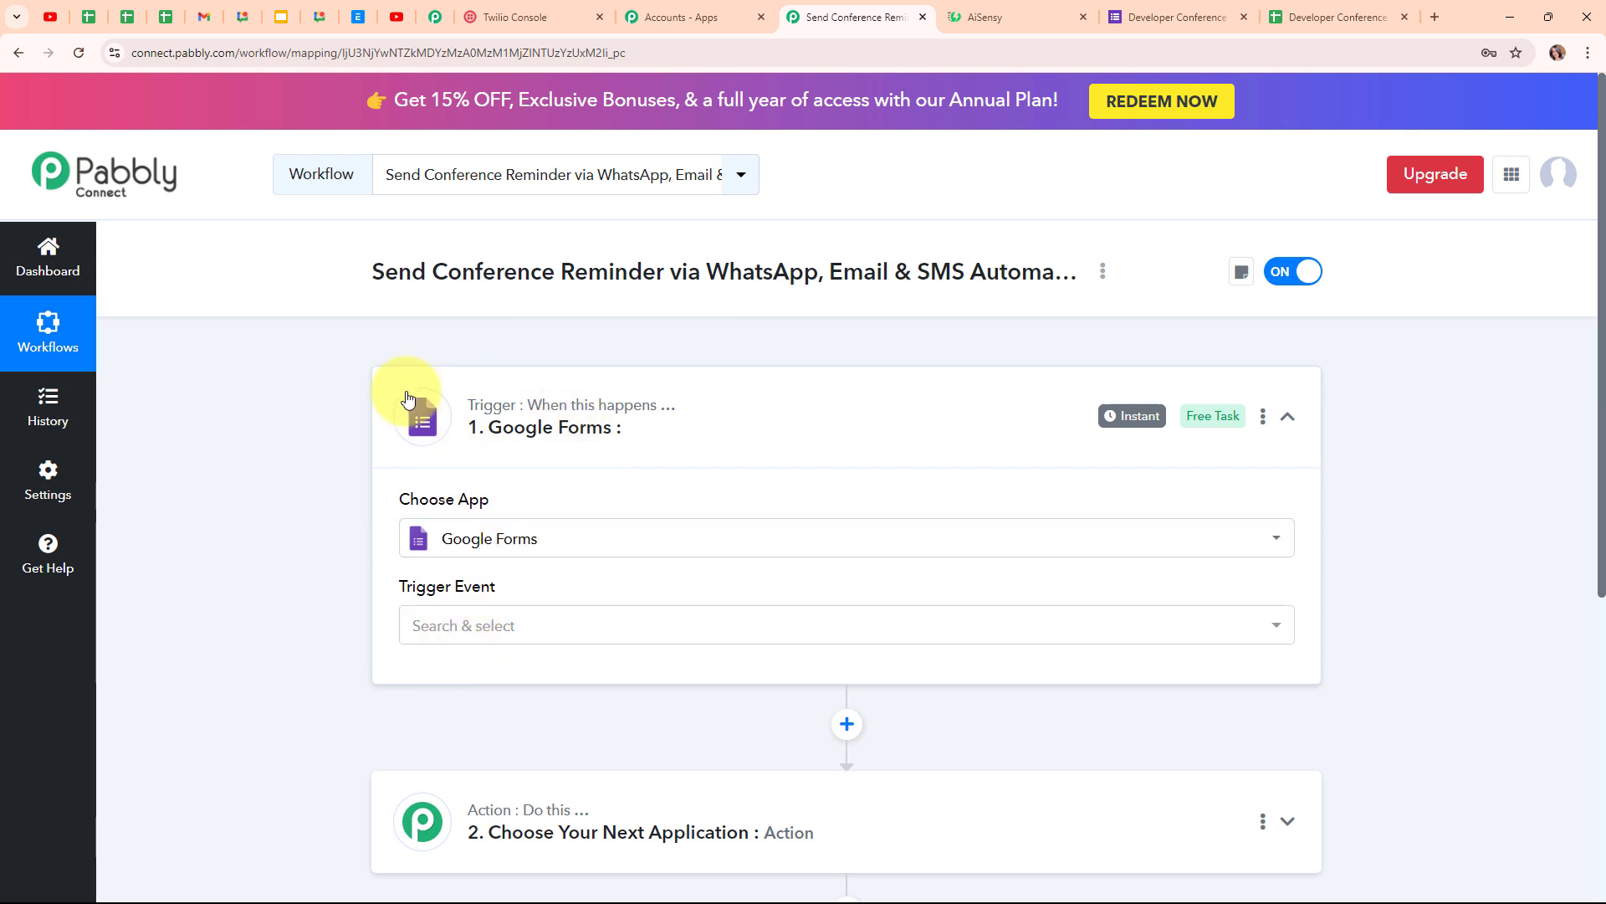
{"action": "left_click", "coordinate": [520, 630]}
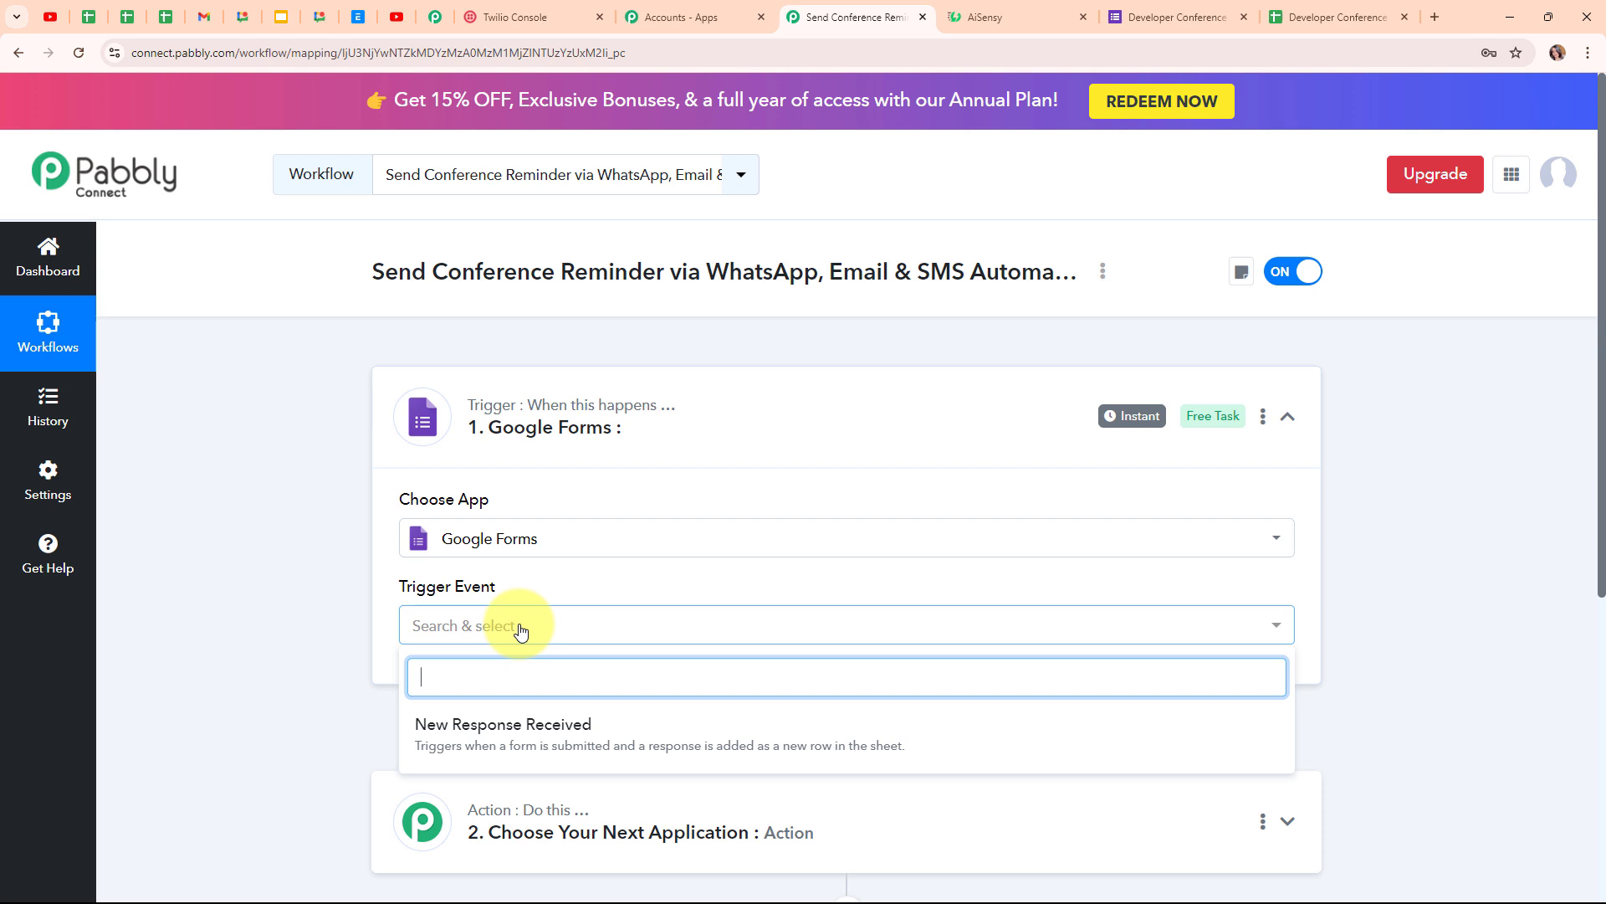
{"action": "left_click", "coordinate": [552, 735]}
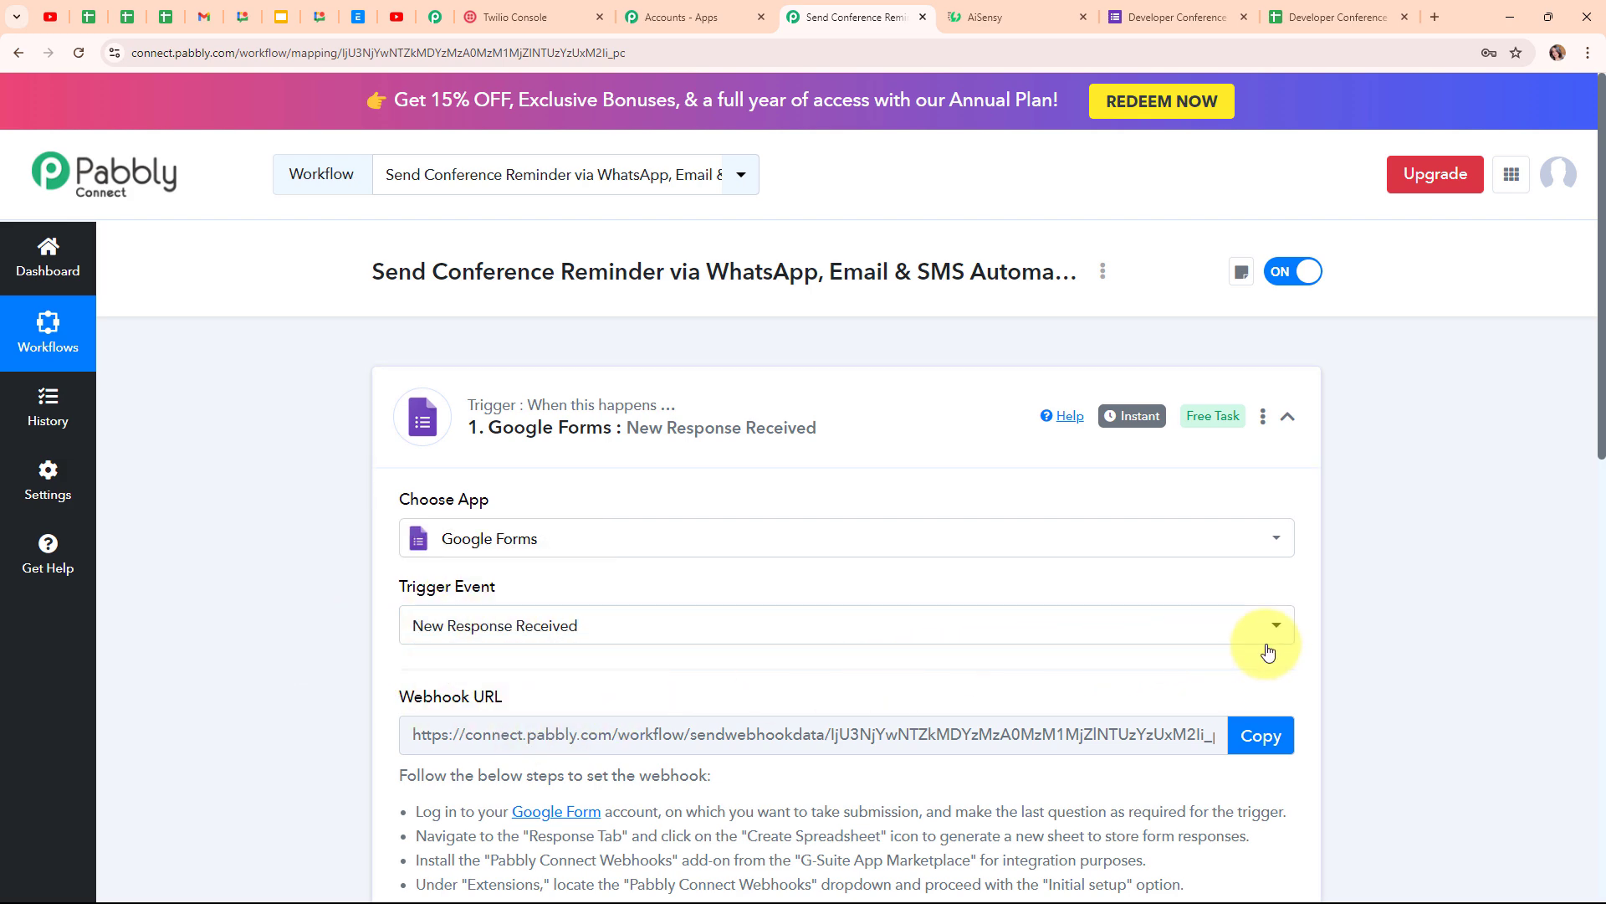
- Read the webhook setup instructions for the Google Forms trigger and copy the webhook URL
{"action": "scroll", "coordinate": [1040, 760], "scroll_direction": "down", "scroll_amount": 3}
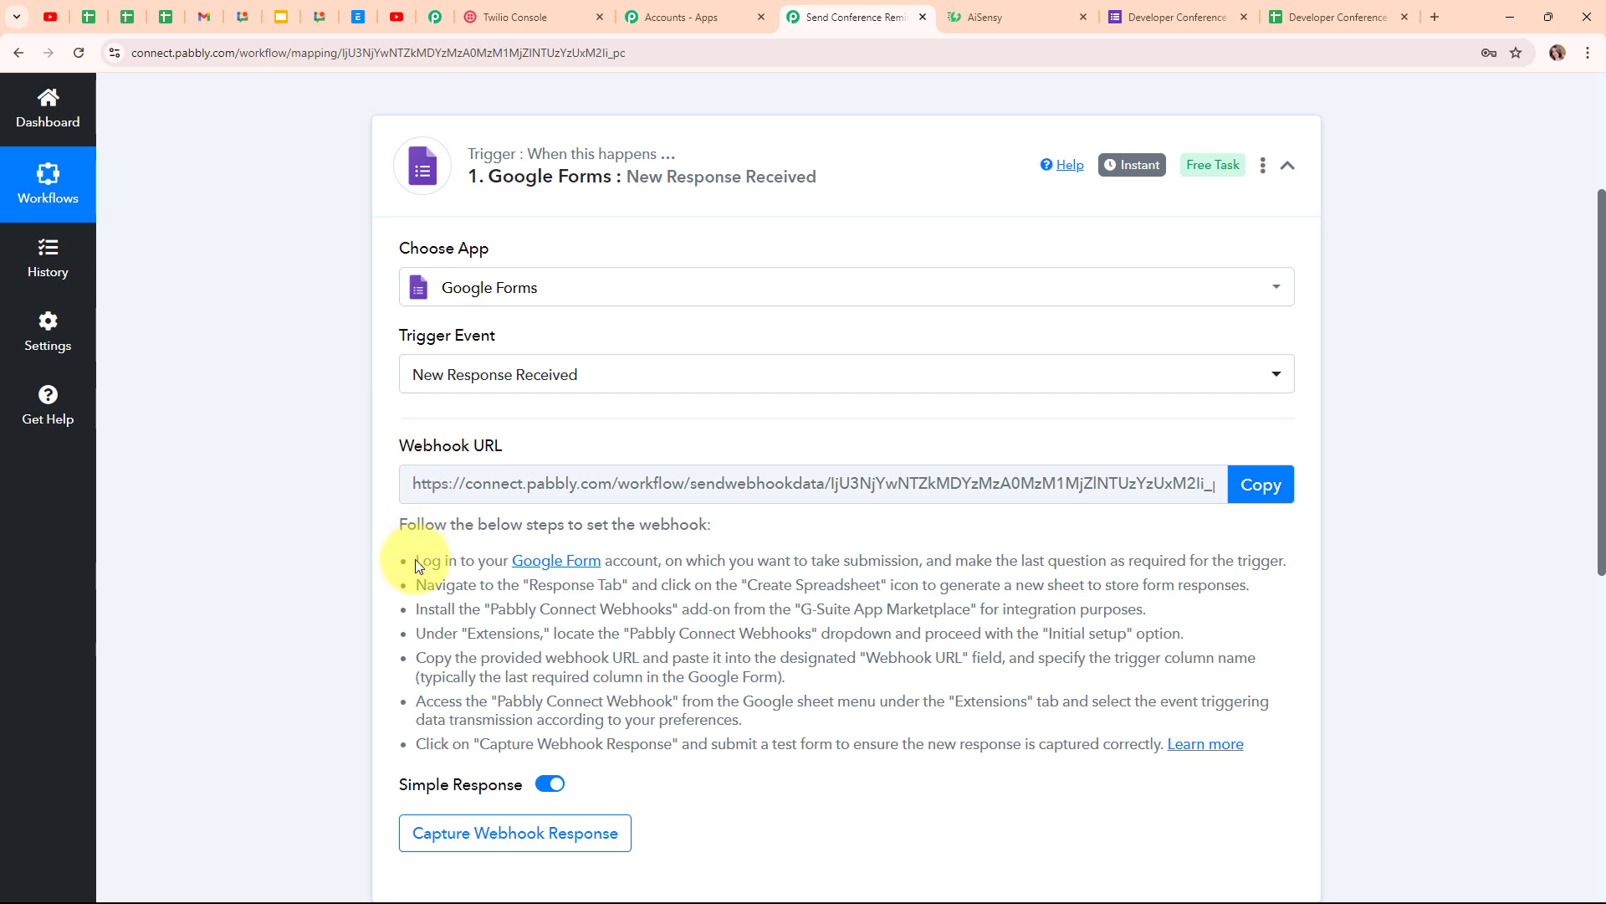
{"action": "left_click_drag", "start_coordinate": [415, 559], "coordinate": [1286, 765]}
{"action": "left_click", "coordinate": [866, 756]}
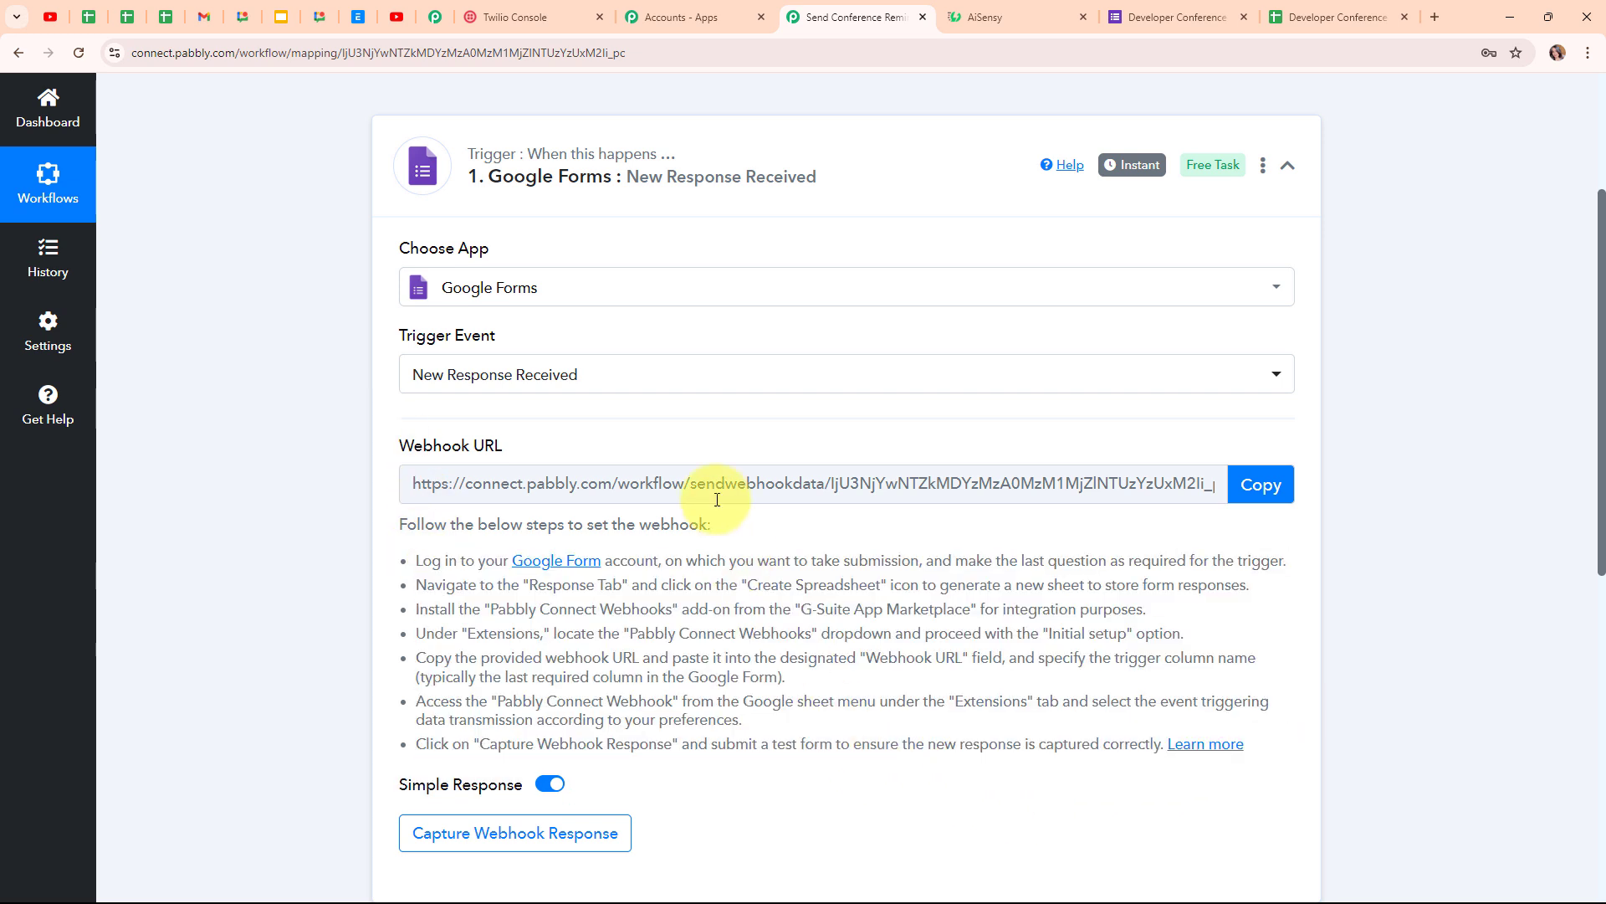
{"action": "left_click", "coordinate": [1260, 485]}
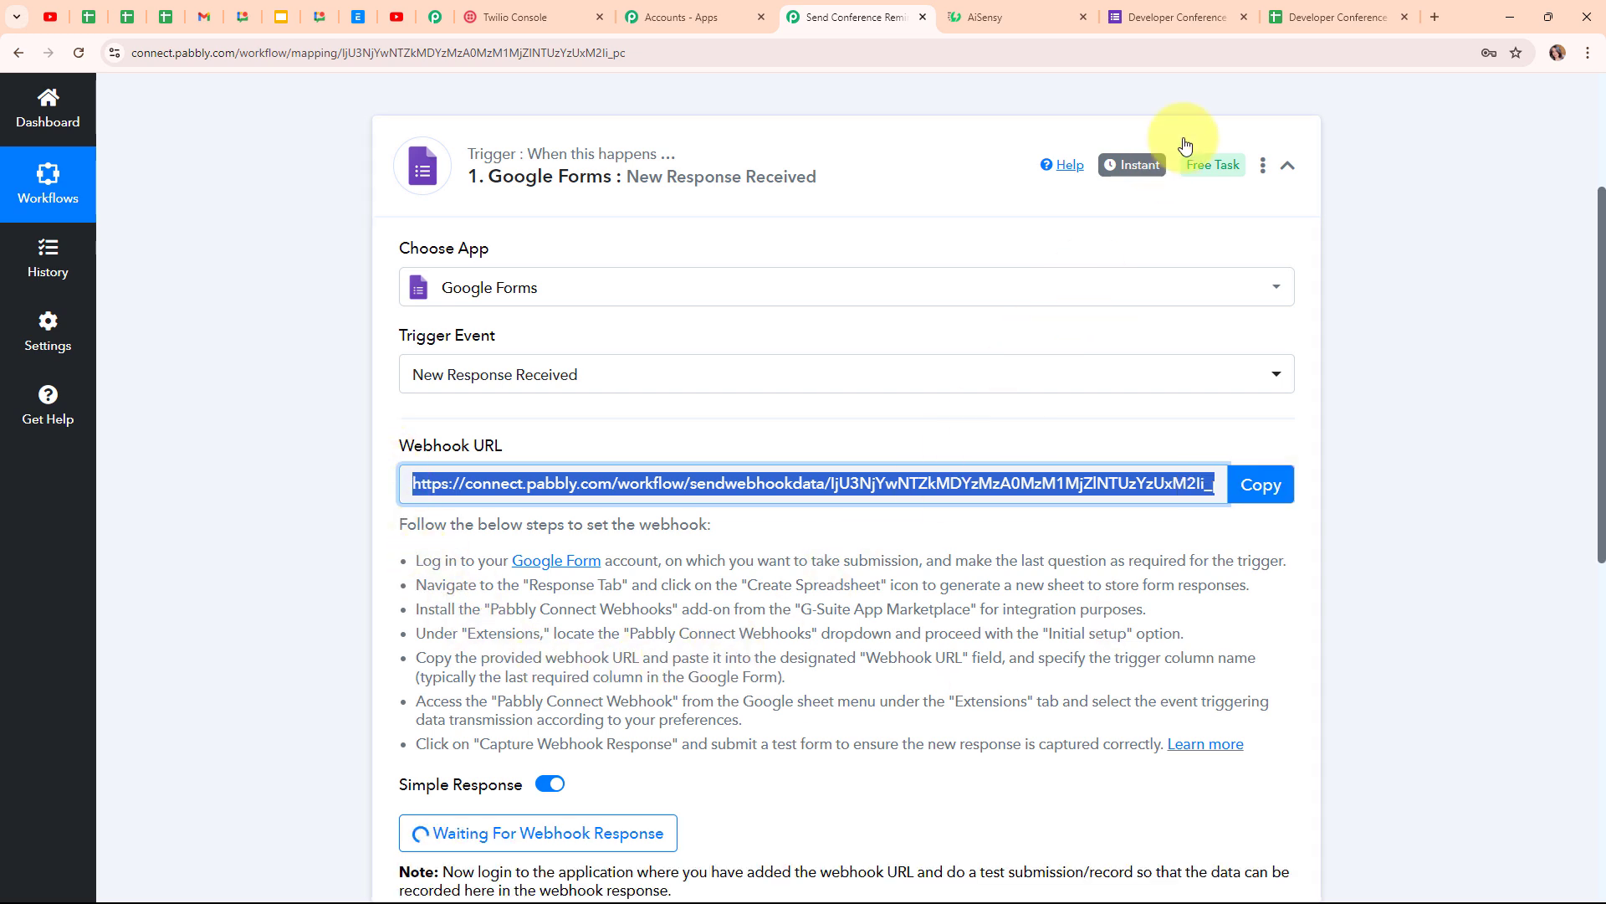
- Switch to the Developer Conference Registration form and check that its last question, Phone Number, is marked as required
{"action": "left_click", "coordinate": [1197, 27]}
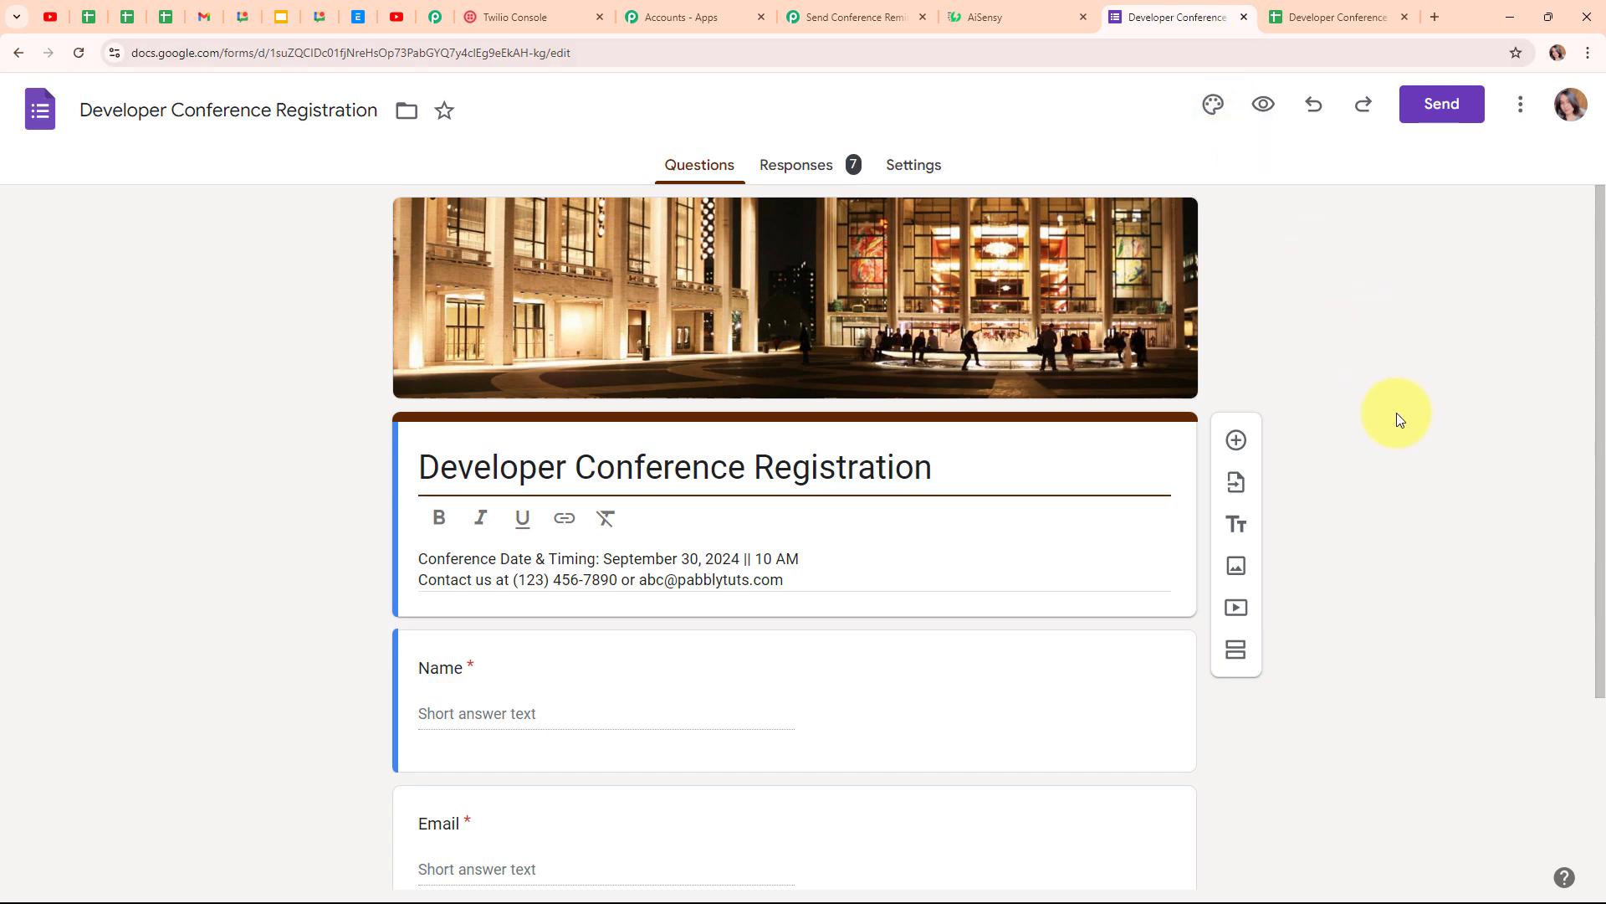
{"action": "scroll", "coordinate": [1397, 413], "scroll_direction": "down", "scroll_amount": 3}
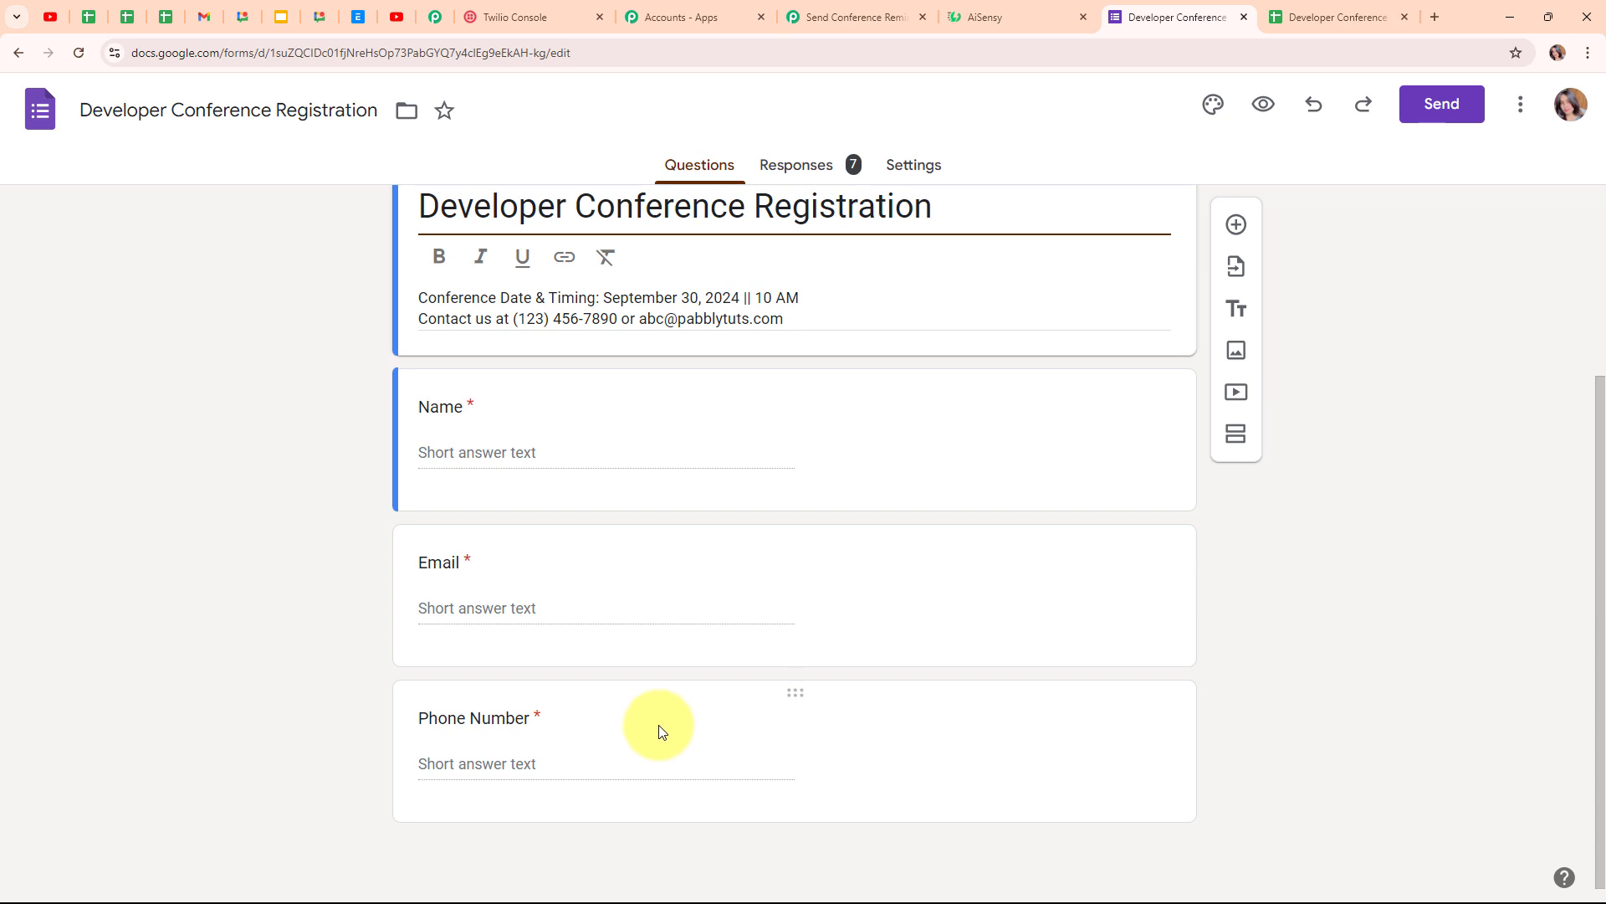
{"action": "left_click", "coordinate": [745, 687]}
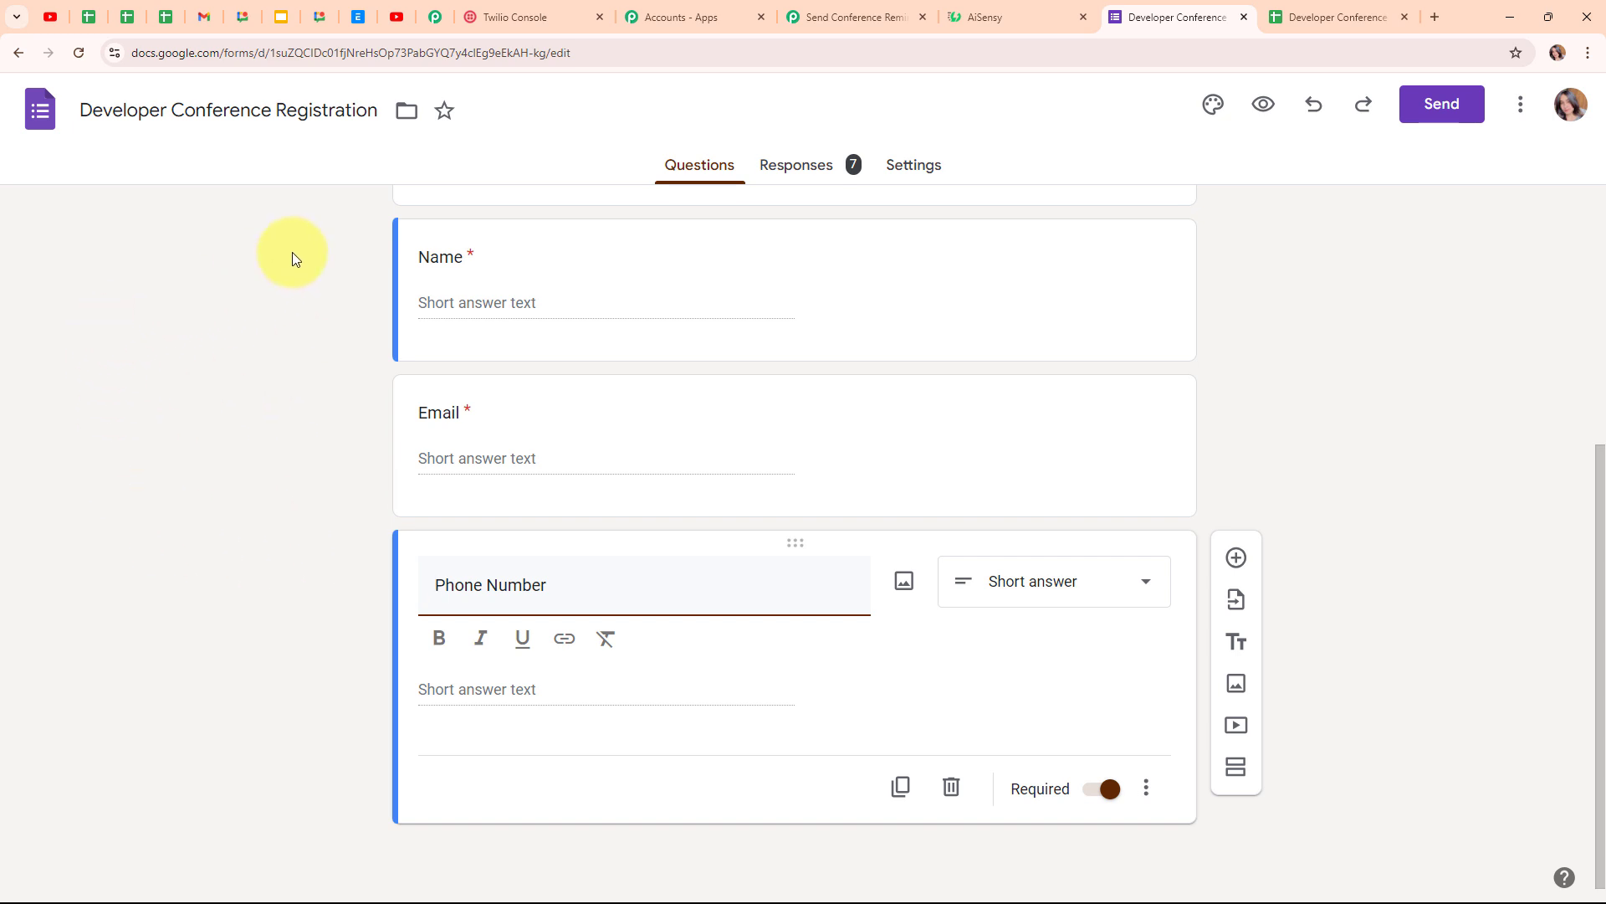
- Review the form's collected responses and the response spreadsheet linked to it
{"action": "left_click", "coordinate": [808, 167]}
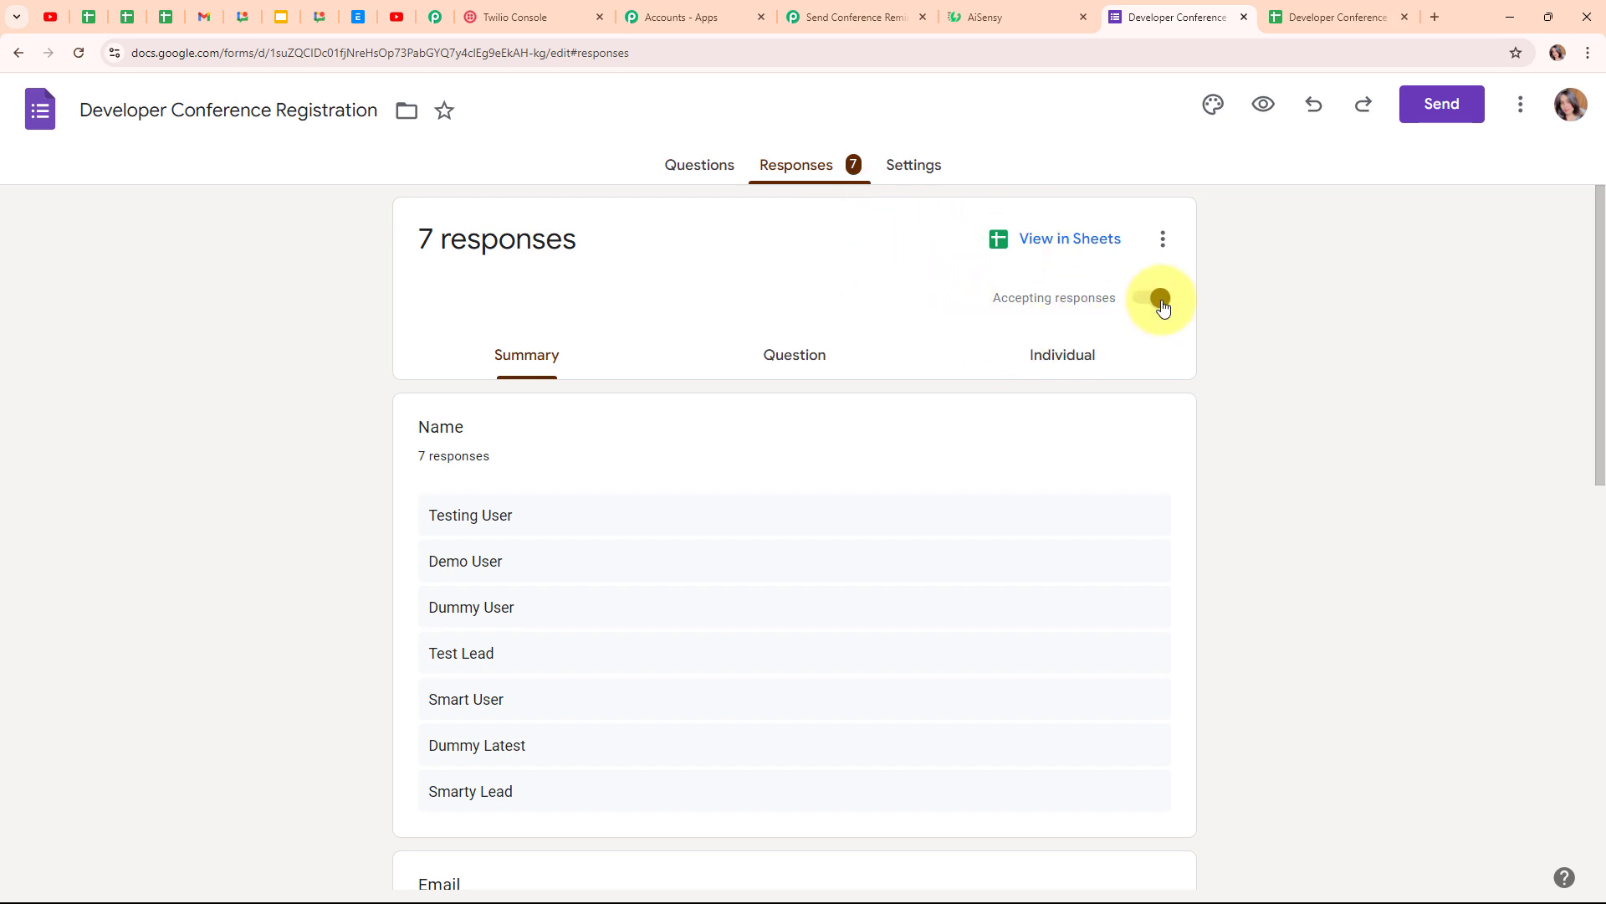
{"action": "left_click", "coordinate": [1326, 12]}
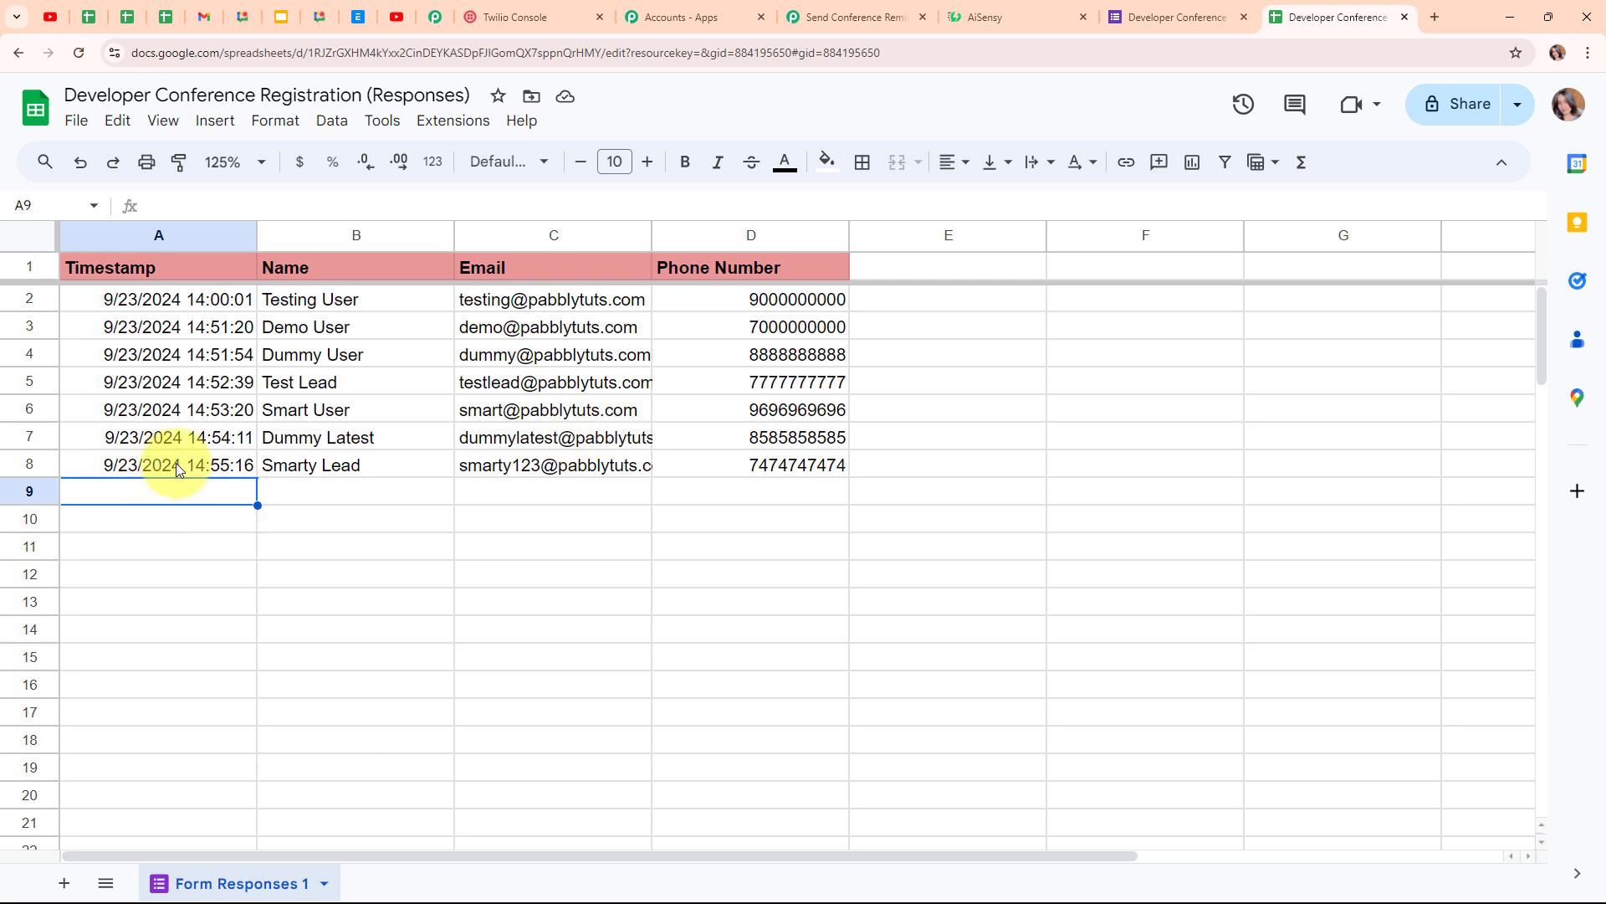
{"action": "left_click", "coordinate": [1171, 8]}
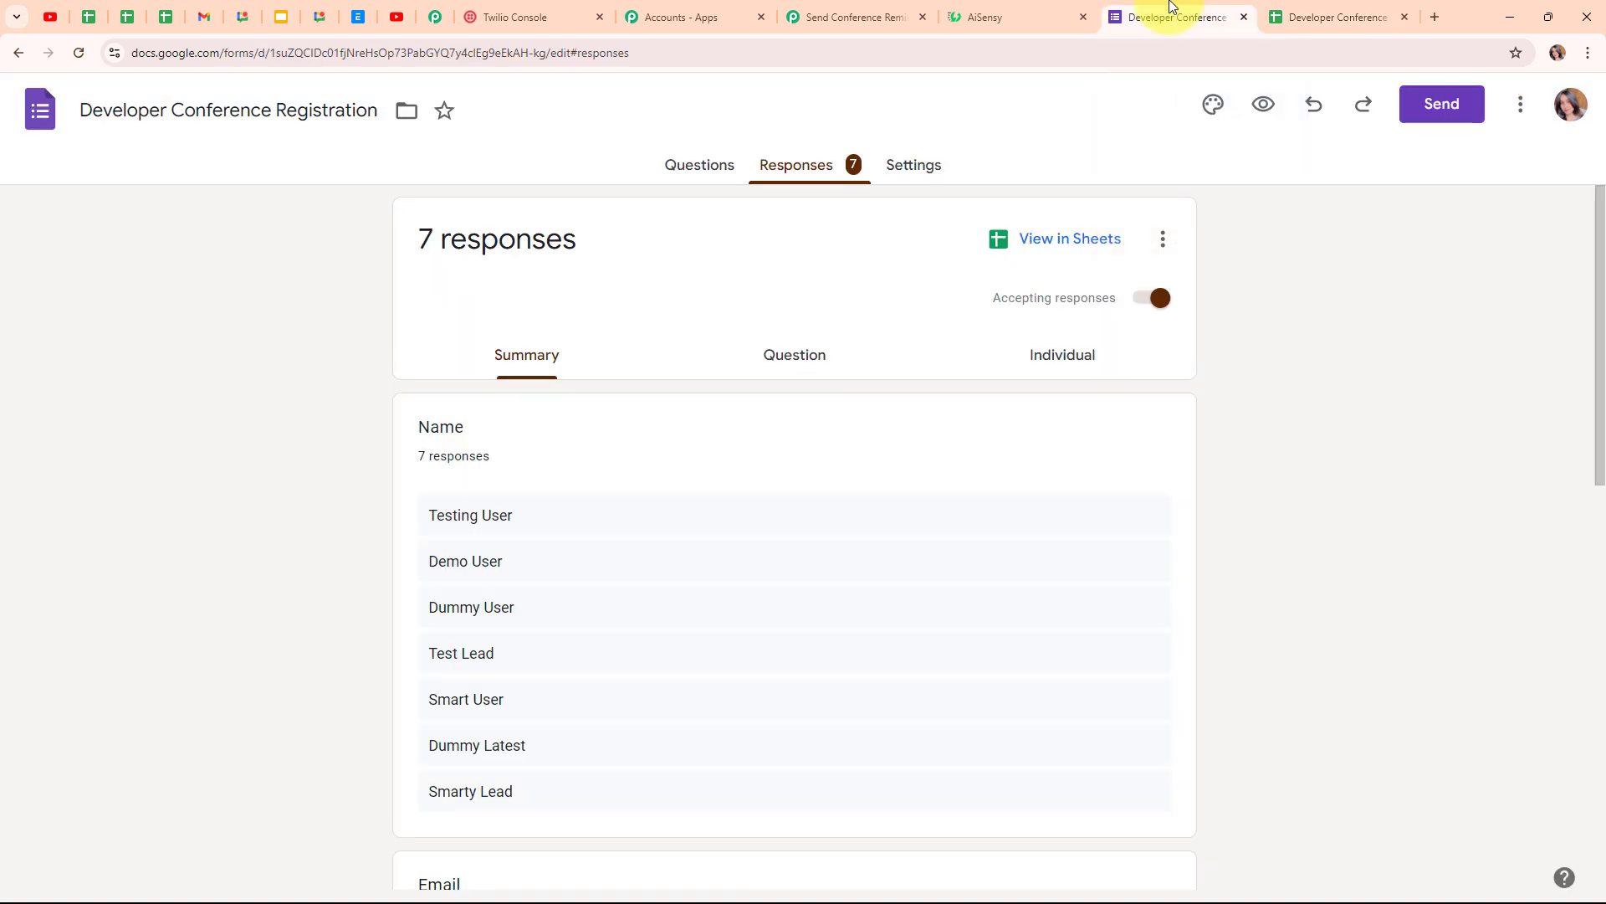
- Switch to the Developer Conference Registration (Responses) spreadsheet and search the Google Workspace Marketplace for the Pabbly Connect Webhooks add-on
{"action": "left_click", "coordinate": [1337, 8]}
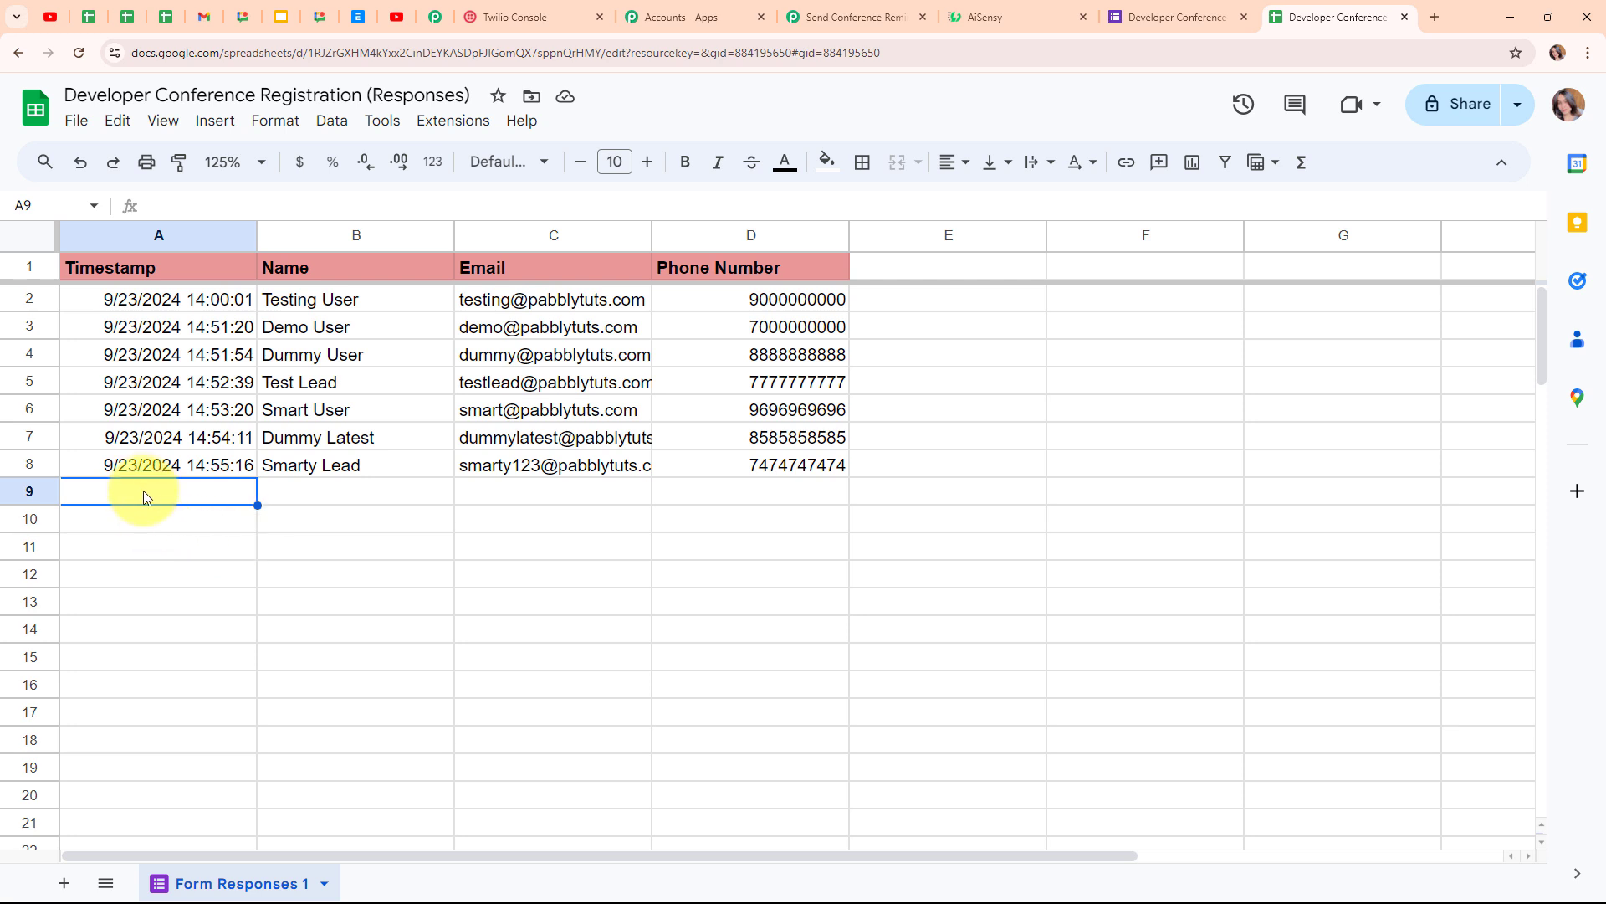
{"action": "left_click", "coordinate": [463, 135]}
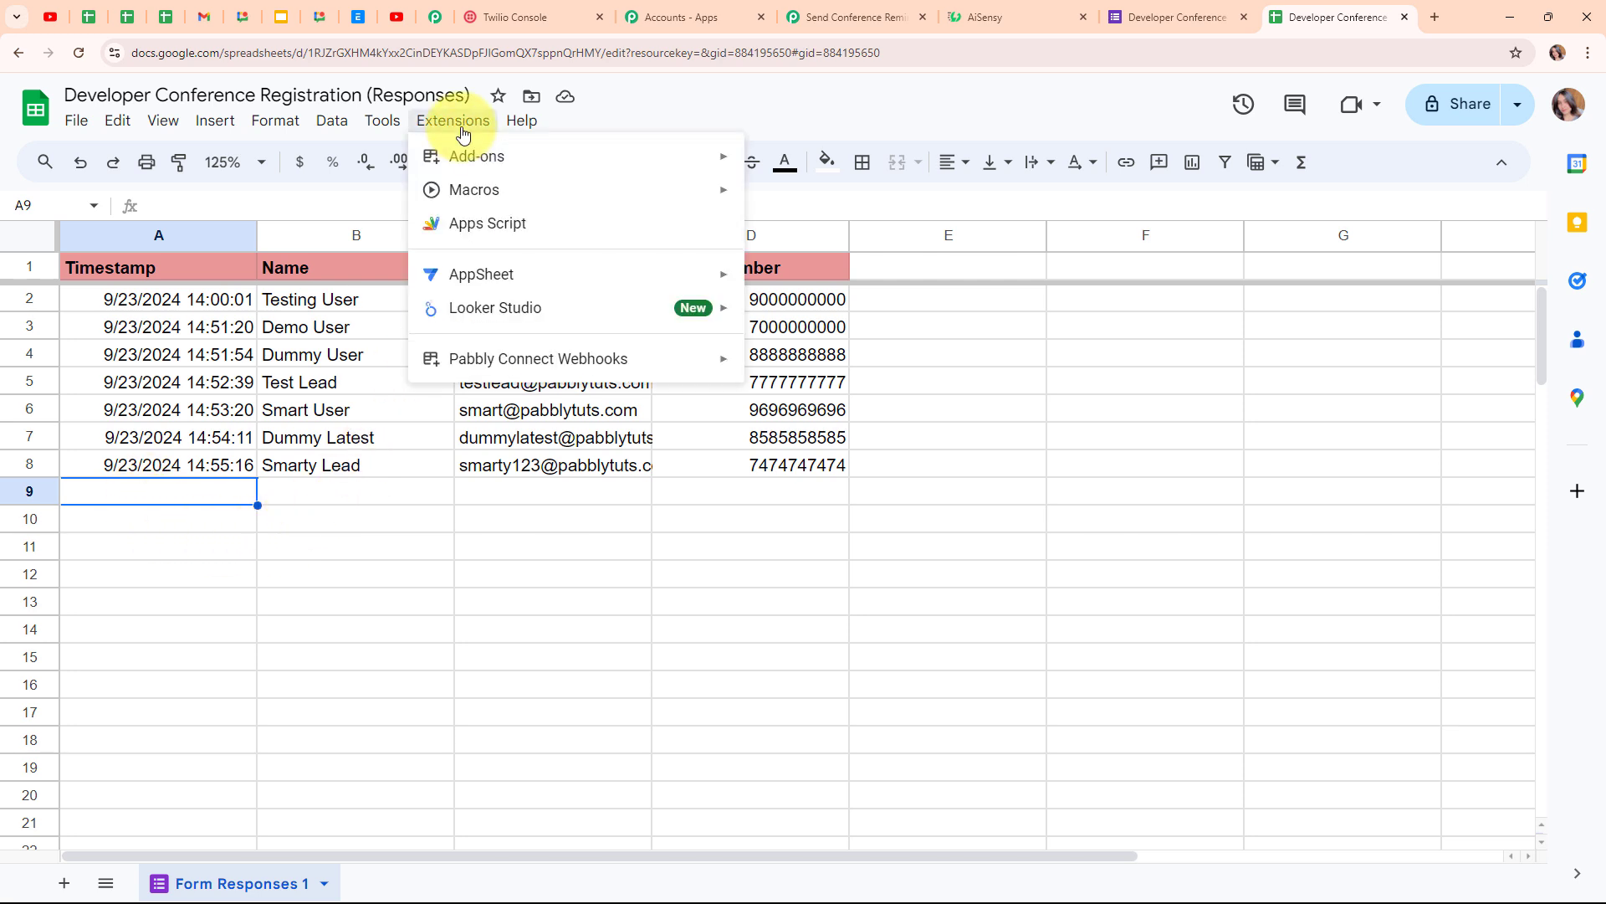
{"action": "mouse_move", "coordinate": [489, 164]}
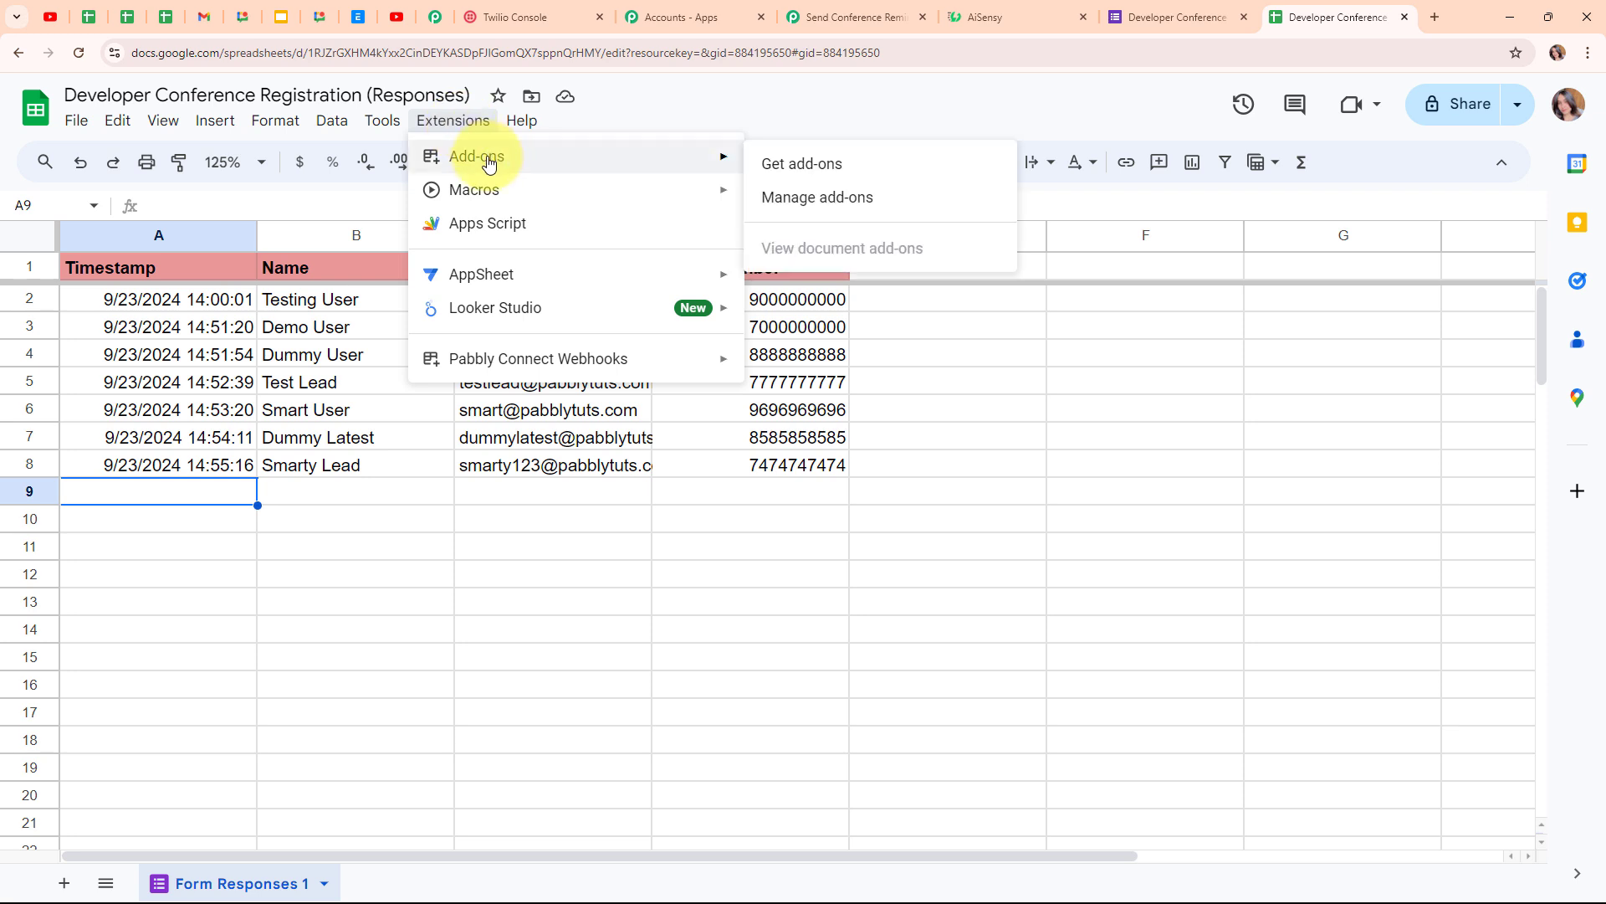
{"action": "left_click", "coordinate": [837, 163]}
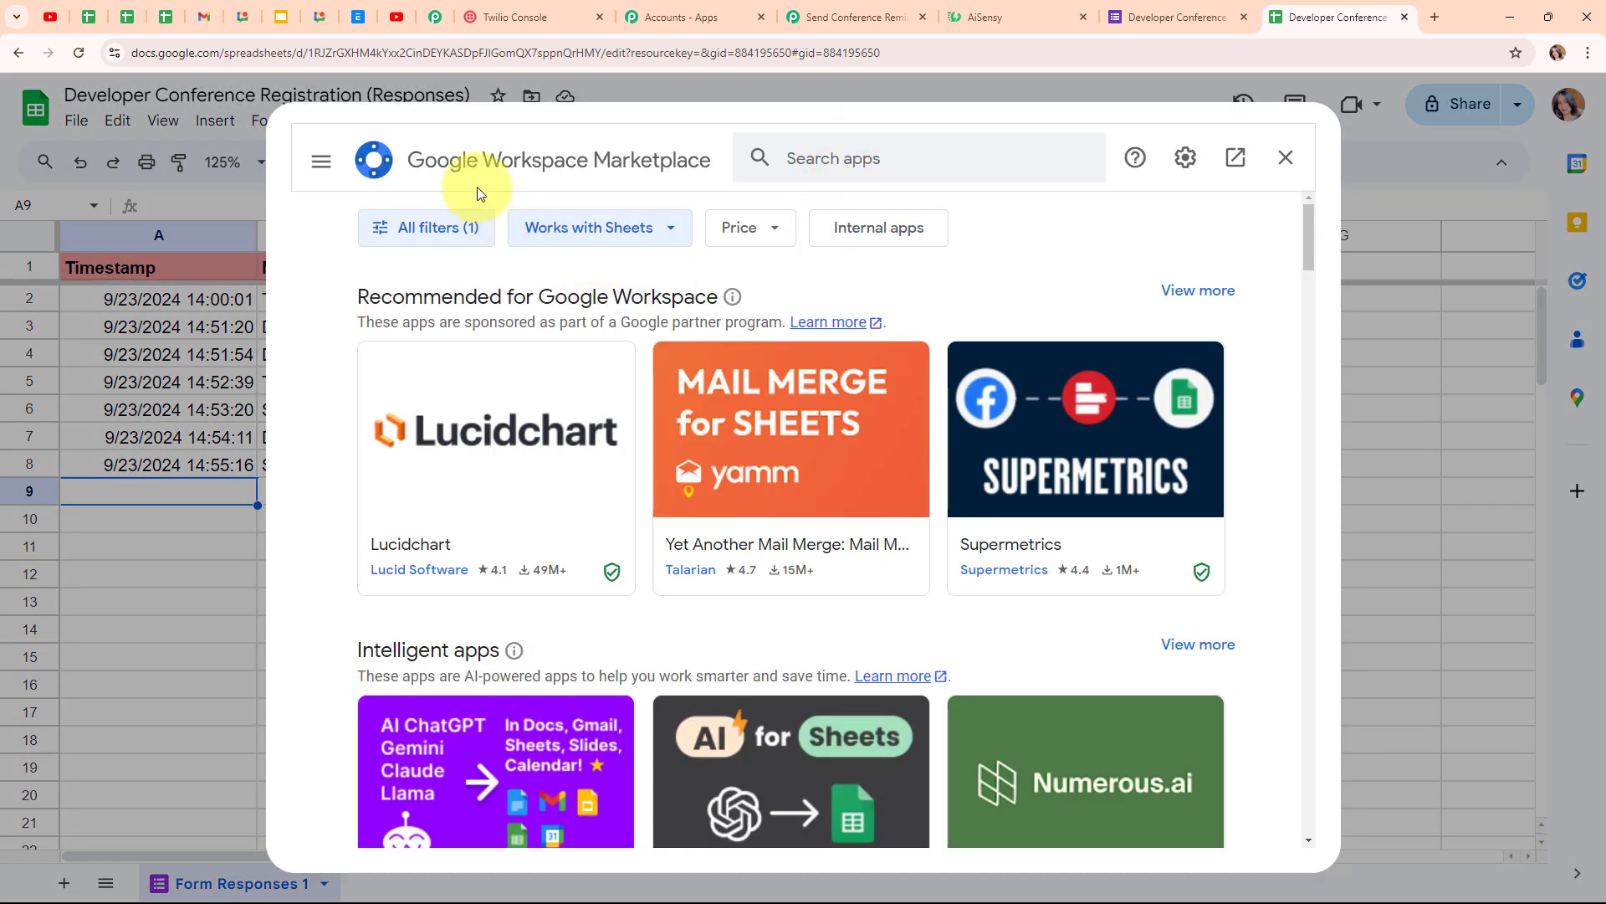
{"action": "left_click", "coordinate": [852, 166]}
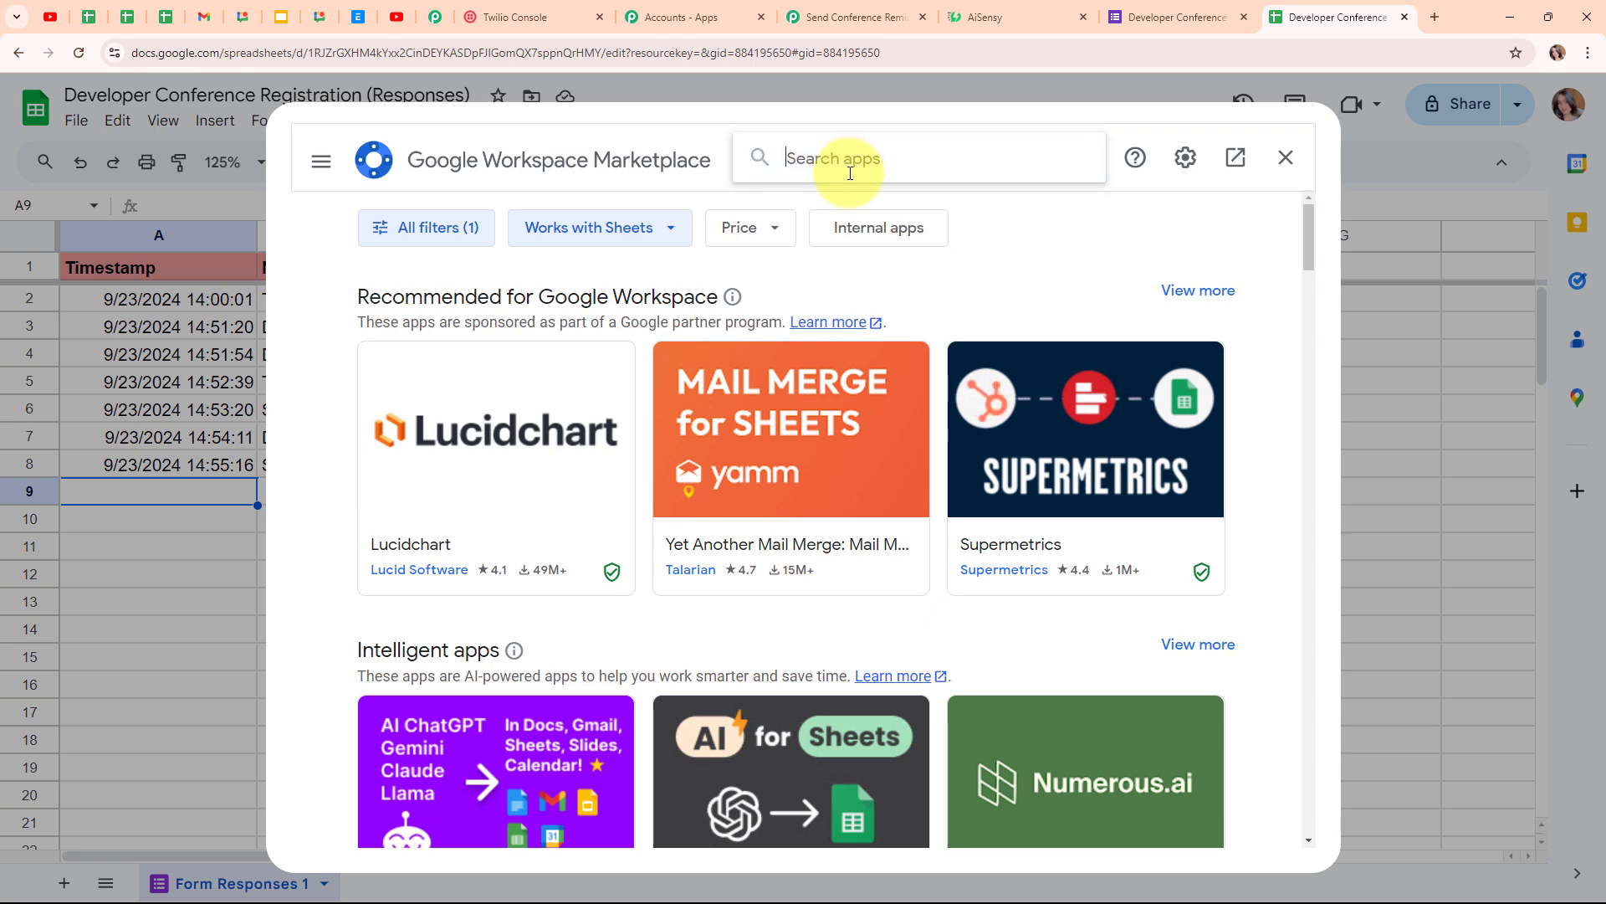
{"action": "type", "text": "Pabbl"}
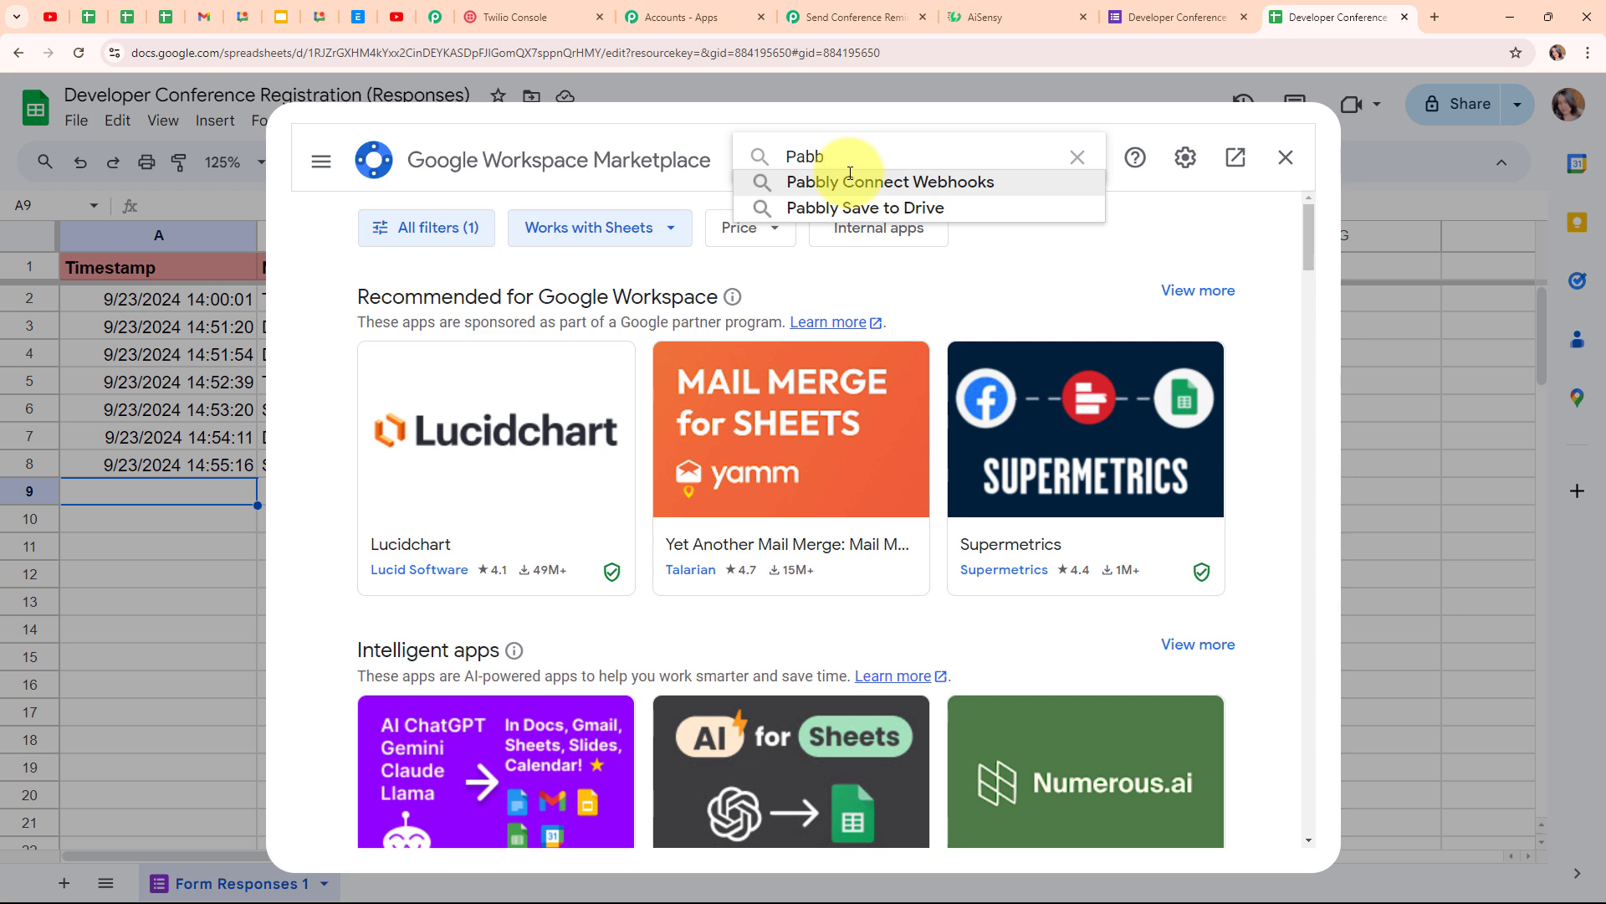
{"action": "left_click", "coordinate": [851, 174]}
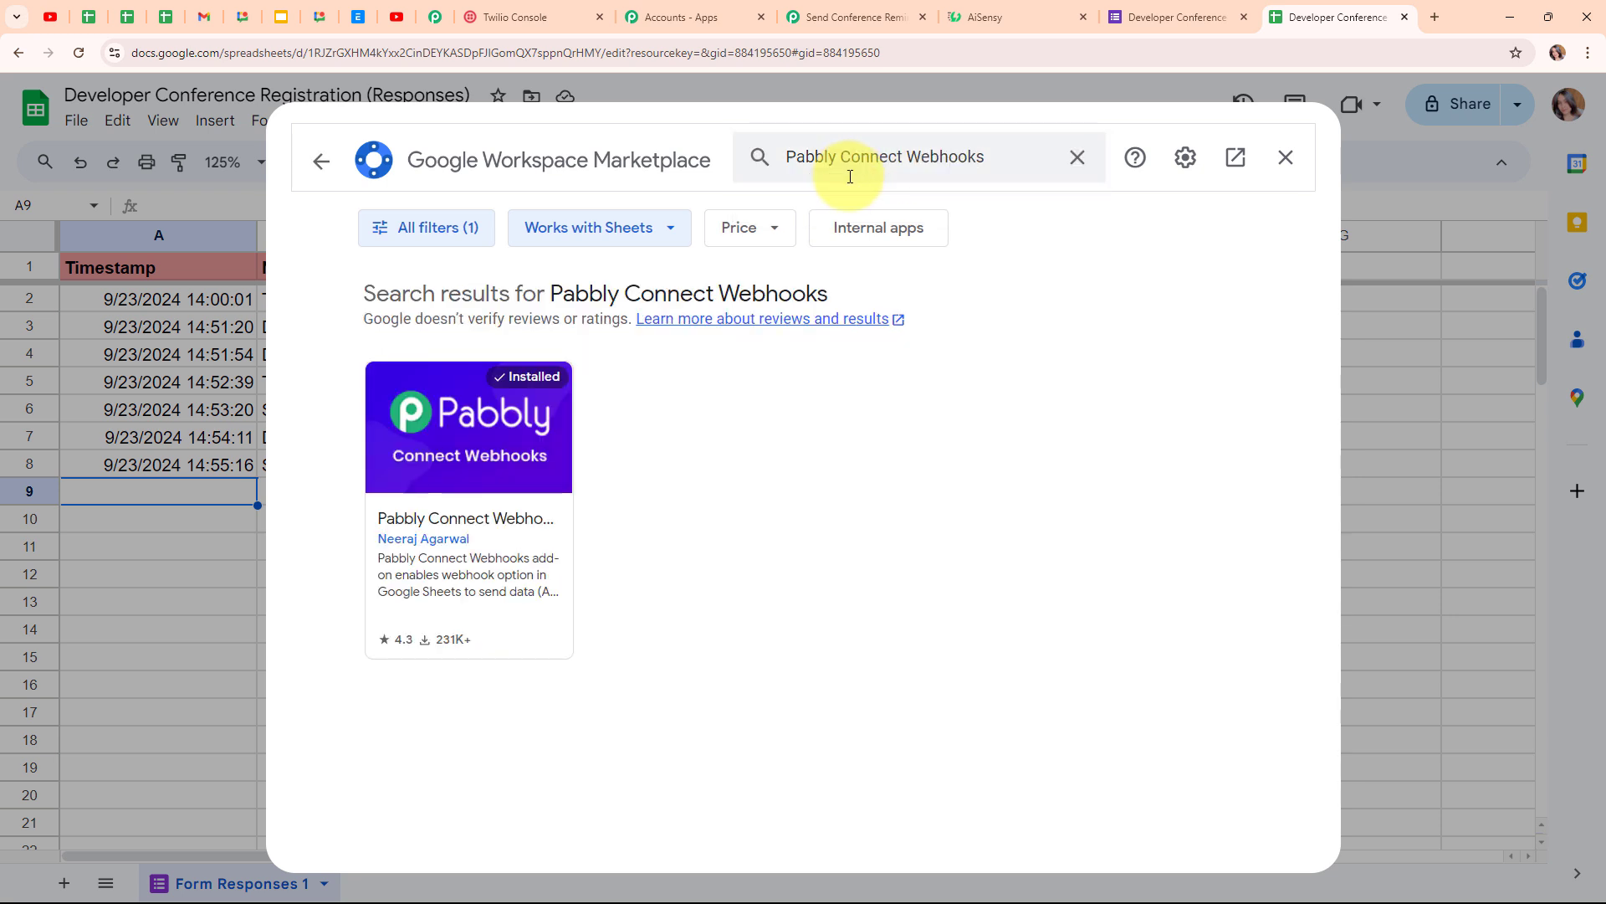
- Check the installation status on the Pabbly Connect Webhooks listing and close the marketplace
{"action": "left_click", "coordinate": [499, 459]}
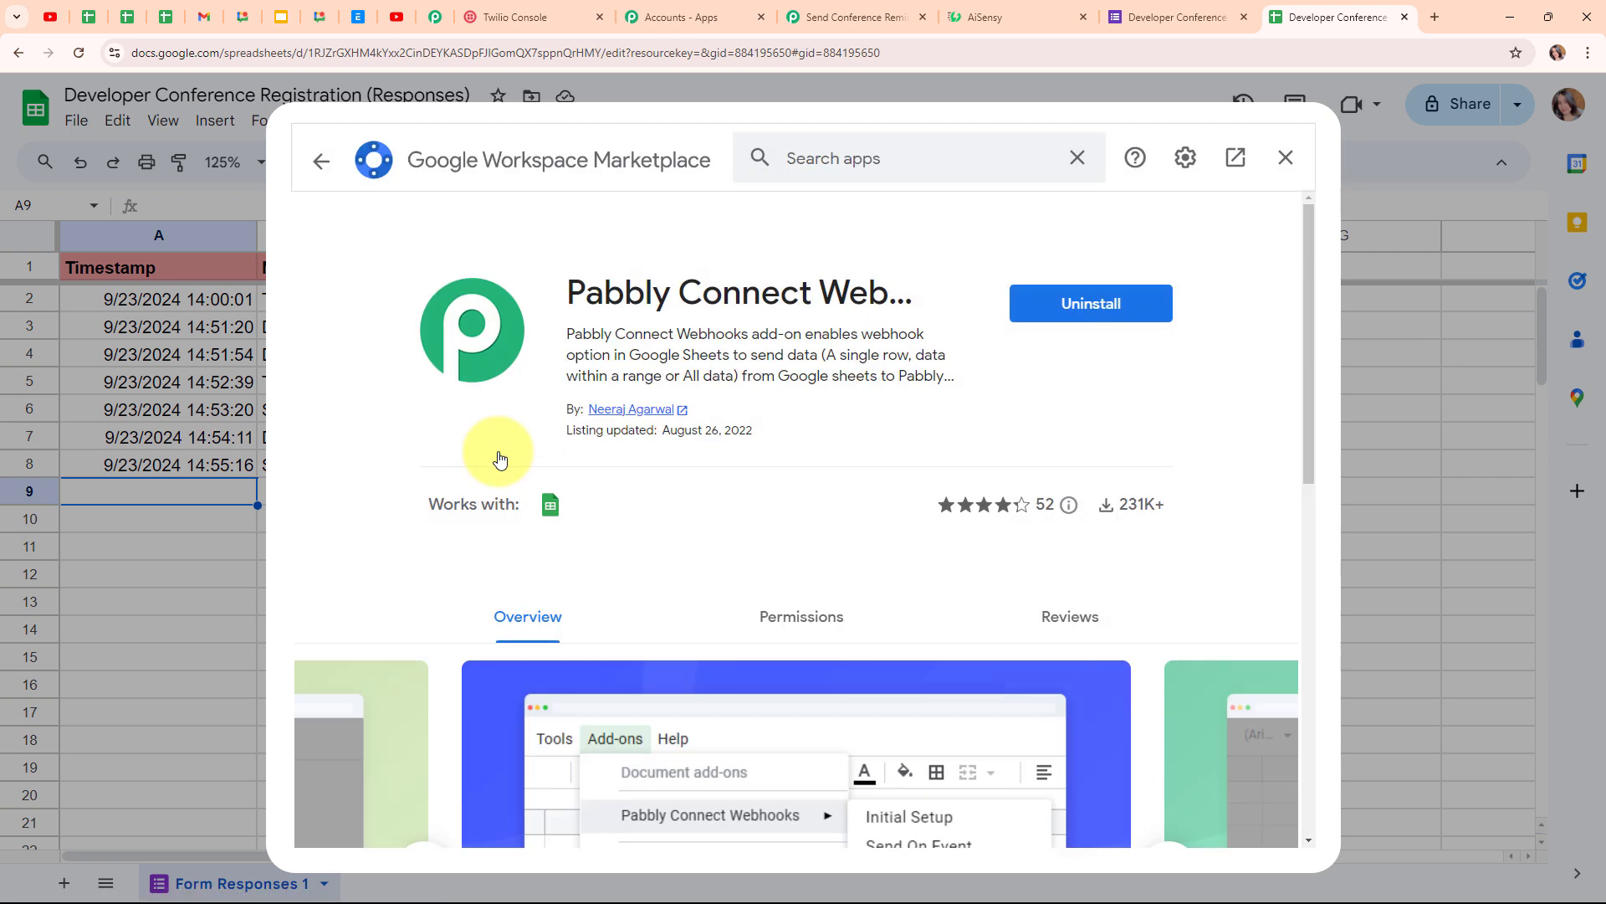
{"action": "left_click", "coordinate": [322, 160]}
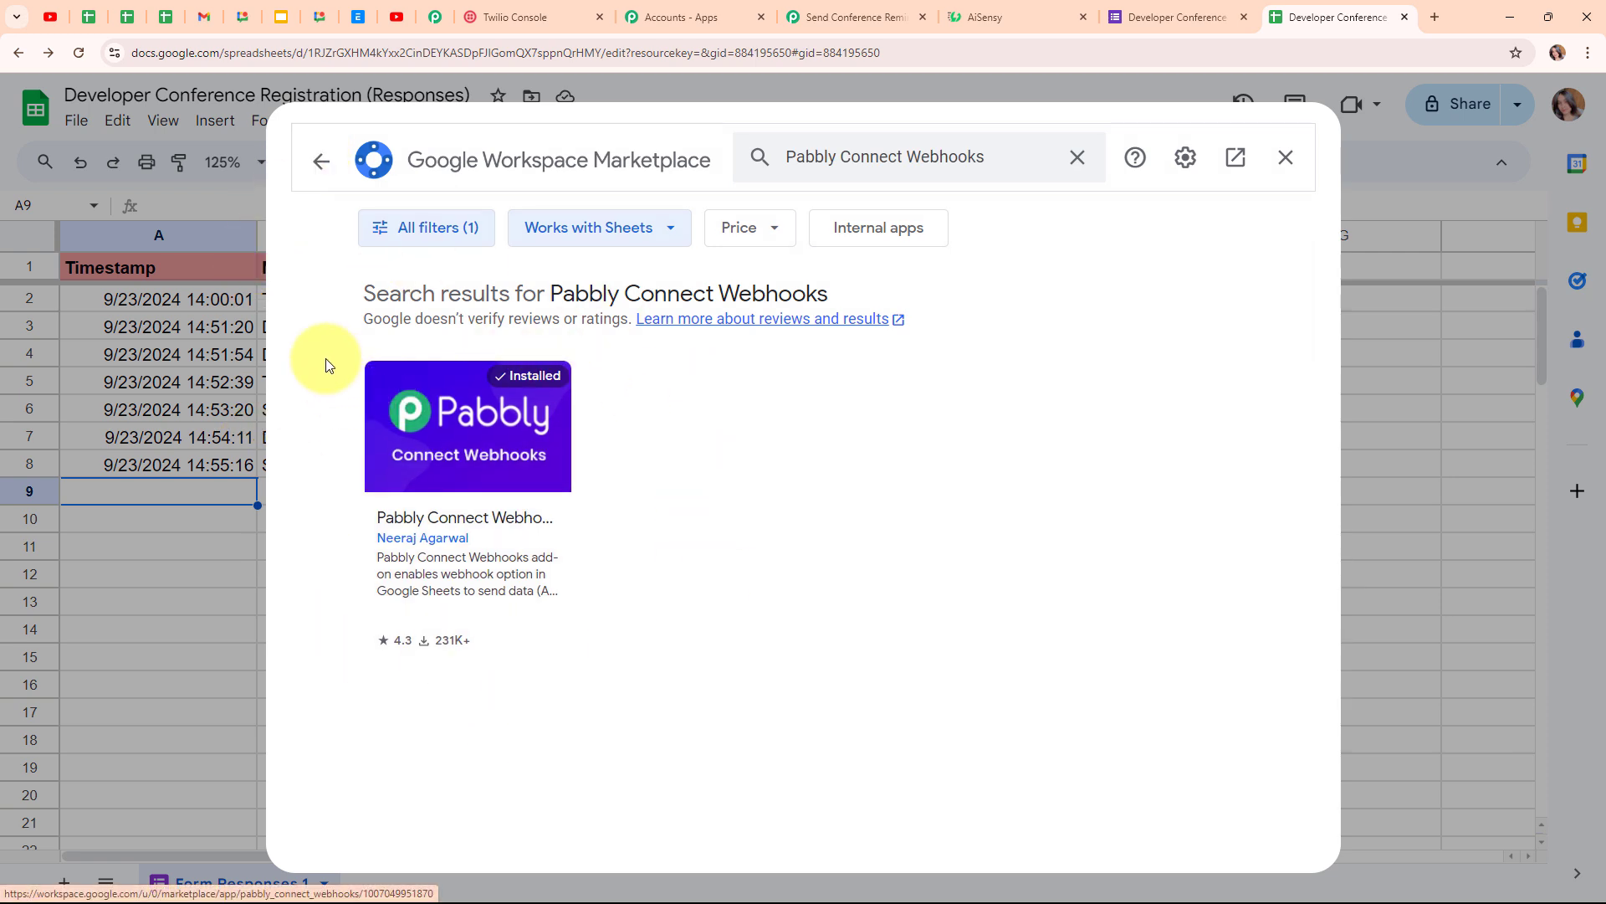
{"action": "left_click", "coordinate": [1284, 158]}
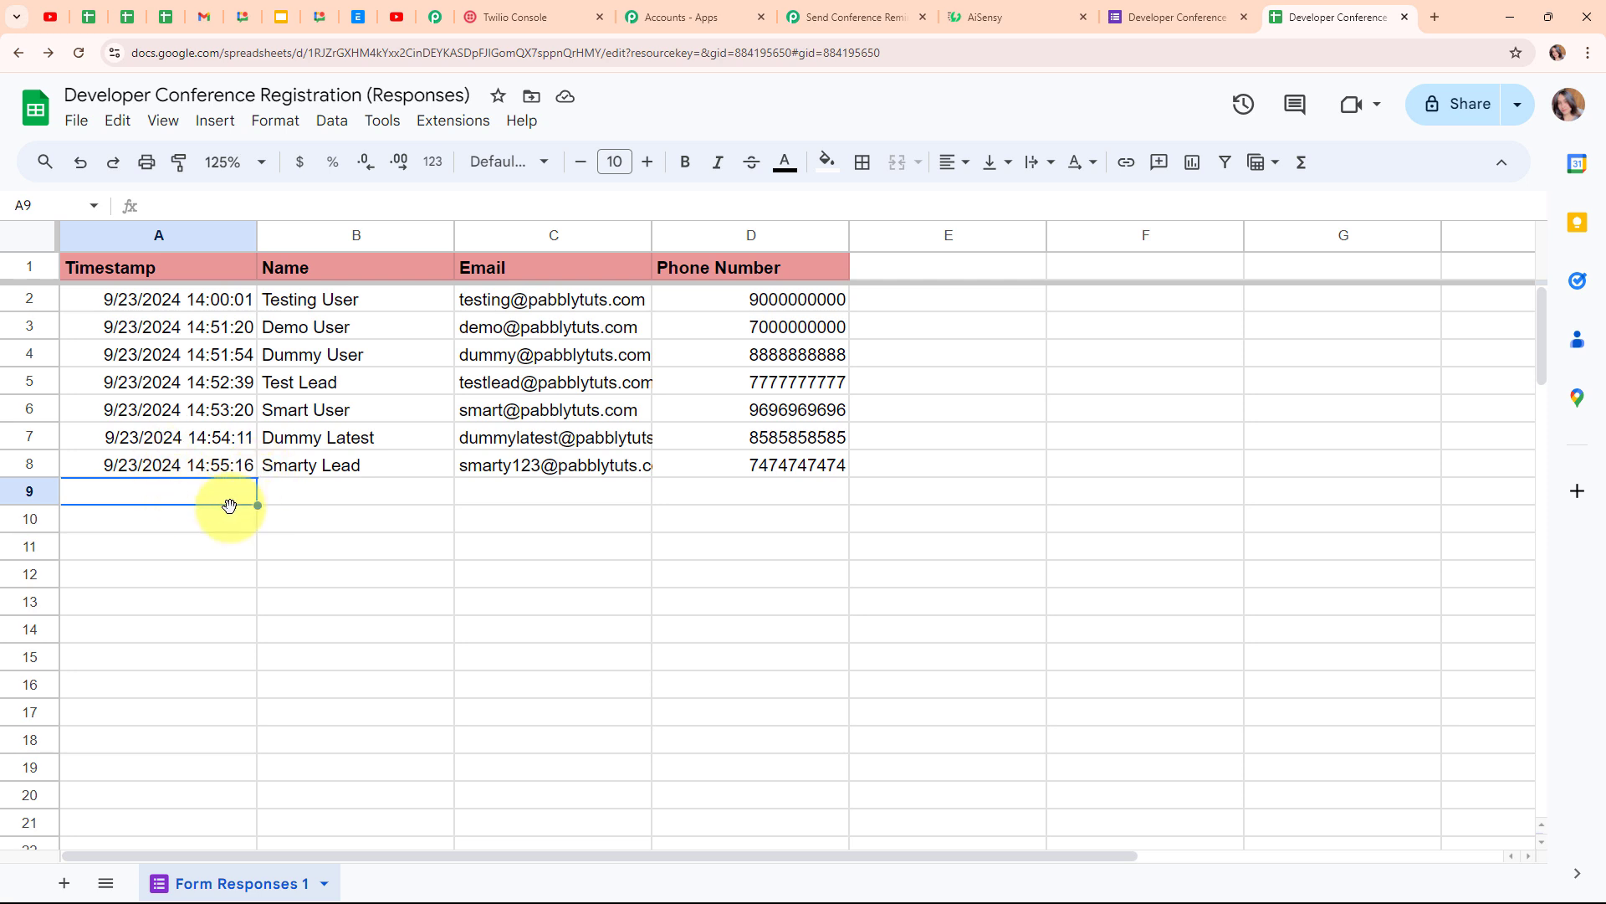
- Run the Pabbly Connect Webhooks Initial Setup on Form Responses 1 with the copied webhook URL and trigger column D
{"action": "left_click", "coordinate": [456, 126]}
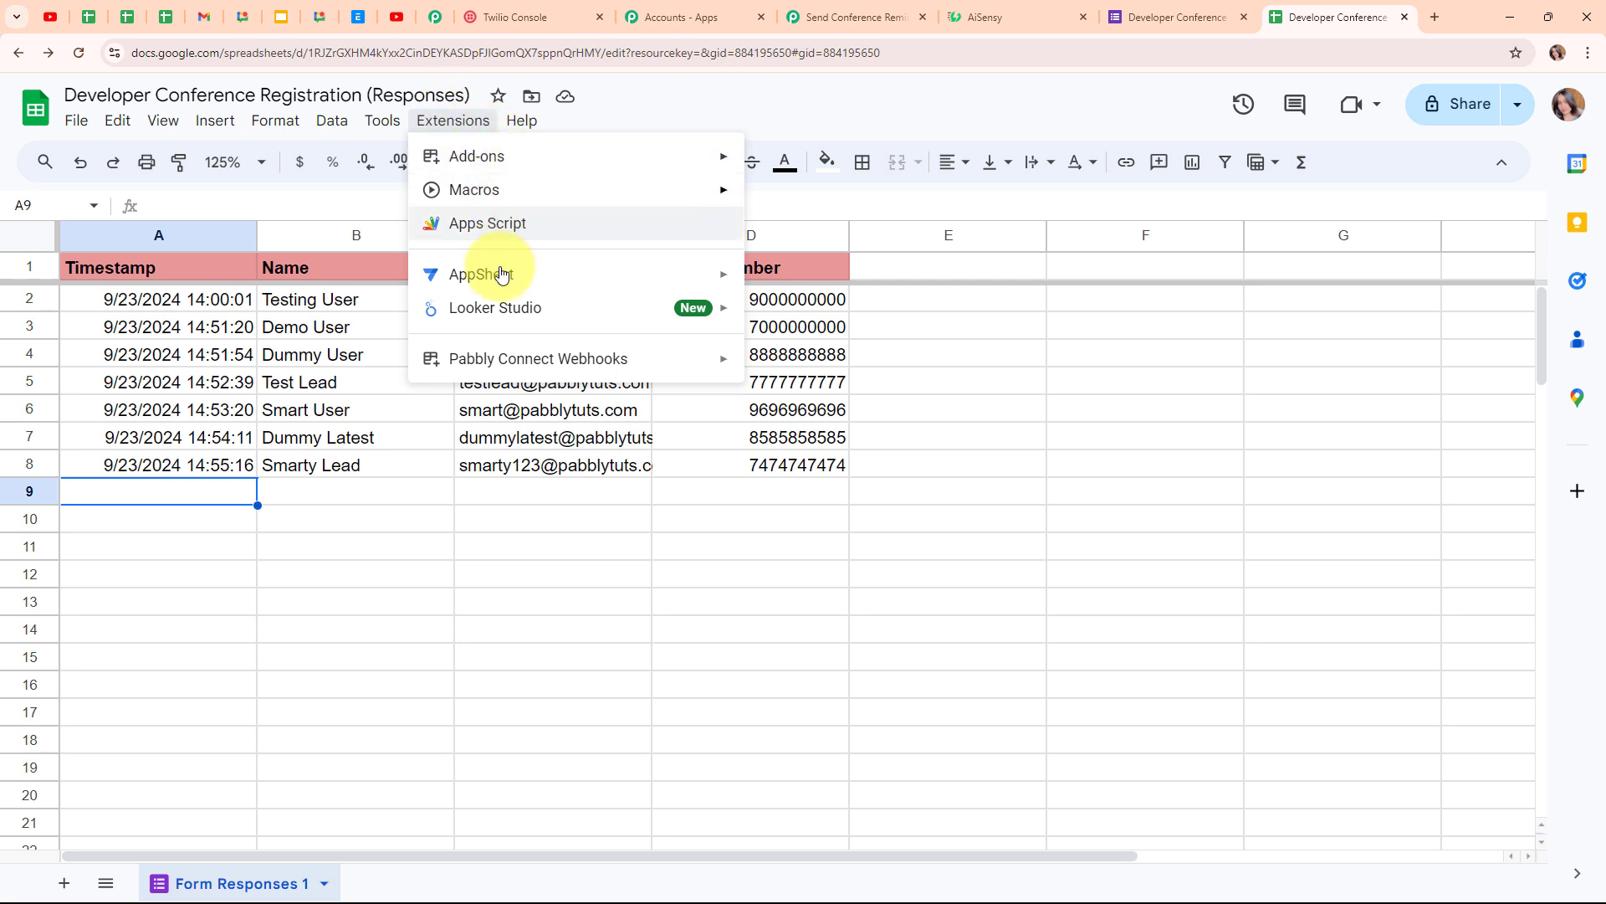
{"action": "mouse_move", "coordinate": [468, 367]}
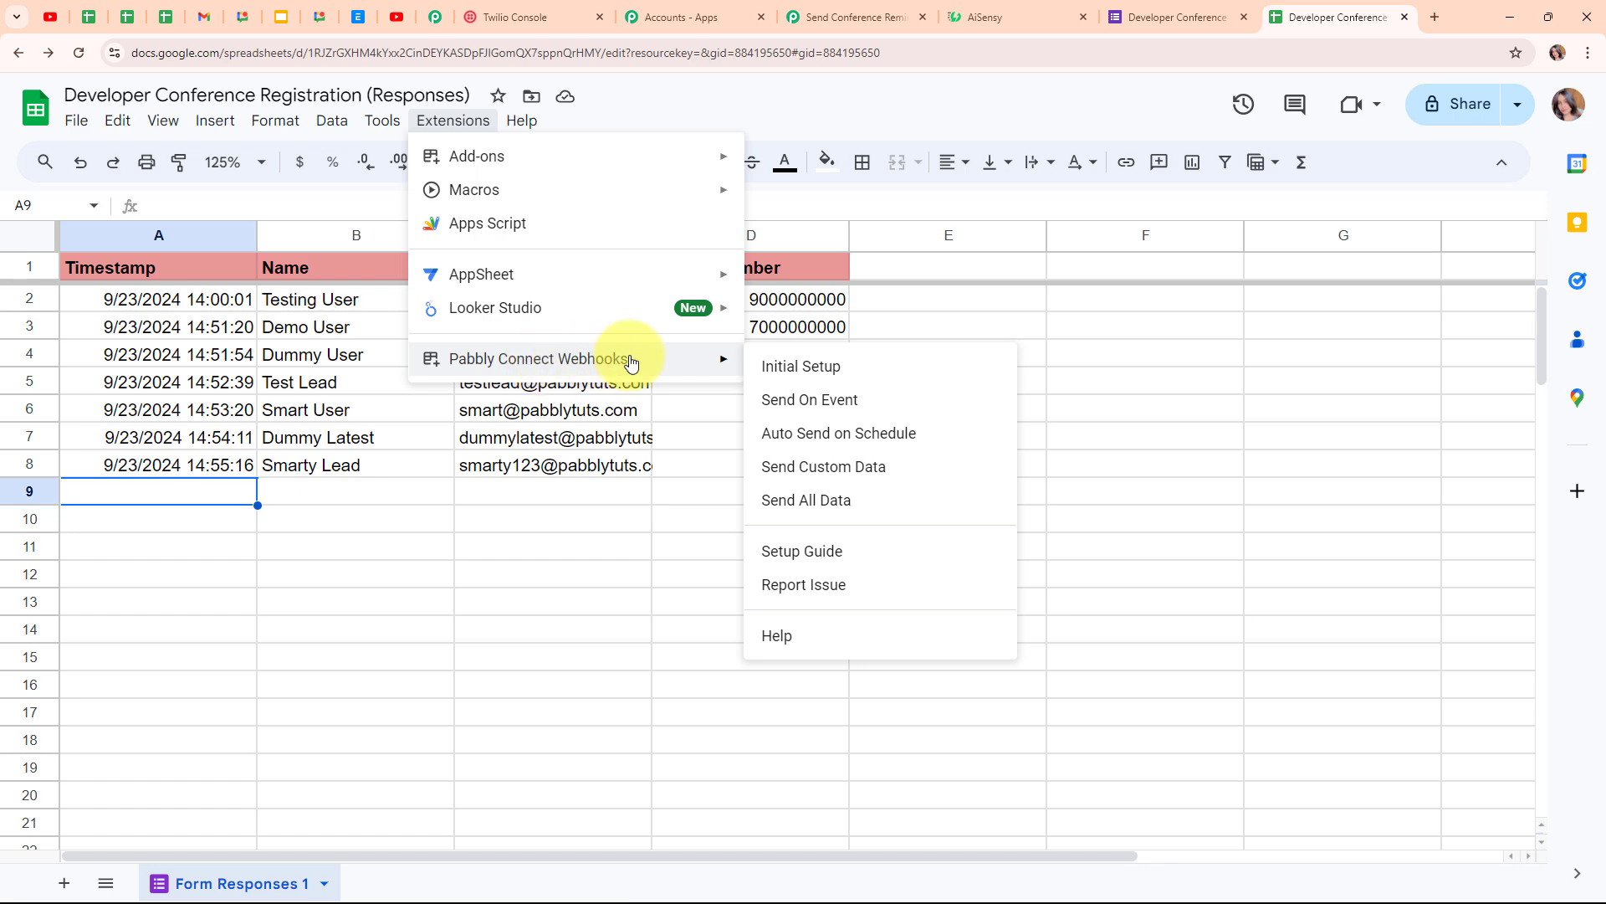
{"action": "left_click", "coordinate": [837, 381]}
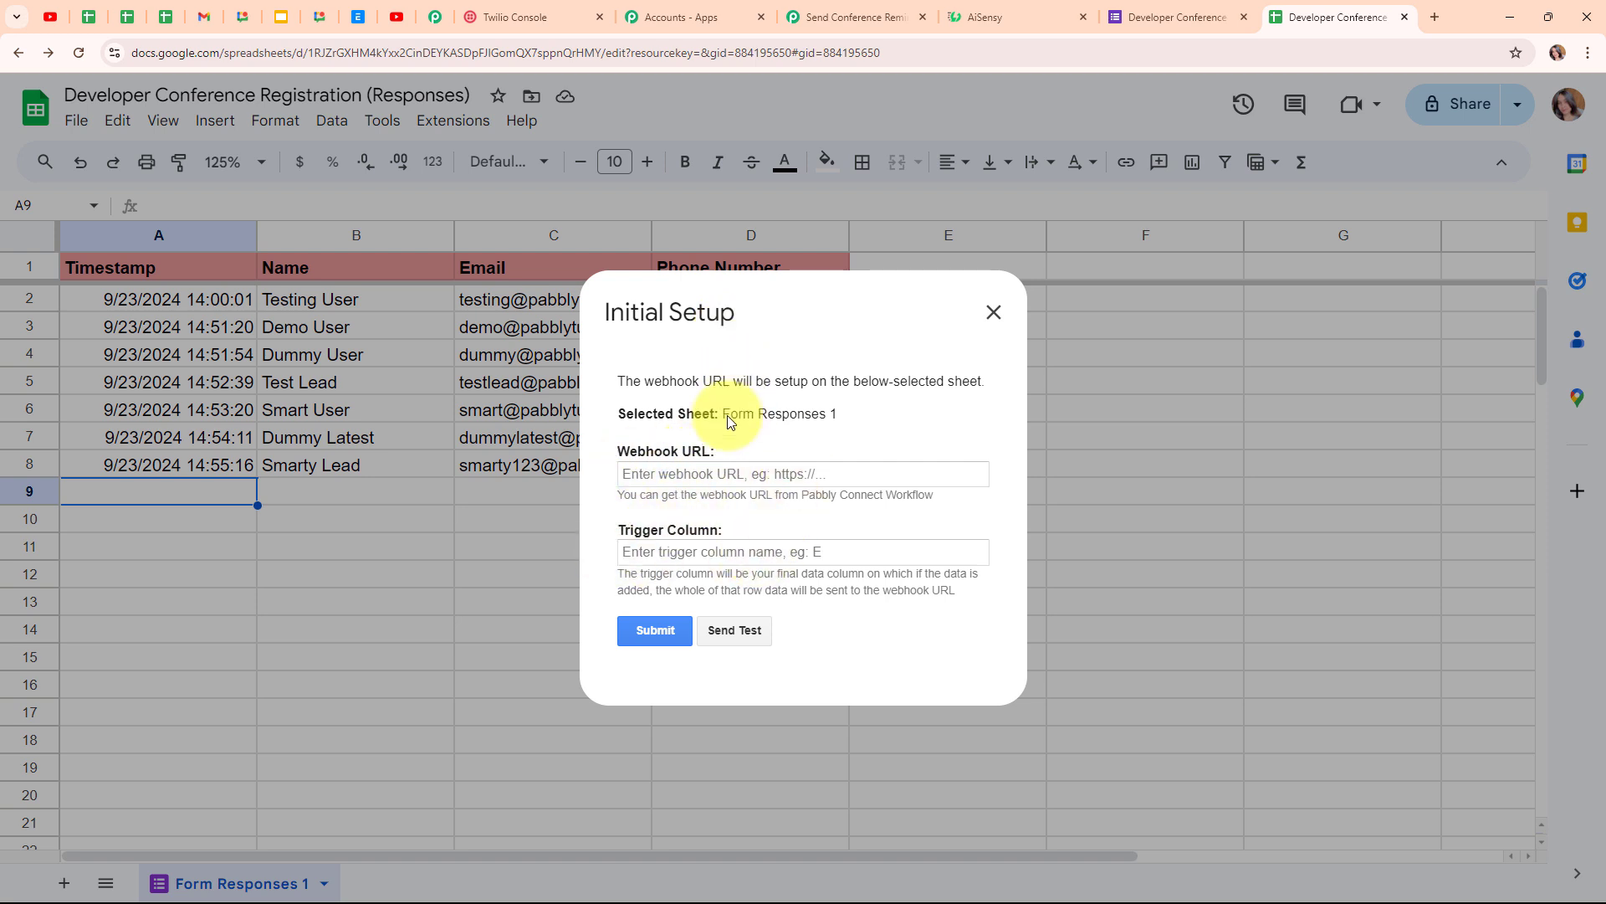
{"action": "left_click", "coordinate": [640, 474]}
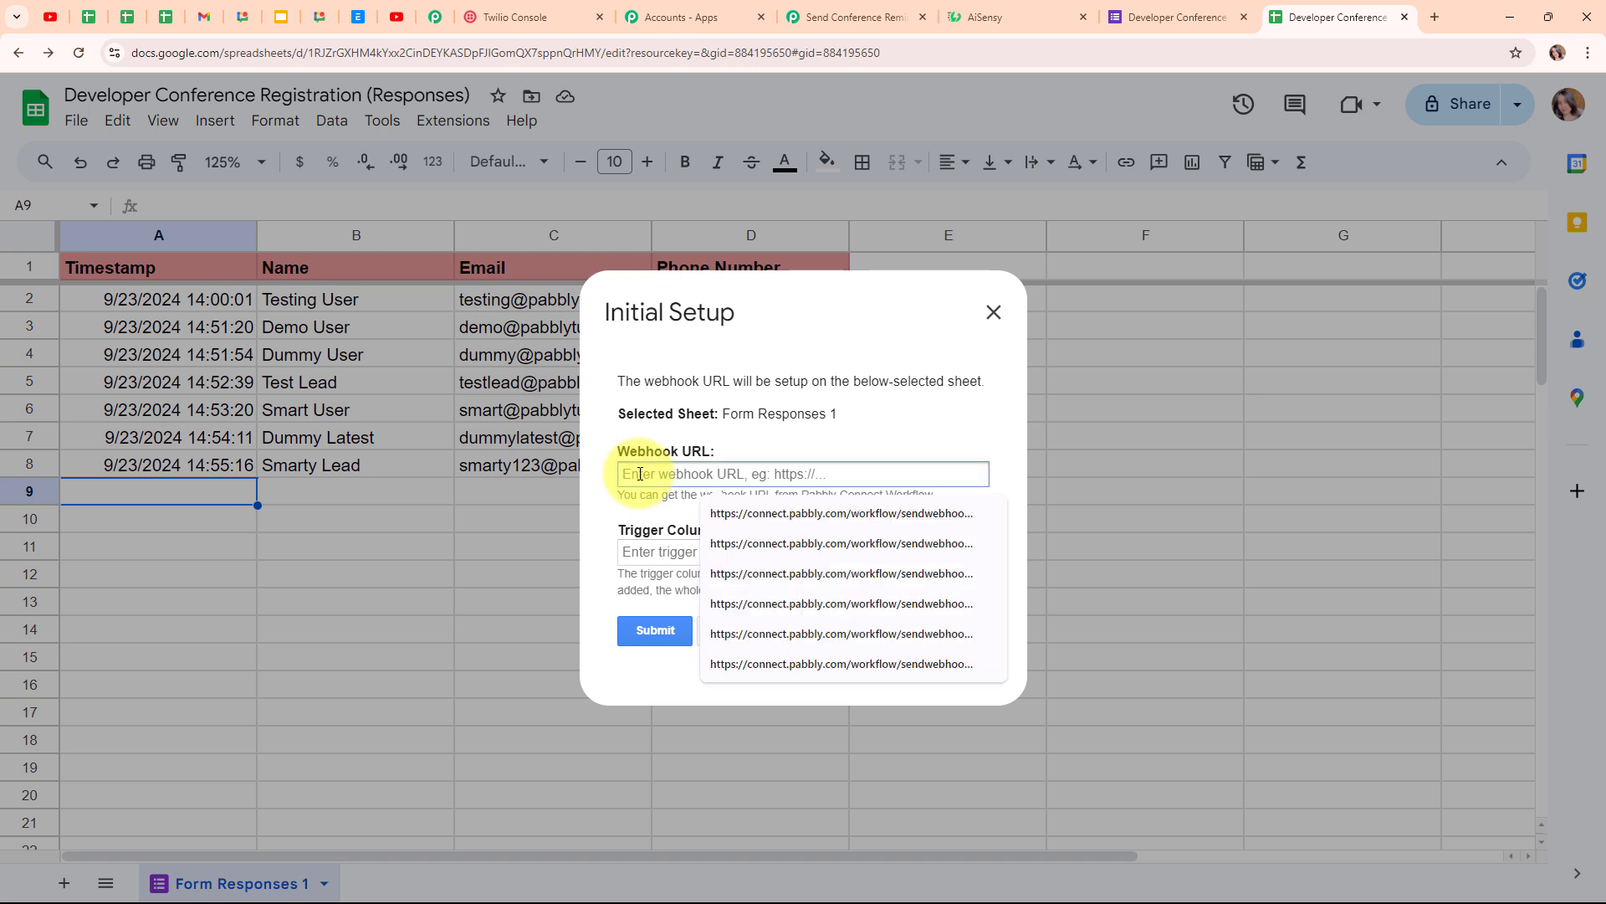
{"action": "key", "text": "ctrl+v"}
{"action": "left_click", "coordinate": [740, 518]}
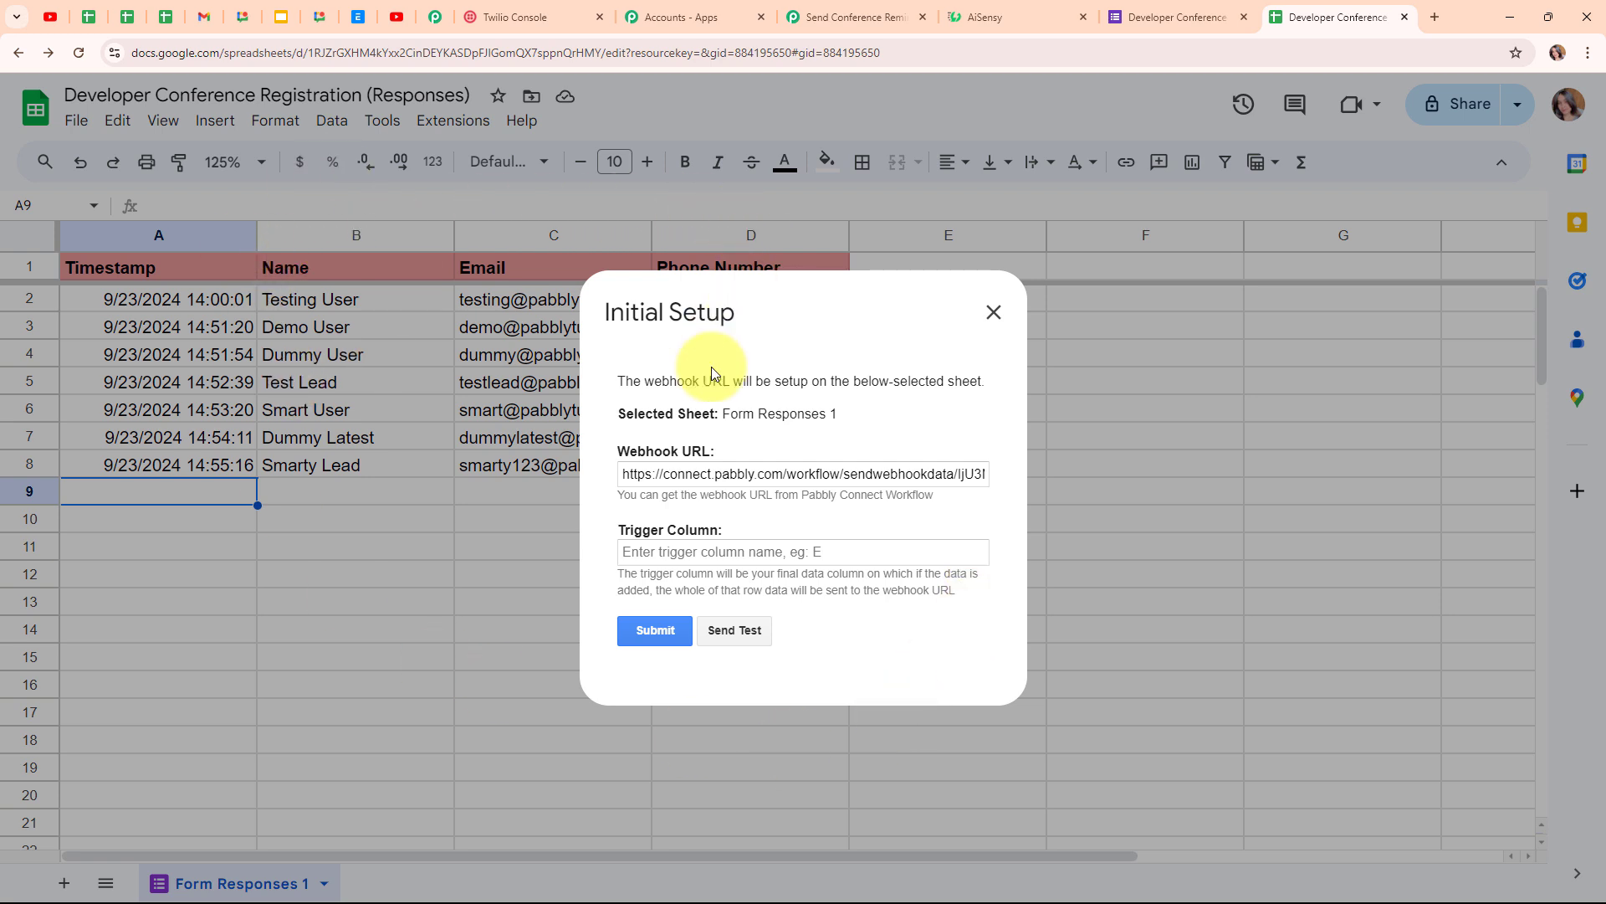
{"action": "left_click", "coordinate": [661, 551]}
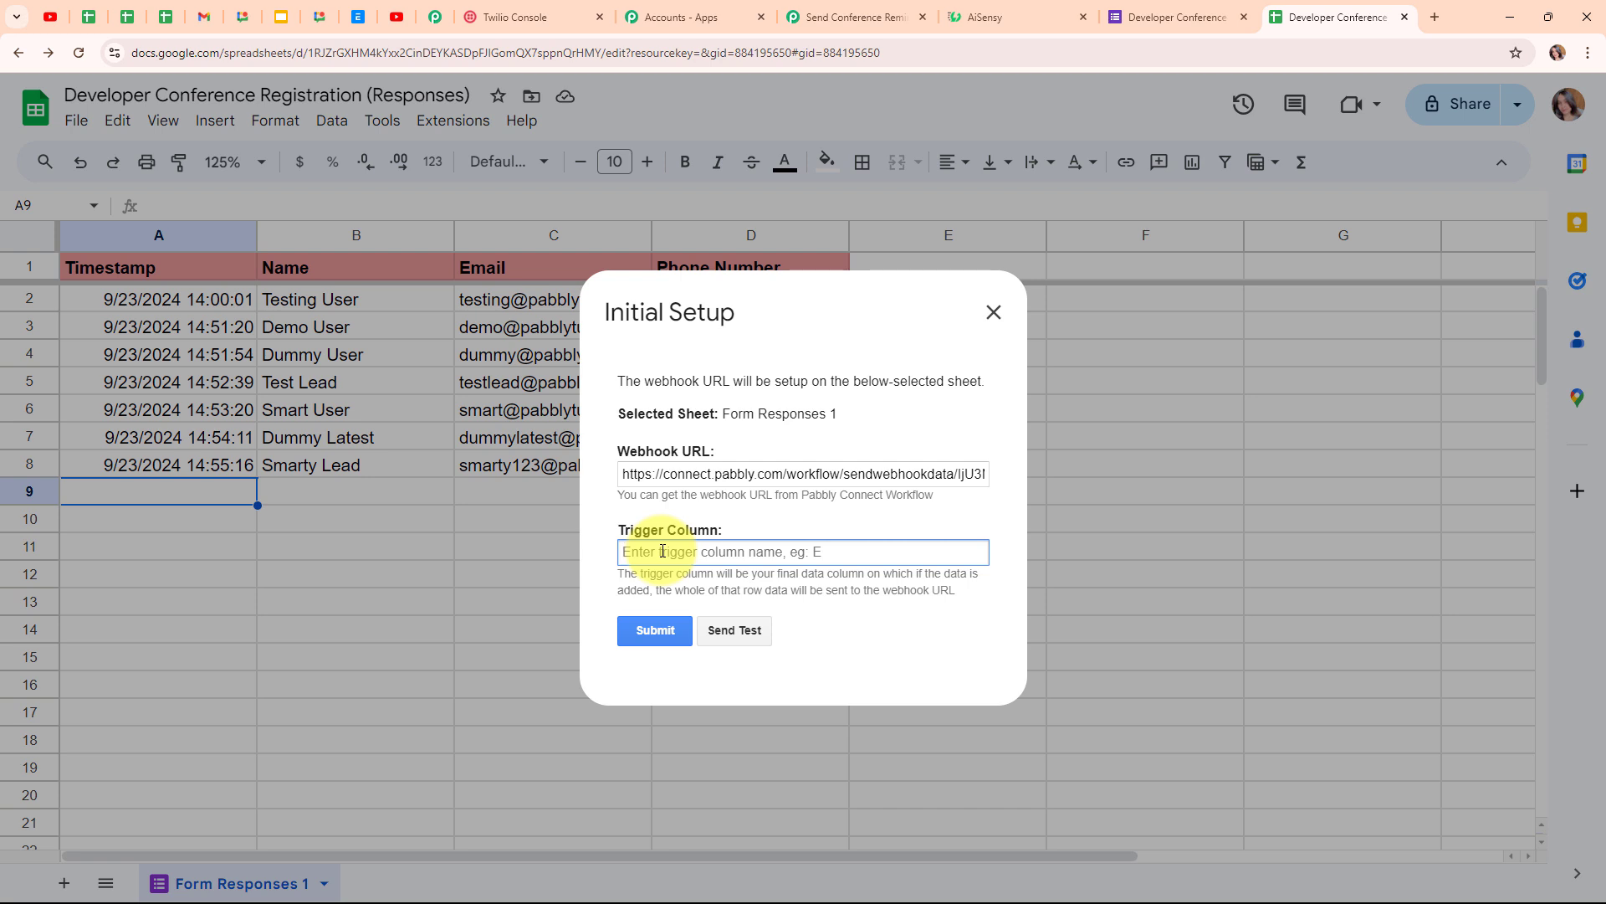
{"action": "type", "text": "D"}
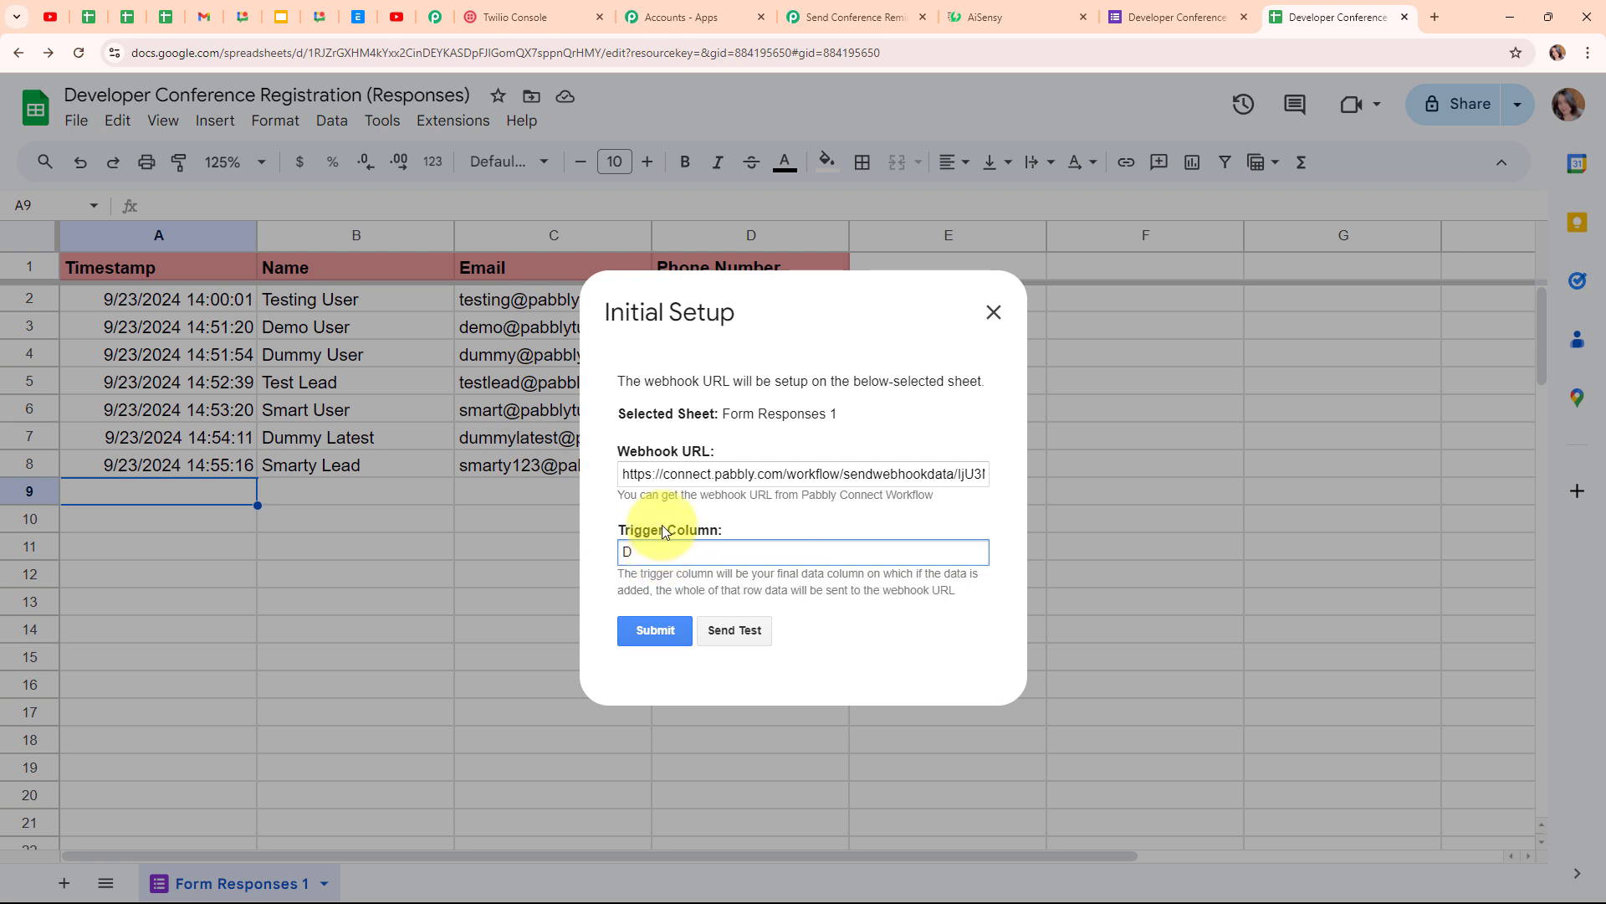
{"action": "left_click", "coordinate": [653, 635]}
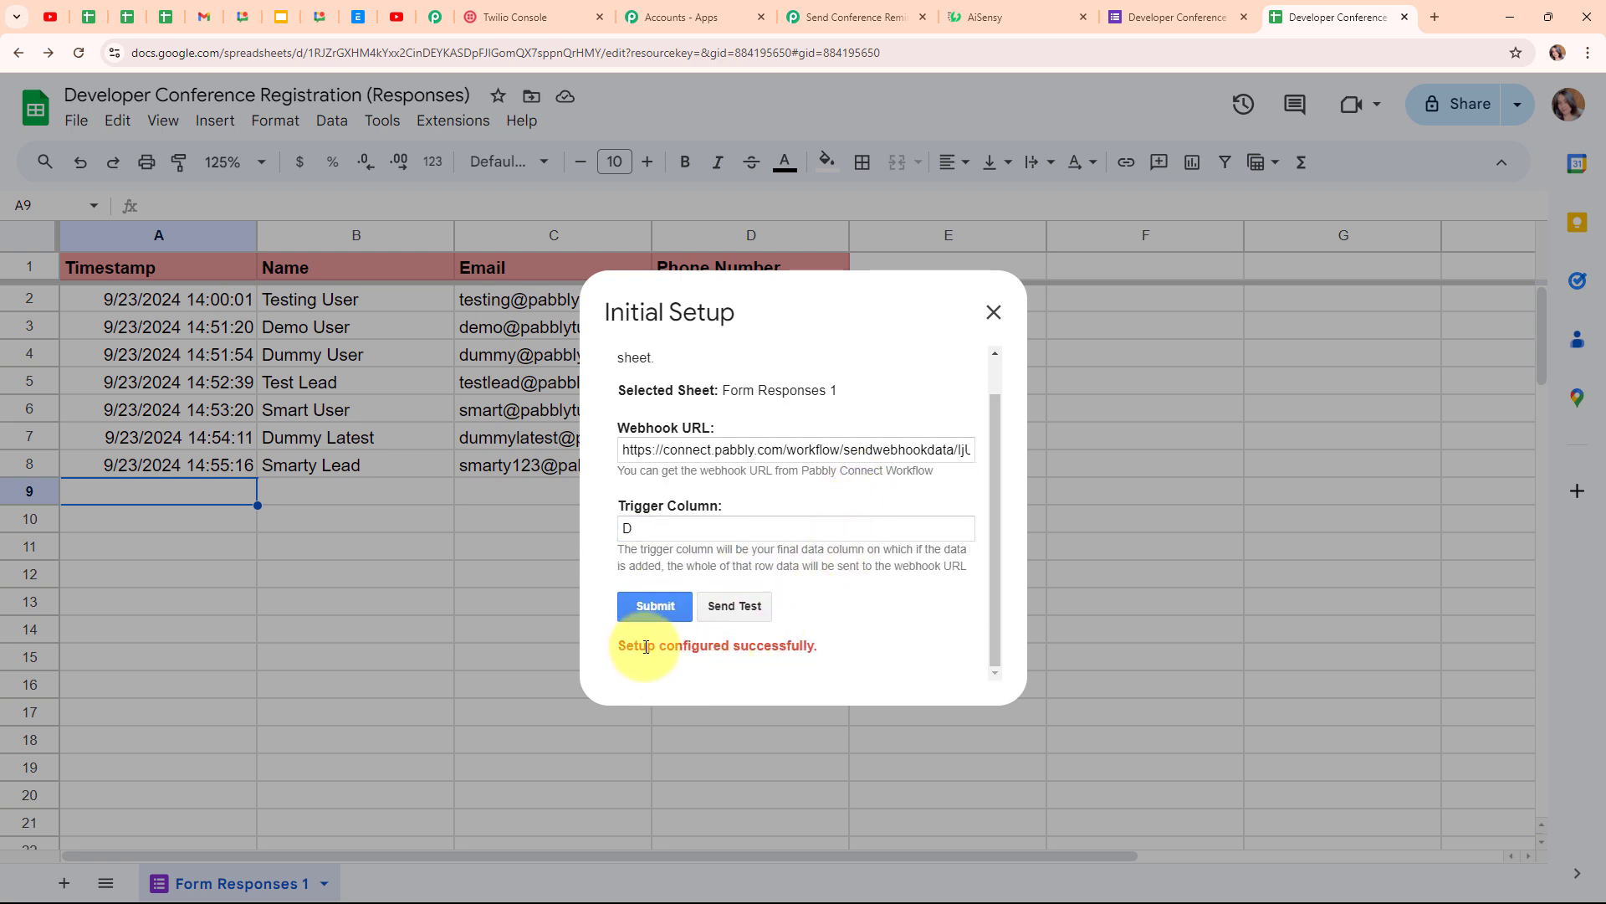
- Send test data from the sheet to the webhook, check the sent record and close the Initial Setup dialog
{"action": "left_click", "coordinate": [749, 611]}
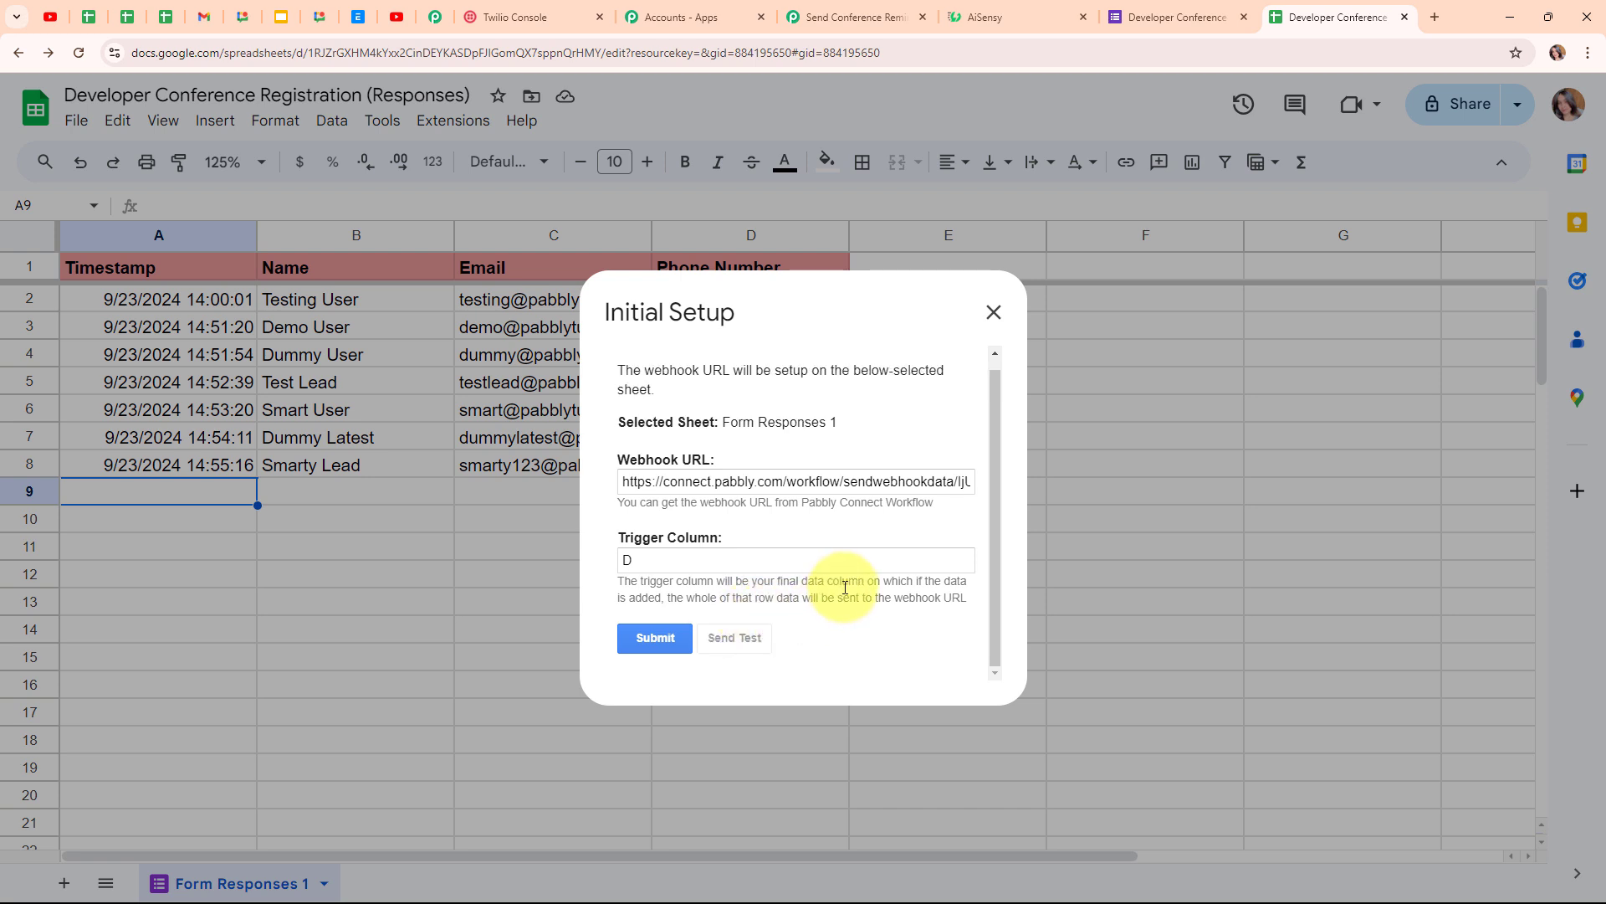
{"action": "scroll", "coordinate": [845, 588], "scroll_direction": "down", "scroll_amount": 1}
{"action": "left_click_drag", "start_coordinate": [617, 606], "coordinate": [822, 604]}
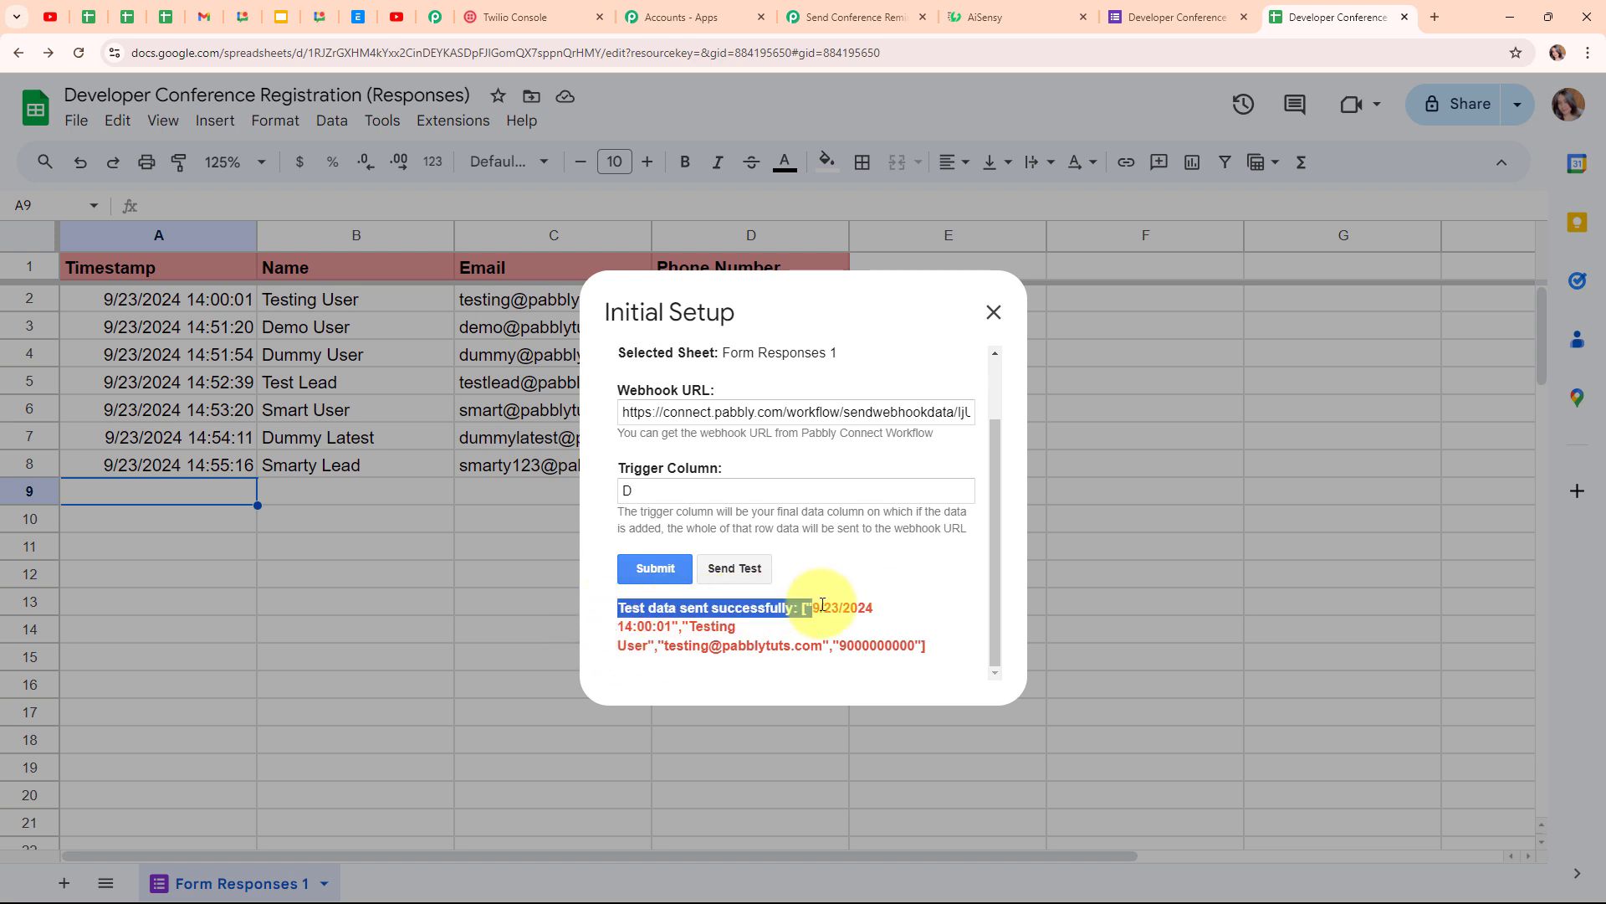
{"action": "left_click", "coordinate": [802, 641]}
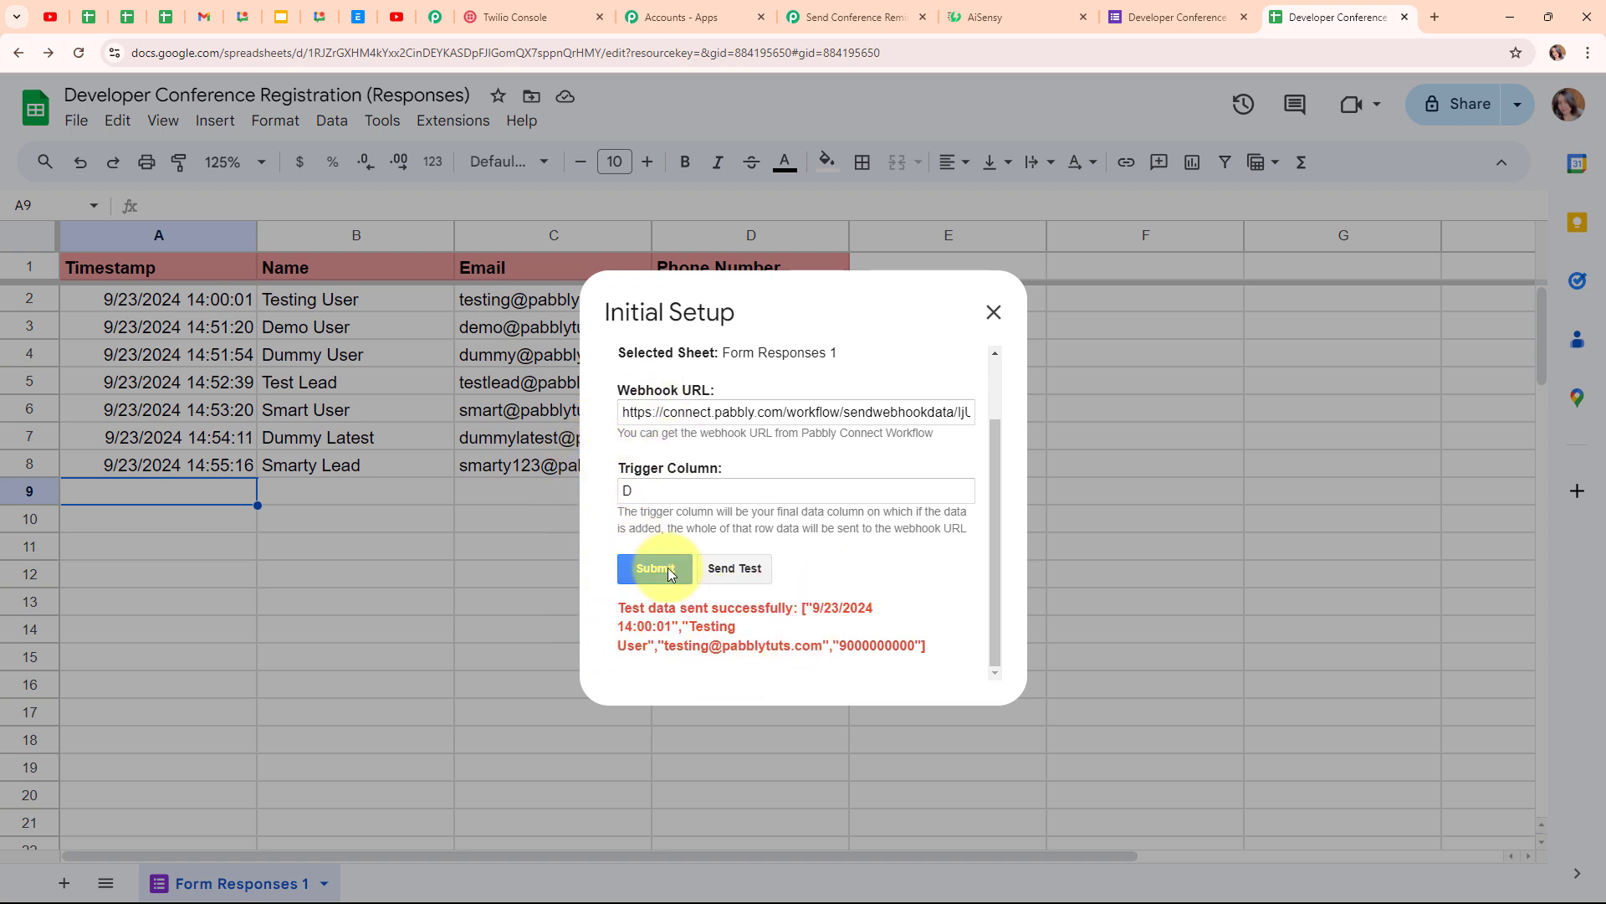
{"action": "left_click", "coordinate": [1005, 313]}
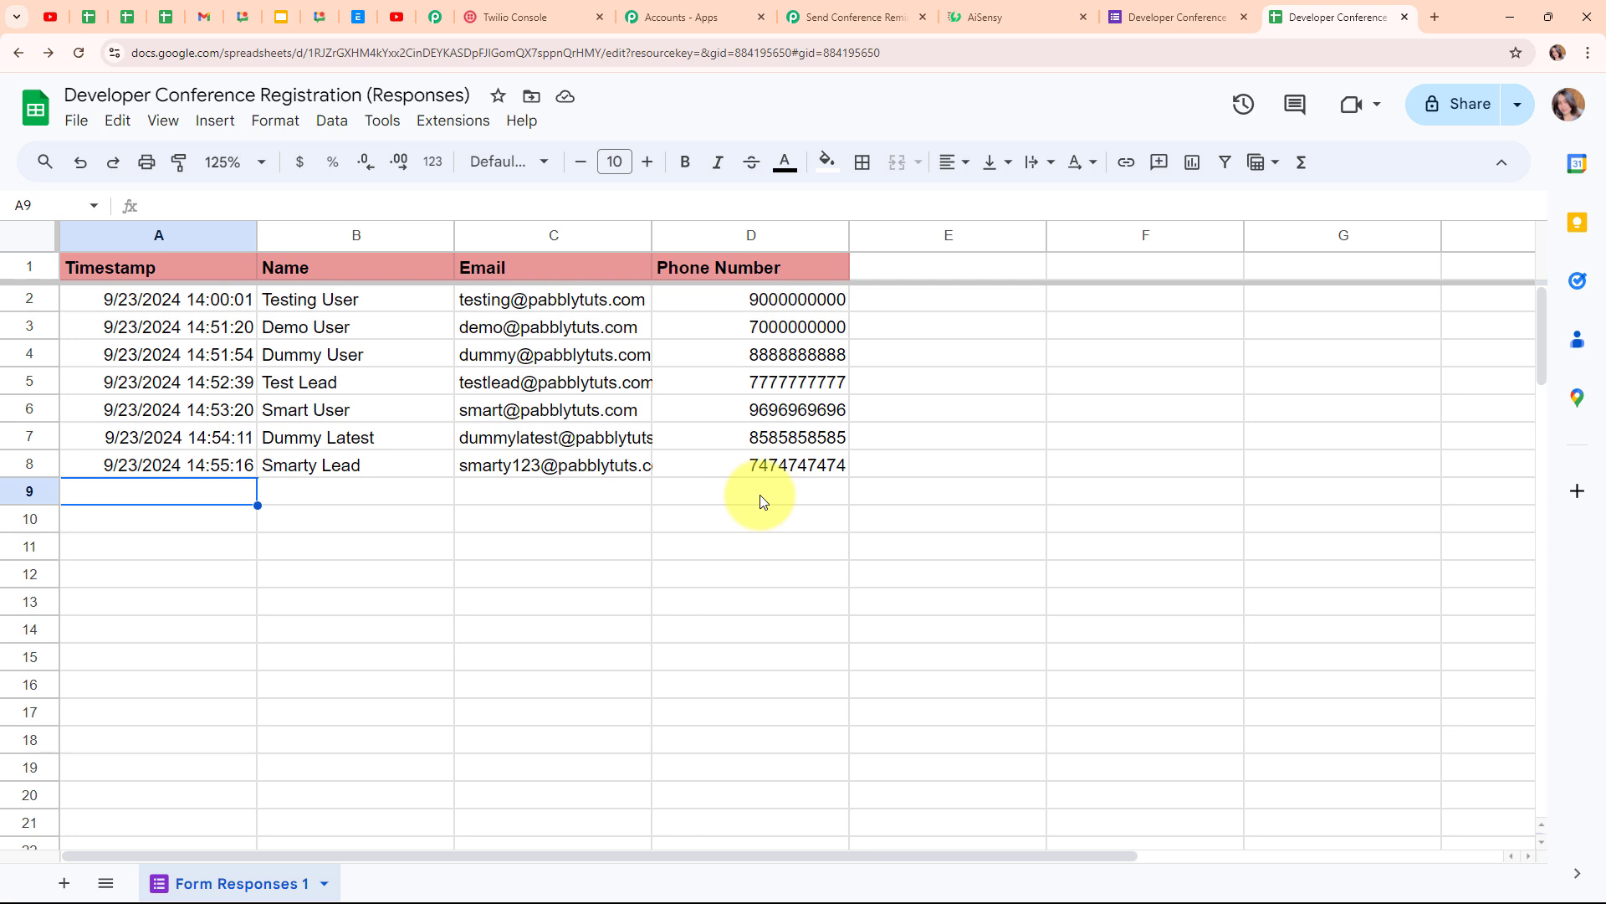
- Turn on Send On Event in the Pabbly Connect Webhooks add-on for the response spreadsheet
{"action": "left_click", "coordinate": [453, 126]}
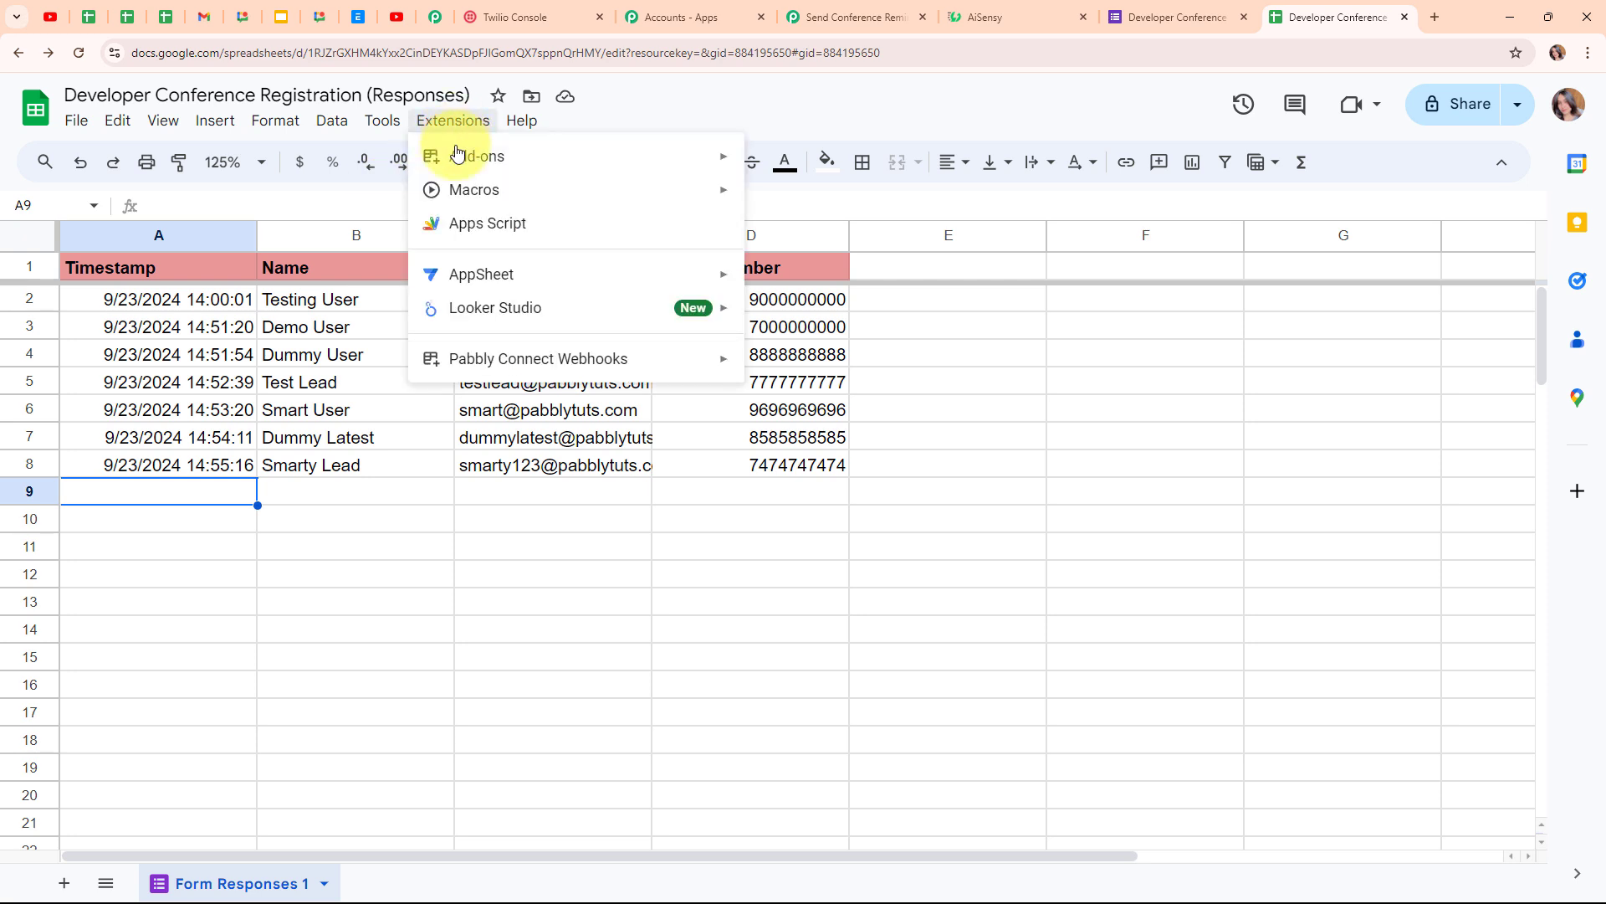
{"action": "mouse_move", "coordinate": [516, 376]}
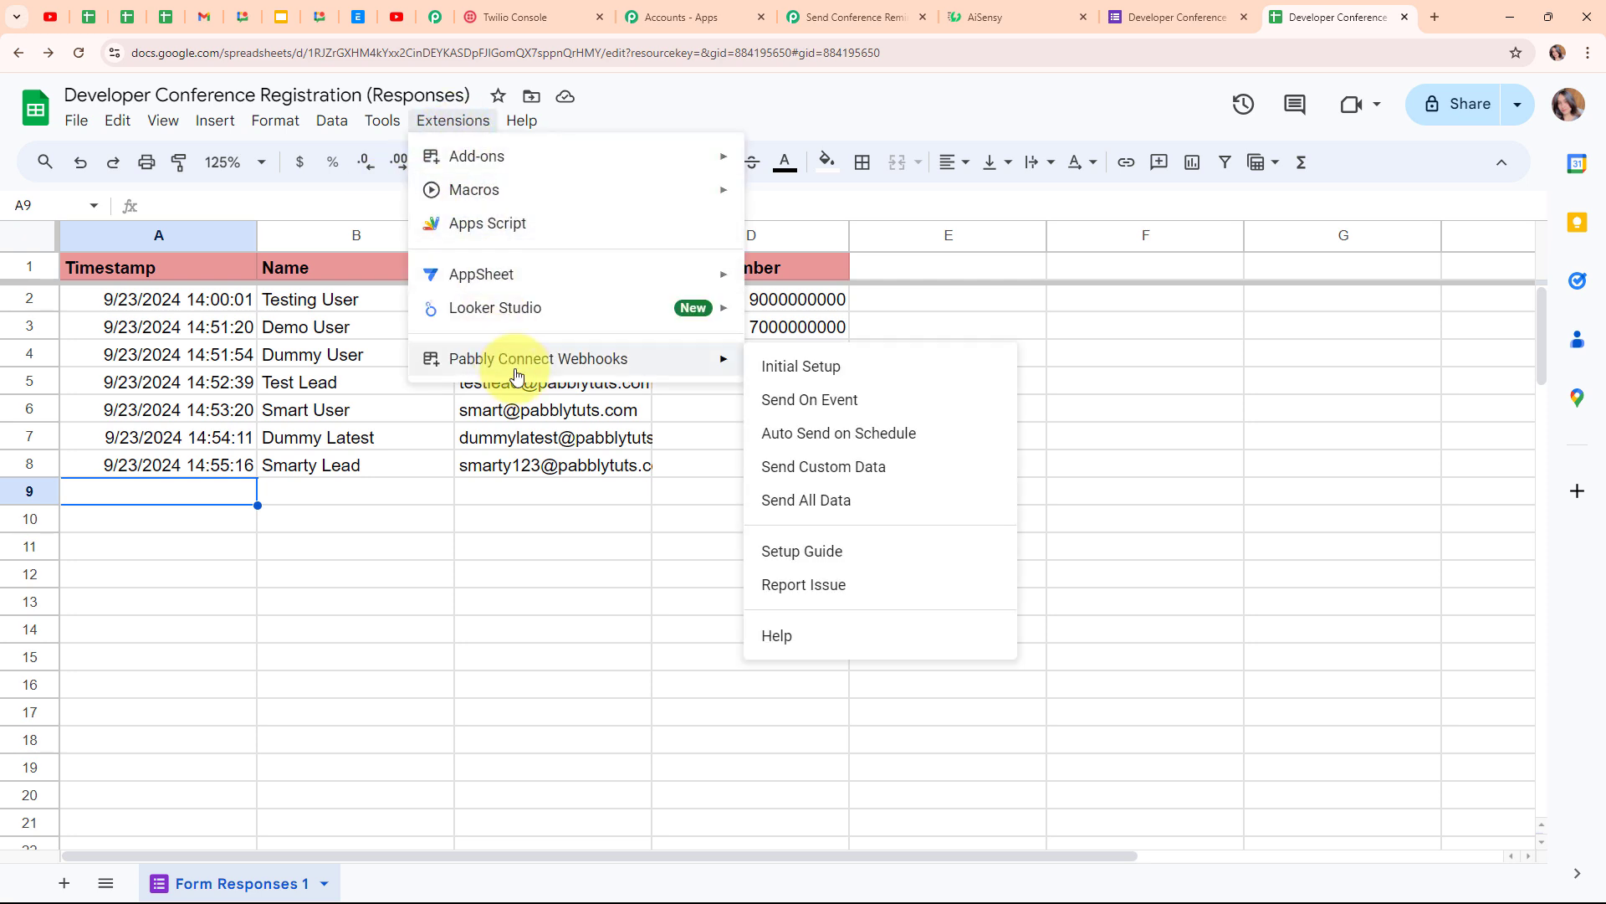
{"action": "left_click", "coordinate": [806, 401]}
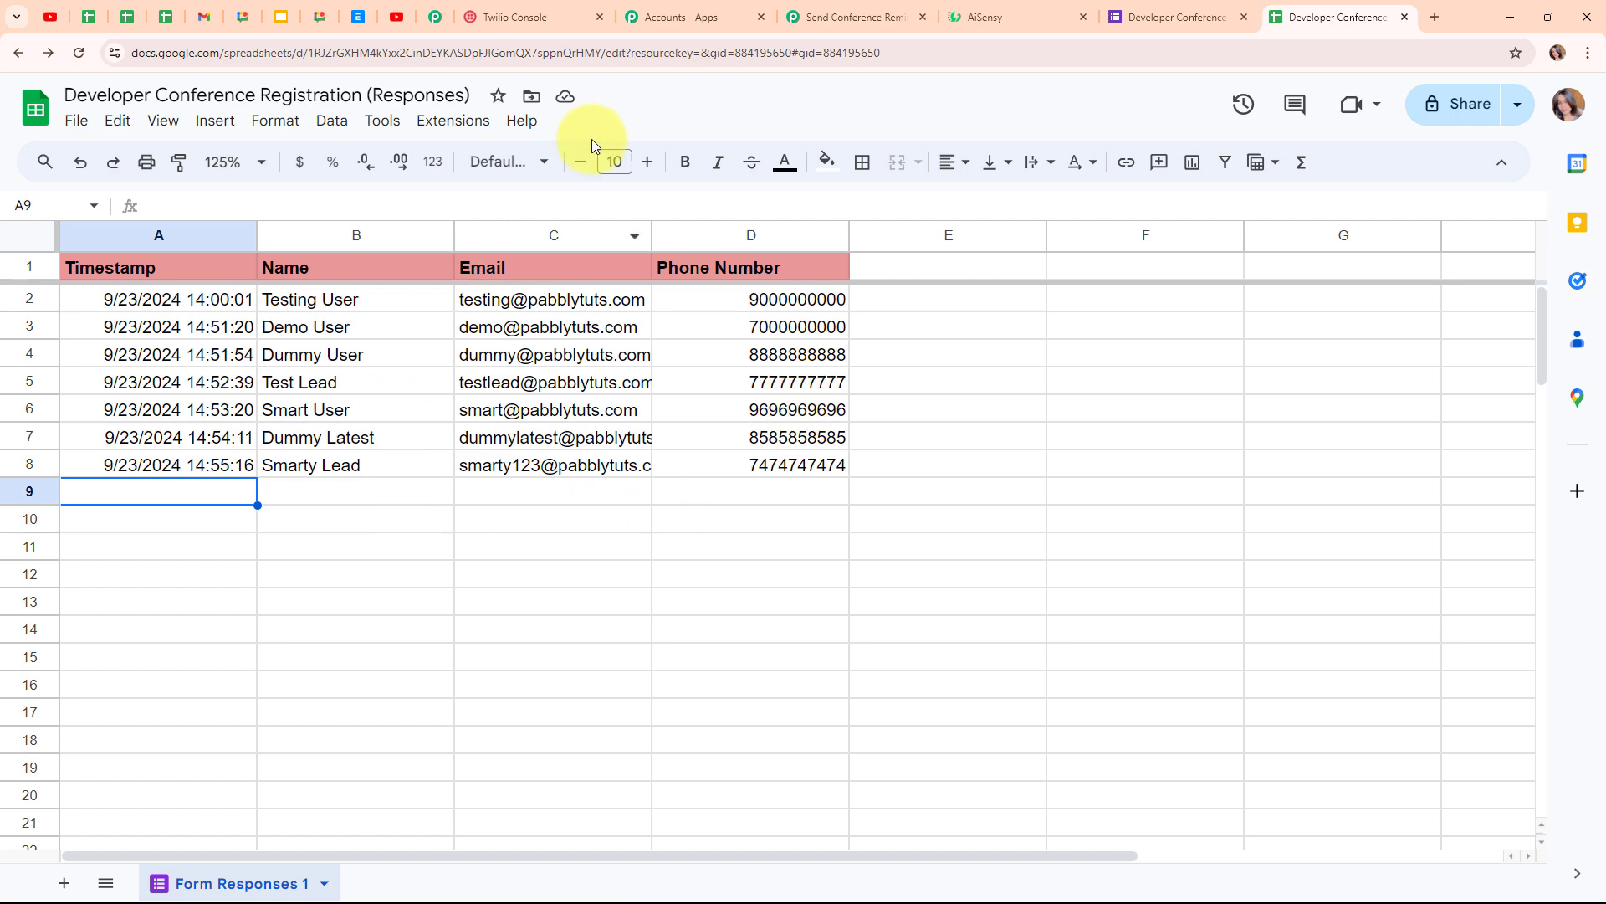
- Switch to the Pabbly Connect workflow and examine the trigger's received response, including the trigger column, timestamp and row index
{"action": "left_click", "coordinate": [845, 17]}
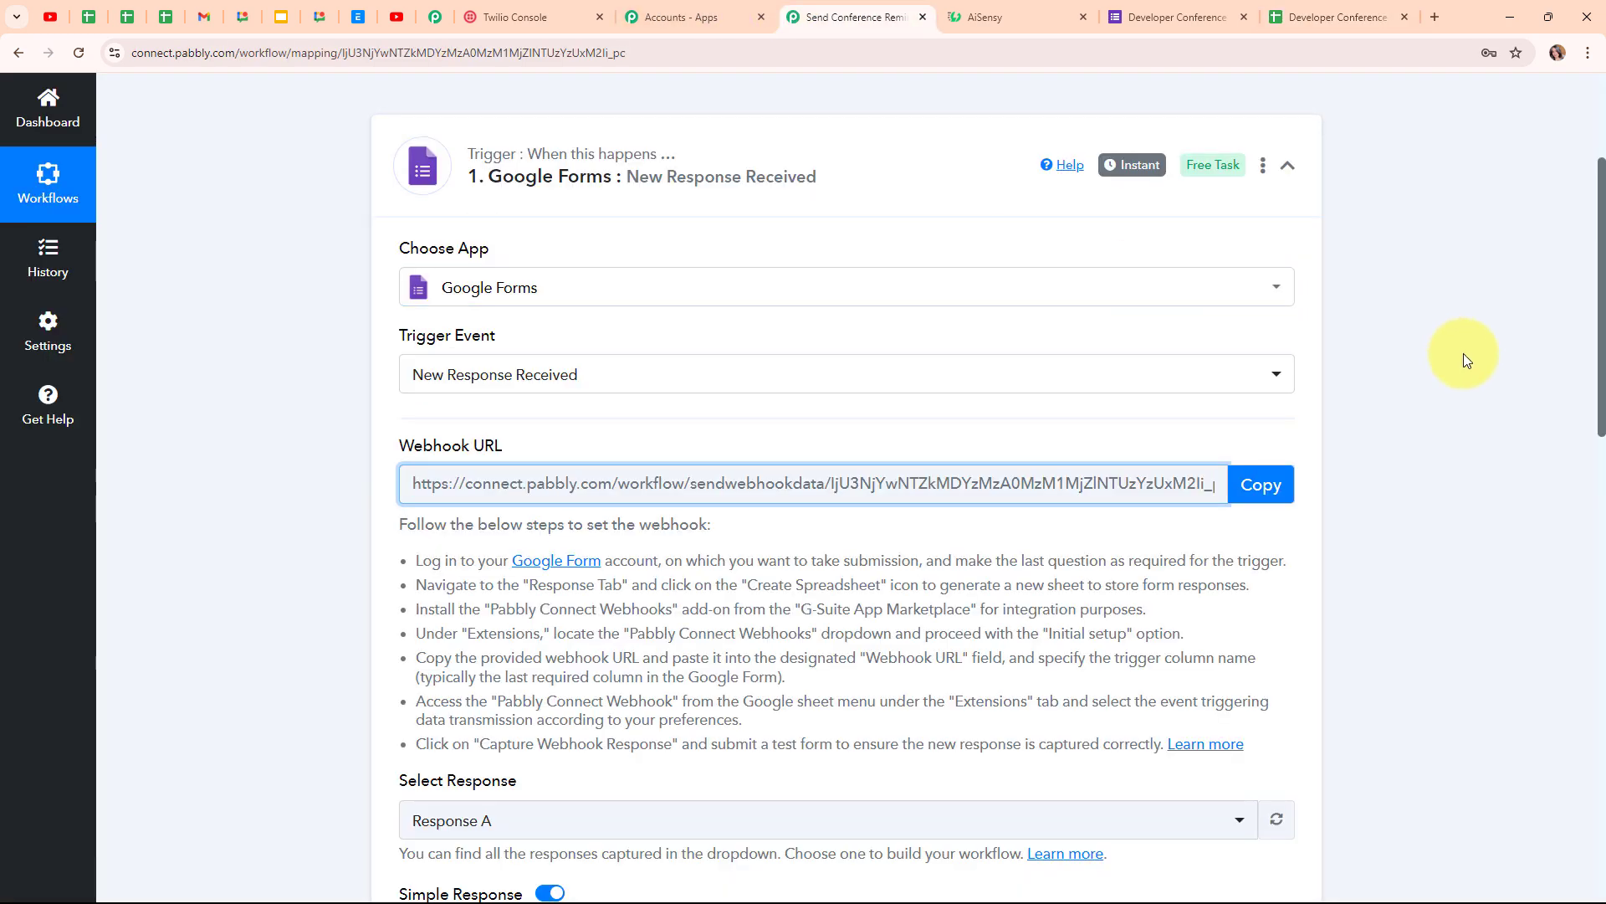
{"action": "scroll", "coordinate": [1305, 505], "scroll_direction": "down", "scroll_amount": 10}
{"action": "scroll", "coordinate": [1305, 510], "scroll_direction": "down", "scroll_amount": 1}
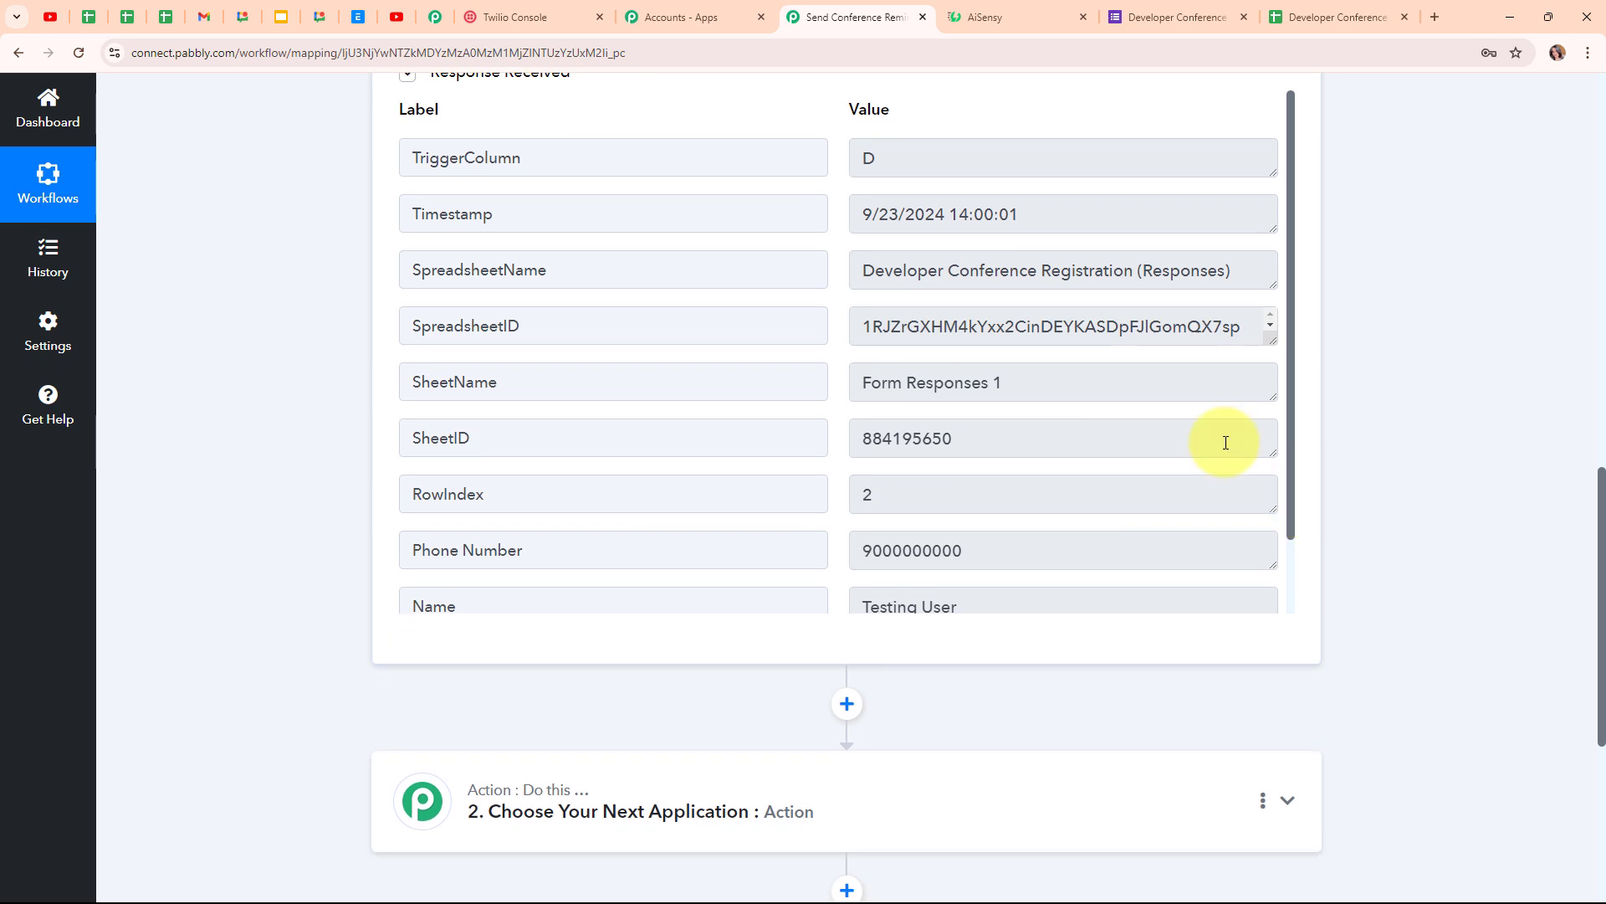
{"action": "left_click", "coordinate": [919, 160]}
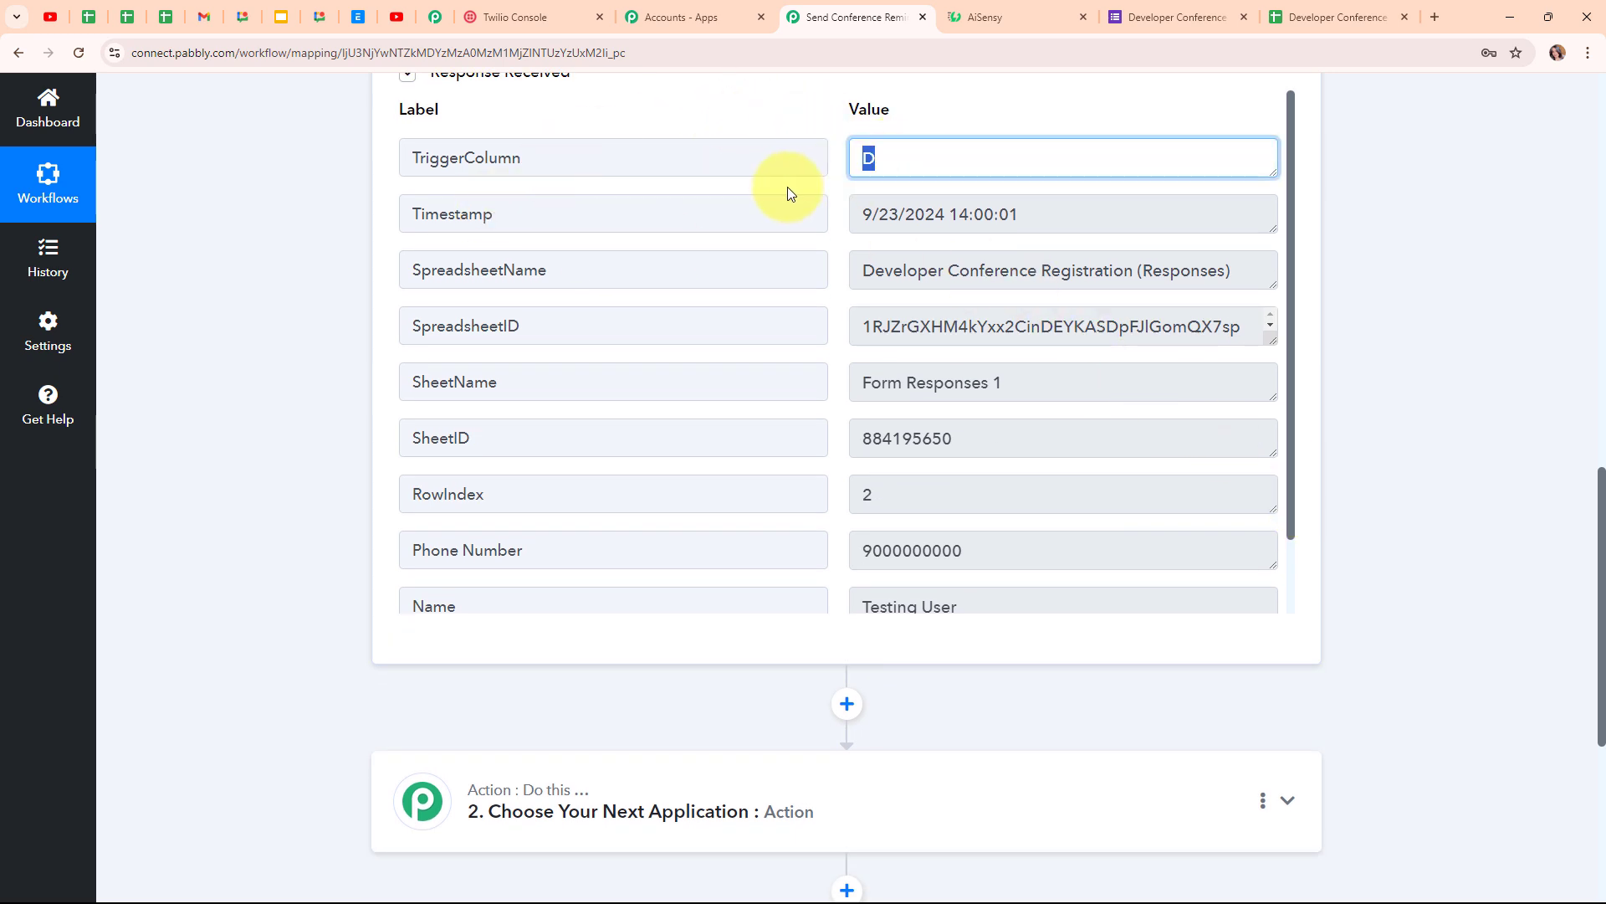
{"action": "left_click", "coordinate": [1147, 197]}
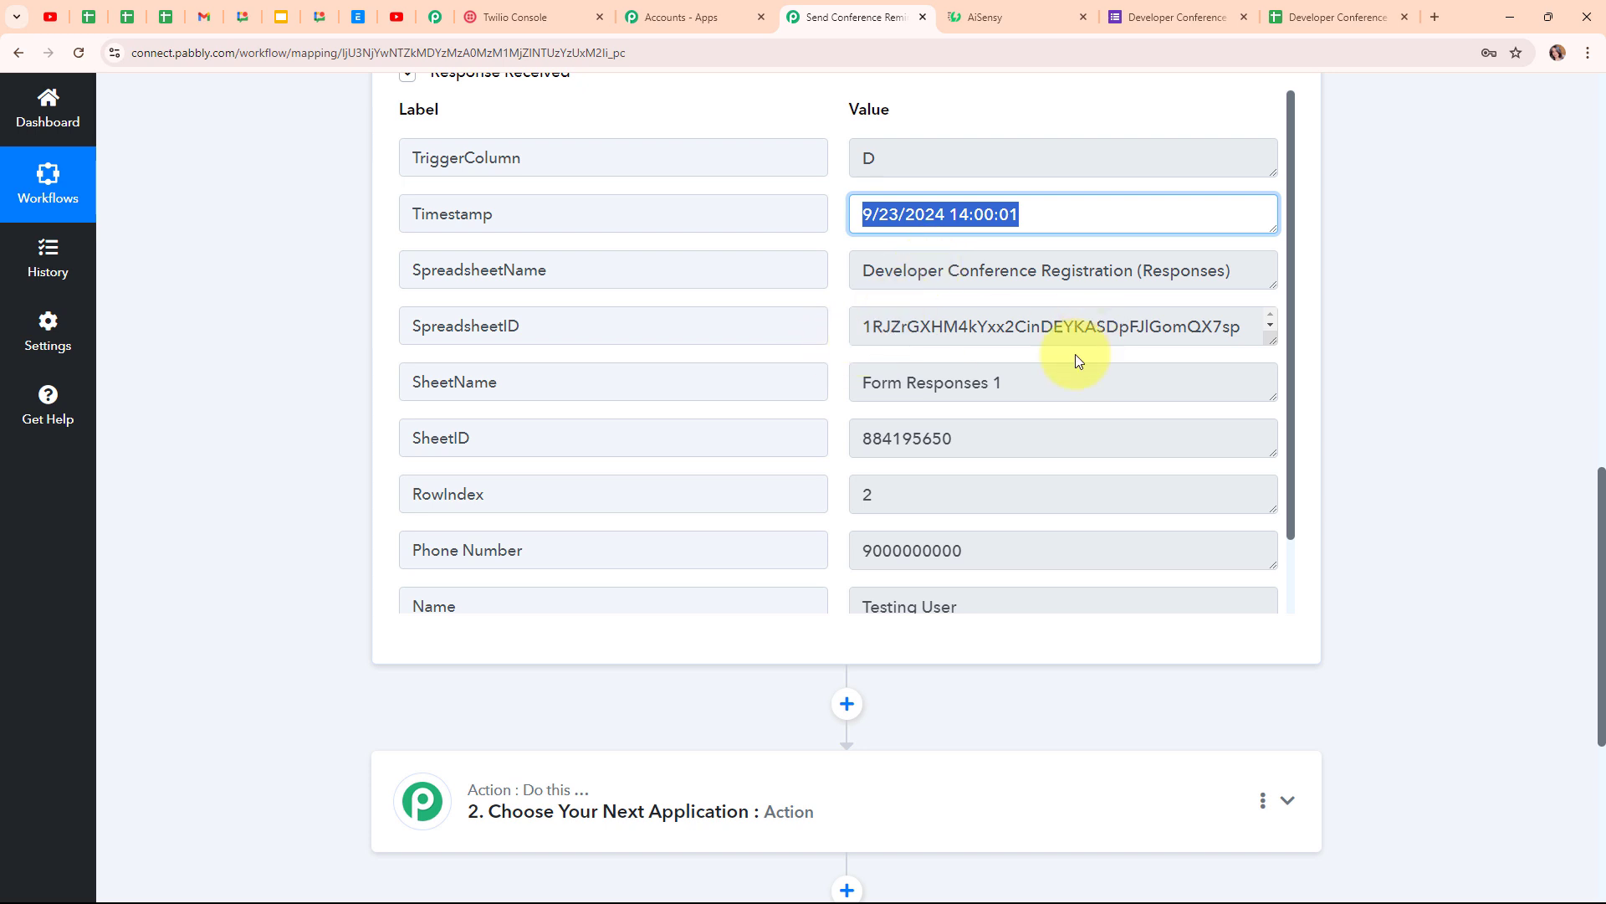
{"action": "scroll", "coordinate": [1042, 385], "scroll_direction": "down", "scroll_amount": 1}
{"action": "scroll", "coordinate": [1044, 390], "scroll_direction": "down", "scroll_amount": 1}
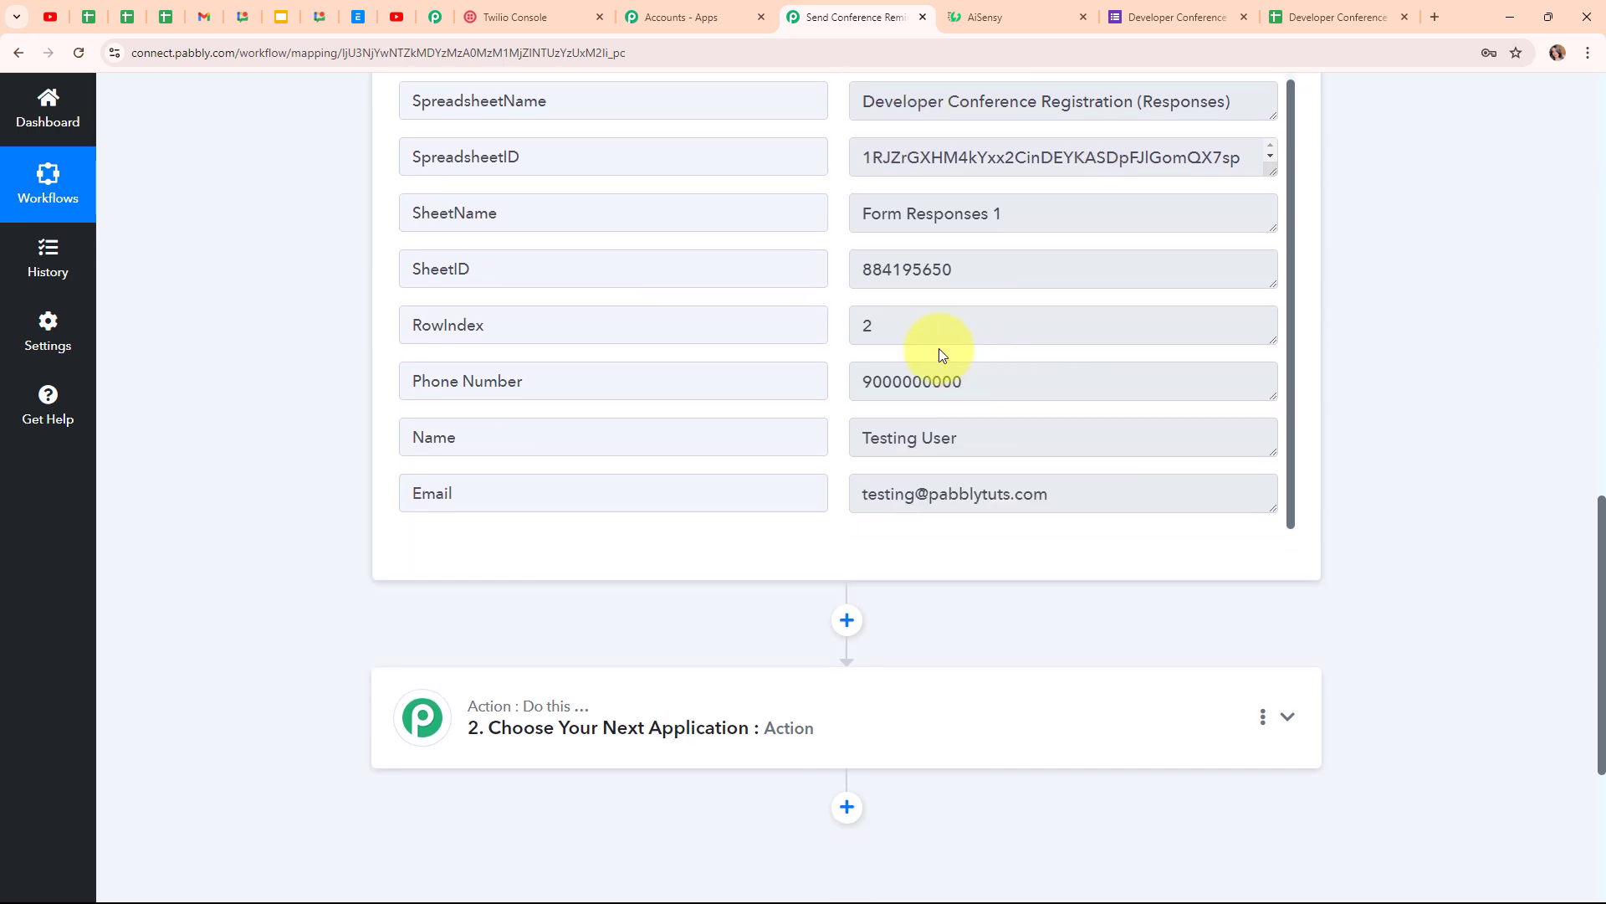
{"action": "left_click", "coordinate": [907, 327]}
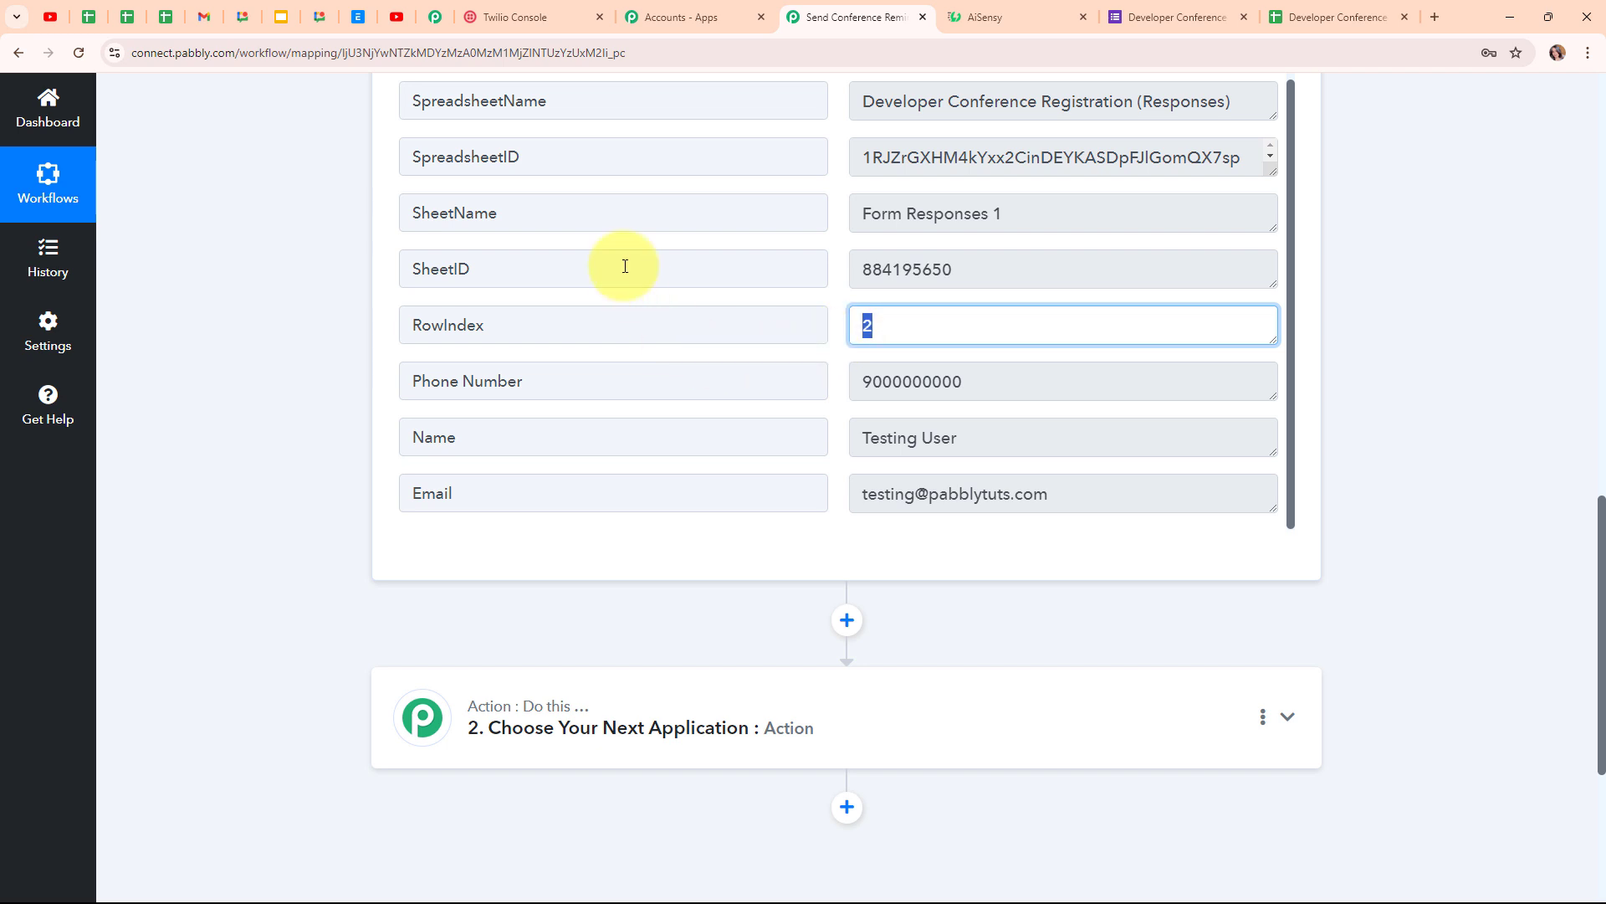
- Compare row 2 of the response spreadsheet with the row index, phone number and name captured in the workflow
{"action": "left_click", "coordinate": [1305, 7]}
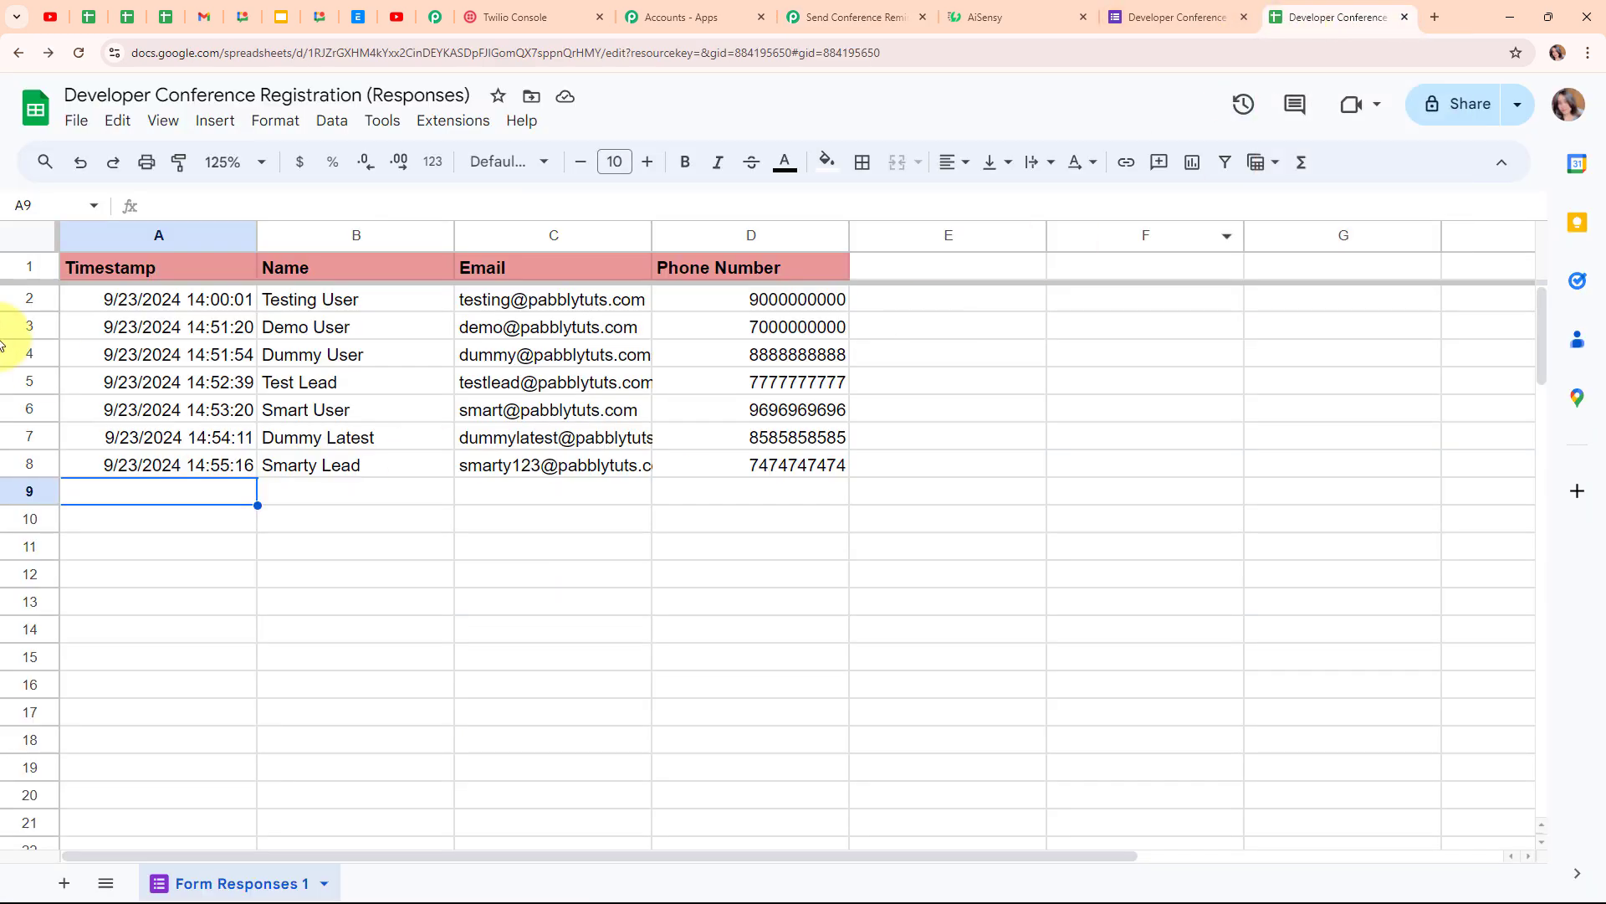
{"action": "left_click", "coordinate": [29, 299]}
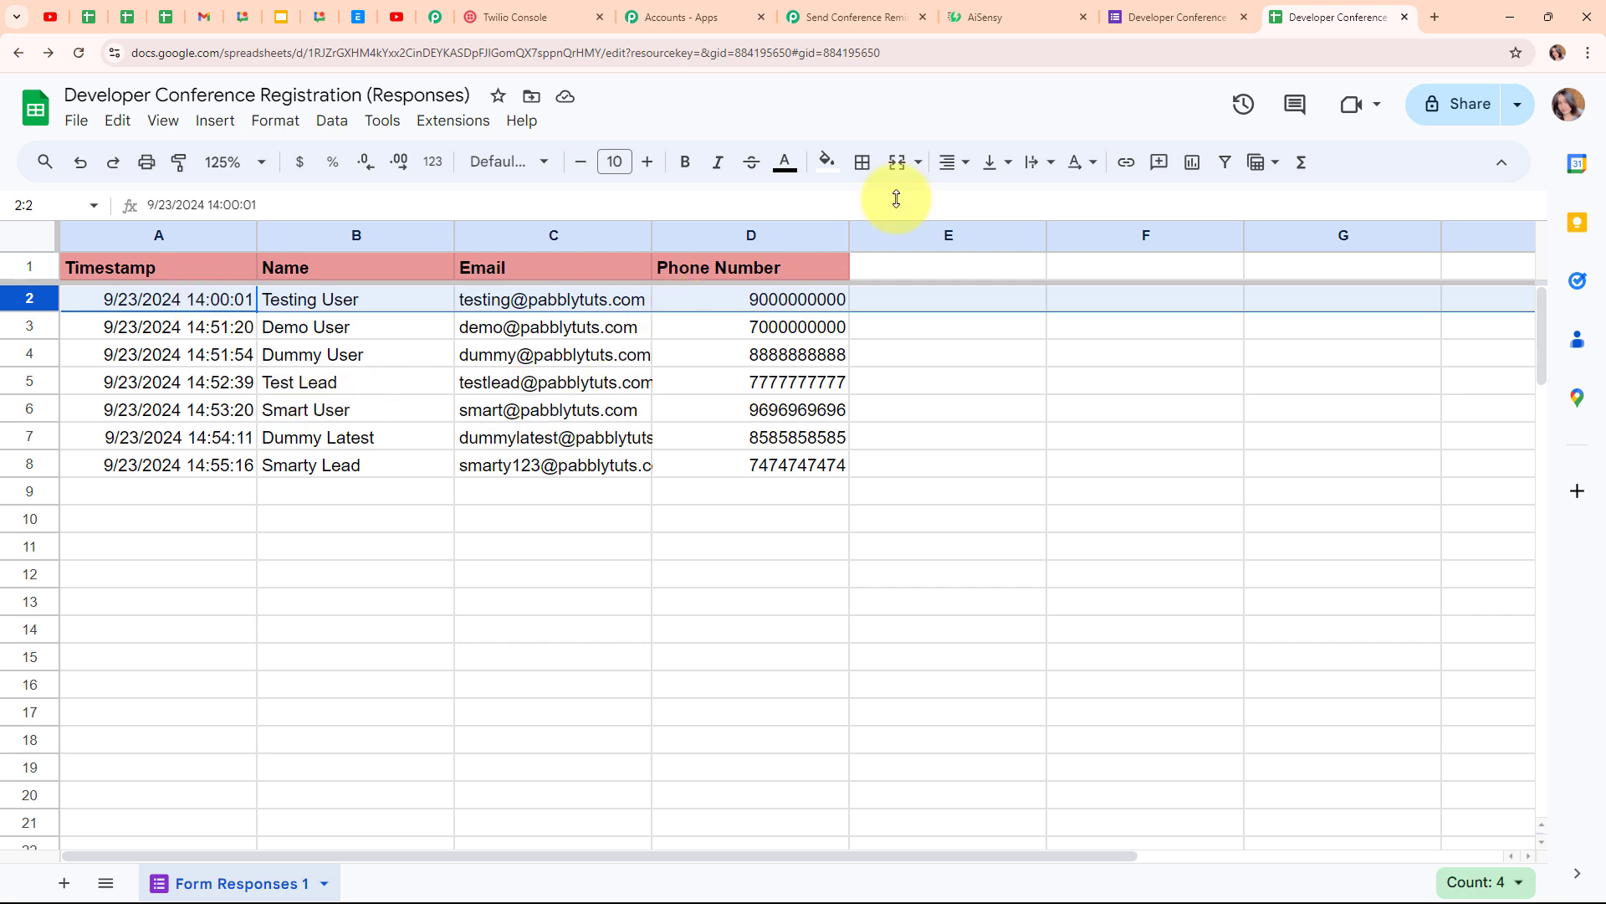
{"action": "left_click", "coordinate": [887, 12]}
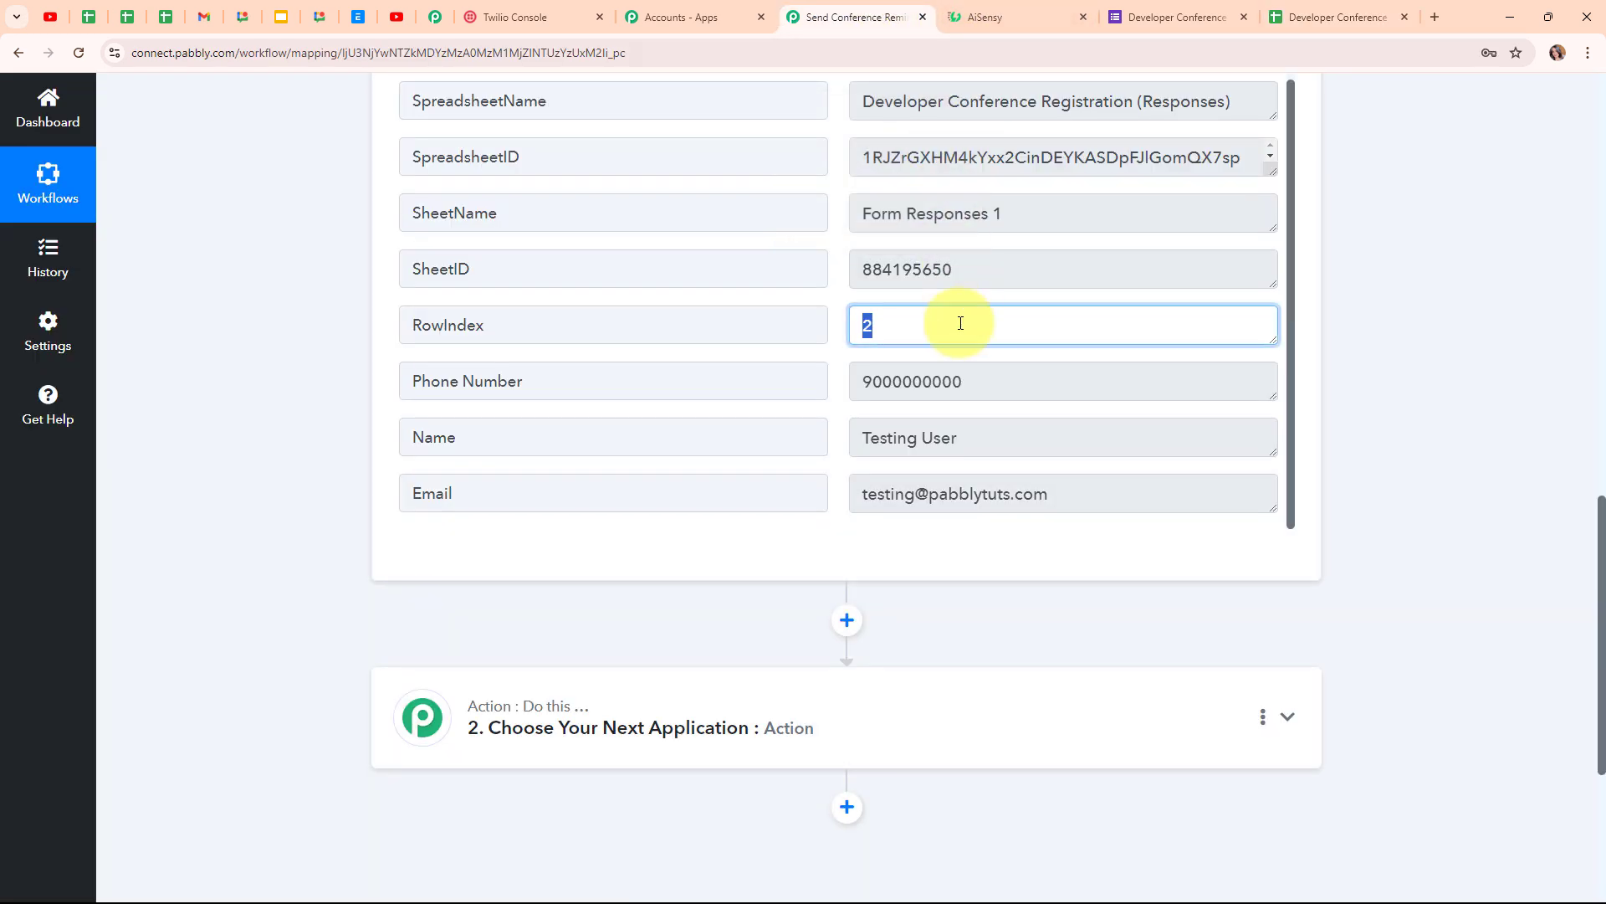
{"action": "double_click", "coordinate": [1040, 381]}
{"action": "left_click_drag", "start_coordinate": [975, 438], "coordinate": [764, 438]}
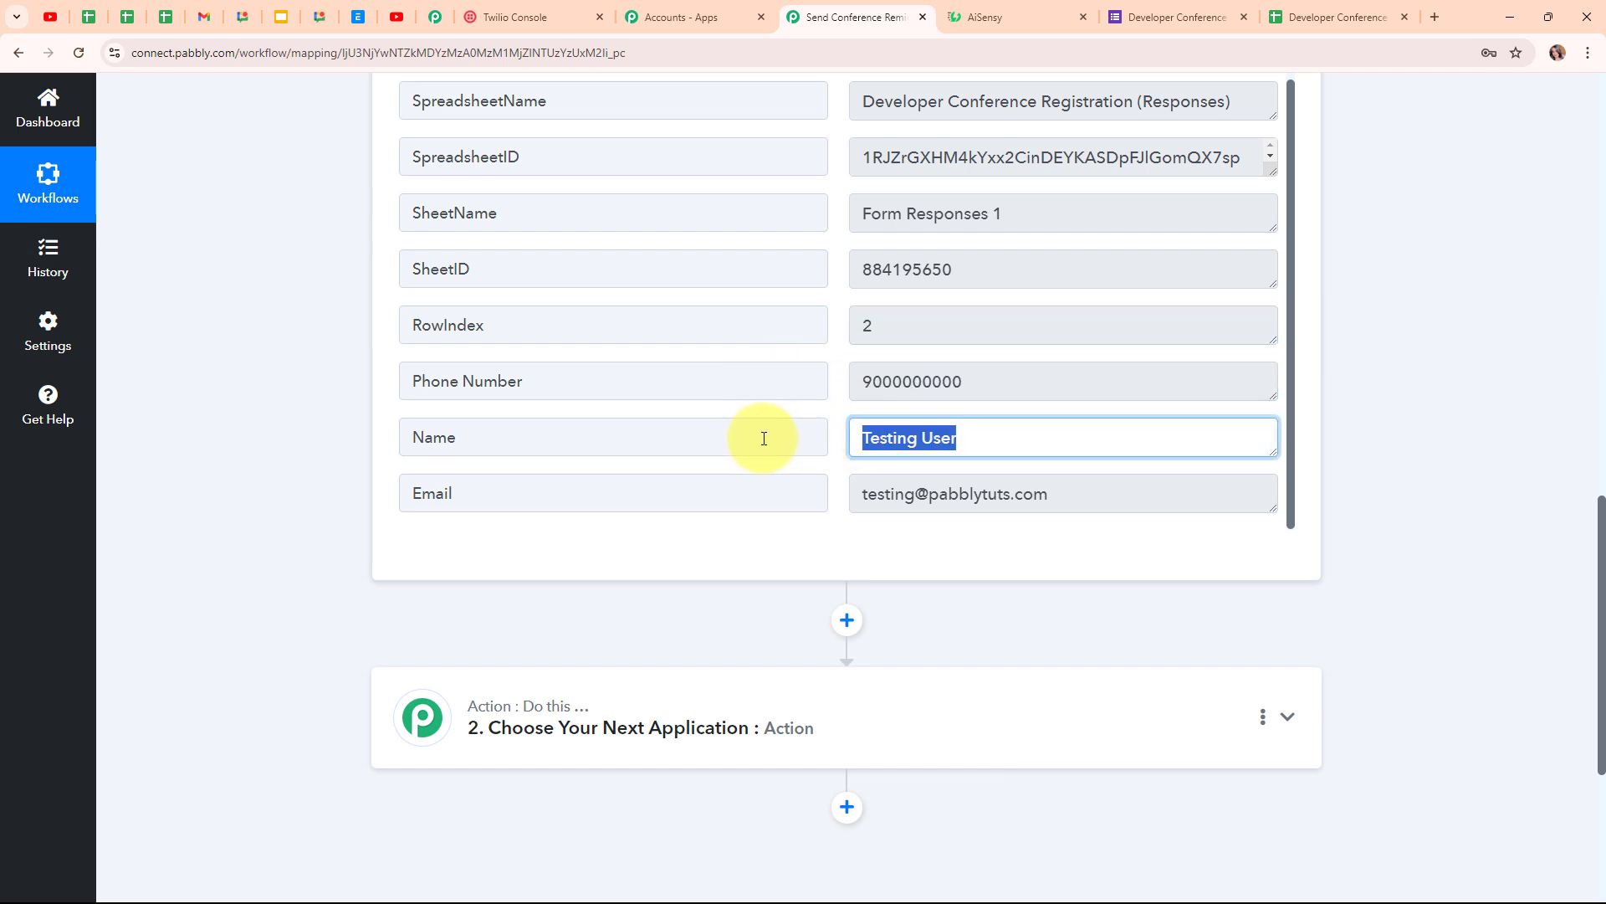
- Check the email captured in the trigger response and collapse the Google Forms trigger step
{"action": "left_click_drag", "start_coordinate": [1099, 503], "coordinate": [792, 498]}
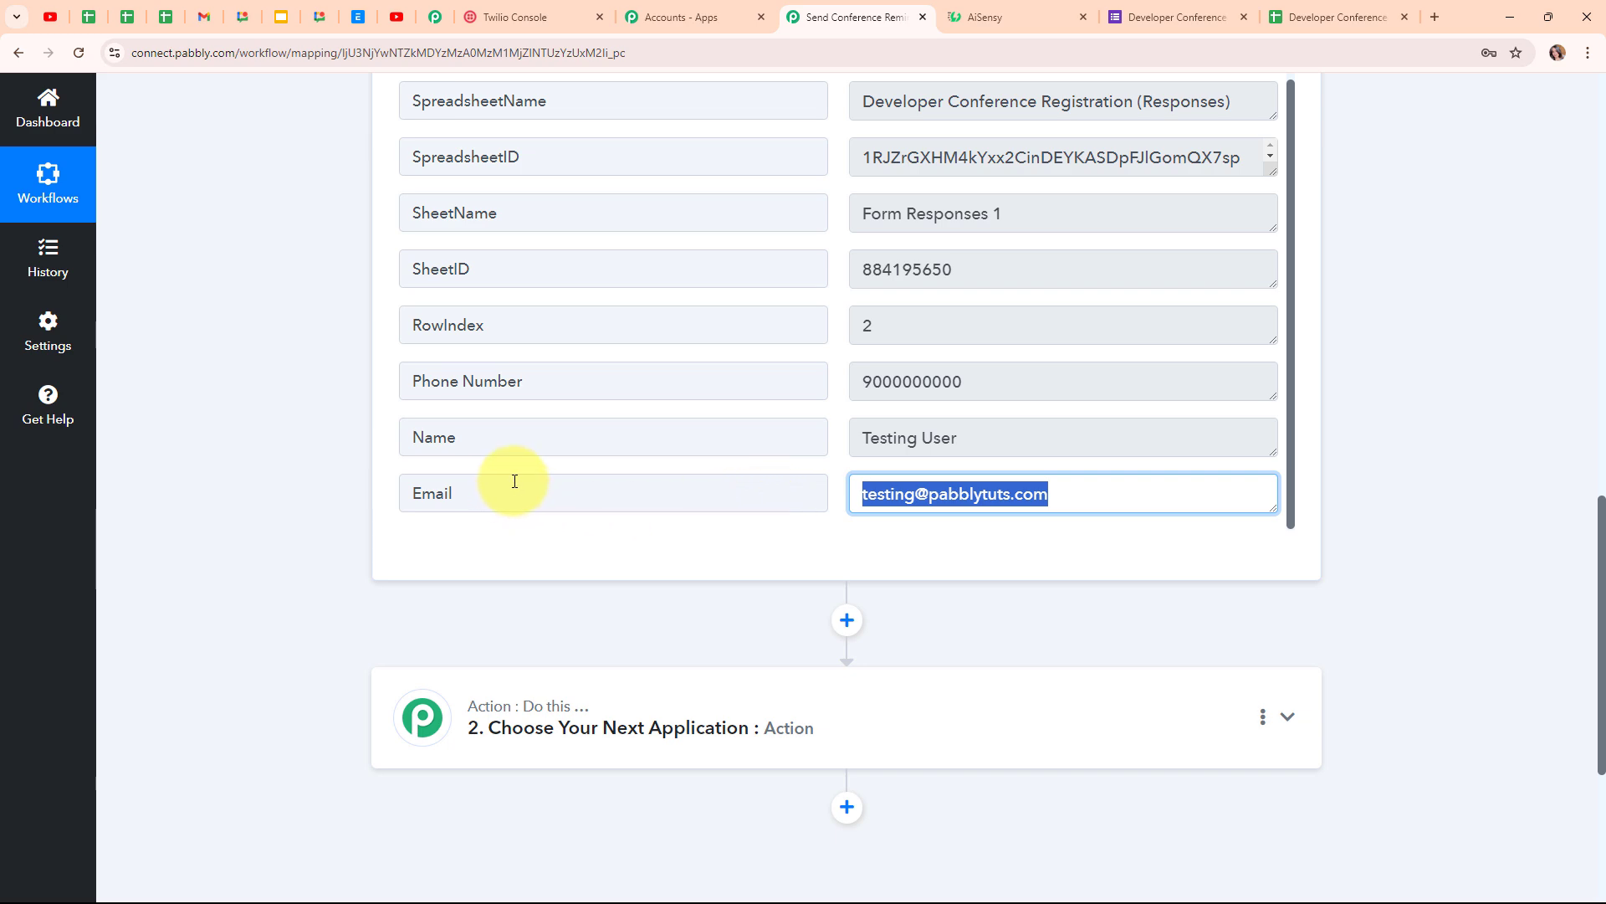
{"action": "scroll", "coordinate": [1337, 483], "scroll_direction": "up", "scroll_amount": 20}
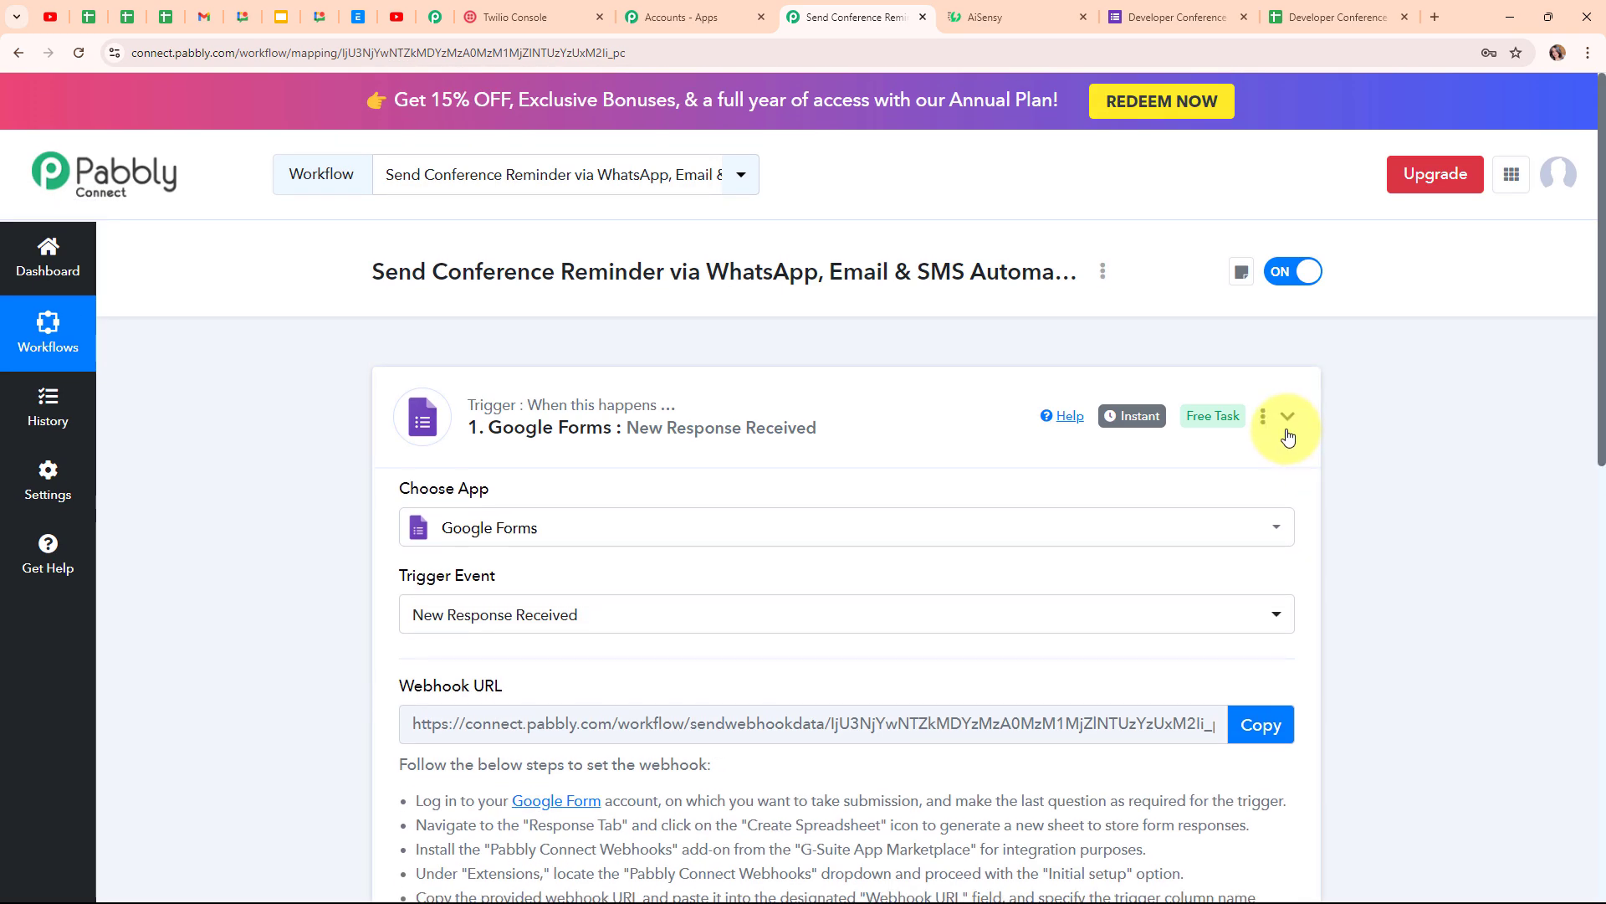
{"action": "left_click", "coordinate": [1287, 431]}
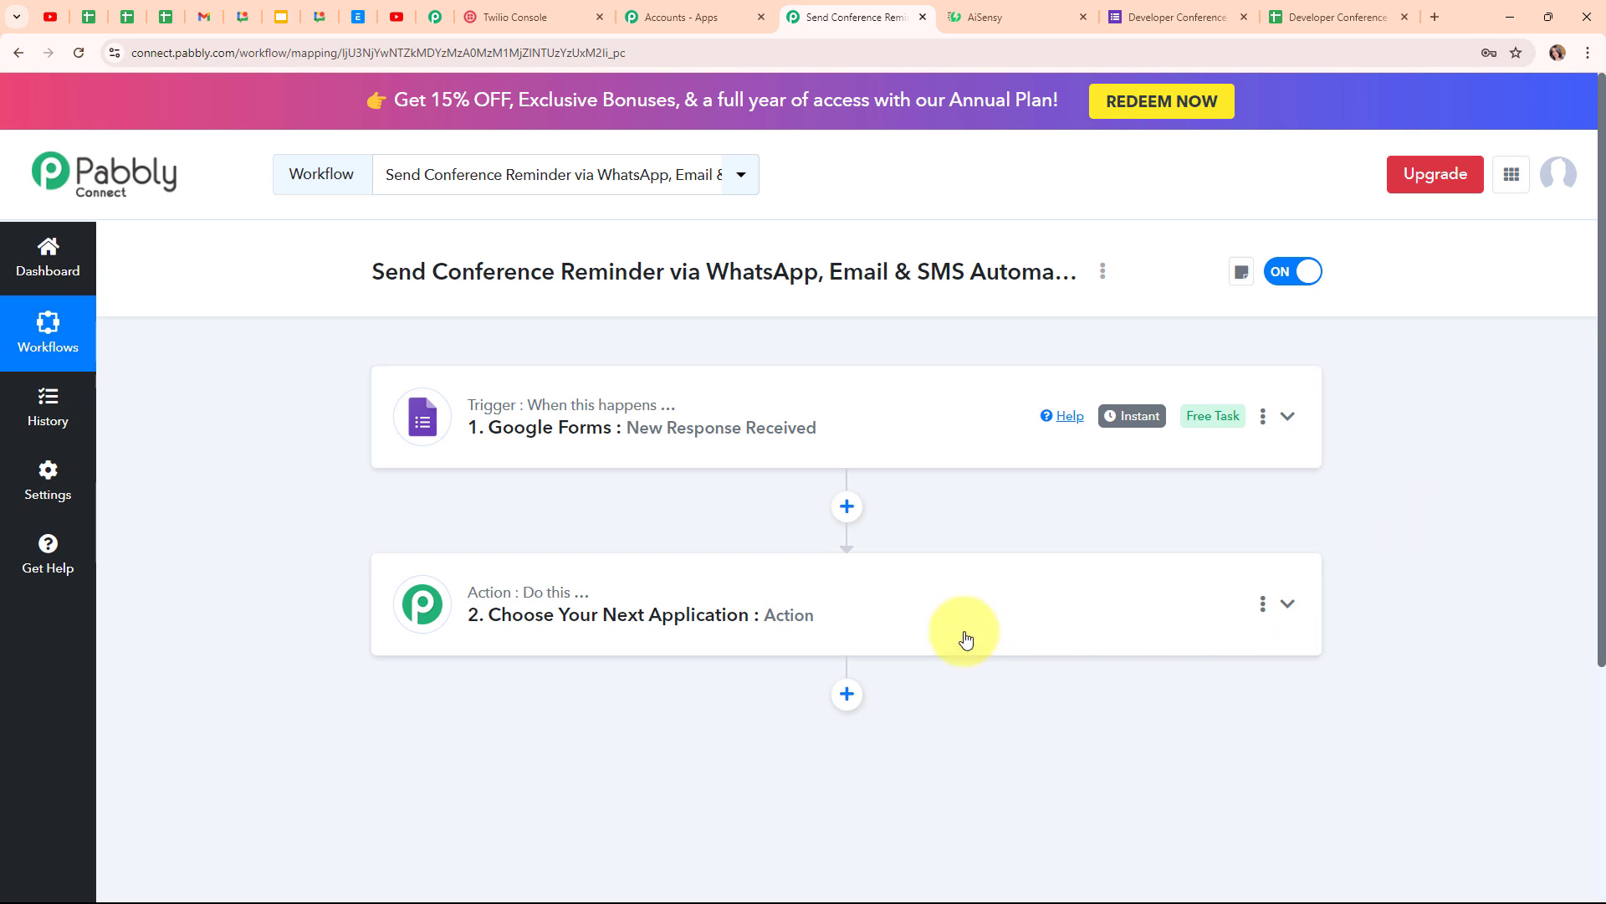
- Set up the action step after the trigger as Delay (Pabbly) with the Add Time Delay event and connect it
{"action": "left_click", "coordinate": [944, 594]}
{"action": "scroll", "coordinate": [945, 592], "scroll_direction": "down", "scroll_amount": 3}
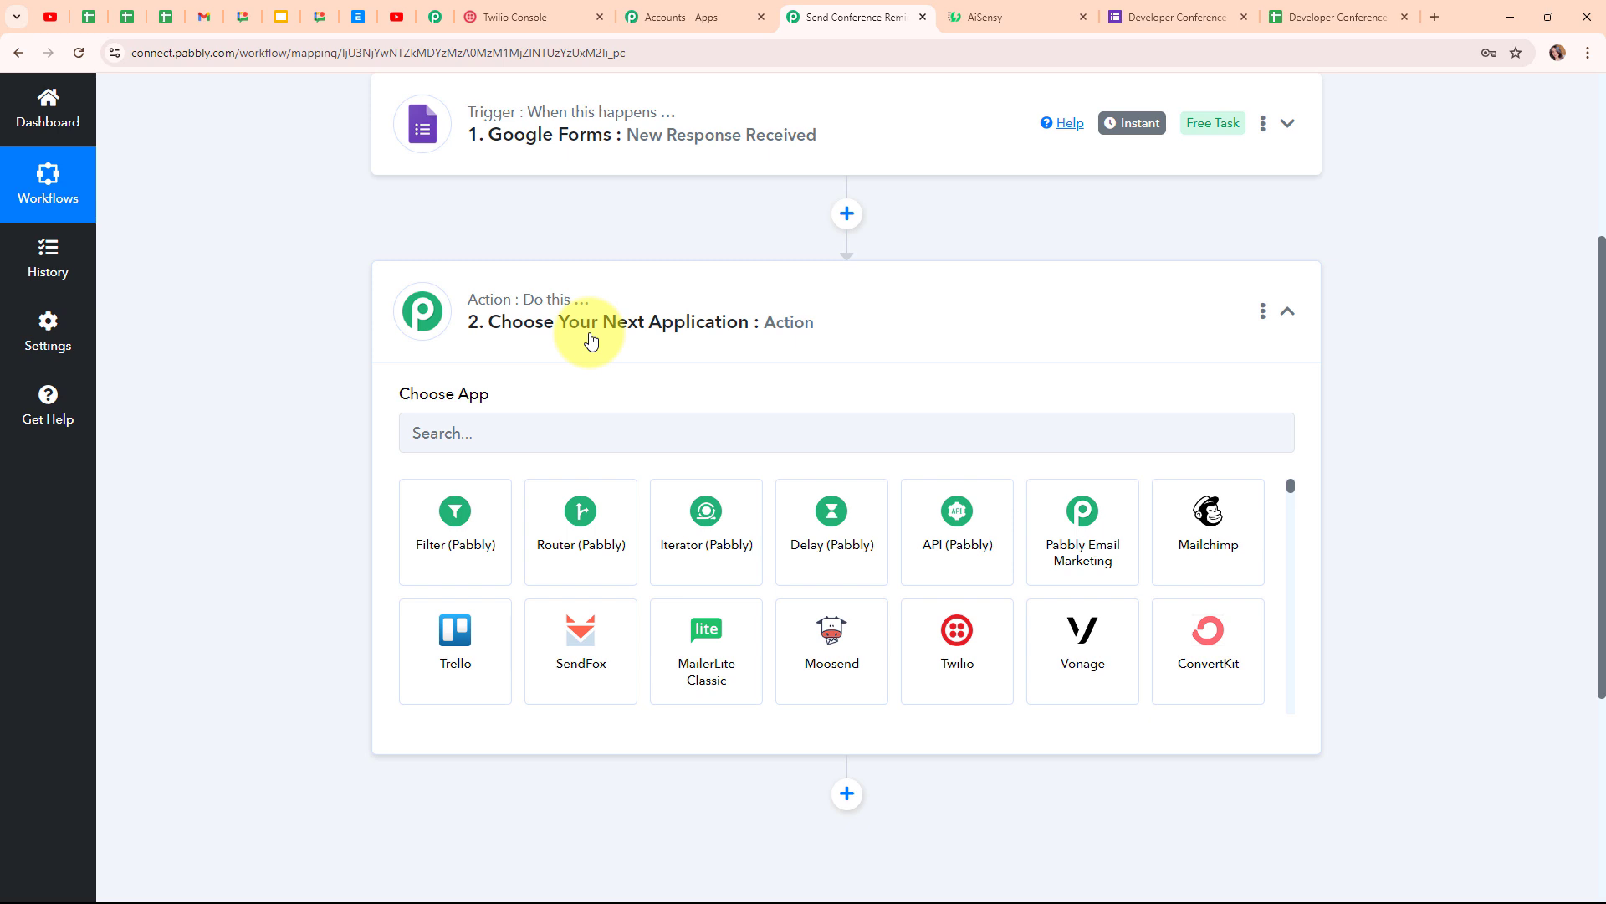
{"action": "left_click", "coordinate": [575, 427]}
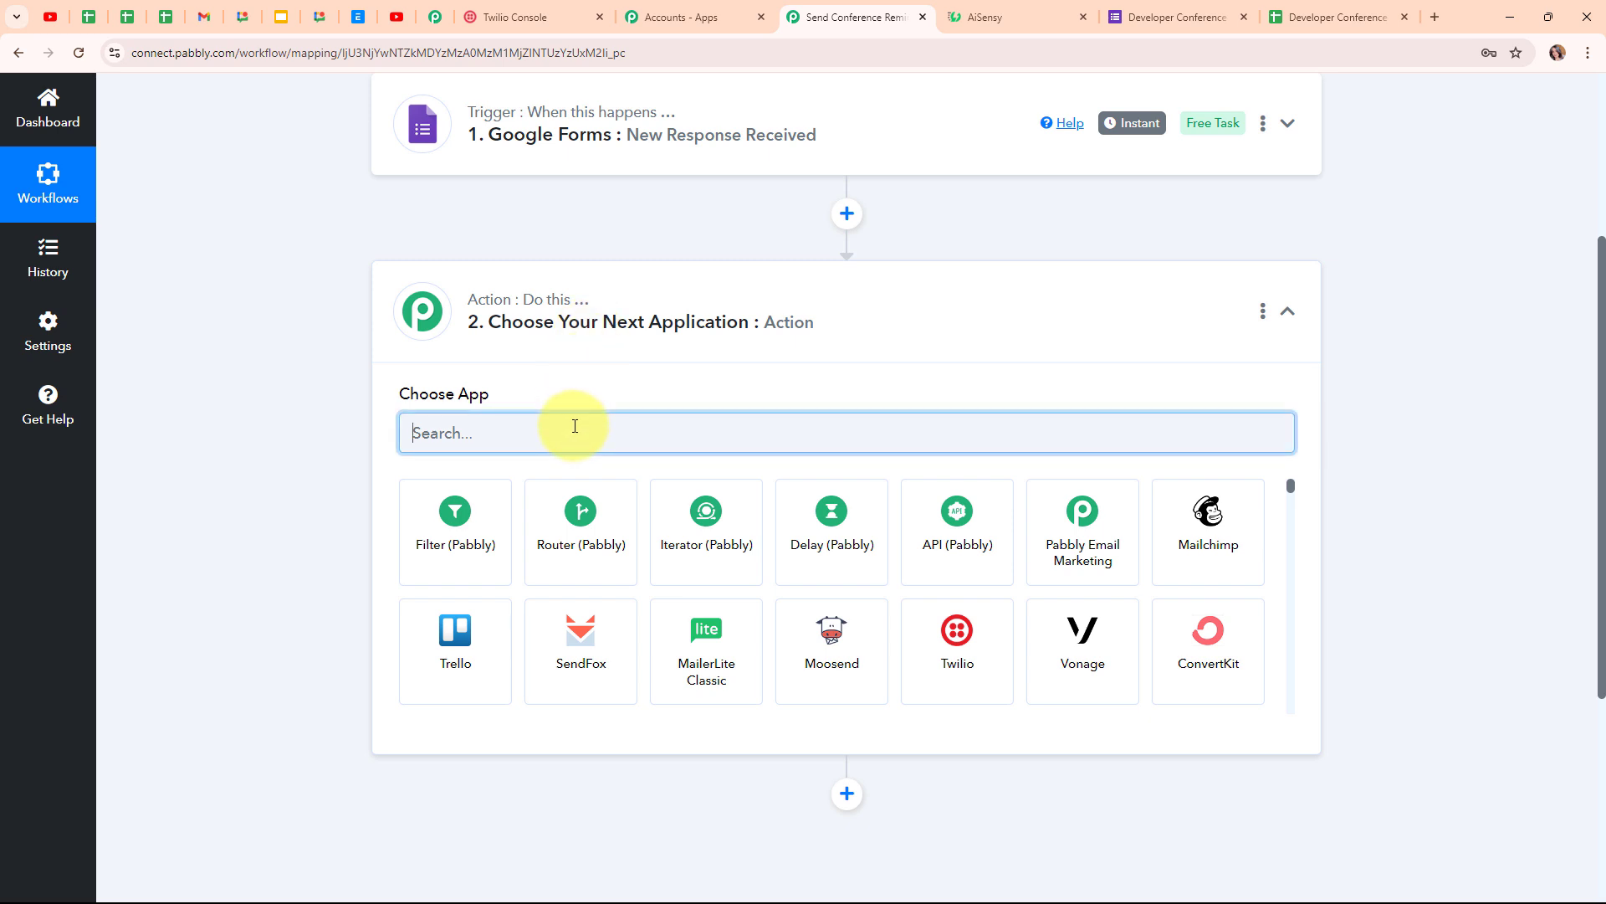
{"action": "left_click", "coordinate": [866, 564]}
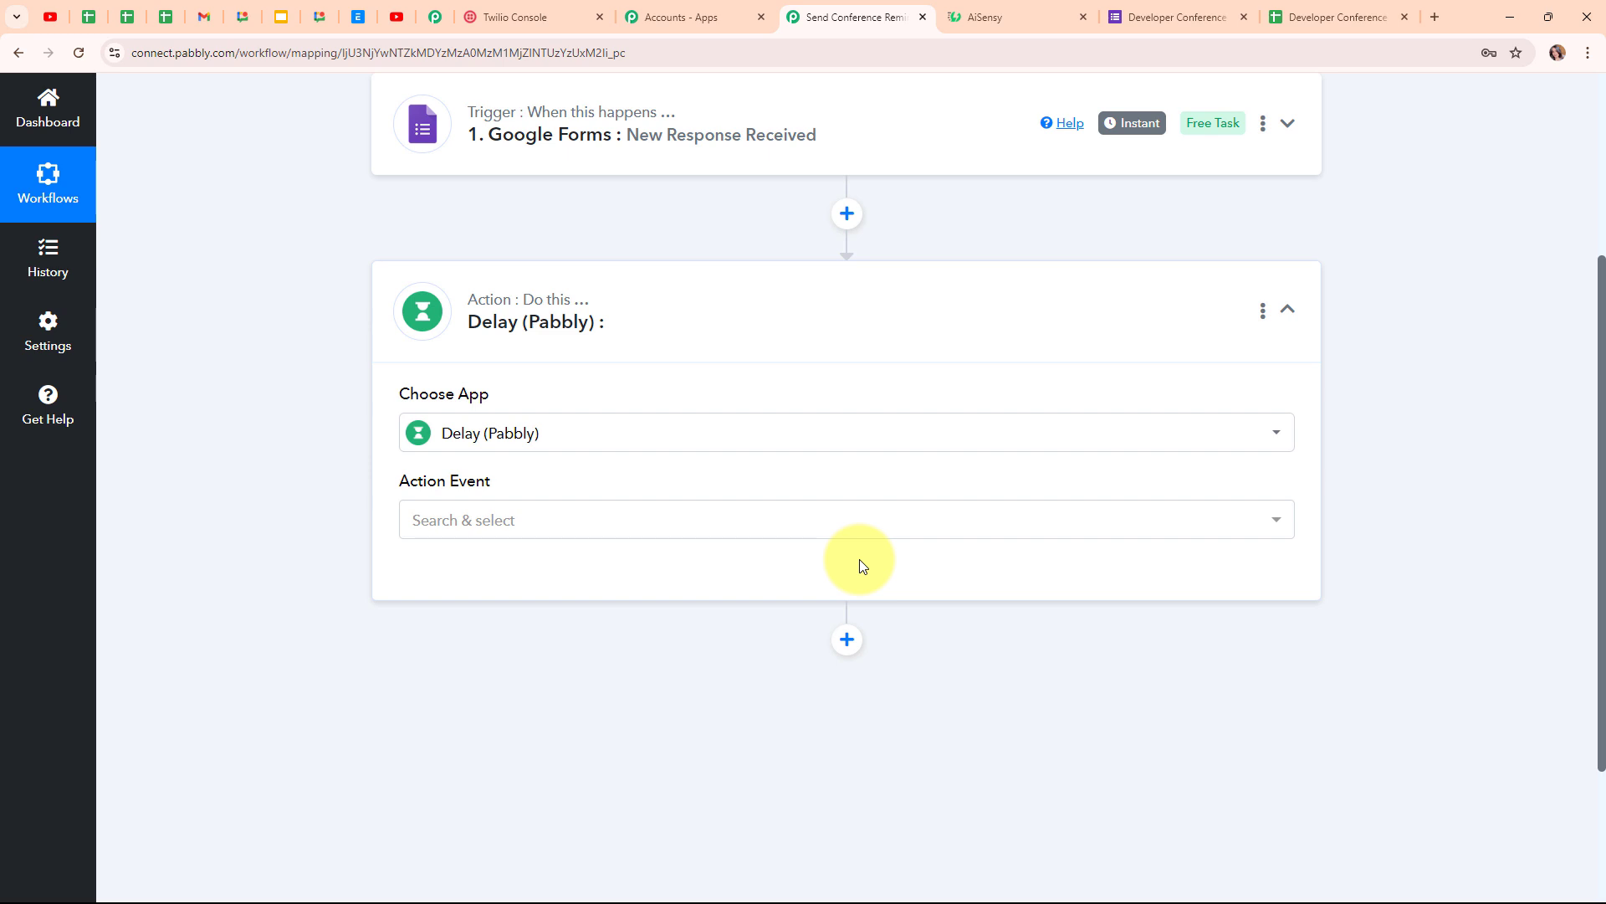
{"action": "left_click", "coordinate": [466, 527]}
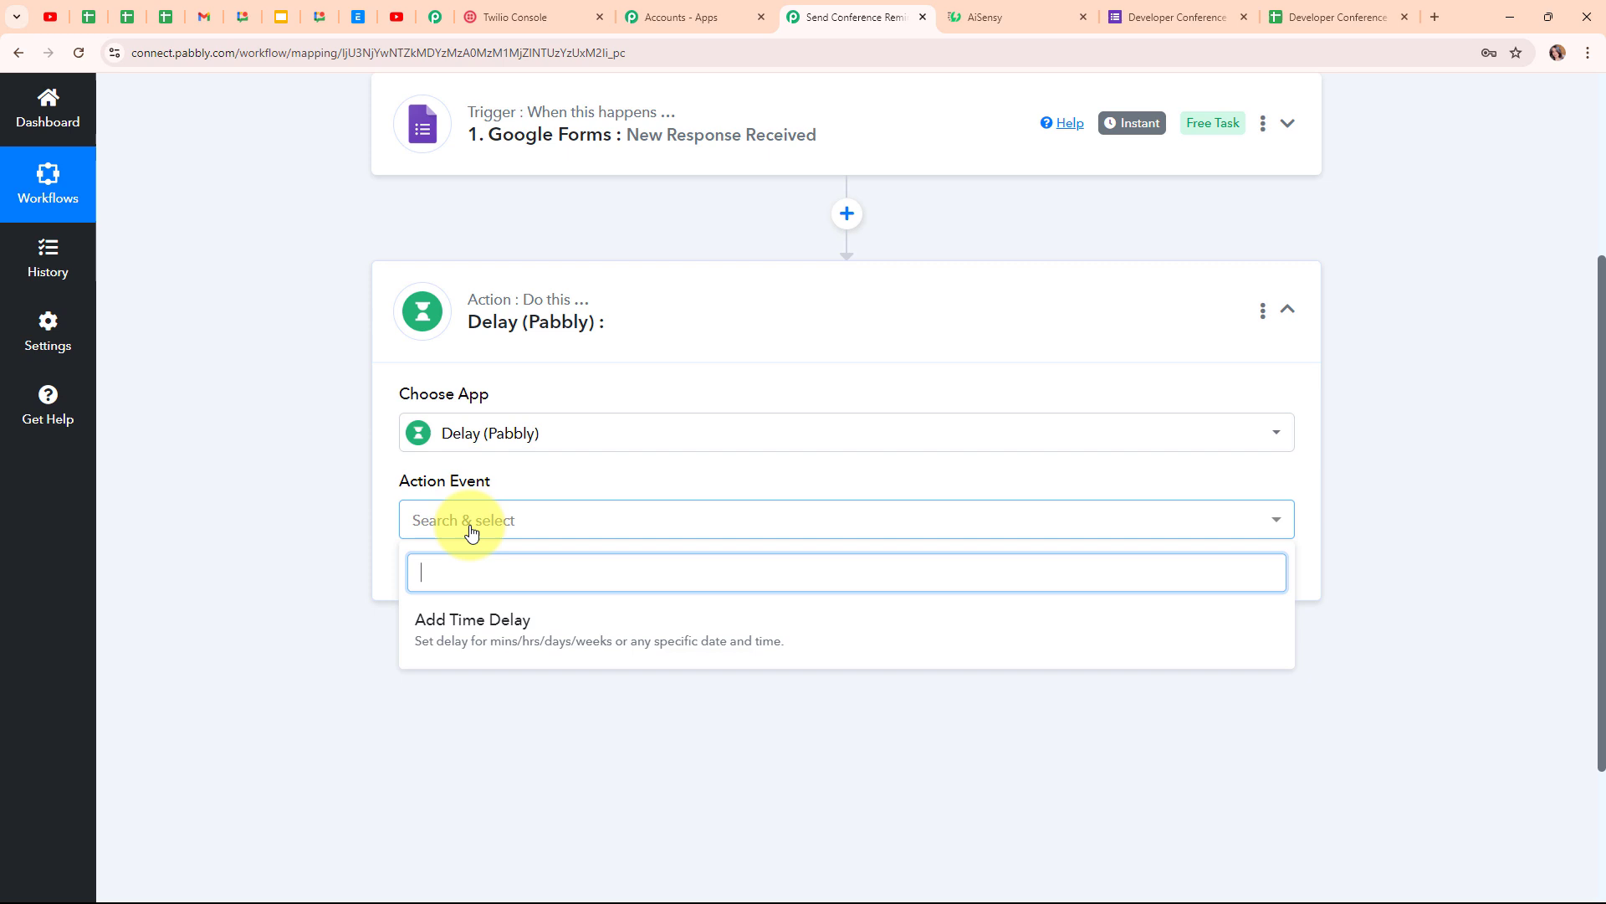
{"action": "left_click", "coordinate": [513, 637]}
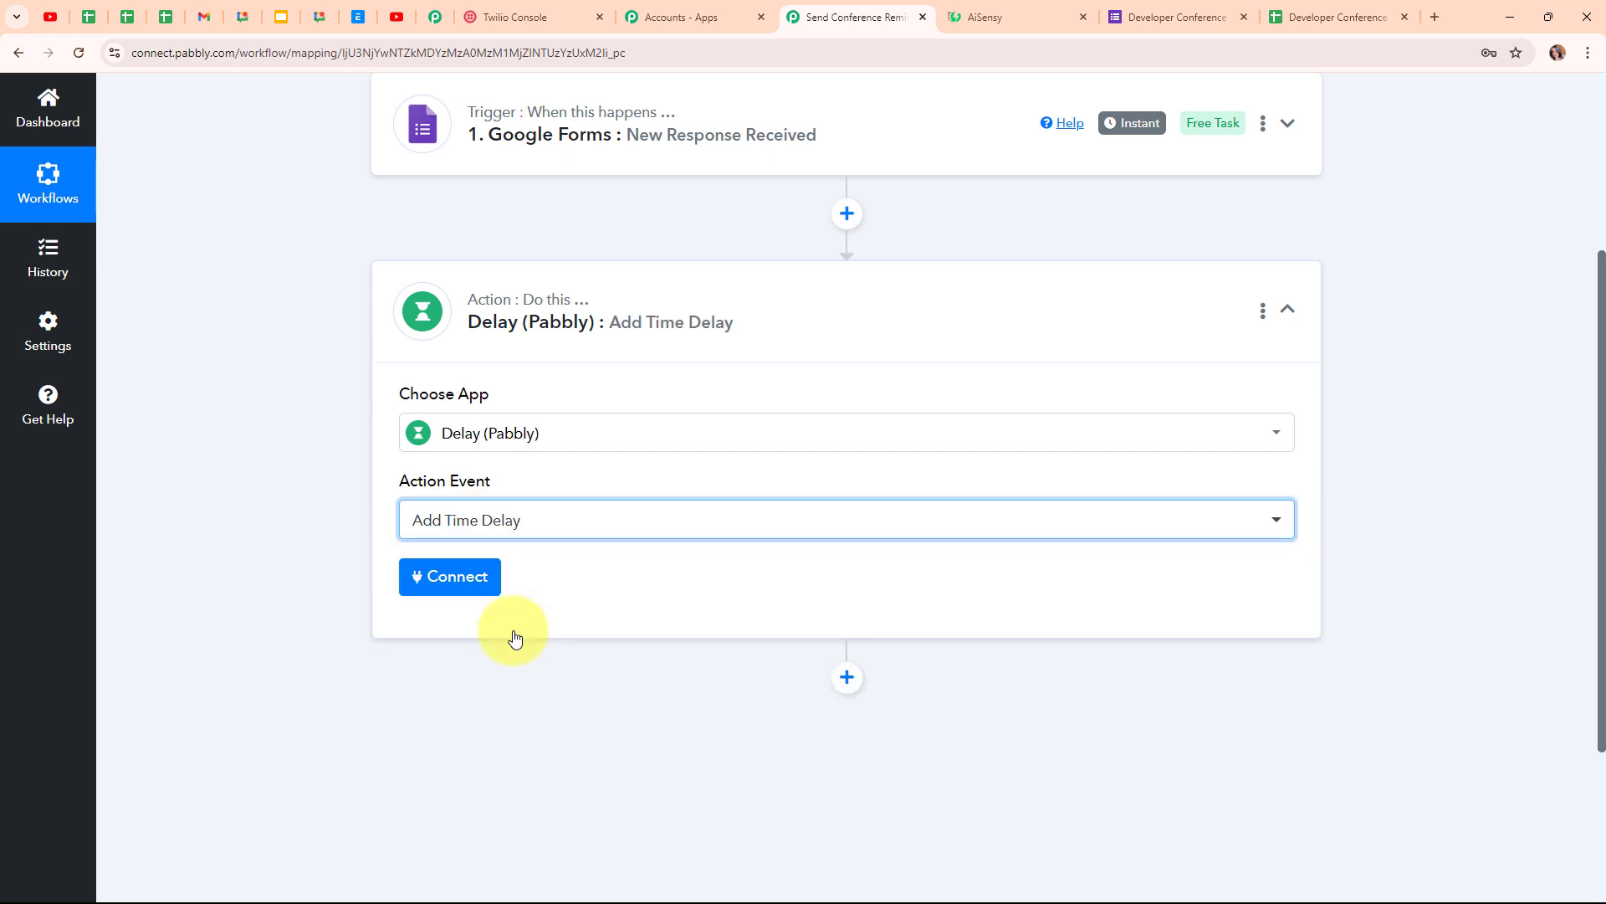
{"action": "left_click", "coordinate": [461, 589]}
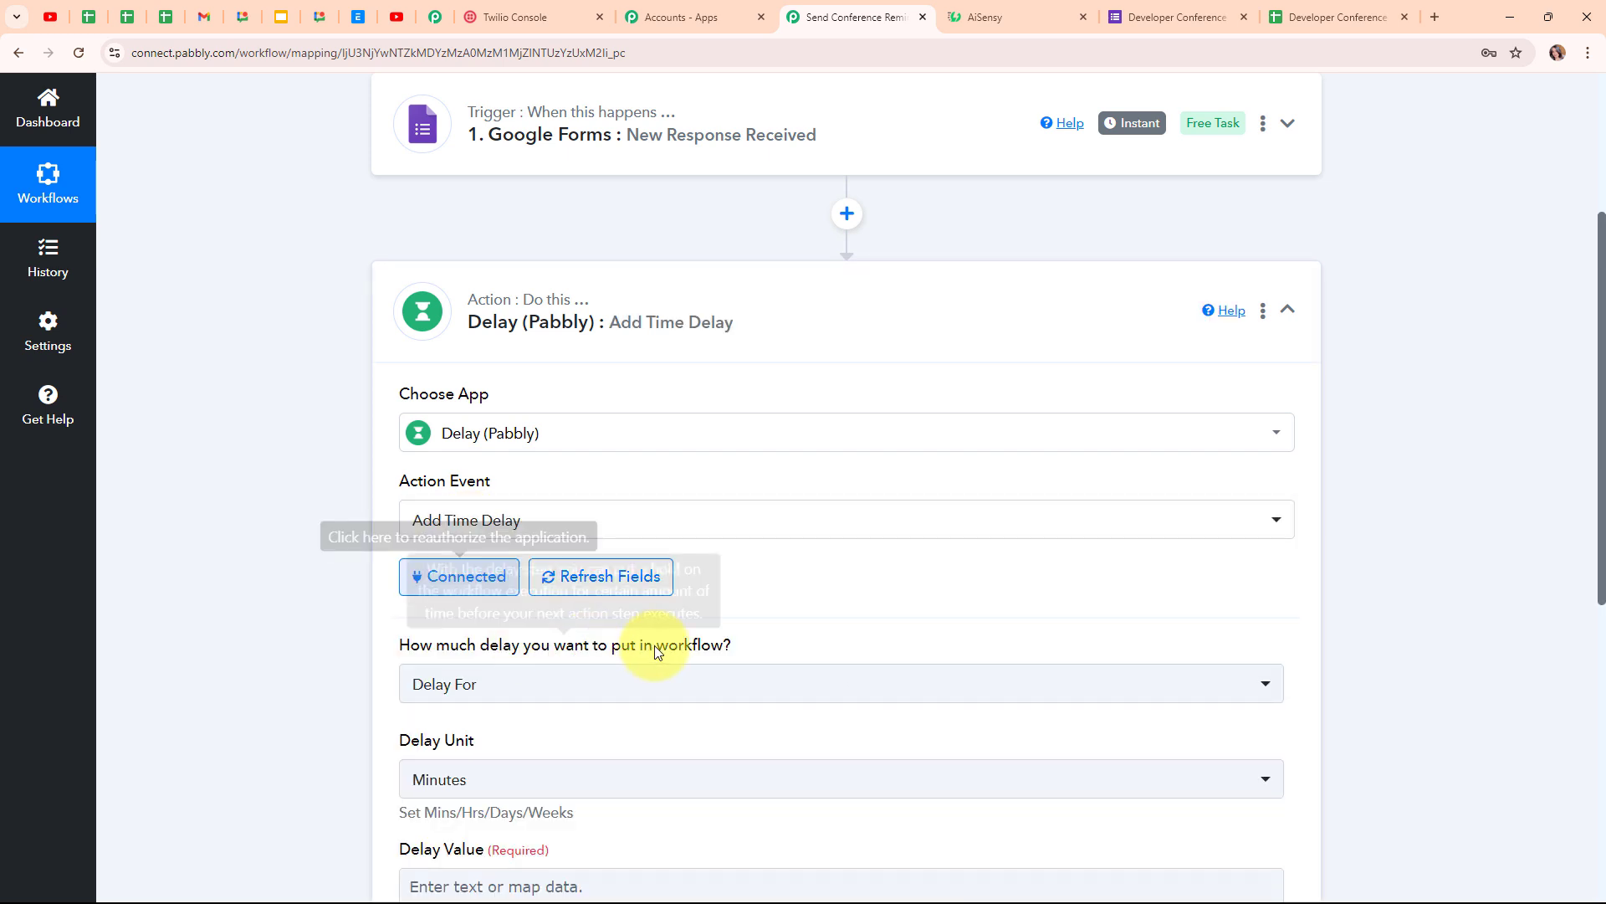
- Set the workflow delay type to Delay Until and read the required format and time zone for the Delay Date
{"action": "scroll", "coordinate": [916, 589], "scroll_direction": "down", "scroll_amount": 3}
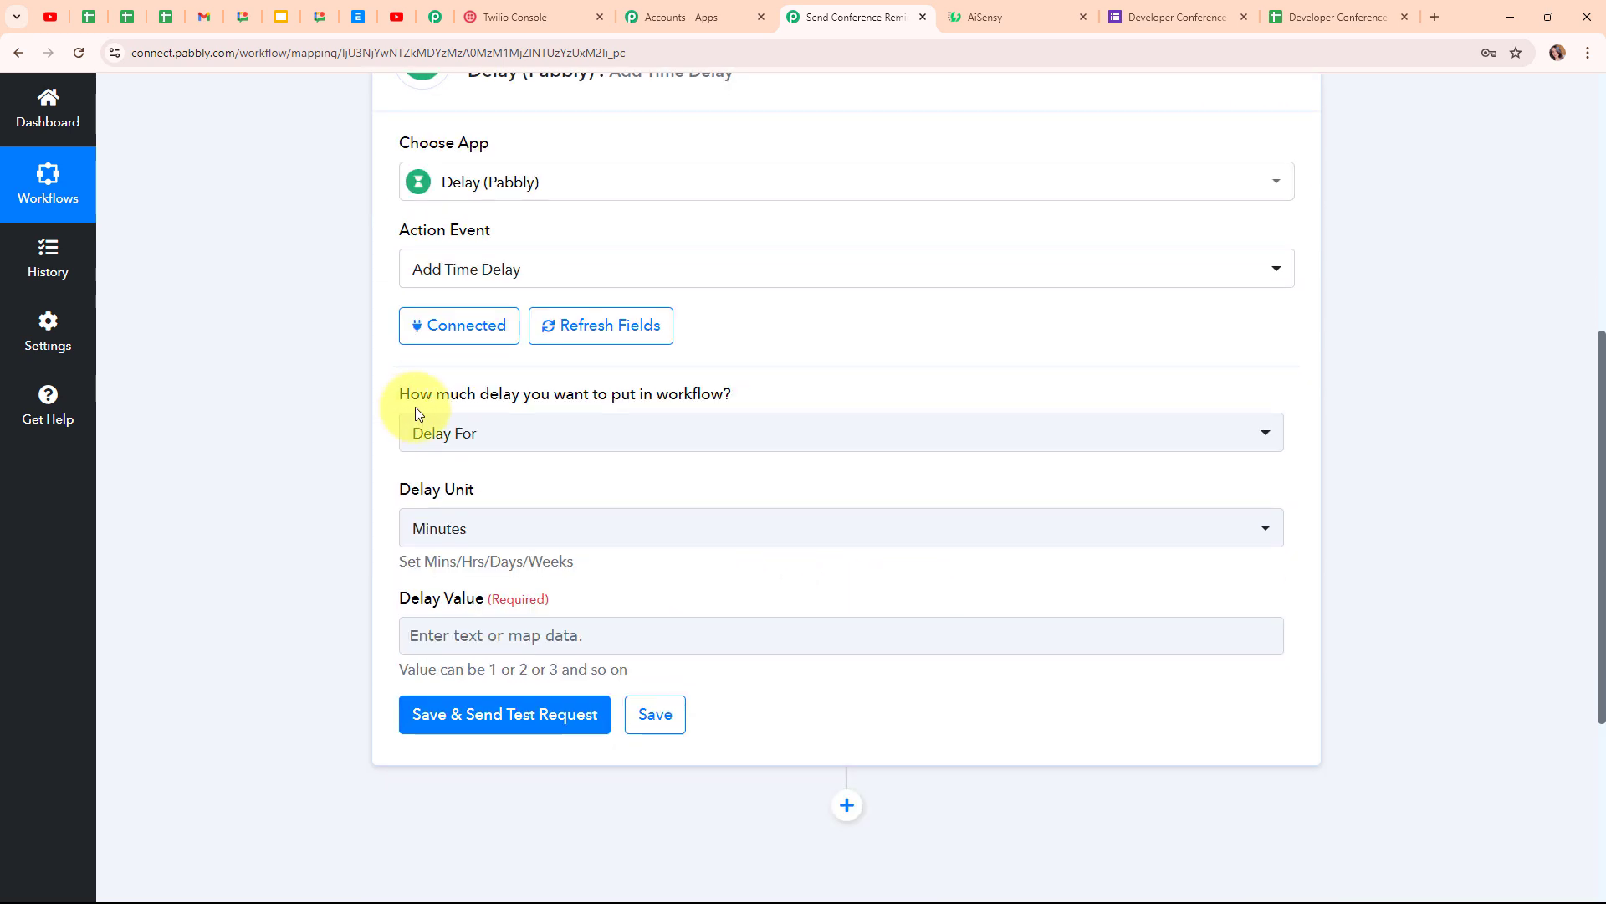
{"action": "left_click", "coordinate": [708, 426]}
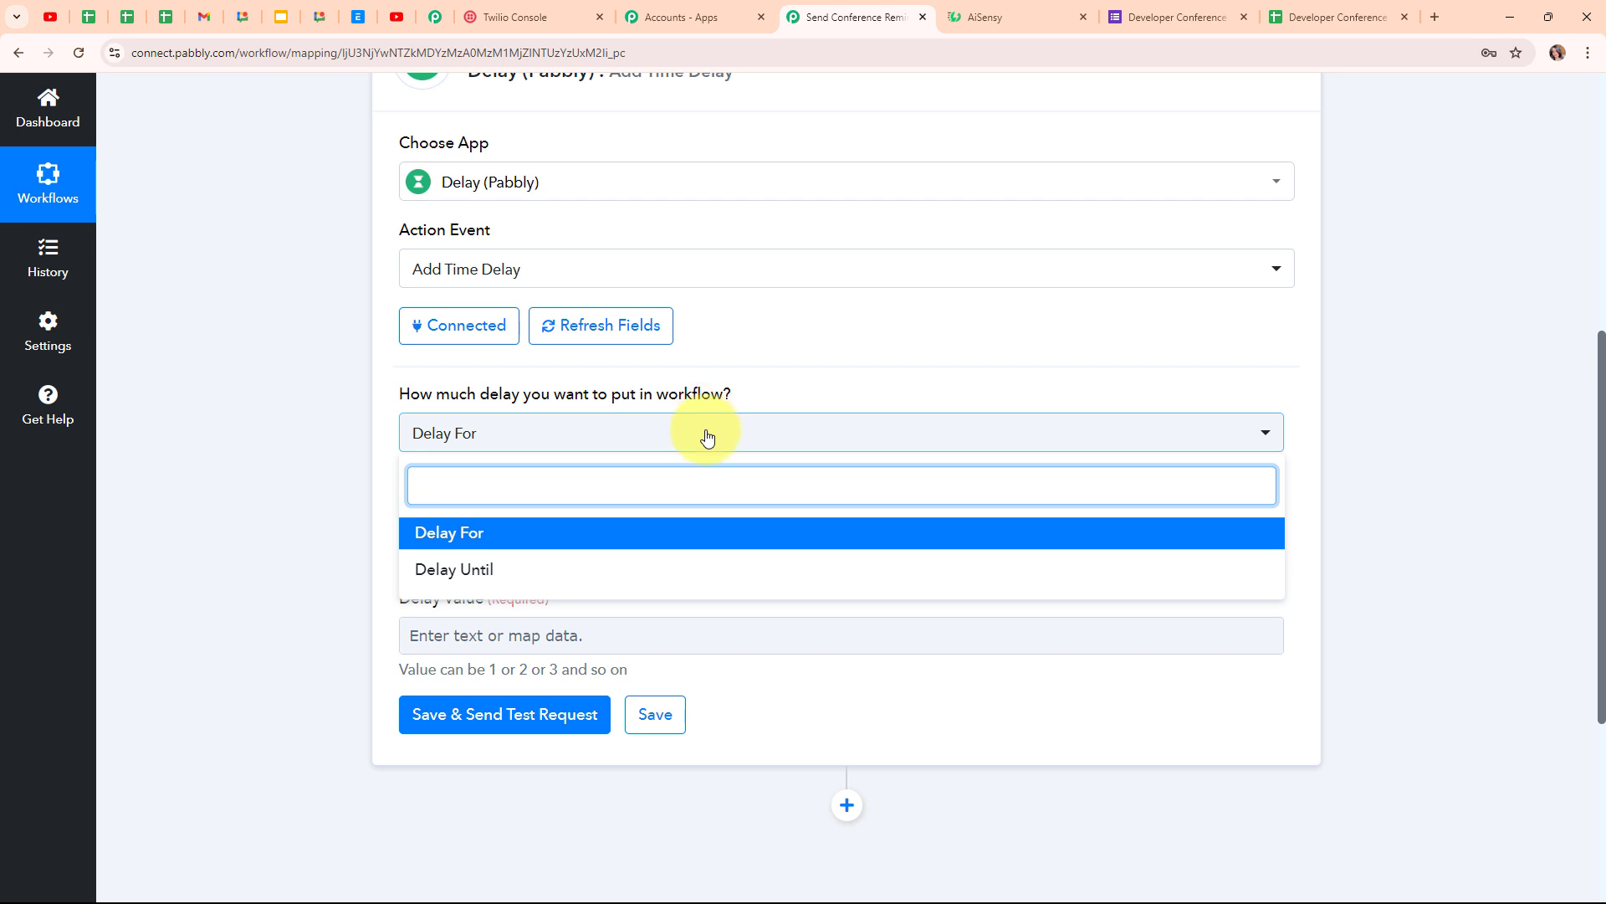
{"action": "left_click", "coordinate": [689, 569]}
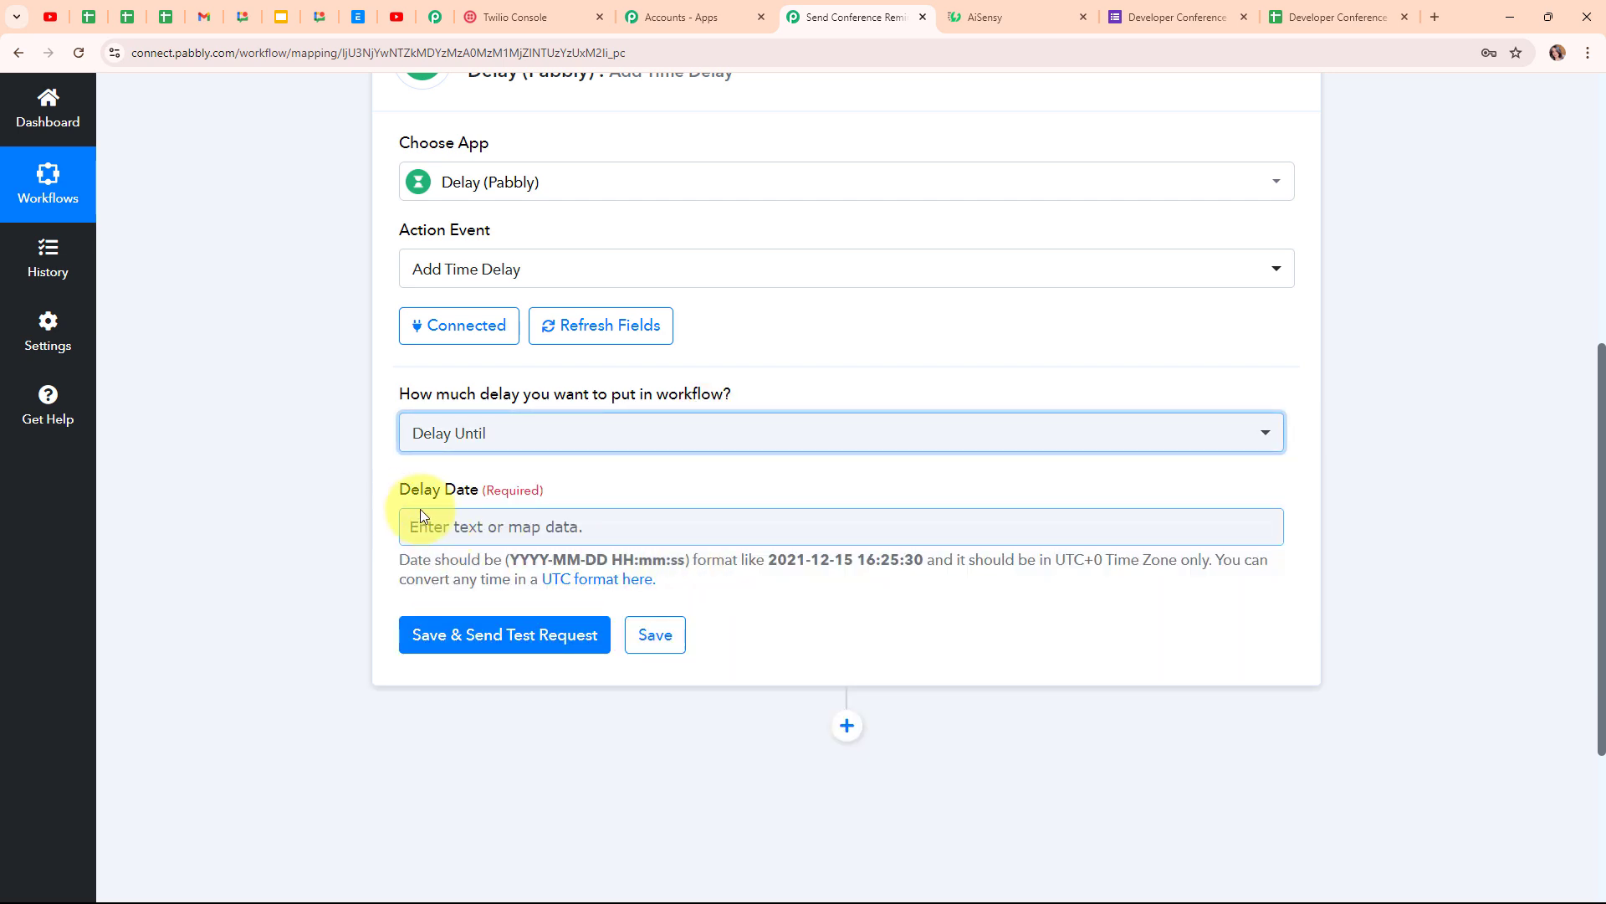
{"action": "left_click", "coordinate": [399, 491]}
{"action": "left_click_drag", "start_coordinate": [436, 494], "coordinate": [479, 497]}
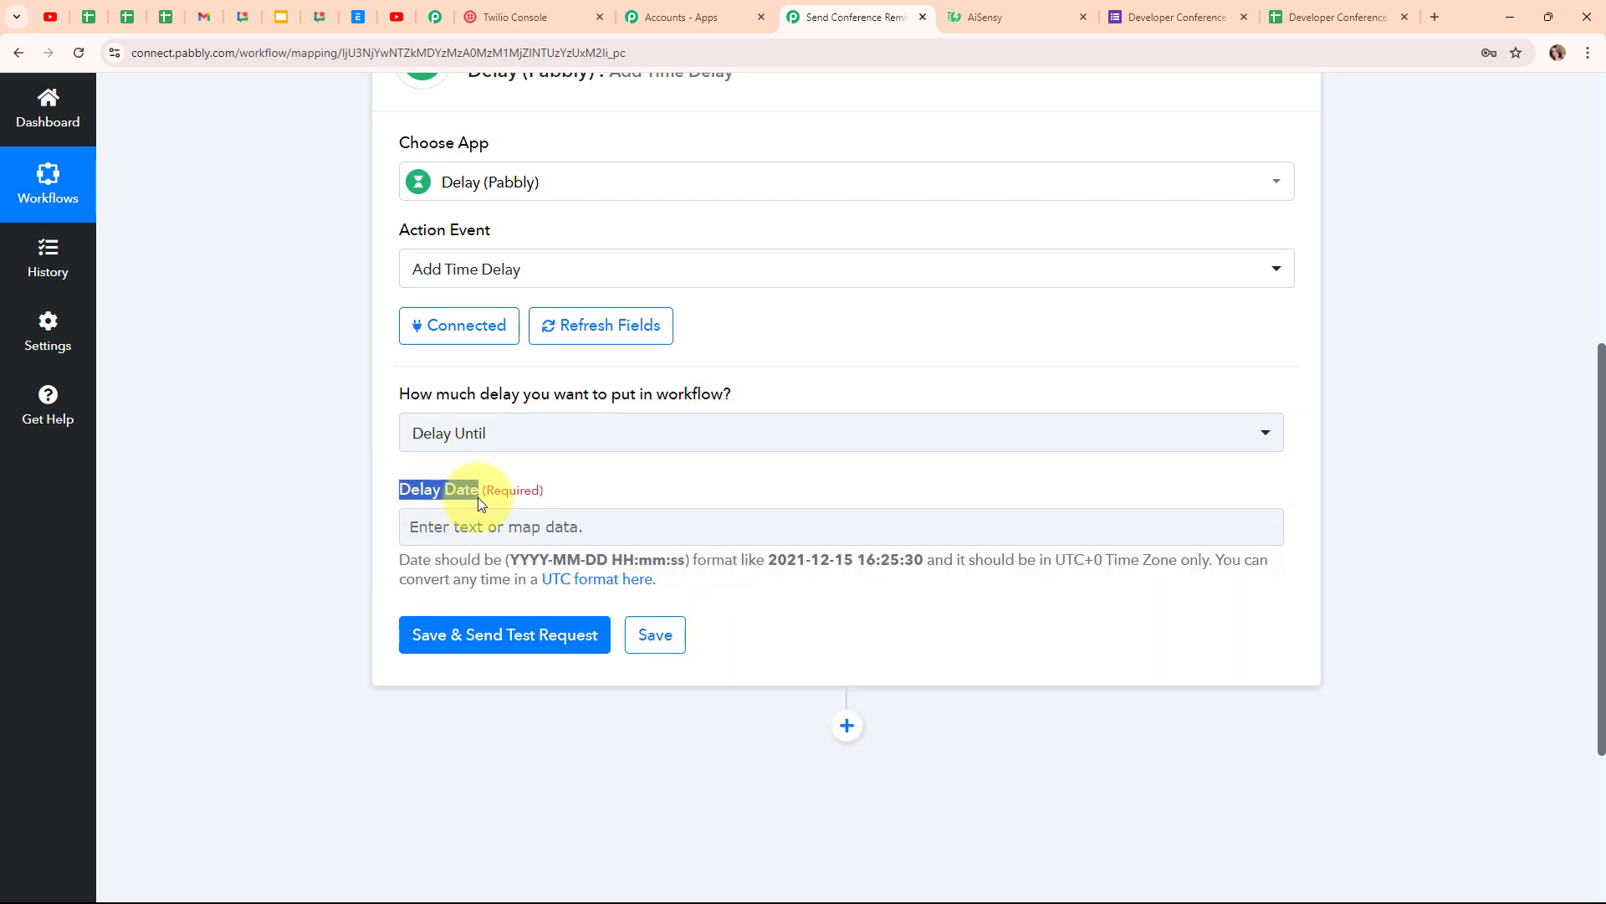
{"action": "left_click", "coordinate": [504, 521]}
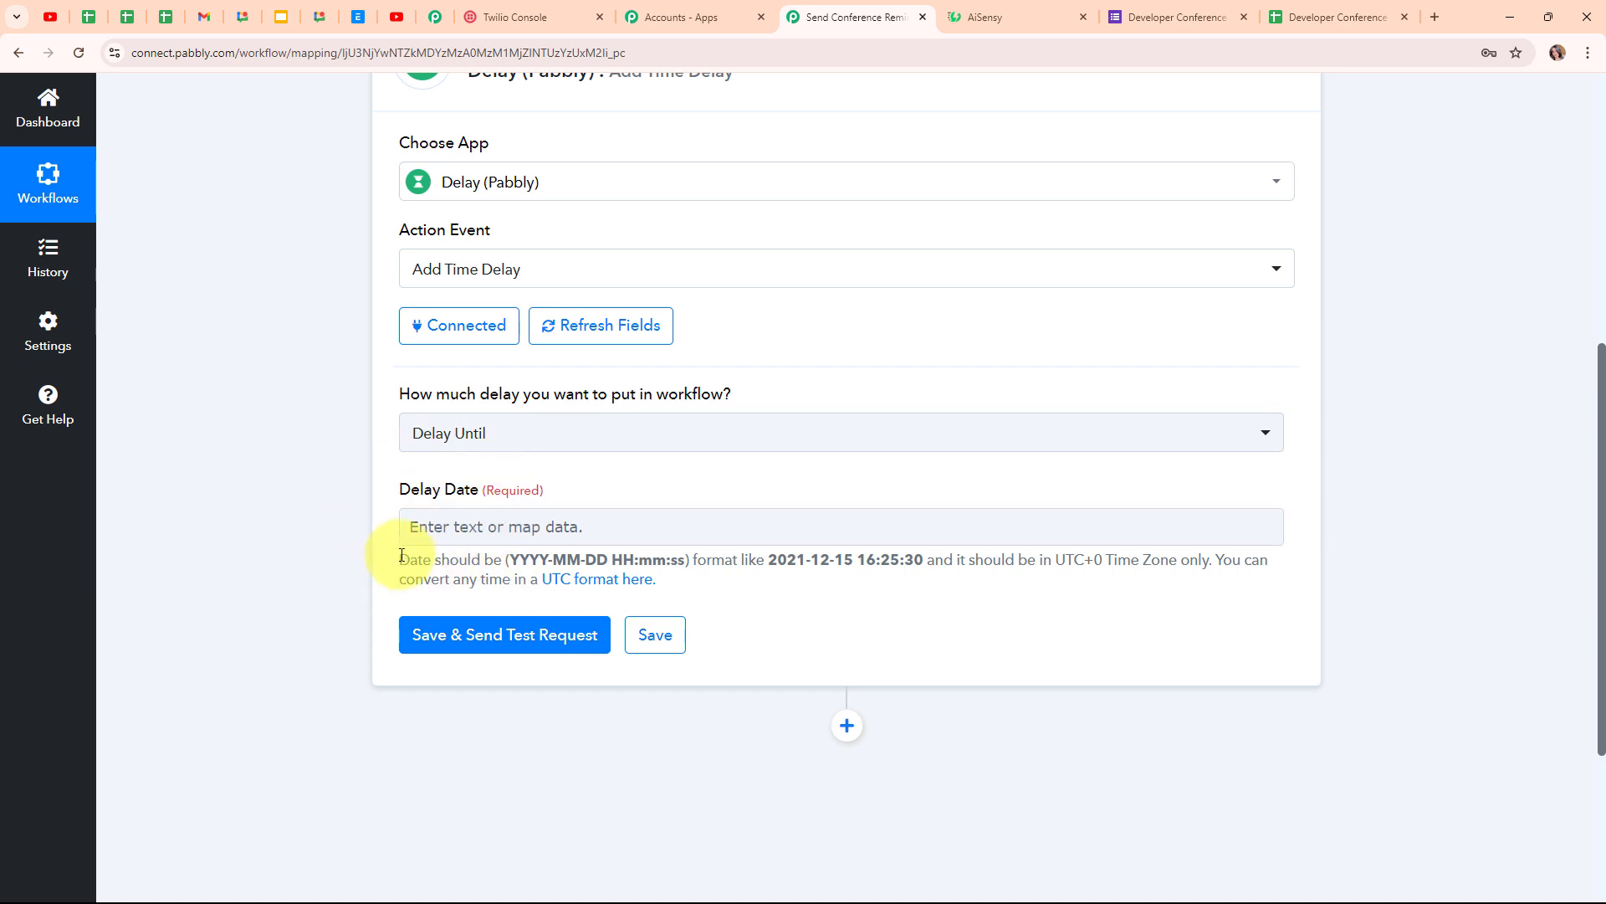
{"action": "left_click_drag", "start_coordinate": [402, 555], "coordinate": [767, 609]}
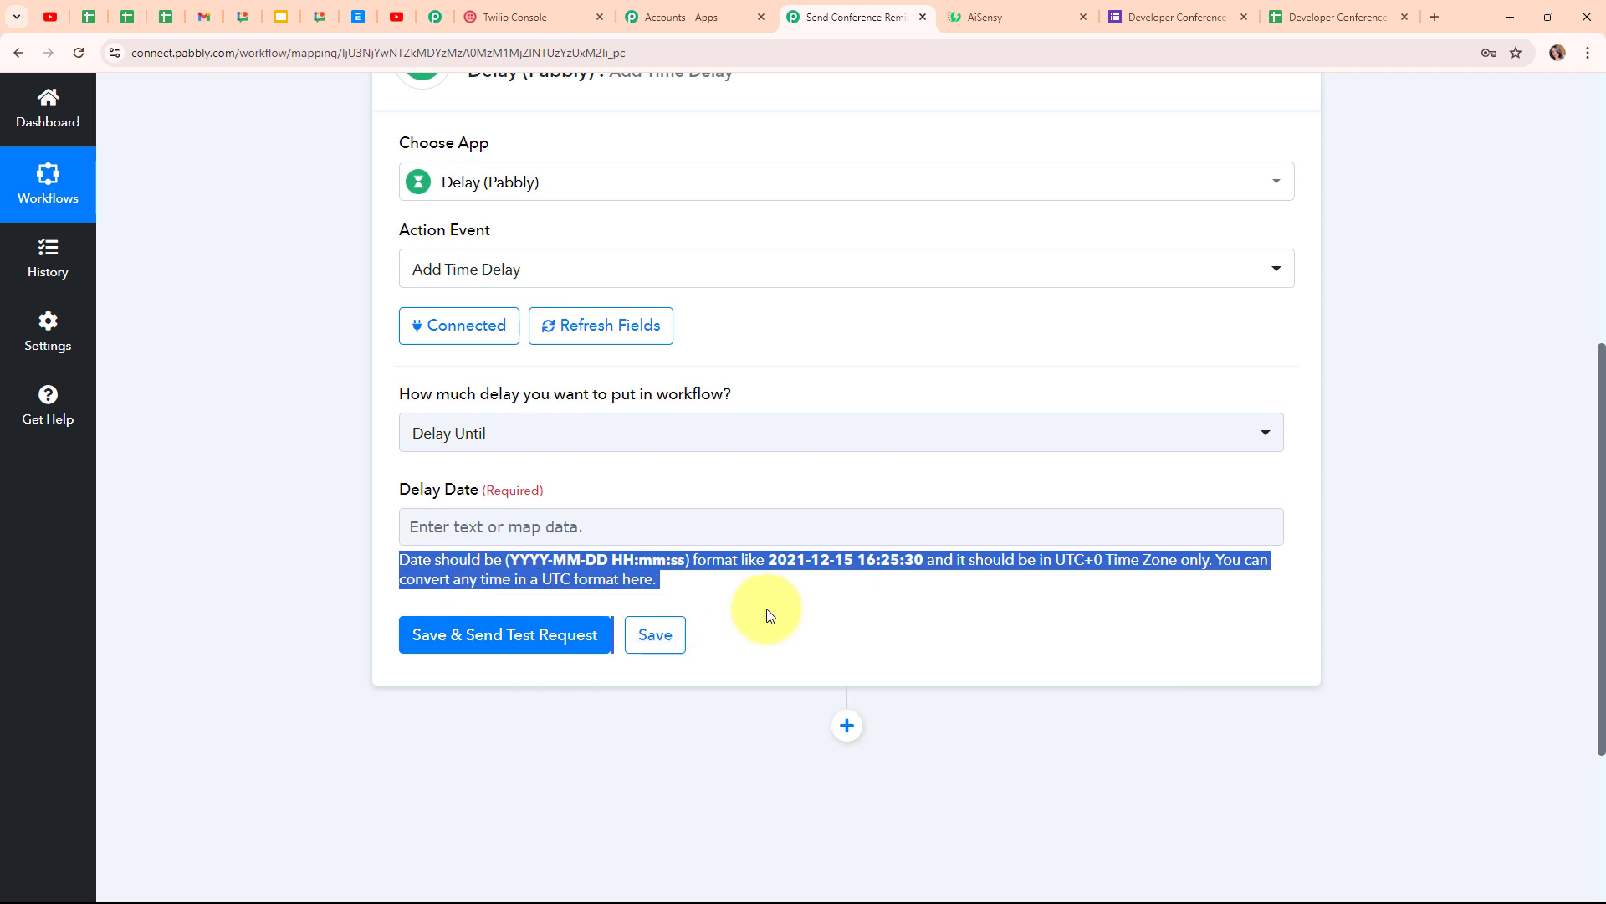
{"action": "left_click", "coordinate": [359, 536]}
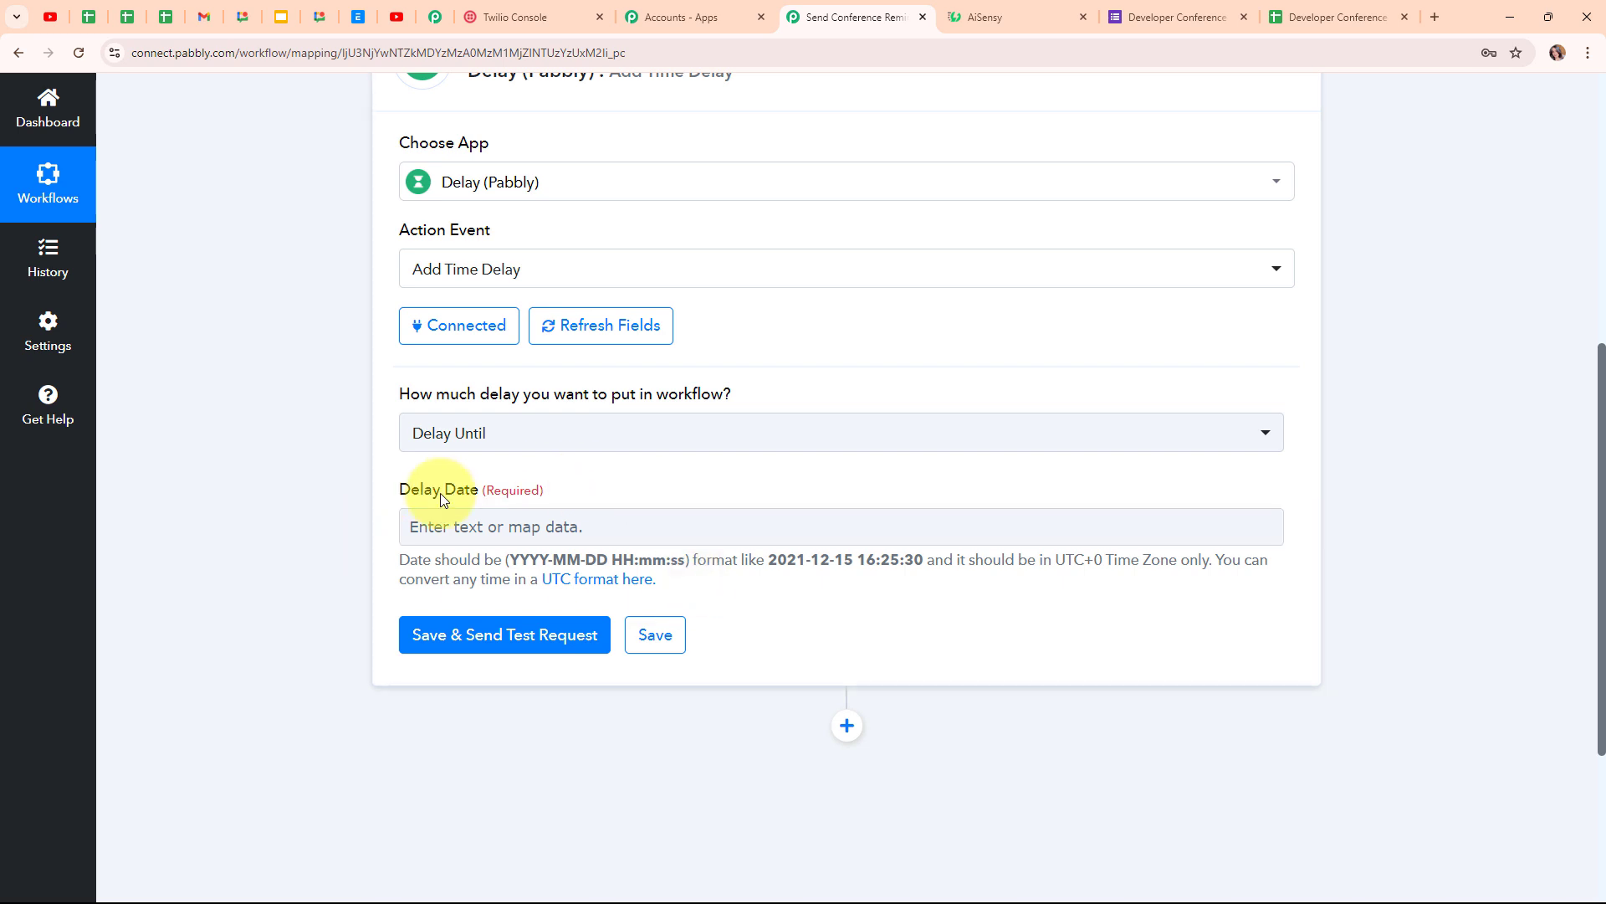
- Insert a Date/Time Formatter (Pabbly) action between the Google Forms trigger and the Delay step
{"action": "scroll", "coordinate": [1305, 517], "scroll_direction": "up", "scroll_amount": 7}
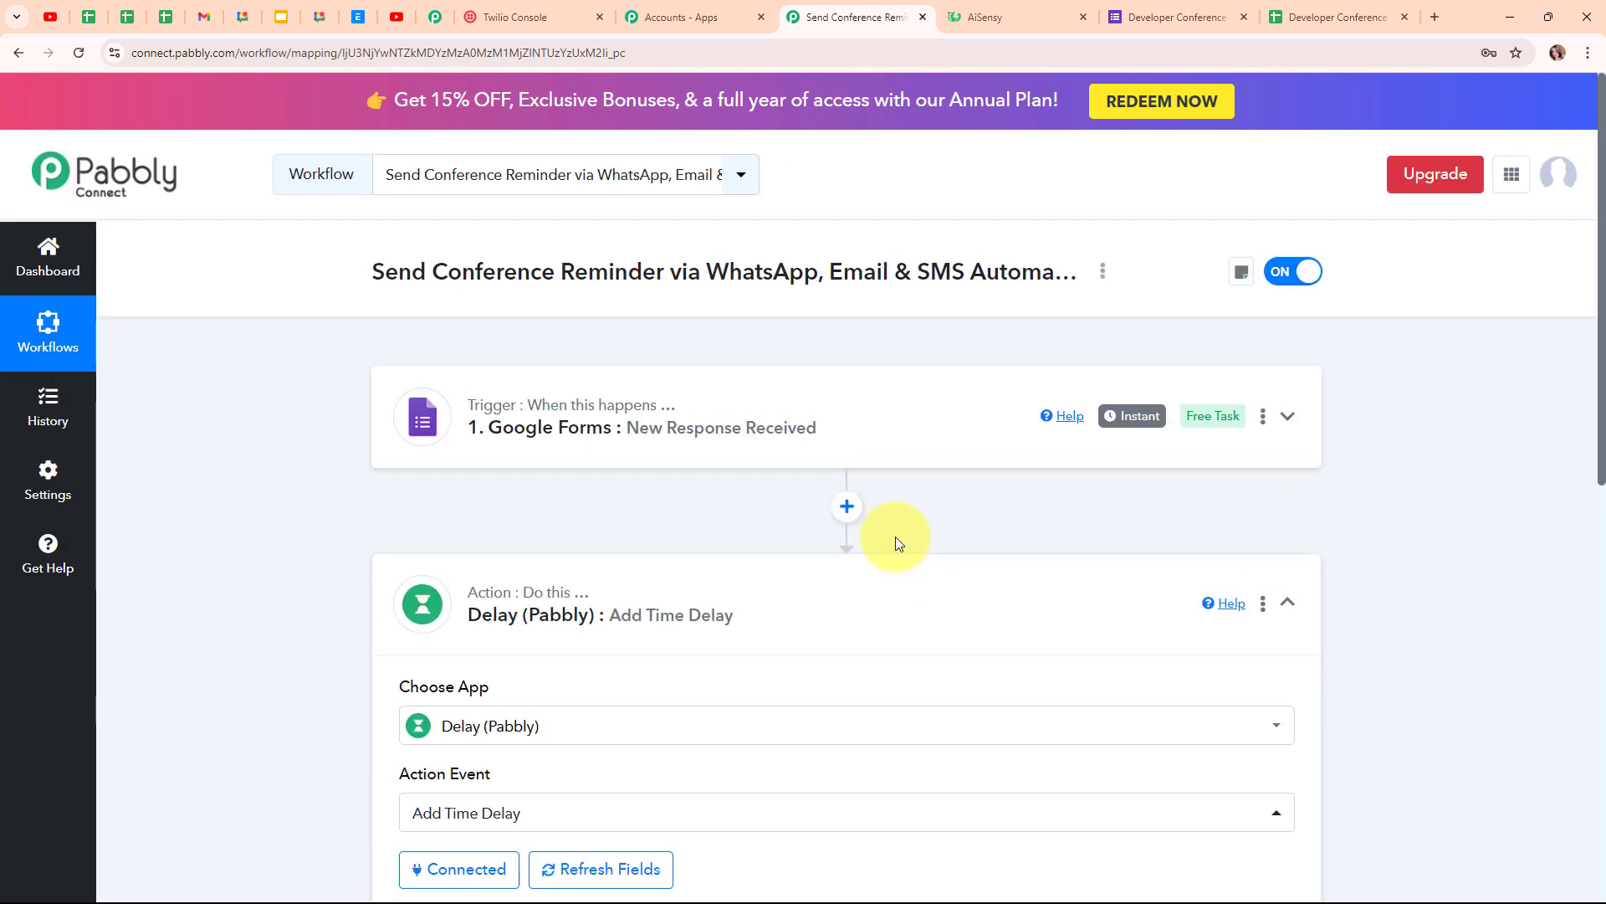
{"action": "left_click", "coordinate": [848, 507]}
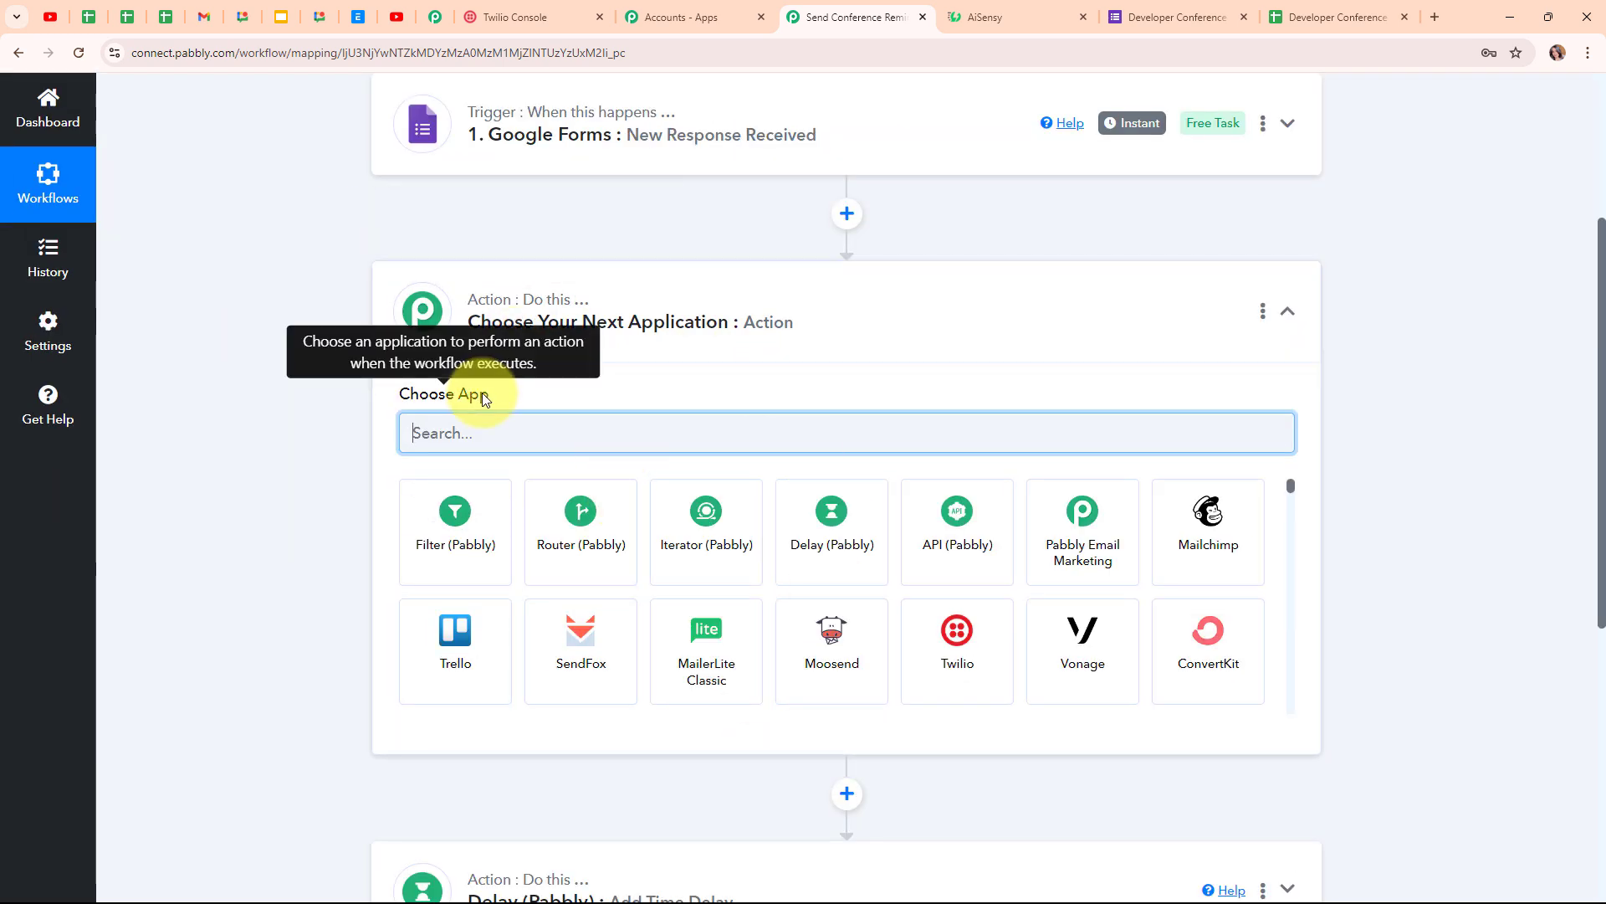
{"action": "type", "text": "Date"}
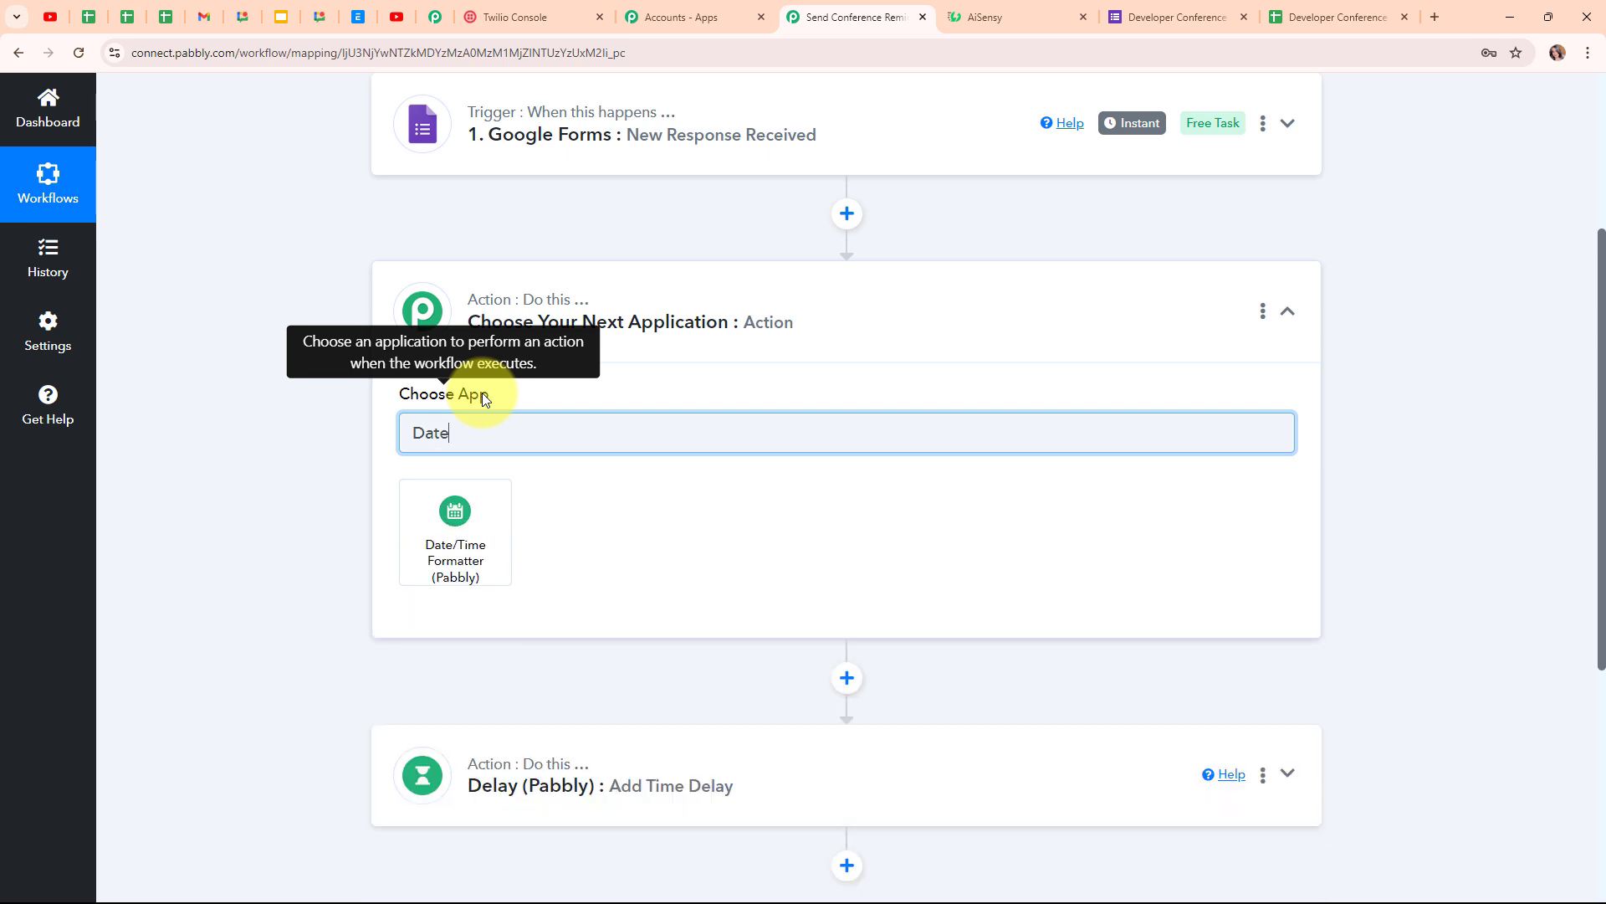
{"action": "left_click", "coordinate": [454, 525]}
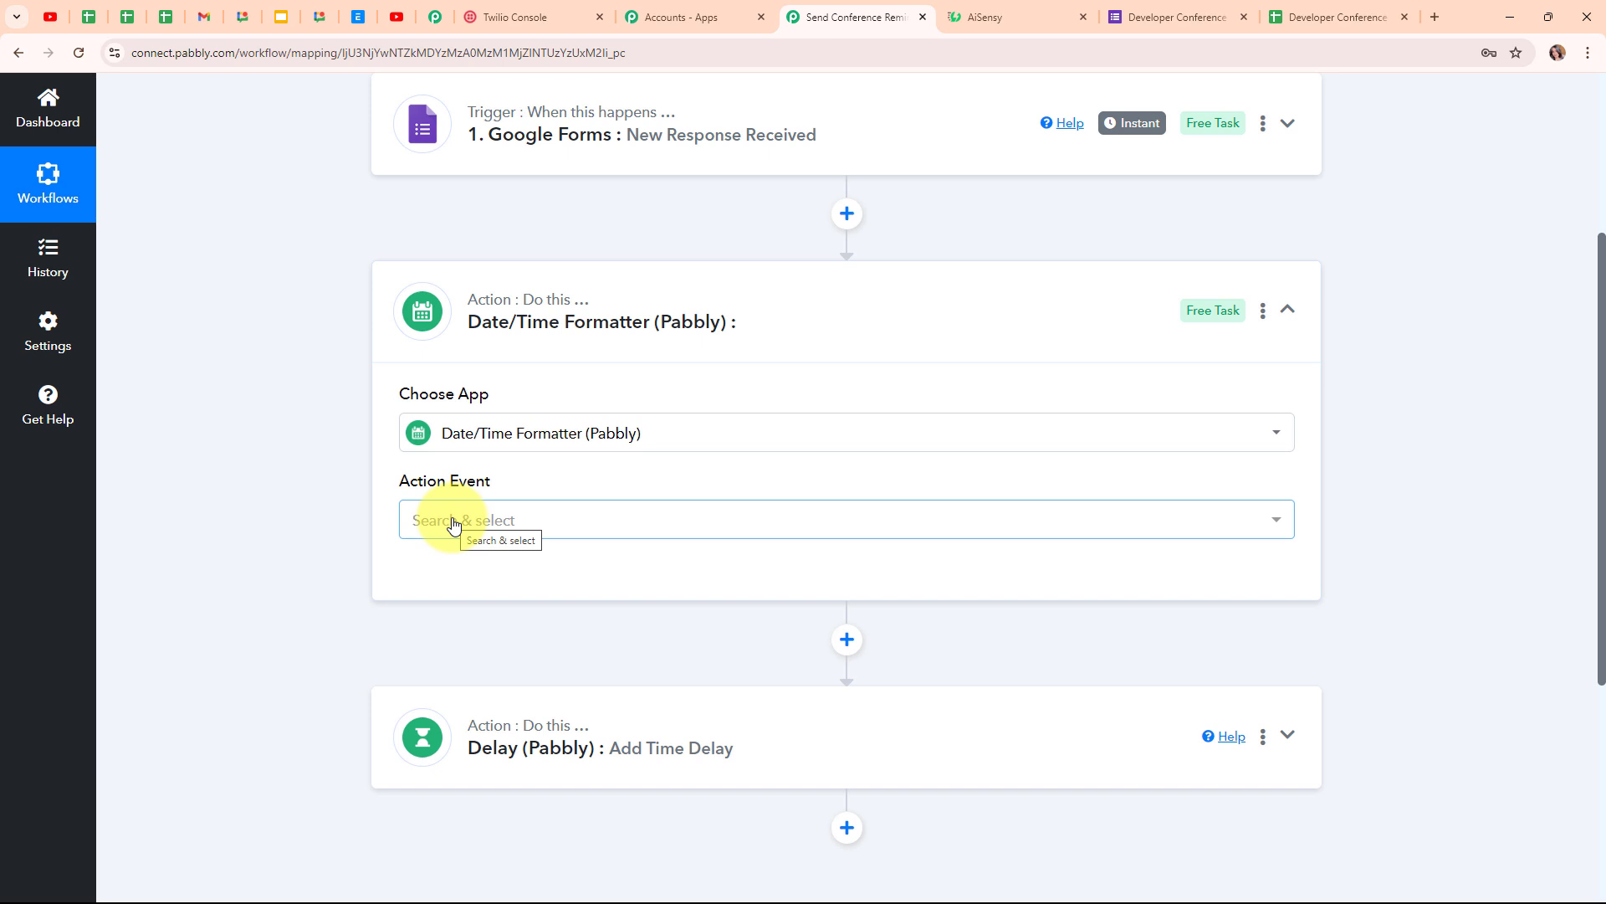
- Set the Date/Time Formatter's action event to Format Date with Time Zone and connect it
{"action": "left_click", "coordinate": [455, 524]}
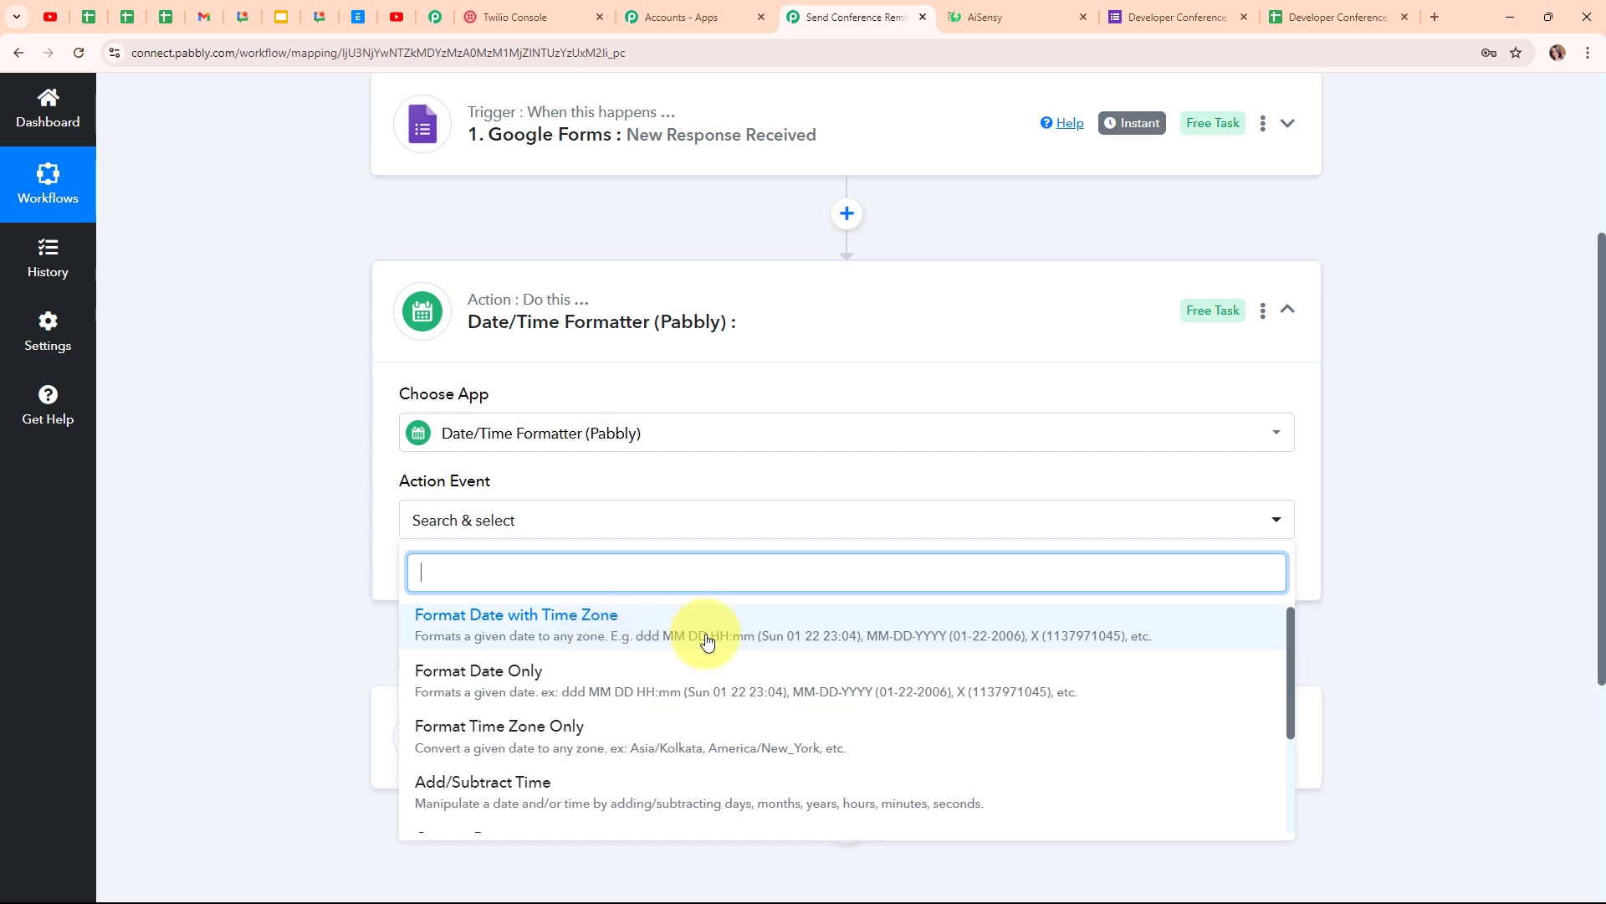
{"action": "scroll", "coordinate": [617, 624], "scroll_direction": "down", "scroll_amount": 1}
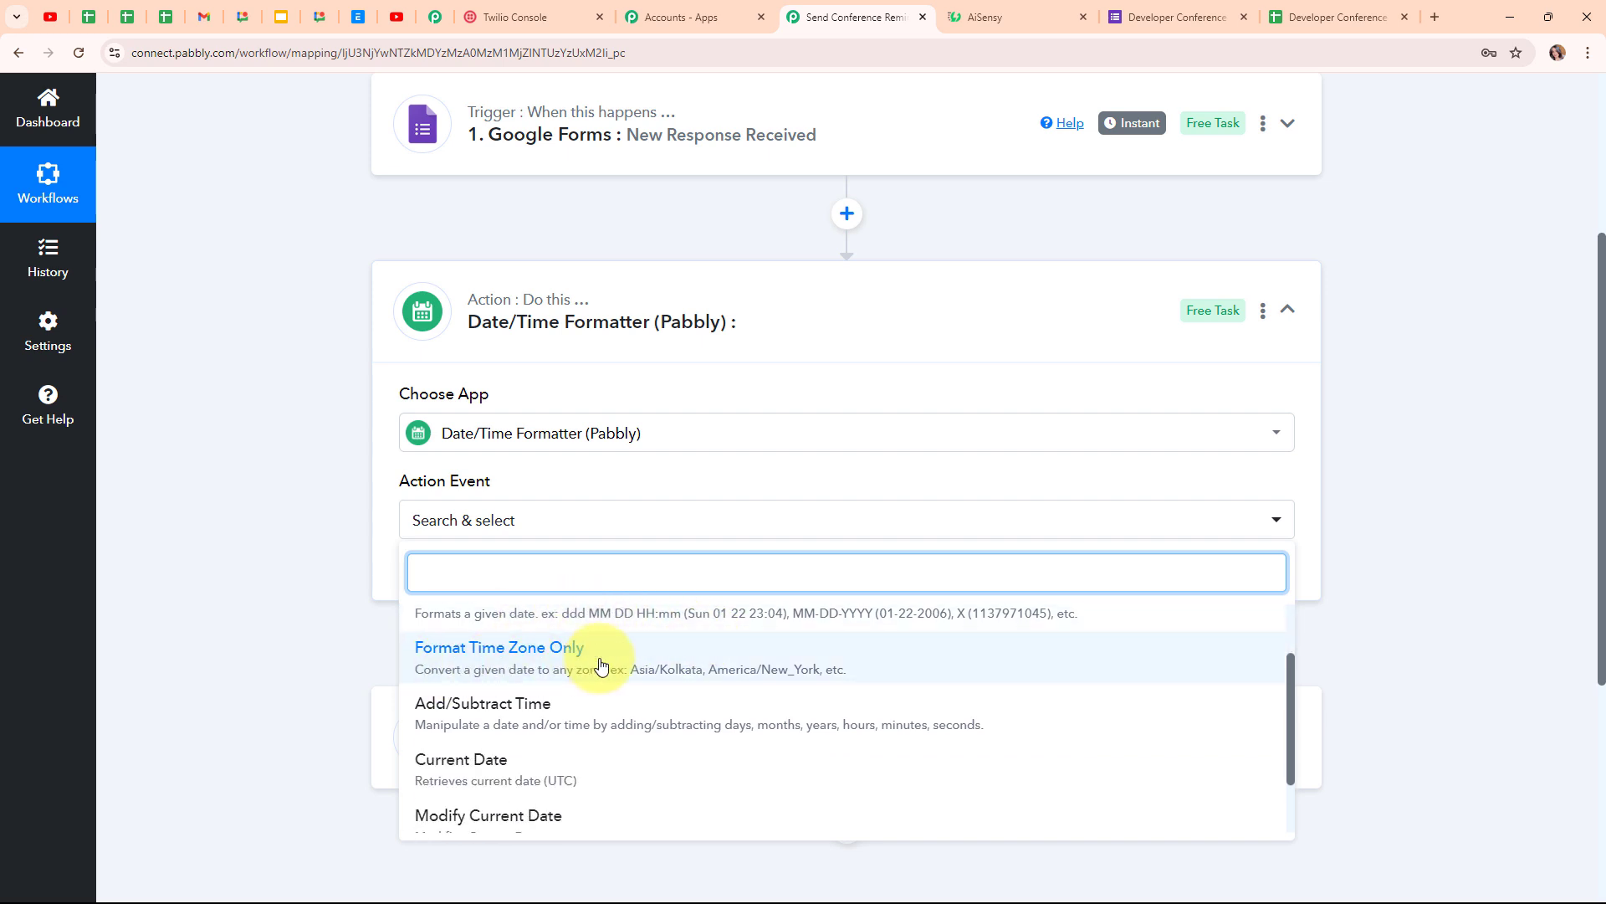
{"action": "scroll", "coordinate": [586, 719], "scroll_direction": "down", "scroll_amount": 1}
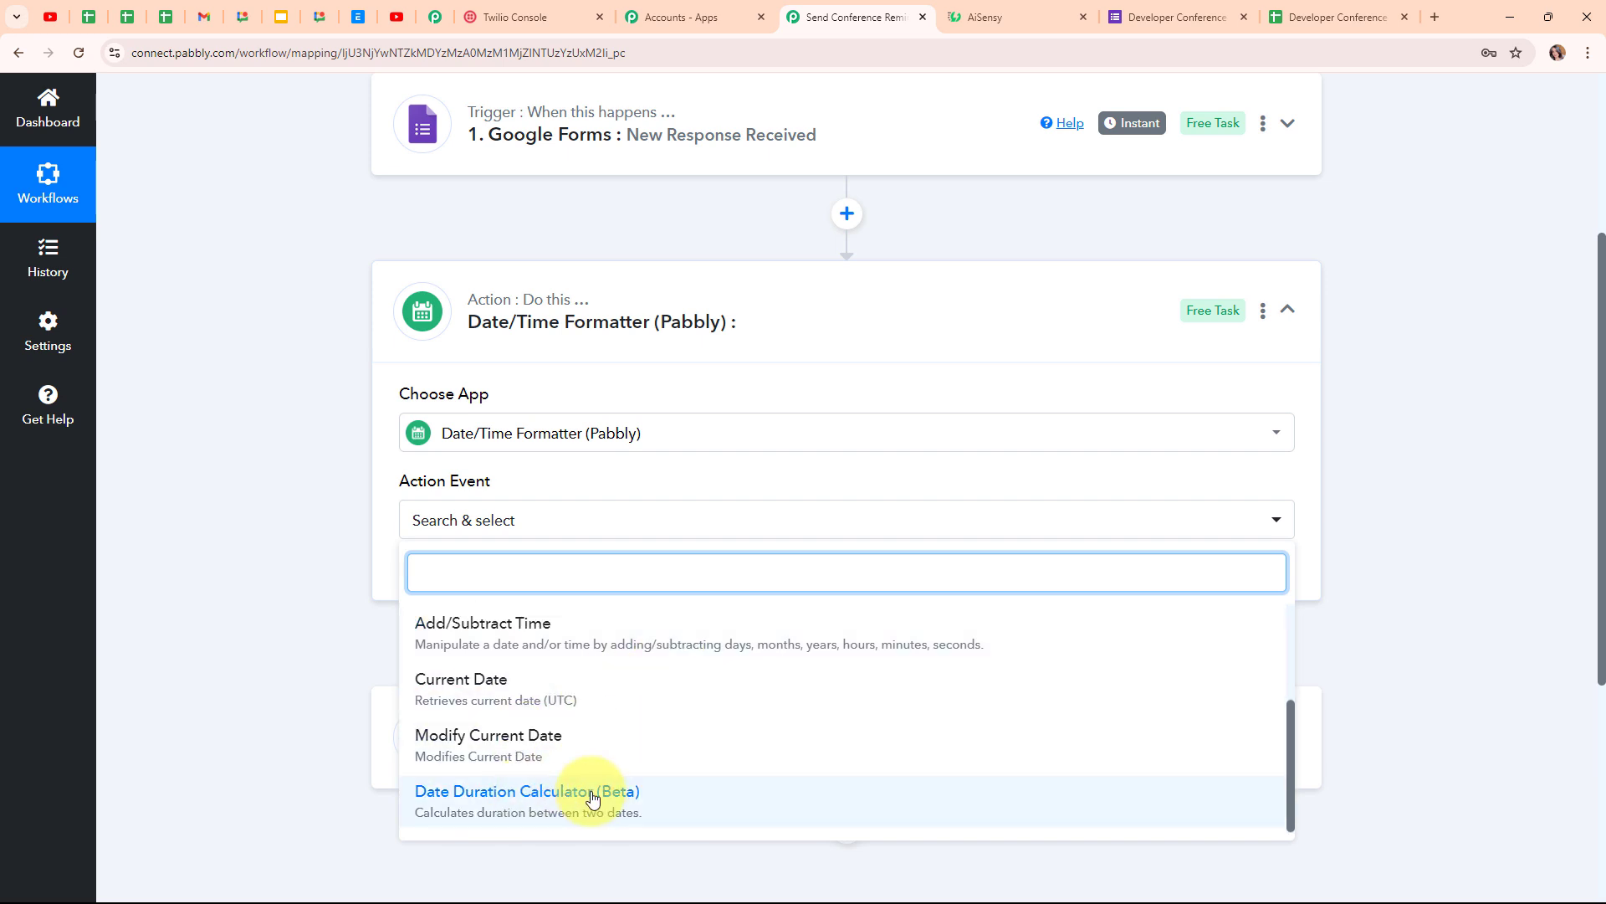
{"action": "scroll", "coordinate": [736, 688], "scroll_direction": "up", "scroll_amount": 3}
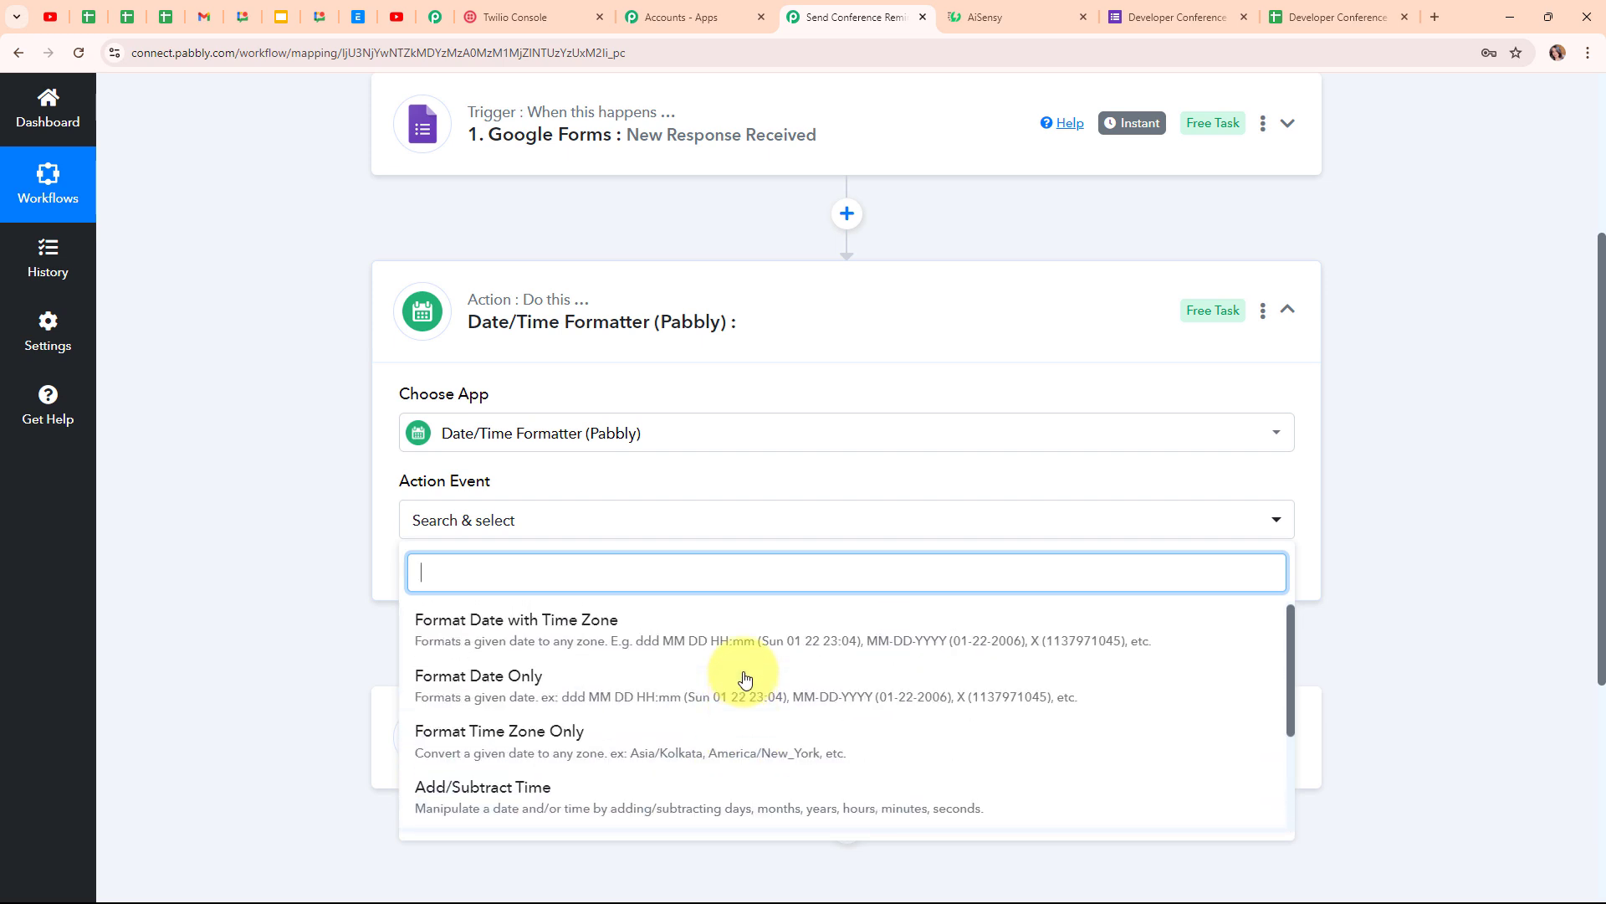
{"action": "left_click", "coordinate": [516, 635]}
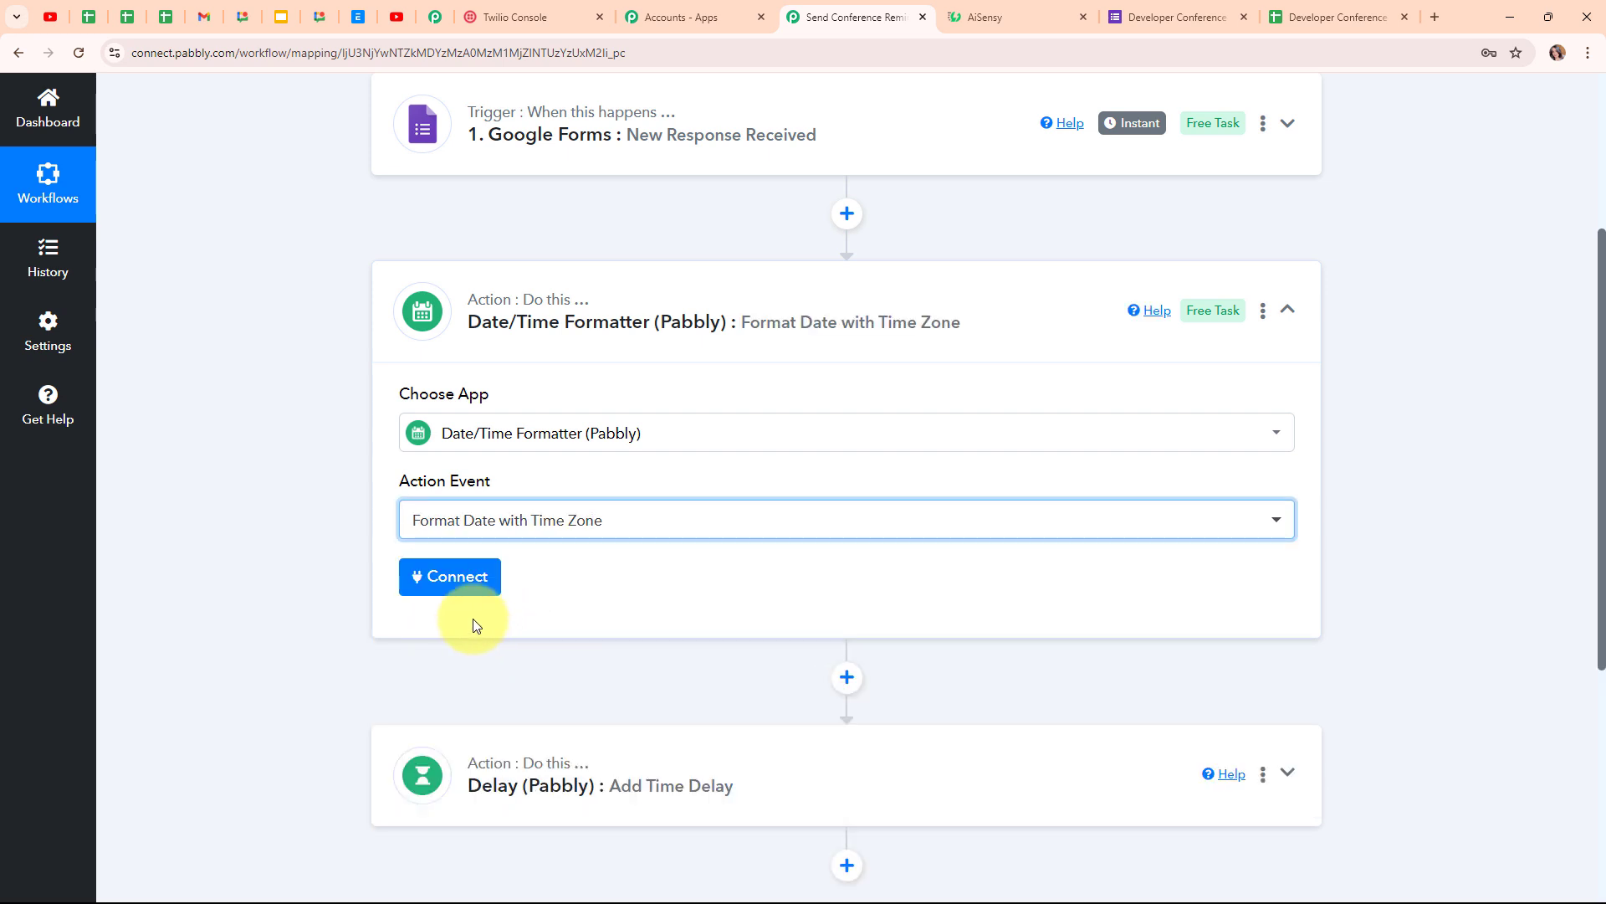
{"action": "left_click", "coordinate": [483, 577]}
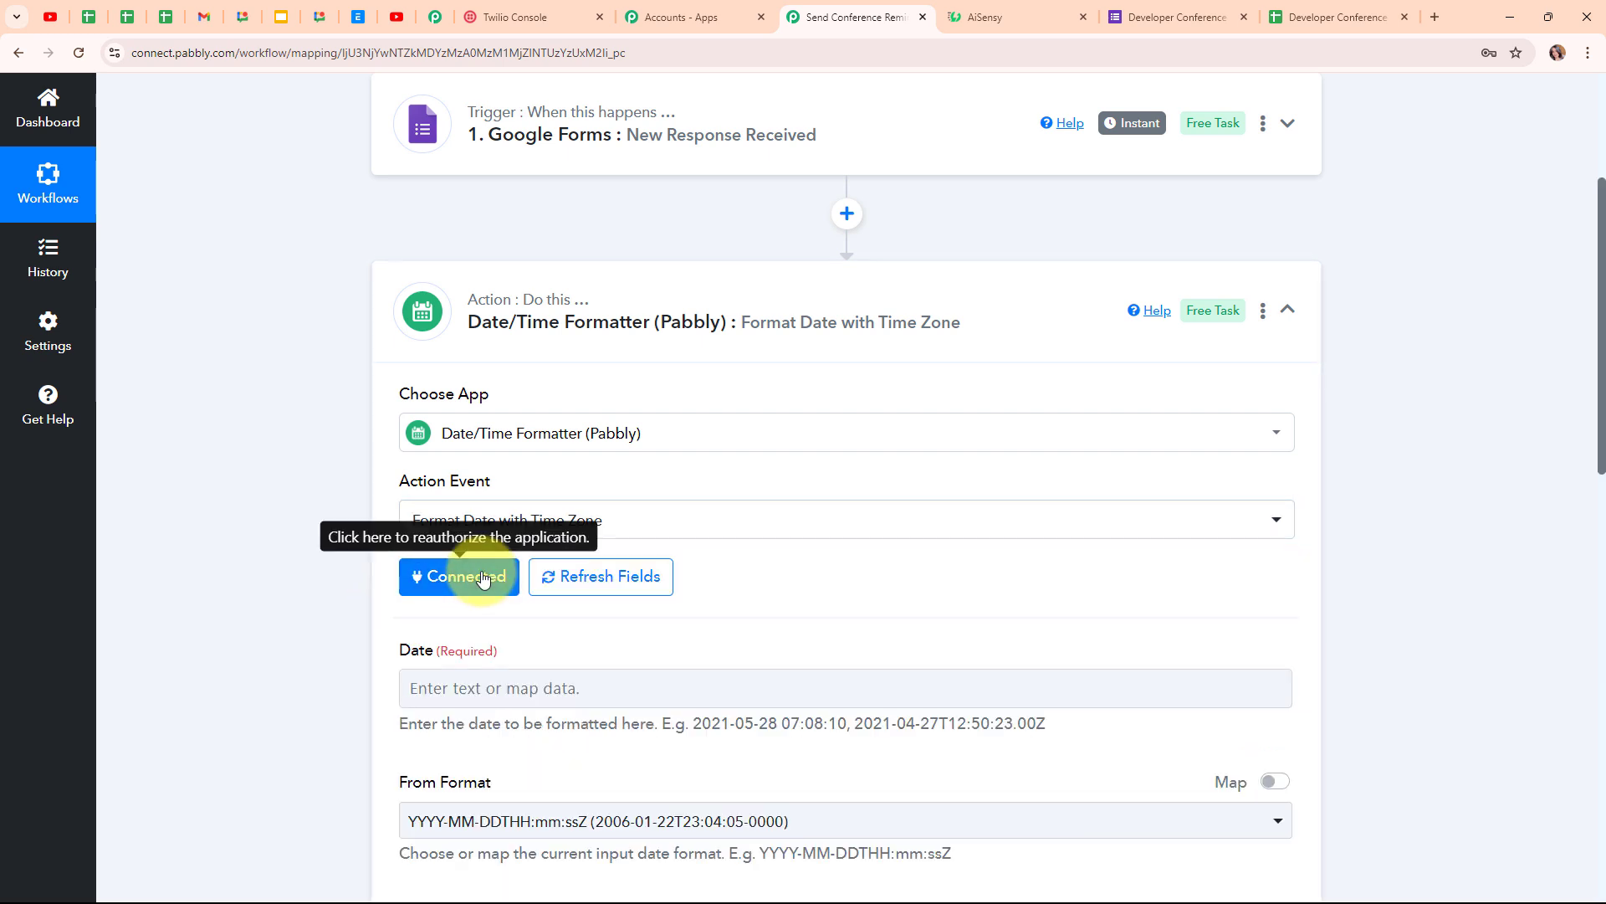
{"action": "scroll", "coordinate": [993, 556], "scroll_direction": "down", "scroll_amount": 3}
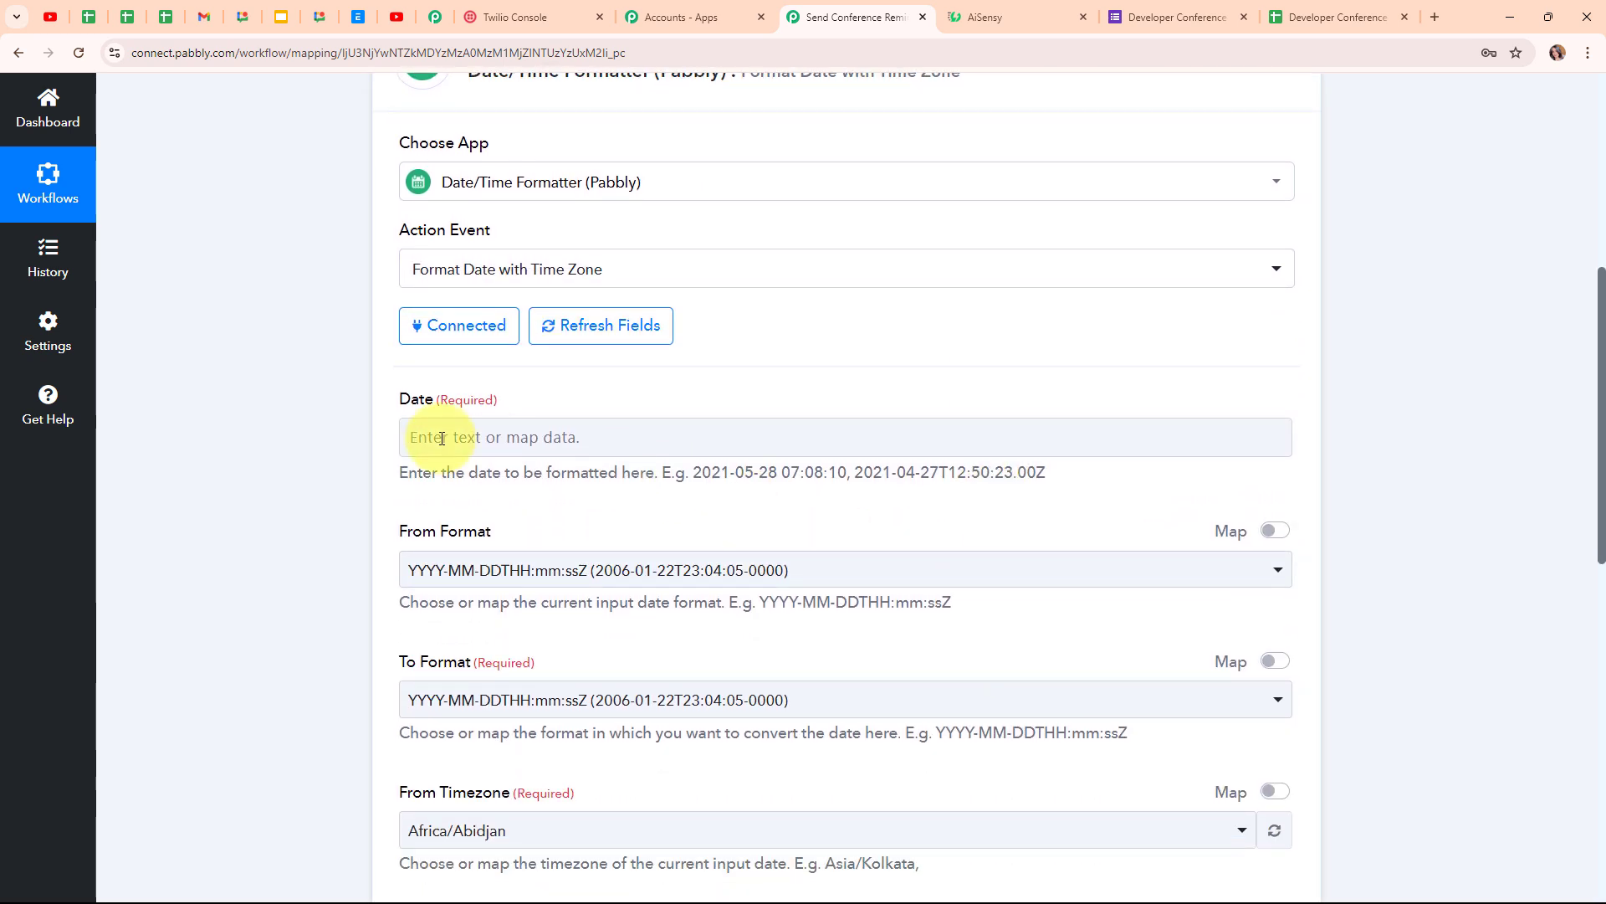
{"action": "left_click_drag", "start_coordinate": [400, 394], "coordinate": [462, 397]}
{"action": "left_click", "coordinate": [566, 398]}
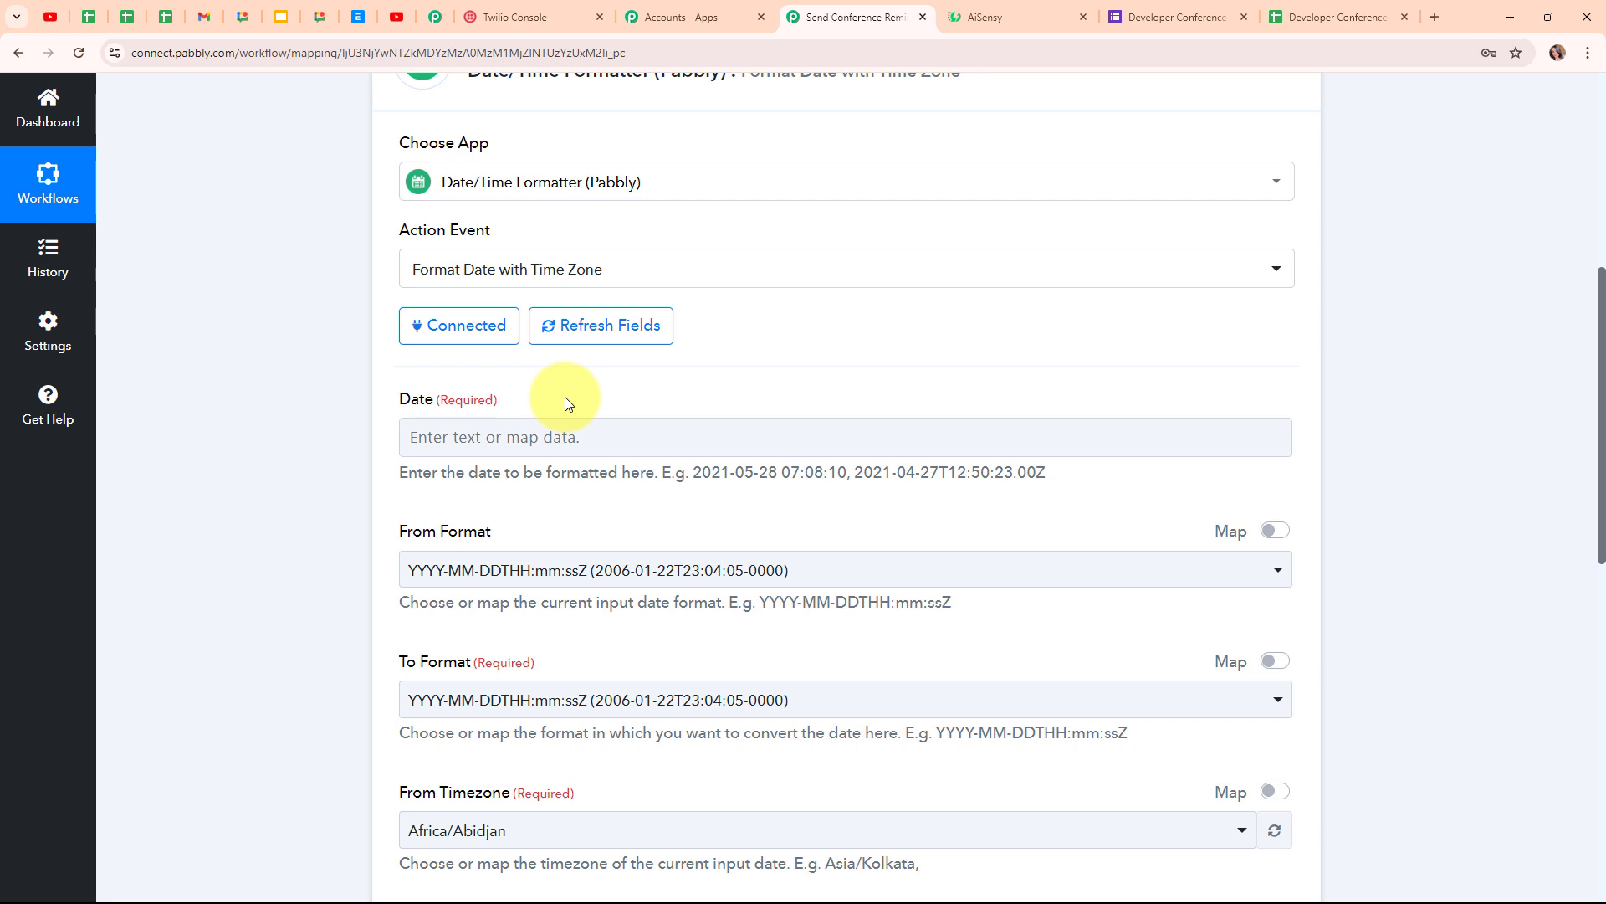
{"action": "left_click", "coordinate": [518, 440]}
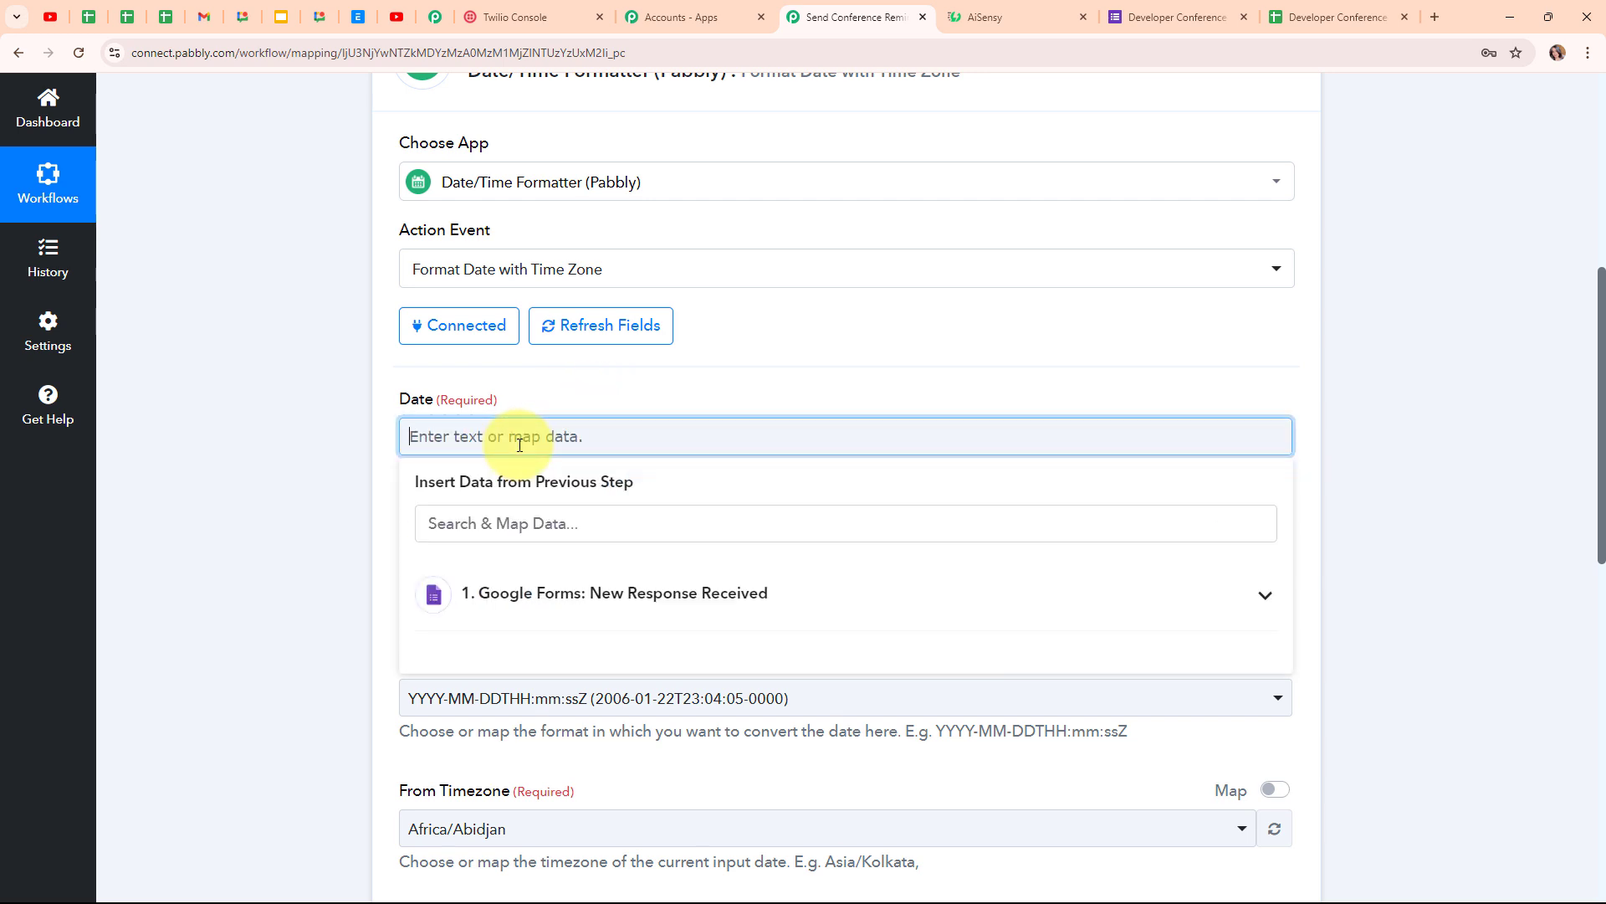
{"action": "type", "text": "30-09-2024 10:00:00"}
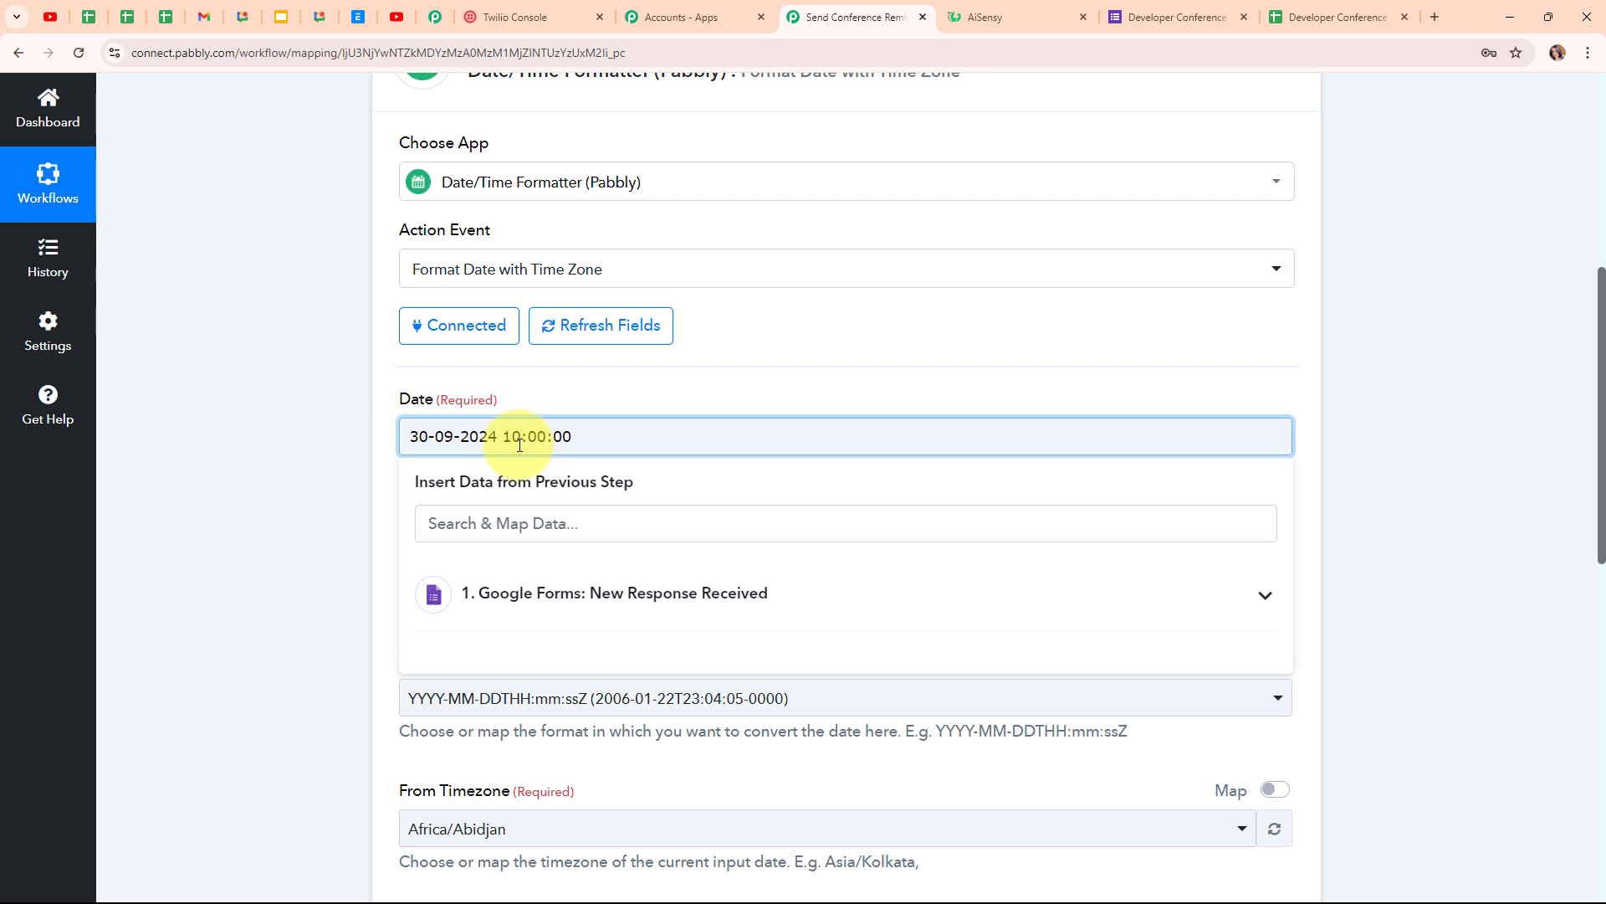
{"action": "left_click", "coordinate": [318, 475]}
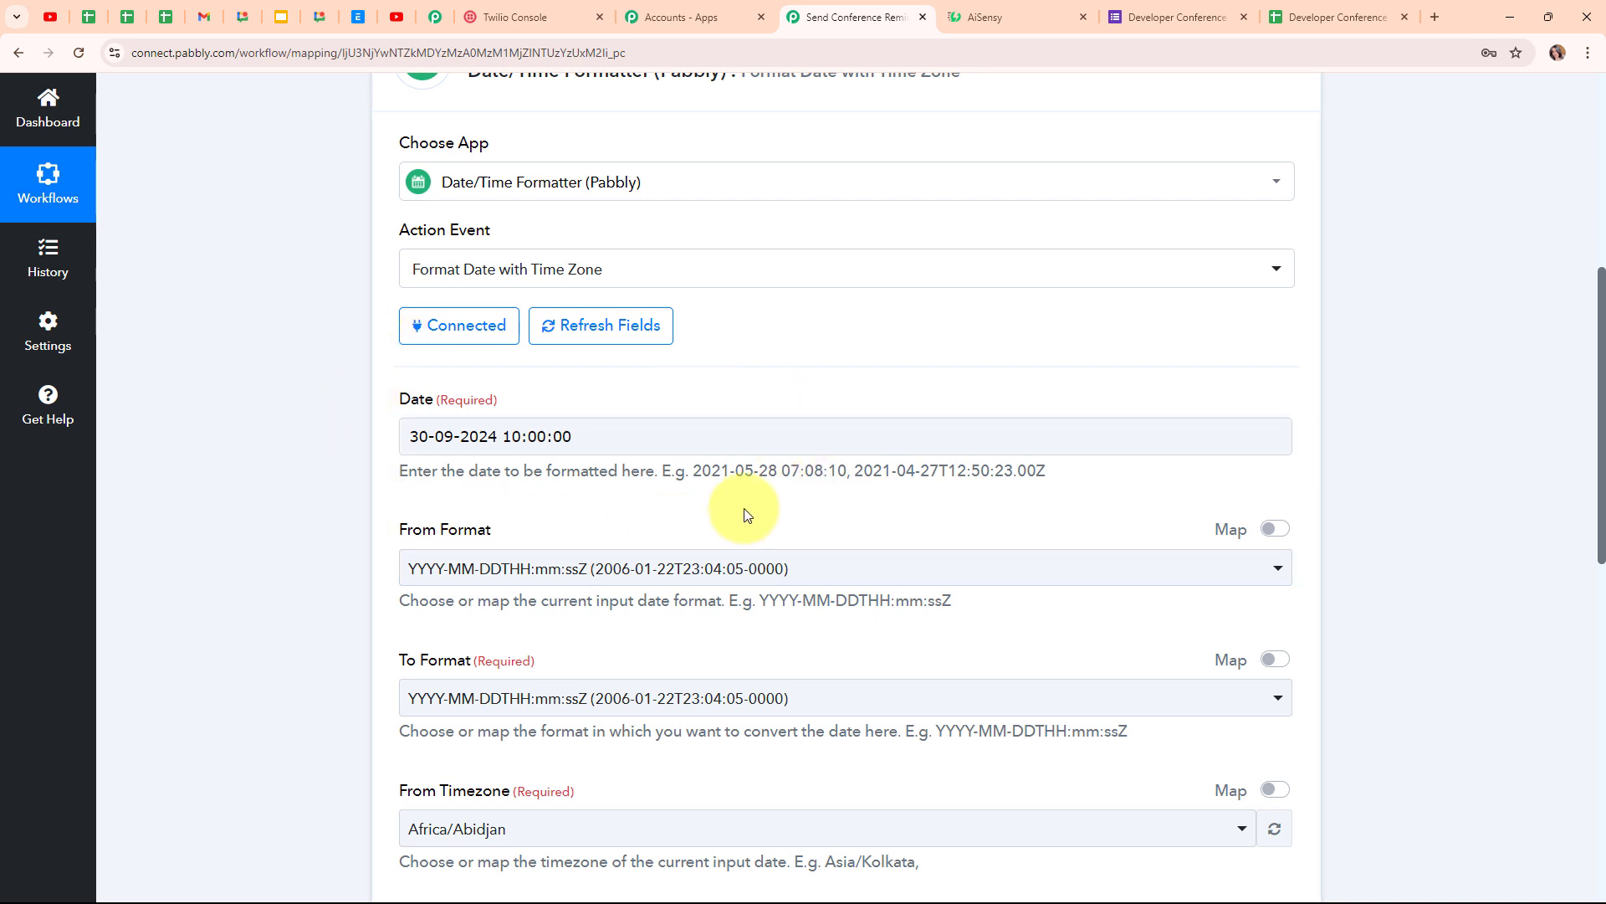
- Set the Date/Time Formatter's From Format to DD-MM-YYYY HH:mm:ss
{"action": "scroll", "coordinate": [745, 513], "scroll_direction": "down", "scroll_amount": 2}
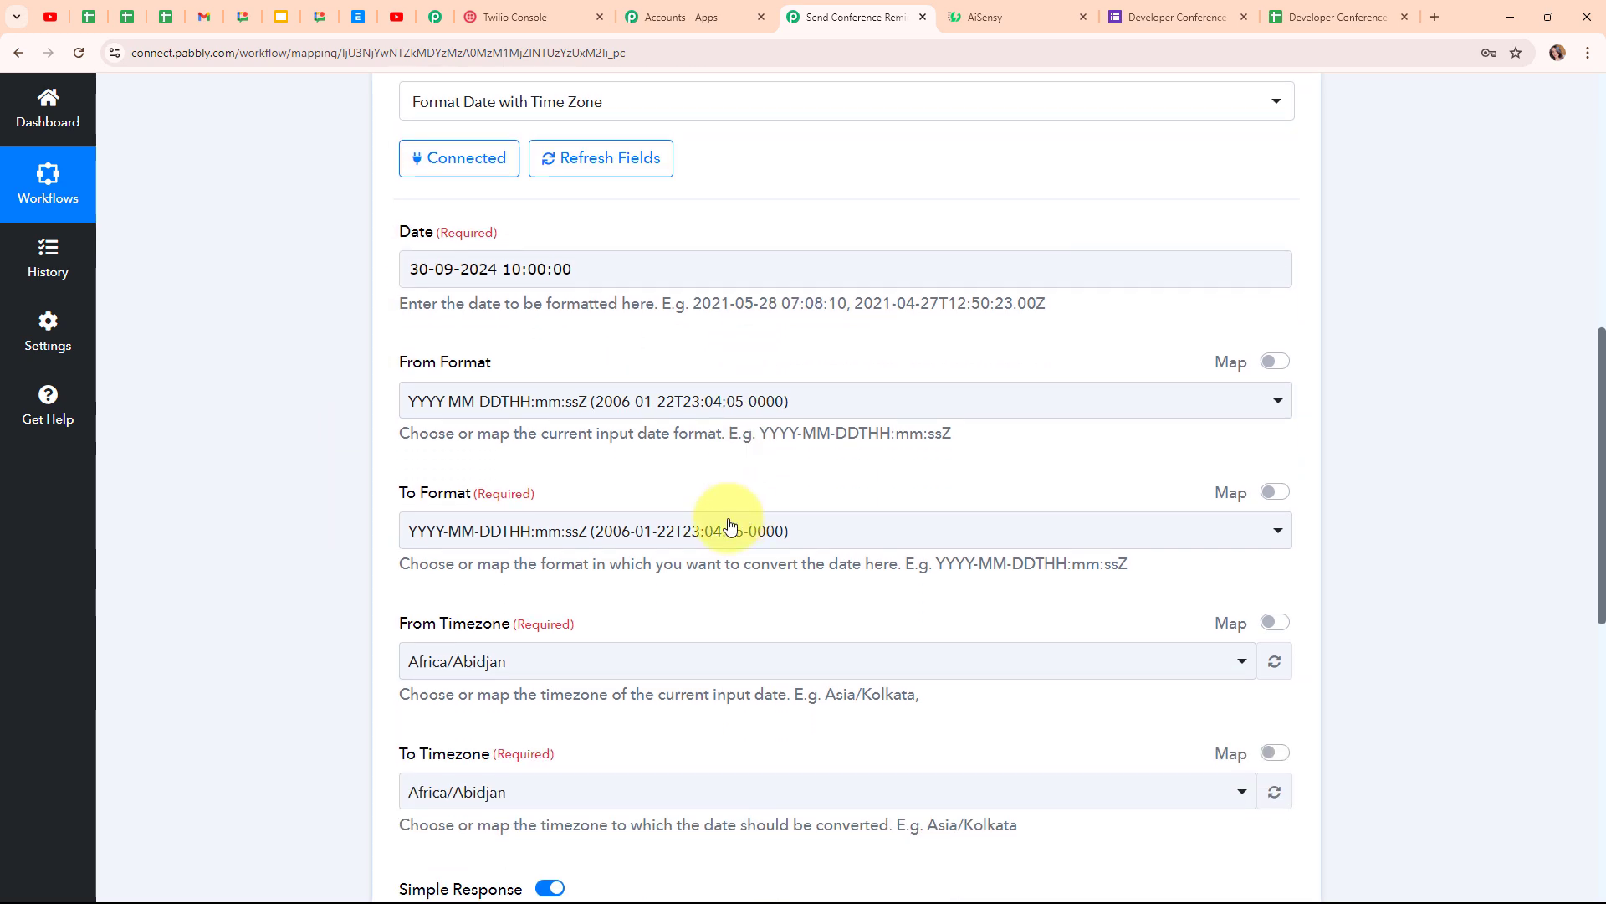
{"action": "left_click_drag", "start_coordinate": [400, 362], "coordinate": [514, 366]}
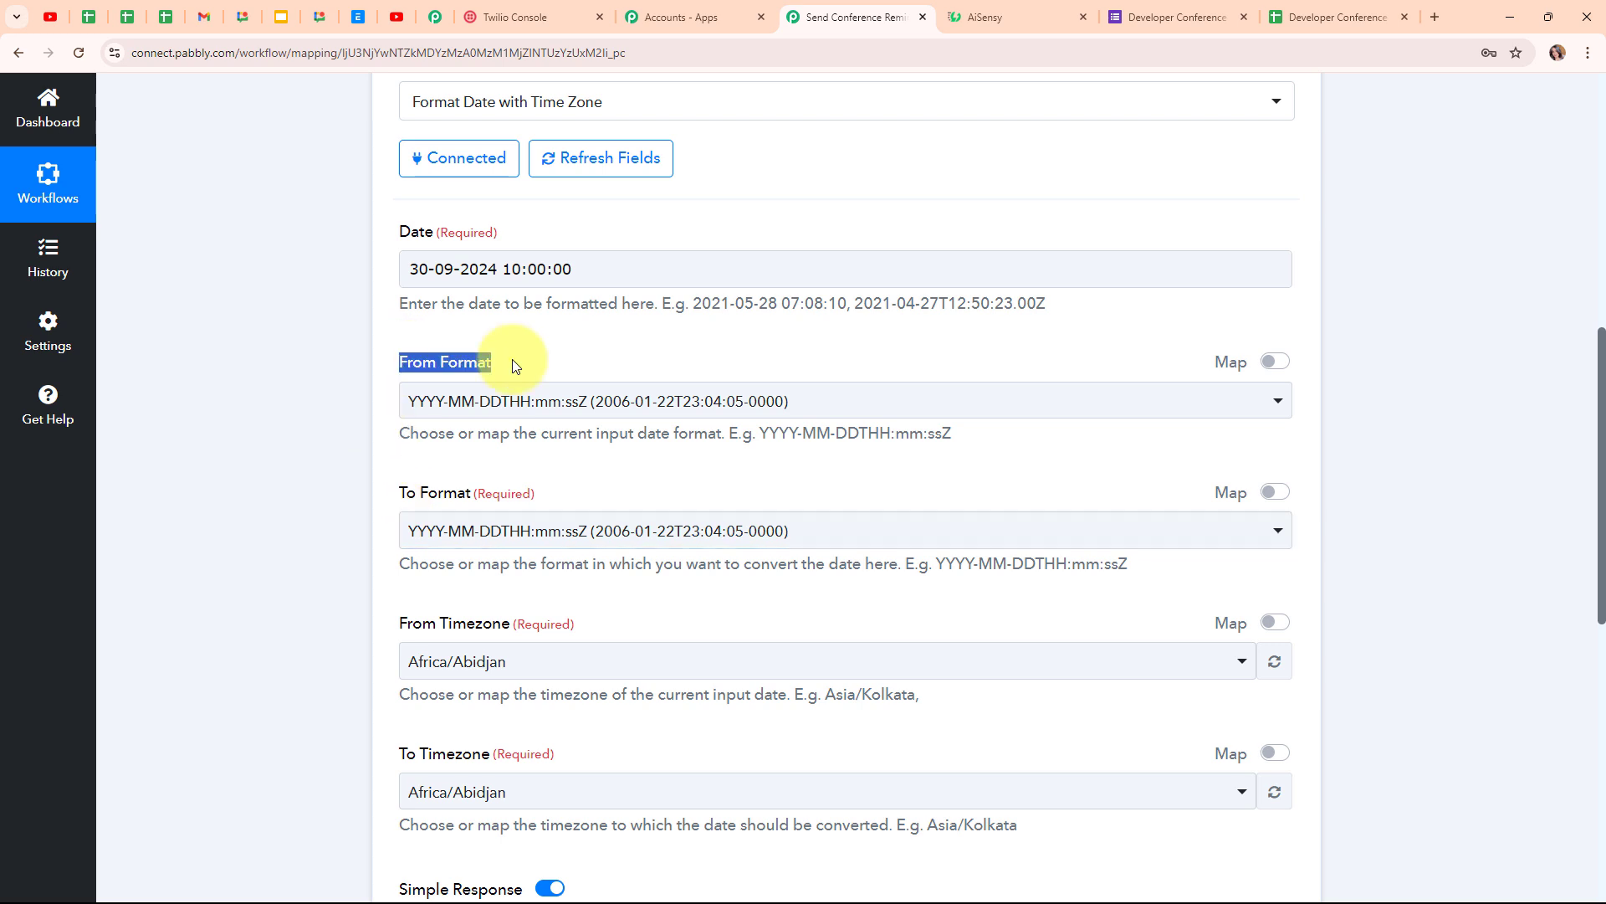
{"action": "left_click", "coordinate": [590, 360]}
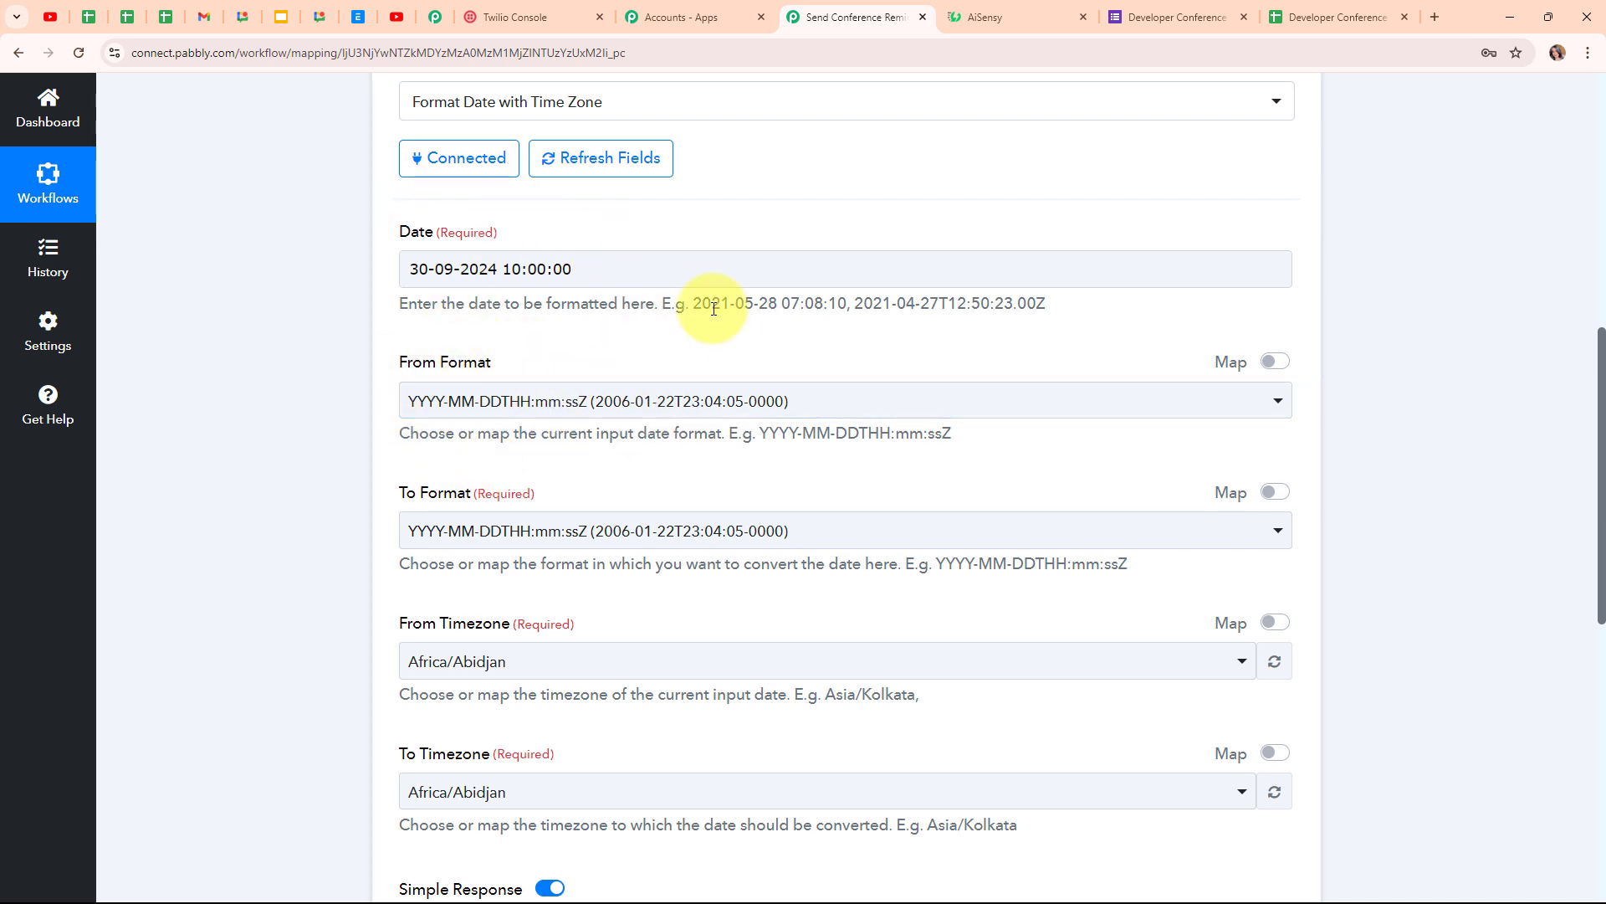
{"action": "left_click", "coordinate": [819, 399]}
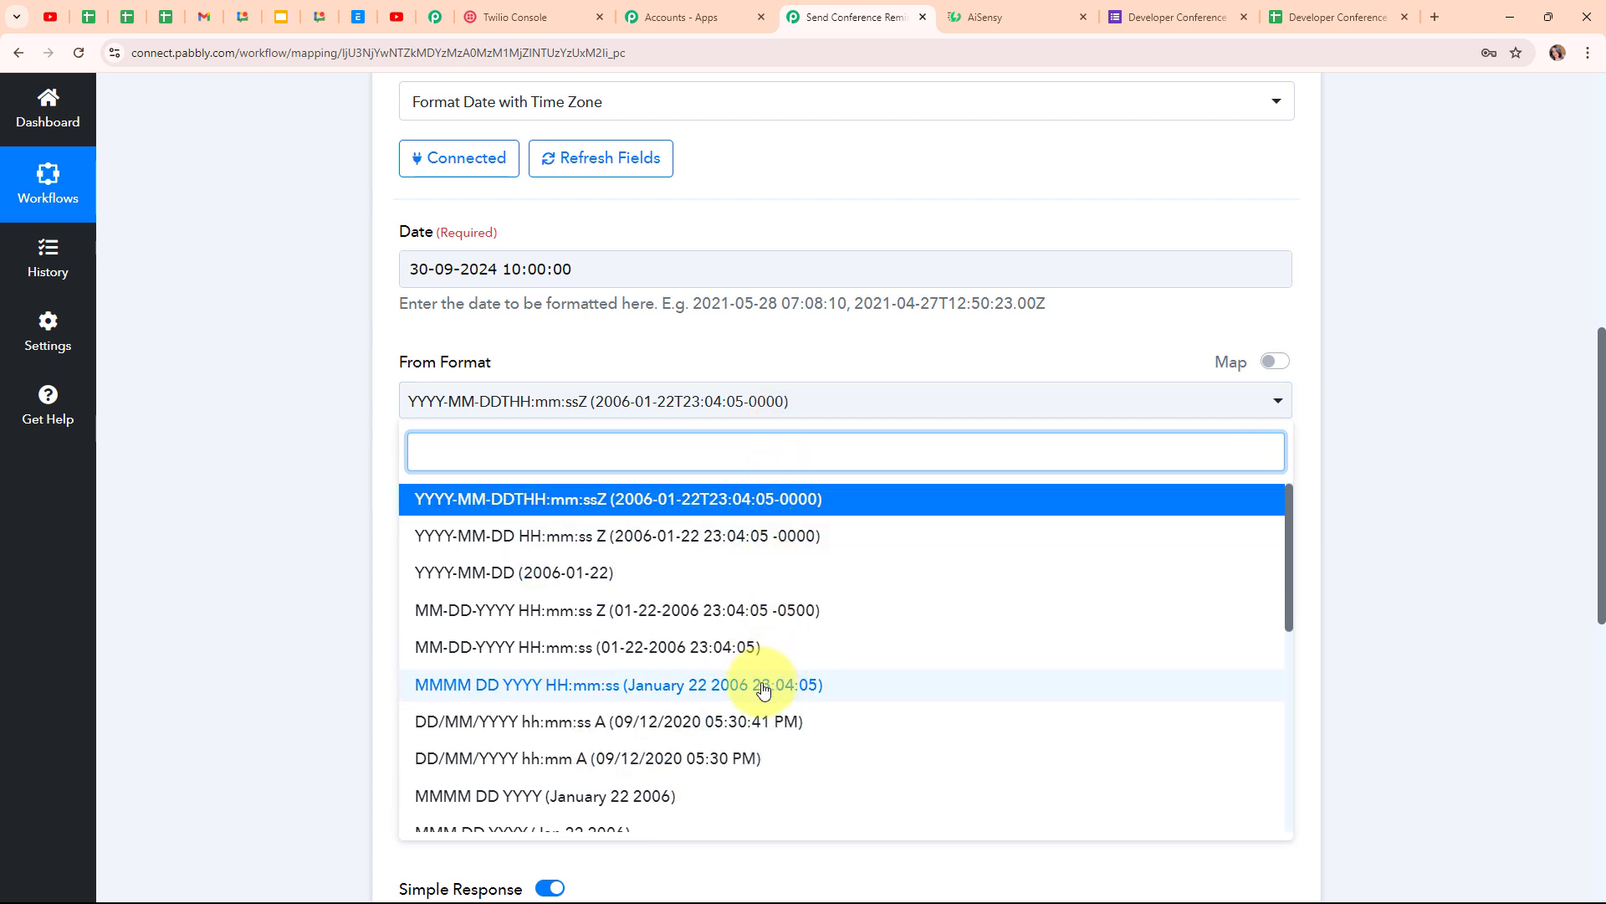
{"action": "scroll", "coordinate": [749, 661], "scroll_direction": "up", "scroll_amount": 1}
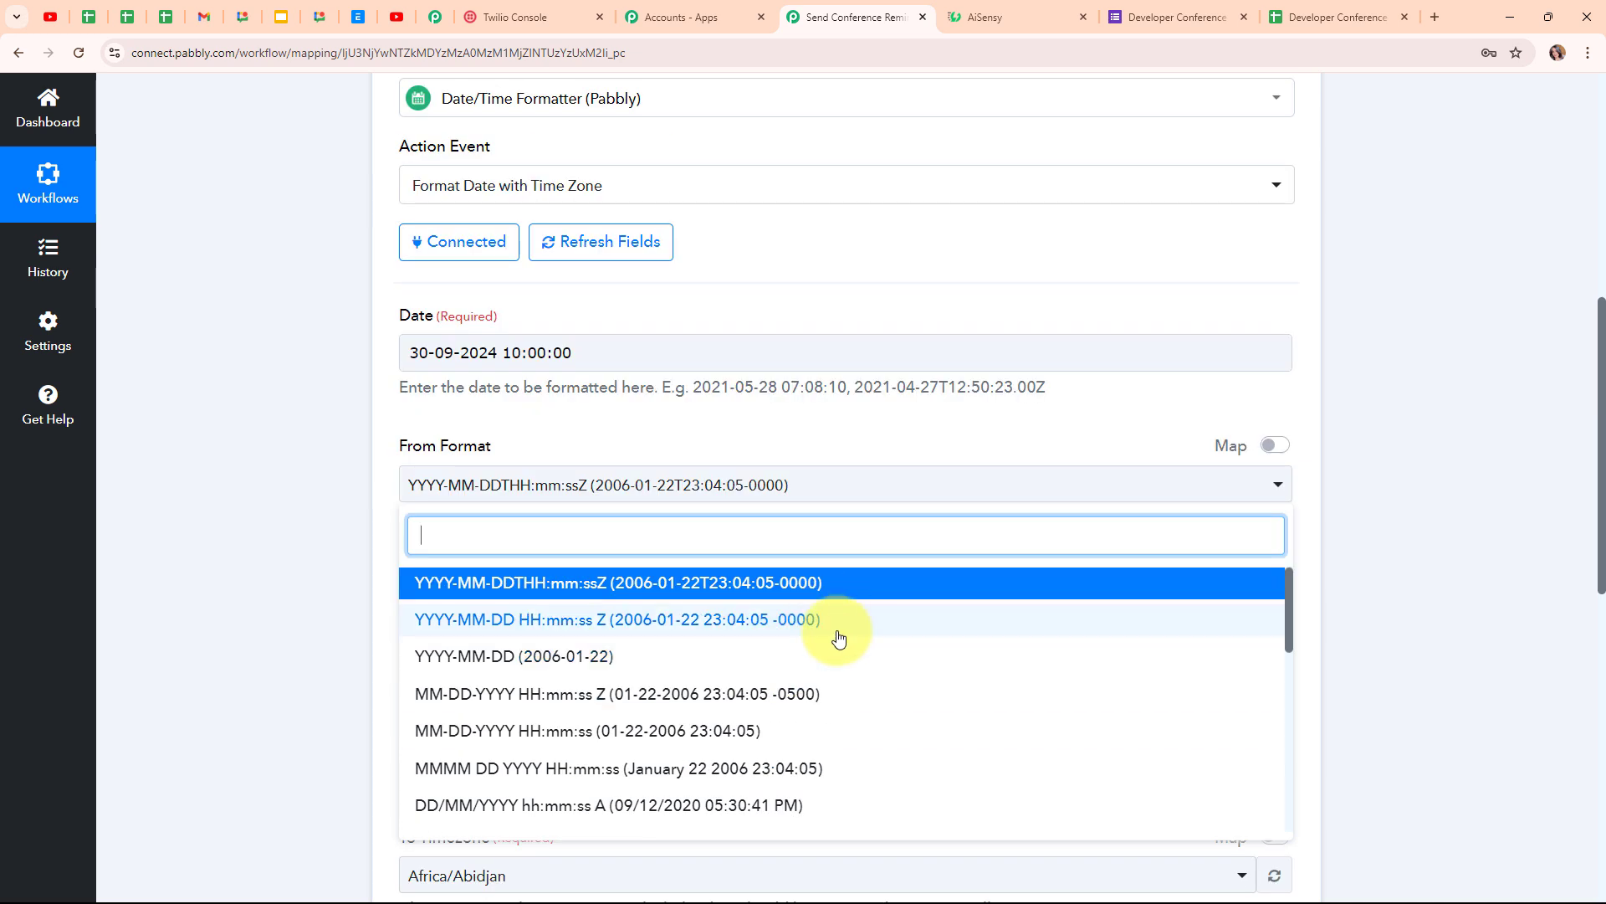
{"action": "scroll", "coordinate": [836, 636], "scroll_direction": "down", "scroll_amount": 5}
{"action": "scroll", "coordinate": [839, 640], "scroll_direction": "down", "scroll_amount": 1}
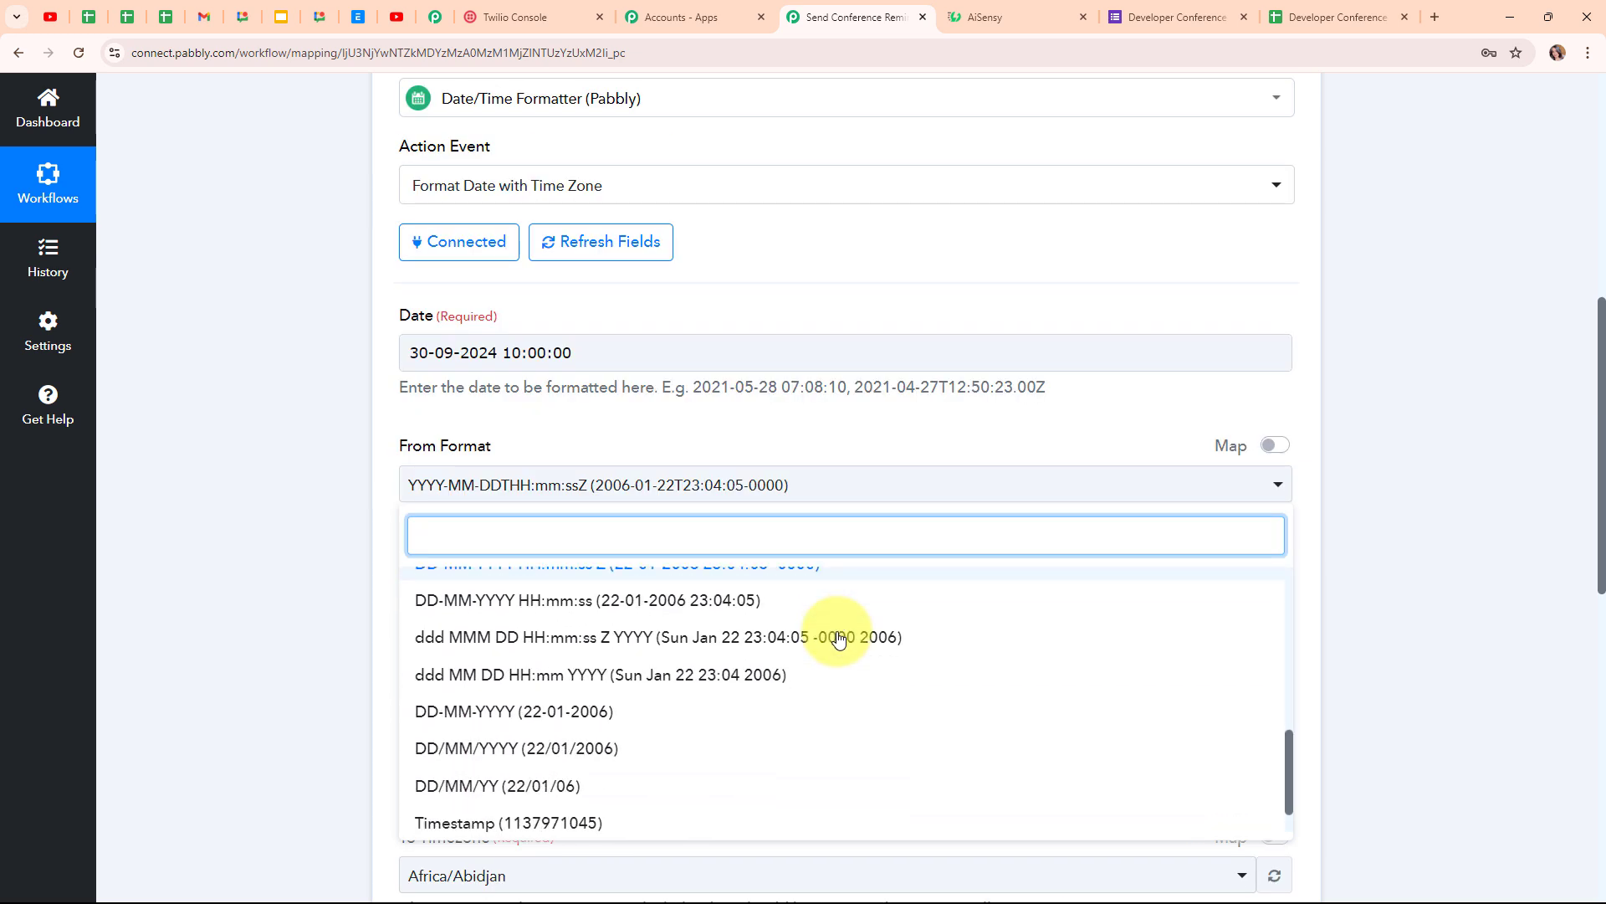
{"action": "left_click", "coordinate": [527, 607]}
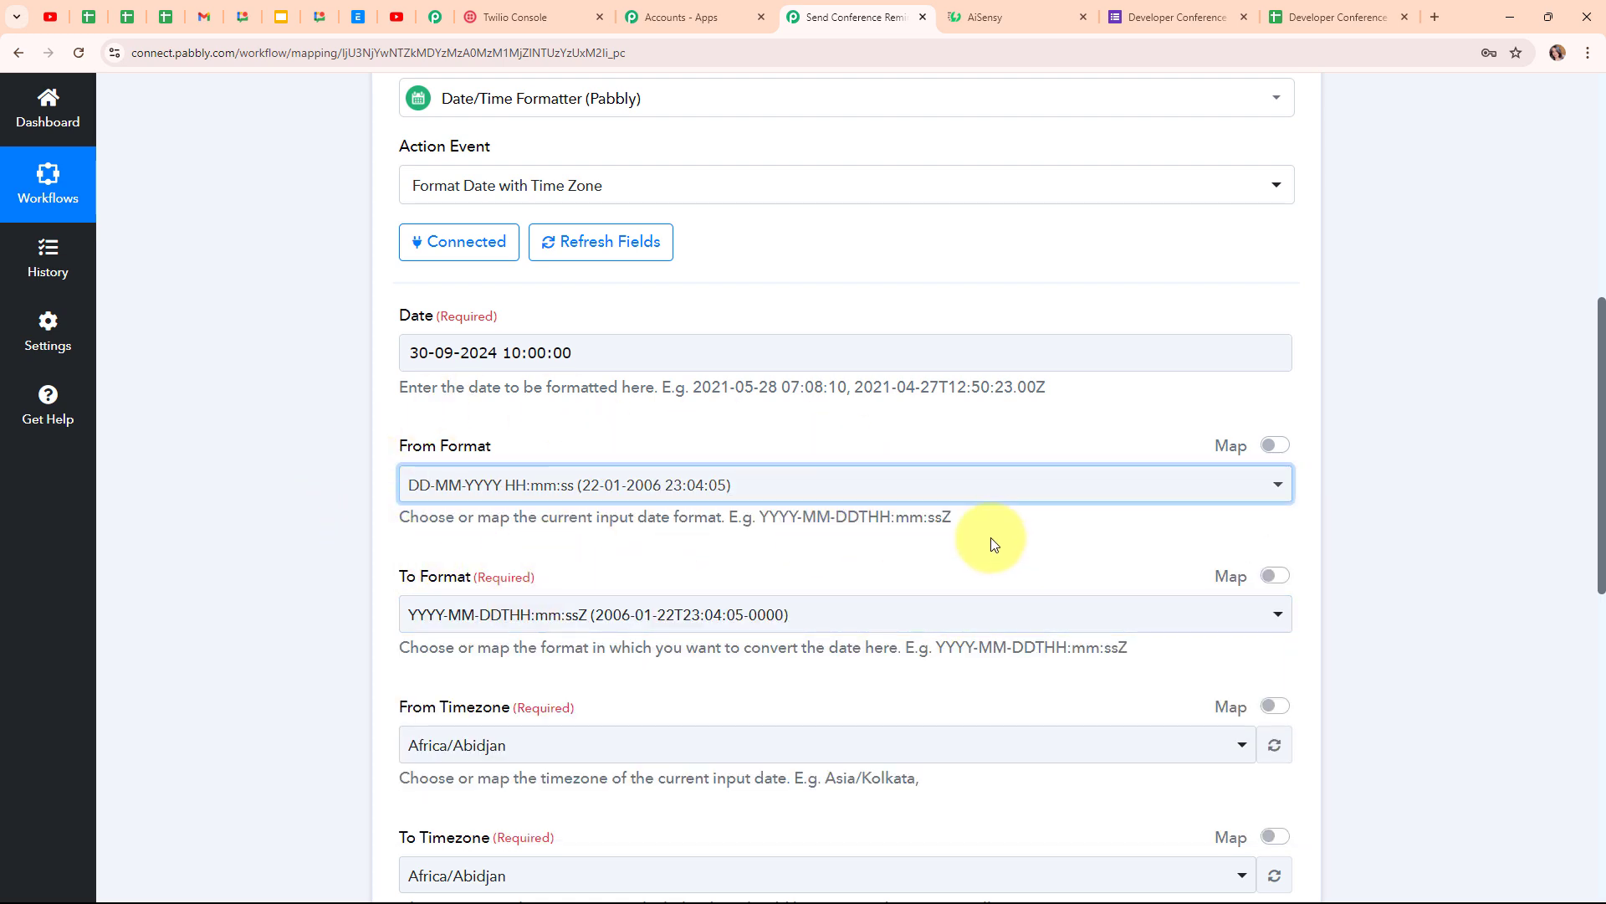
- Choose YYYY-MM-DDTHH:mm:ssZ as the Date/Time Formatter's To Format
{"action": "scroll", "coordinate": [990, 544], "scroll_direction": "down", "scroll_amount": 2}
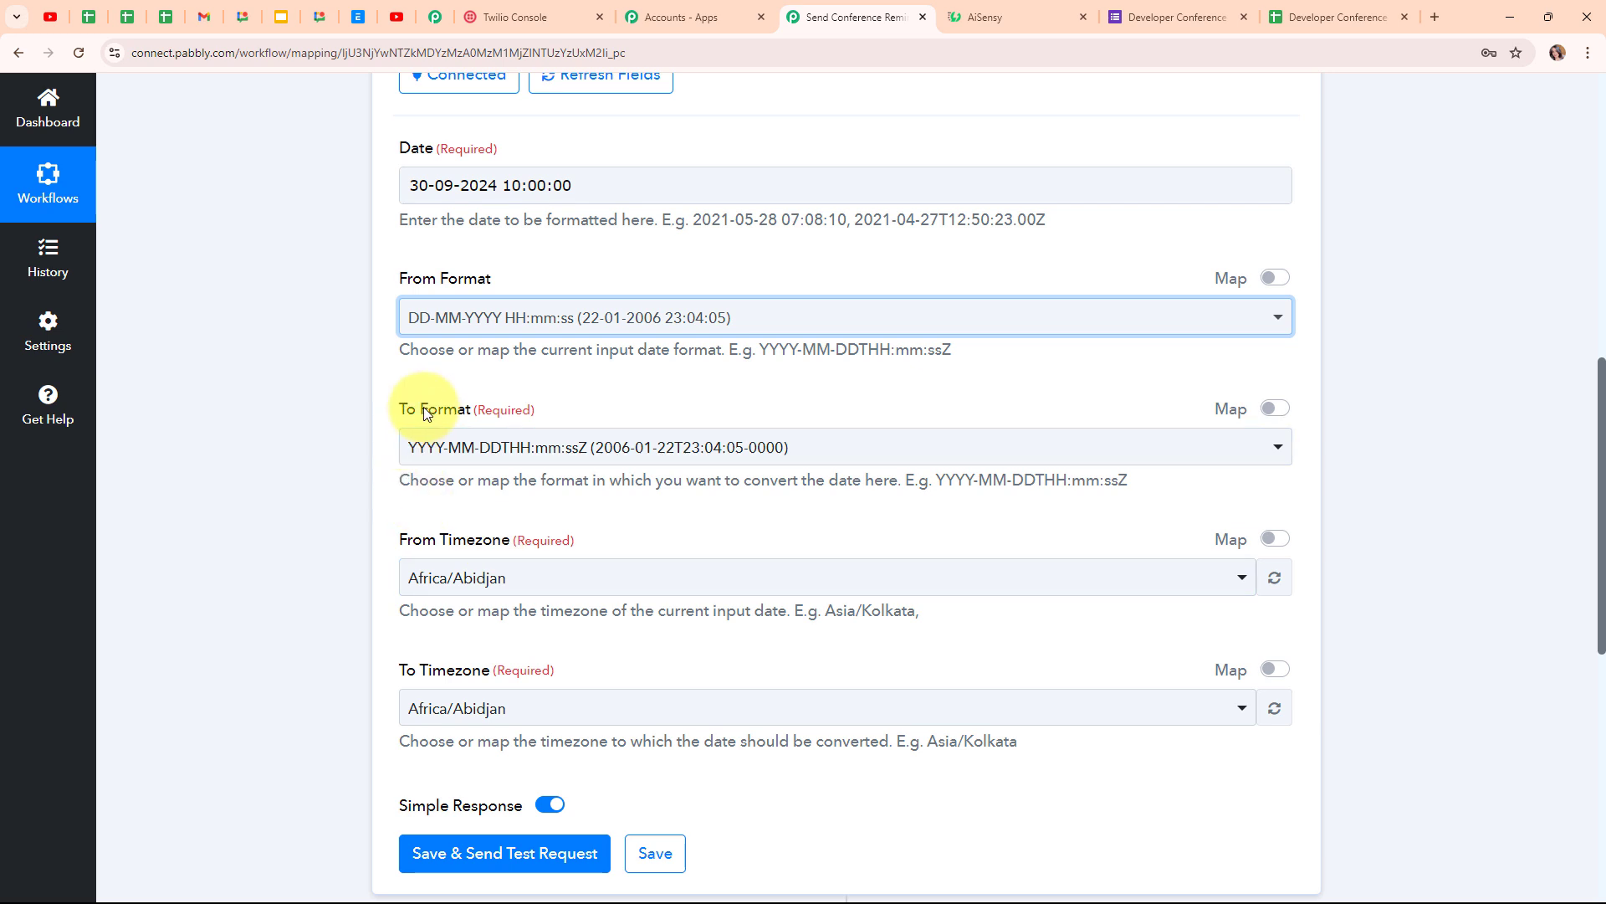
{"action": "left_click", "coordinate": [730, 456]}
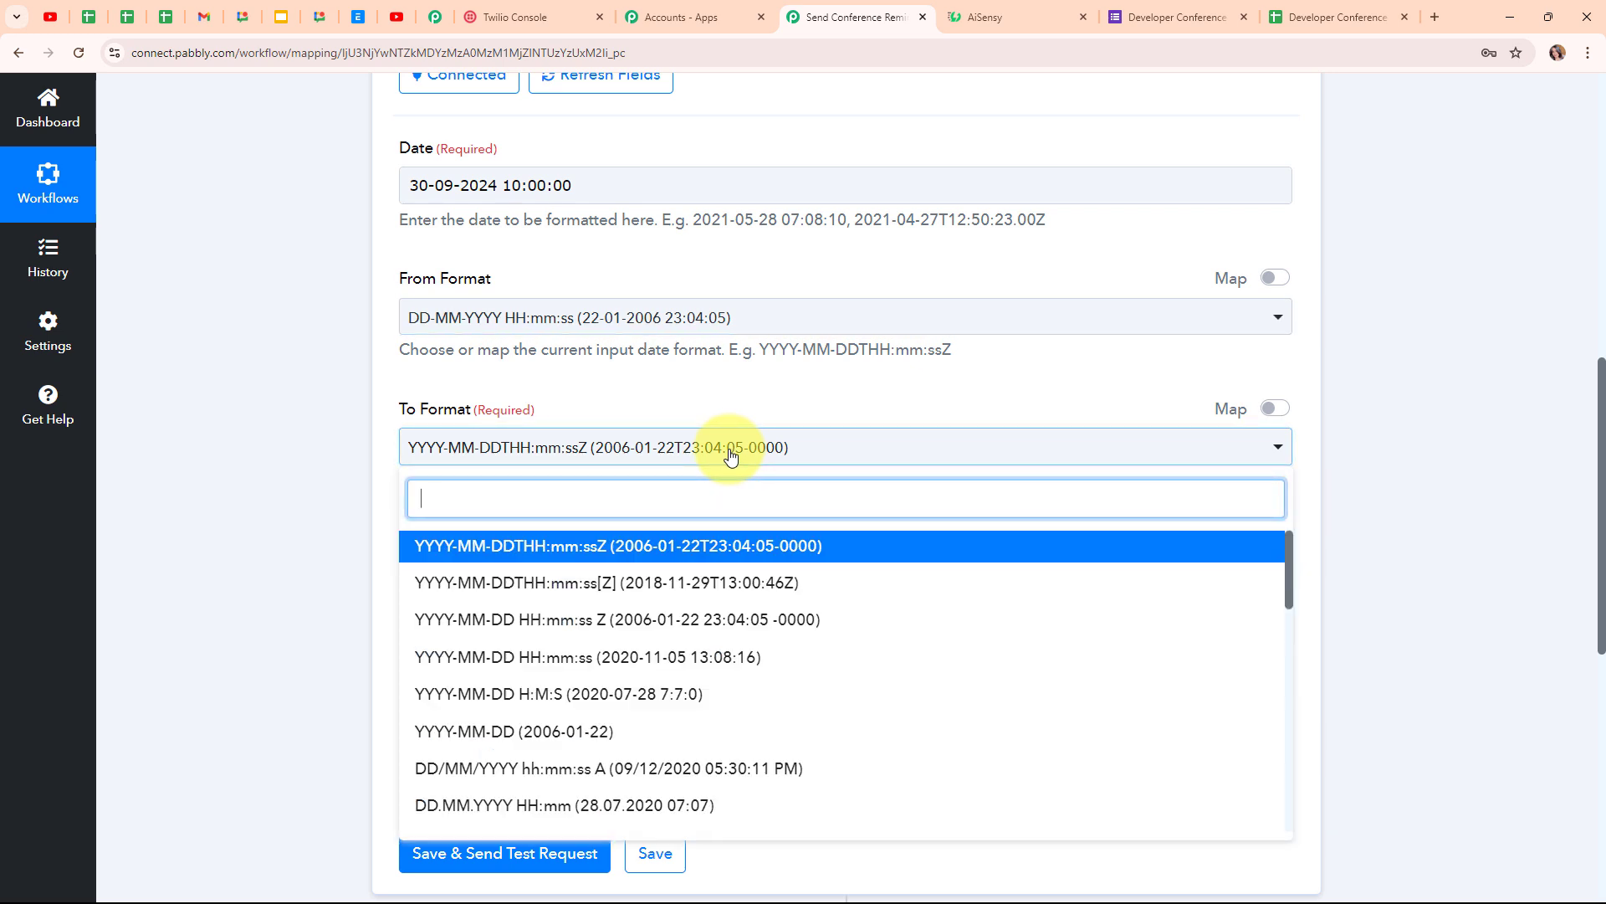
{"action": "scroll", "coordinate": [730, 456], "scroll_direction": "down", "scroll_amount": 1}
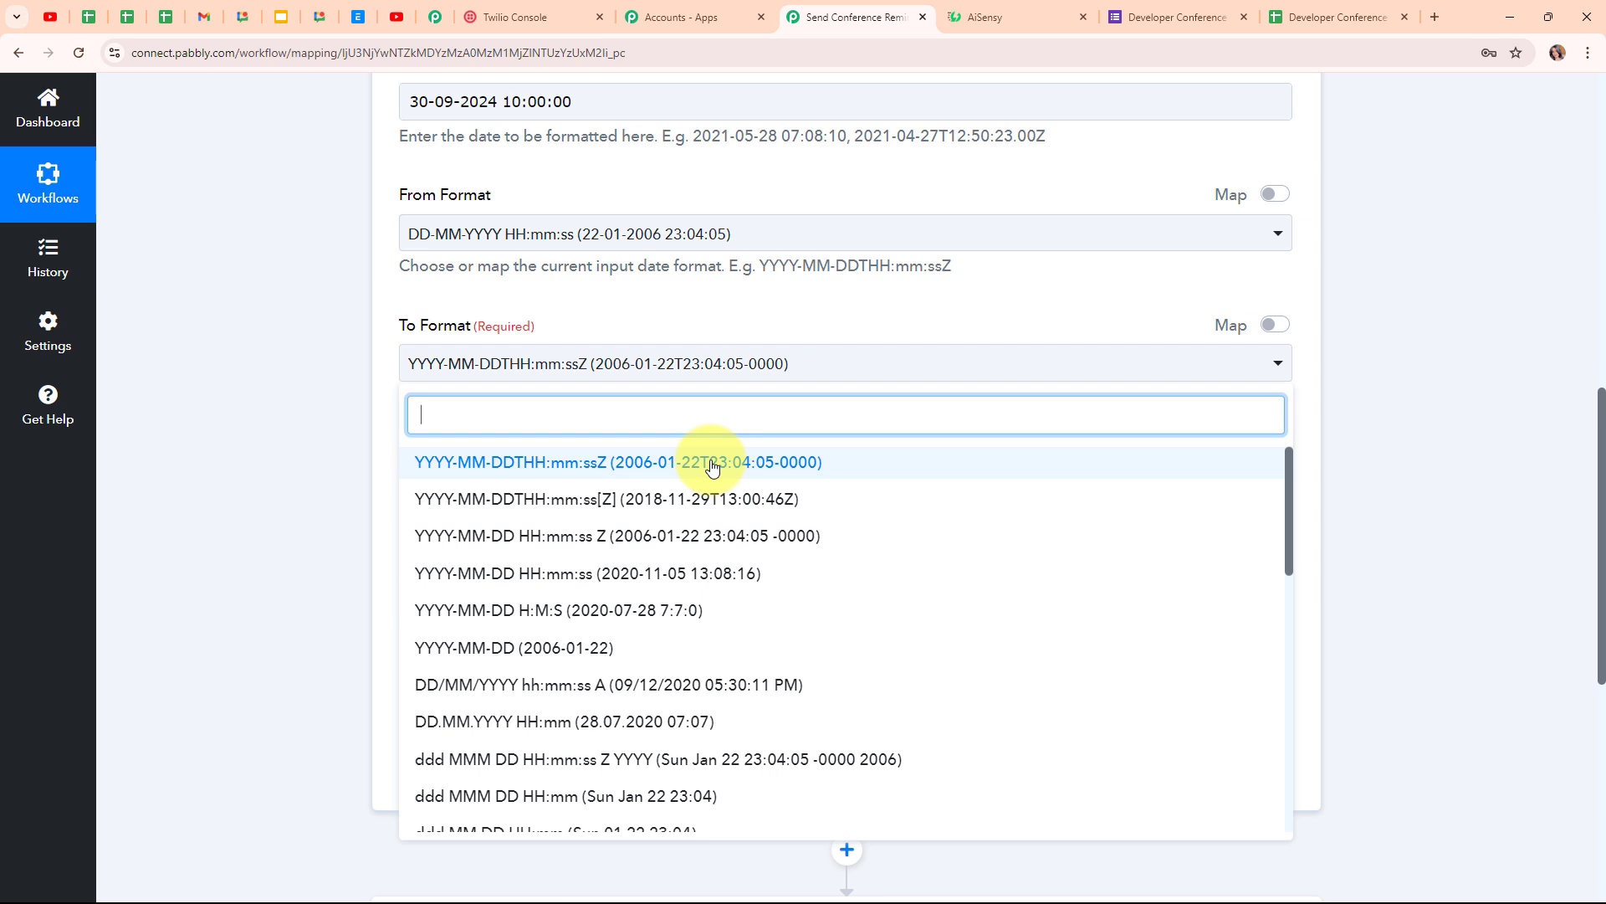
{"action": "left_click", "coordinate": [712, 466]}
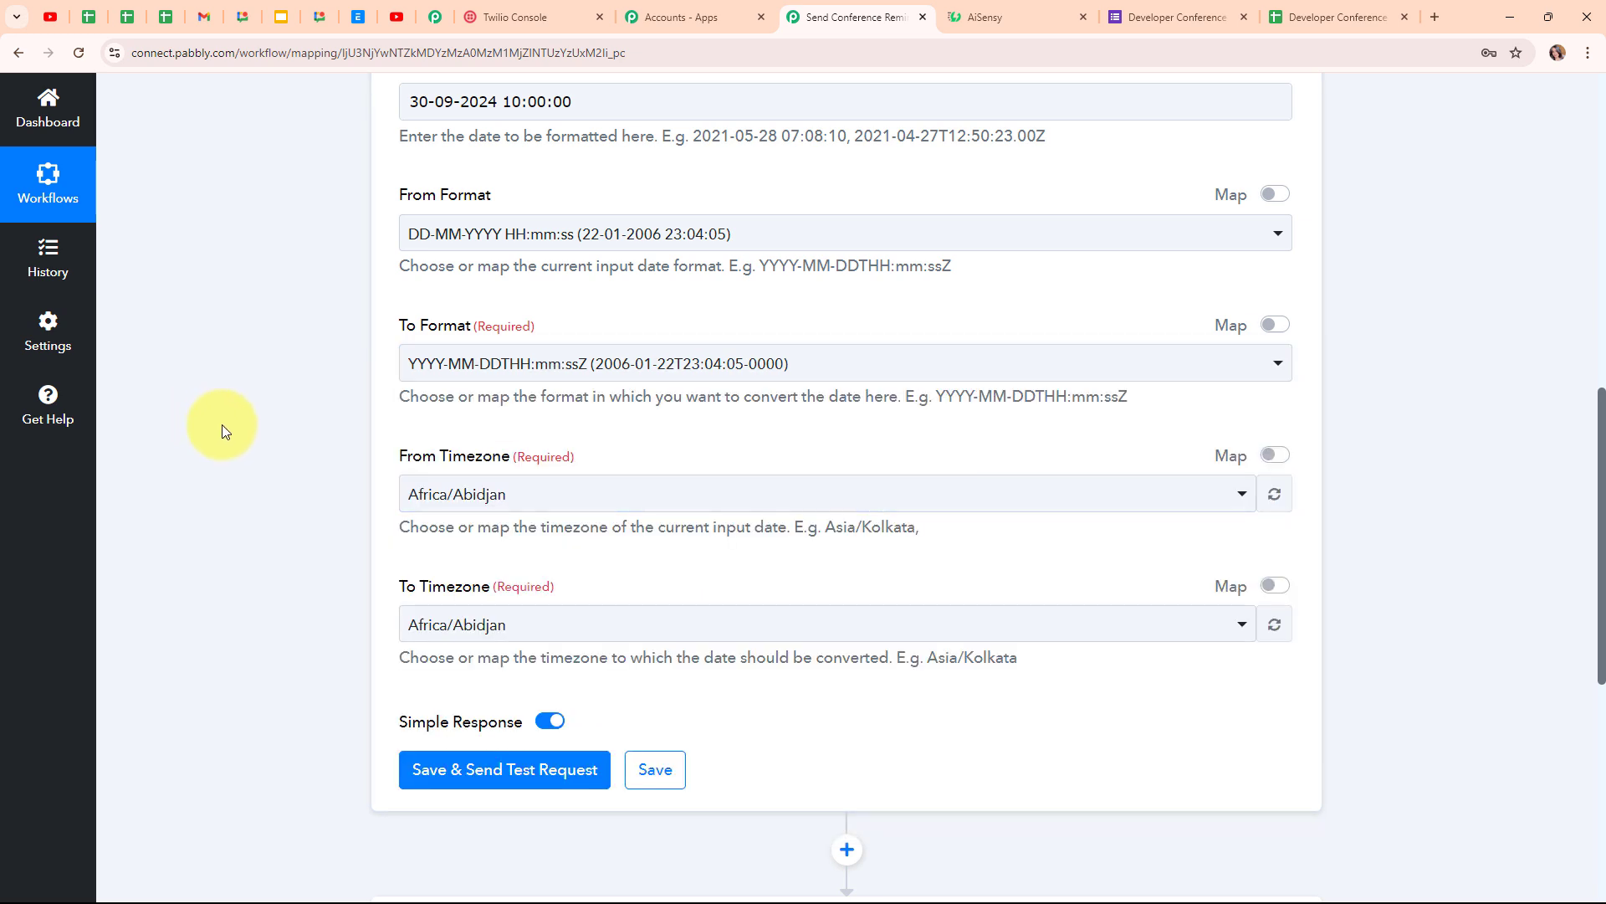
- Set the Date/Time Formatter's From Timezone to Asia/Kolkata and its To Timezone to Etc/UTC
{"action": "scroll", "coordinate": [636, 414], "scroll_direction": "down", "scroll_amount": 2}
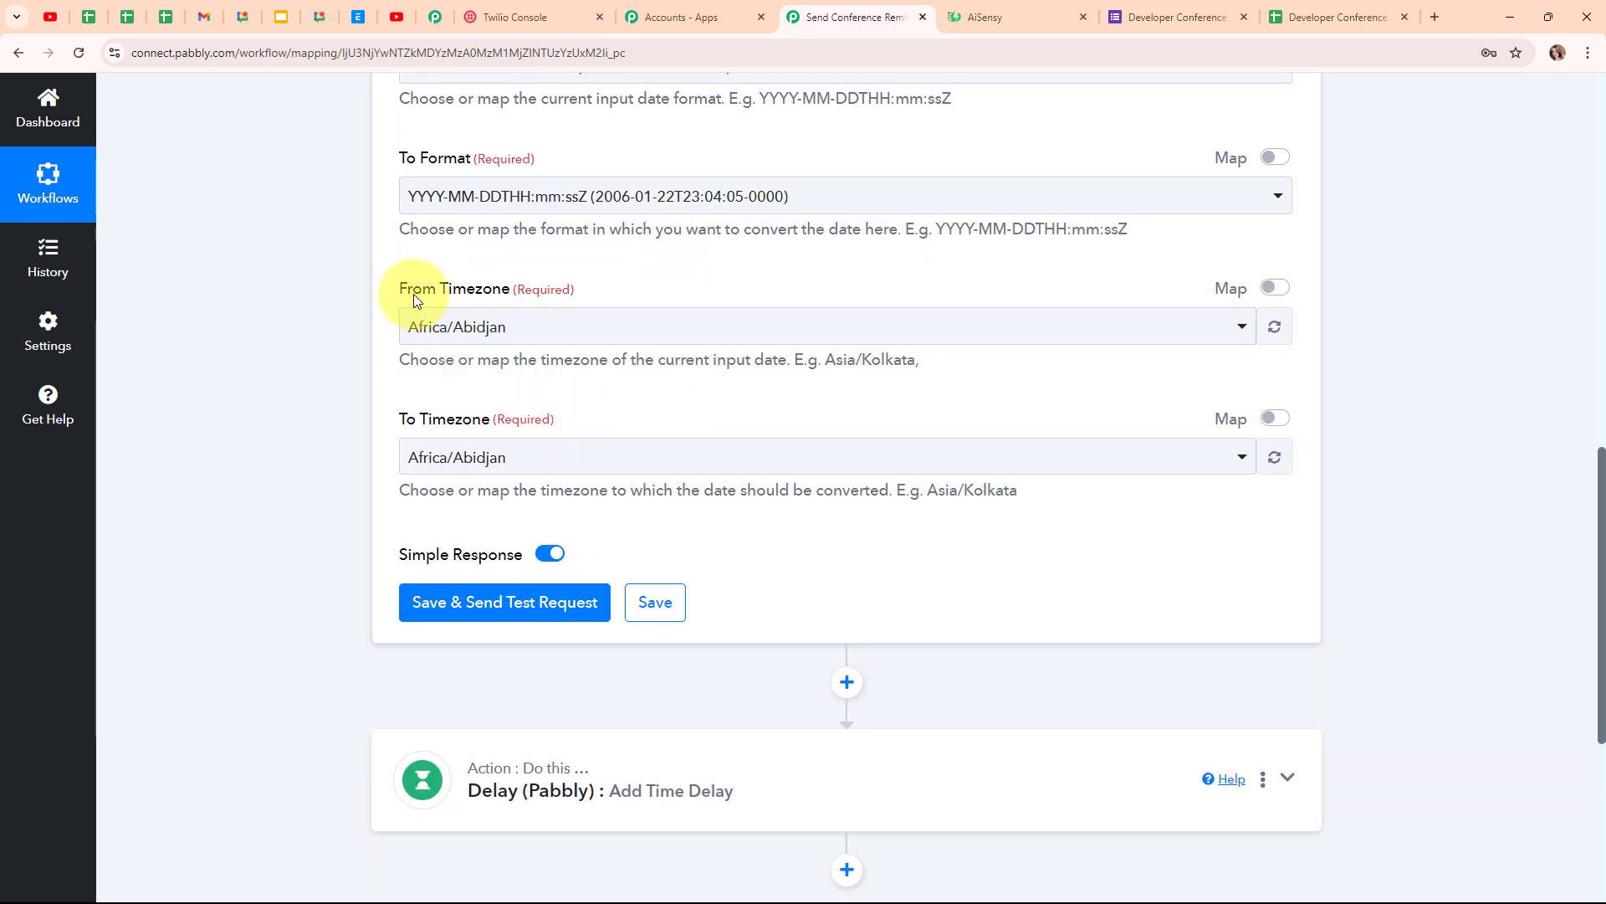
{"action": "left_click", "coordinate": [514, 327]}
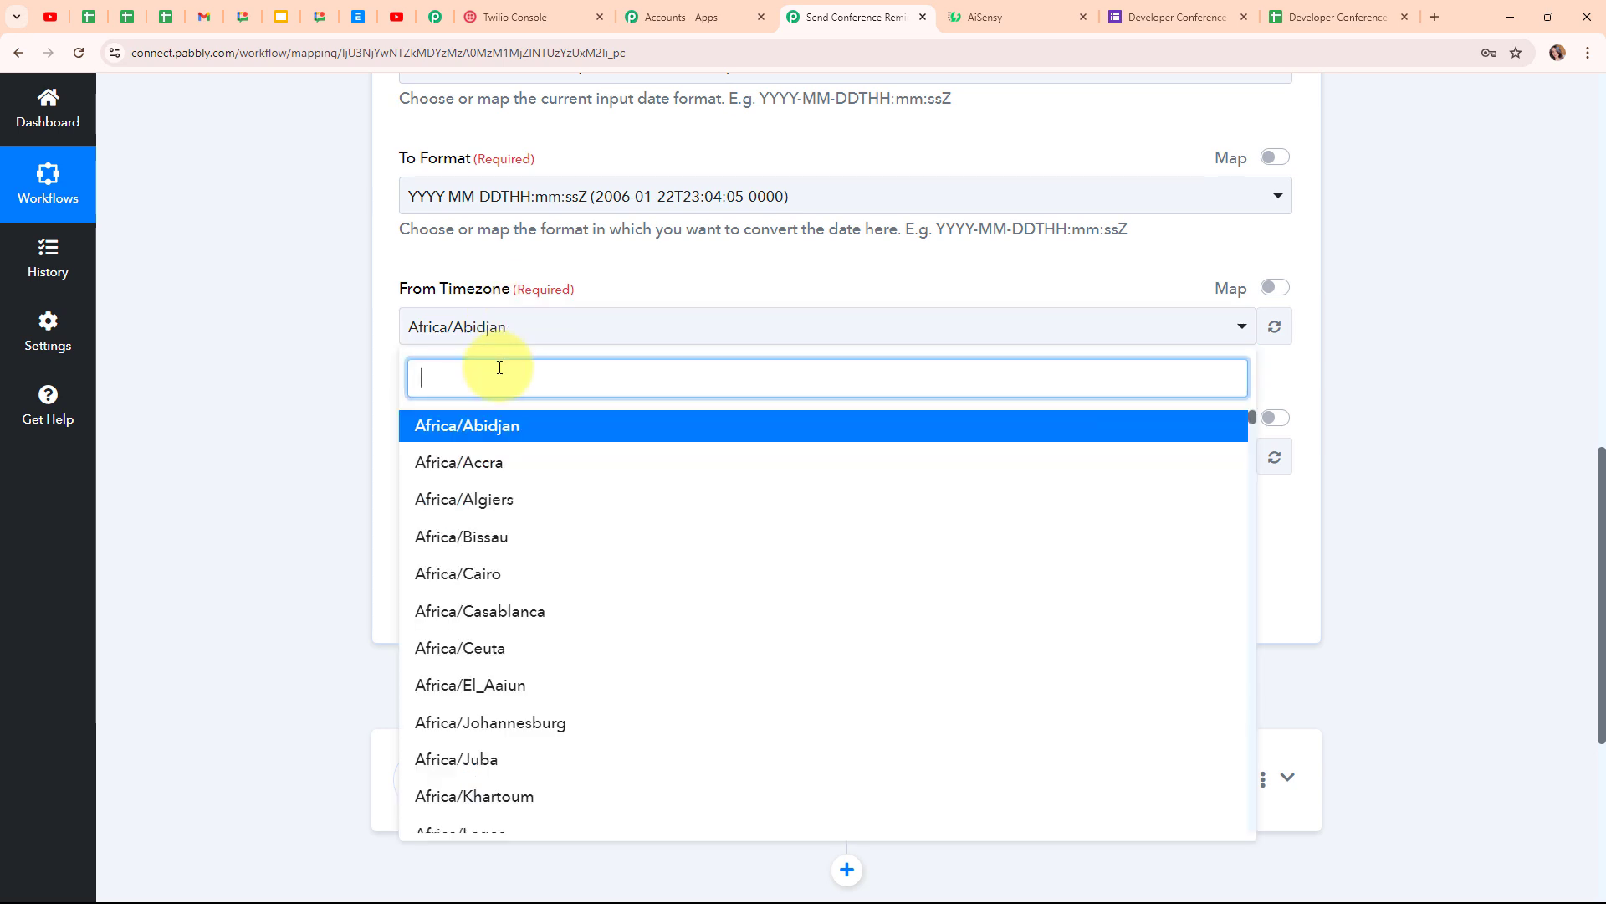
{"action": "type", "text": "Asi"}
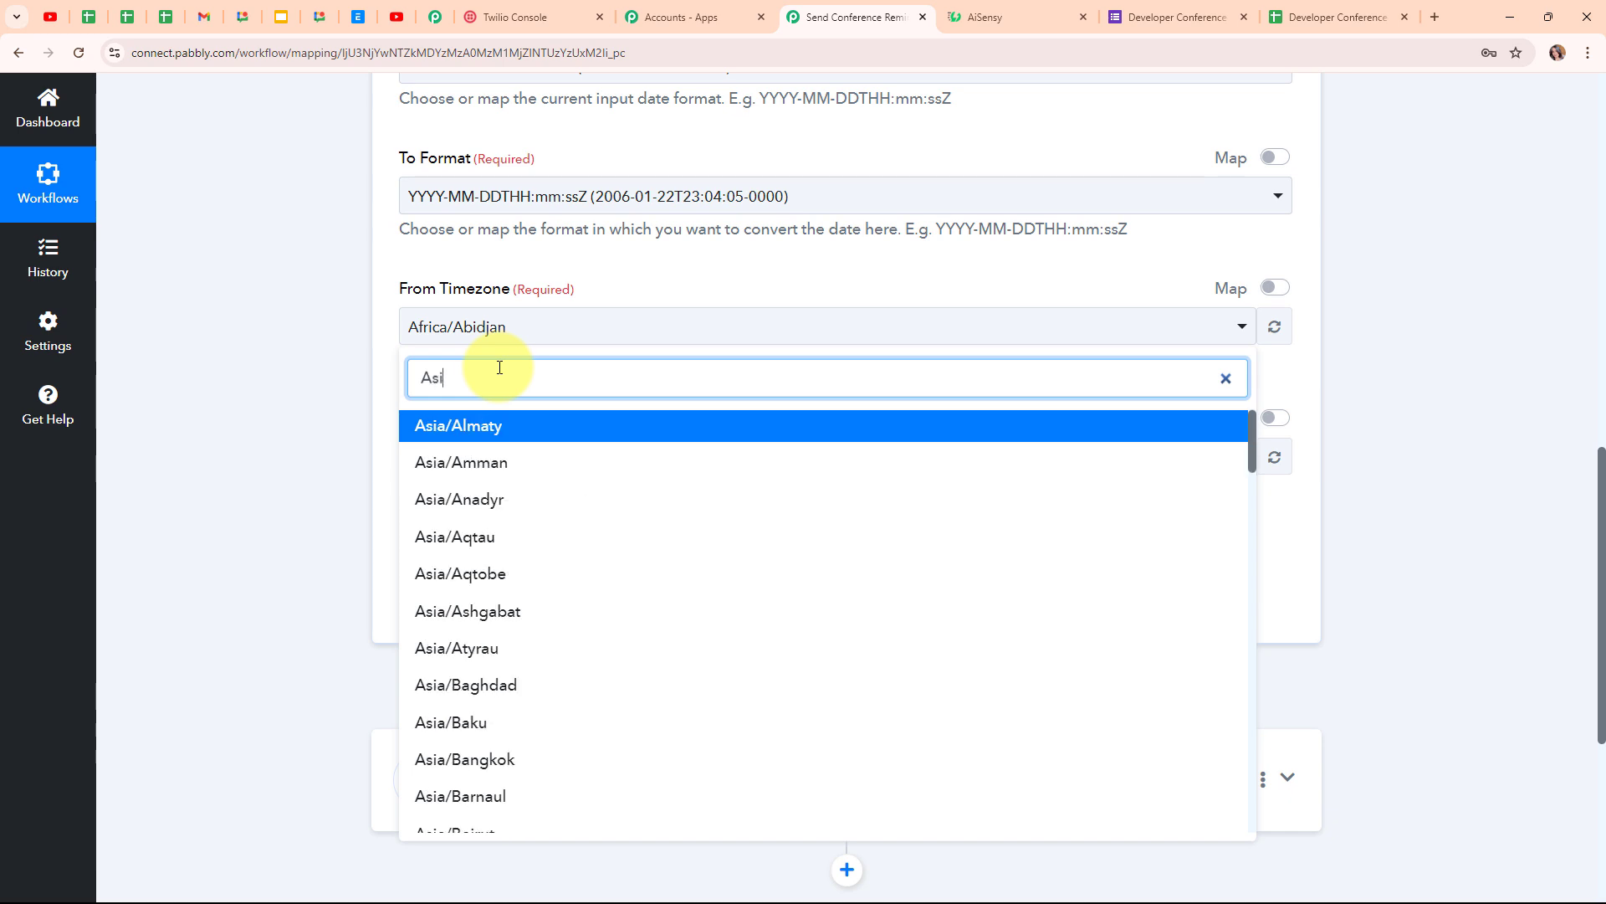
{"action": "type", "text": "a/Kolk"}
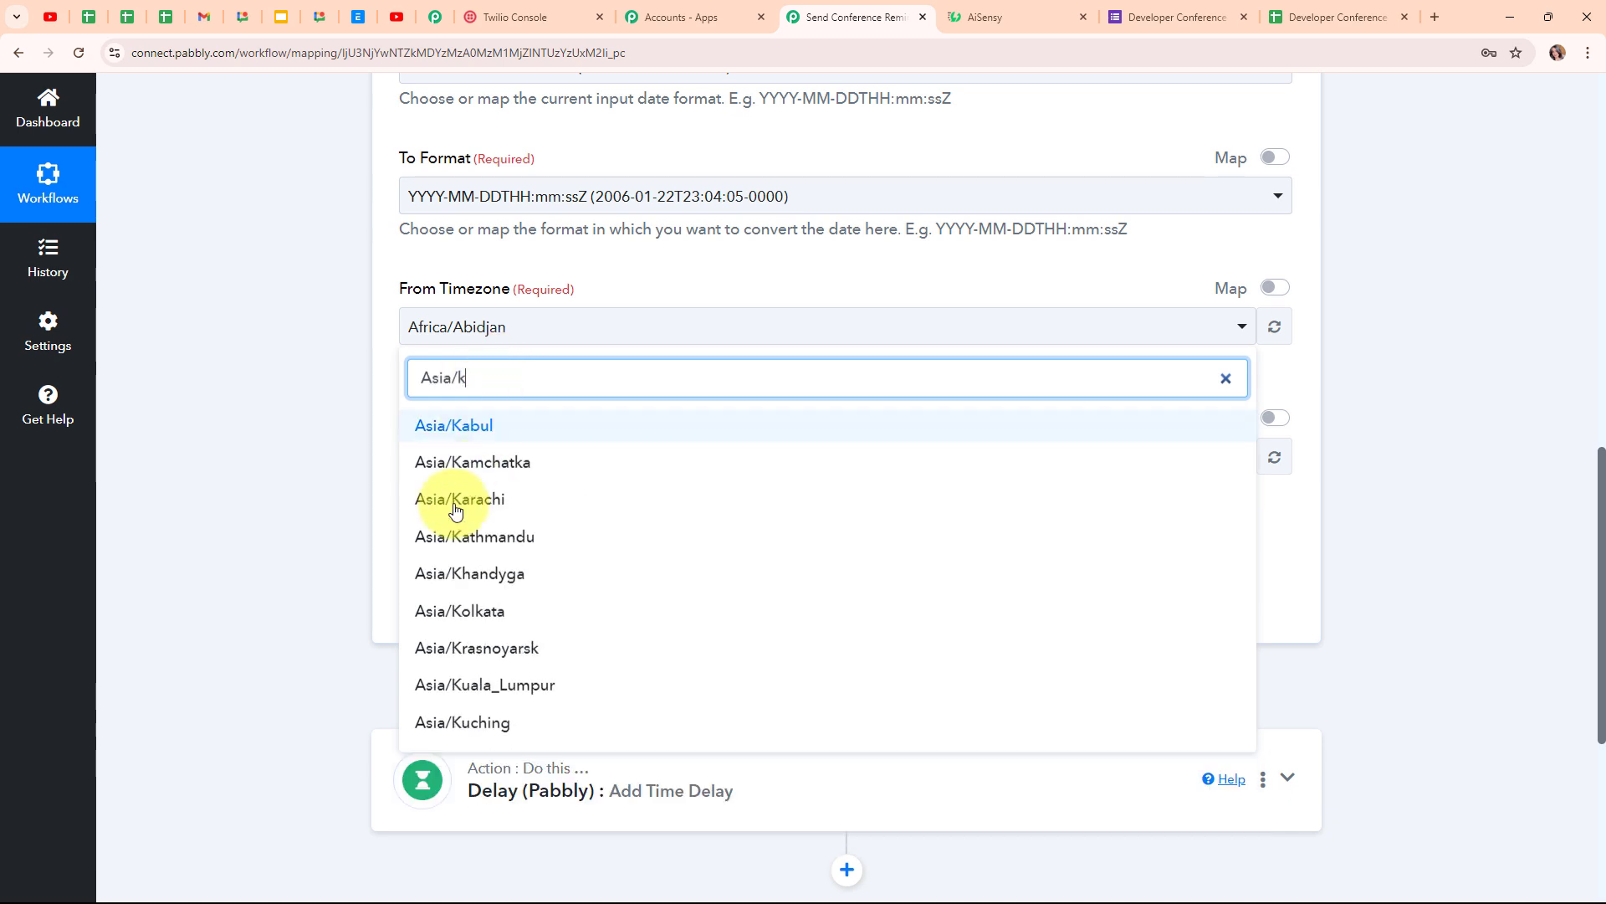
{"action": "left_click", "coordinate": [444, 610]}
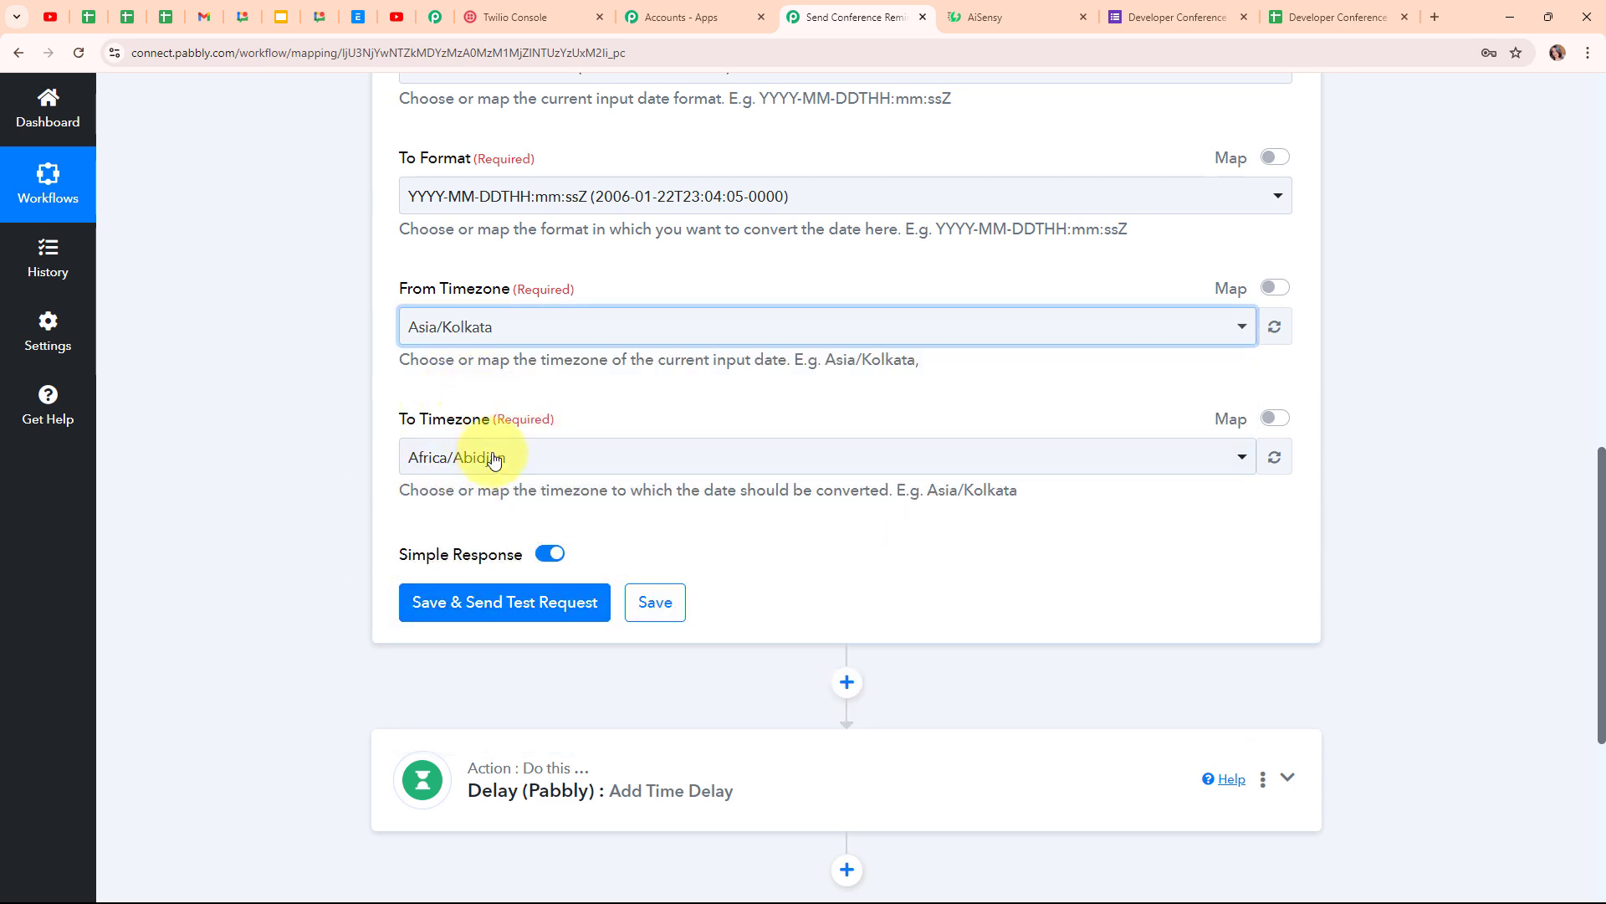
{"action": "left_click", "coordinate": [469, 460]}
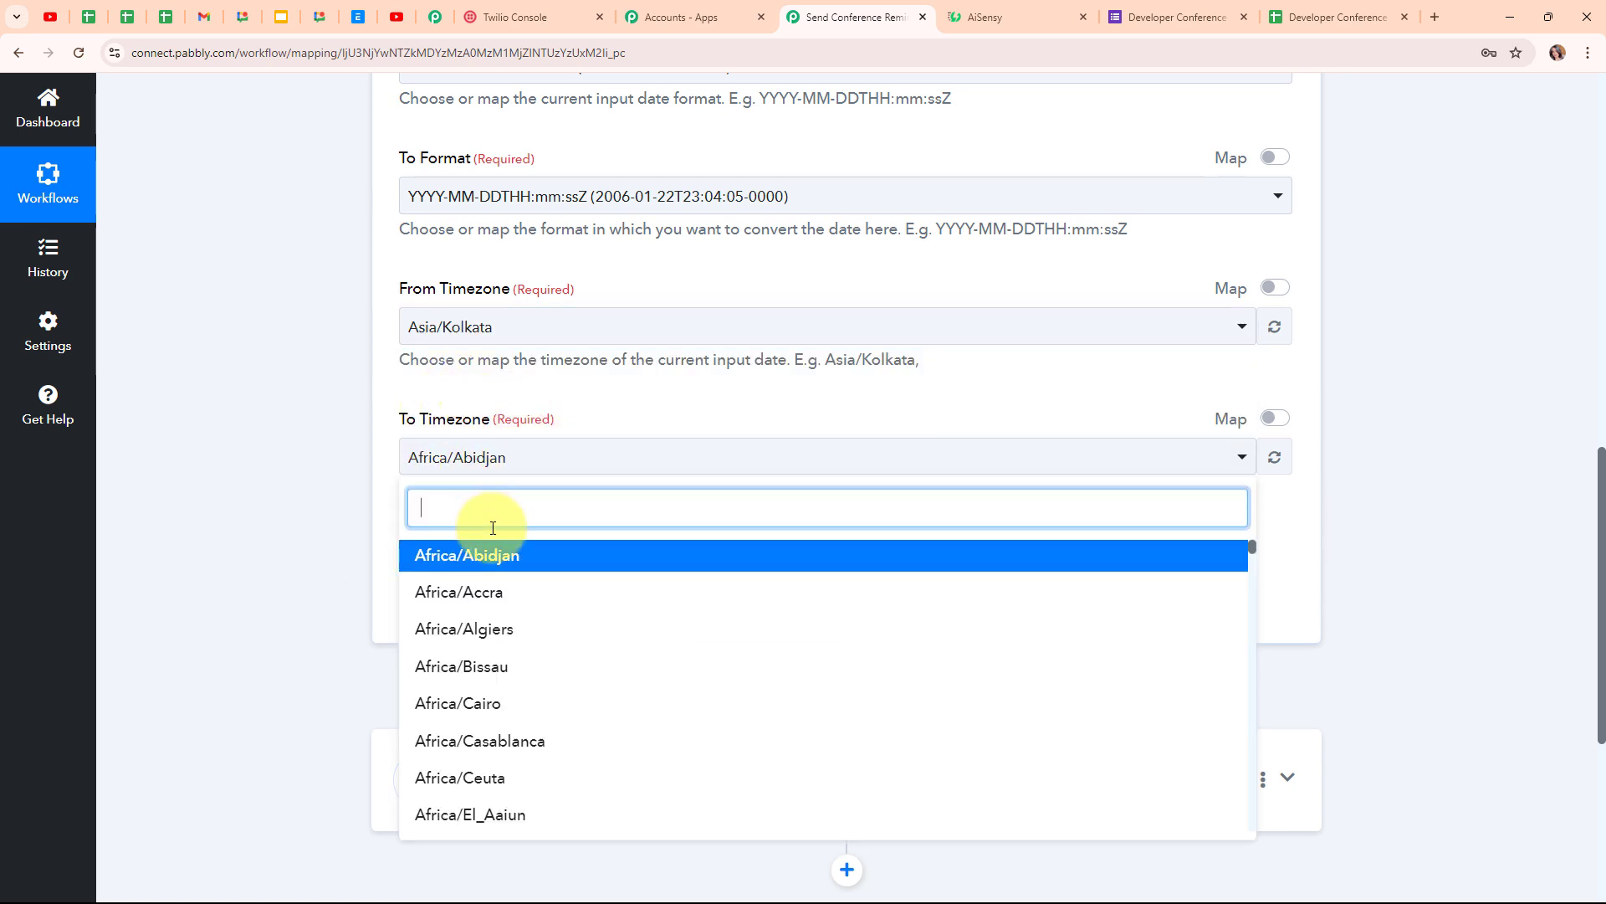
{"action": "type", "text": "utc"}
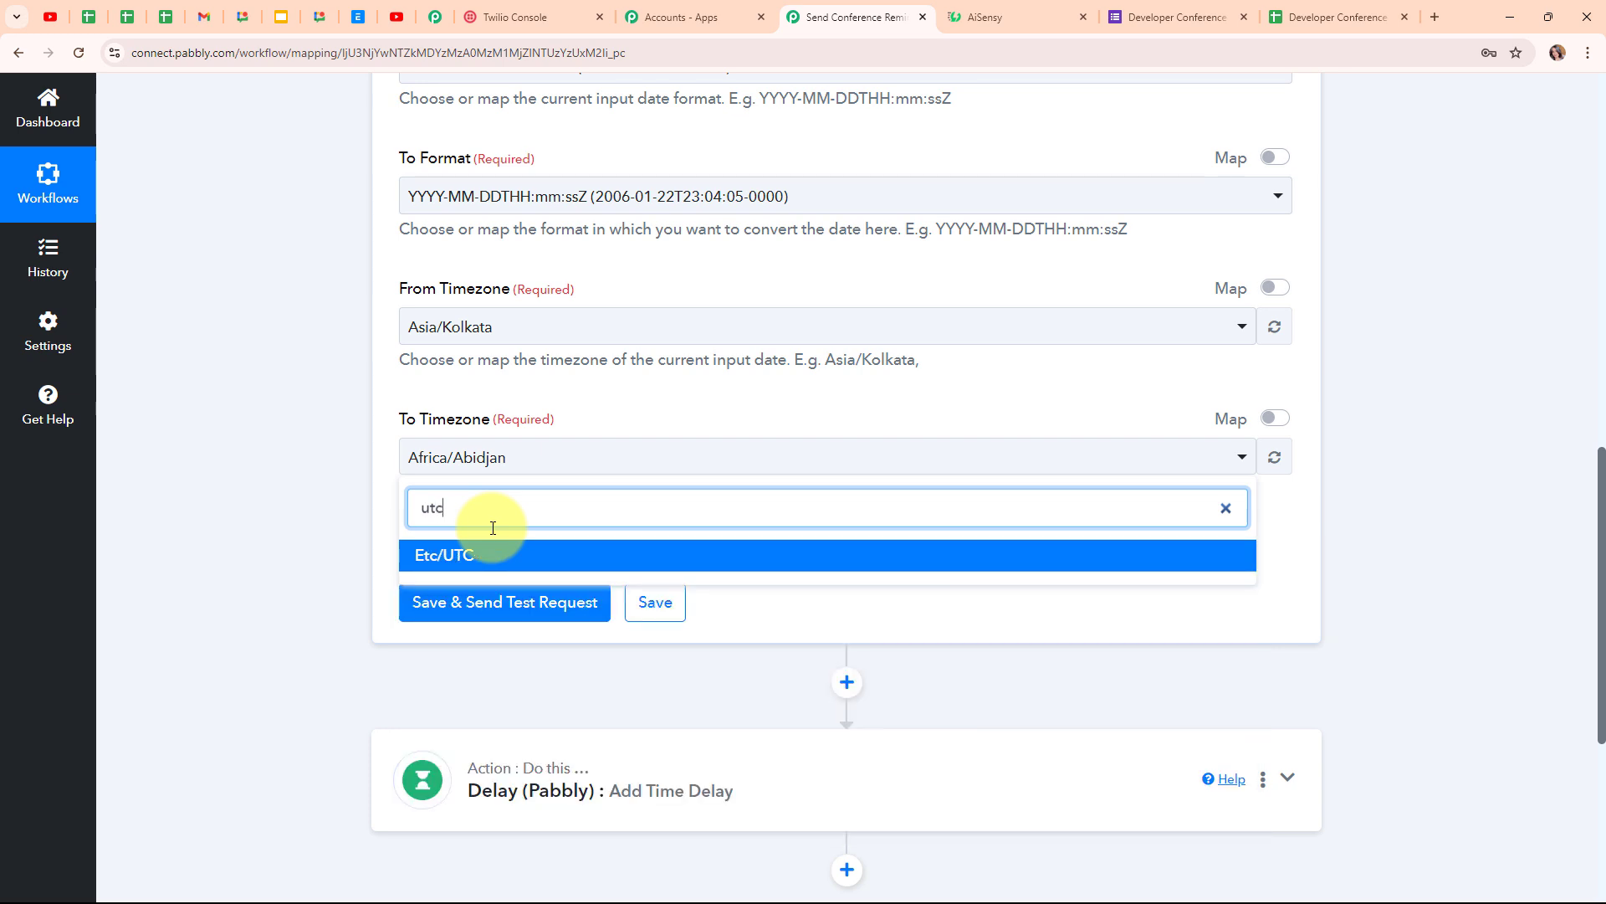
{"action": "left_click", "coordinate": [488, 551]}
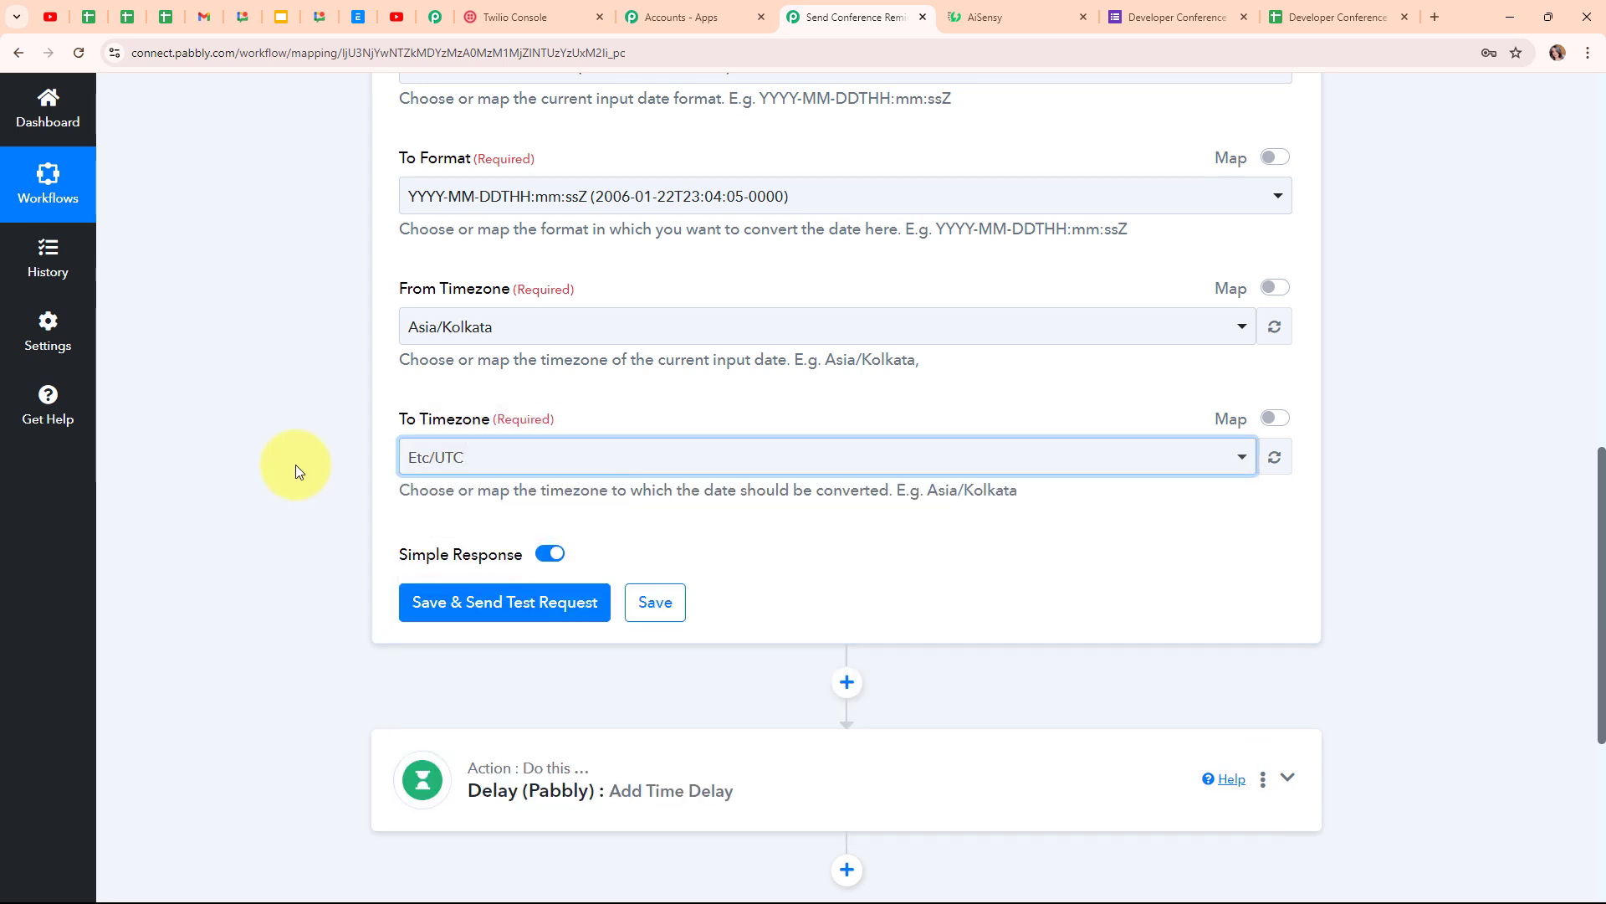
- Save the Date/Time Formatter step, send a test request, and check the converted date in the response
{"action": "scroll", "coordinate": [892, 391], "scroll_direction": "up", "scroll_amount": 5}
{"action": "scroll", "coordinate": [892, 390], "scroll_direction": "down", "scroll_amount": 8}
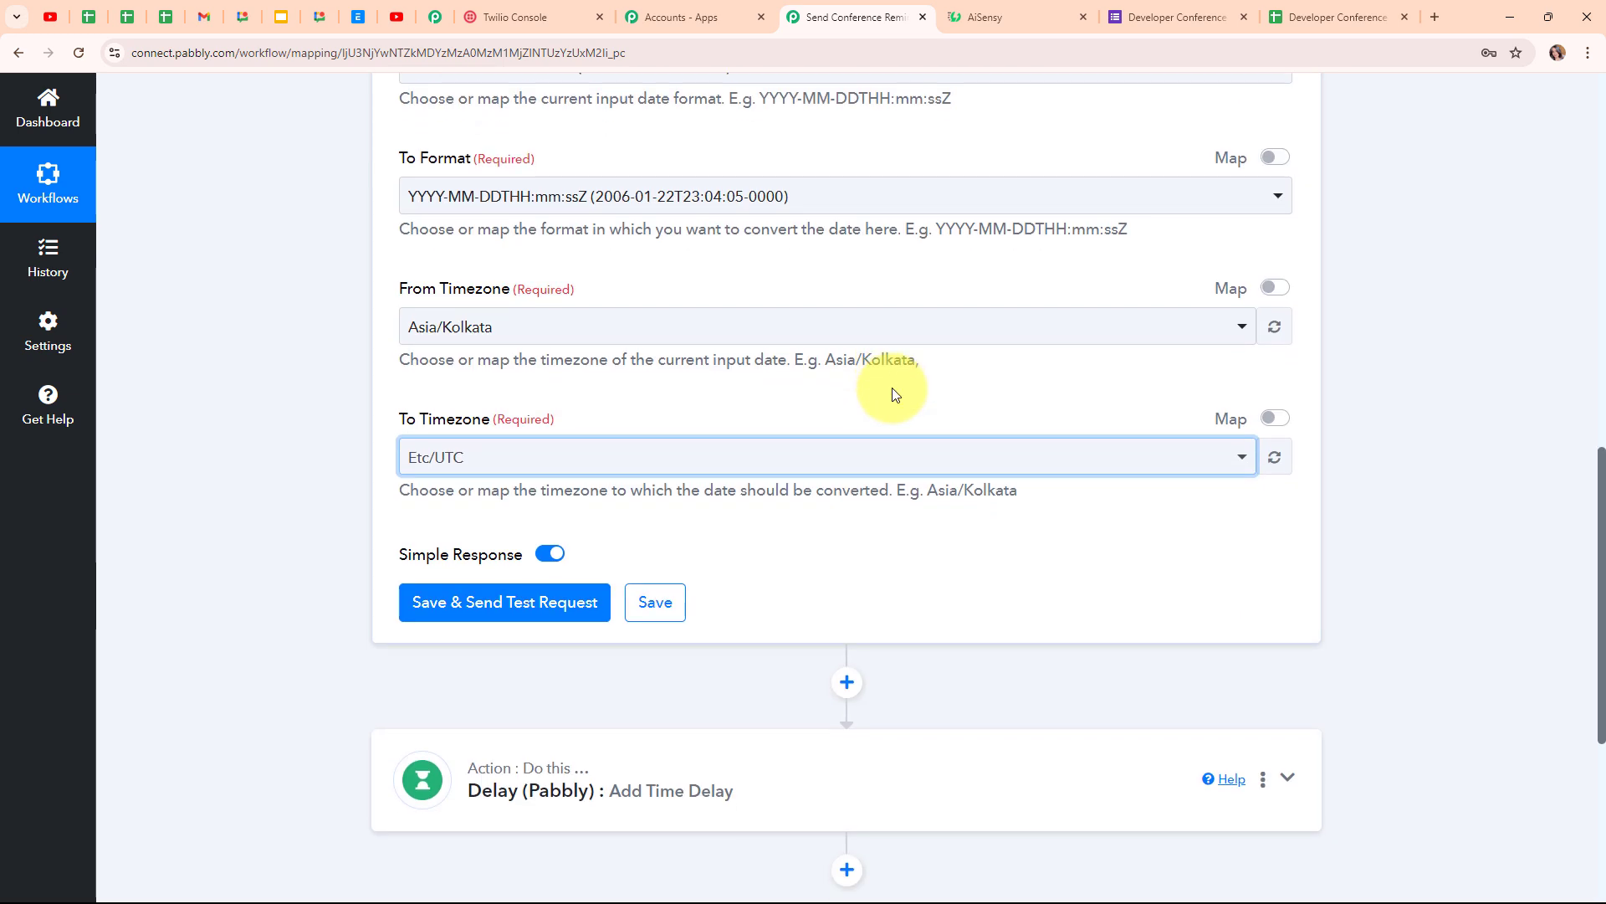
{"action": "left_click", "coordinate": [453, 355]}
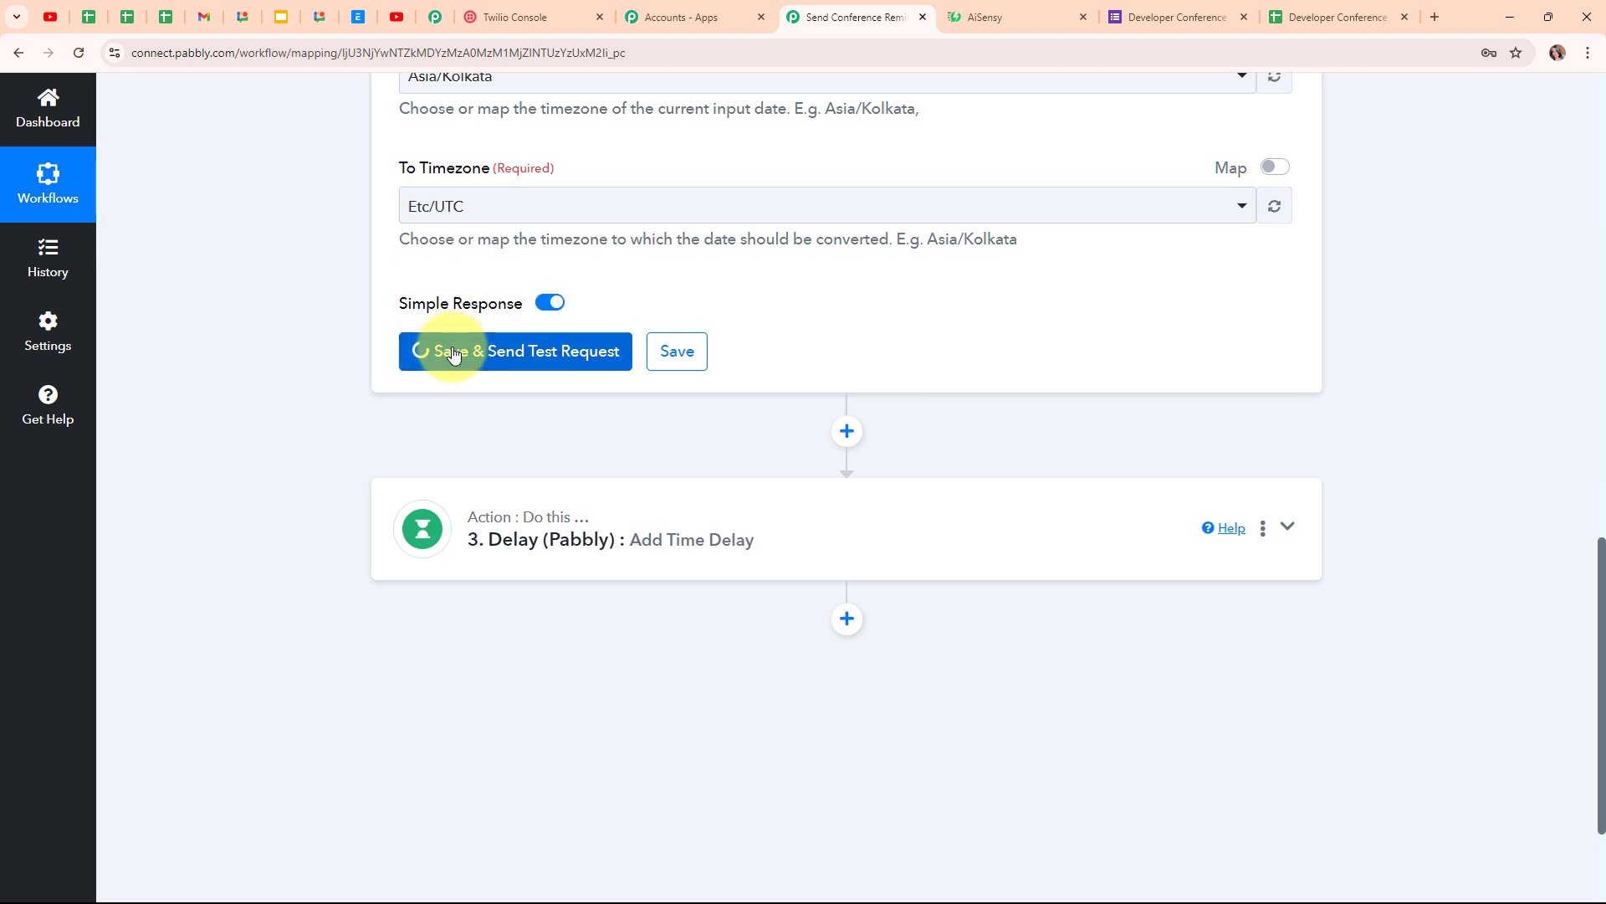
{"action": "left_click", "coordinate": [452, 354]}
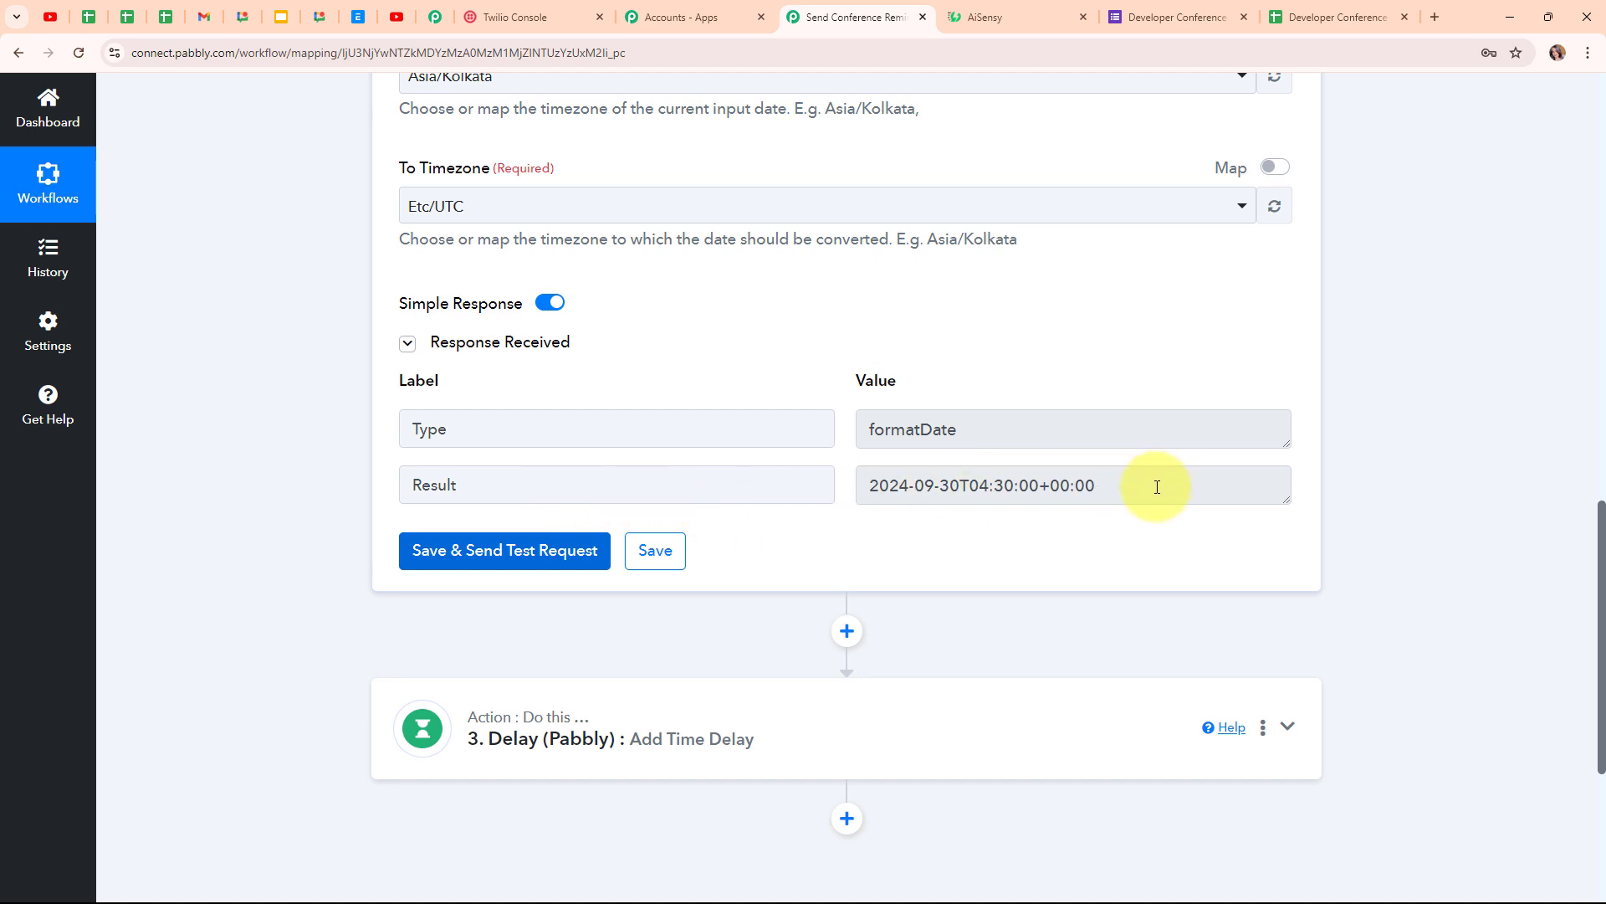
{"action": "left_click", "coordinate": [1076, 491]}
{"action": "left_click_drag", "start_coordinate": [1077, 491], "coordinate": [868, 493]}
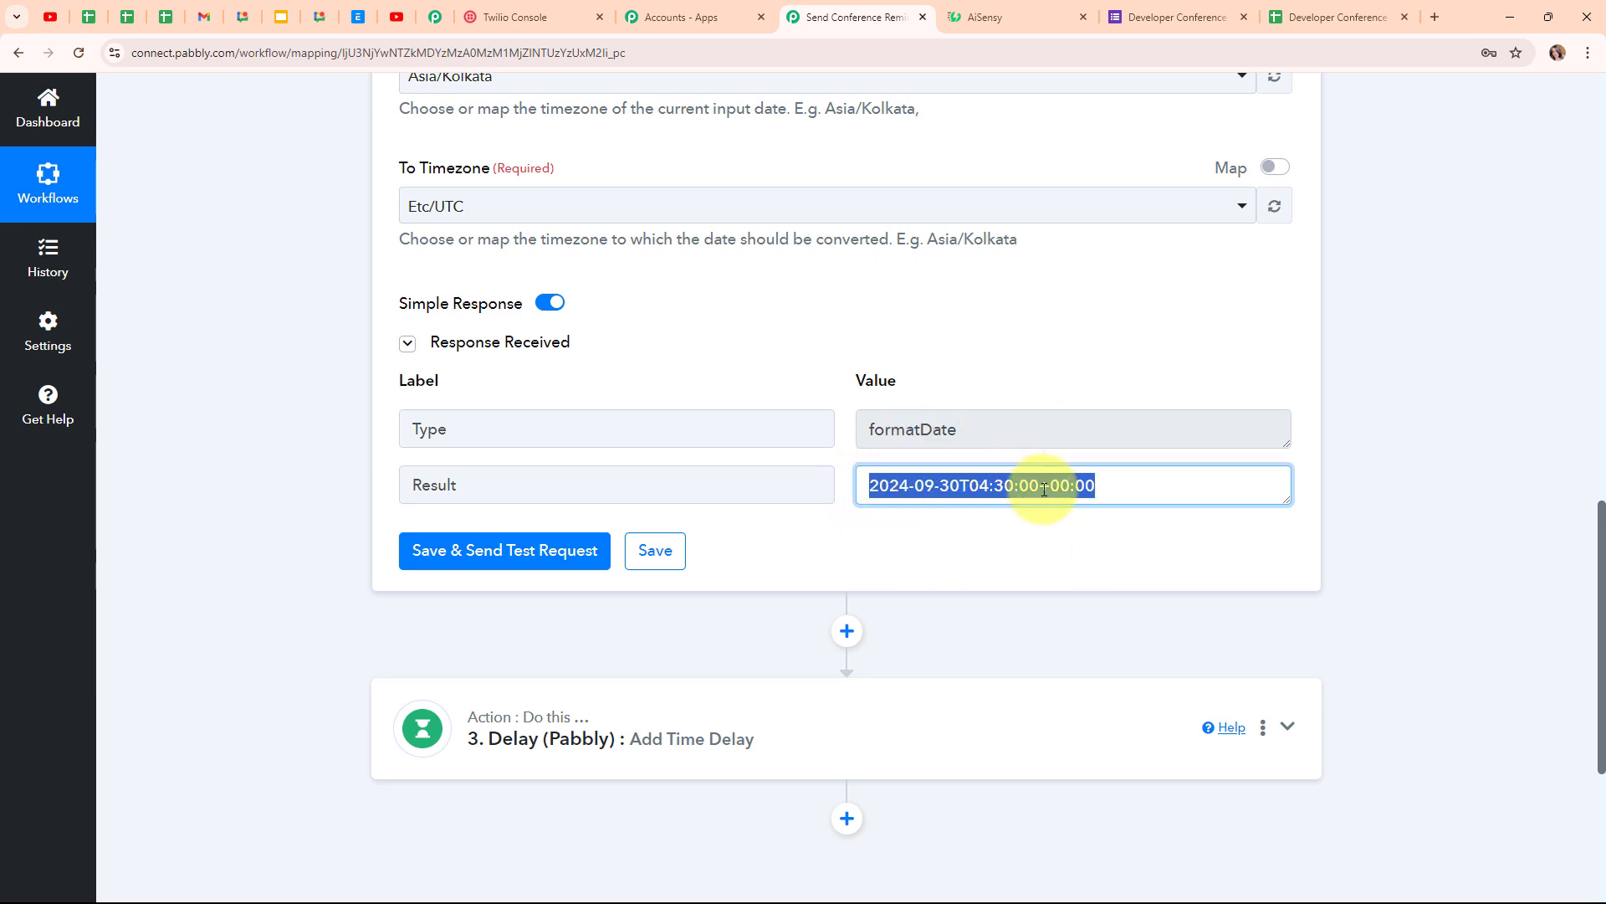
{"action": "left_click", "coordinate": [816, 535]}
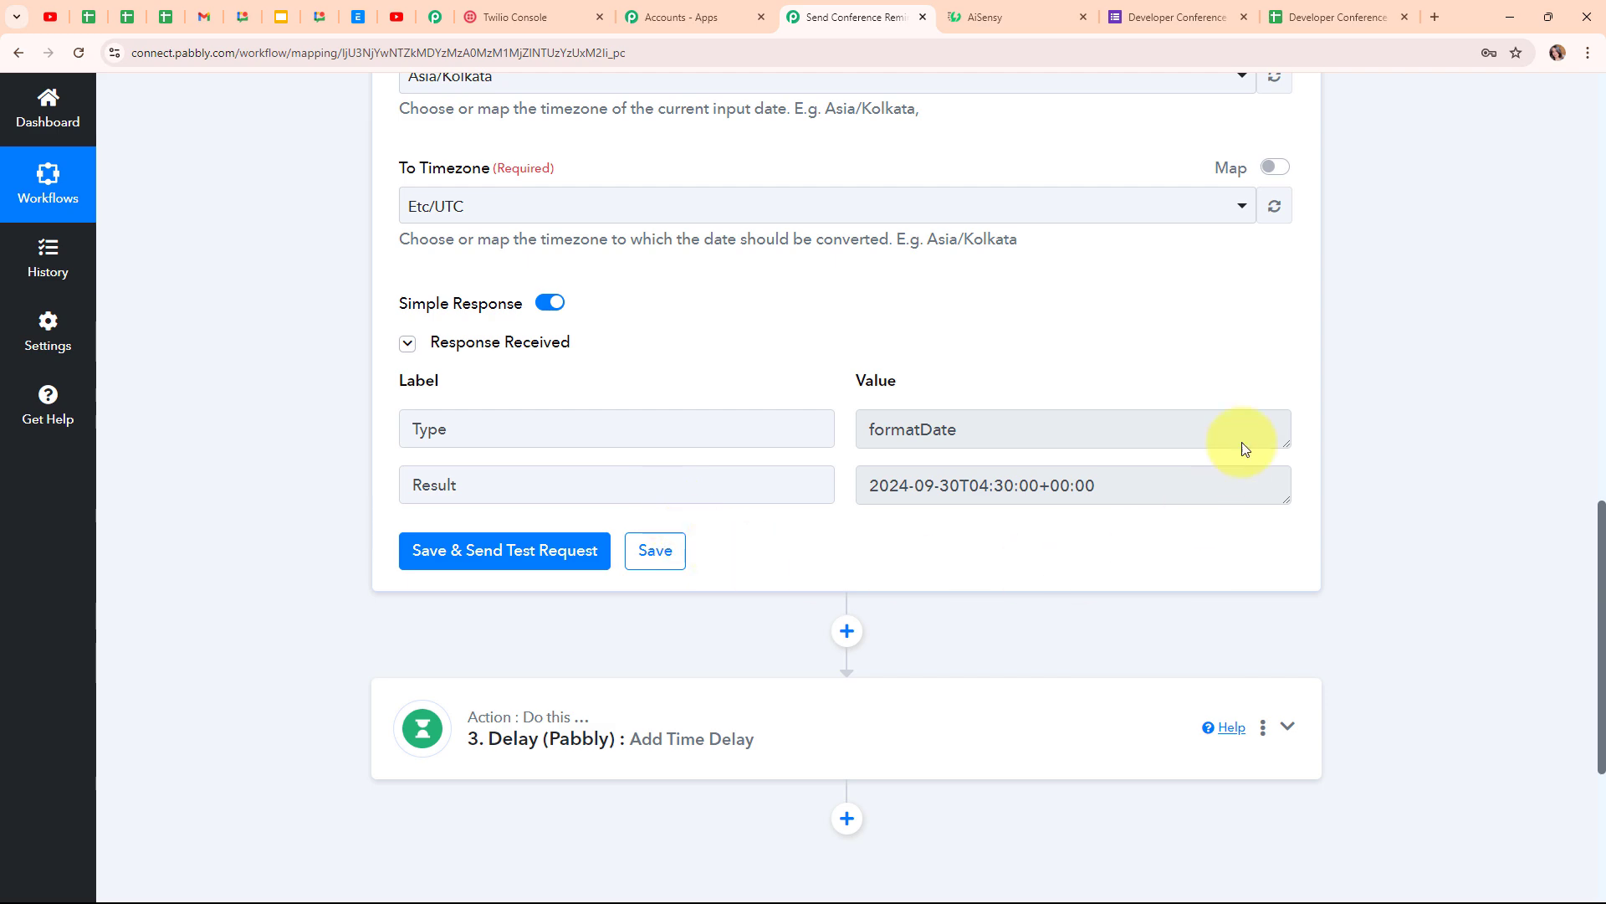
- Collapse the Date/Time Formatter step and expand the Delay step to review its Delay Date field
{"action": "scroll", "coordinate": [1245, 289], "scroll_direction": "up", "scroll_amount": 12}
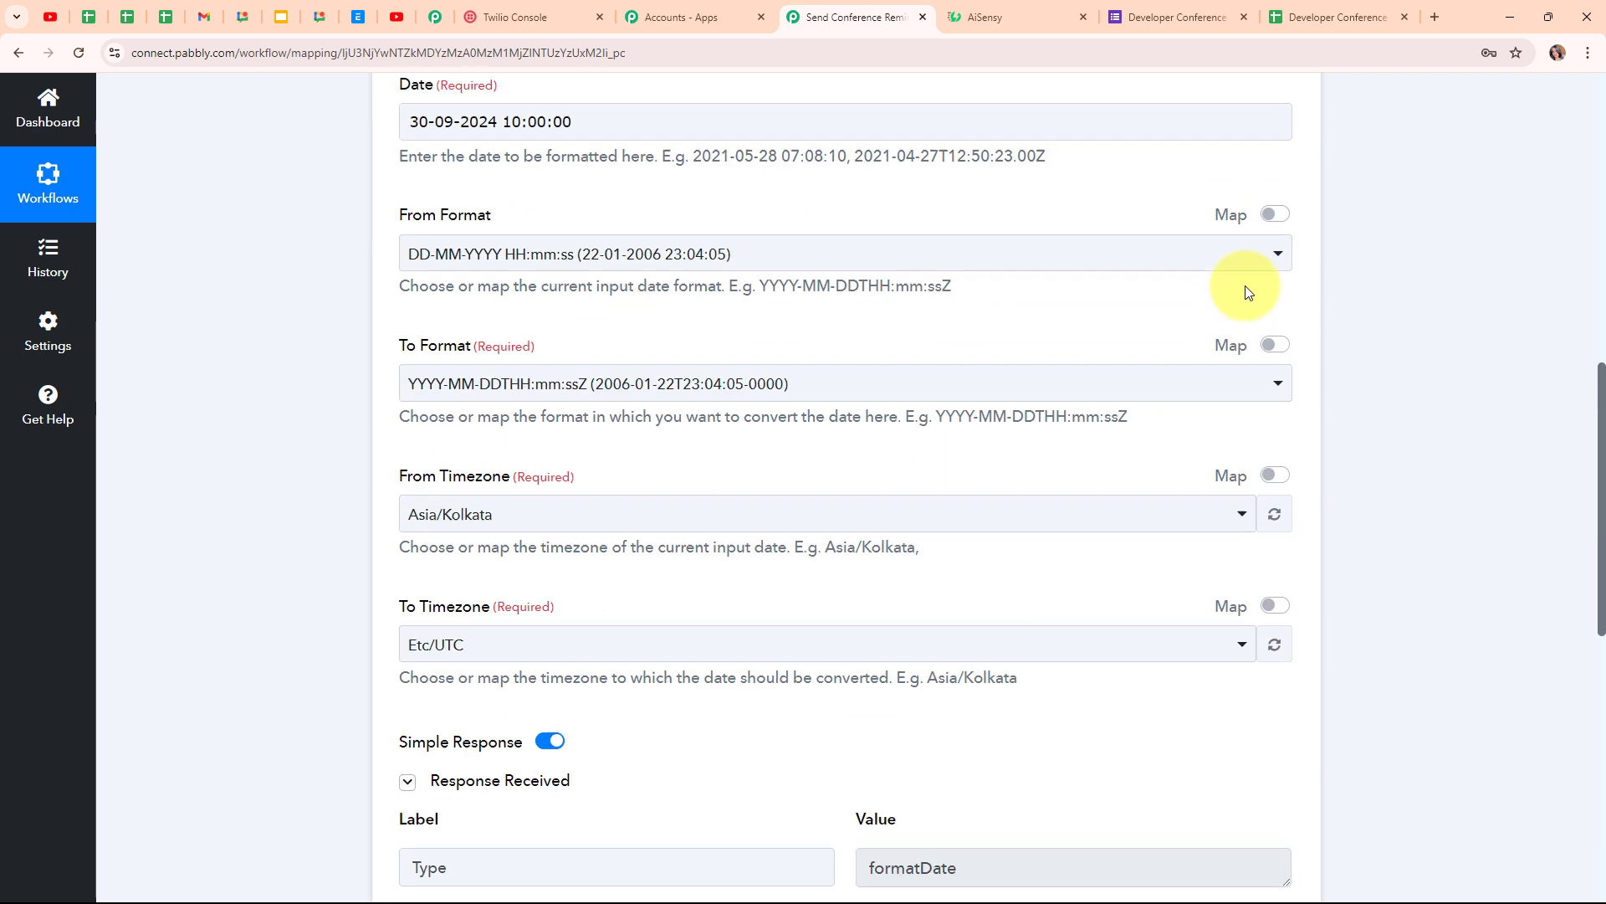
{"action": "left_click", "coordinate": [1287, 393]}
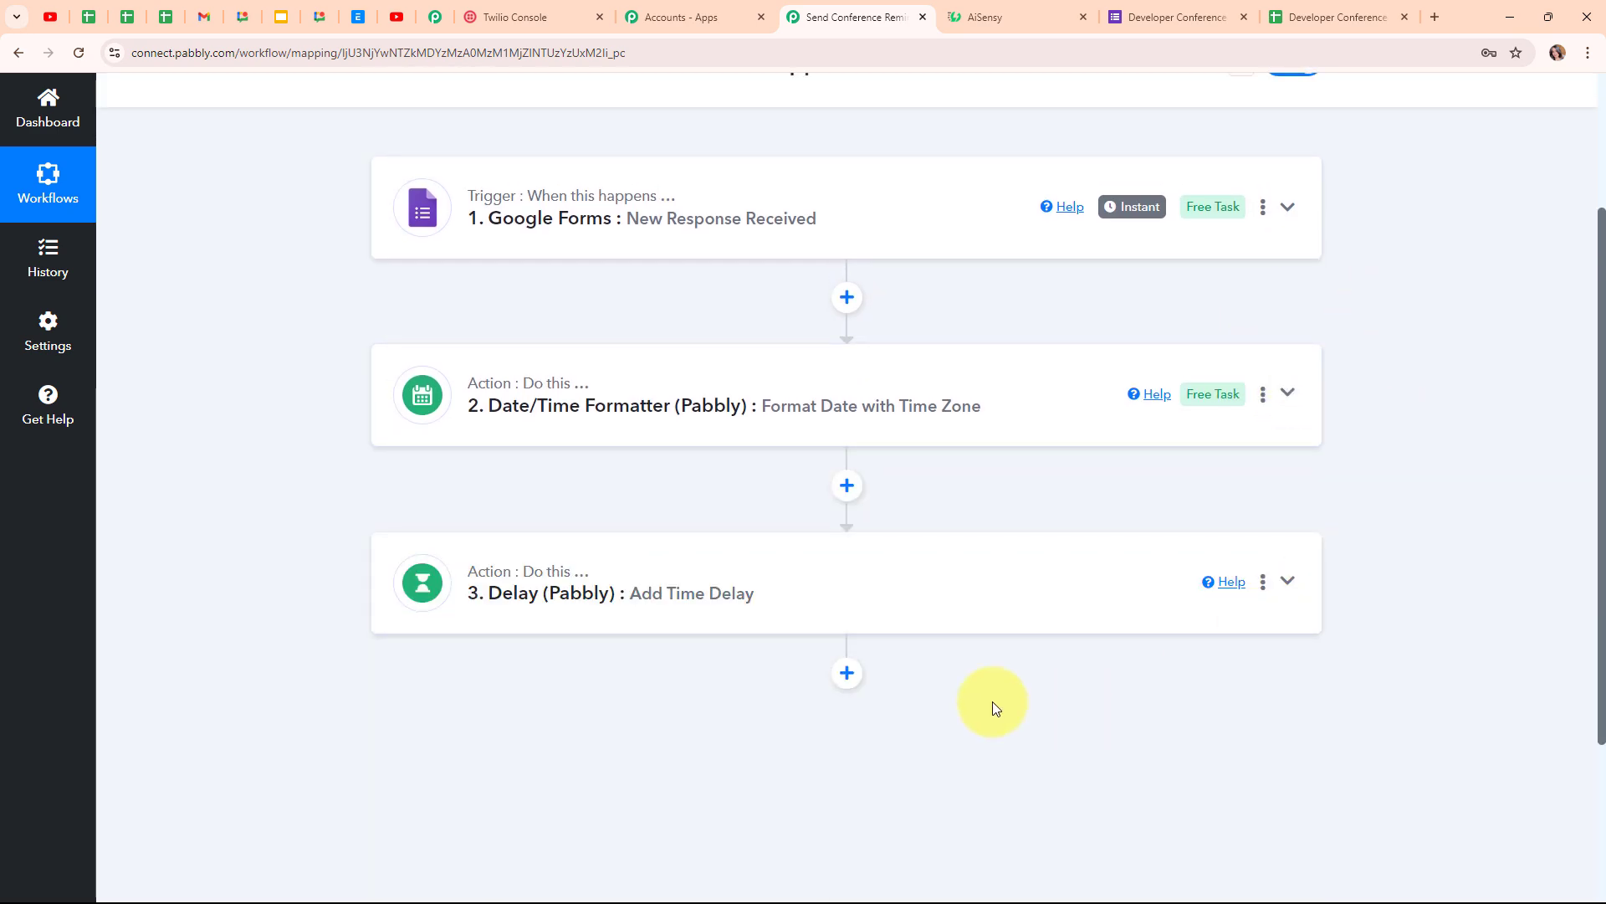
{"action": "left_click", "coordinate": [857, 595]}
{"action": "scroll", "coordinate": [859, 597], "scroll_direction": "down", "scroll_amount": 3}
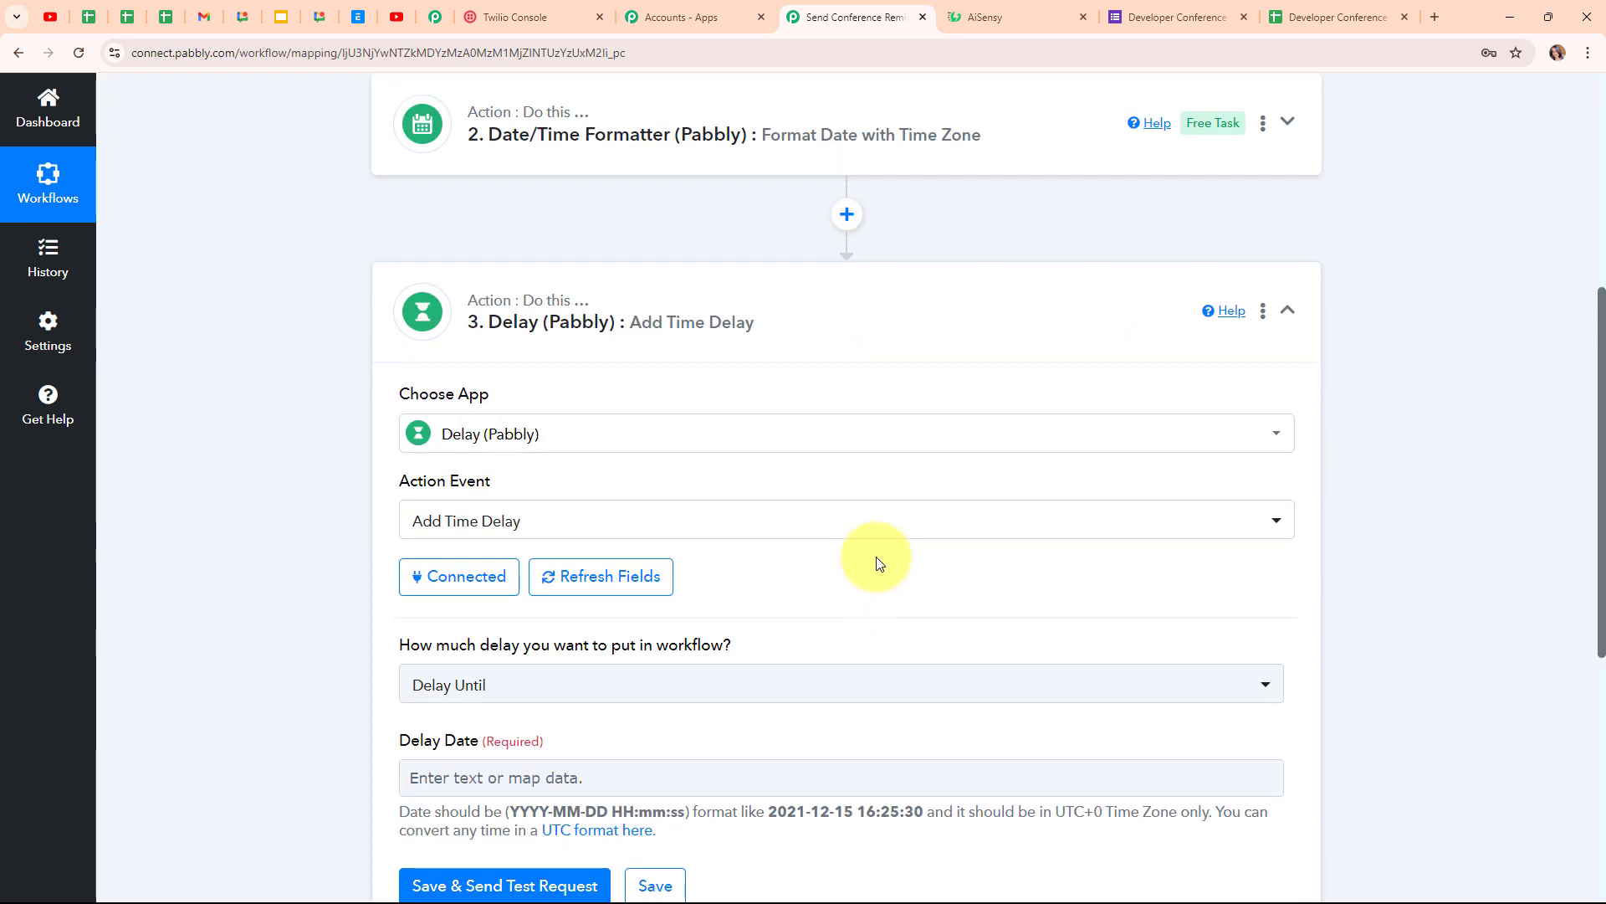
{"action": "scroll", "coordinate": [878, 562], "scroll_direction": "down", "scroll_amount": 3}
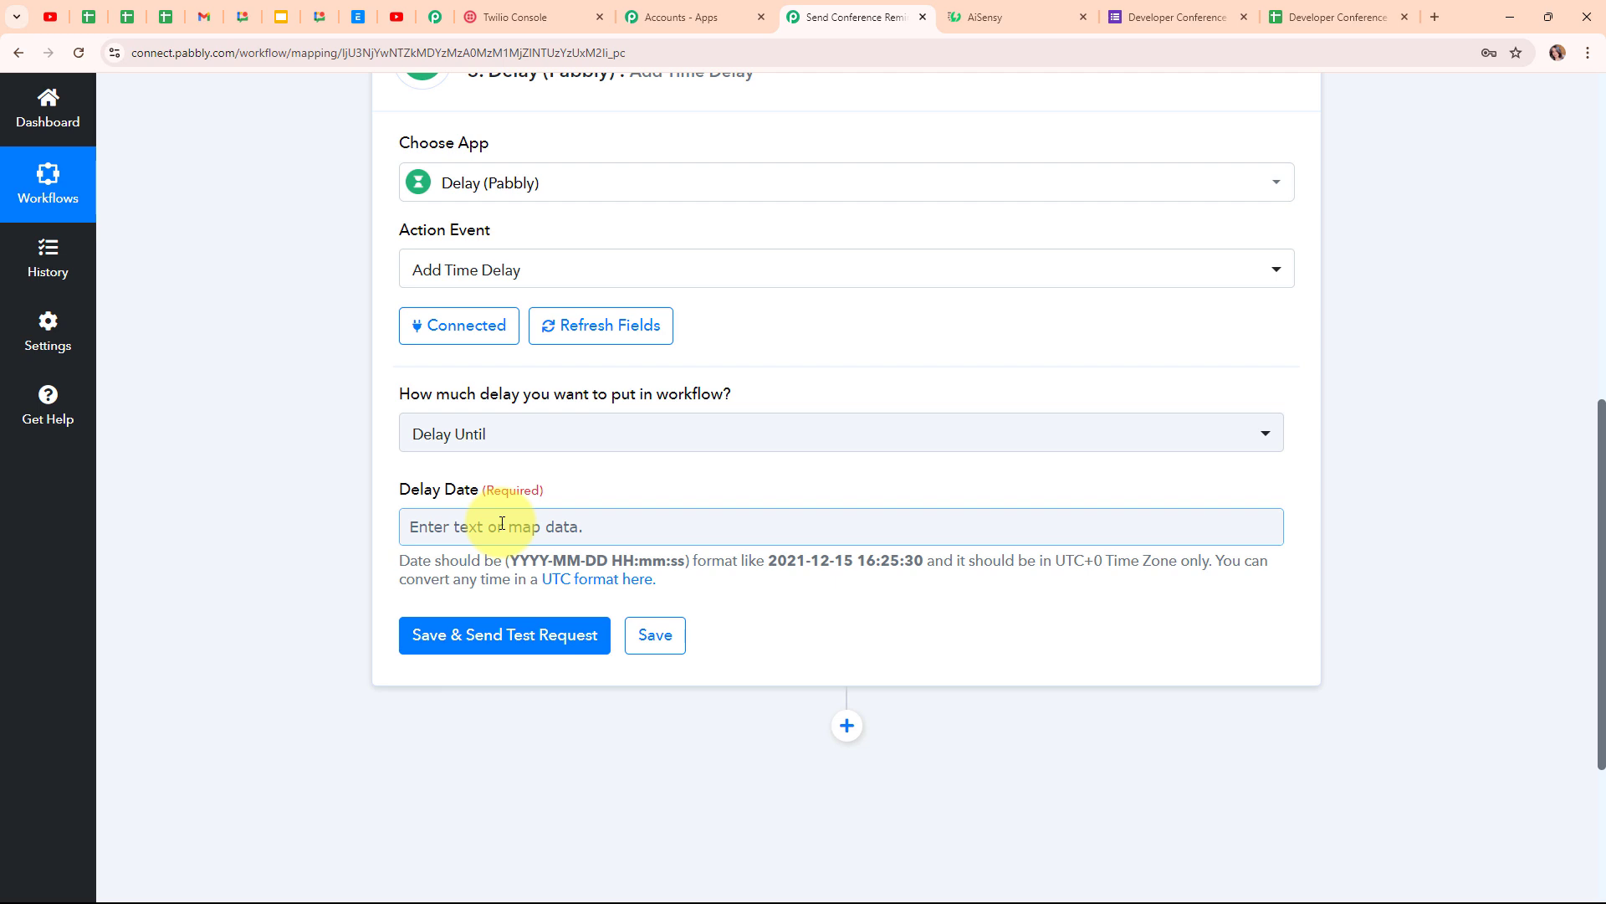
{"action": "scroll", "coordinate": [1147, 269], "scroll_direction": "up", "scroll_amount": 5}
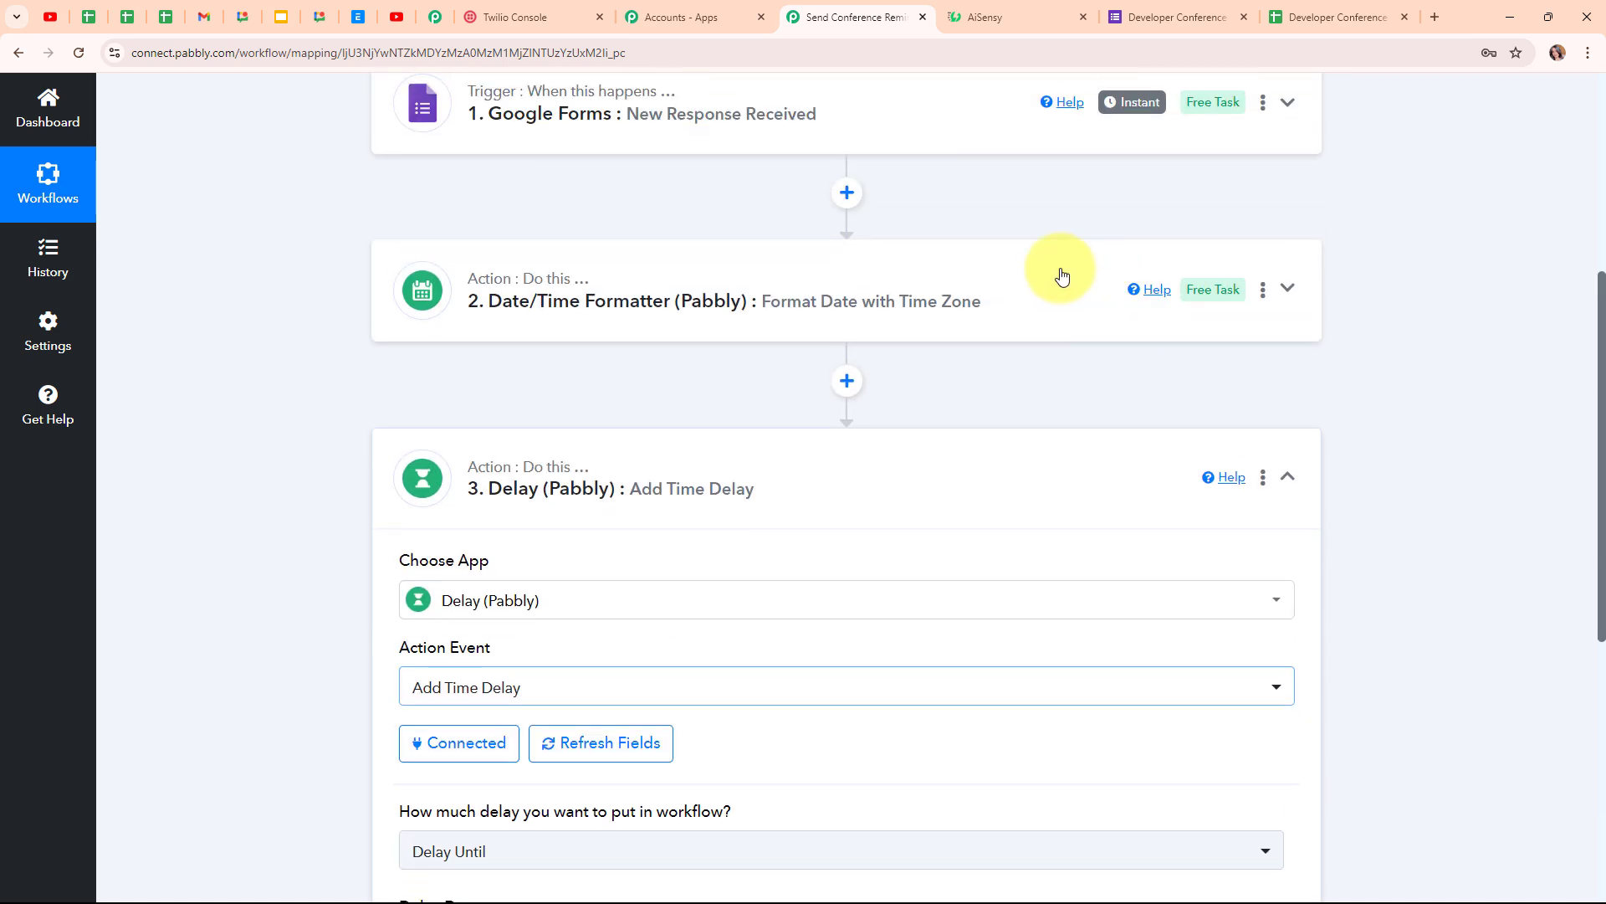
- Insert a second Date/Time Formatter (Pabbly) action between the first formatter and the Delay step
{"action": "left_click", "coordinate": [849, 385]}
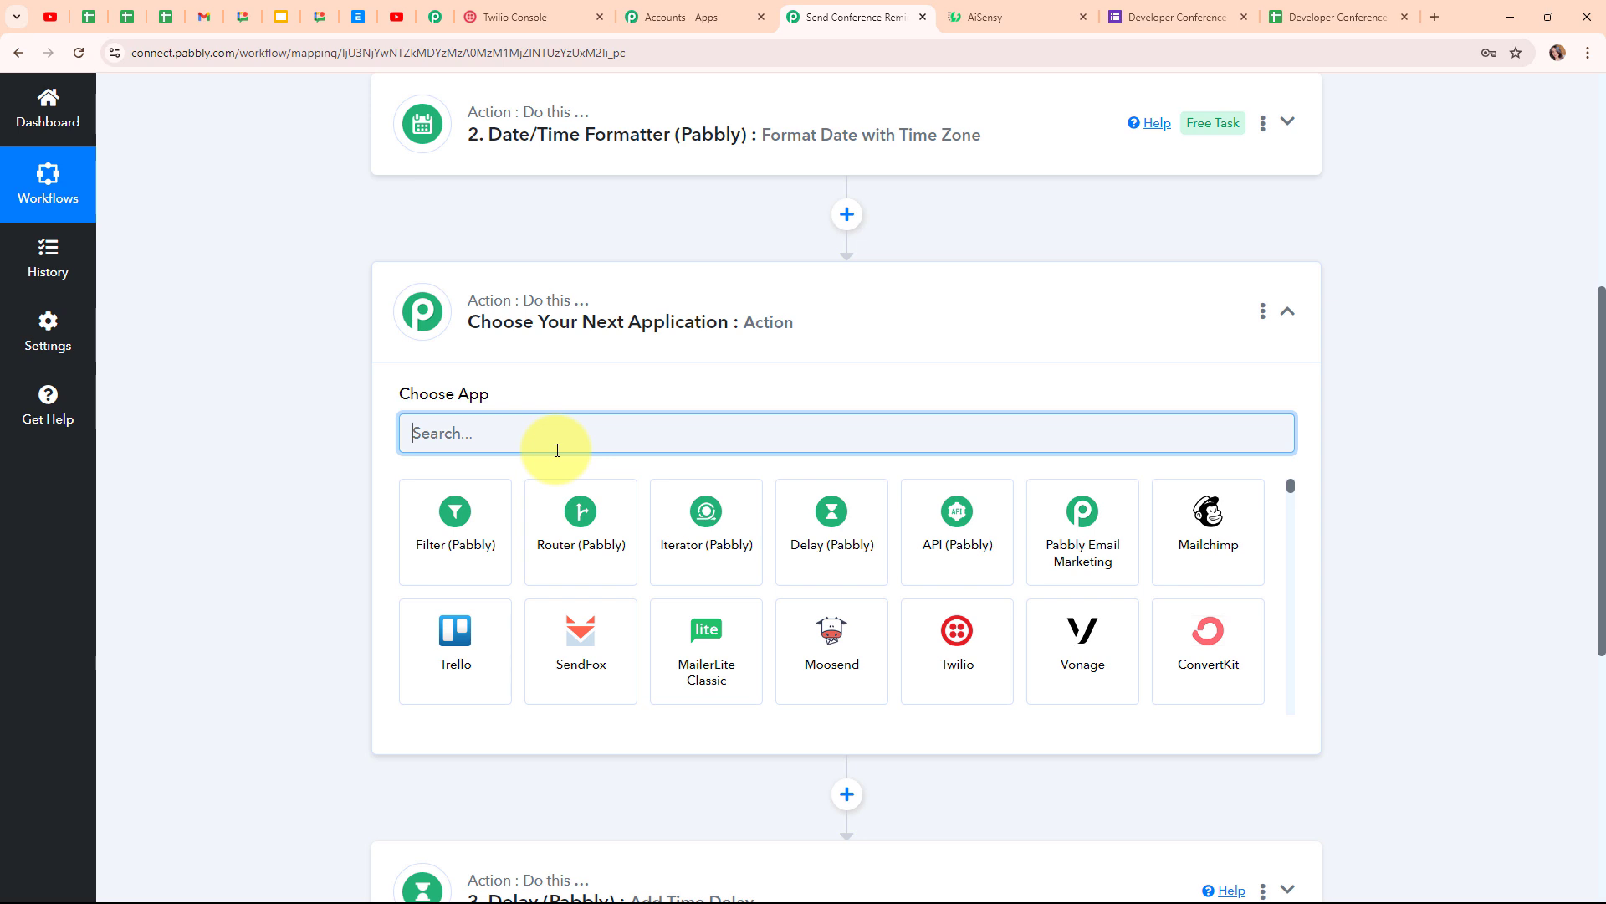
{"action": "type", "text": "Date"}
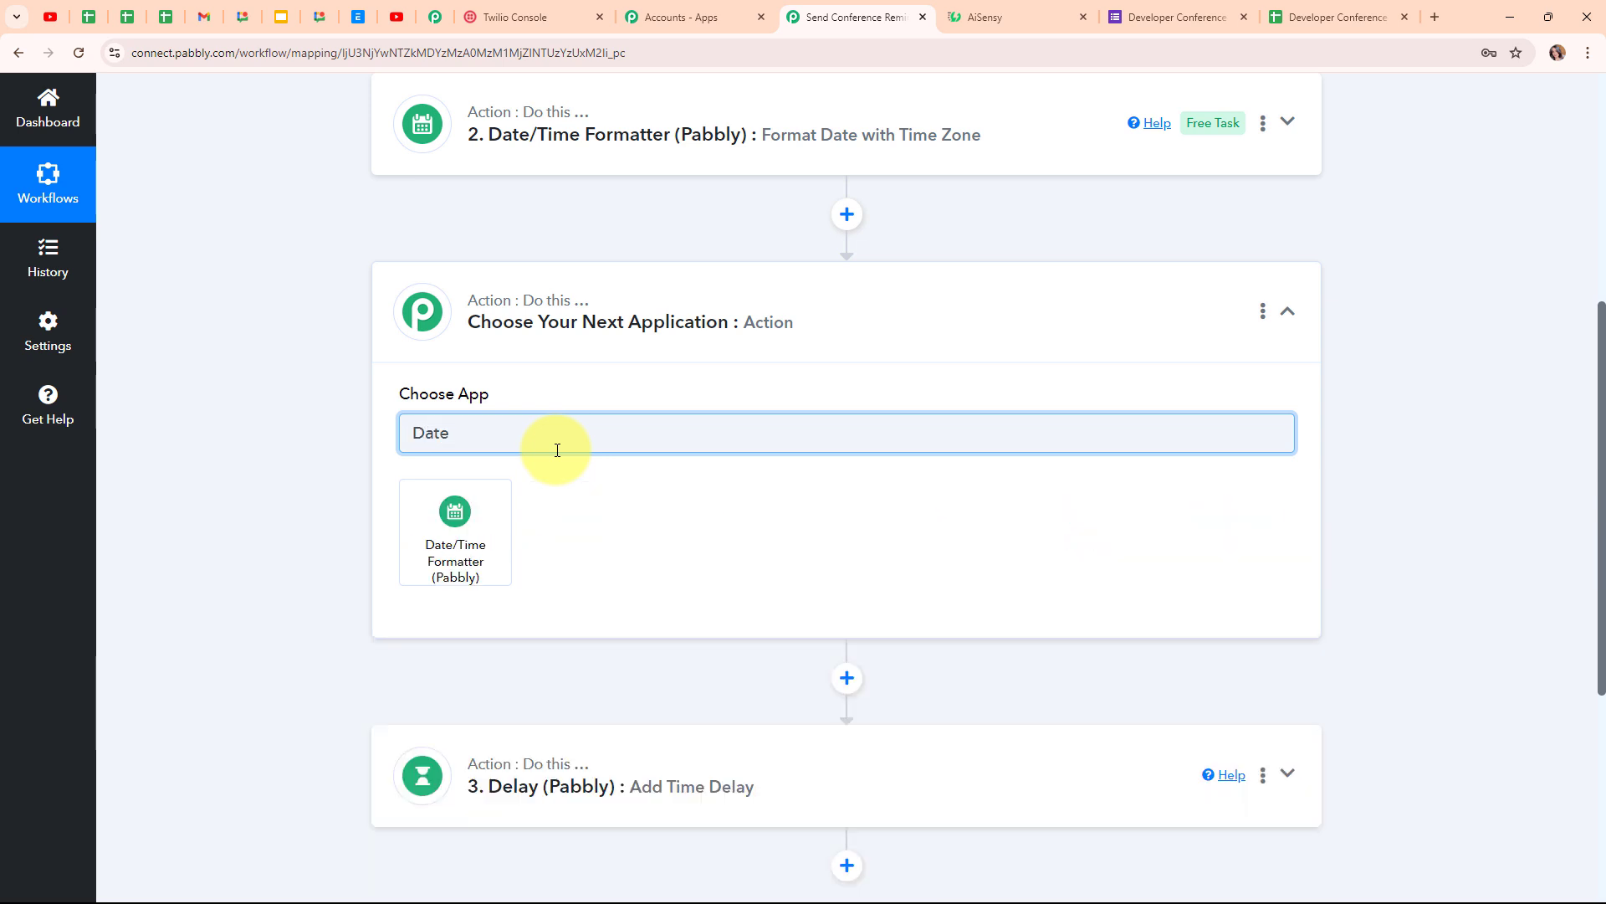
{"action": "left_click", "coordinate": [441, 536]}
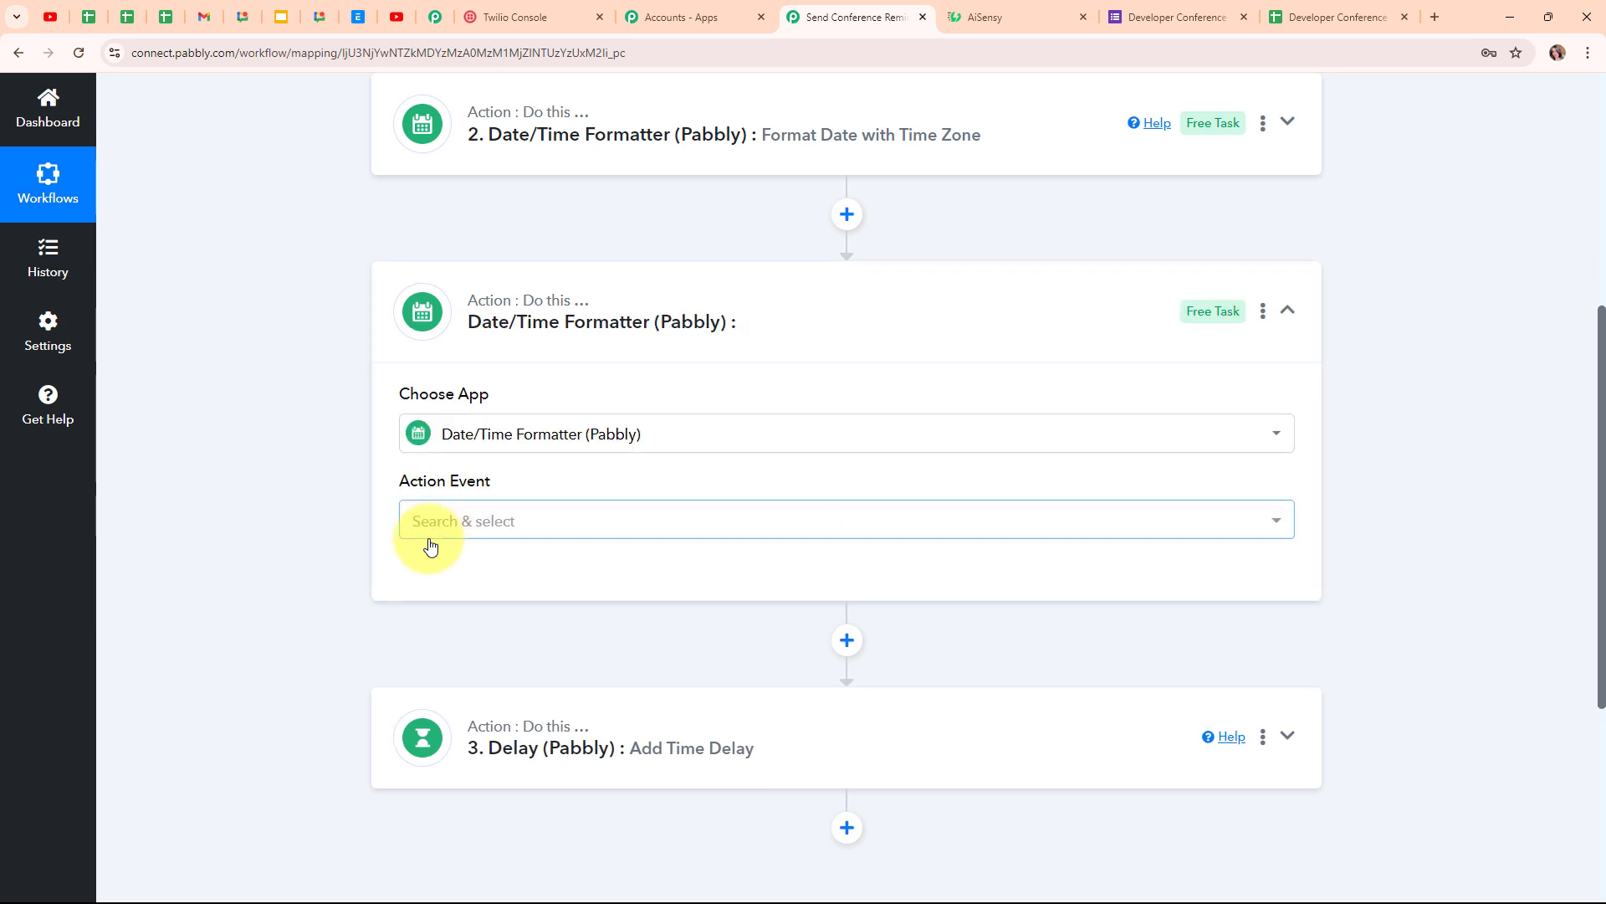
- Set the second Date/Time Formatter's action event to Add/Subtract Time and connect it
{"action": "left_click", "coordinate": [464, 522]}
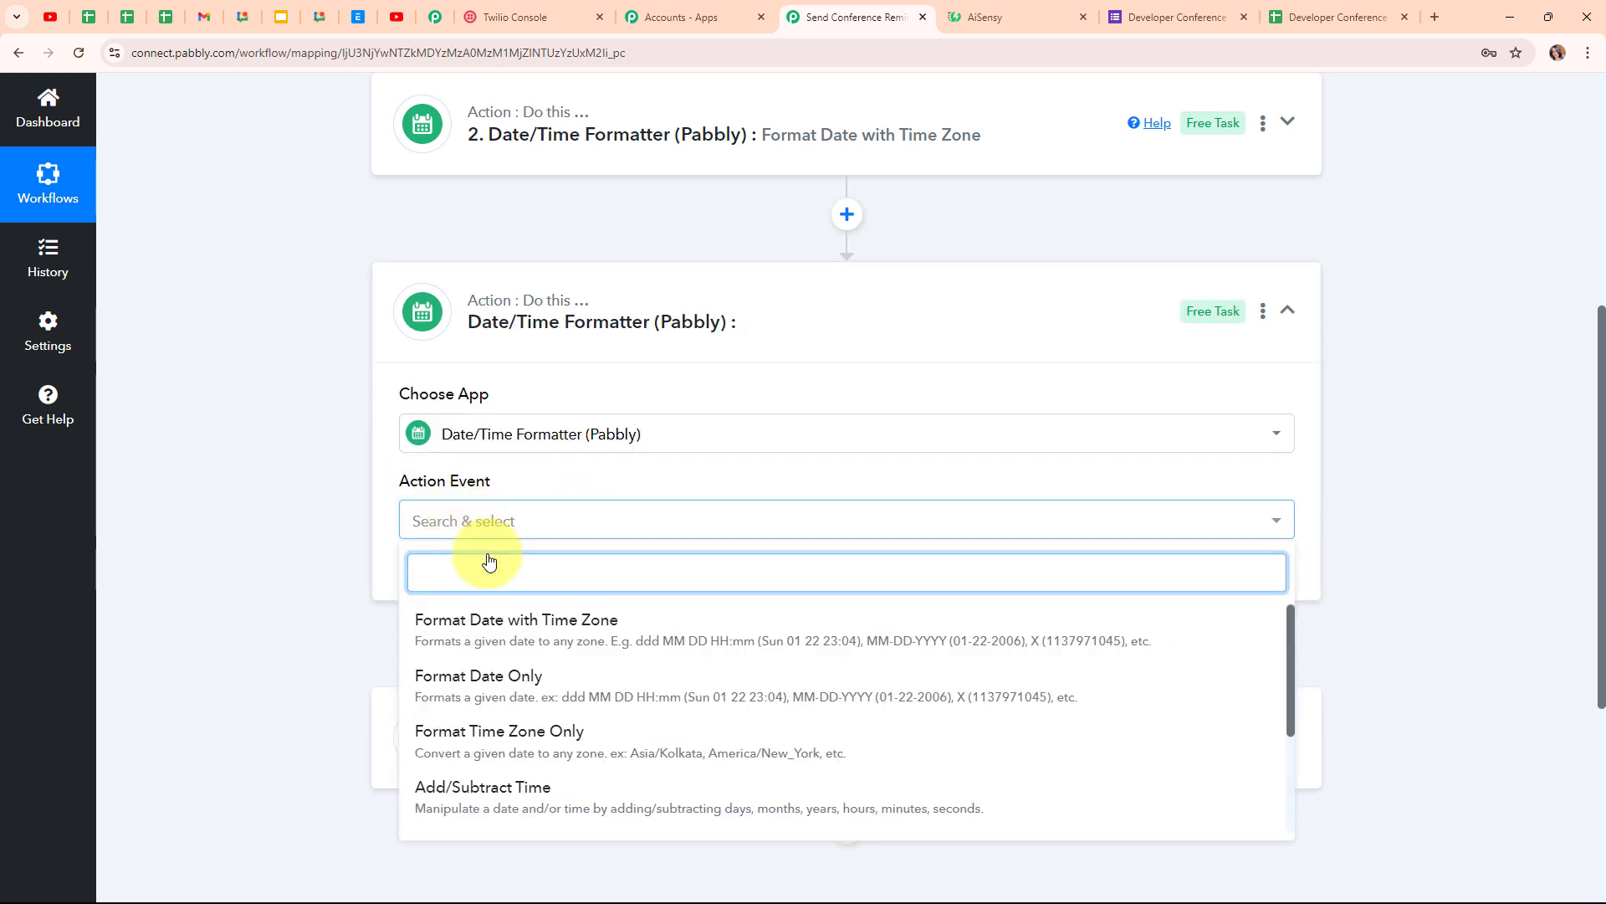
{"action": "left_click", "coordinate": [653, 797]}
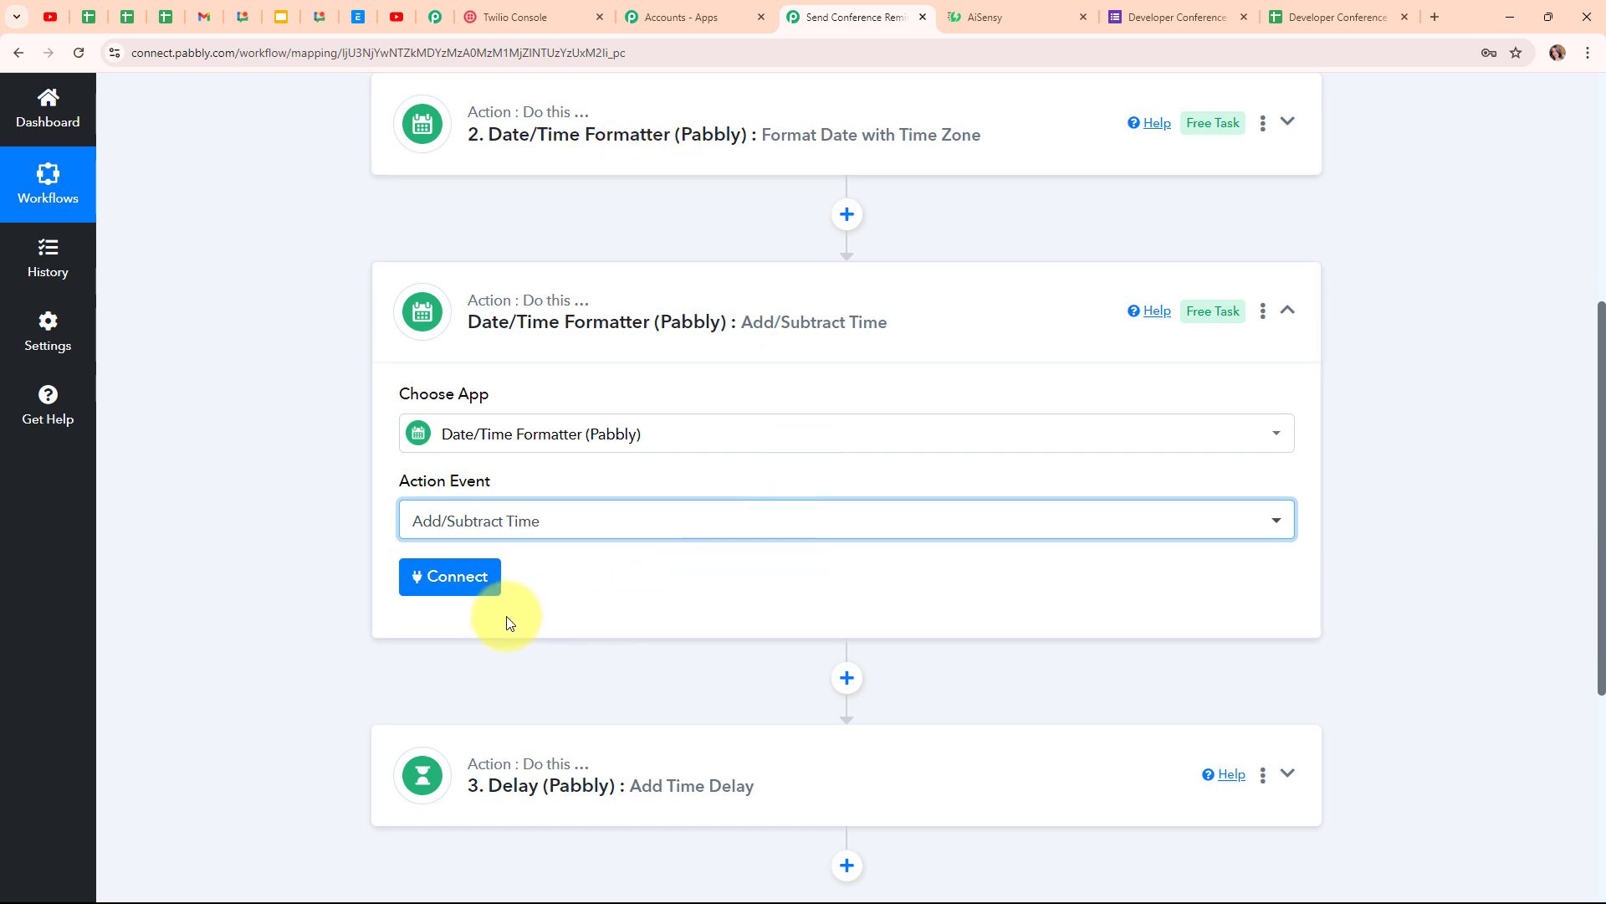
{"action": "left_click", "coordinate": [459, 590]}
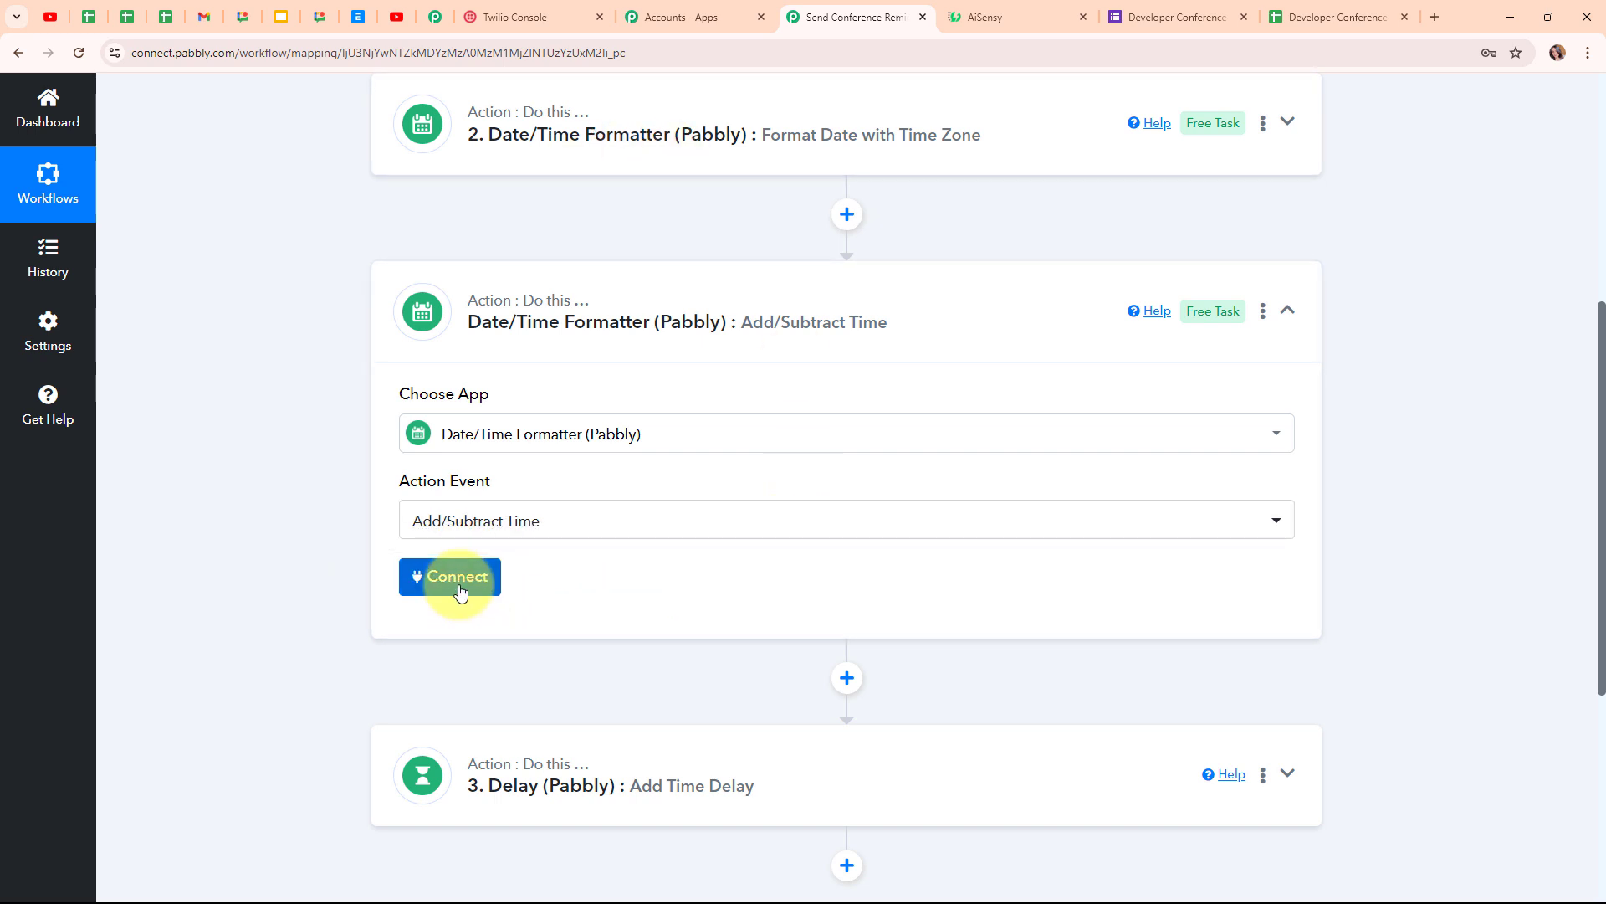
- Map the Enter Date field of the Add/Subtract Time step to the Result from step 2, Format Date with Time Zone
{"action": "scroll", "coordinate": [946, 558], "scroll_direction": "down", "scroll_amount": 1}
{"action": "scroll", "coordinate": [946, 557], "scroll_direction": "down", "scroll_amount": 3}
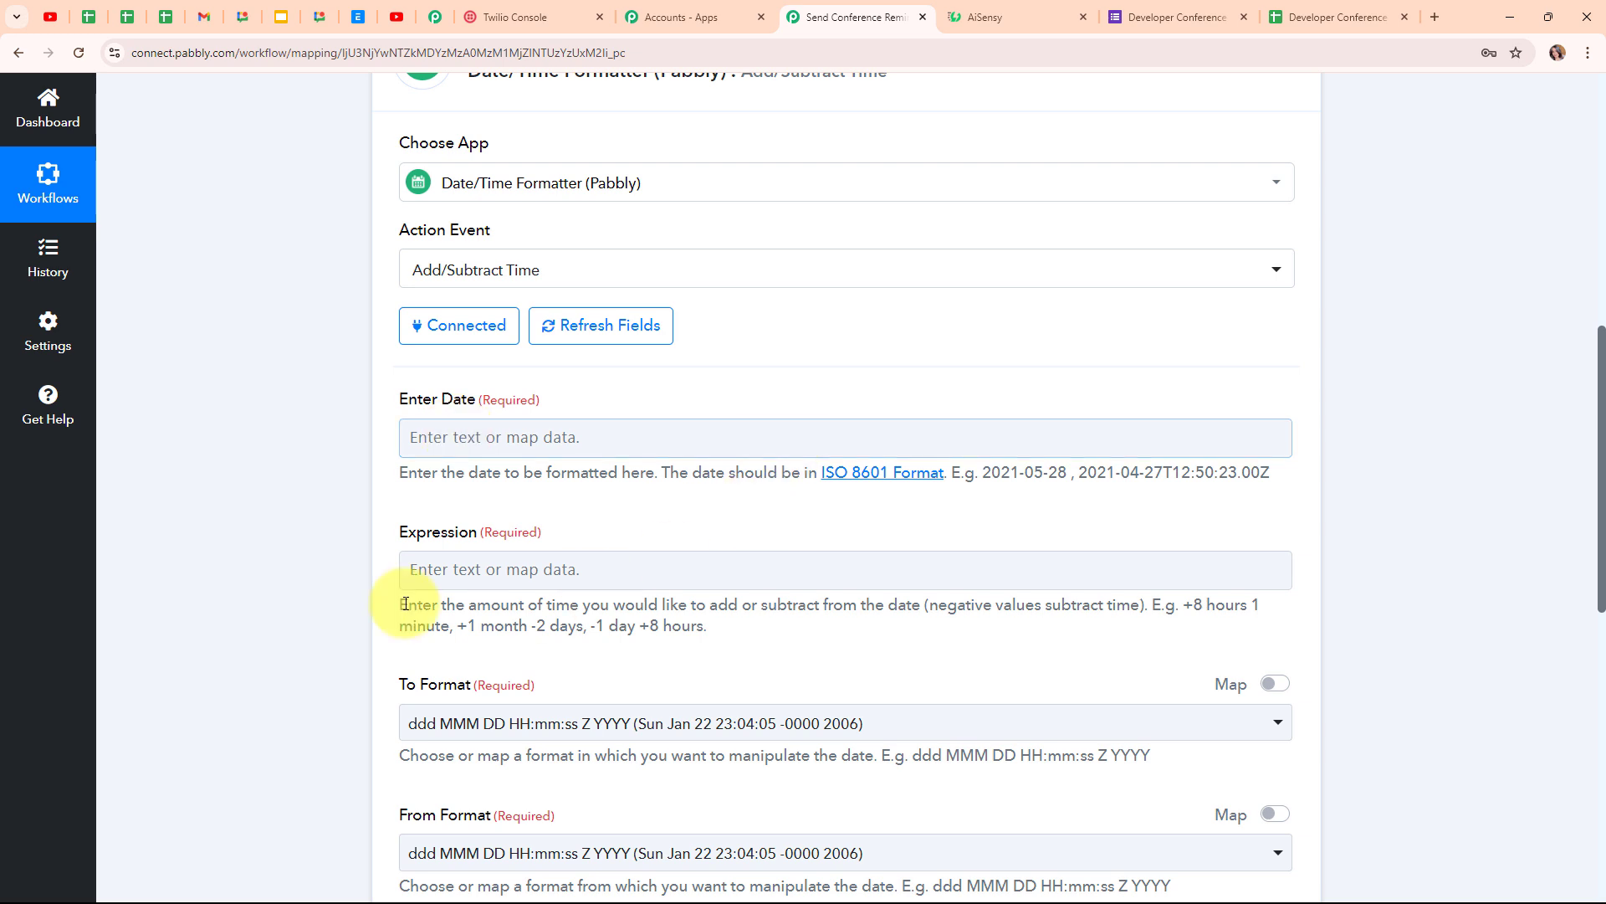
{"action": "left_click", "coordinate": [453, 442]}
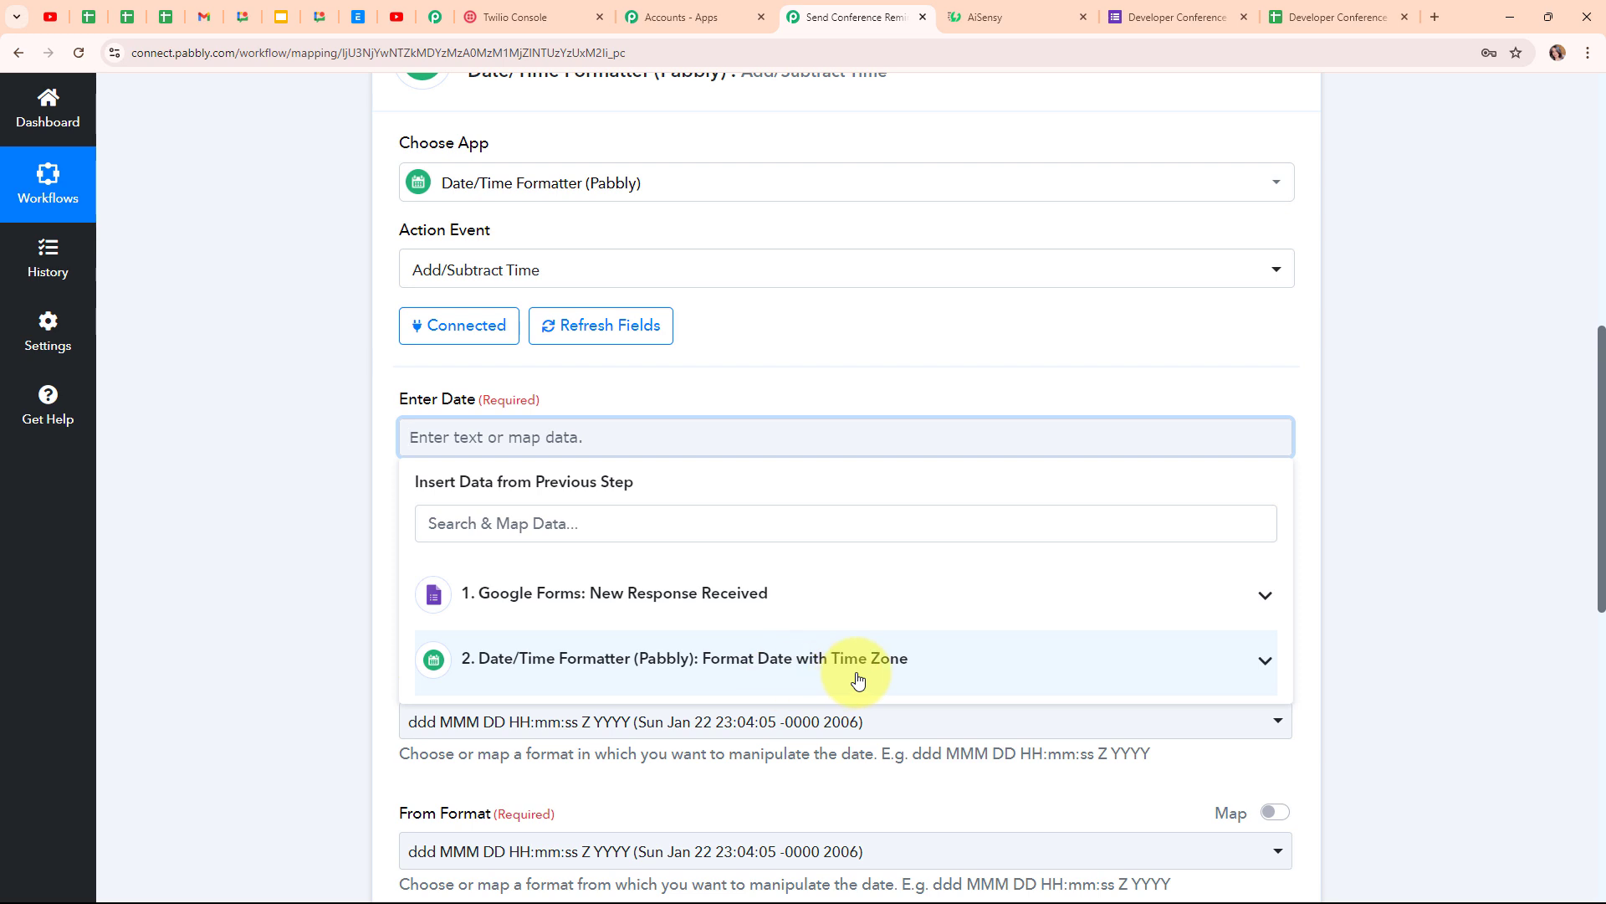
{"action": "left_click", "coordinate": [880, 657]}
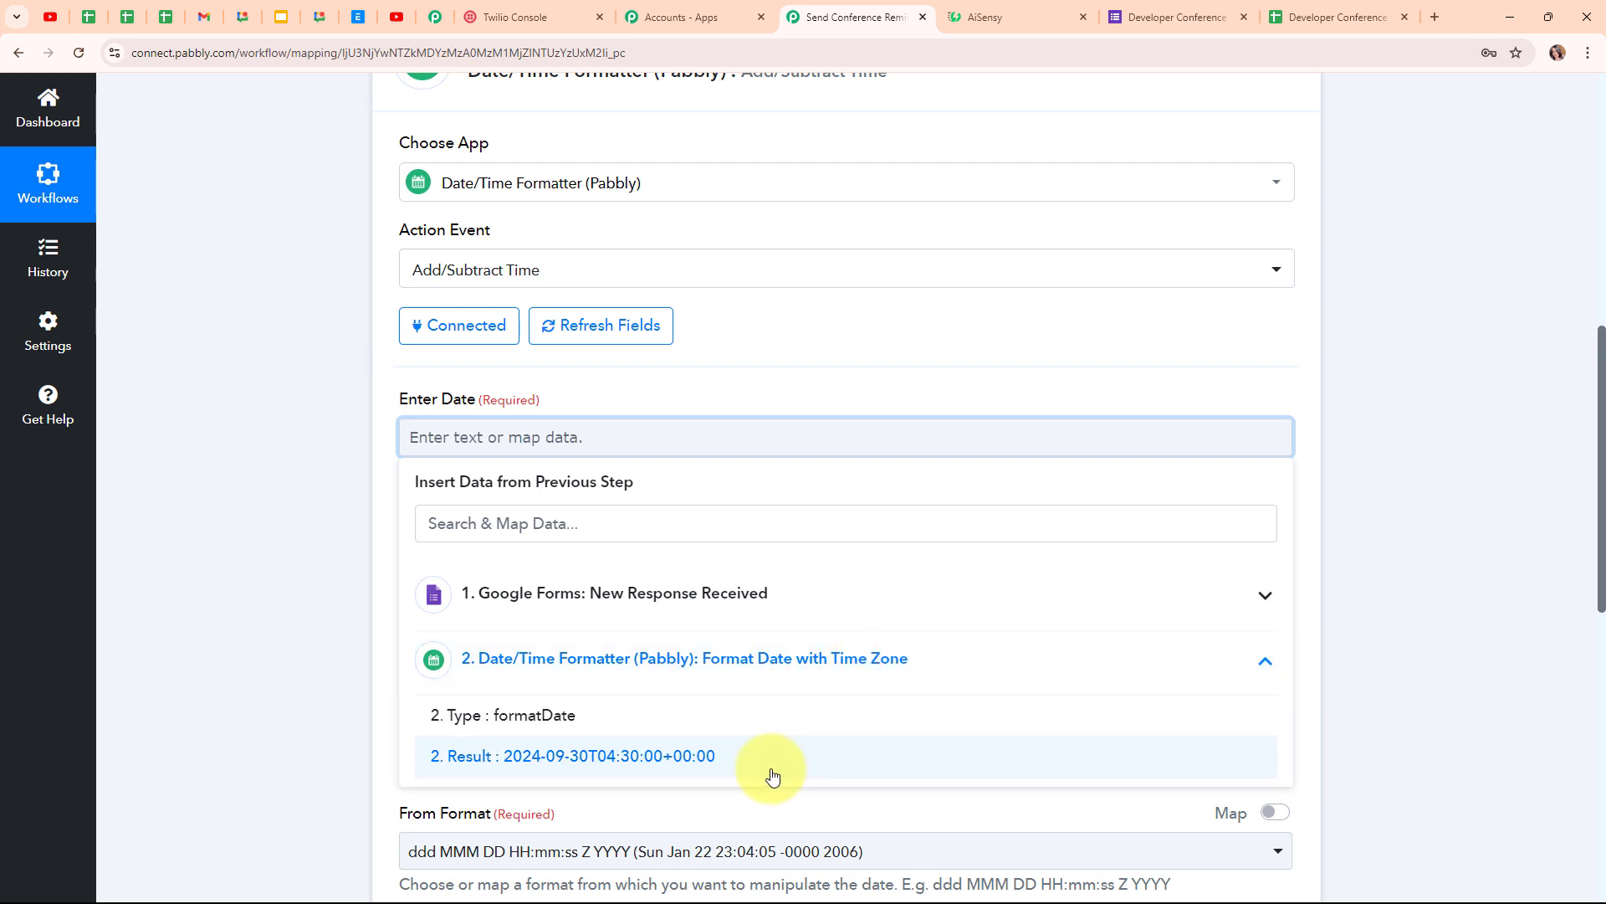
{"action": "left_click", "coordinate": [771, 757]}
{"action": "left_click", "coordinate": [361, 656]}
- Set the Expression of the Add/Subtract Time step to "-1 day"
{"action": "scroll", "coordinate": [832, 558], "scroll_direction": "down", "scroll_amount": 2}
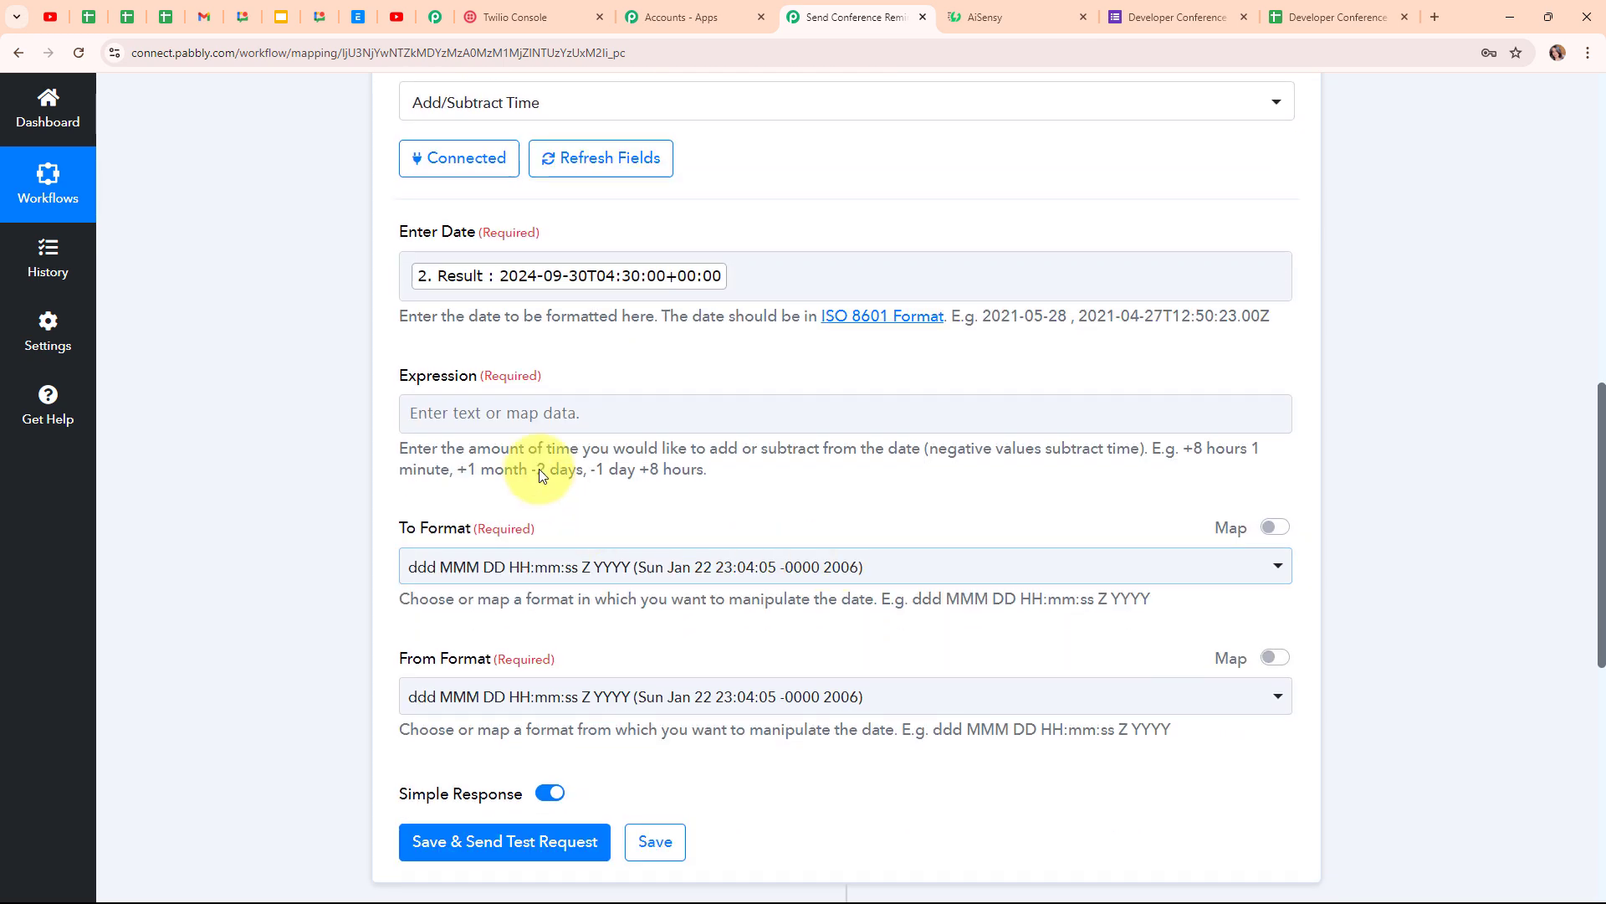
{"action": "left_click", "coordinate": [522, 414]}
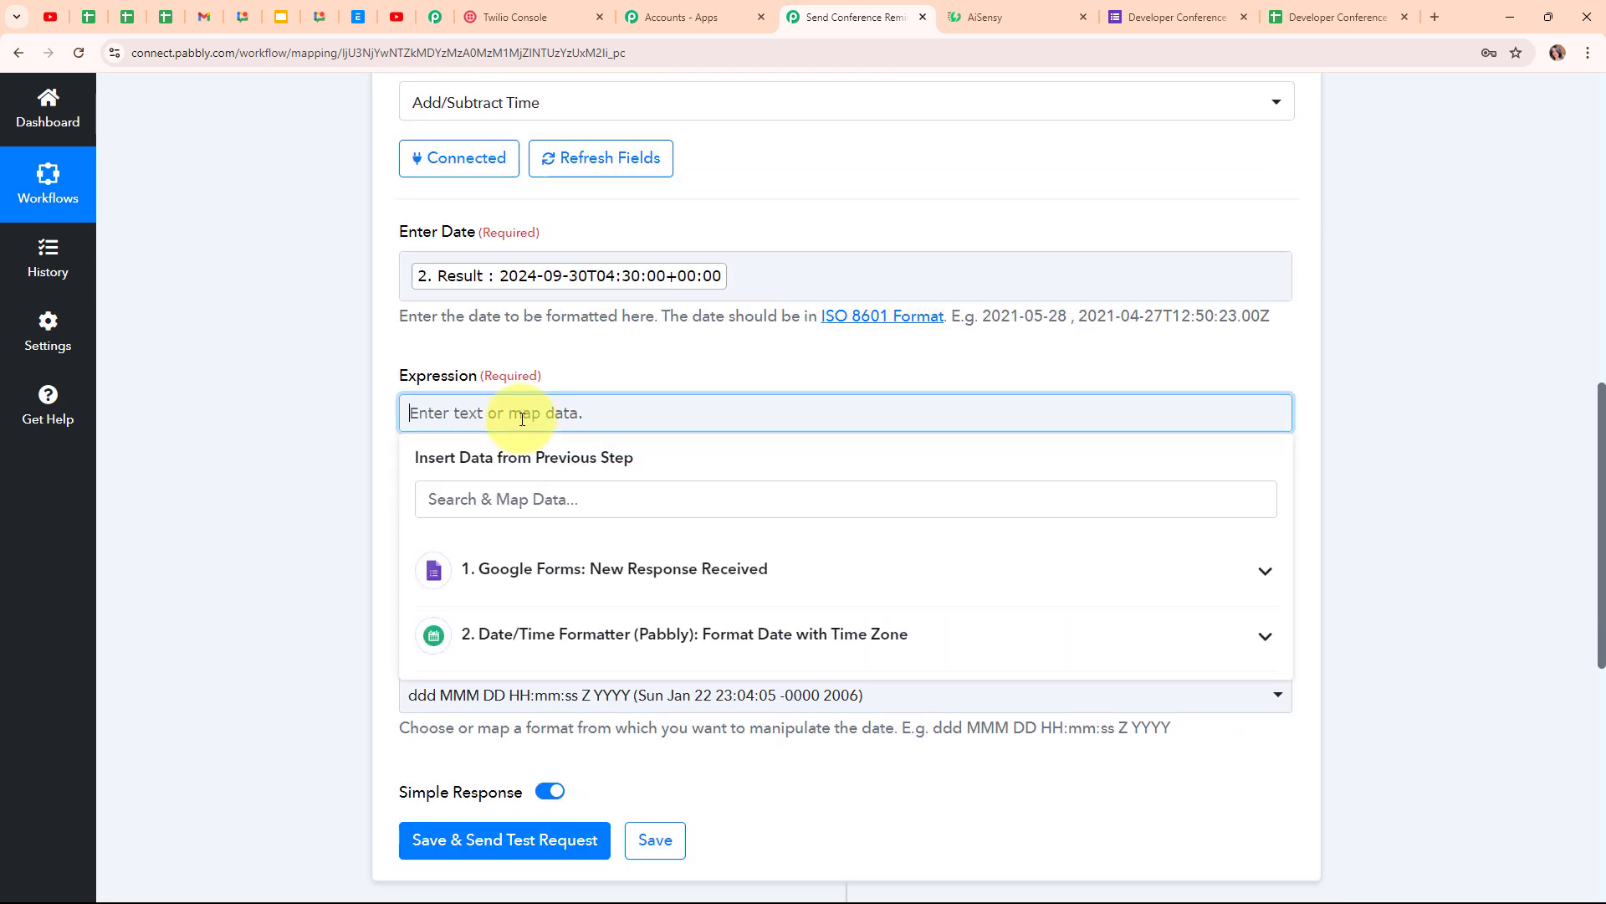
{"action": "type", "text": "-1m"}
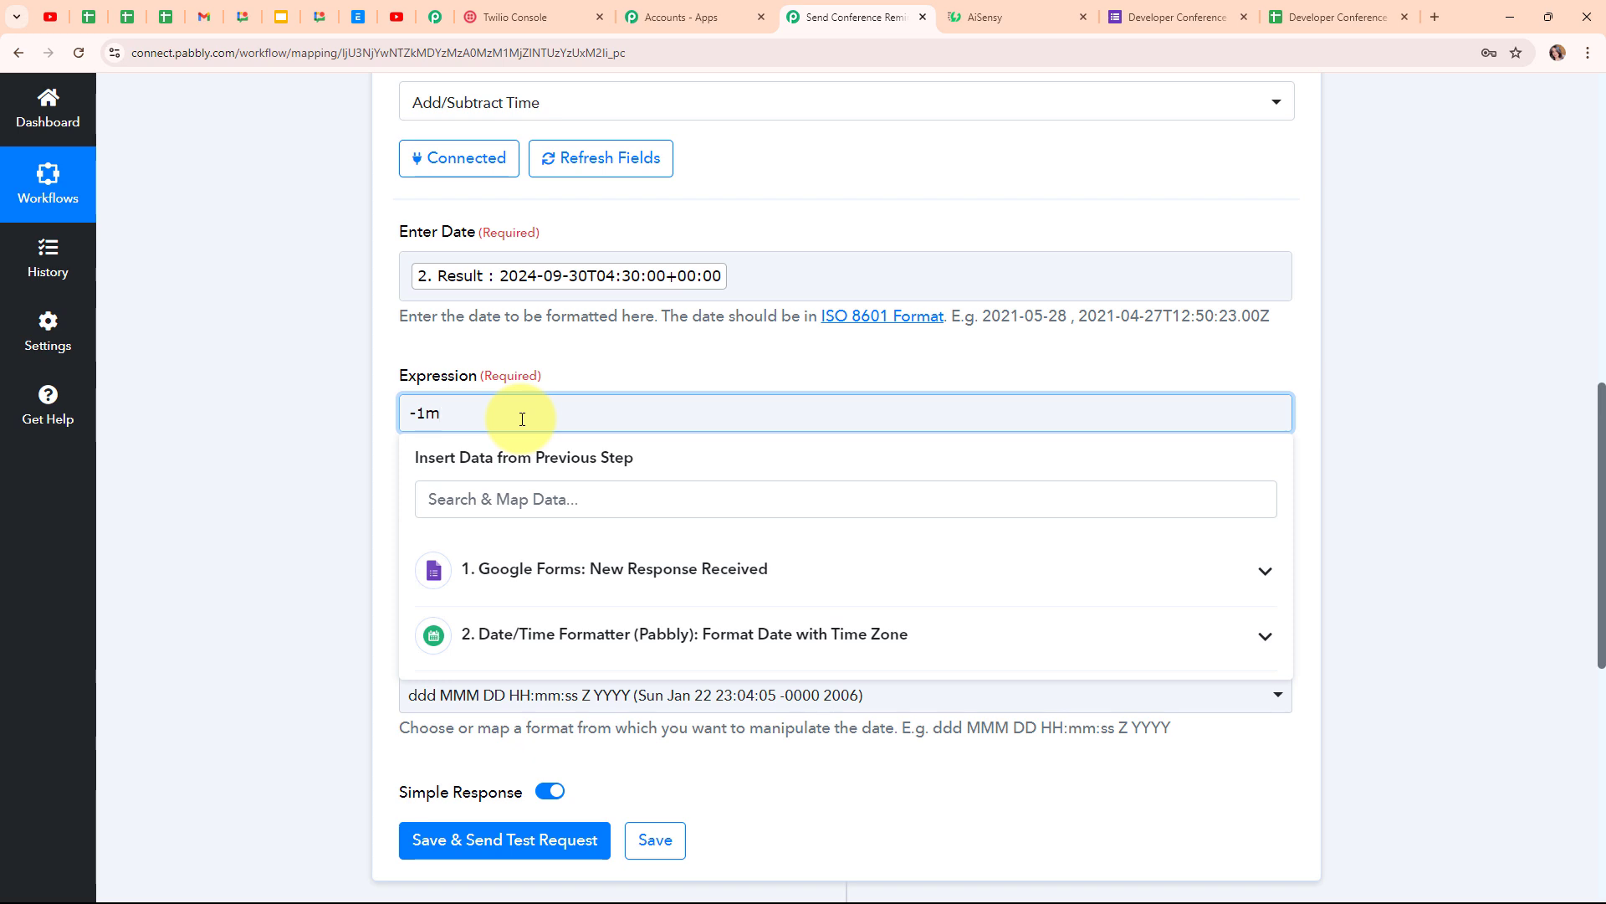
{"action": "key", "text": "BackSpace"}
{"action": "type", "text": "Day"}
{"action": "left_click", "coordinate": [324, 387]}
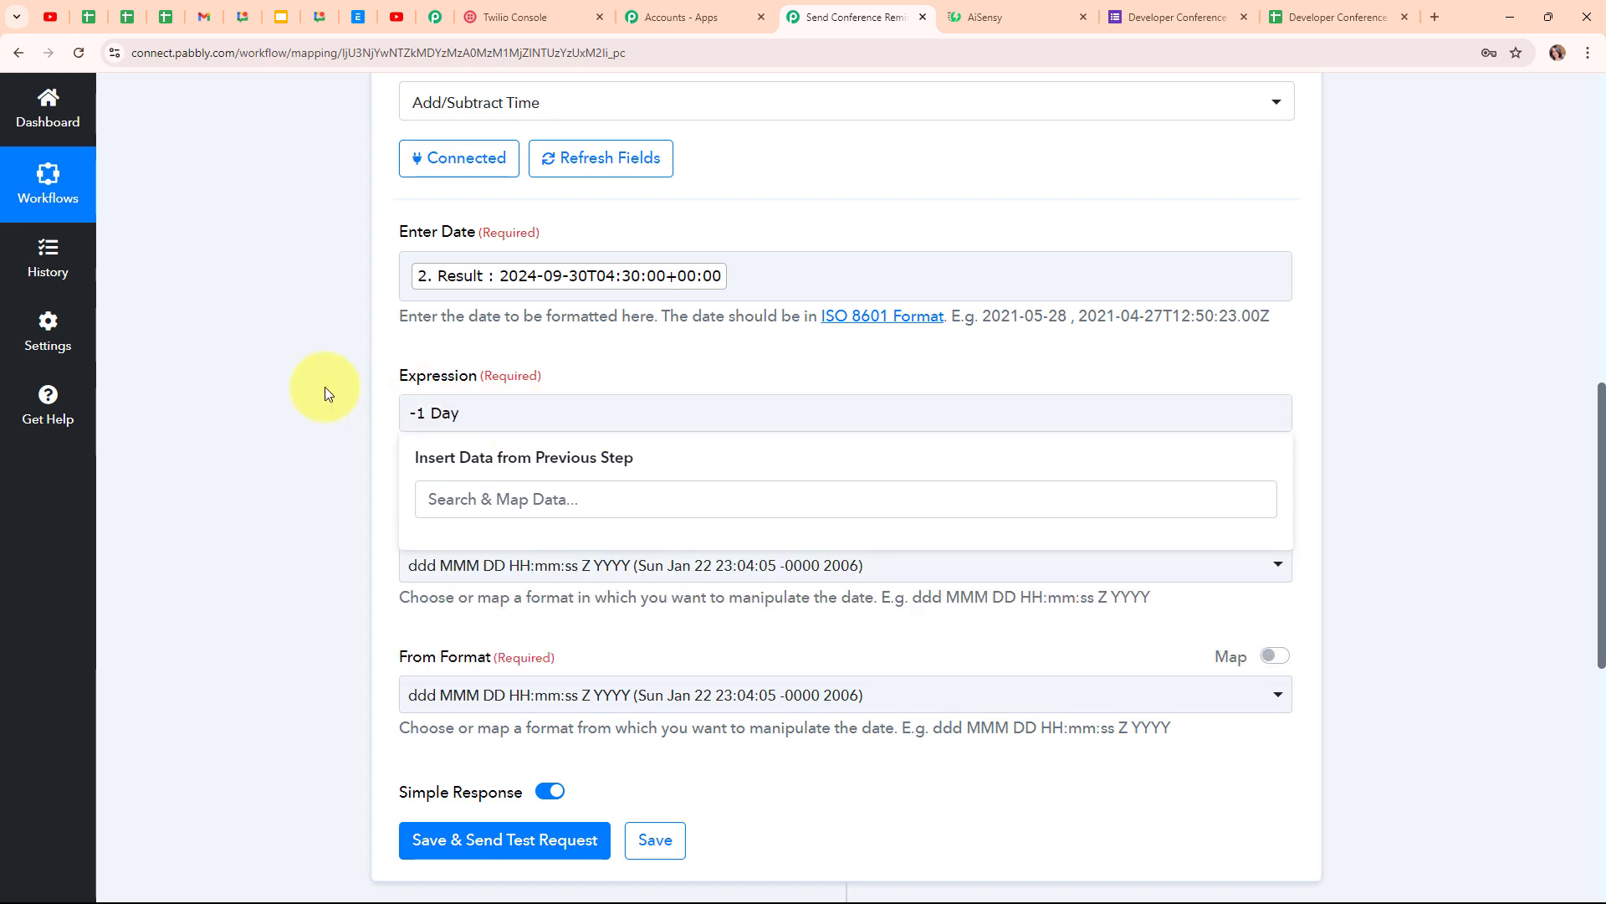
- Set To Format to YYYY-MM-DD HH:mm:ss and From Format to YYYY-MM-DDTHH:mm:ssZ
{"action": "scroll", "coordinate": [968, 502], "scroll_direction": "down", "scroll_amount": 2}
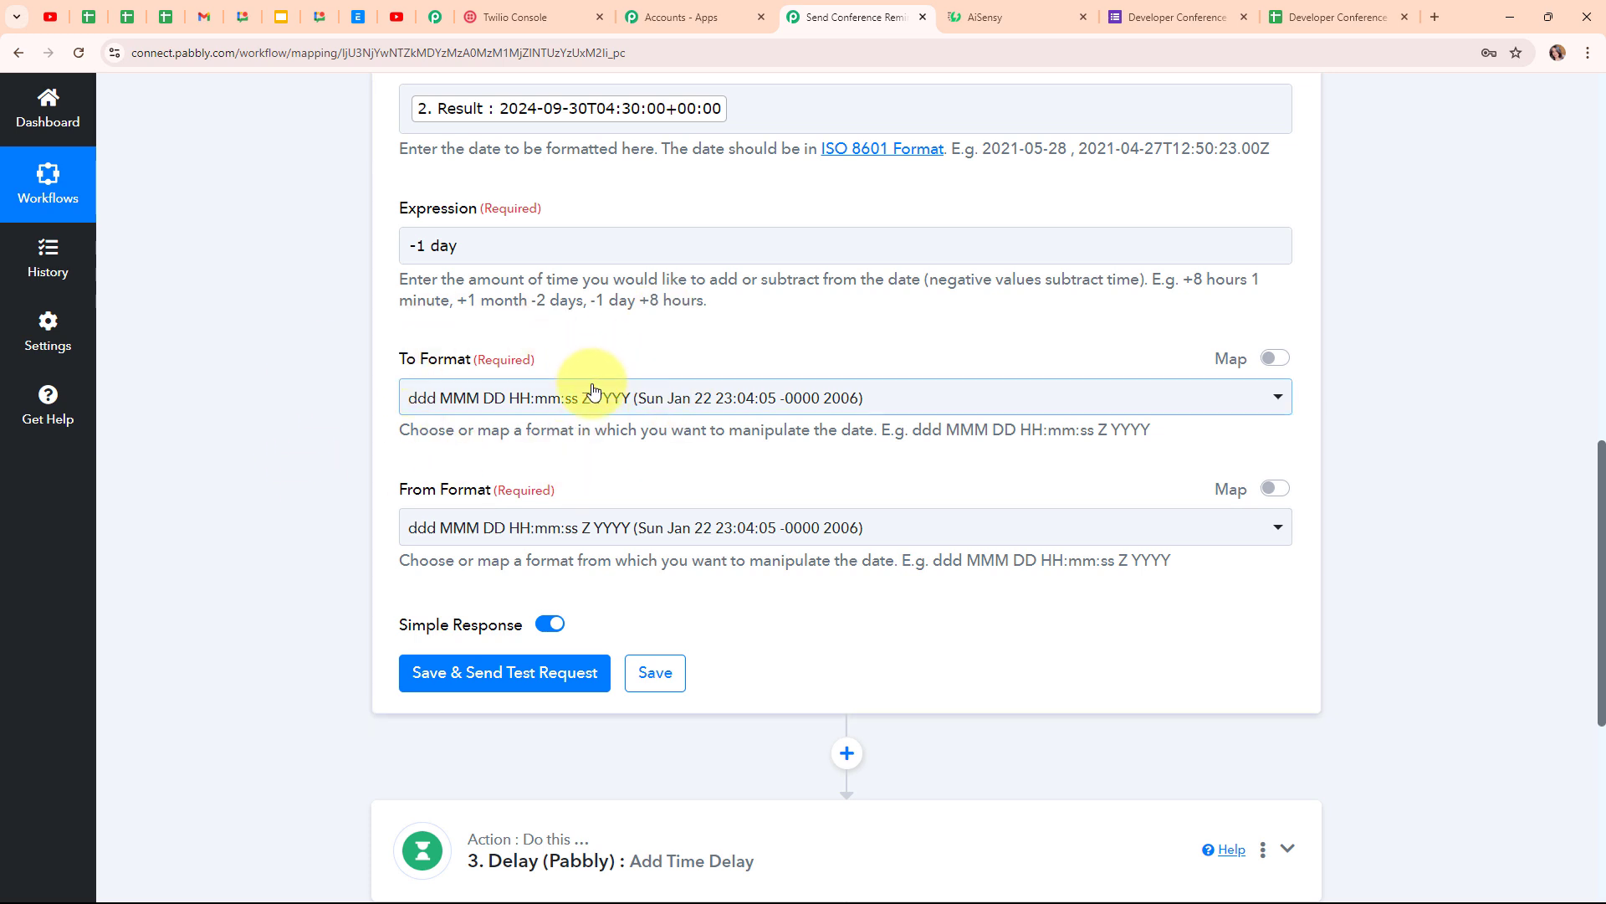
{"action": "left_click", "coordinate": [548, 399]}
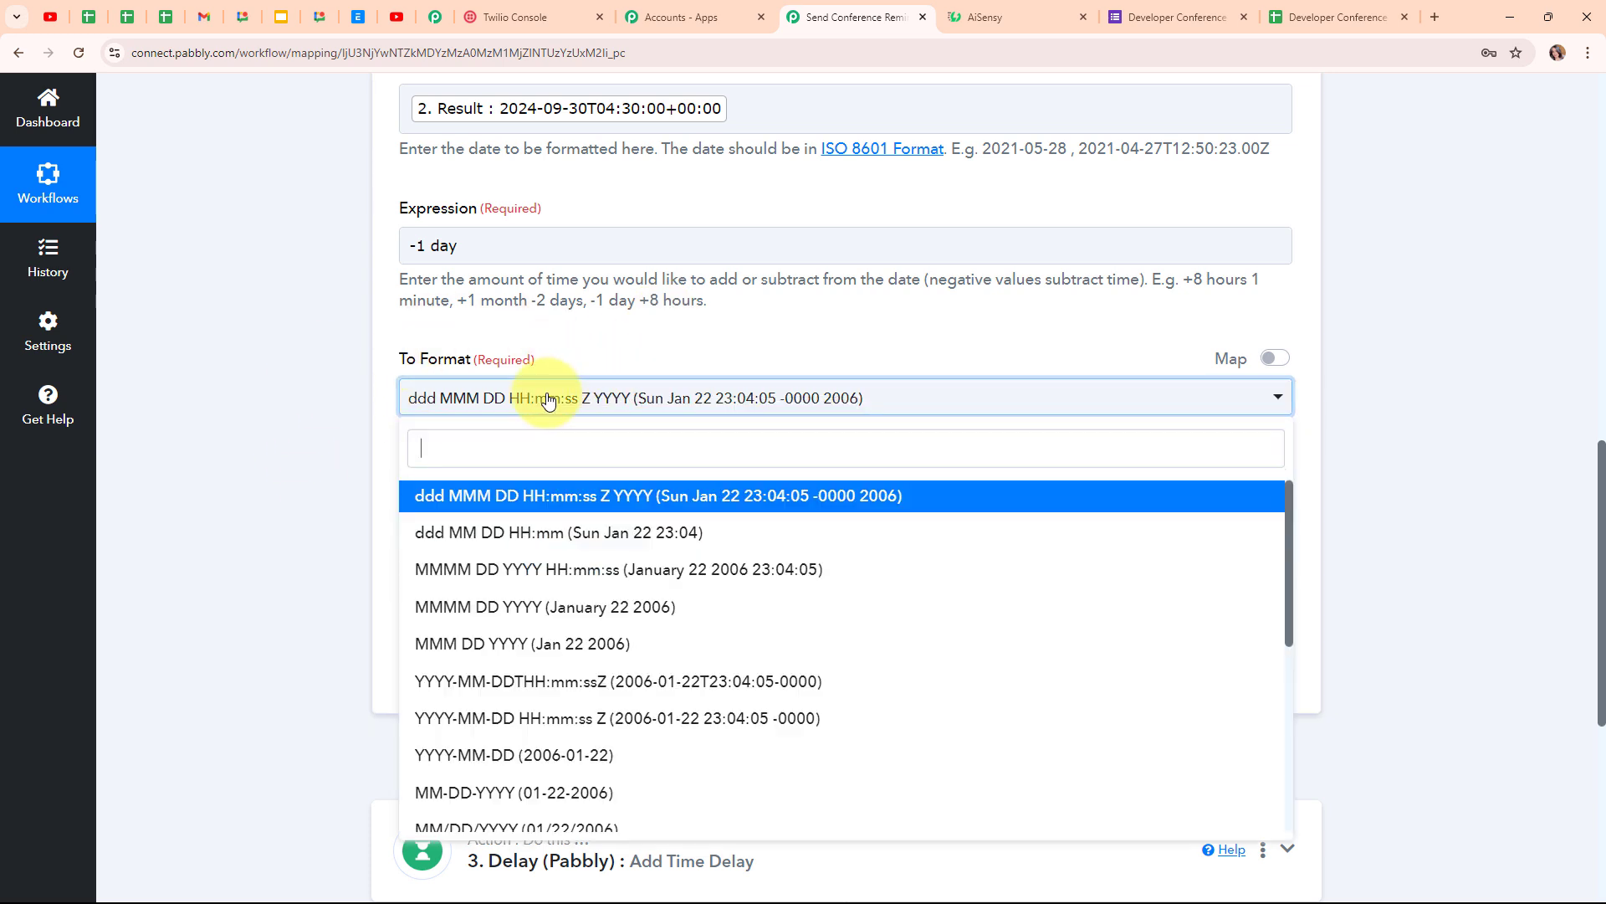
{"action": "scroll", "coordinate": [791, 728], "scroll_direction": "down", "scroll_amount": 5}
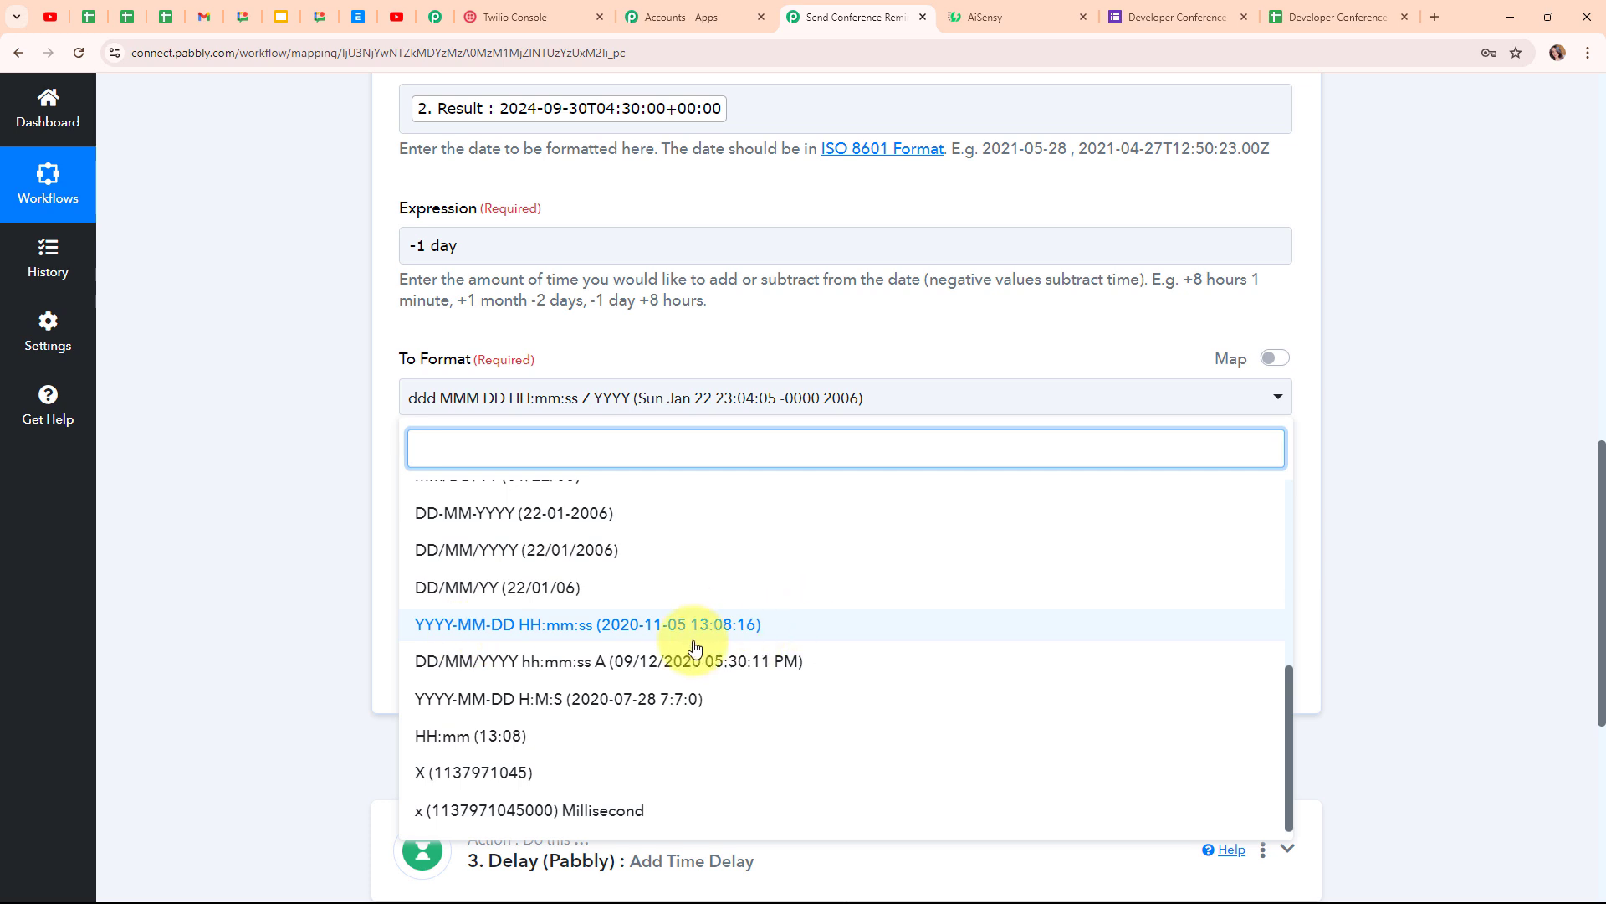
{"action": "left_click", "coordinate": [731, 627]}
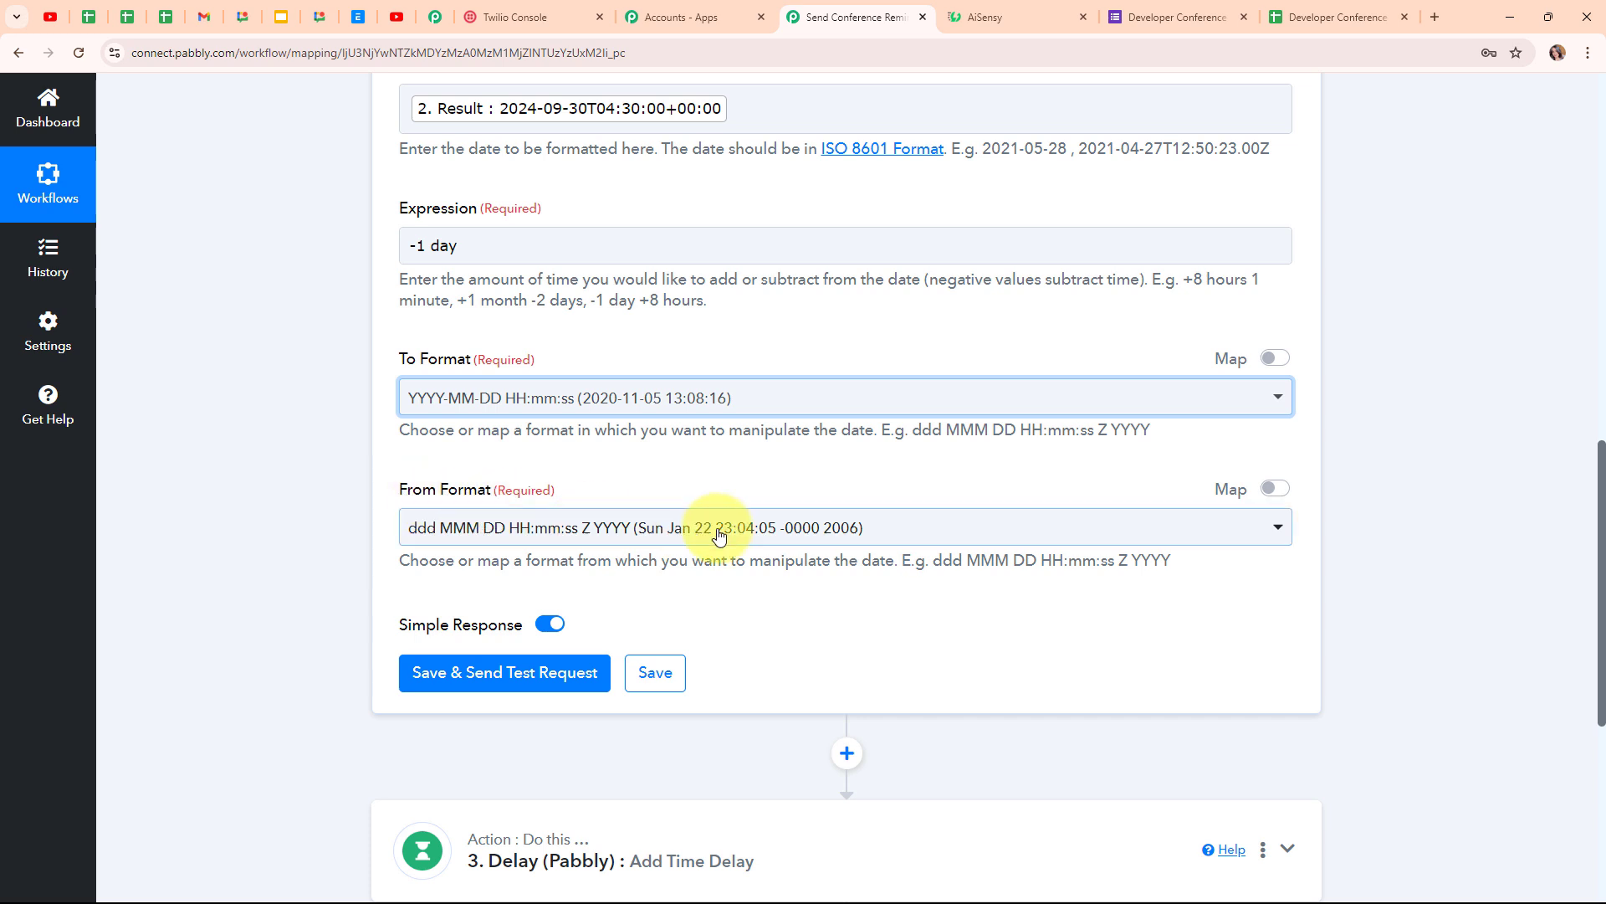
{"action": "left_click", "coordinate": [911, 527]}
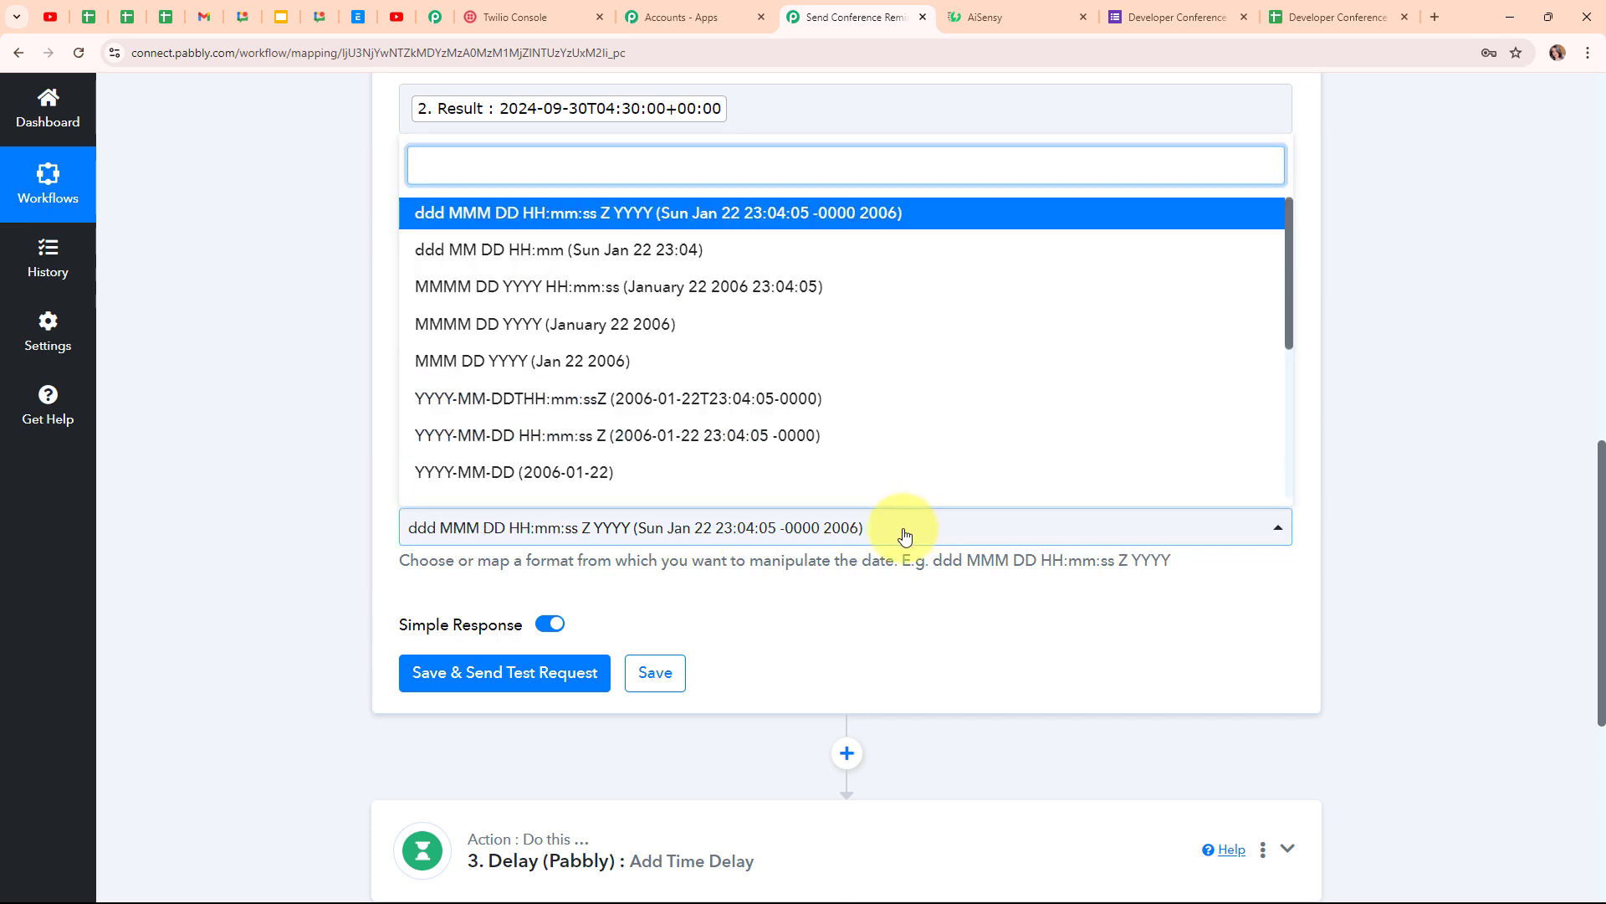
{"action": "scroll", "coordinate": [717, 307], "scroll_direction": "up", "scroll_amount": 1}
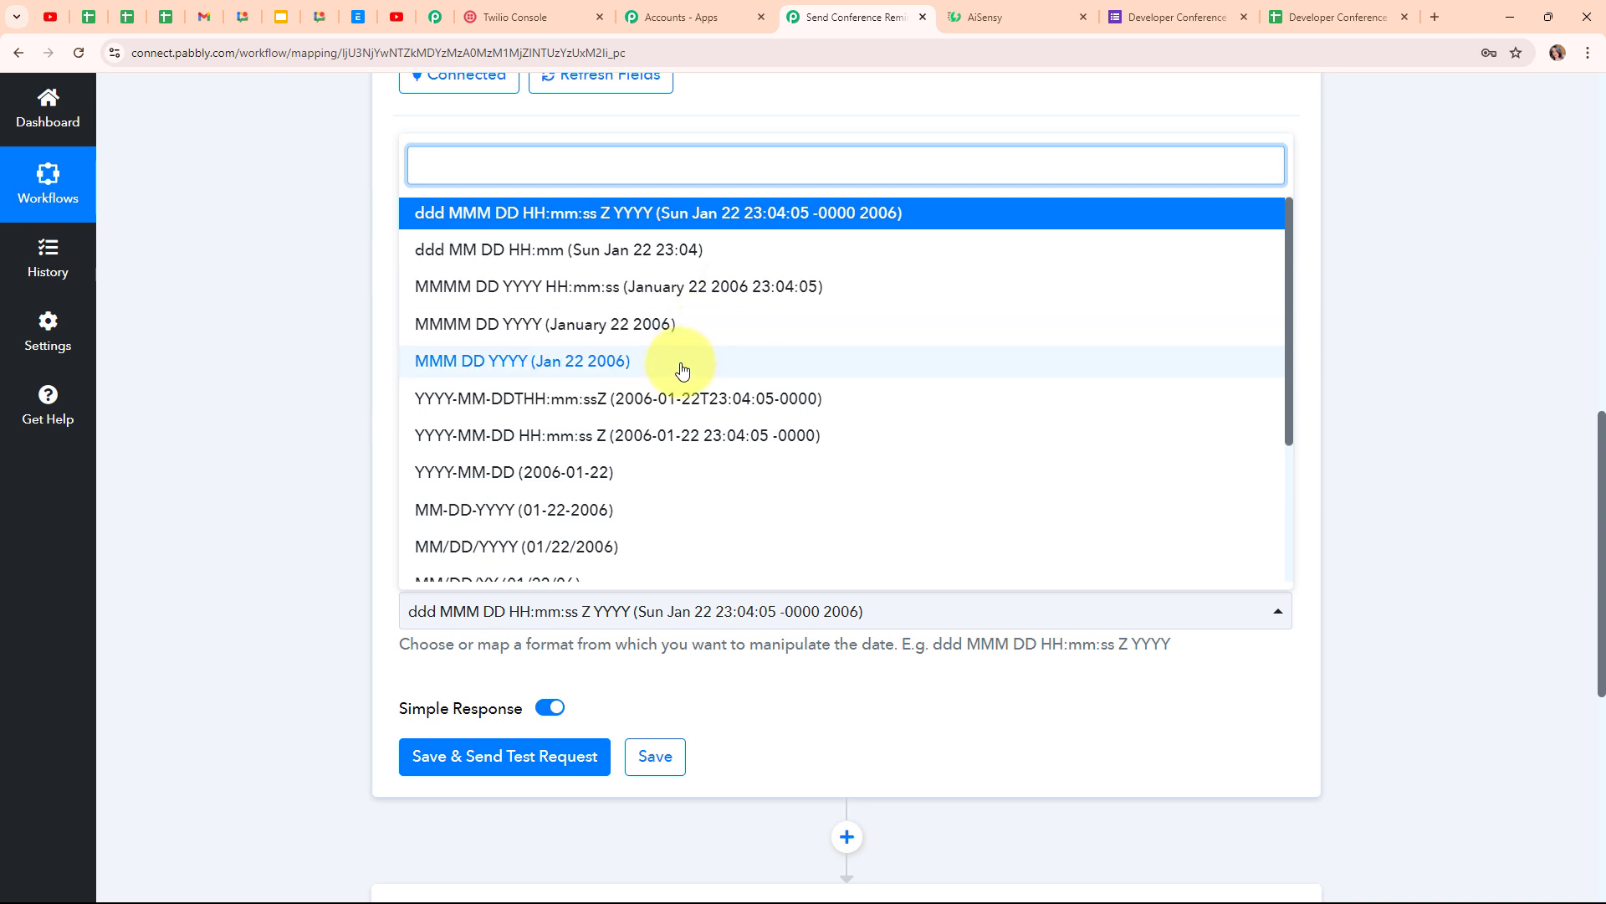
{"action": "scroll", "coordinate": [694, 368], "scroll_direction": "down", "scroll_amount": 1}
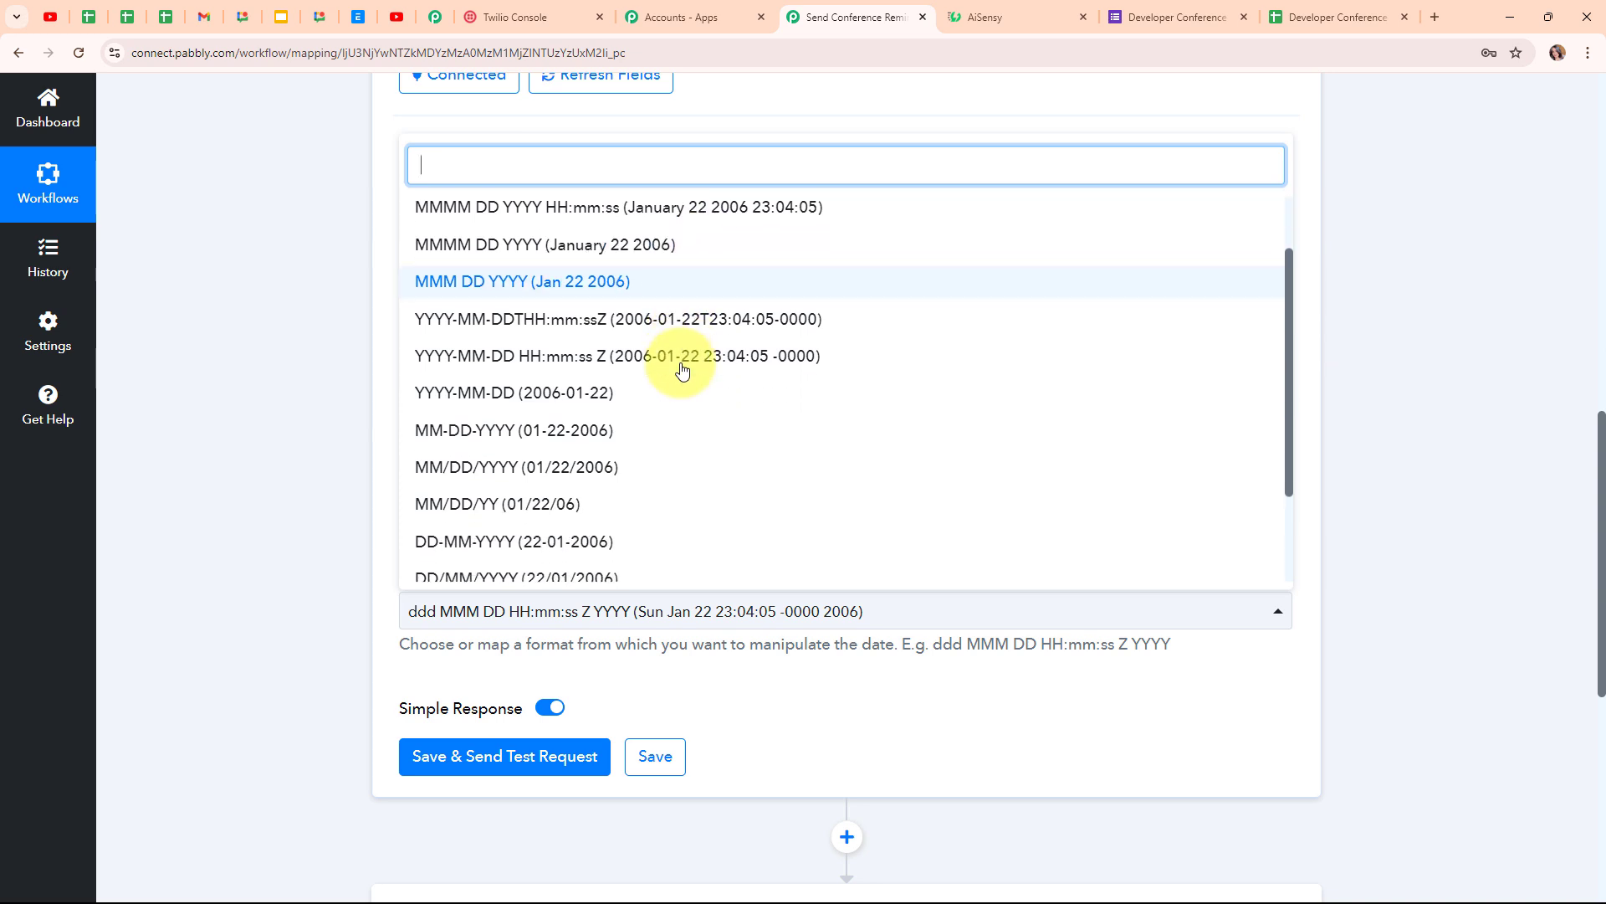
{"action": "left_click", "coordinate": [740, 324]}
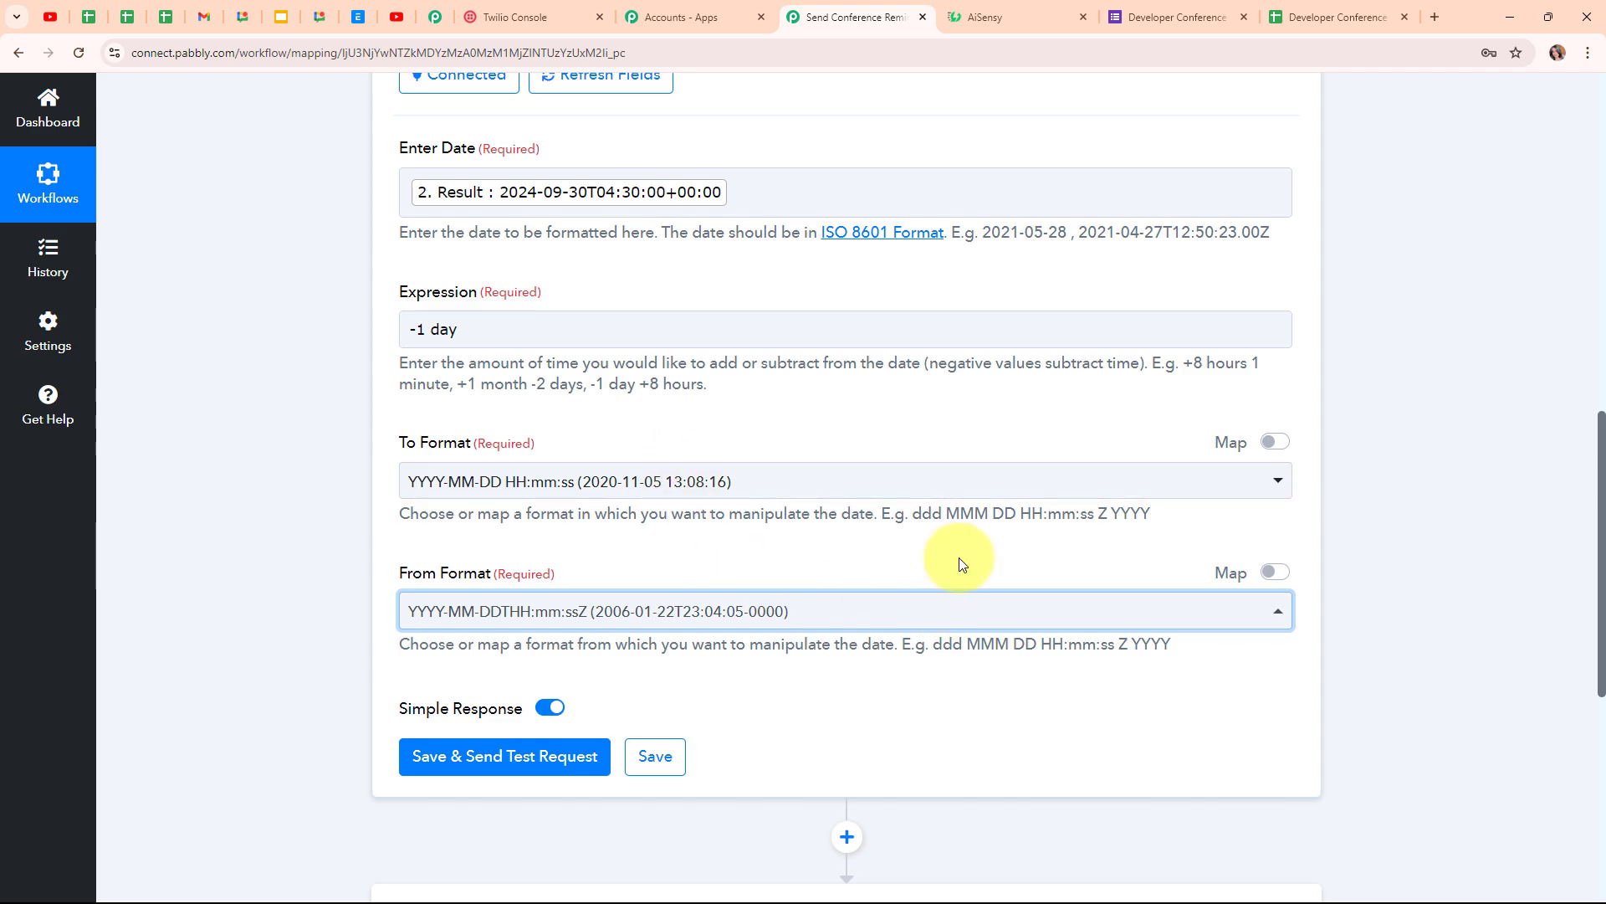
- Save the Add/Subtract Time step, send a test request, and check the resulting date in the response
{"action": "scroll", "coordinate": [960, 559], "scroll_direction": "up", "scroll_amount": 3}
{"action": "scroll", "coordinate": [959, 559], "scroll_direction": "down", "scroll_amount": 5}
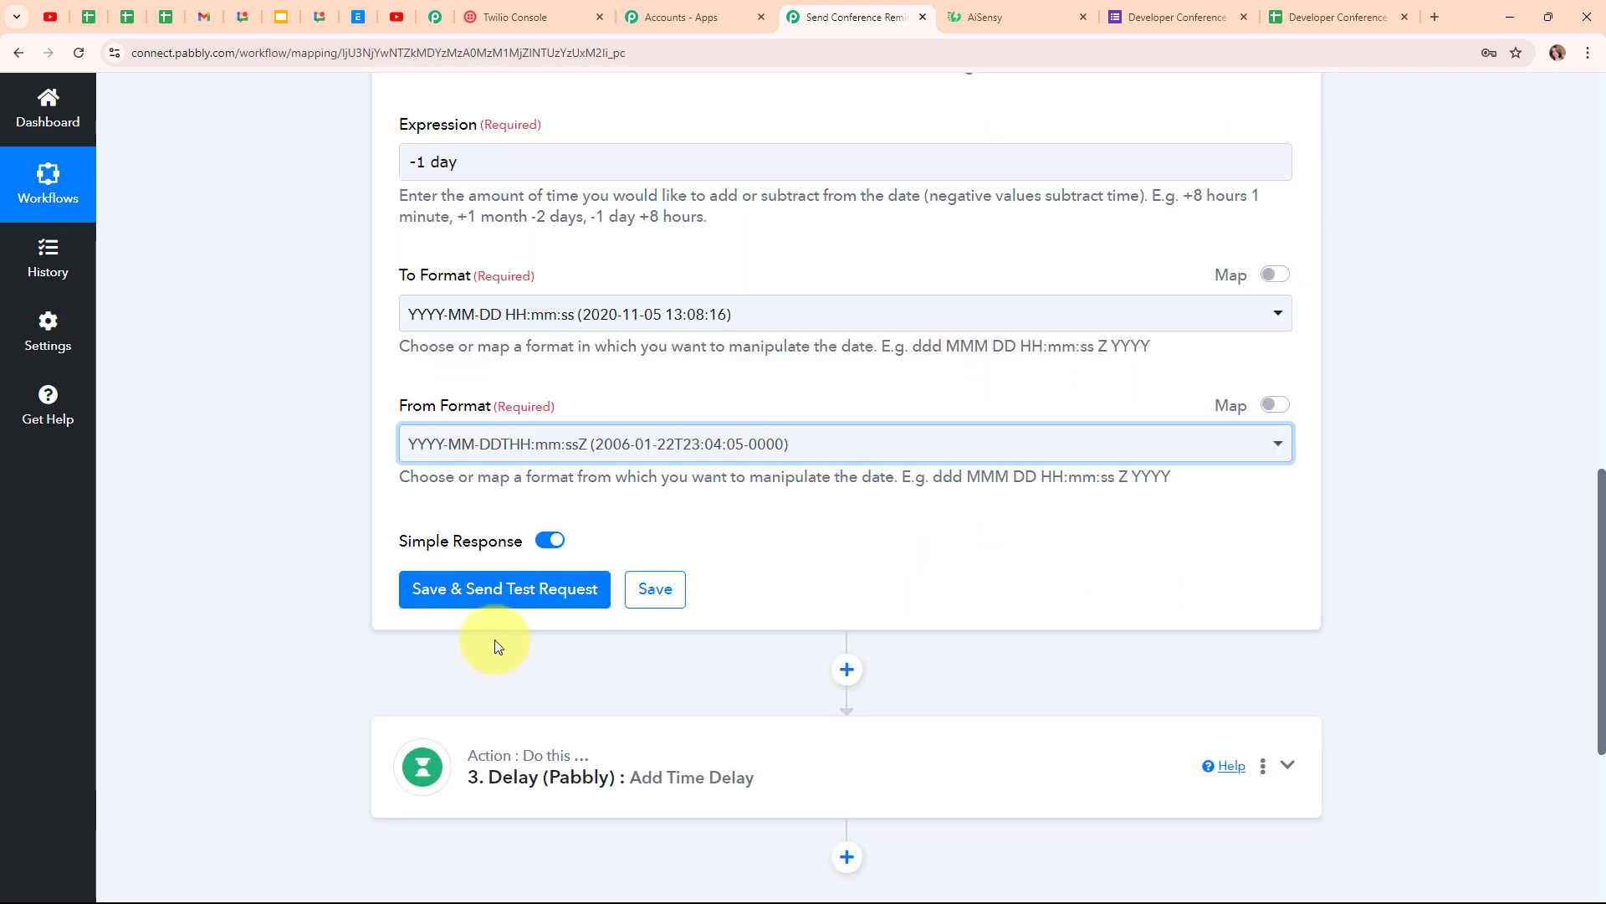
{"action": "left_click", "coordinate": [434, 592]}
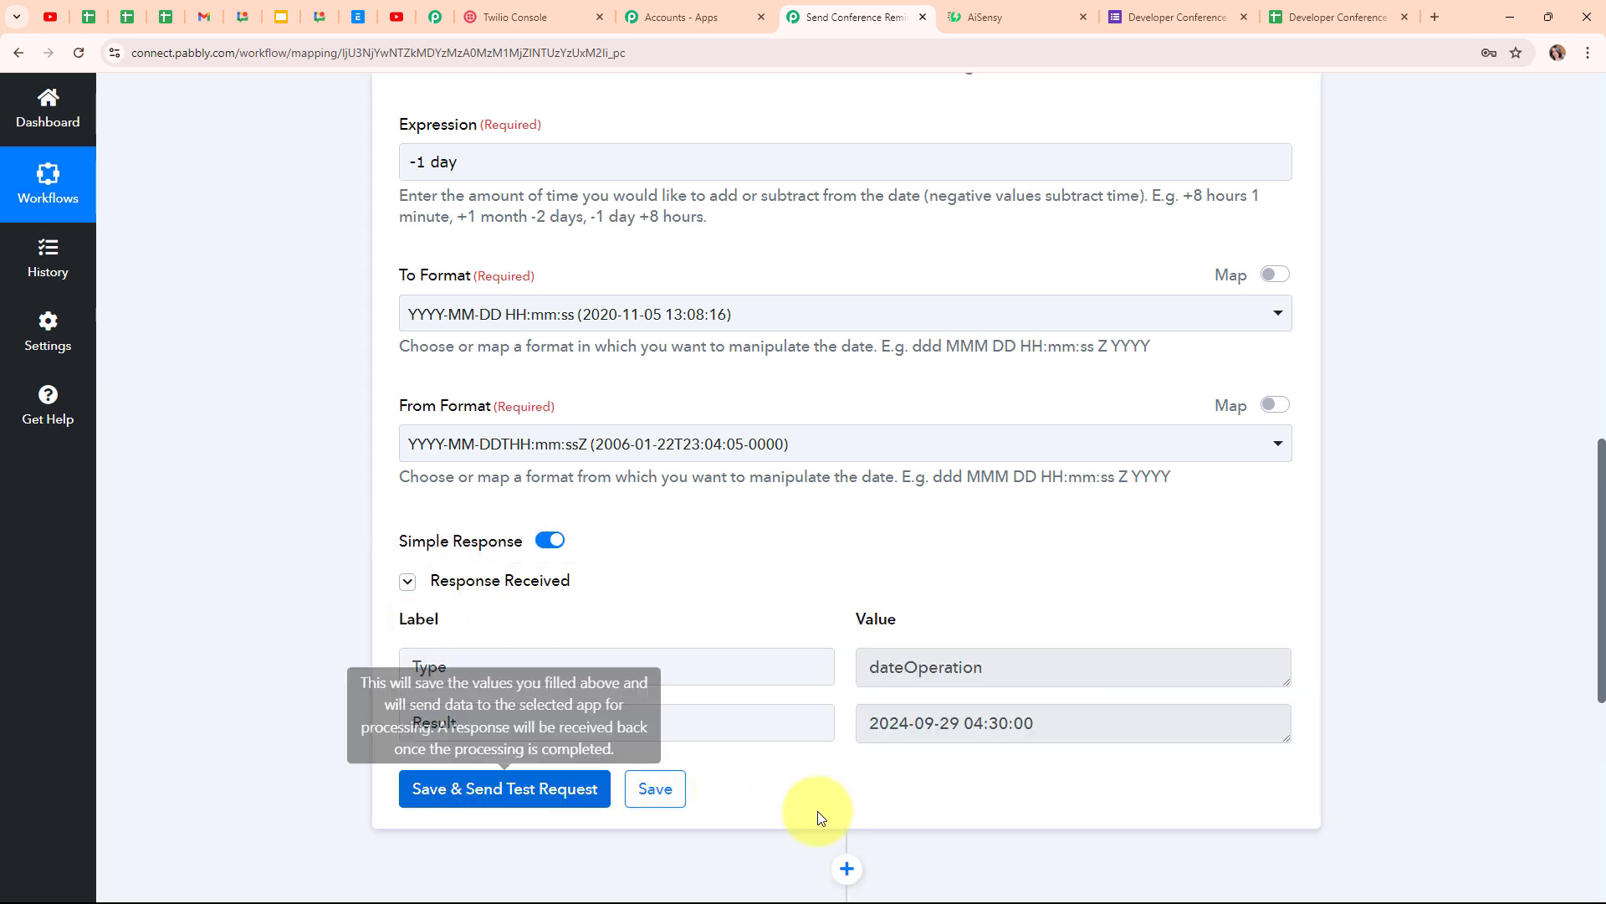
{"action": "left_click_drag", "start_coordinate": [1089, 725], "coordinate": [824, 738]}
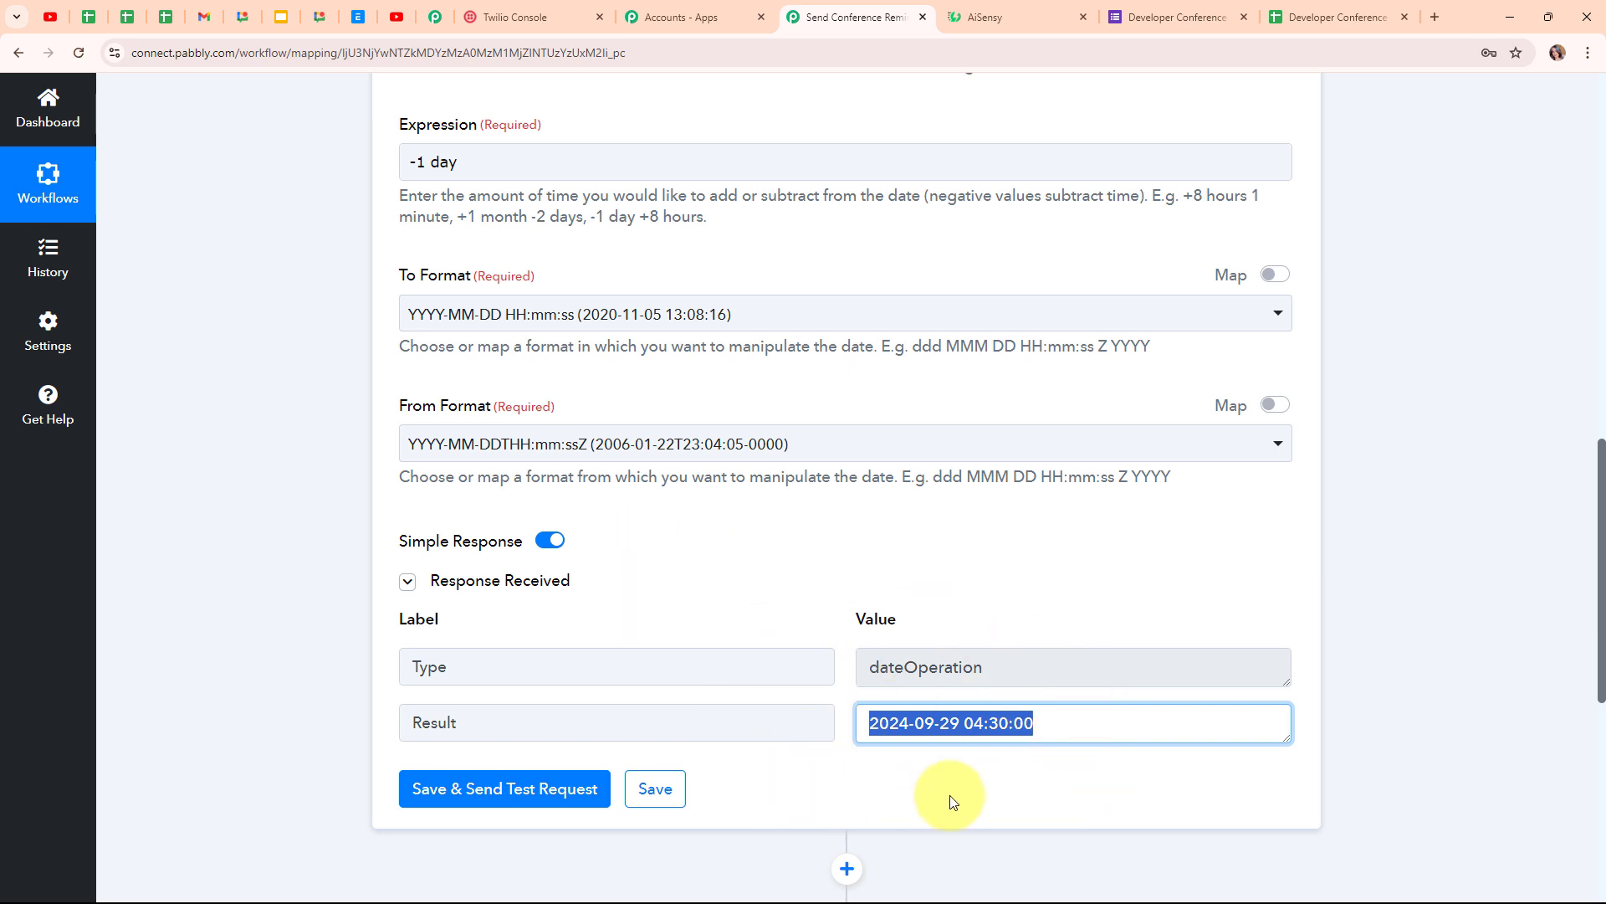
{"action": "left_click", "coordinate": [643, 615]}
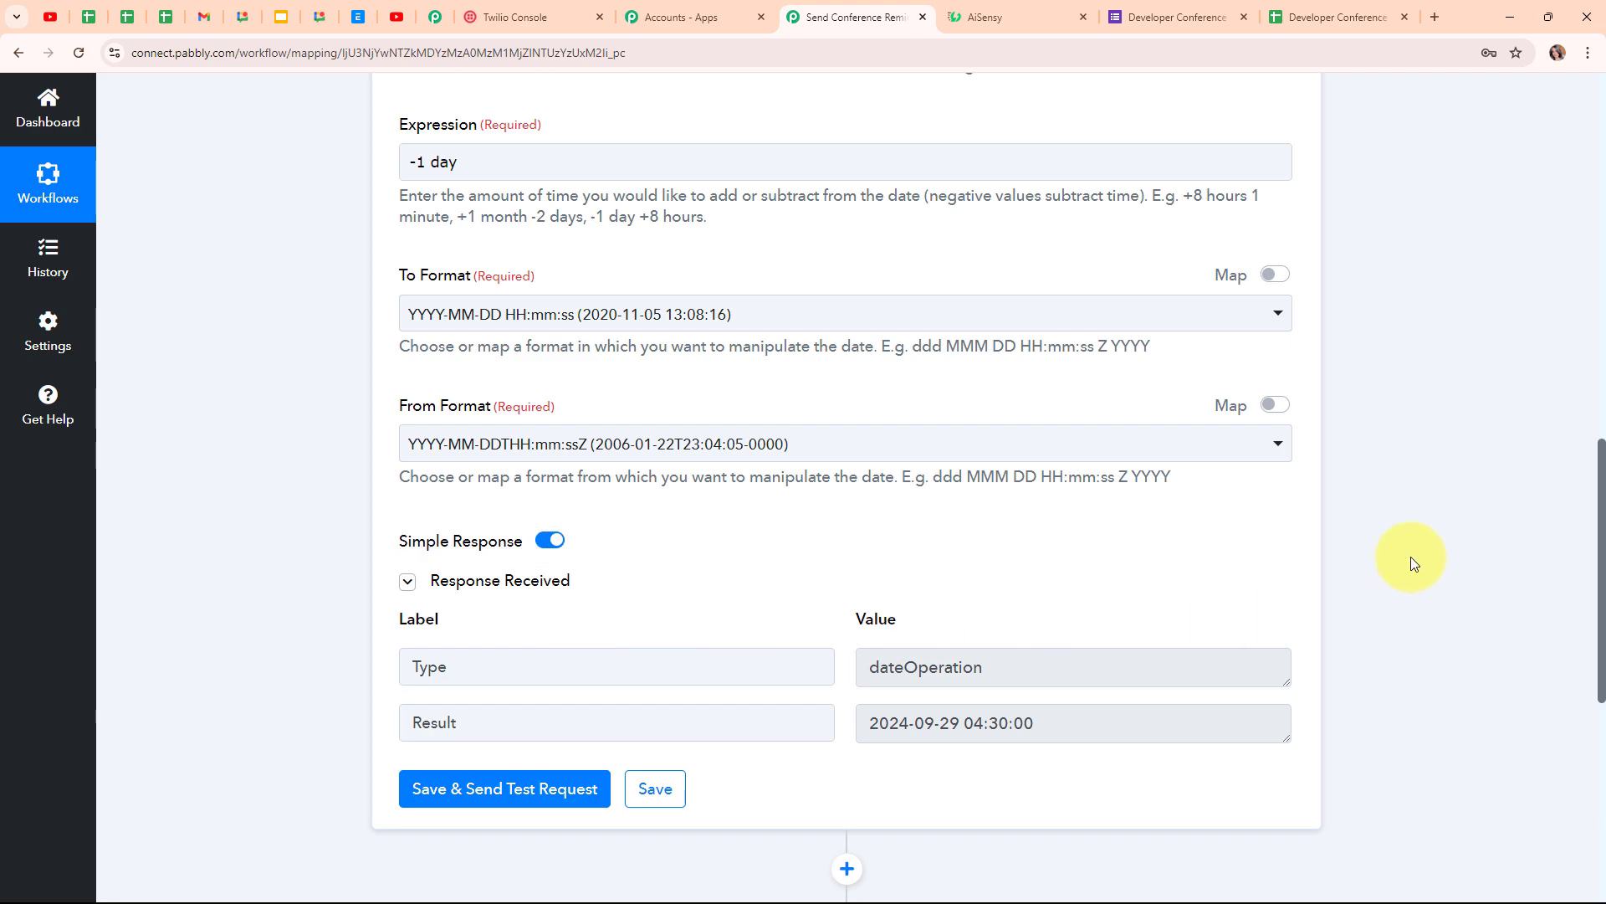
- Collapse the Add/Subtract Time step and expand the Delay step
{"action": "scroll", "coordinate": [1288, 540], "scroll_direction": "up", "scroll_amount": 1}
{"action": "scroll", "coordinate": [1287, 540], "scroll_direction": "up", "scroll_amount": 10}
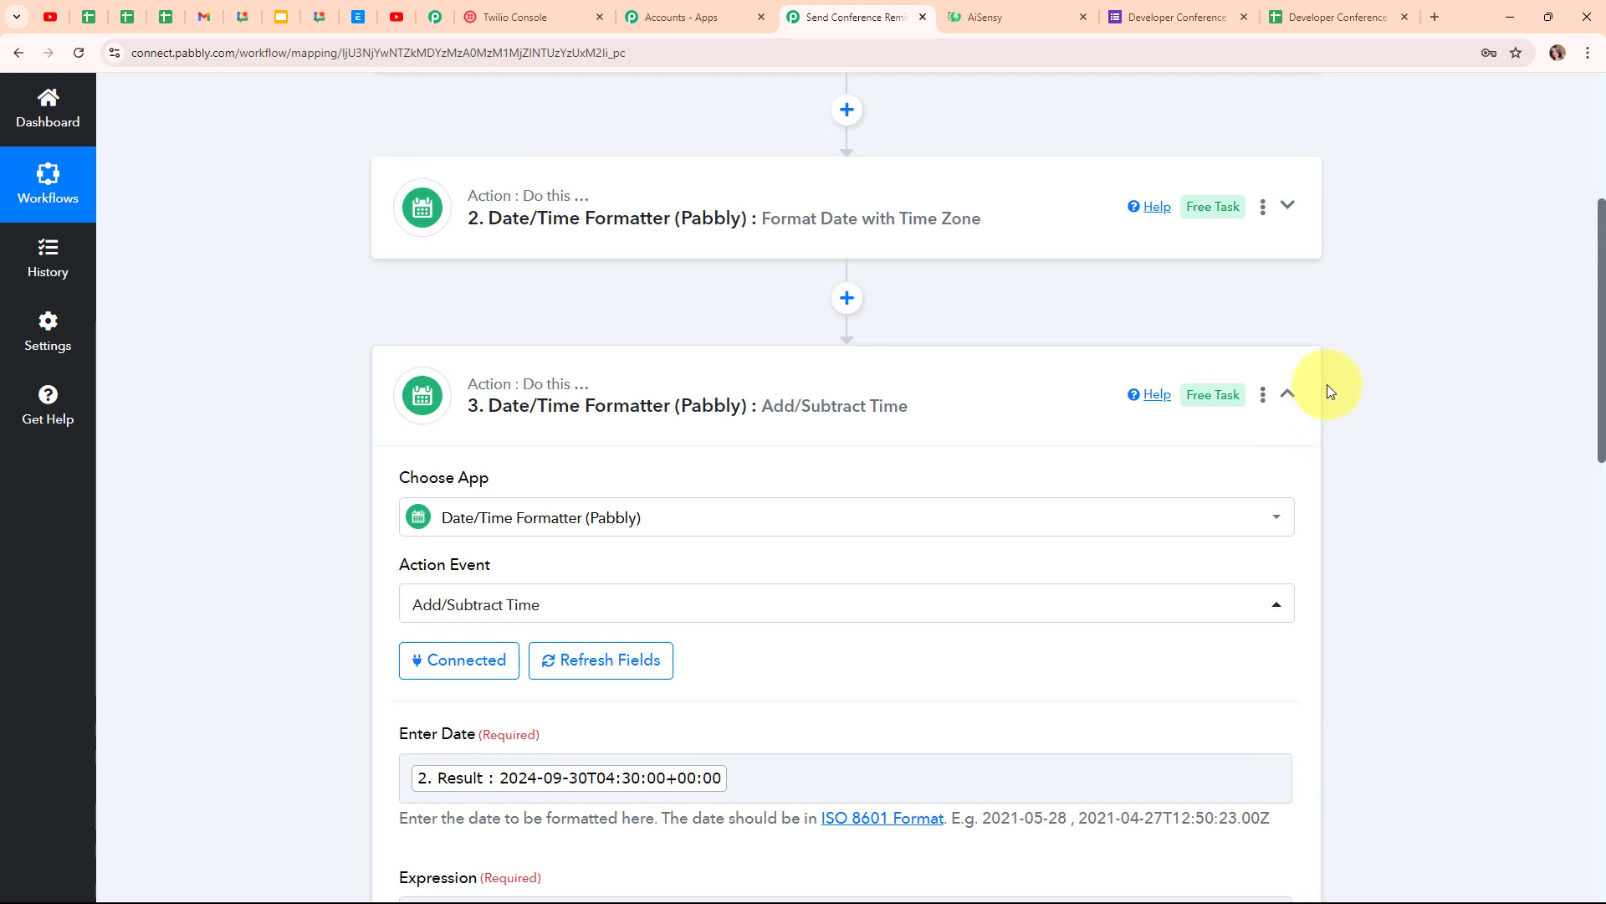
{"action": "left_click", "coordinate": [1293, 397]}
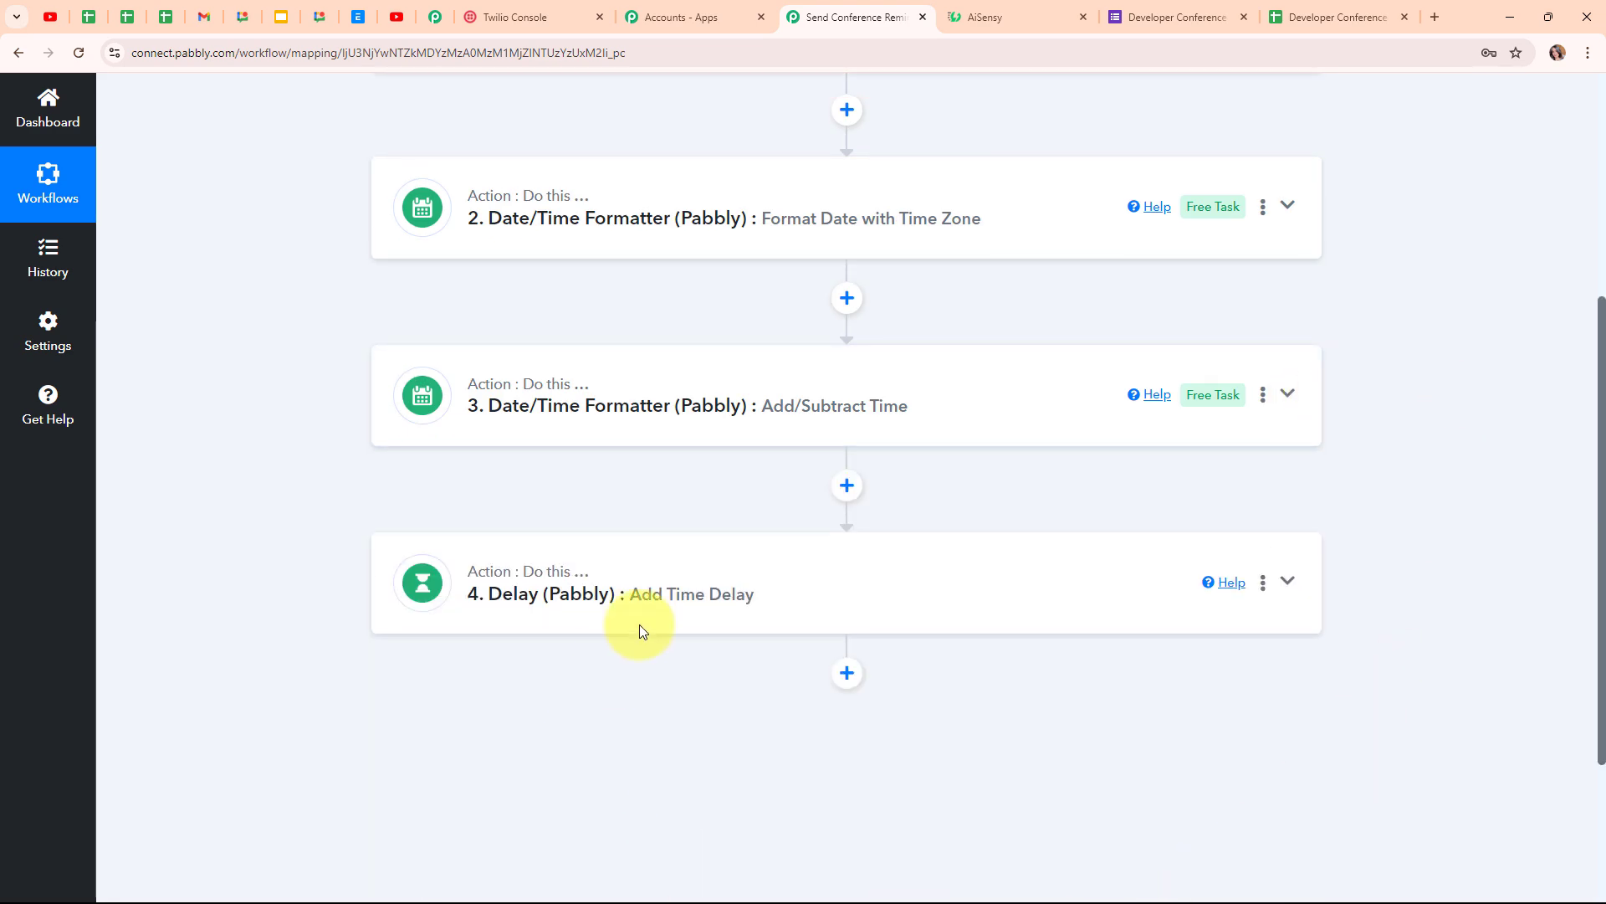
{"action": "left_click", "coordinate": [675, 567]}
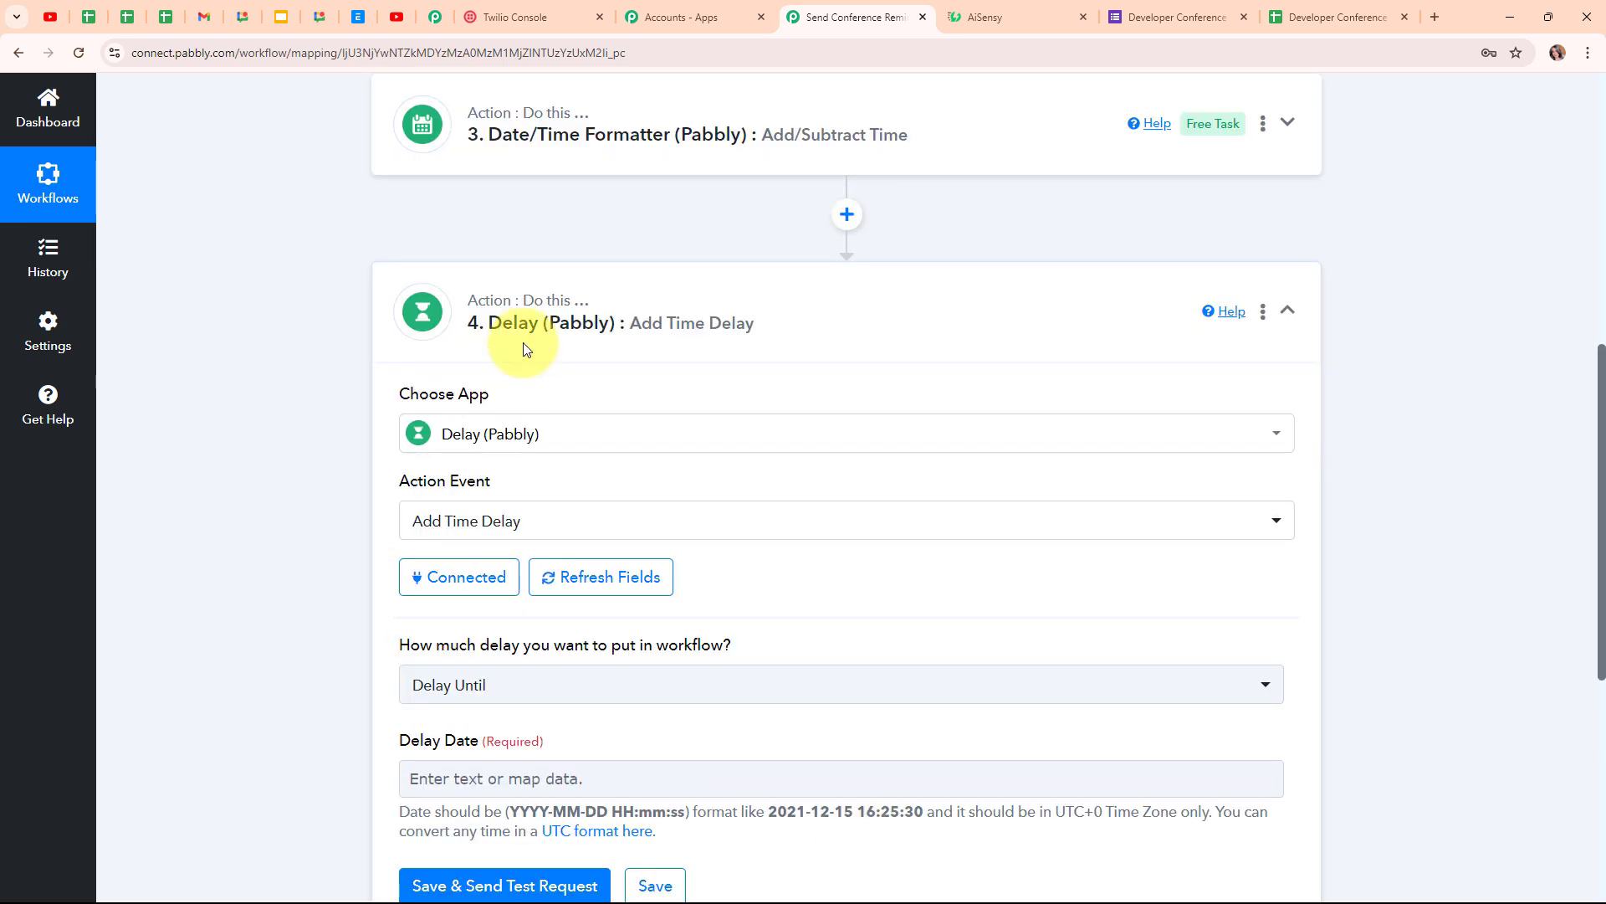
- Map the Delay Date field to the Result from step 3, Add/Subtract Time
{"action": "scroll", "coordinate": [895, 584], "scroll_direction": "down", "scroll_amount": 3}
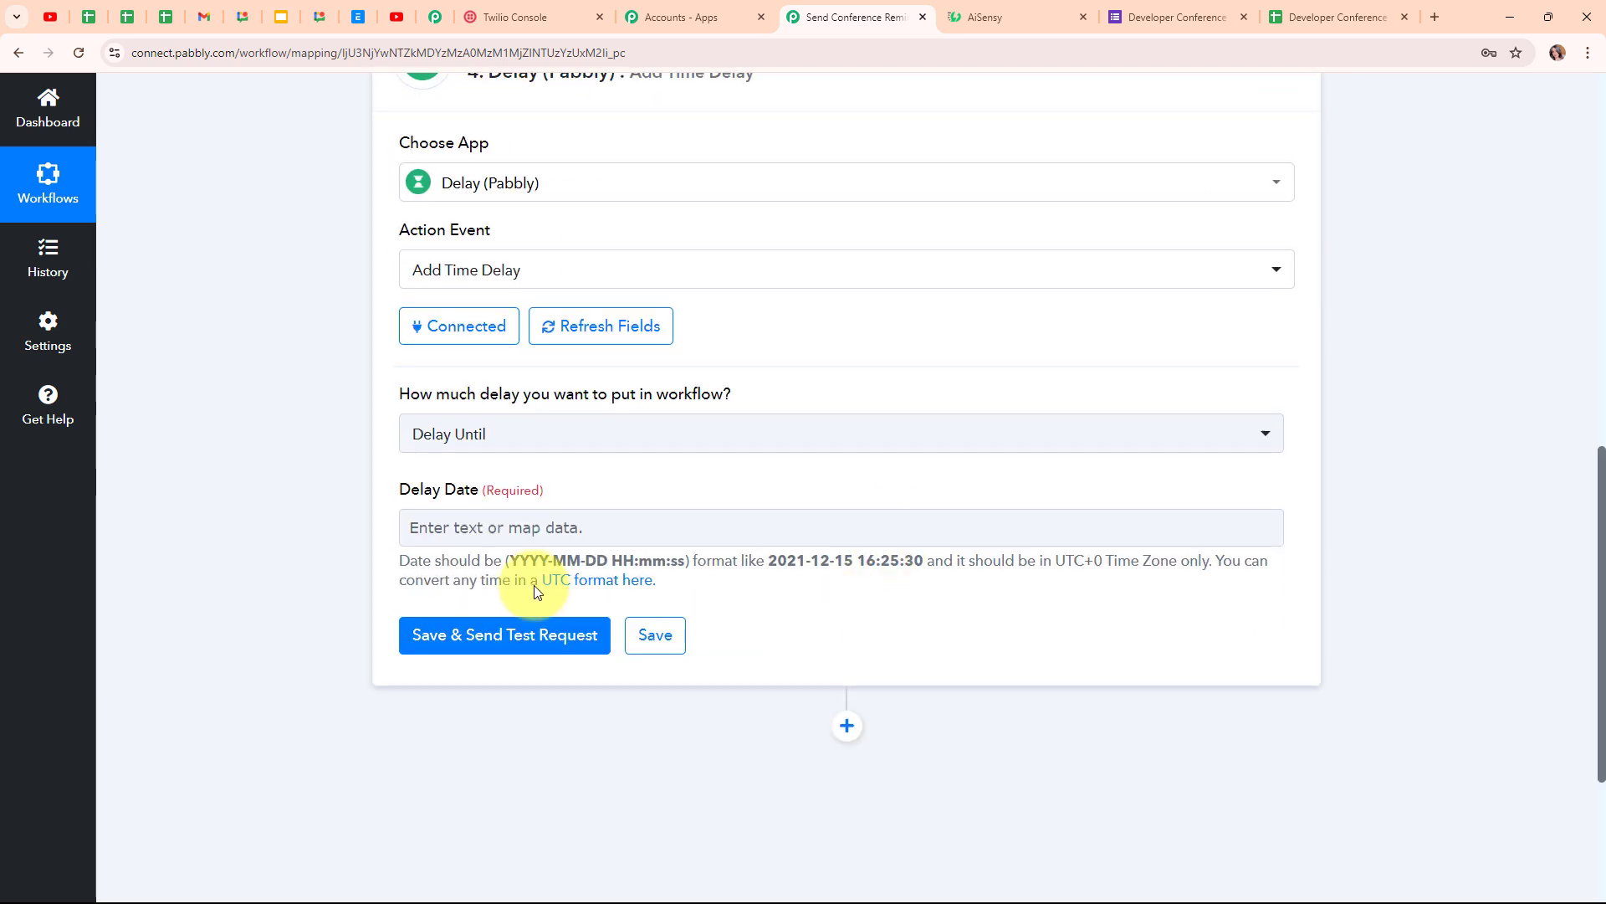
{"action": "left_click", "coordinate": [439, 524]}
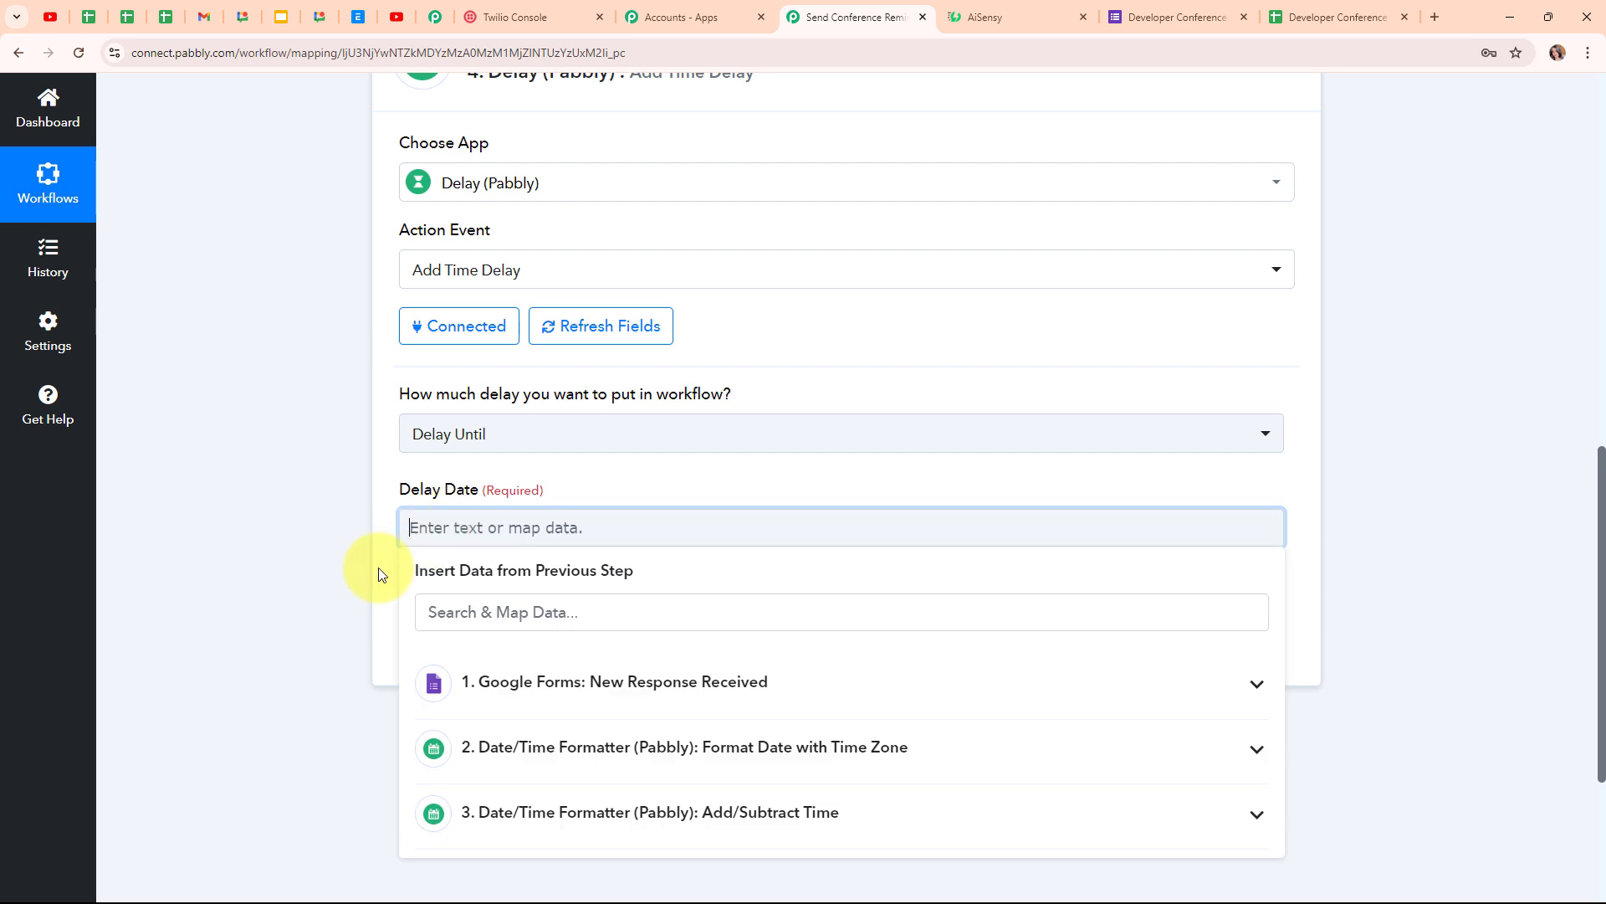
{"action": "left_click", "coordinate": [883, 832]}
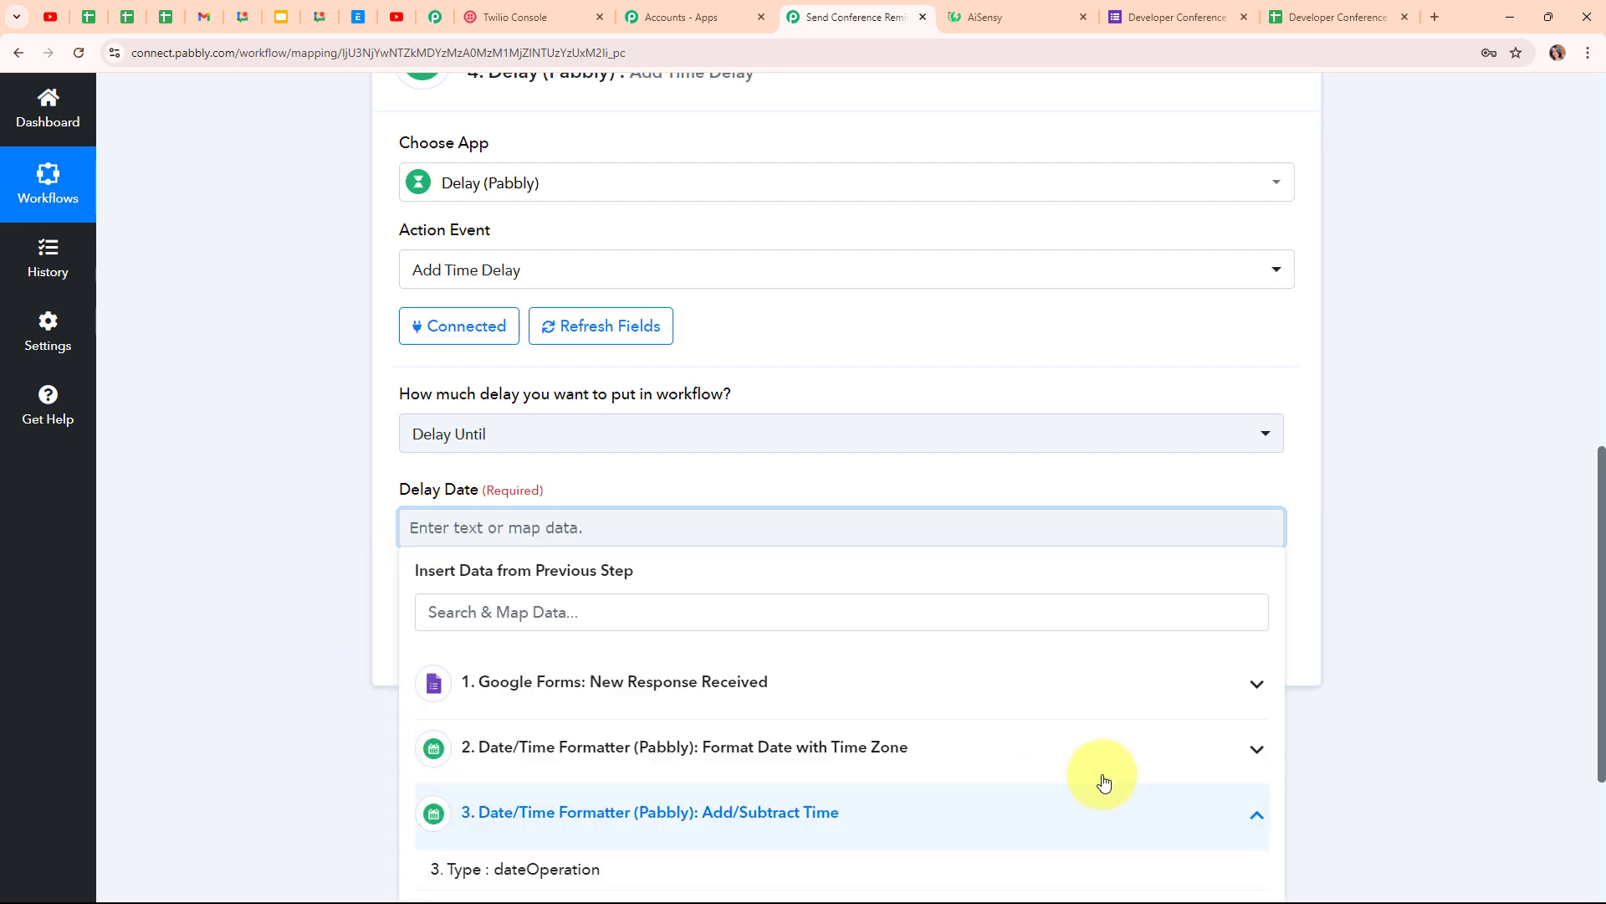
{"action": "scroll", "coordinate": [1097, 781], "scroll_direction": "down", "scroll_amount": 3}
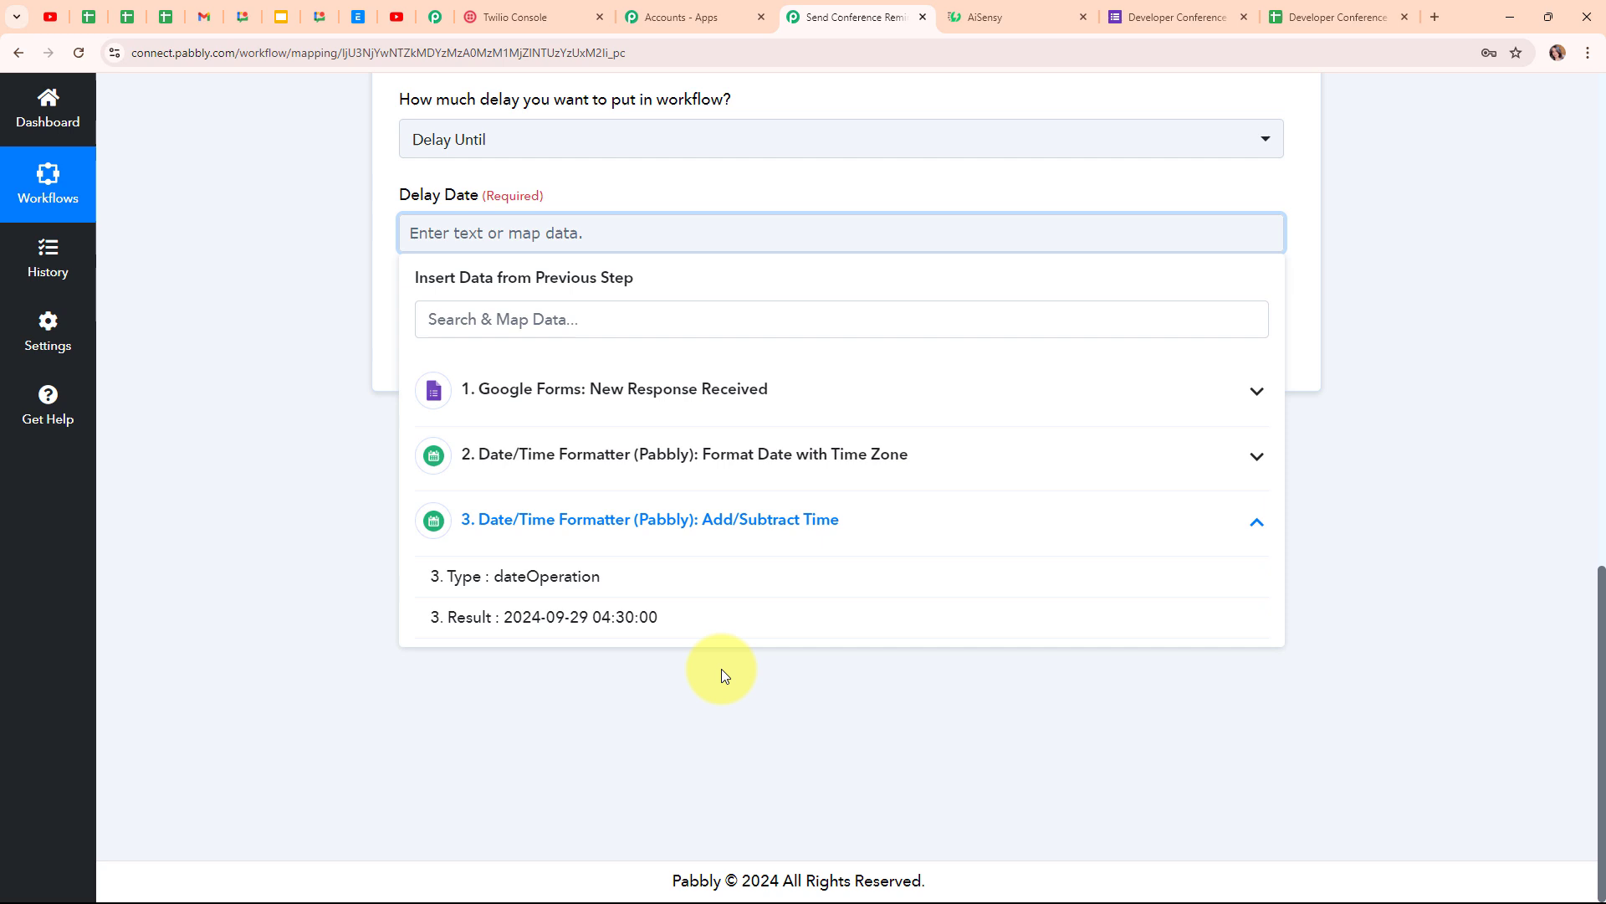
{"action": "left_click", "coordinate": [608, 619]}
{"action": "left_click", "coordinate": [301, 397]}
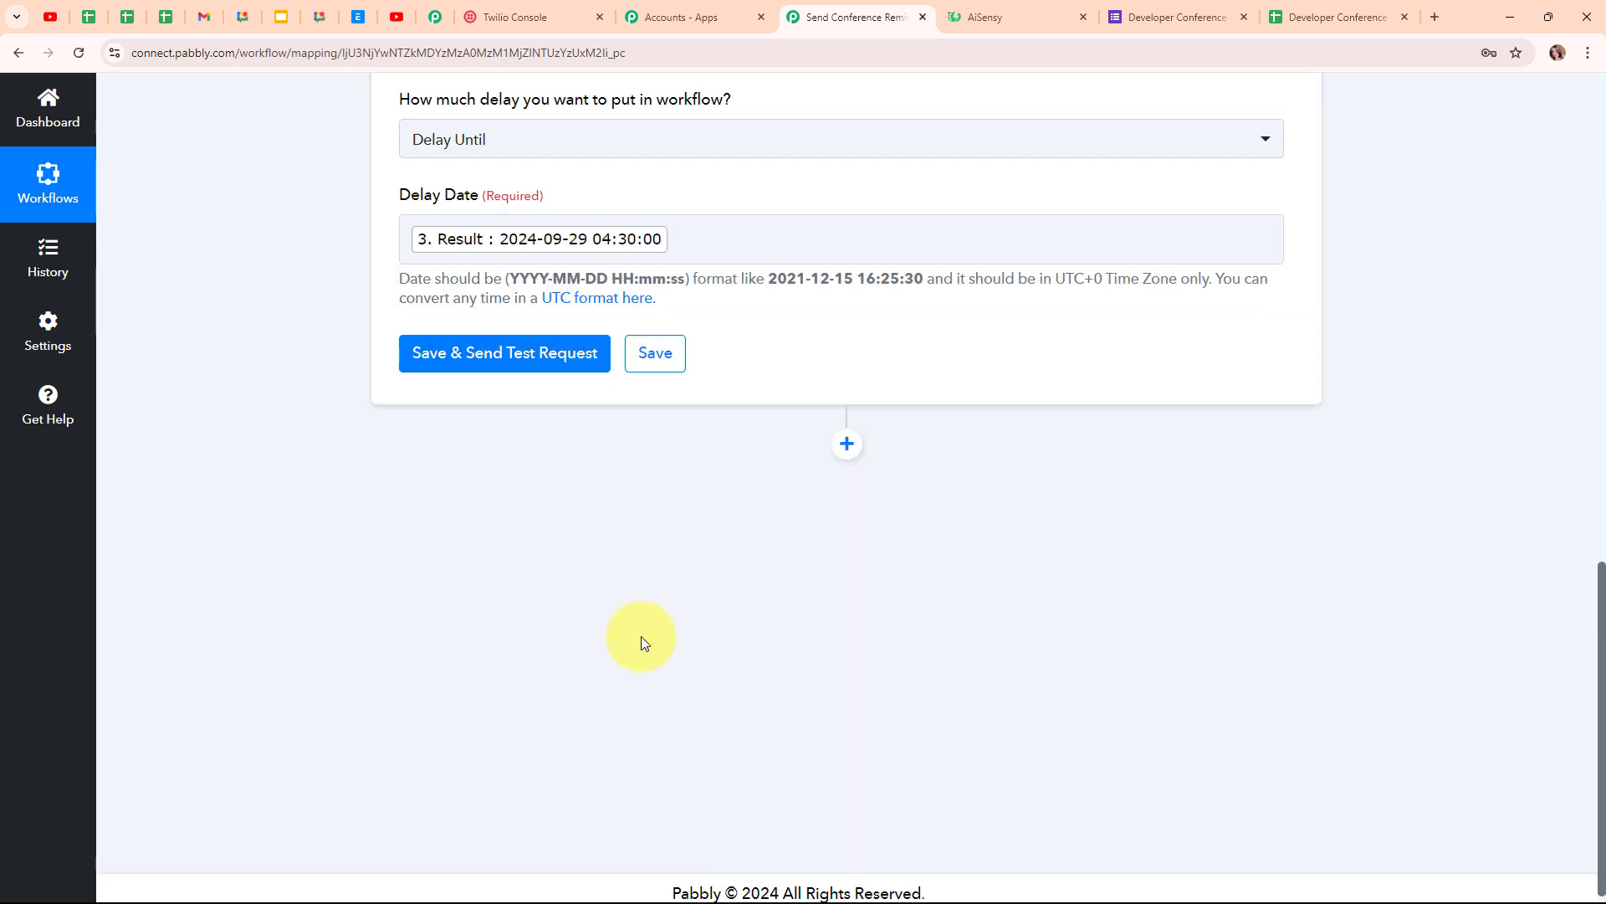
- Save the Delay step, send a test request, and check the delay message in the response
{"action": "scroll", "coordinate": [1102, 420], "scroll_direction": "up", "scroll_amount": 2}
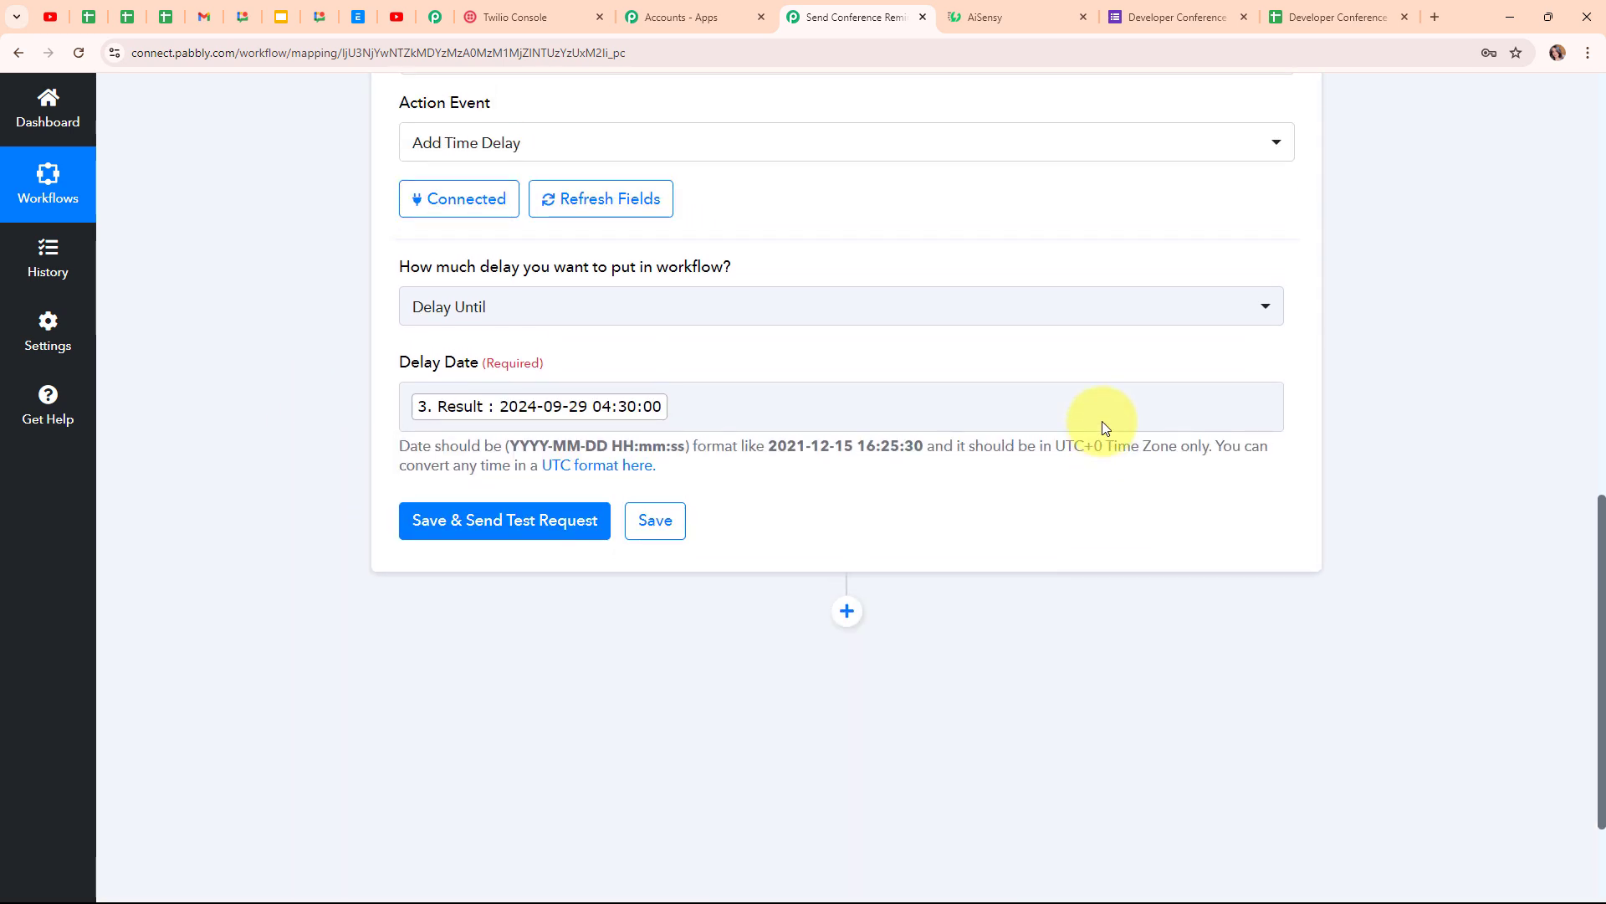
{"action": "left_click", "coordinate": [483, 545]}
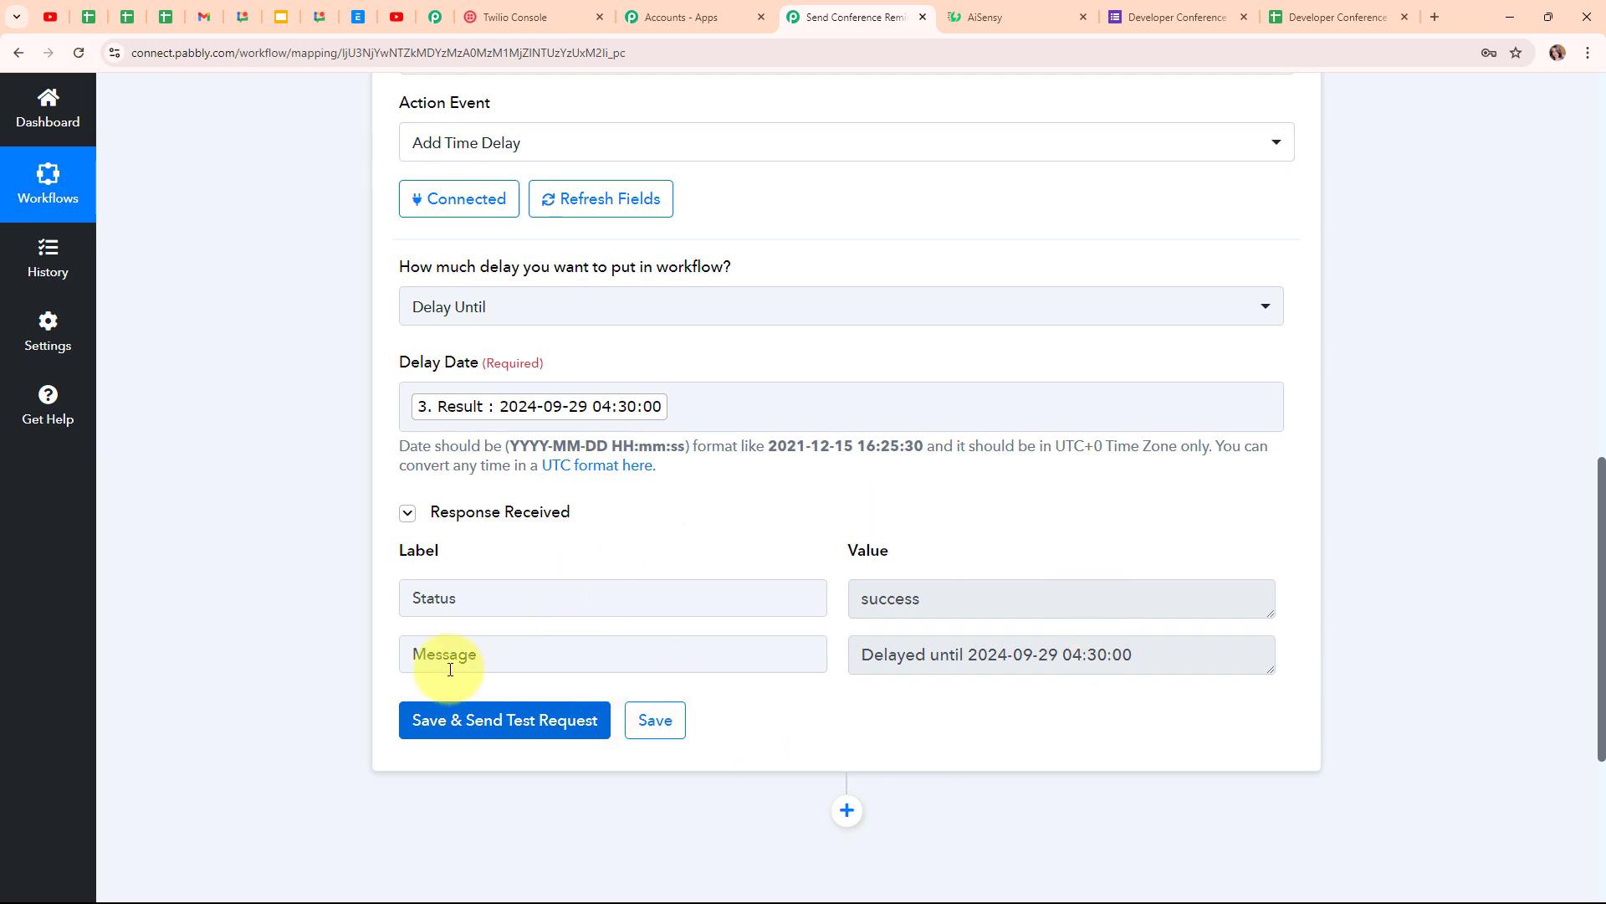
{"action": "left_click_drag", "start_coordinate": [1160, 648], "coordinate": [853, 661]}
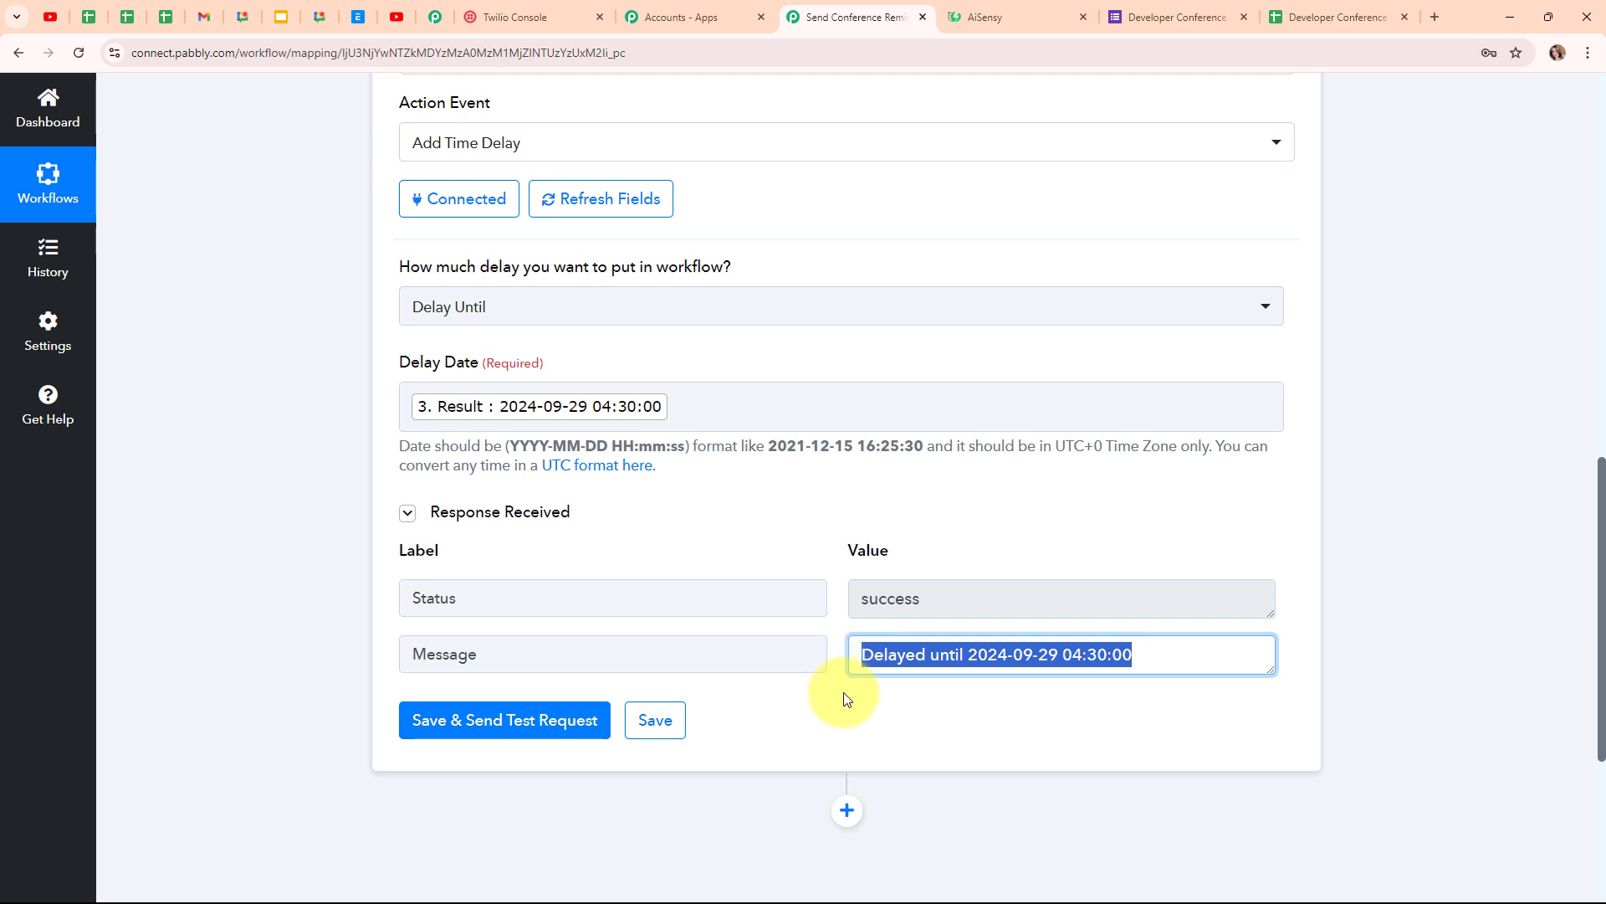
{"action": "left_click", "coordinate": [791, 717]}
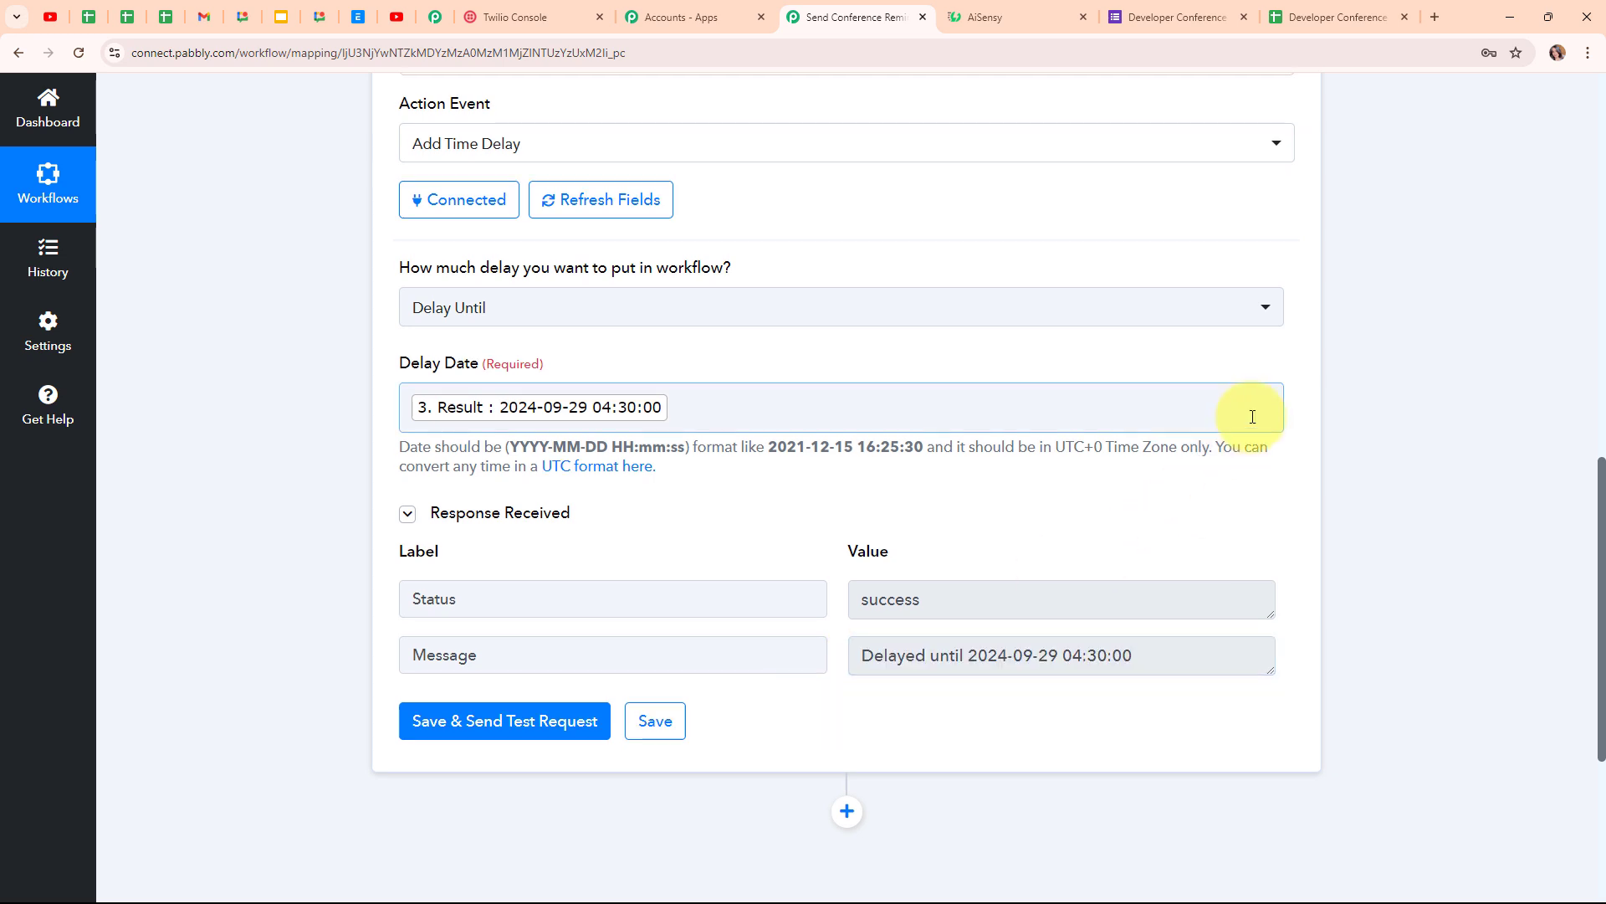
- Collapse the Delay step and review the workflow from the Google Forms trigger through the Delay action
{"action": "scroll", "coordinate": [1252, 412], "scroll_direction": "up", "scroll_amount": 6}
{"action": "left_click", "coordinate": [1286, 440]}
{"action": "scroll", "coordinate": [602, 251], "scroll_direction": "up", "scroll_amount": 5}
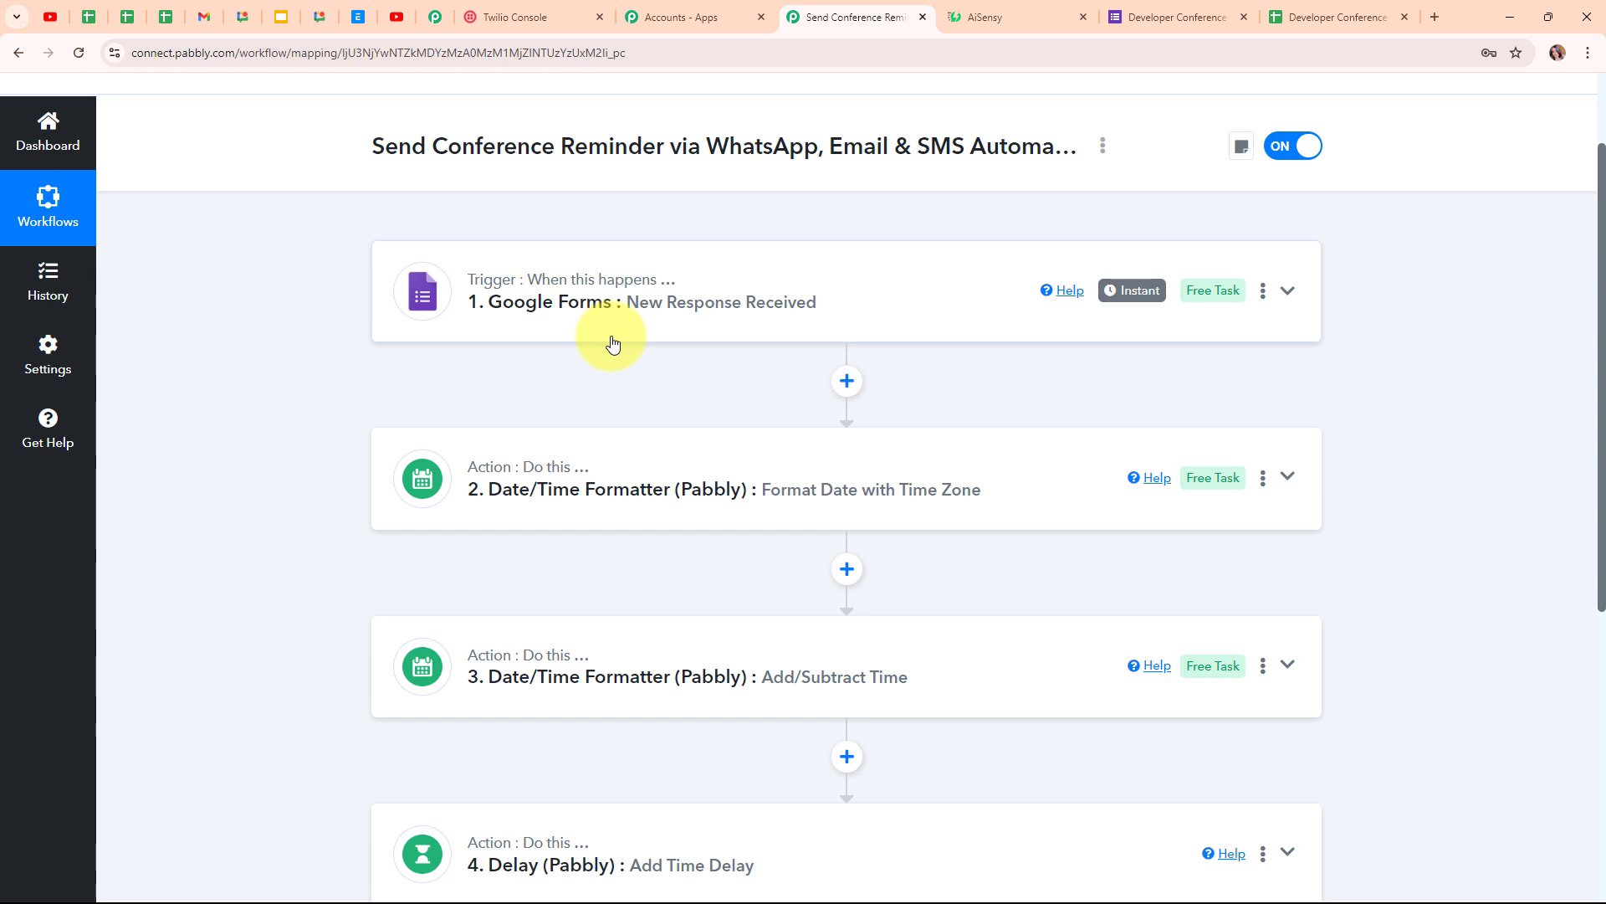
{"action": "scroll", "coordinate": [886, 512], "scroll_direction": "down", "scroll_amount": 4}
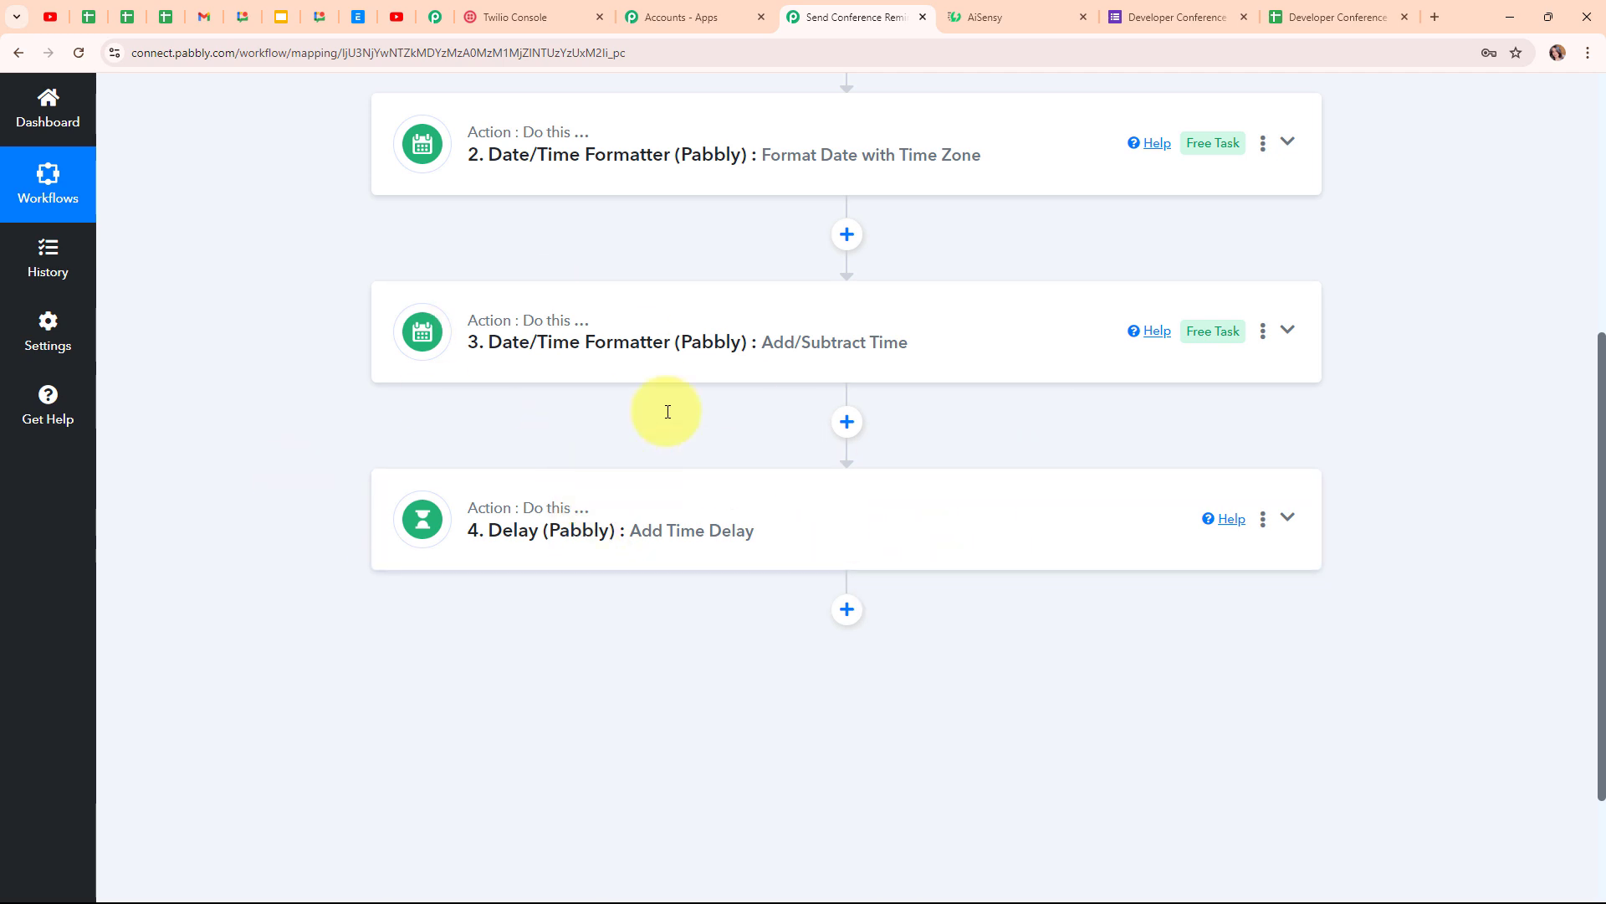
- Add a WhatsApp by AiSensy action after the Delay step with Send Template Message as its event
{"action": "left_click", "coordinate": [849, 620]}
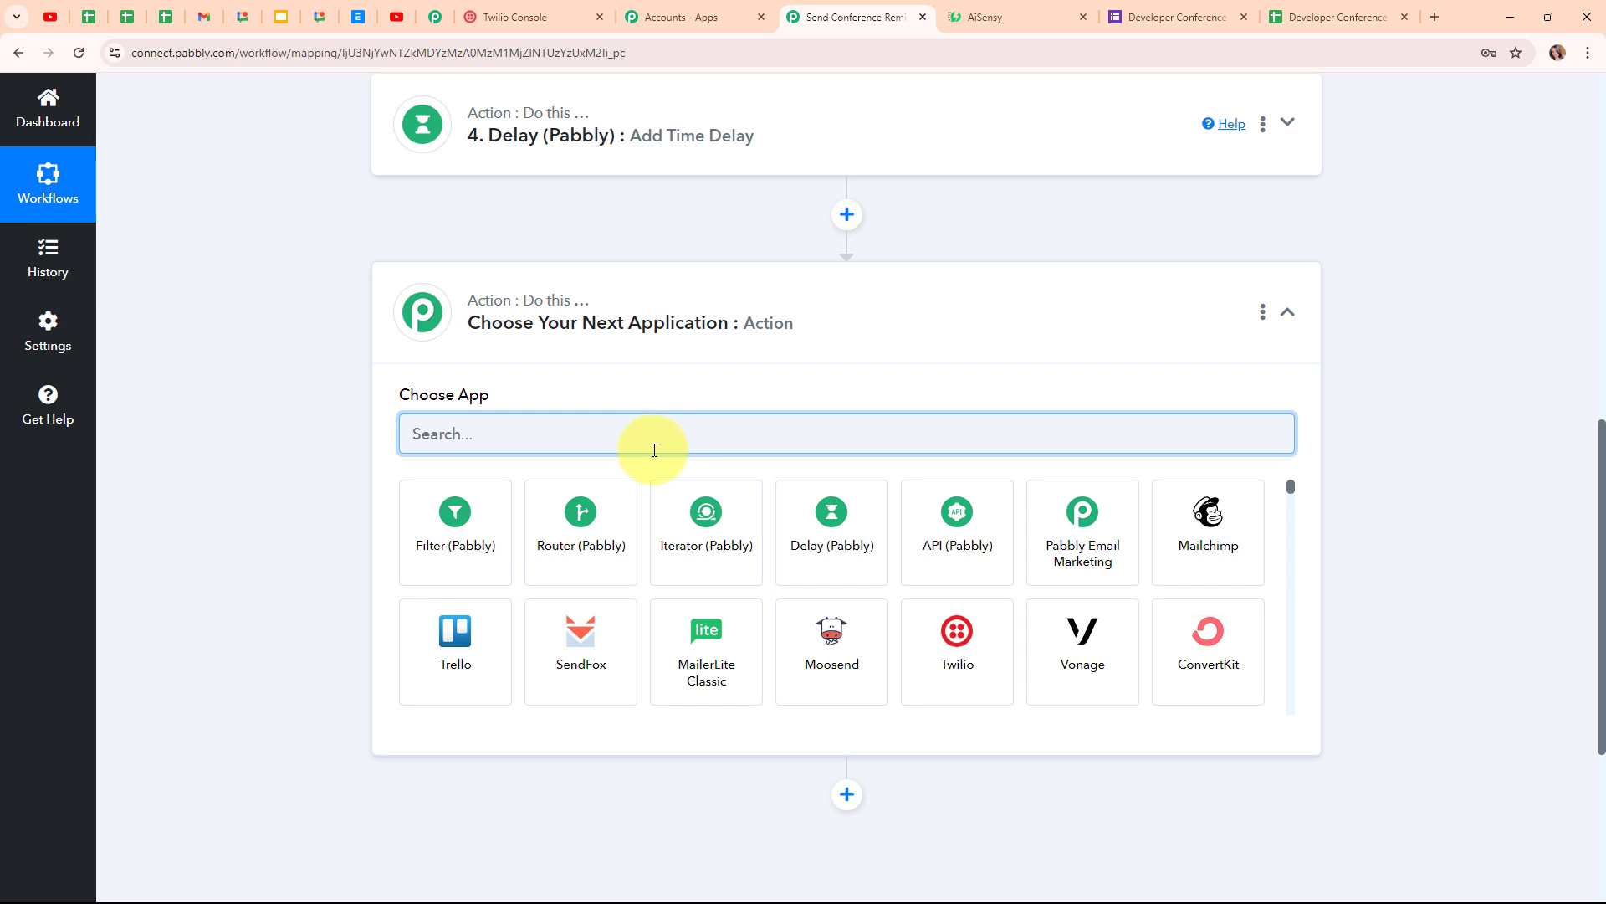
{"action": "type", "text": "AiSE"}
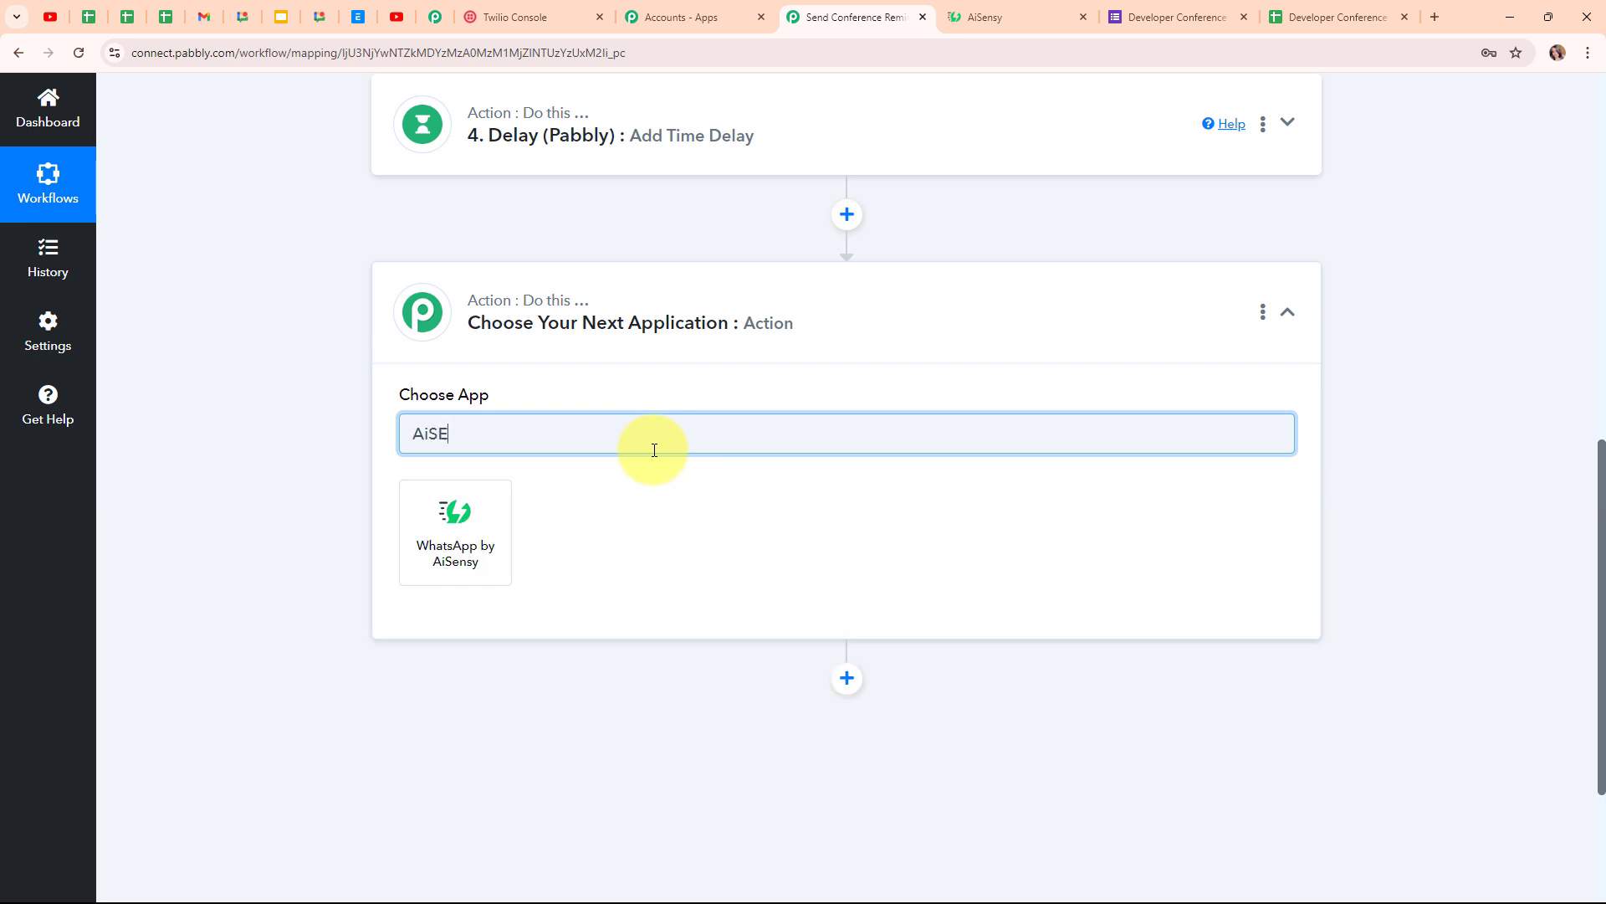
{"action": "key", "text": "BackSpace"}
{"action": "type", "text": "e"}
{"action": "left_click", "coordinate": [454, 550]}
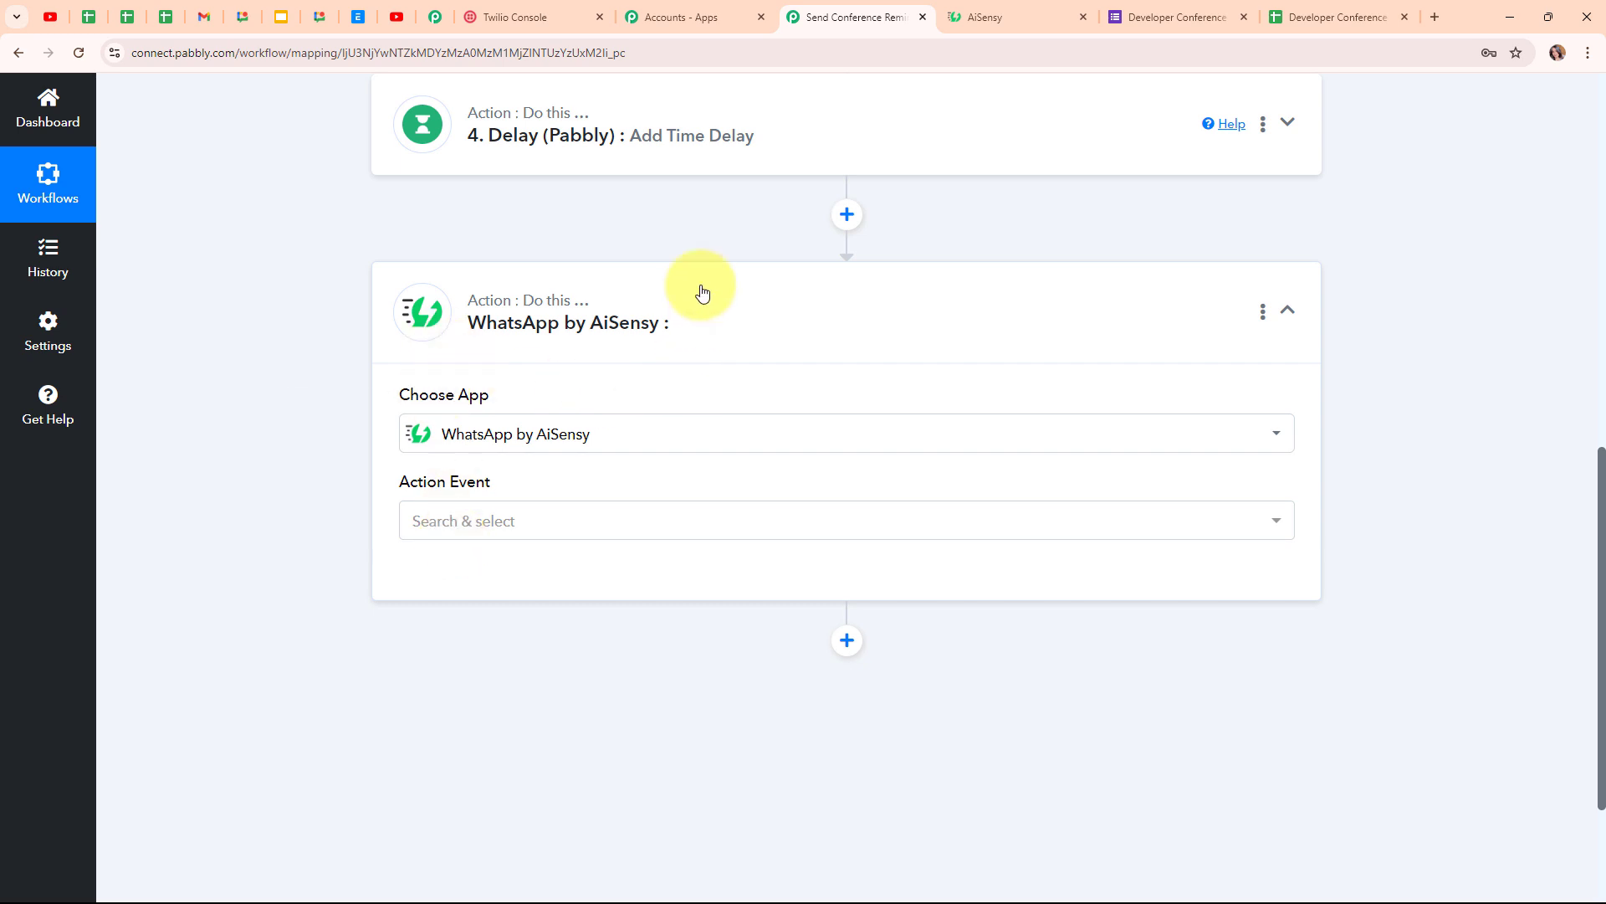
{"action": "left_click", "coordinate": [533, 531]}
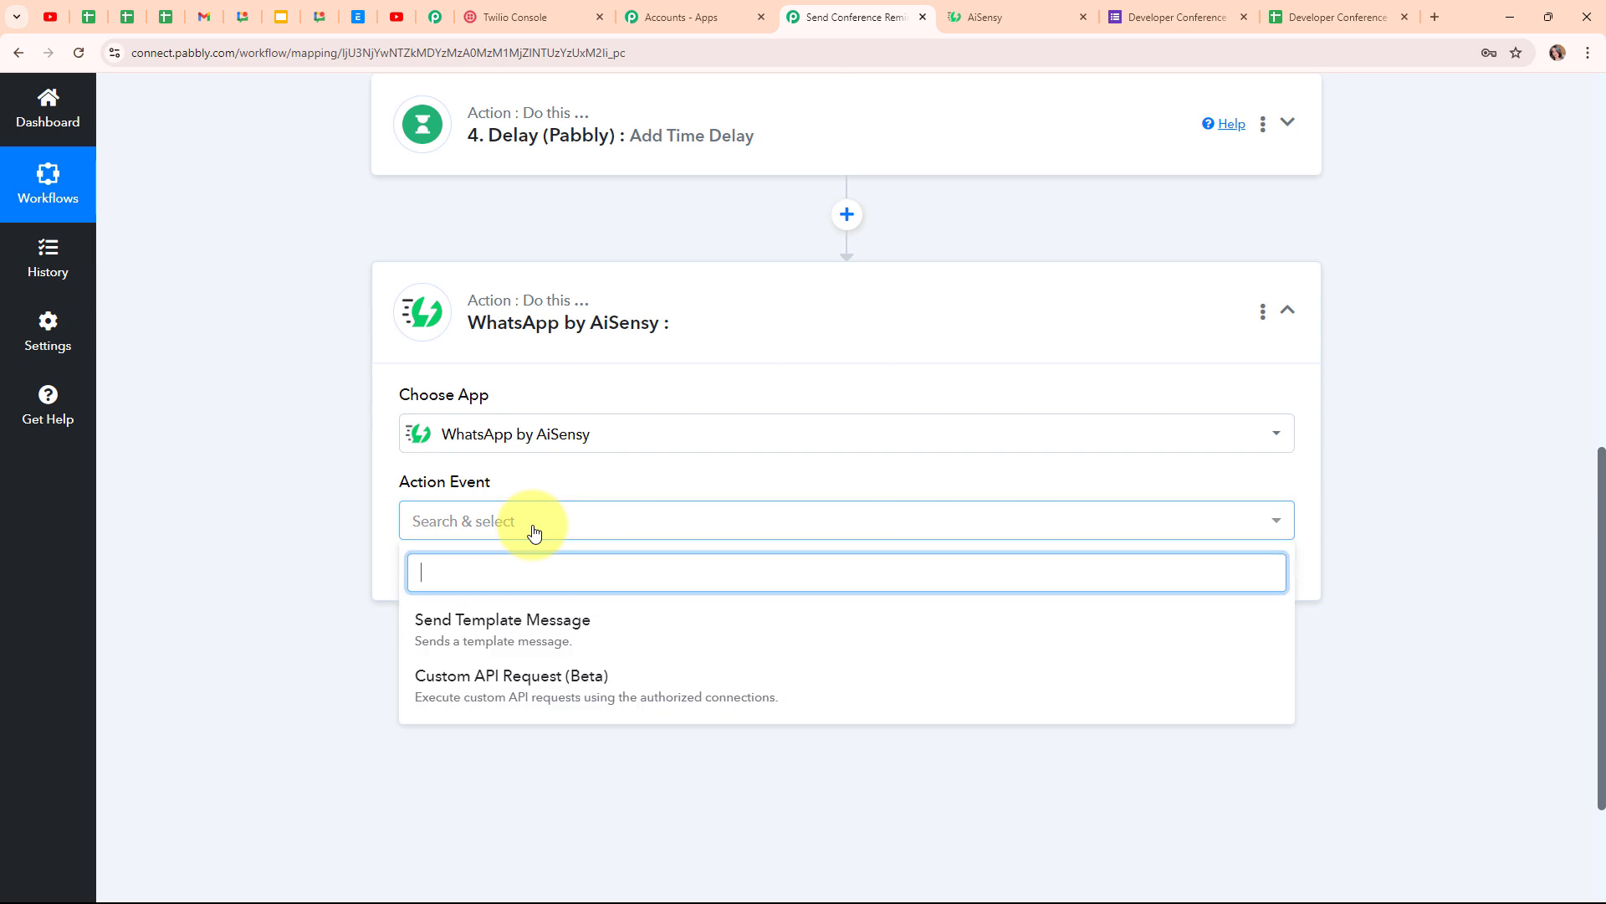
{"action": "left_click", "coordinate": [585, 651]}
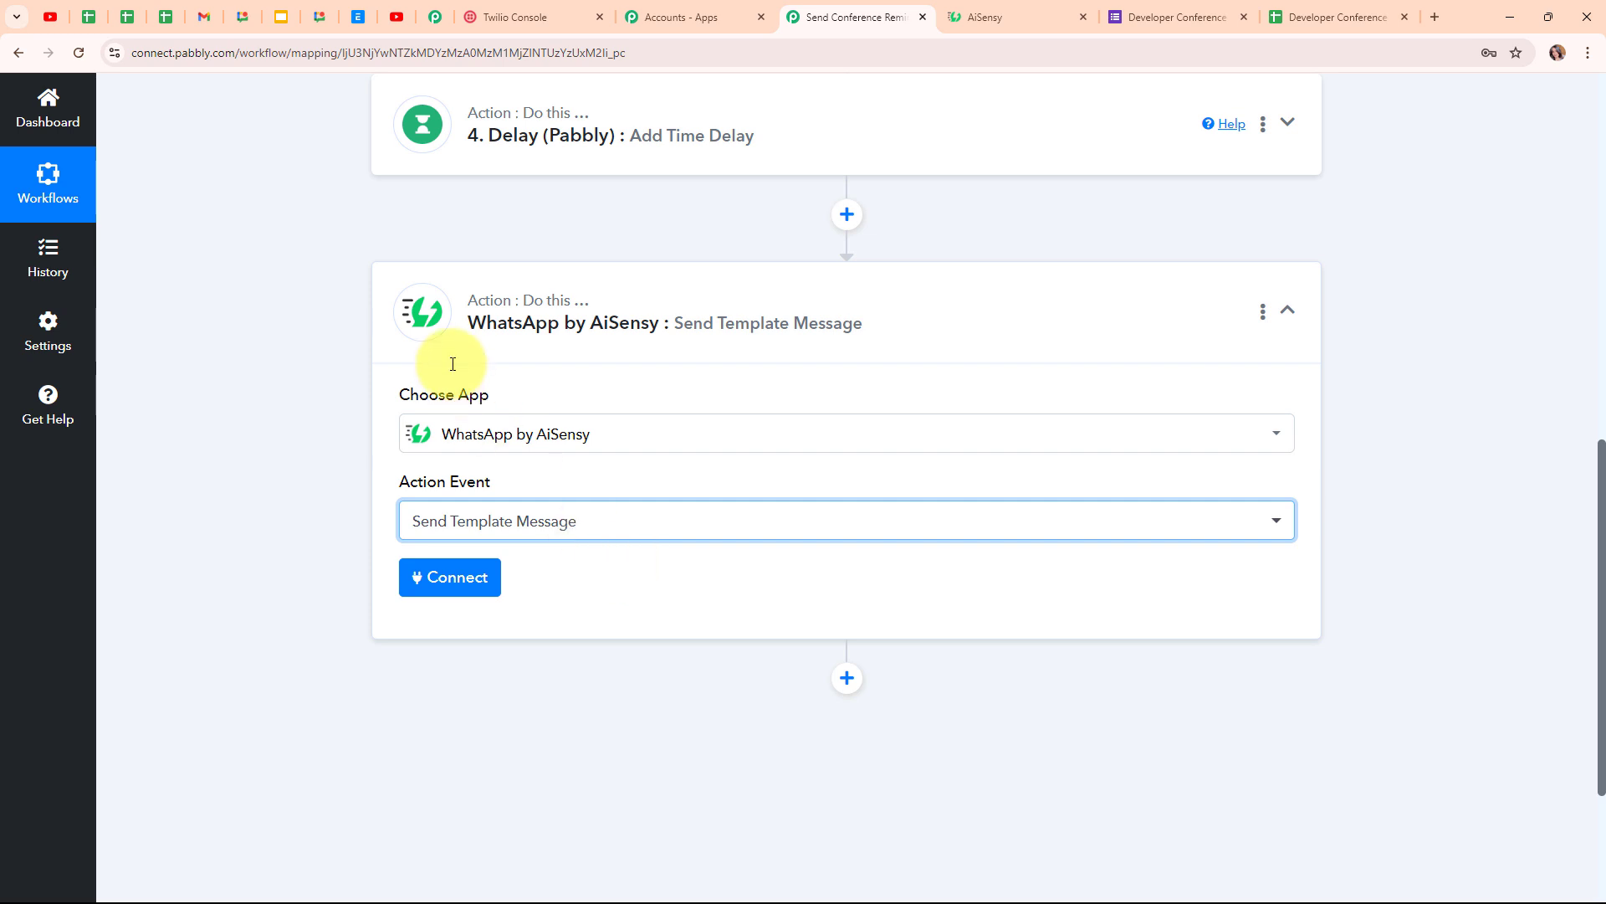
- Start a new connection for the WhatsApp by AiSensy action and read the instructions for obtaining the API key
{"action": "left_click", "coordinate": [458, 583]}
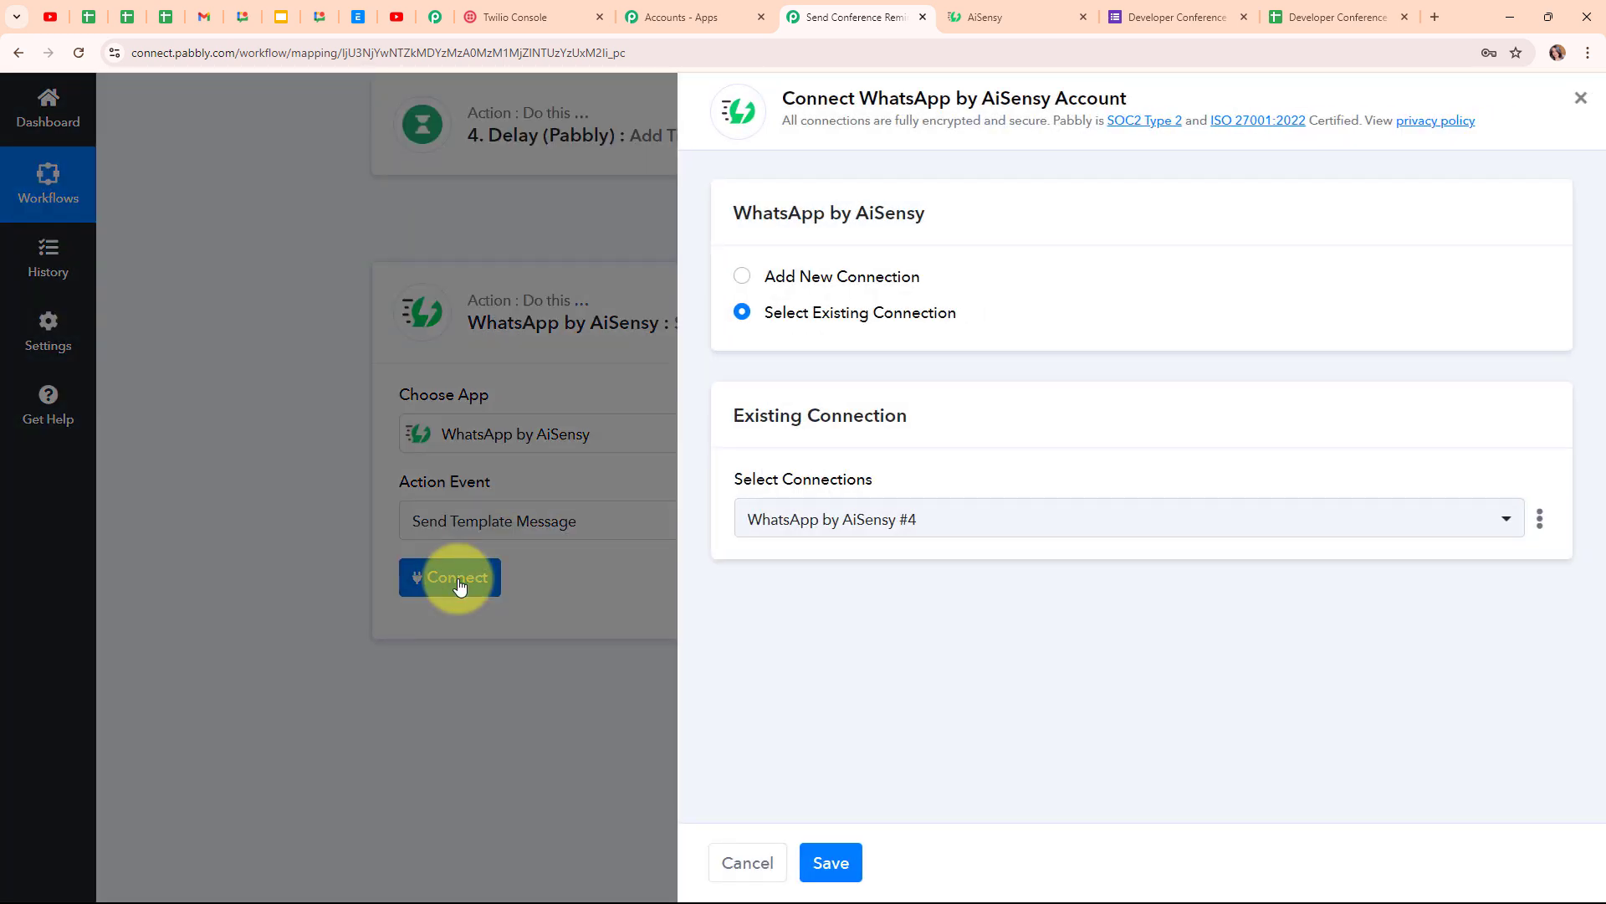
{"action": "left_click", "coordinate": [742, 277]}
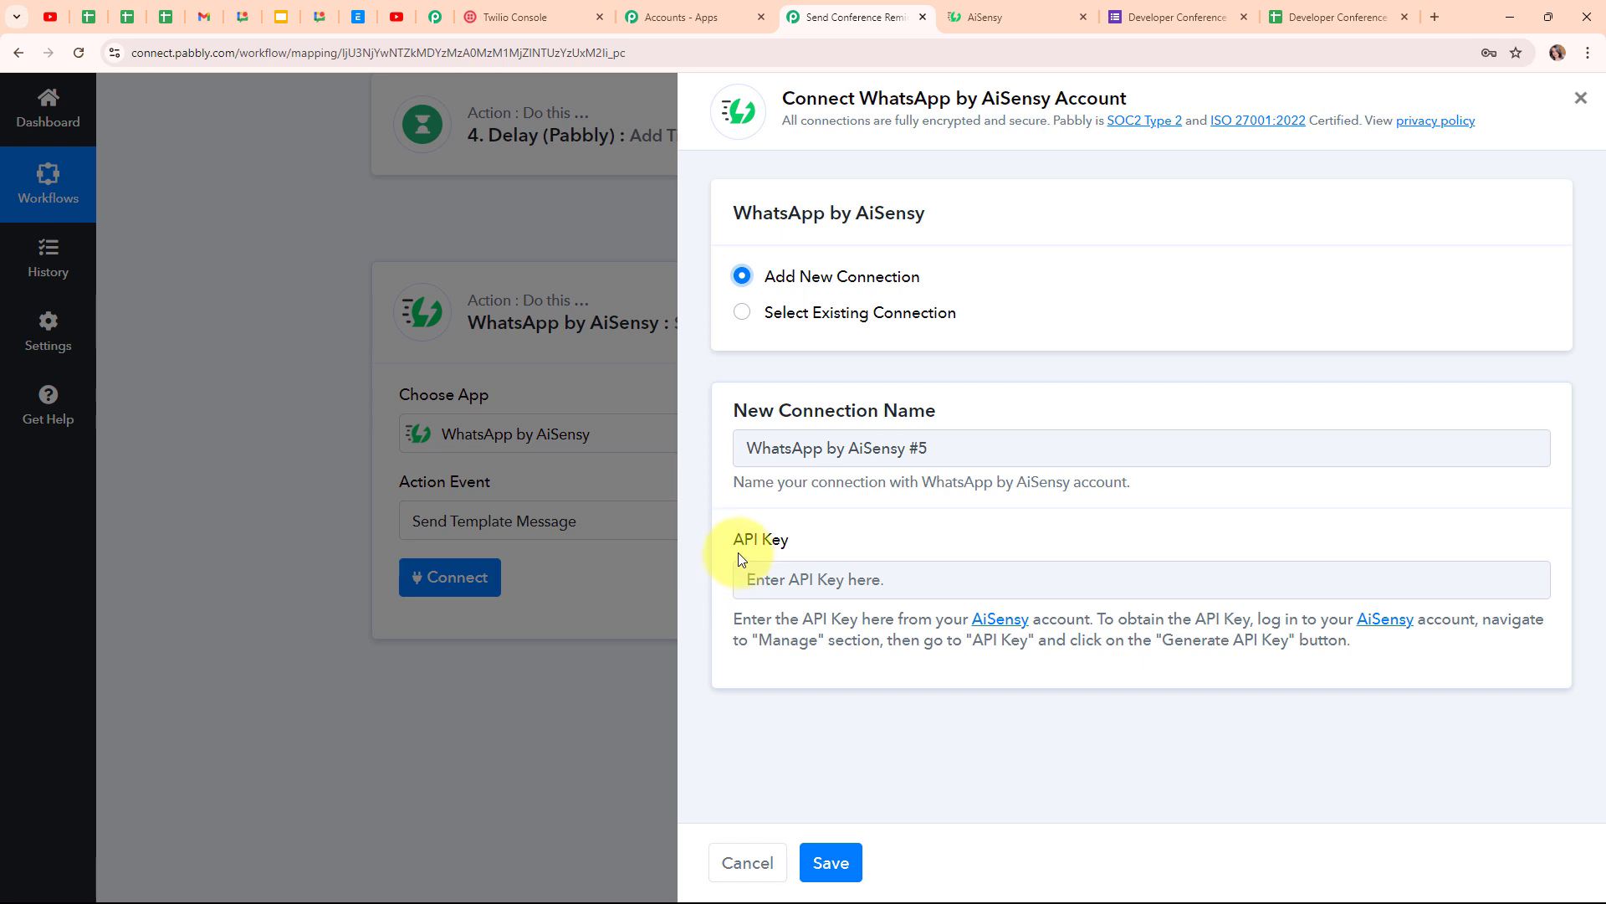
{"action": "left_click_drag", "start_coordinate": [731, 545], "coordinate": [790, 542]}
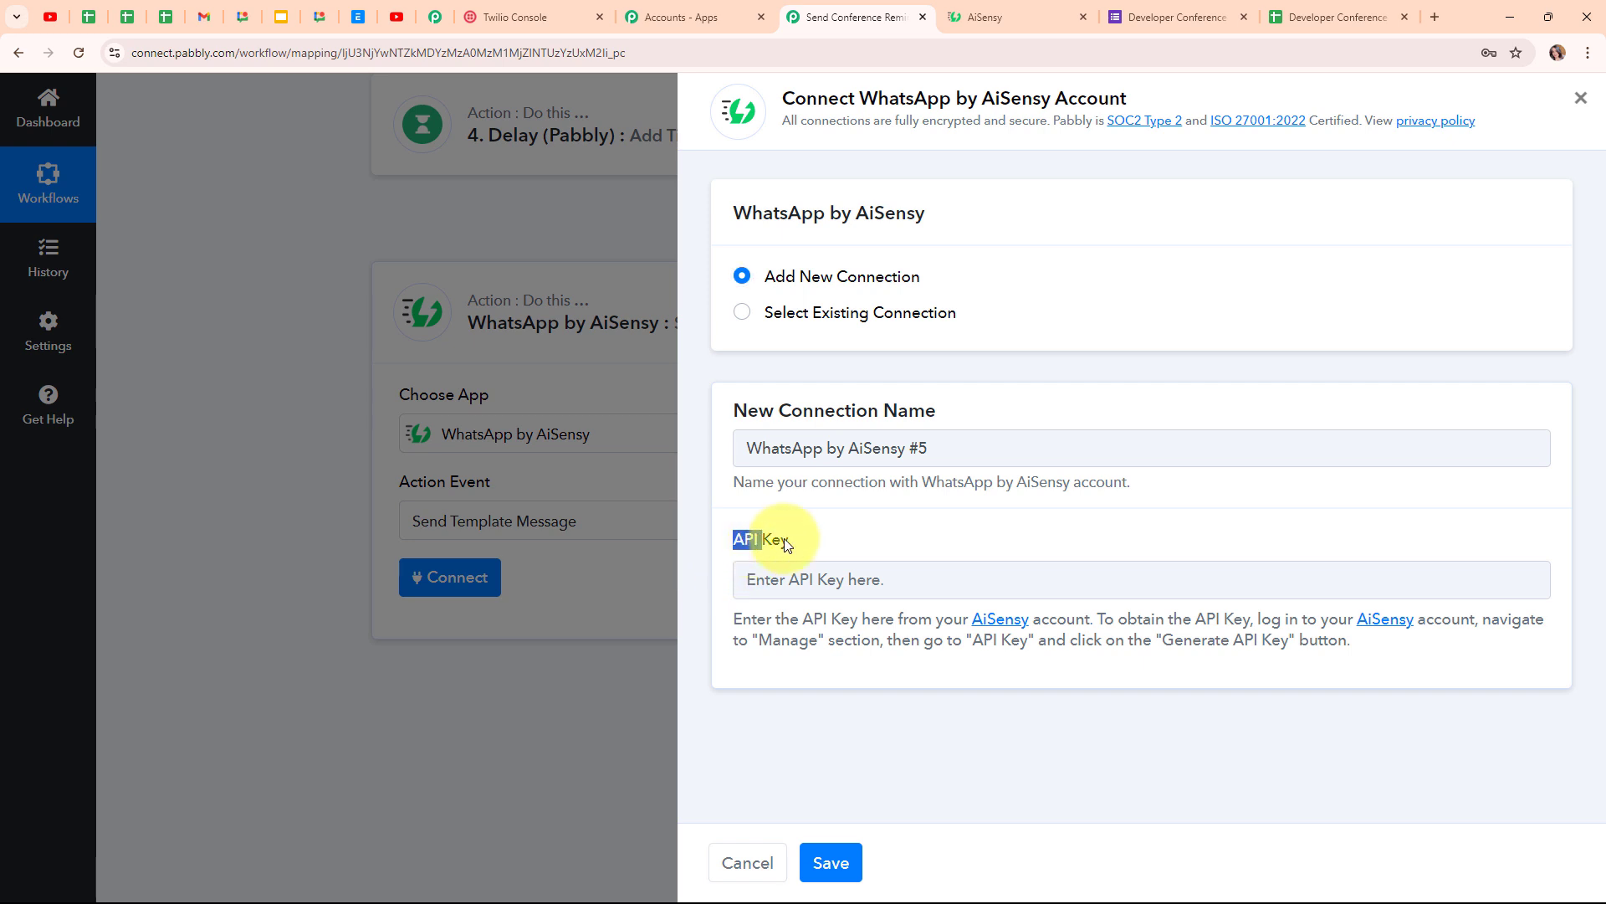
{"action": "left_click", "coordinate": [834, 533]}
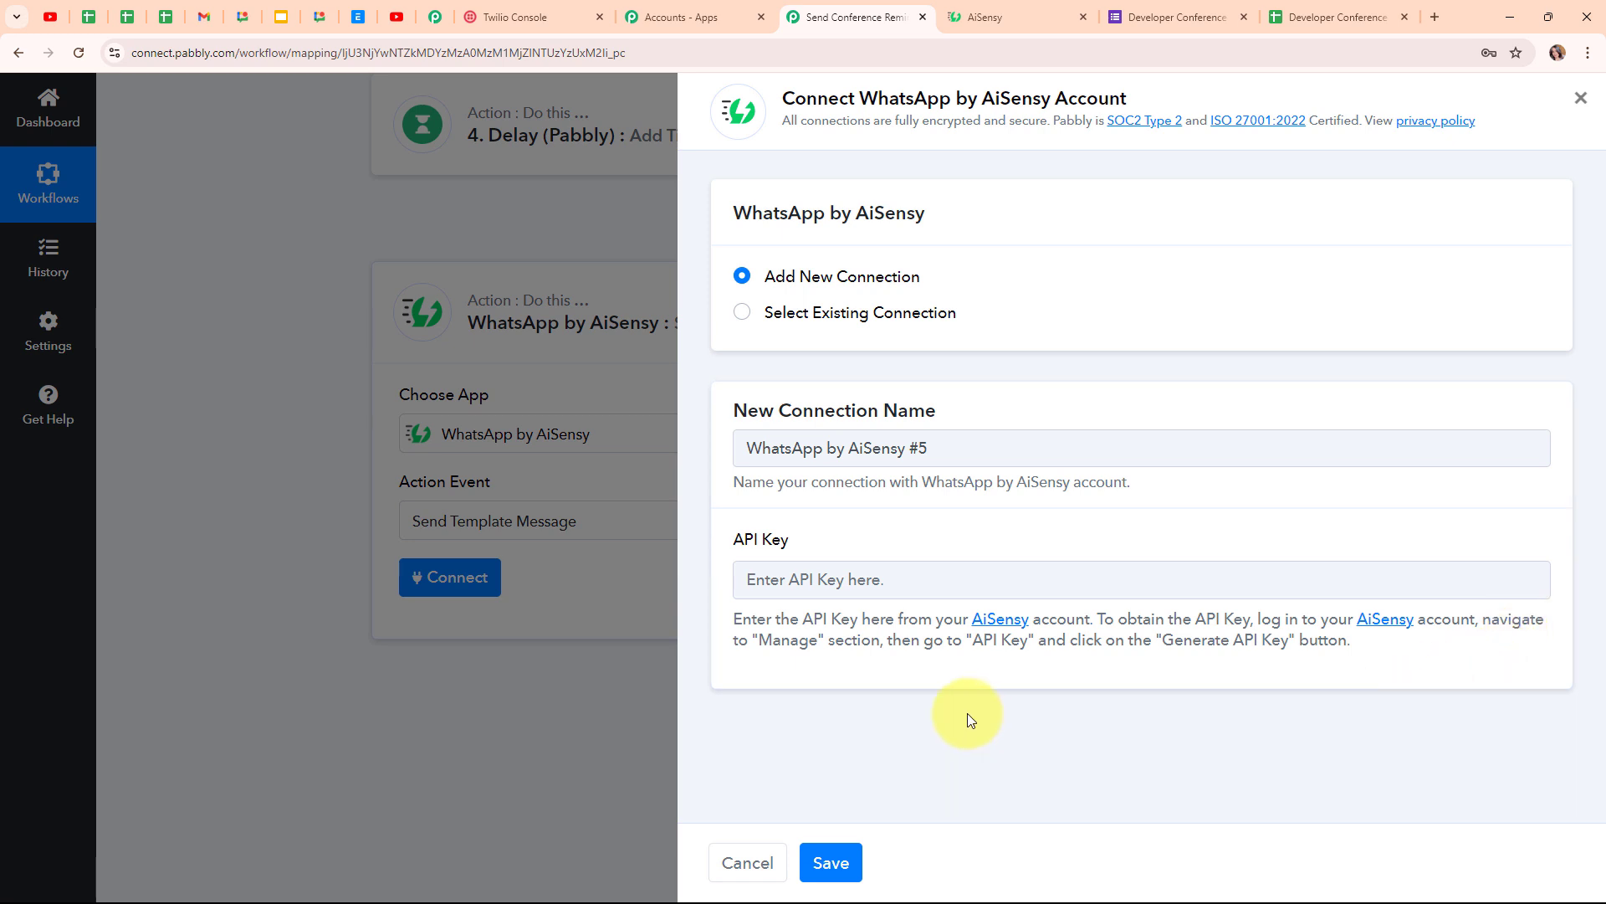
{"action": "left_click_drag", "start_coordinate": [734, 619], "coordinate": [1373, 645]}
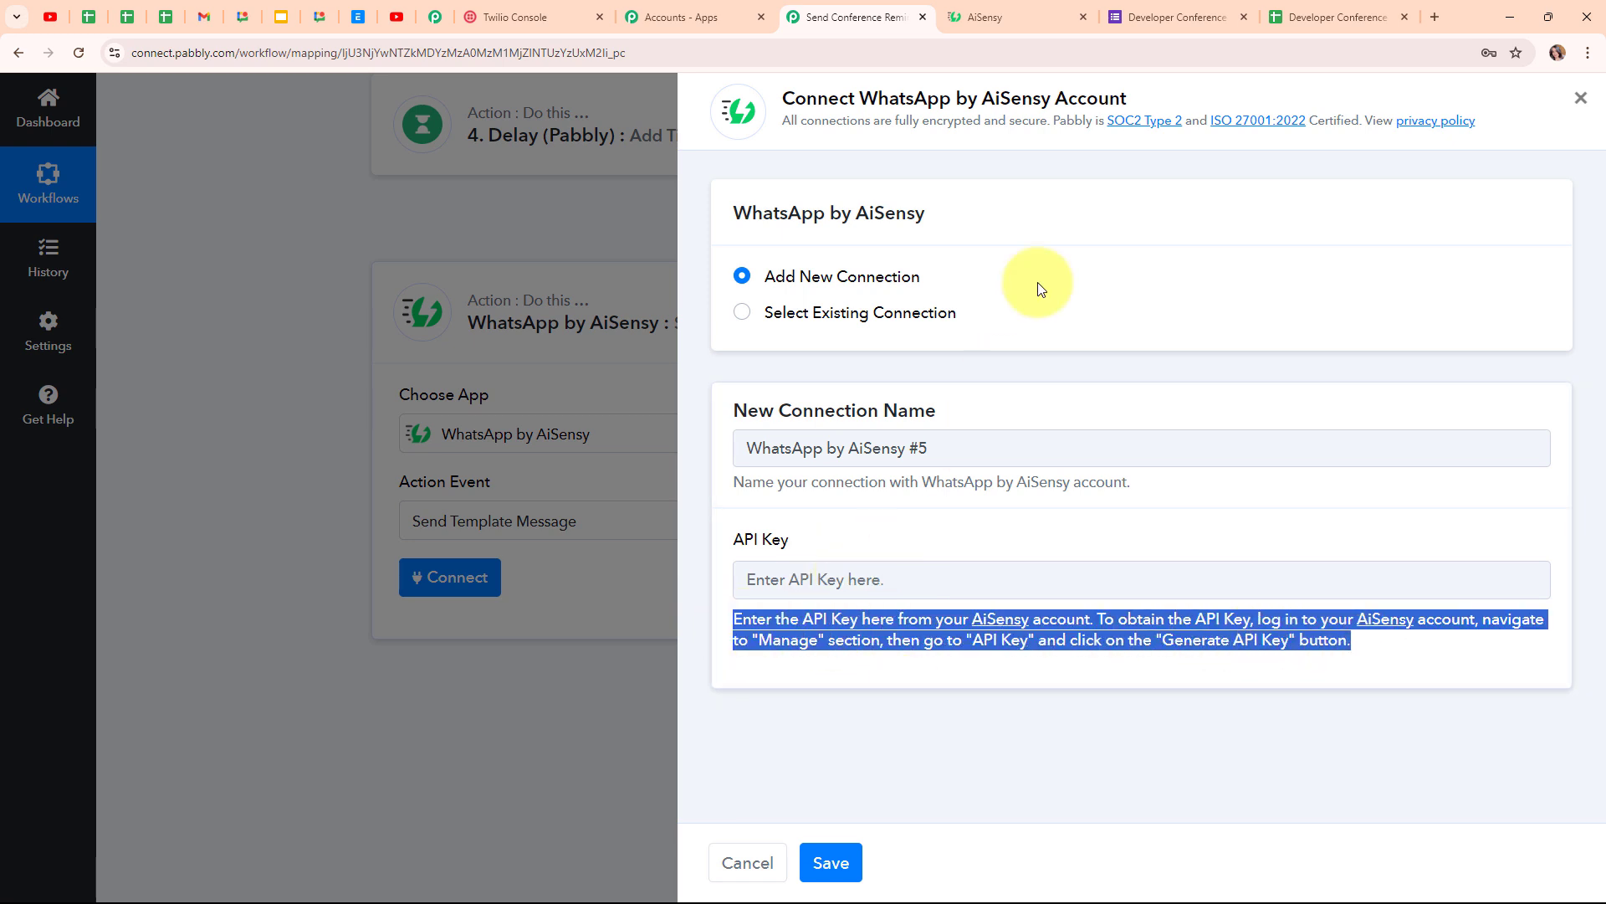
- Switch to AiSensy, open the API Key page in its management settings and copy the API key
{"action": "left_click", "coordinate": [1052, 8]}
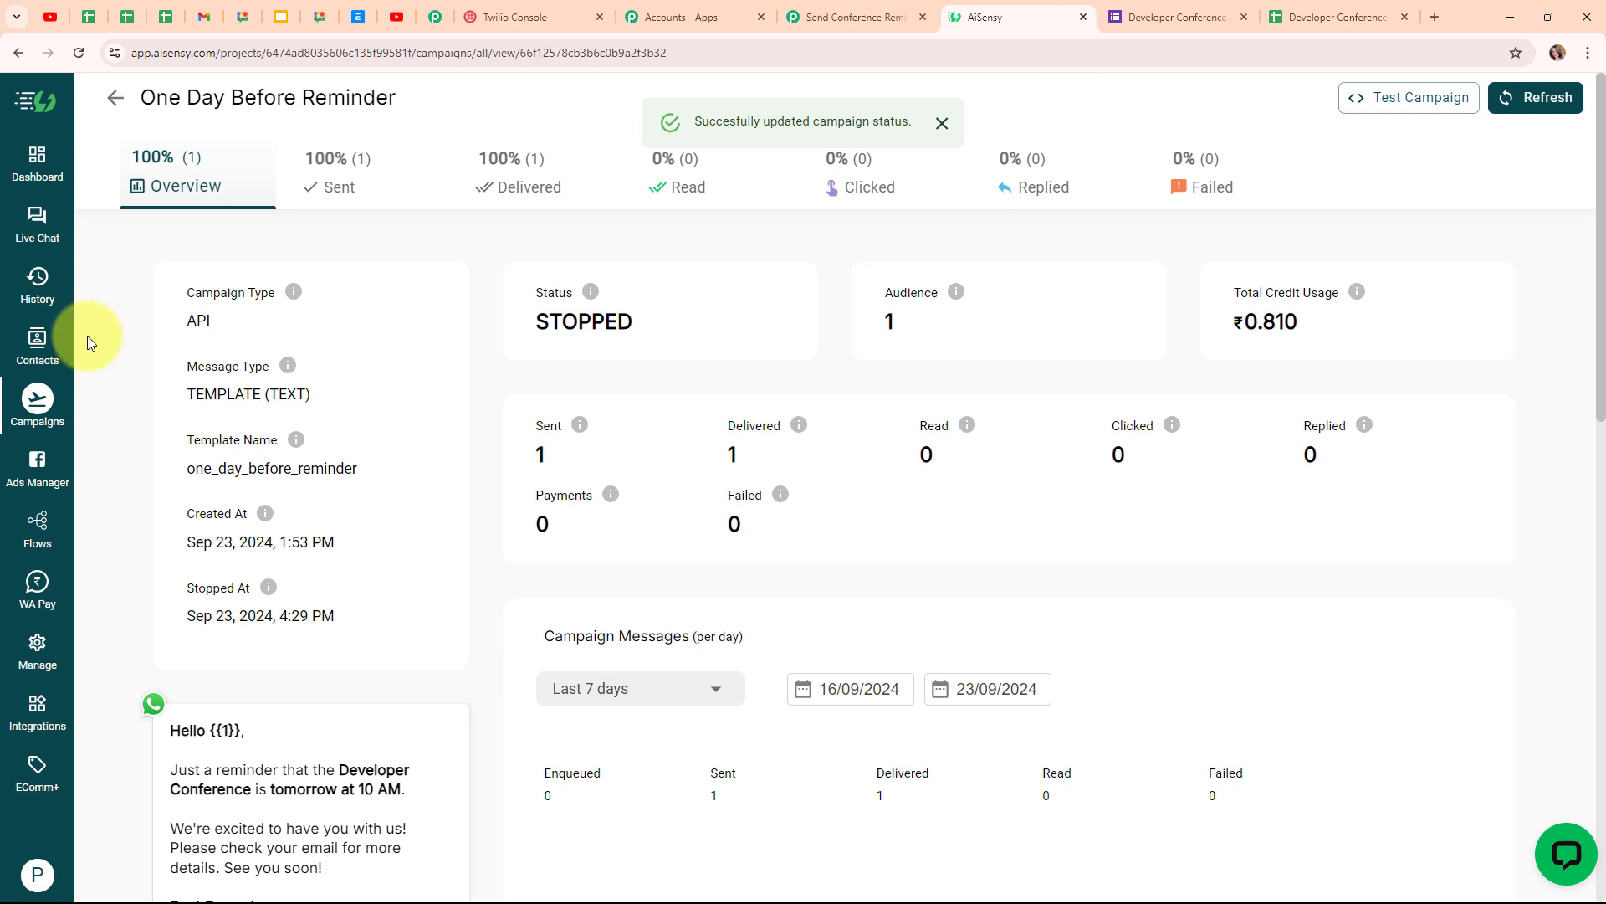
{"action": "left_click", "coordinate": [27, 675]}
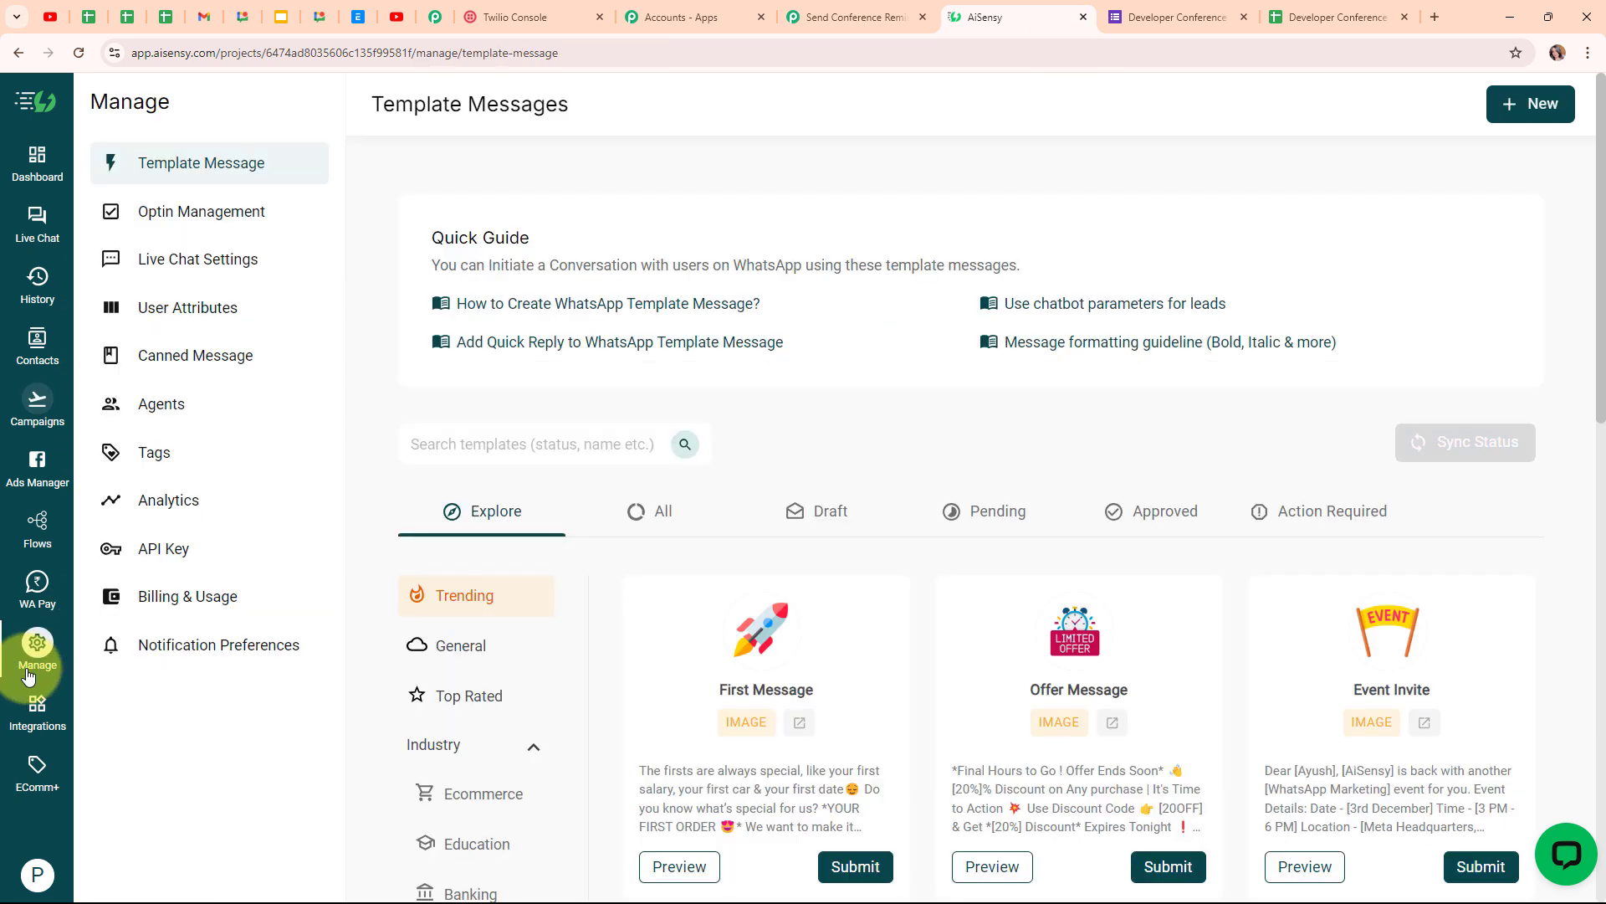
{"action": "left_click", "coordinate": [176, 560]}
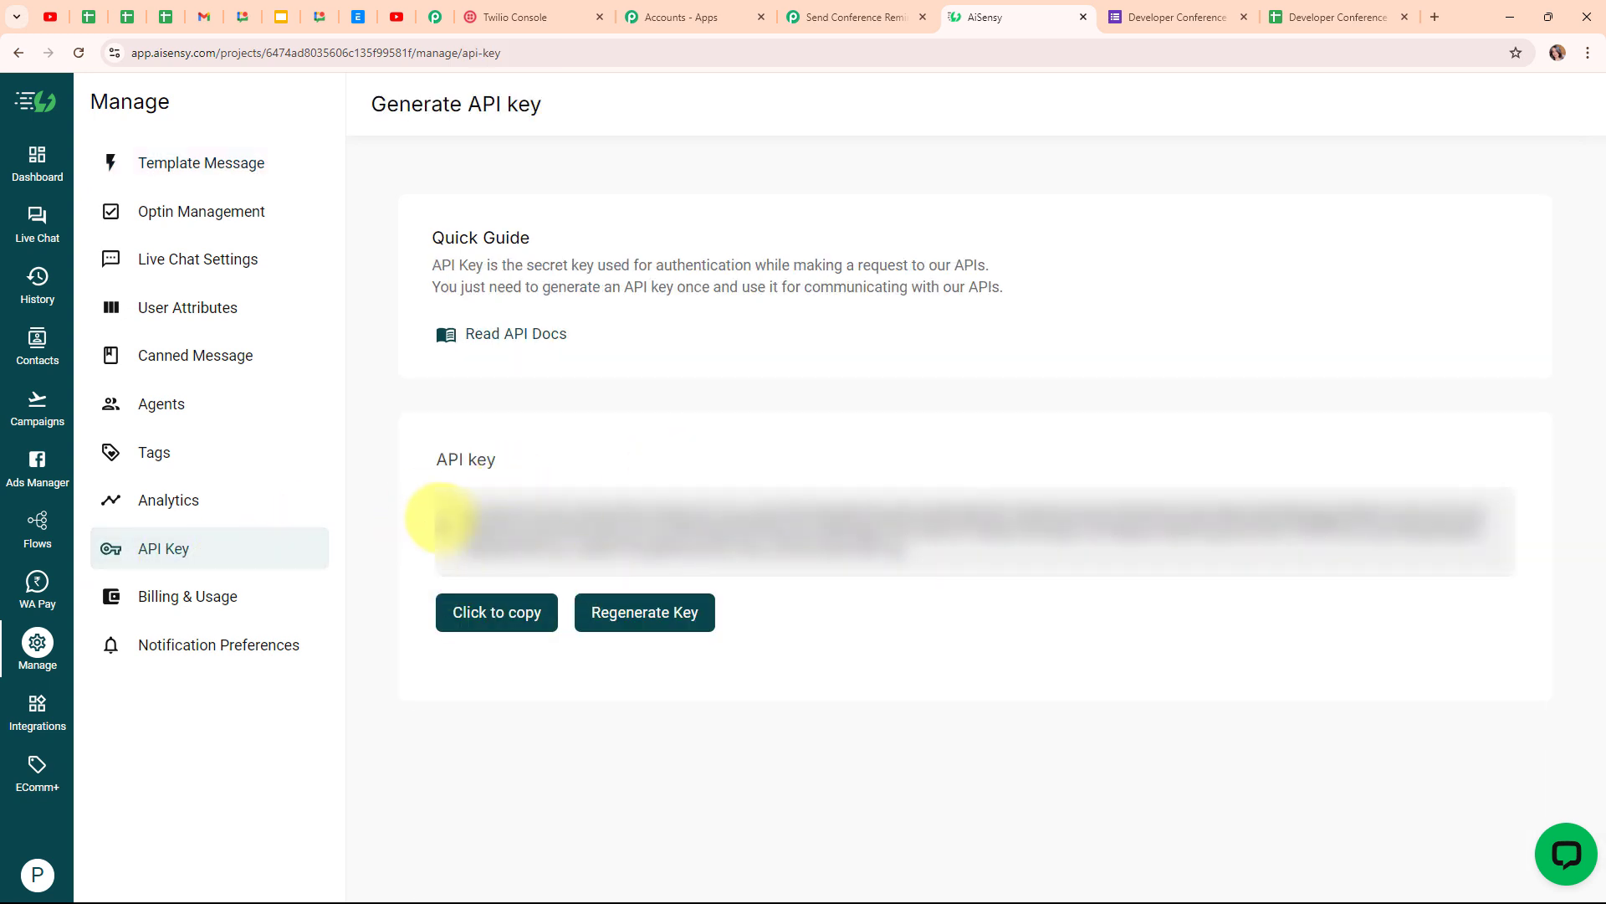
{"action": "left_click_drag", "start_coordinate": [467, 516], "coordinate": [1046, 560]}
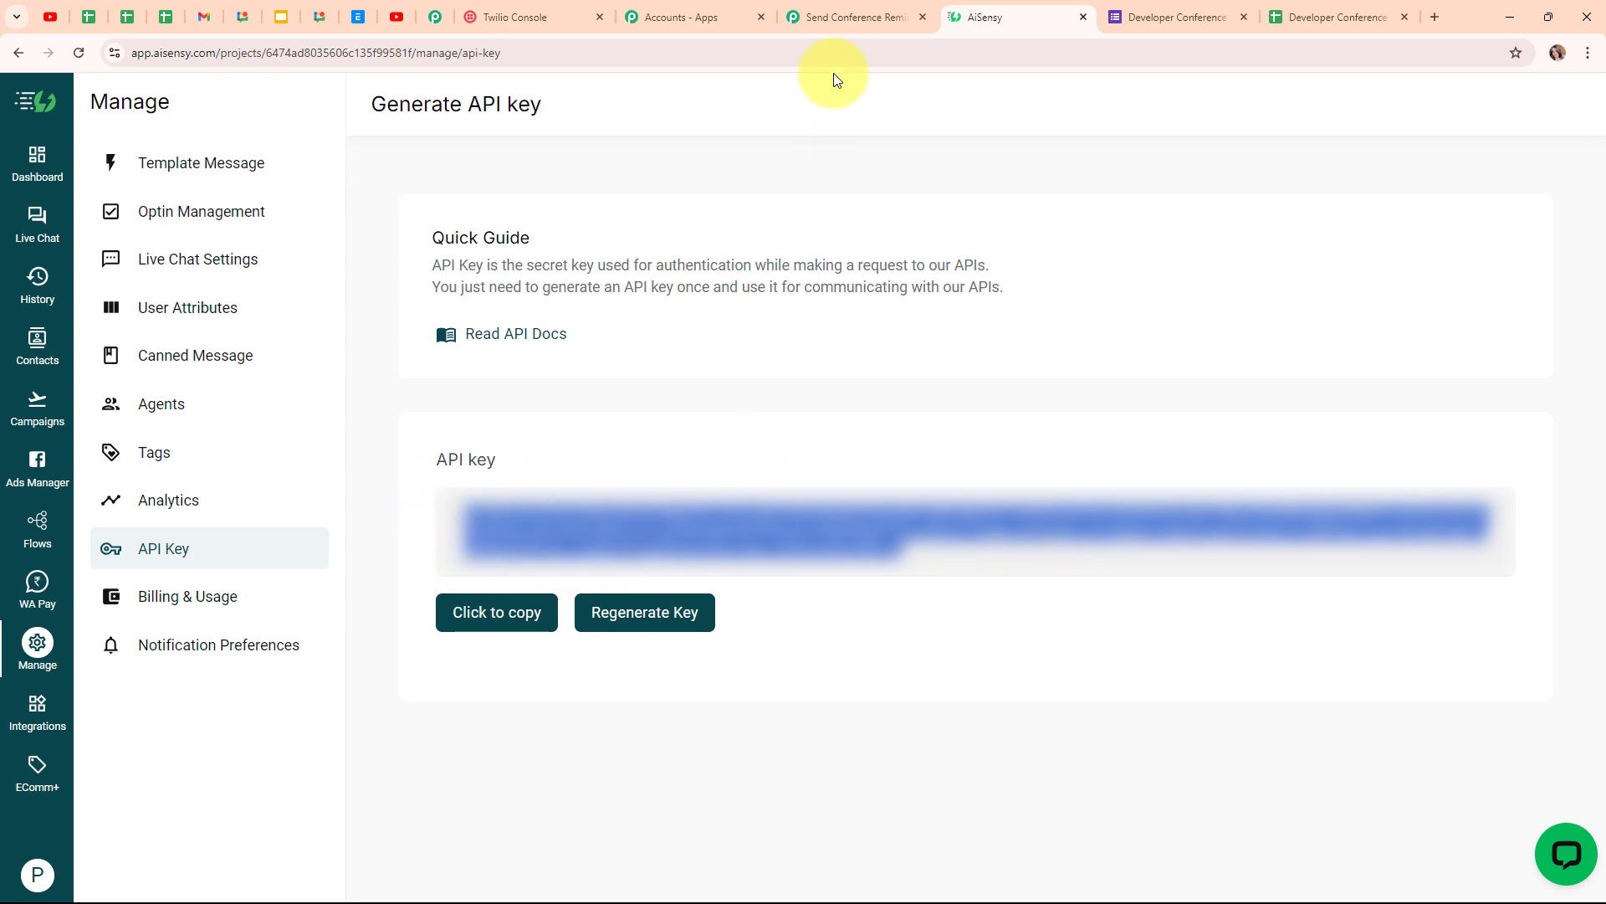
- Return to Pabbly Connect, paste the API key into the new AiSensy connection and save it
{"action": "left_click", "coordinate": [853, 17]}
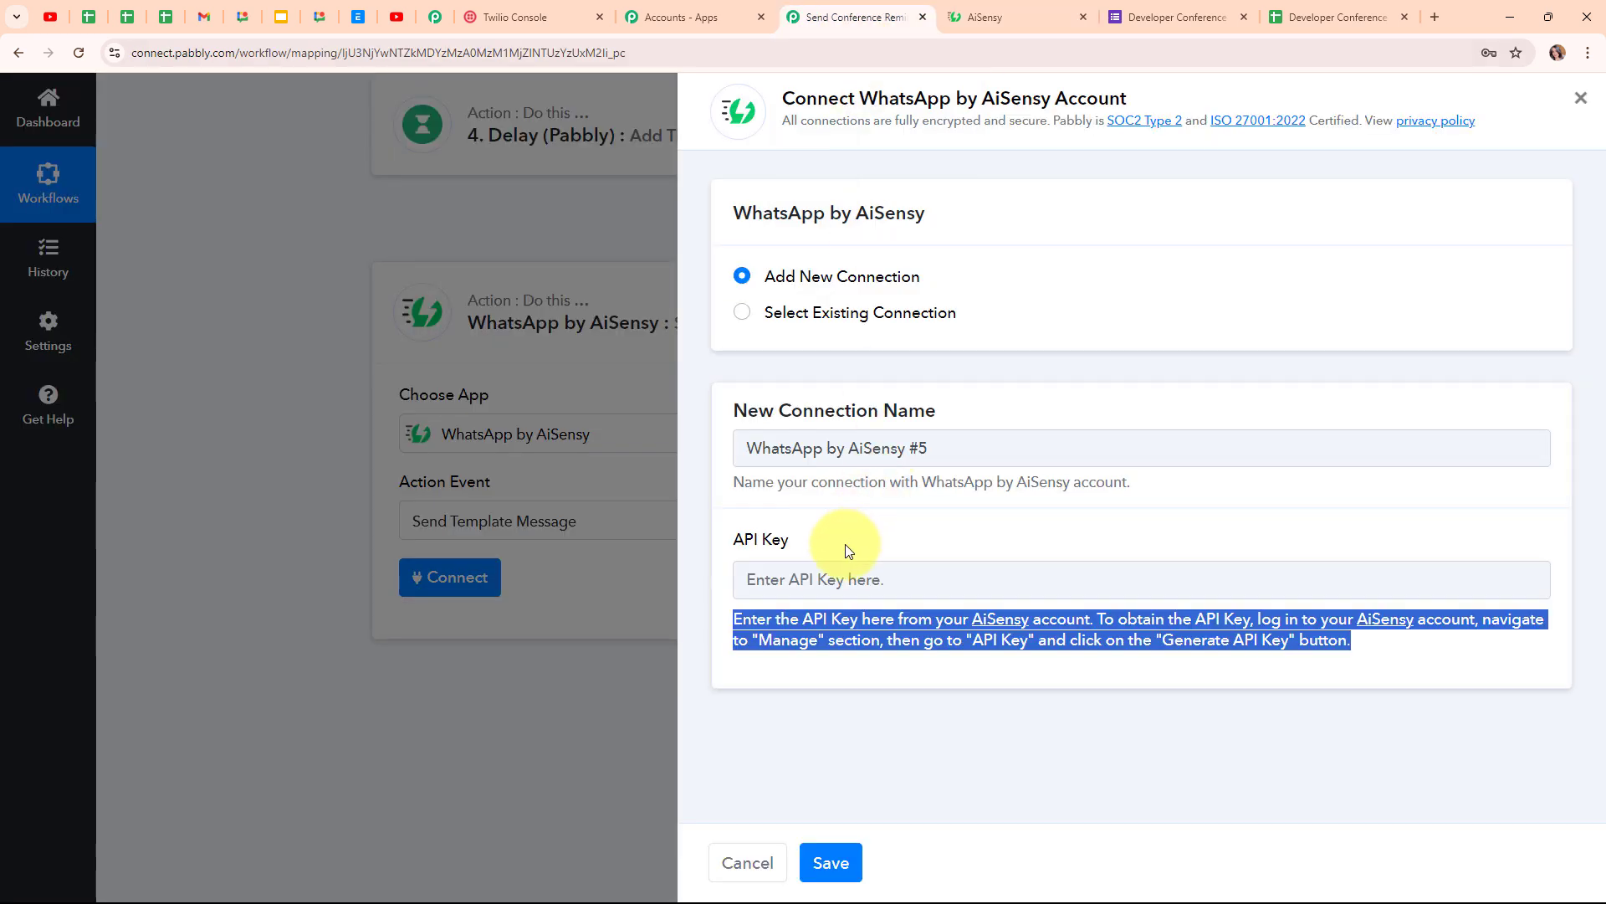
{"action": "left_click", "coordinate": [833, 586]}
{"action": "key", "text": "ctrl+v"}
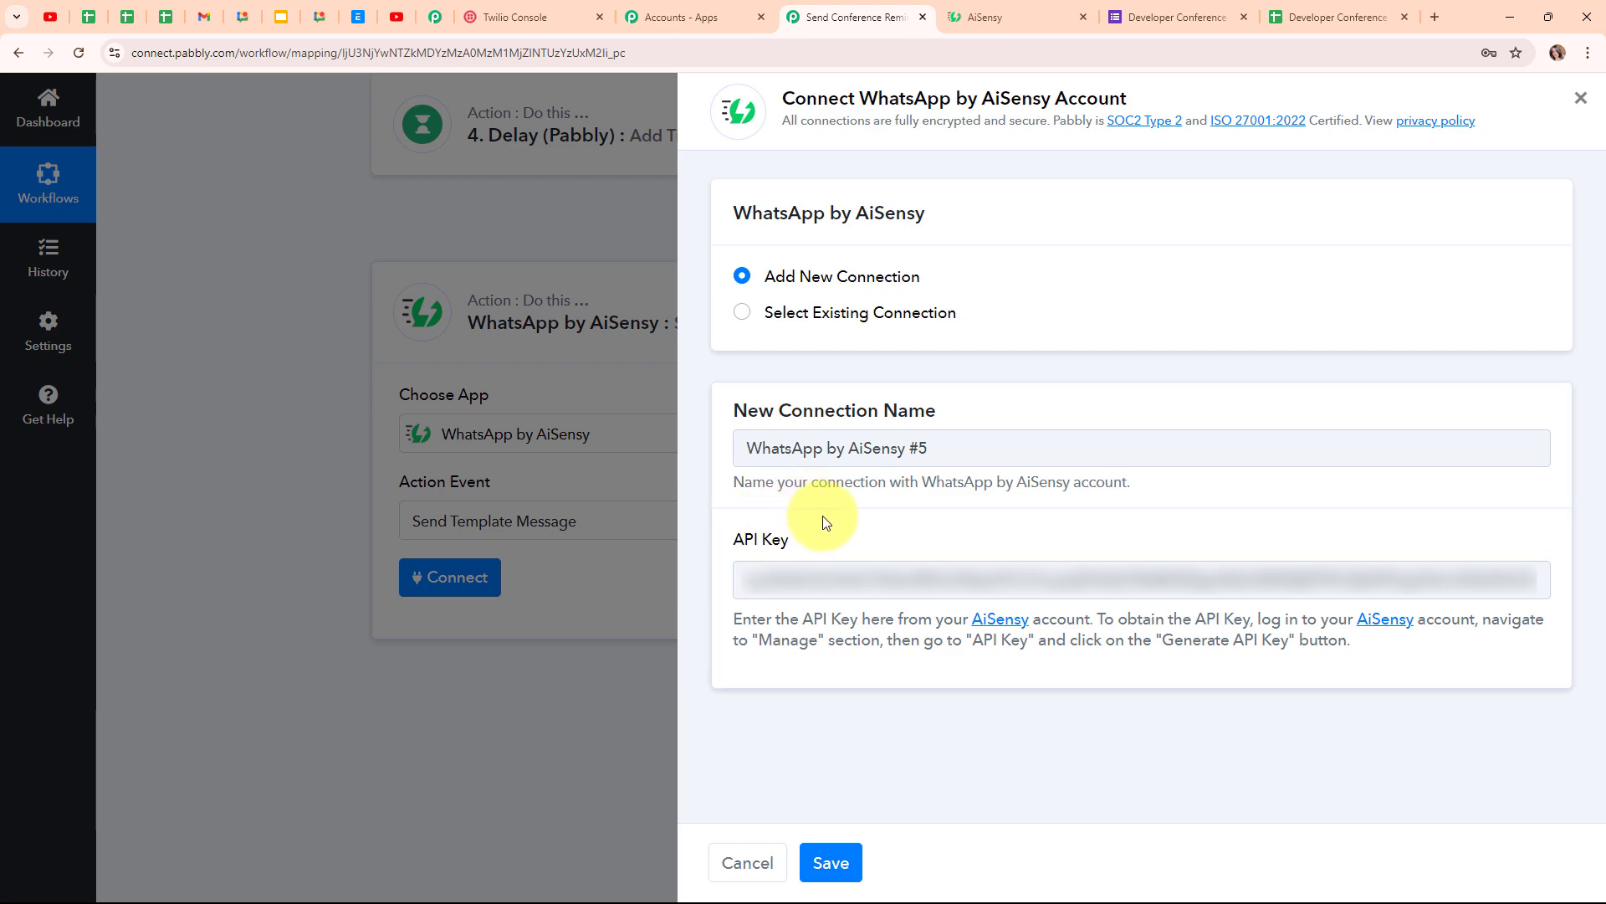
{"action": "left_click", "coordinate": [833, 860]}
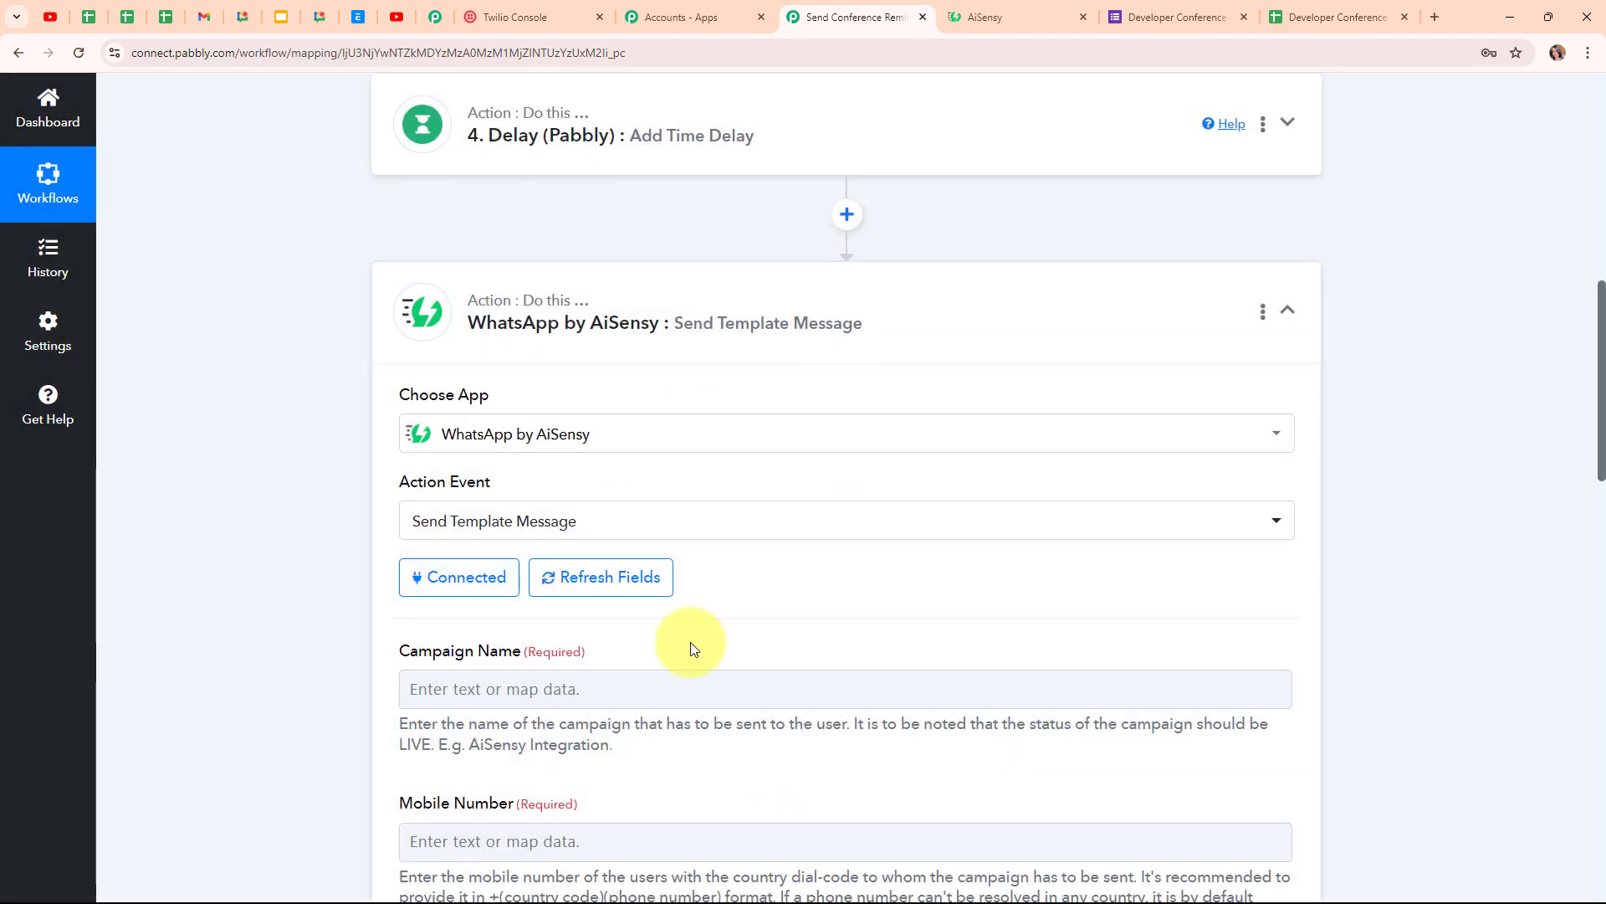
- Check the required Campaign Name field, then switch to AiSensy and start creating a new API campaign
{"action": "scroll", "coordinate": [796, 558], "scroll_direction": "down", "scroll_amount": 3}
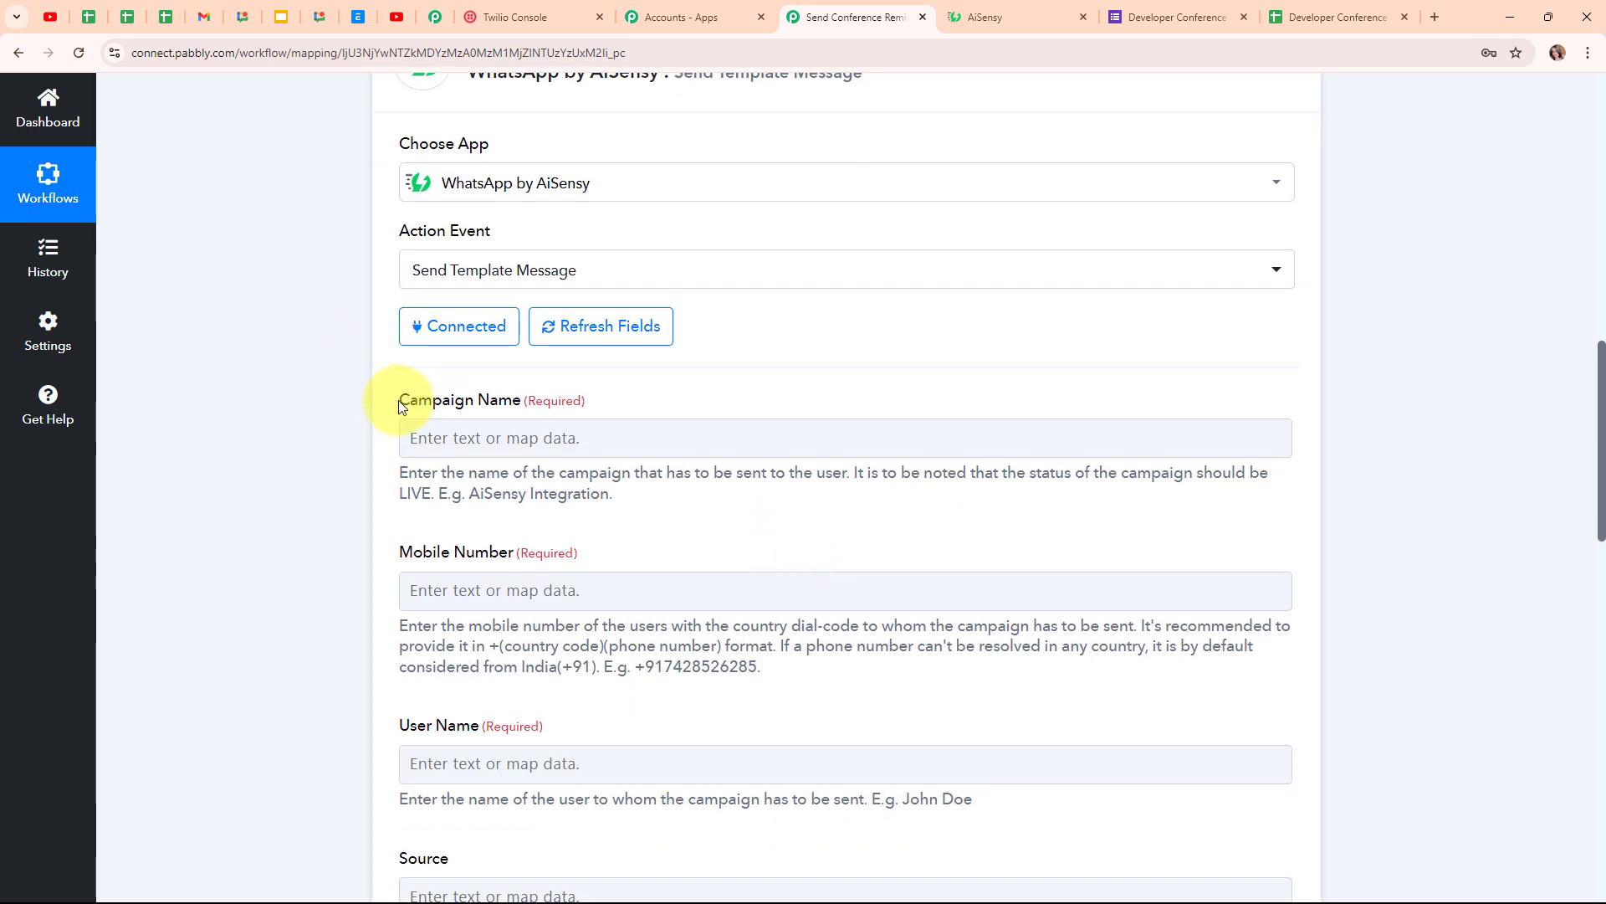
{"action": "left_click_drag", "start_coordinate": [399, 406], "coordinate": [509, 410]}
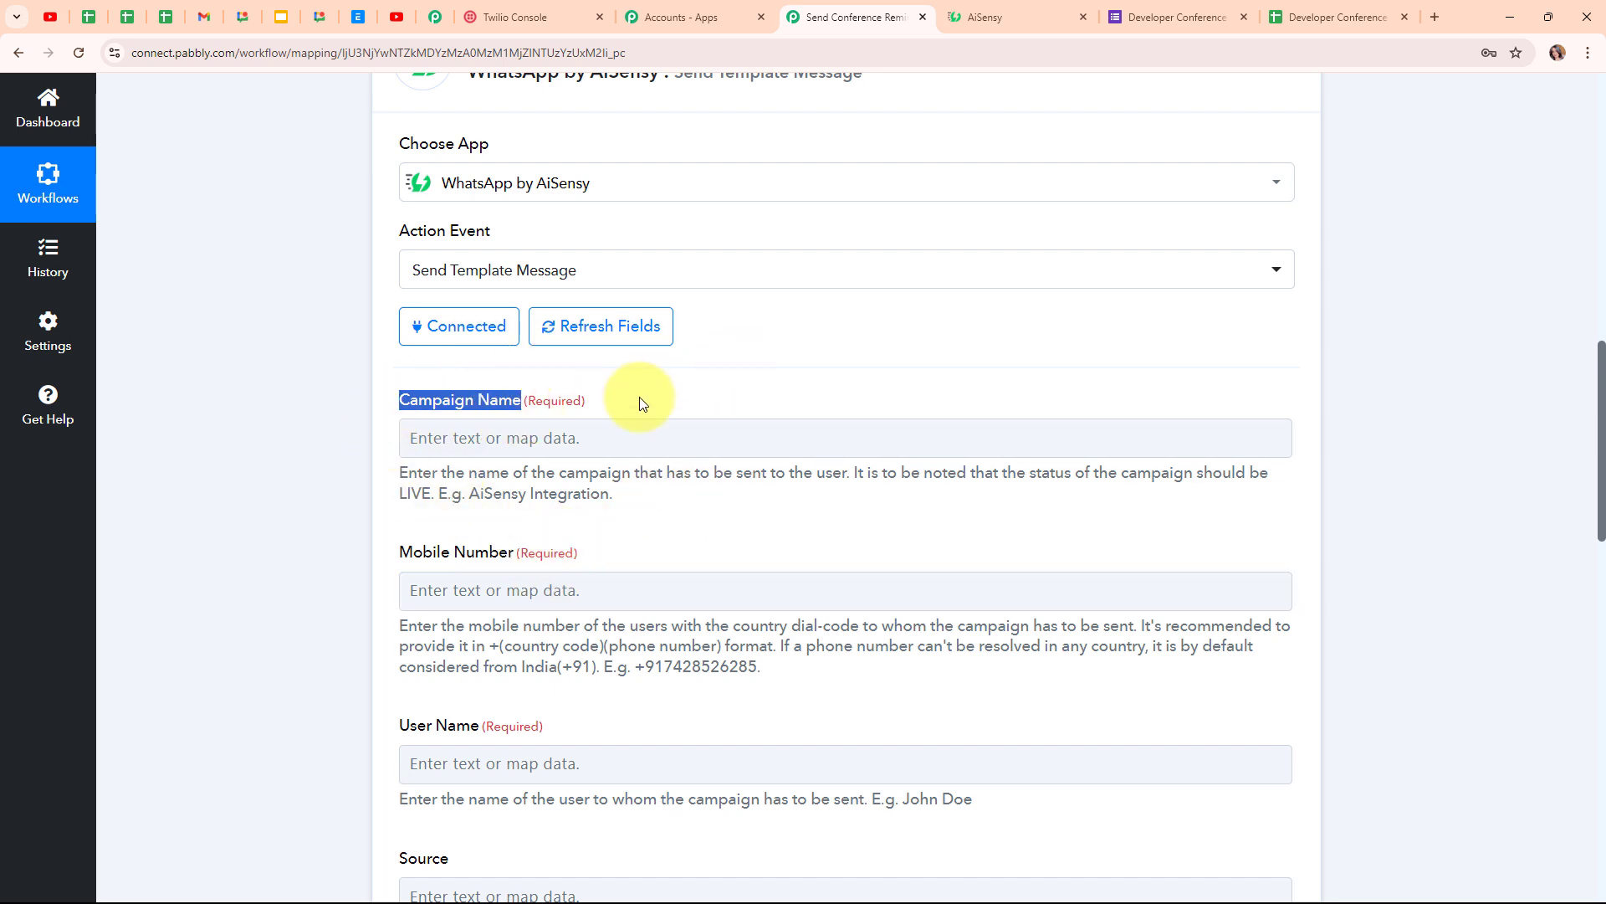
{"action": "left_click", "coordinate": [612, 407]}
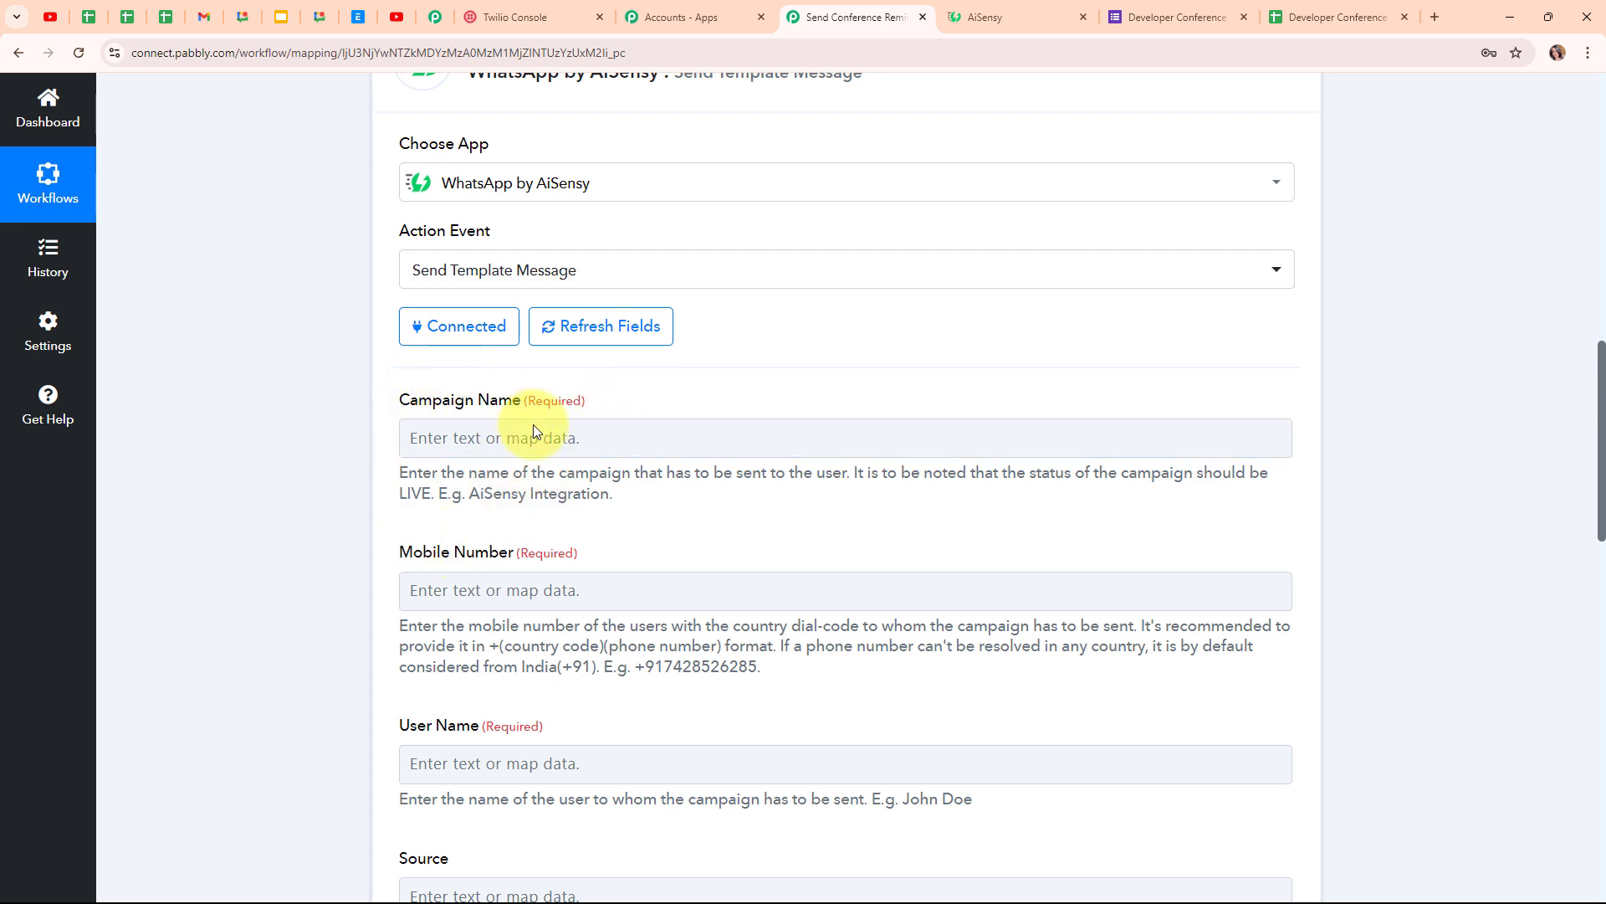
{"action": "left_click", "coordinate": [987, 7]}
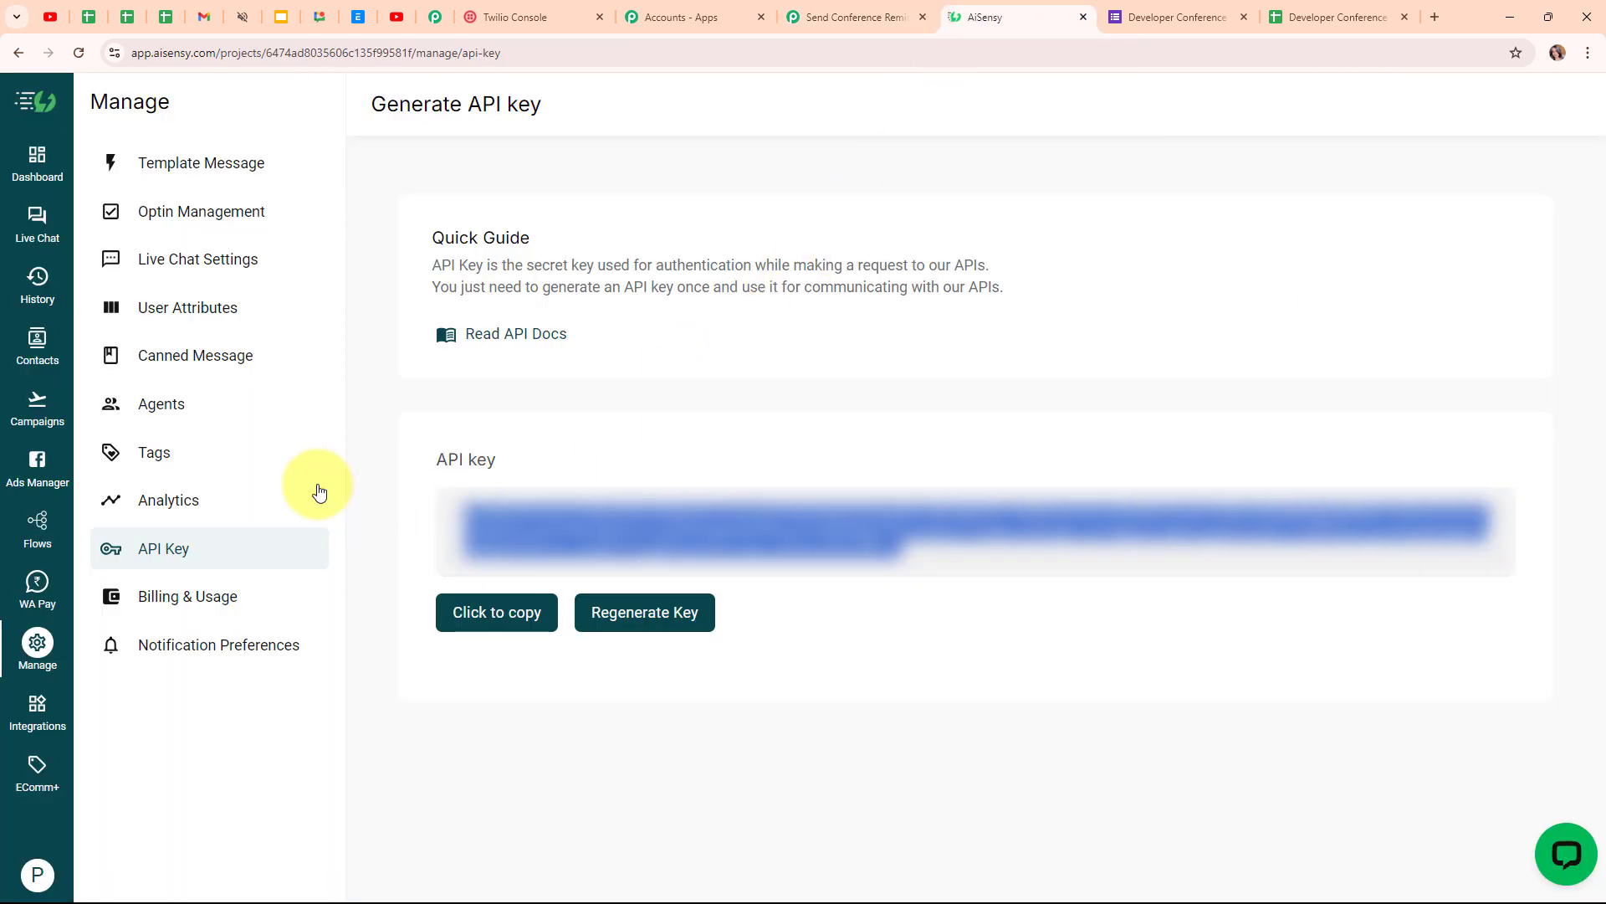
{"action": "left_click", "coordinate": [38, 418]}
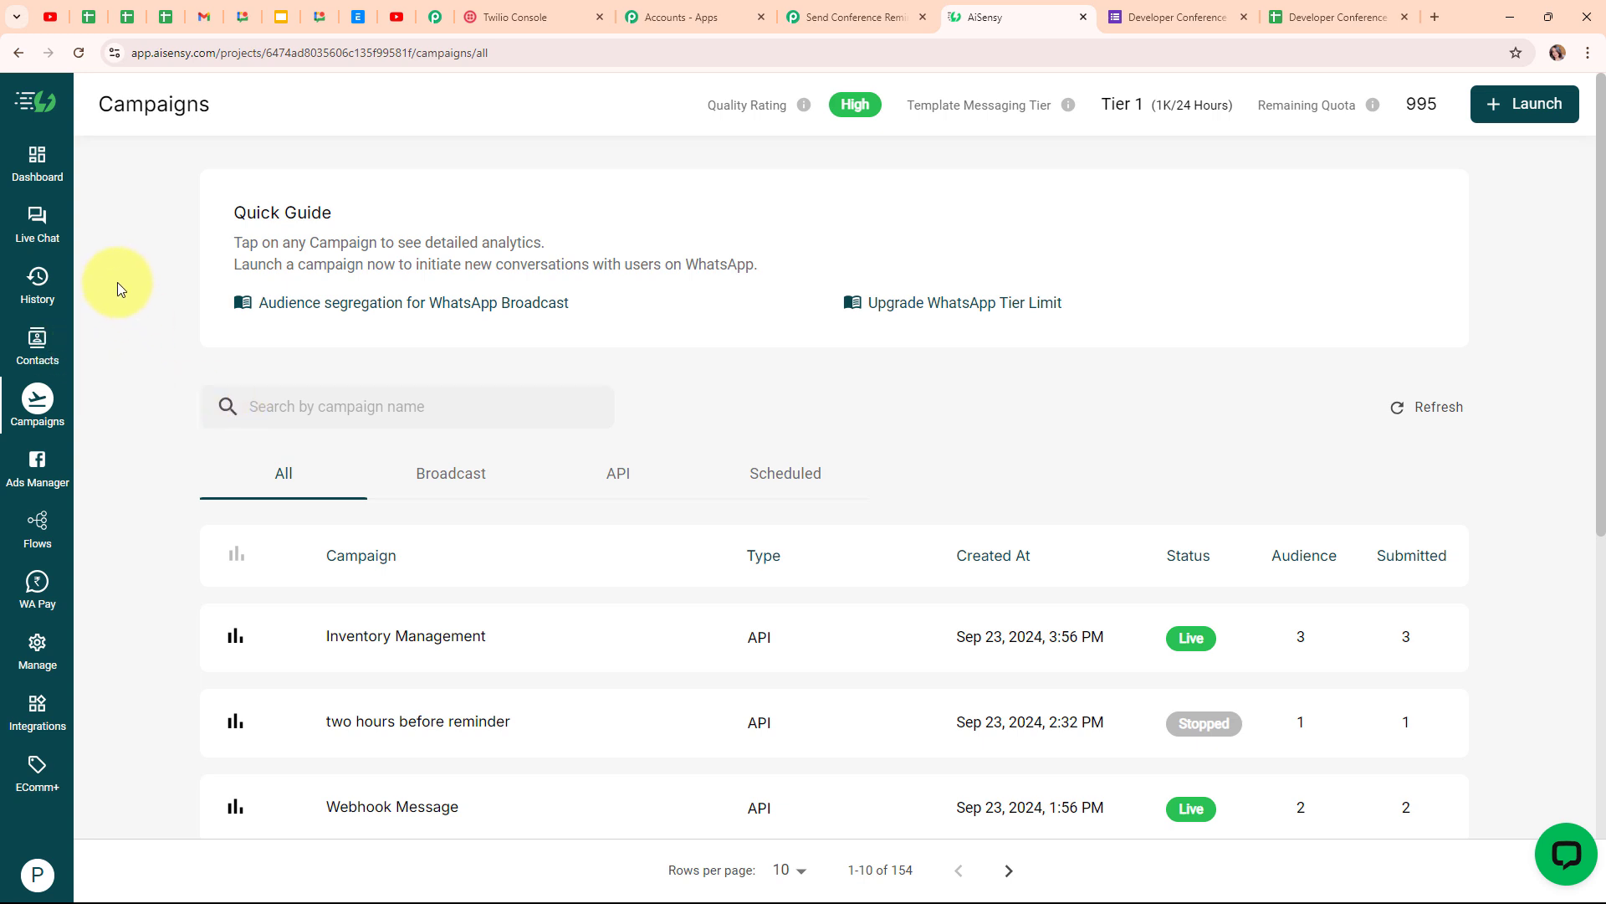
{"action": "left_click", "coordinate": [1575, 113]}
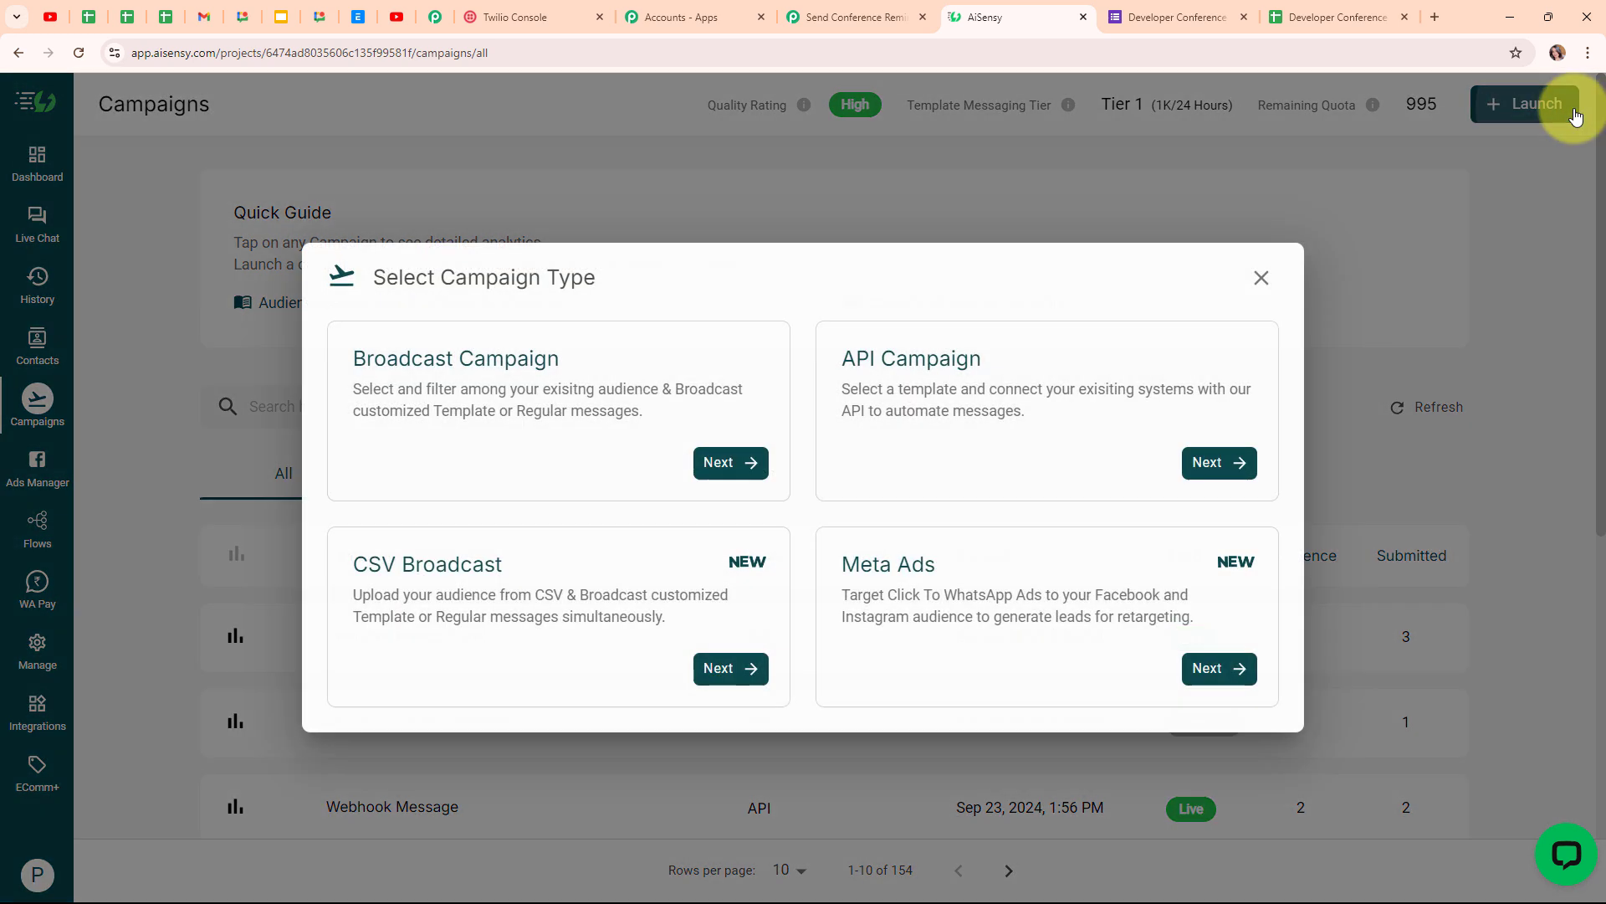
{"action": "left_click", "coordinate": [1244, 471]}
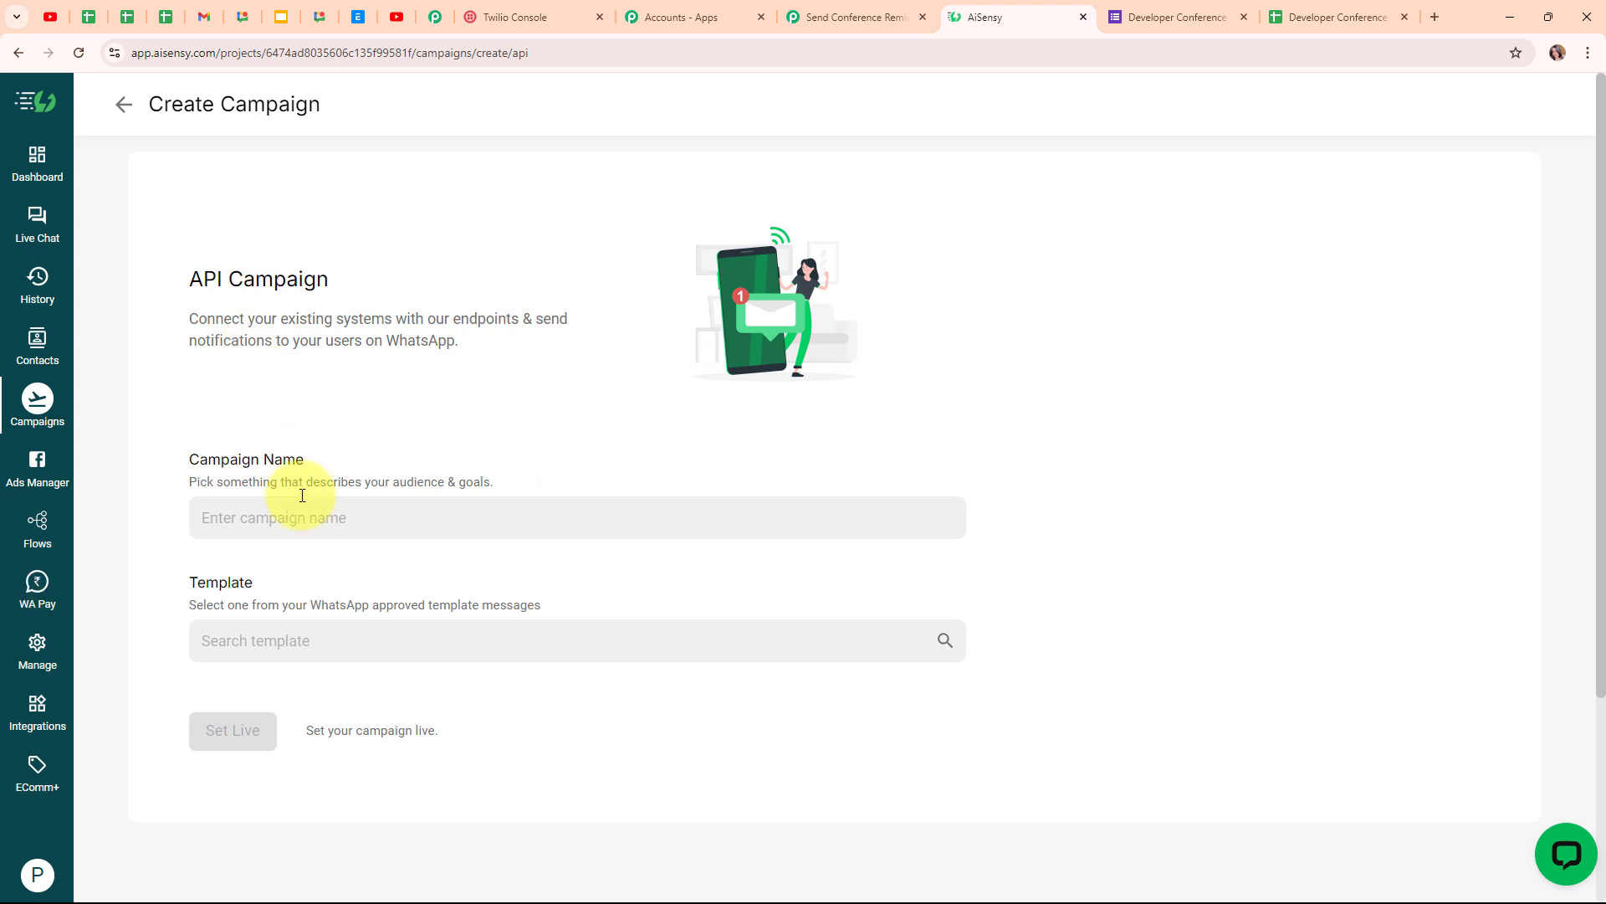
- Name the new API campaign "One Day Before Reminder1"
{"action": "left_click", "coordinate": [273, 524]}
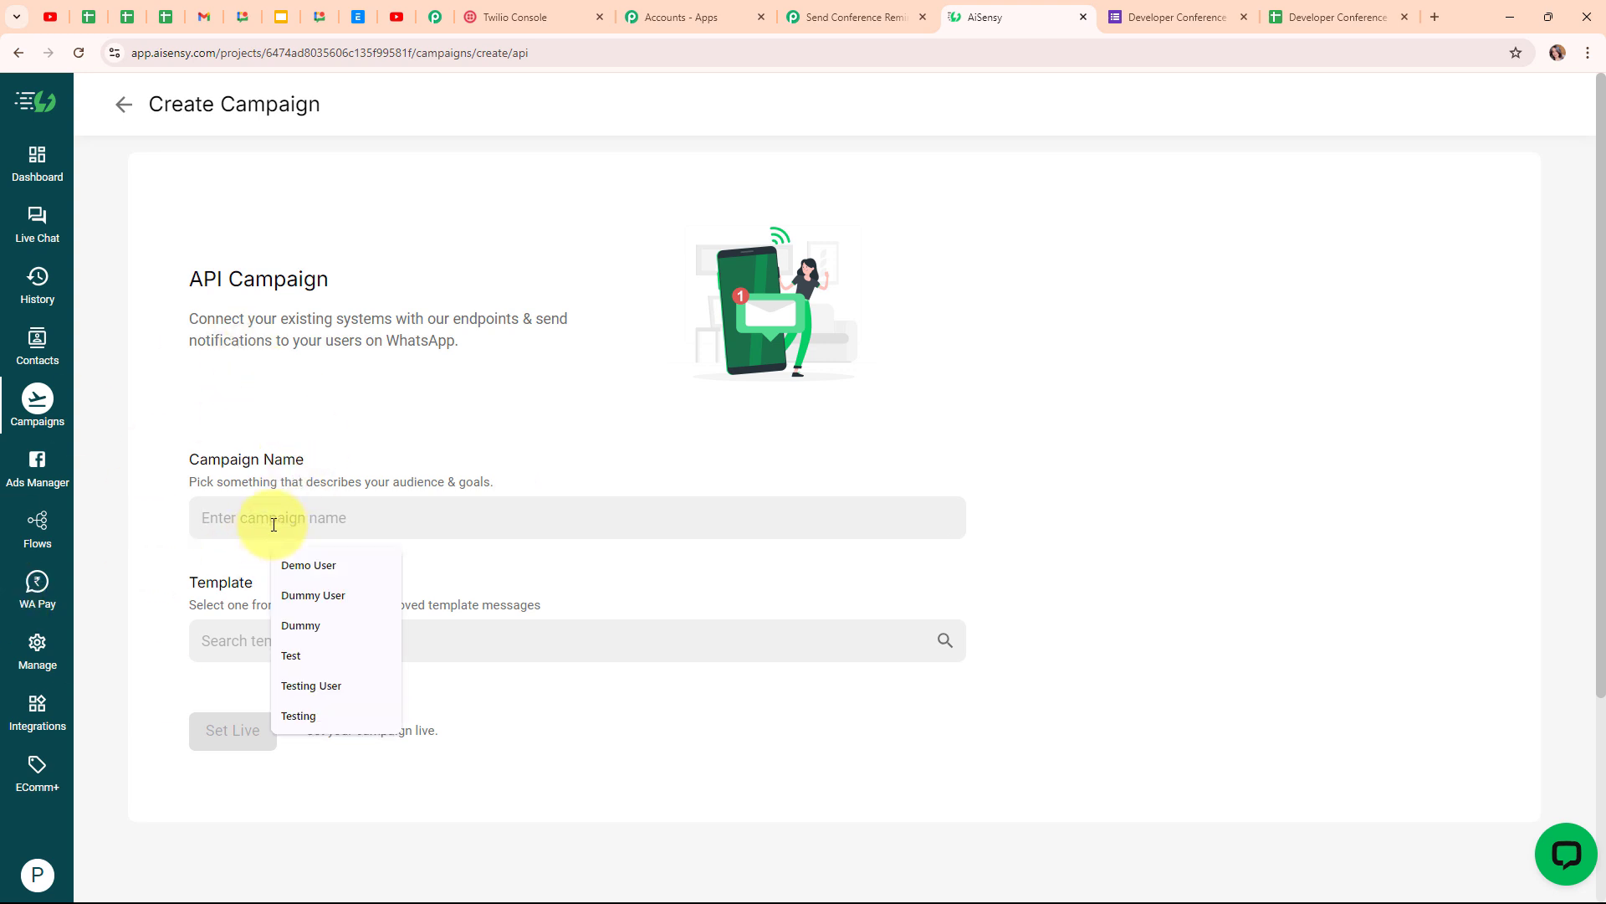
{"action": "type", "text": "One Day"}
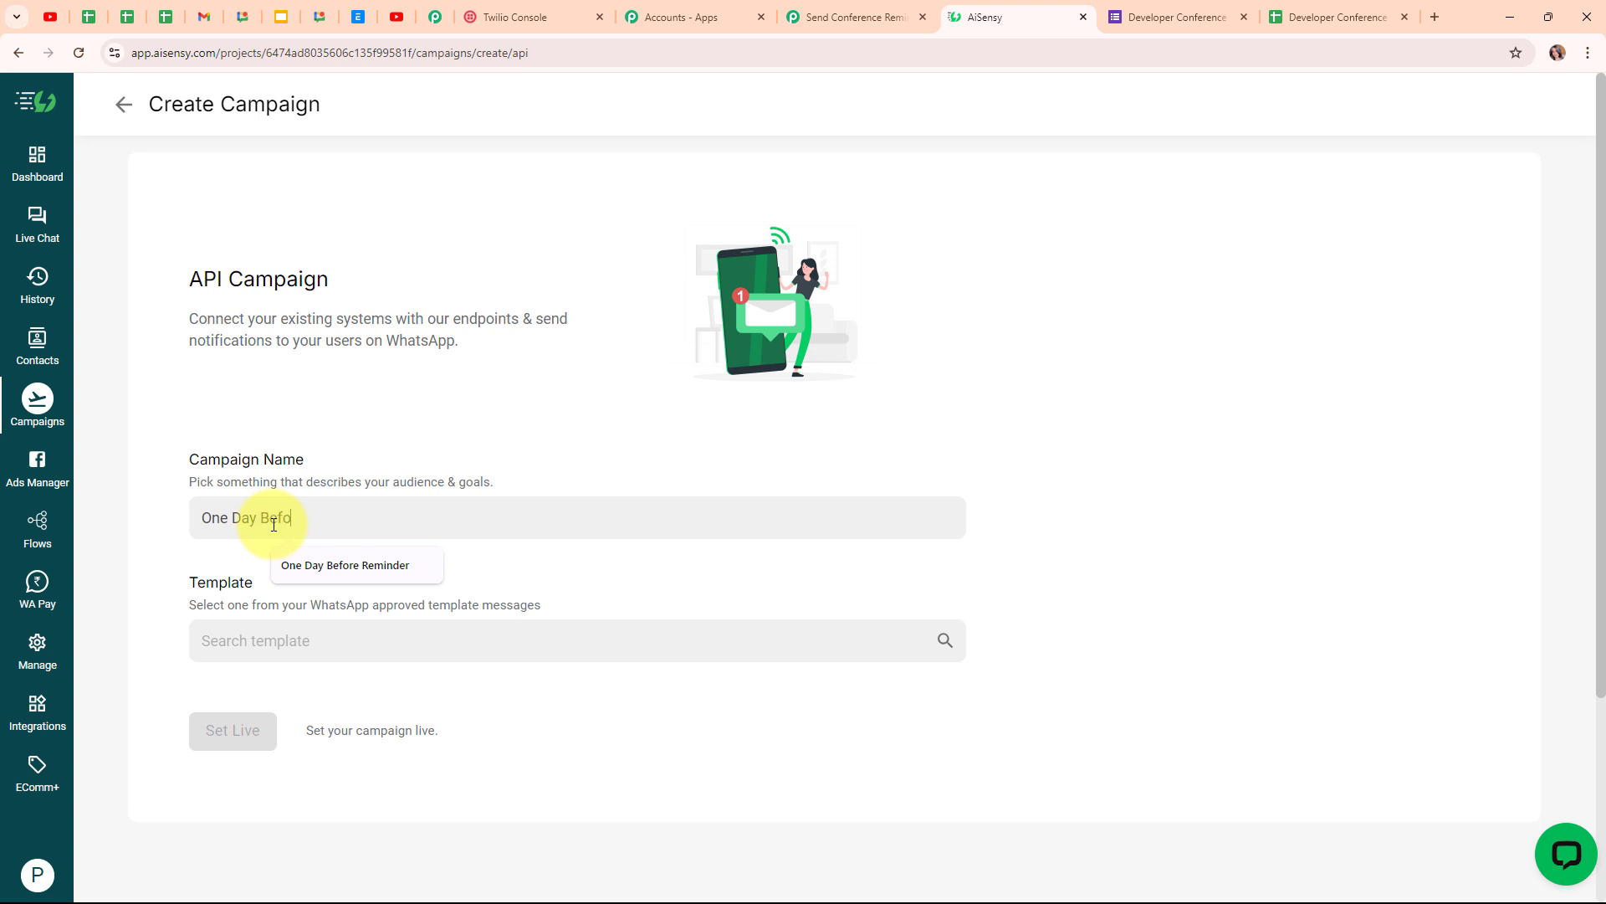
{"action": "type", "text": " Befo"}
{"action": "key", "text": "Down"}
{"action": "key", "text": "Return"}
- Choose the one_day_before_reminder template for the campaign and set the campaign live
{"action": "left_click", "coordinate": [390, 644]}
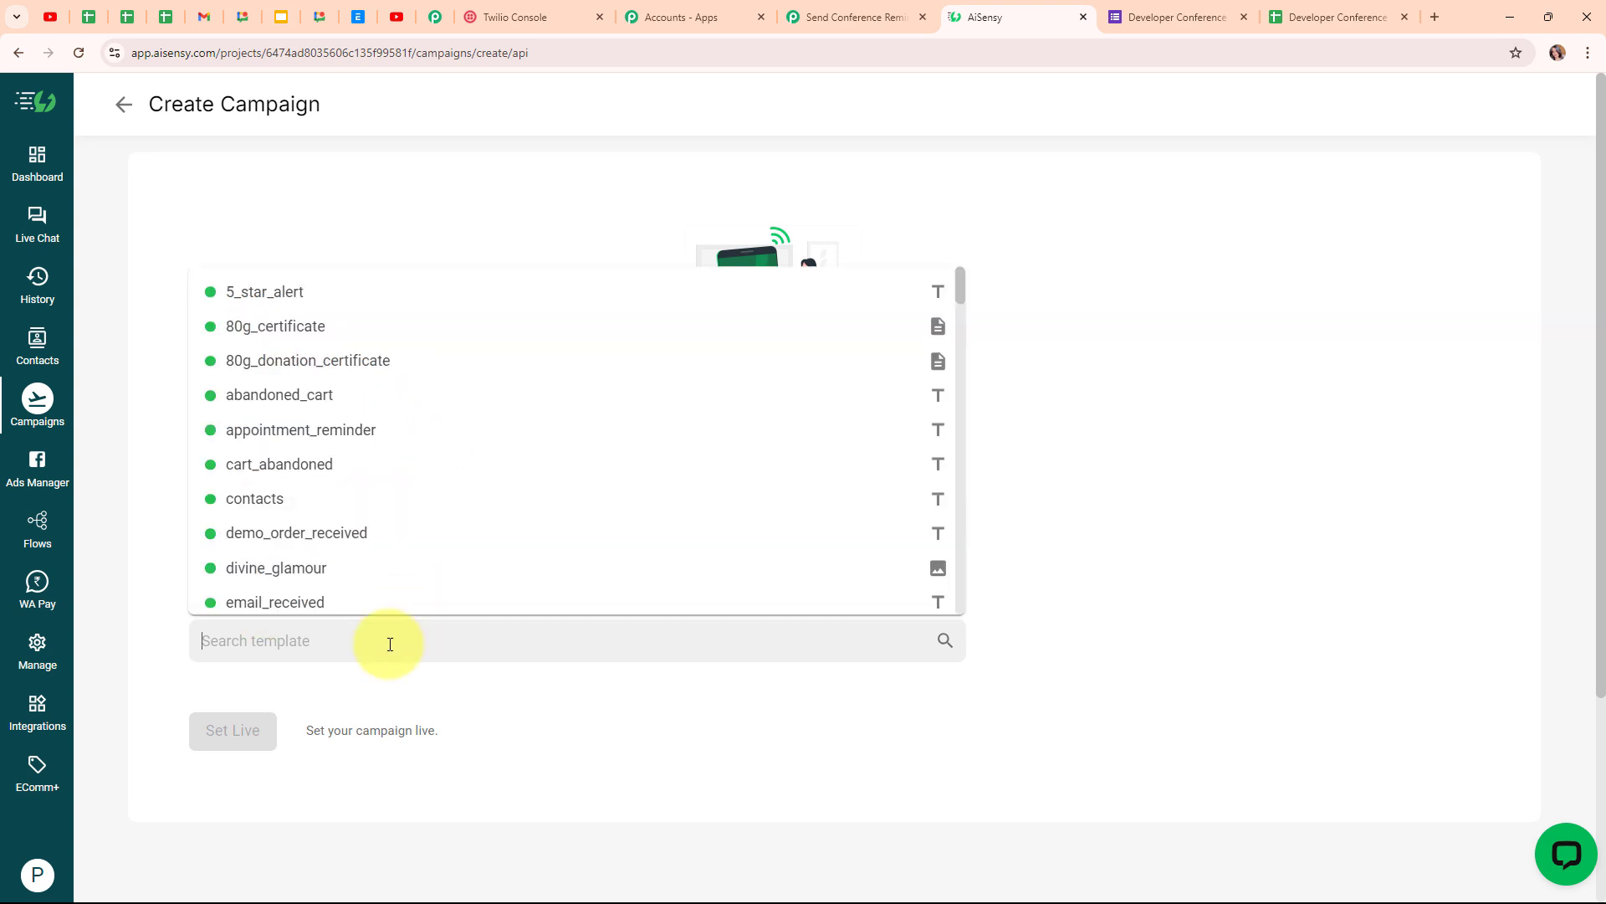
{"action": "scroll", "coordinate": [478, 410], "scroll_direction": "down", "scroll_amount": 4}
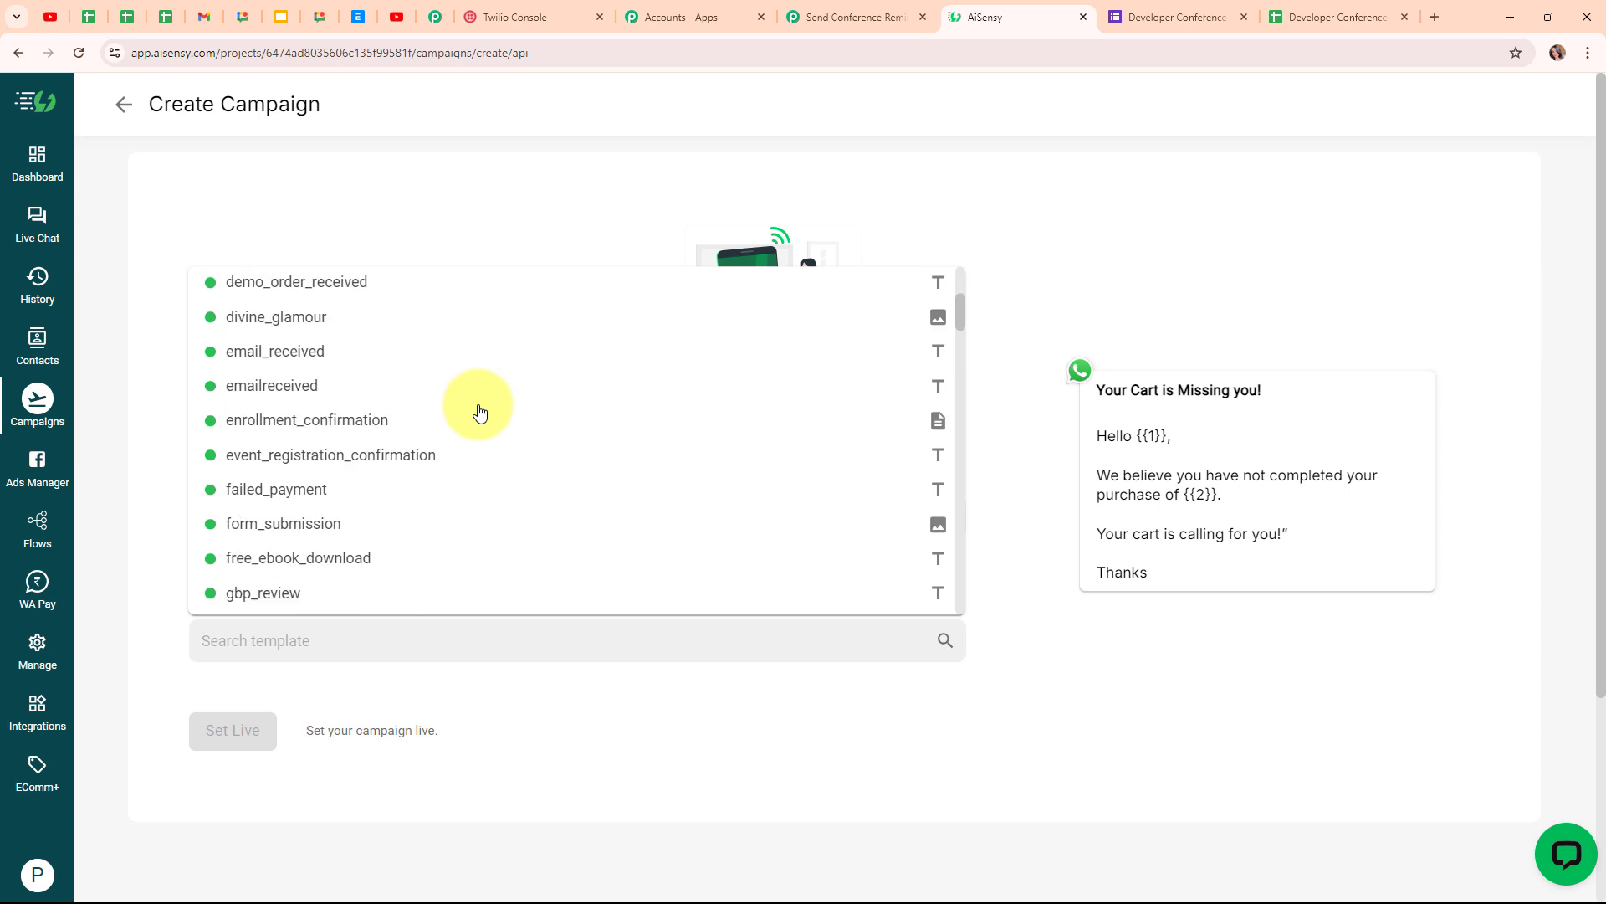
{"action": "scroll", "coordinate": [480, 411], "scroll_direction": "down", "scroll_amount": 10}
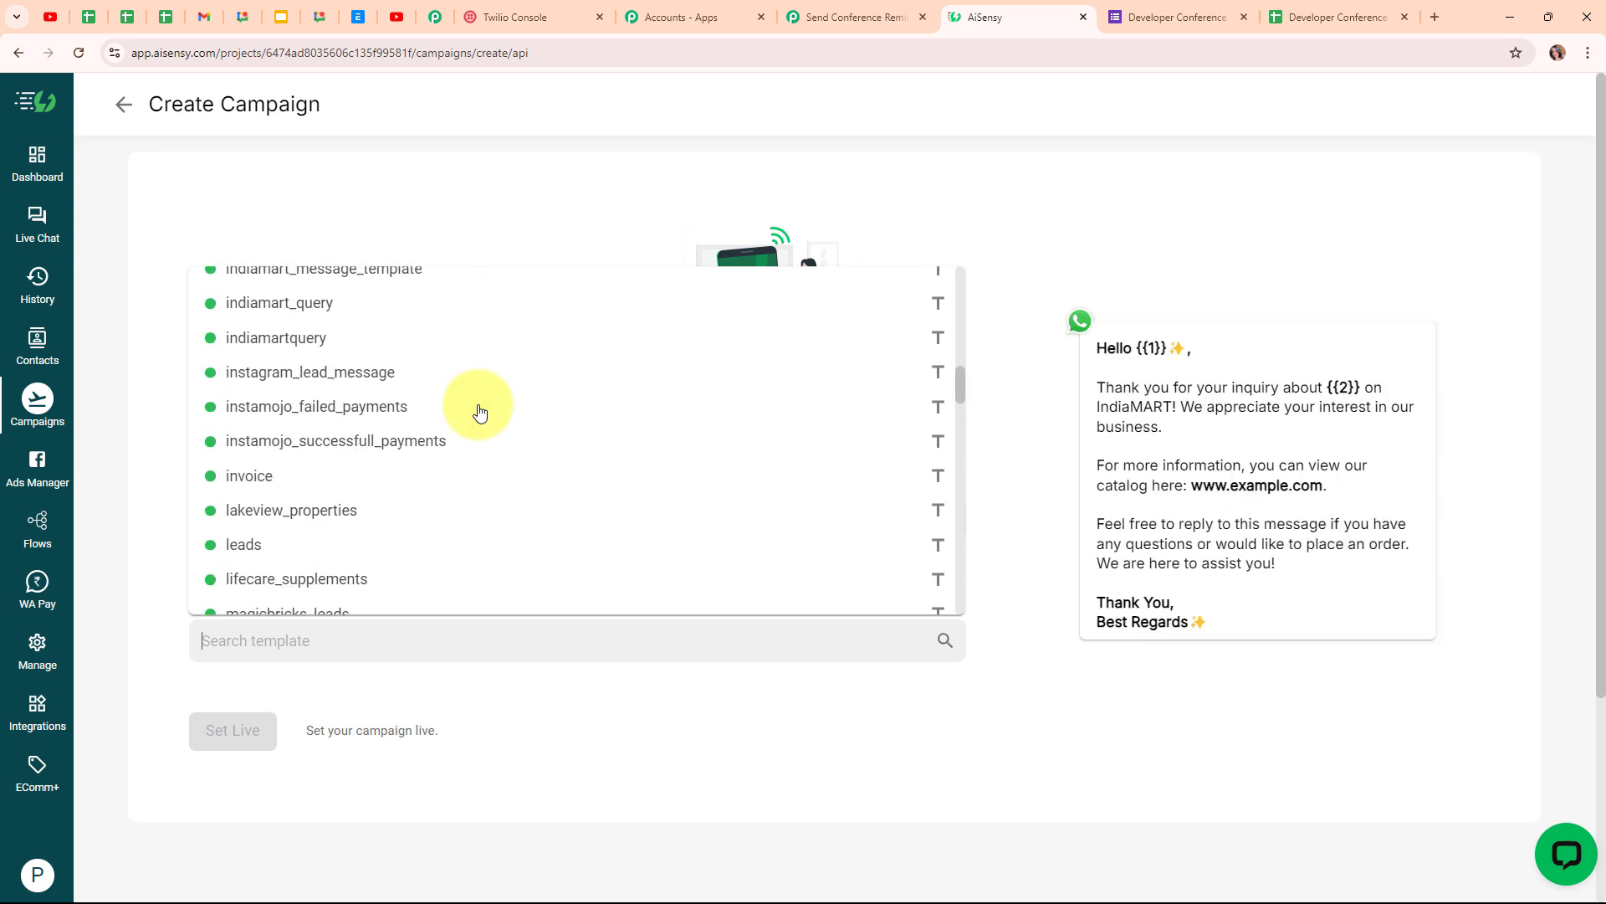
{"action": "scroll", "coordinate": [479, 411], "scroll_direction": "down", "scroll_amount": 5}
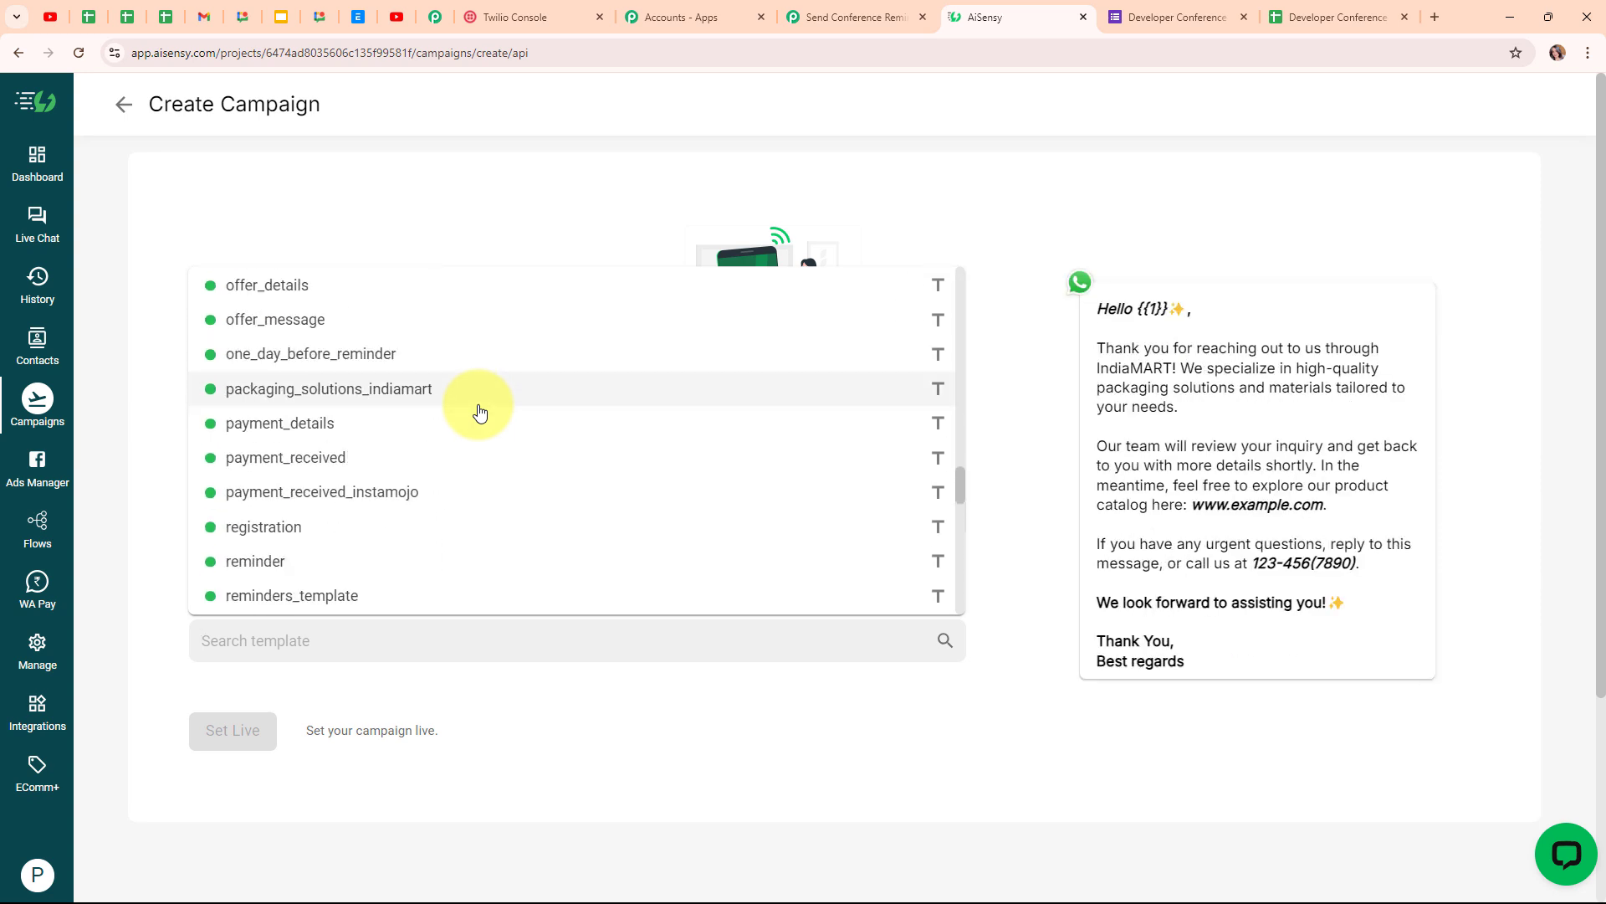
{"action": "left_click", "coordinate": [314, 354]}
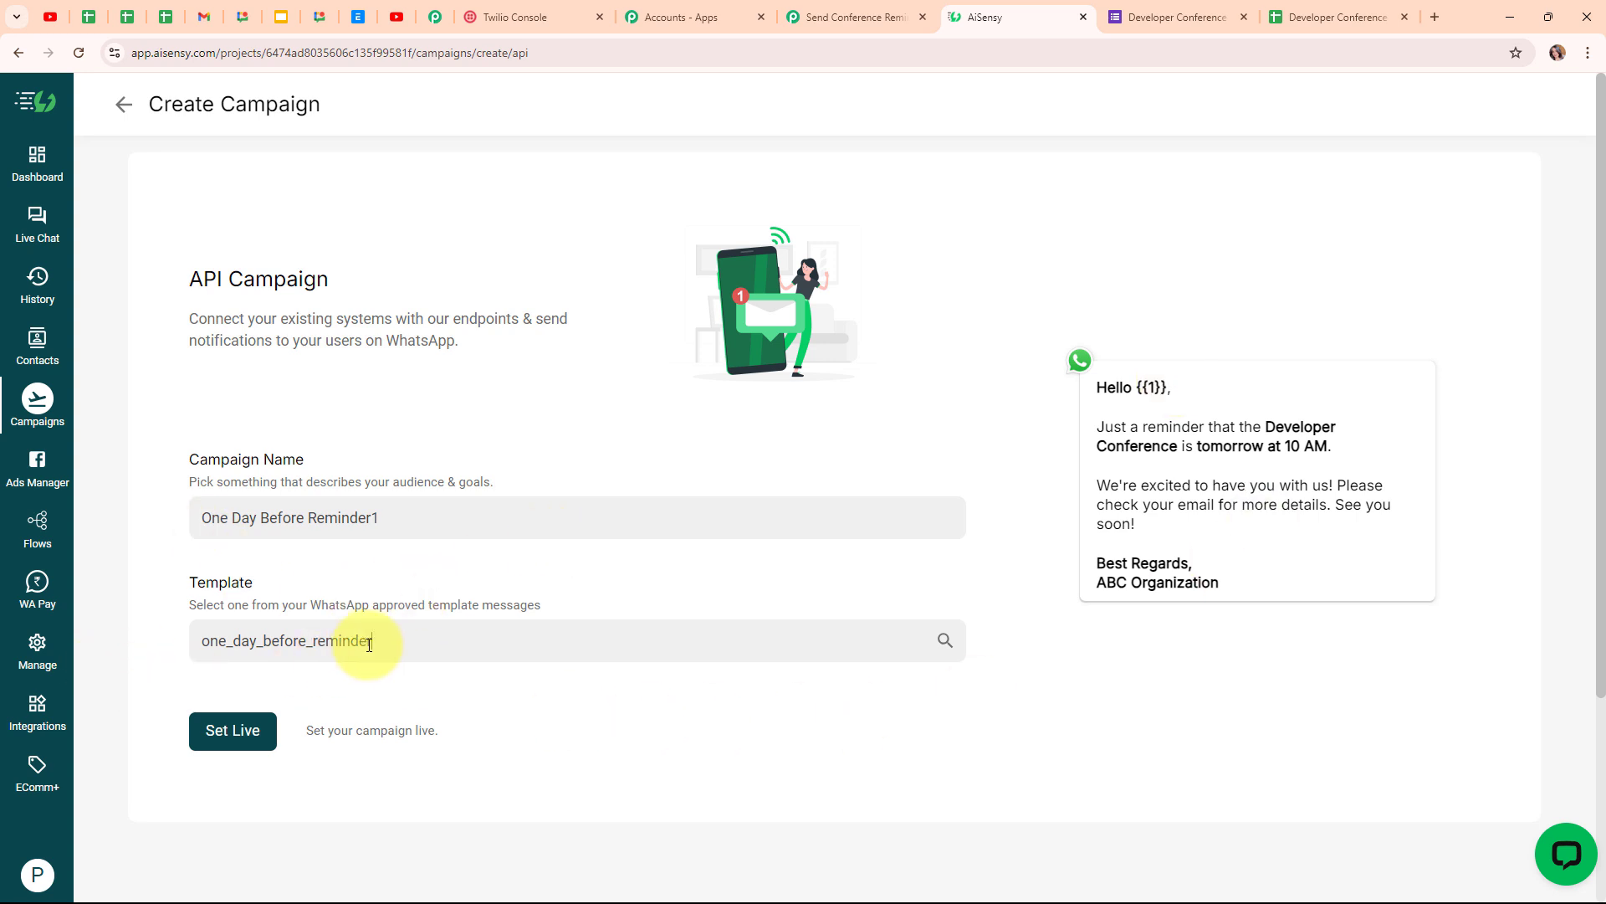
{"action": "left_click", "coordinate": [234, 732]}
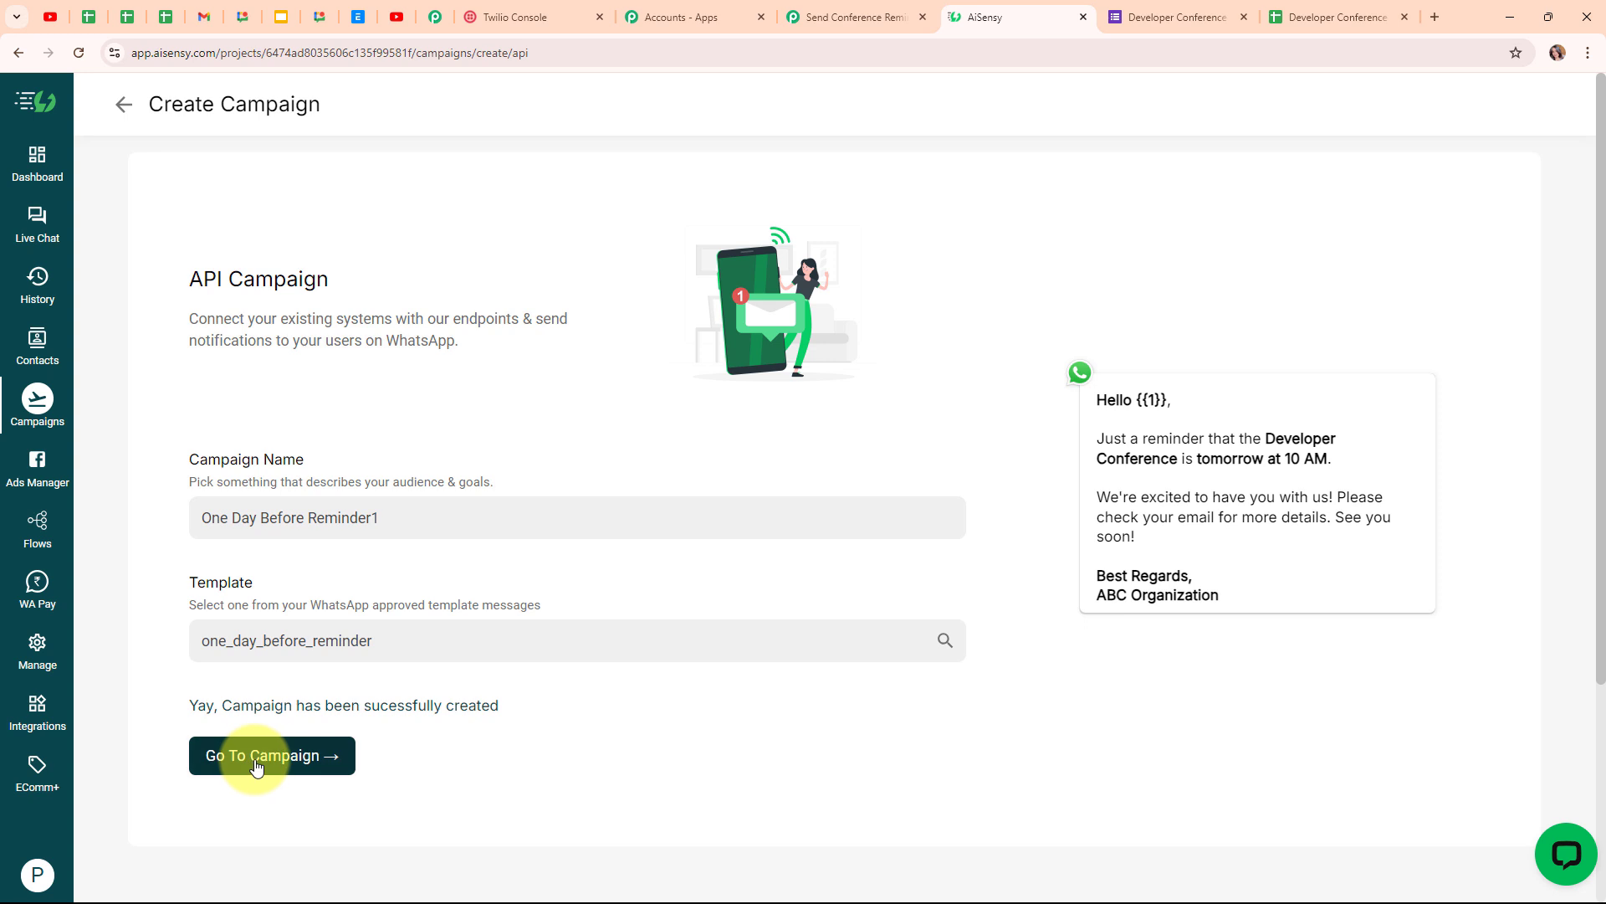
- Open the newly created campaign, check its status and copy the campaign name
{"action": "left_click", "coordinate": [254, 764]}
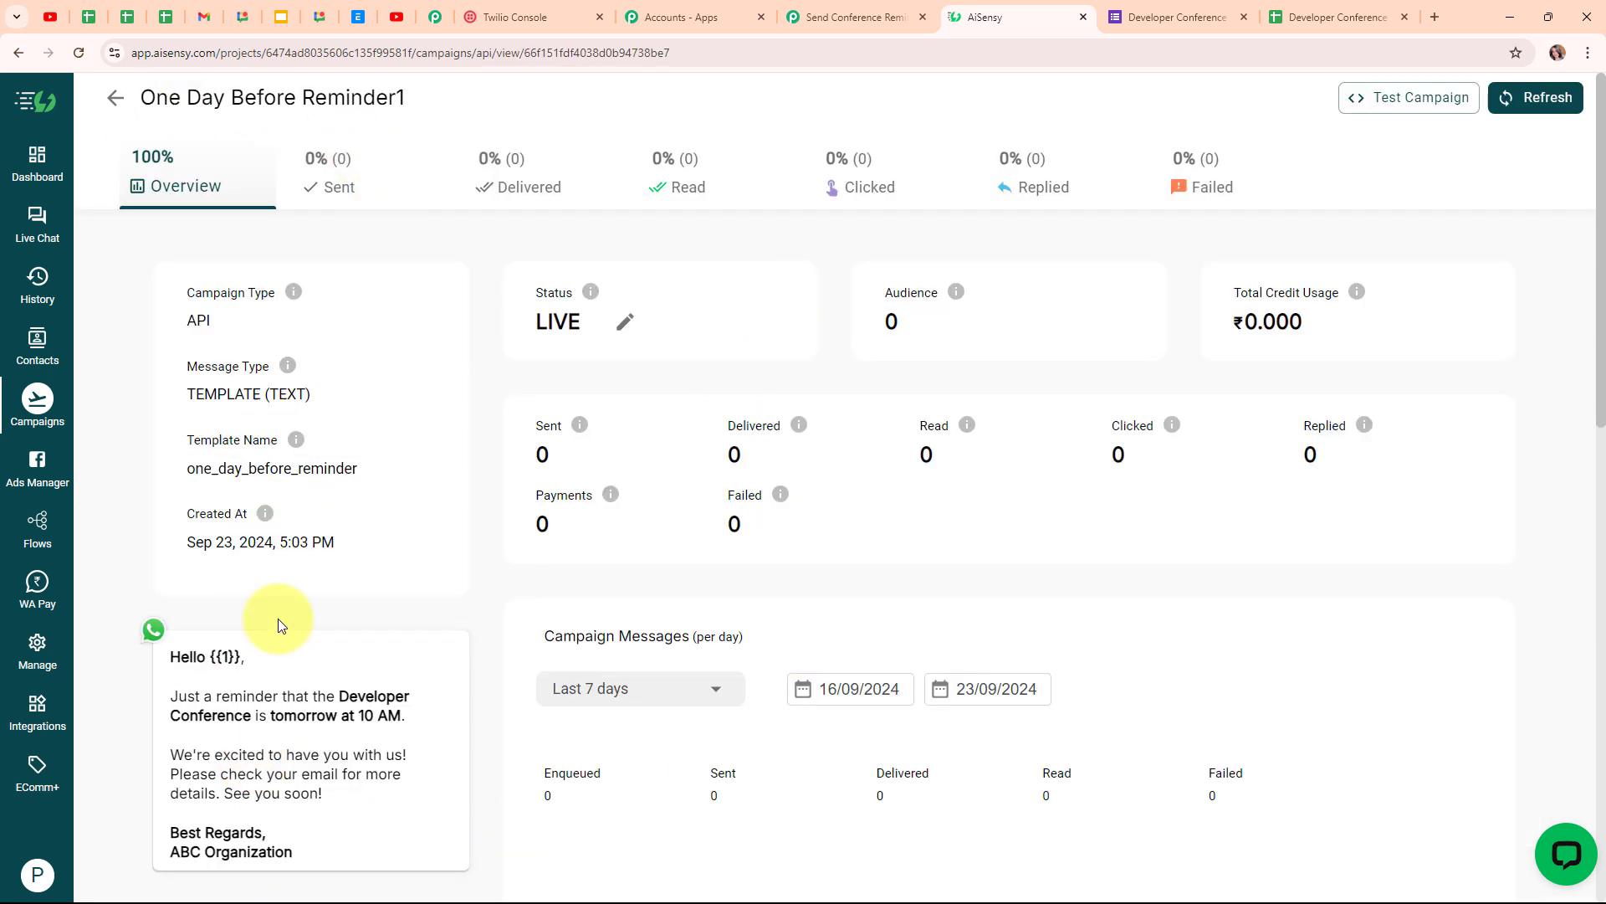
{"action": "left_click_drag", "start_coordinate": [533, 322], "coordinate": [581, 323]}
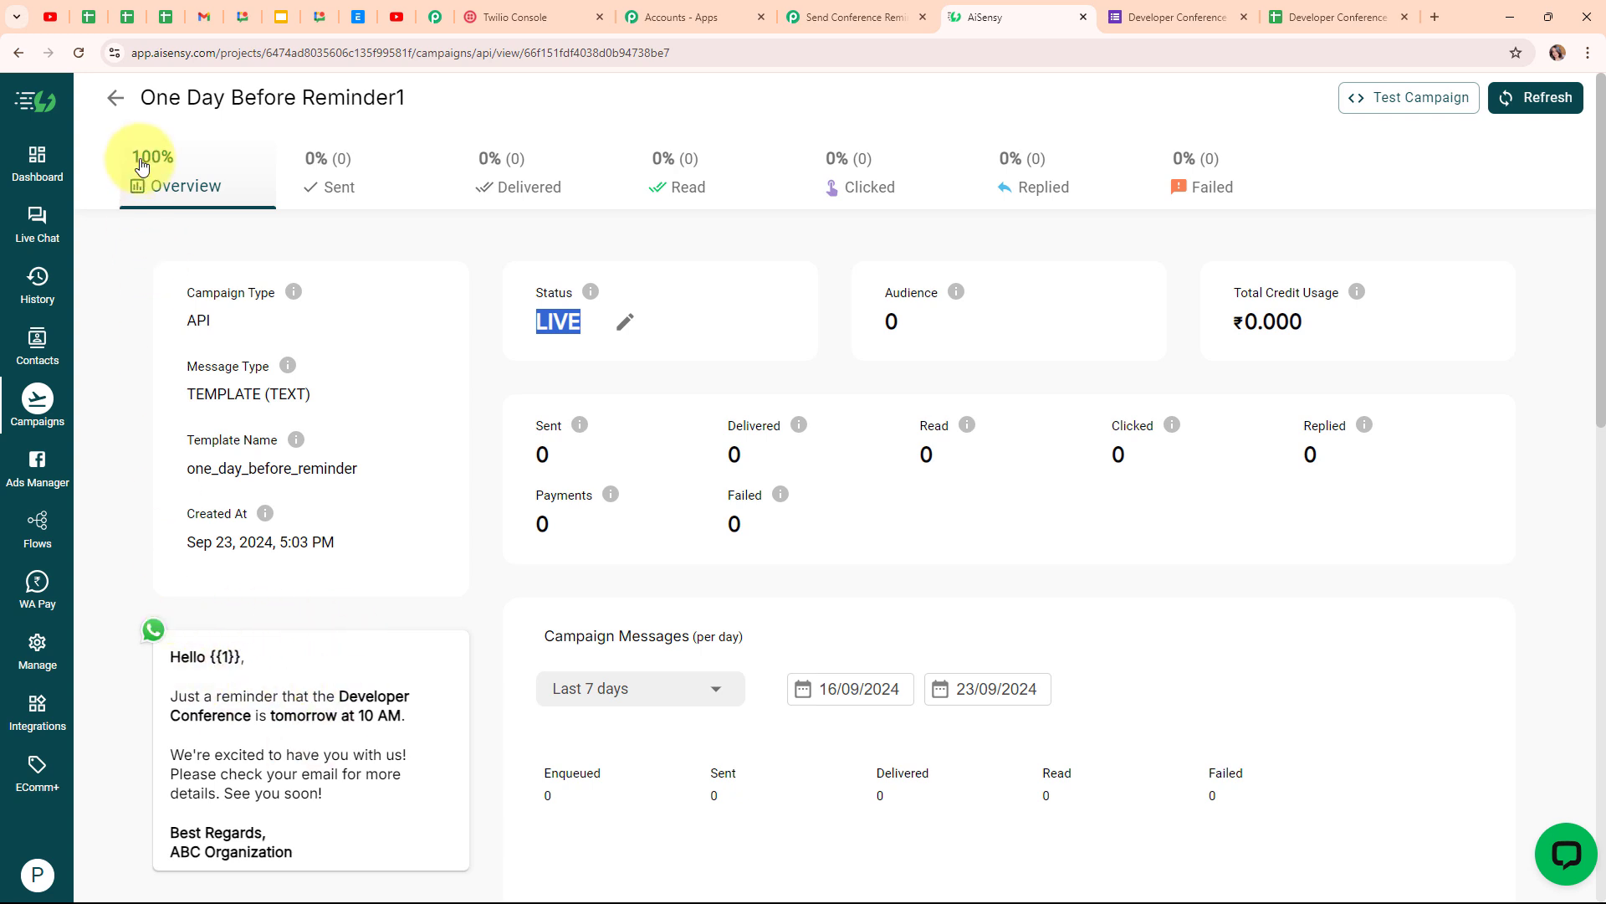
{"action": "left_click_drag", "start_coordinate": [405, 98], "coordinate": [116, 97]}
{"action": "key", "text": "ctrl+c"}
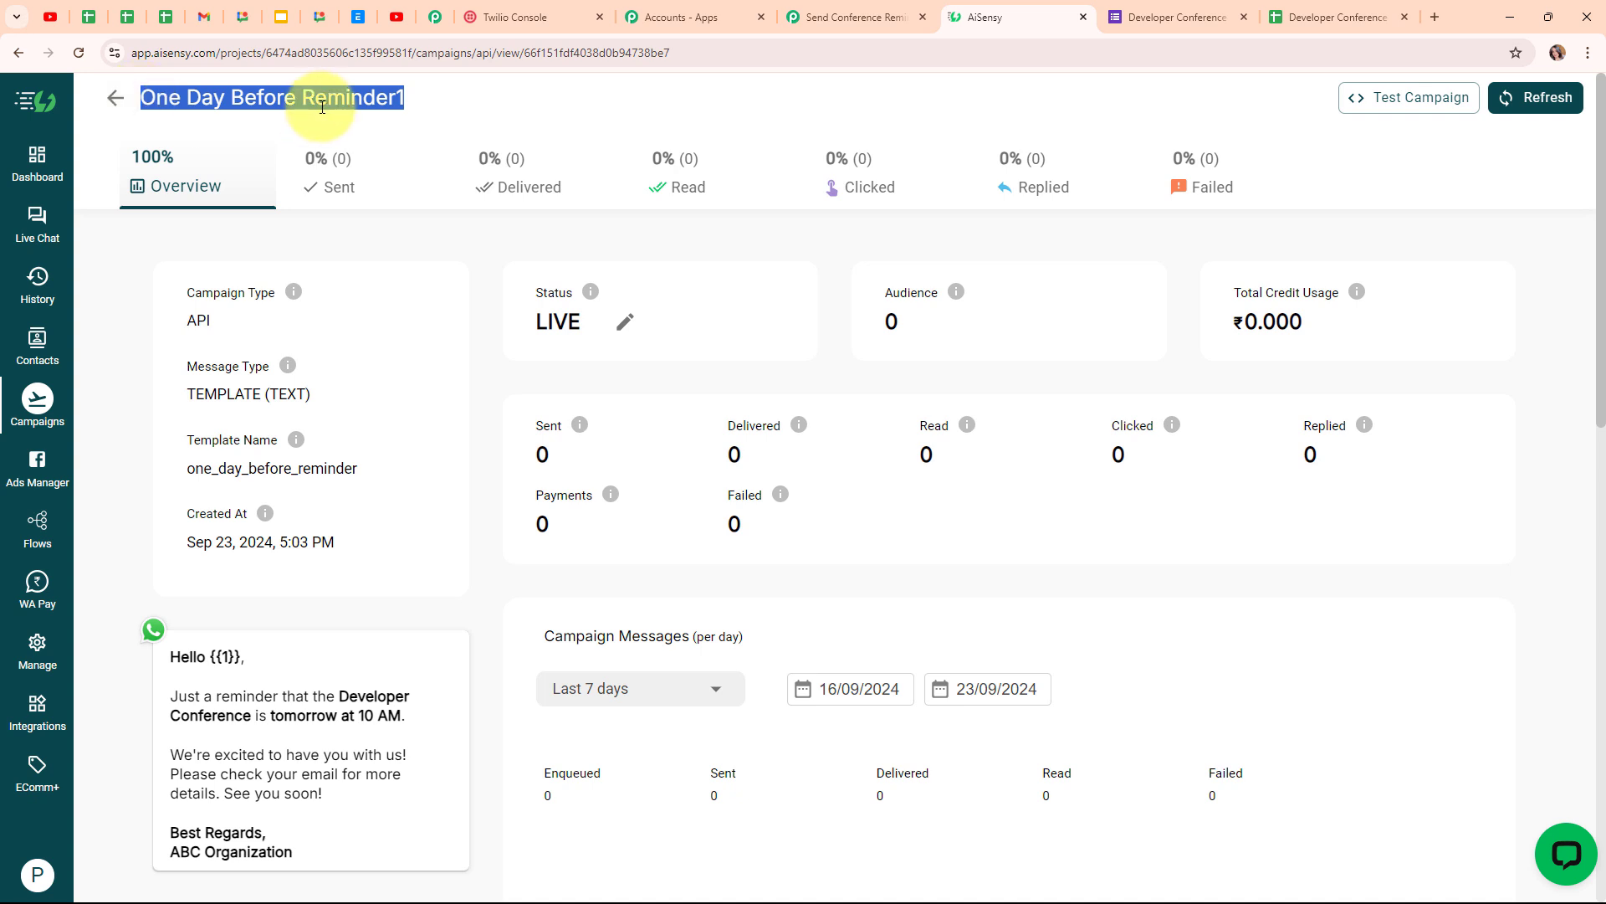
- Switch back to Pabbly Connect and set the Campaign Name to the copied "One Day Before Reminder1"
{"action": "left_click", "coordinate": [790, 11]}
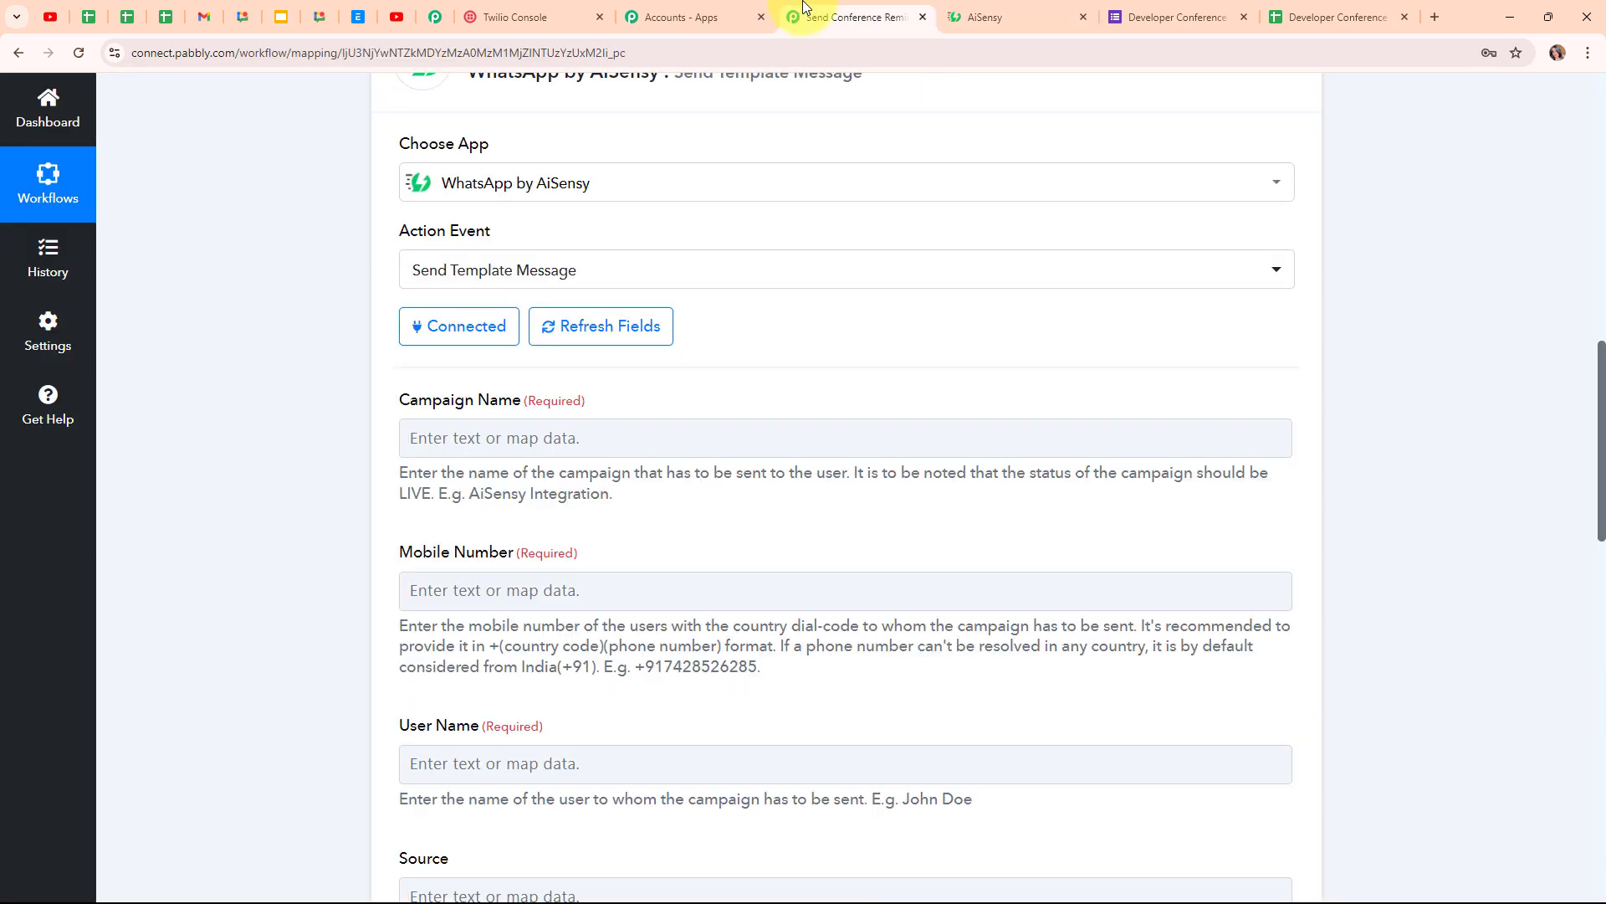
{"action": "left_click", "coordinate": [491, 441]}
{"action": "key", "text": "ctrl+v"}
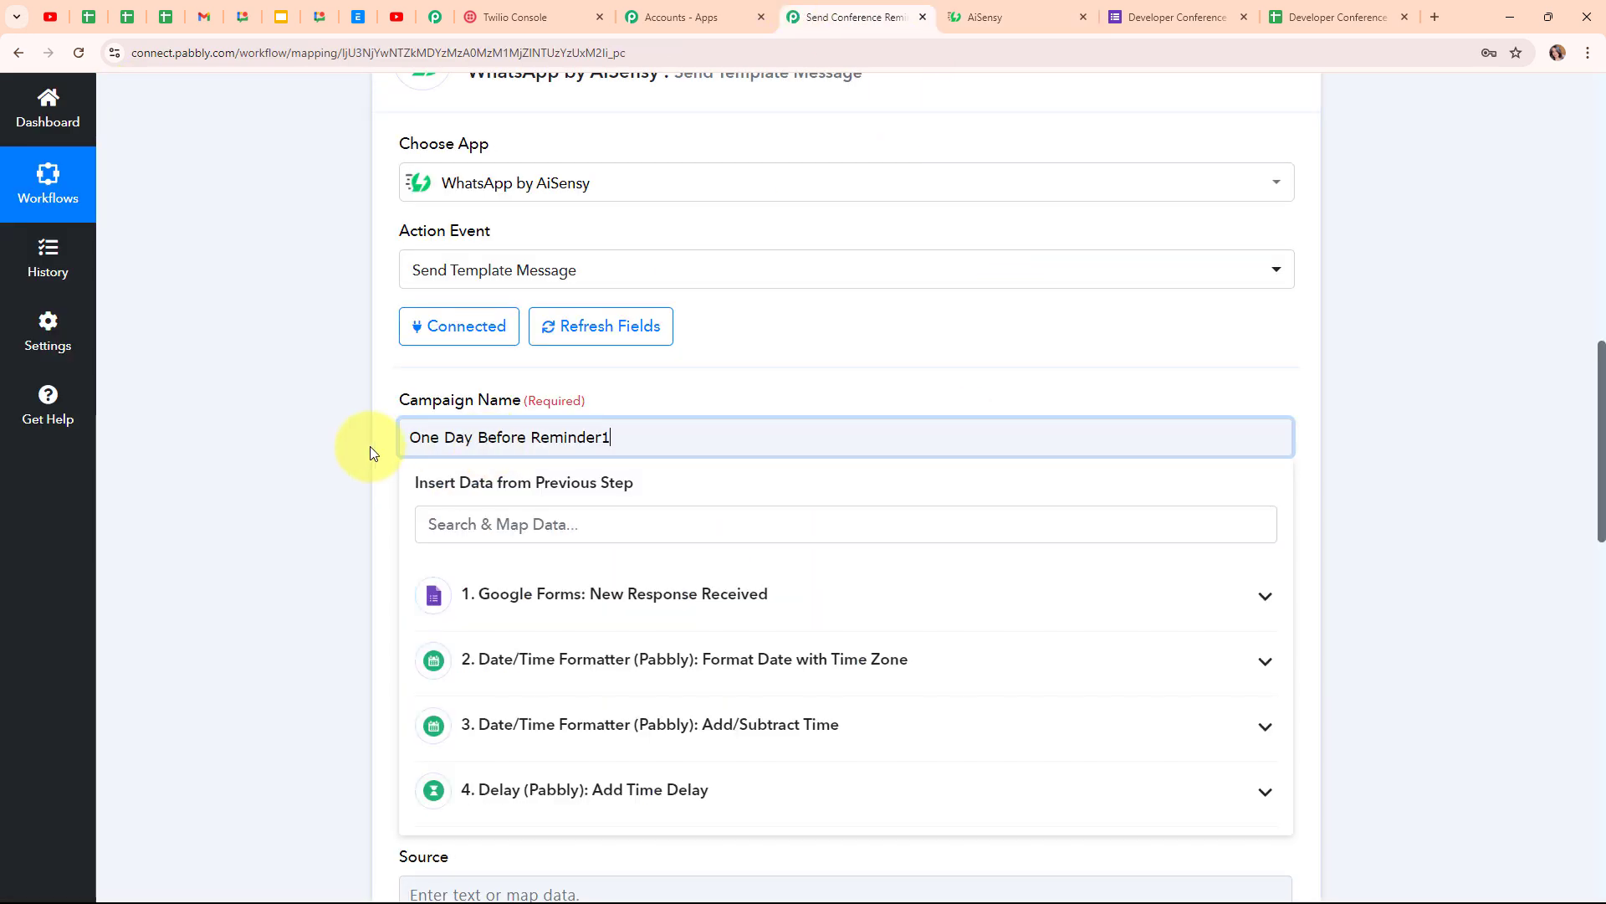
{"action": "left_click", "coordinate": [359, 443]}
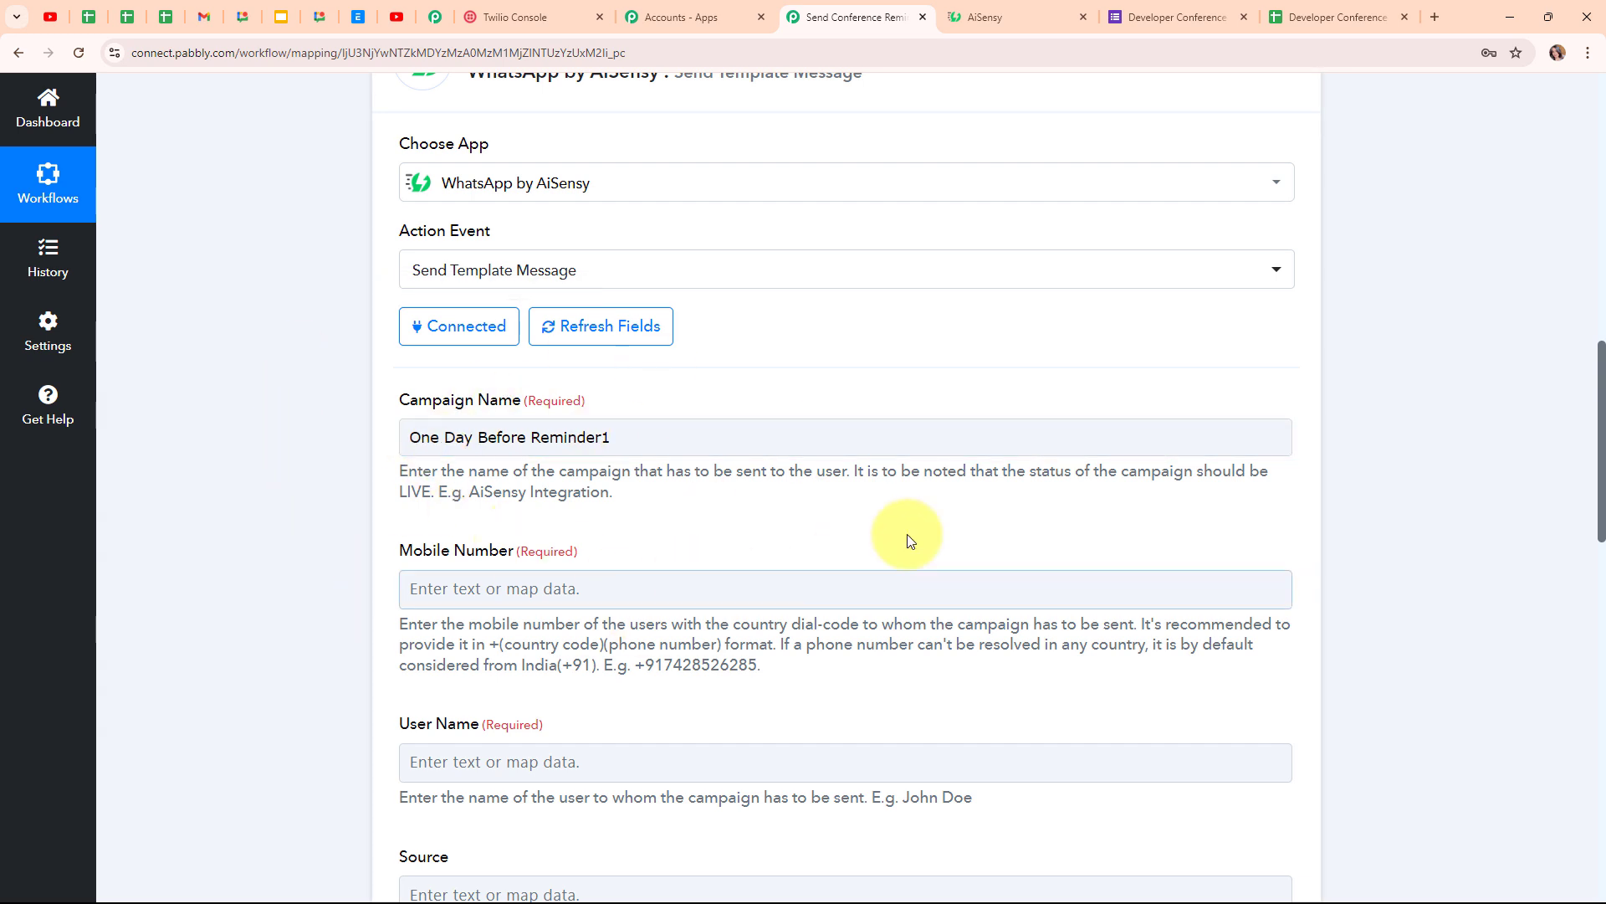
- Map the Mobile Number field to the Phone Number from the Google Forms response
{"action": "scroll", "coordinate": [931, 524], "scroll_direction": "down", "scroll_amount": 4}
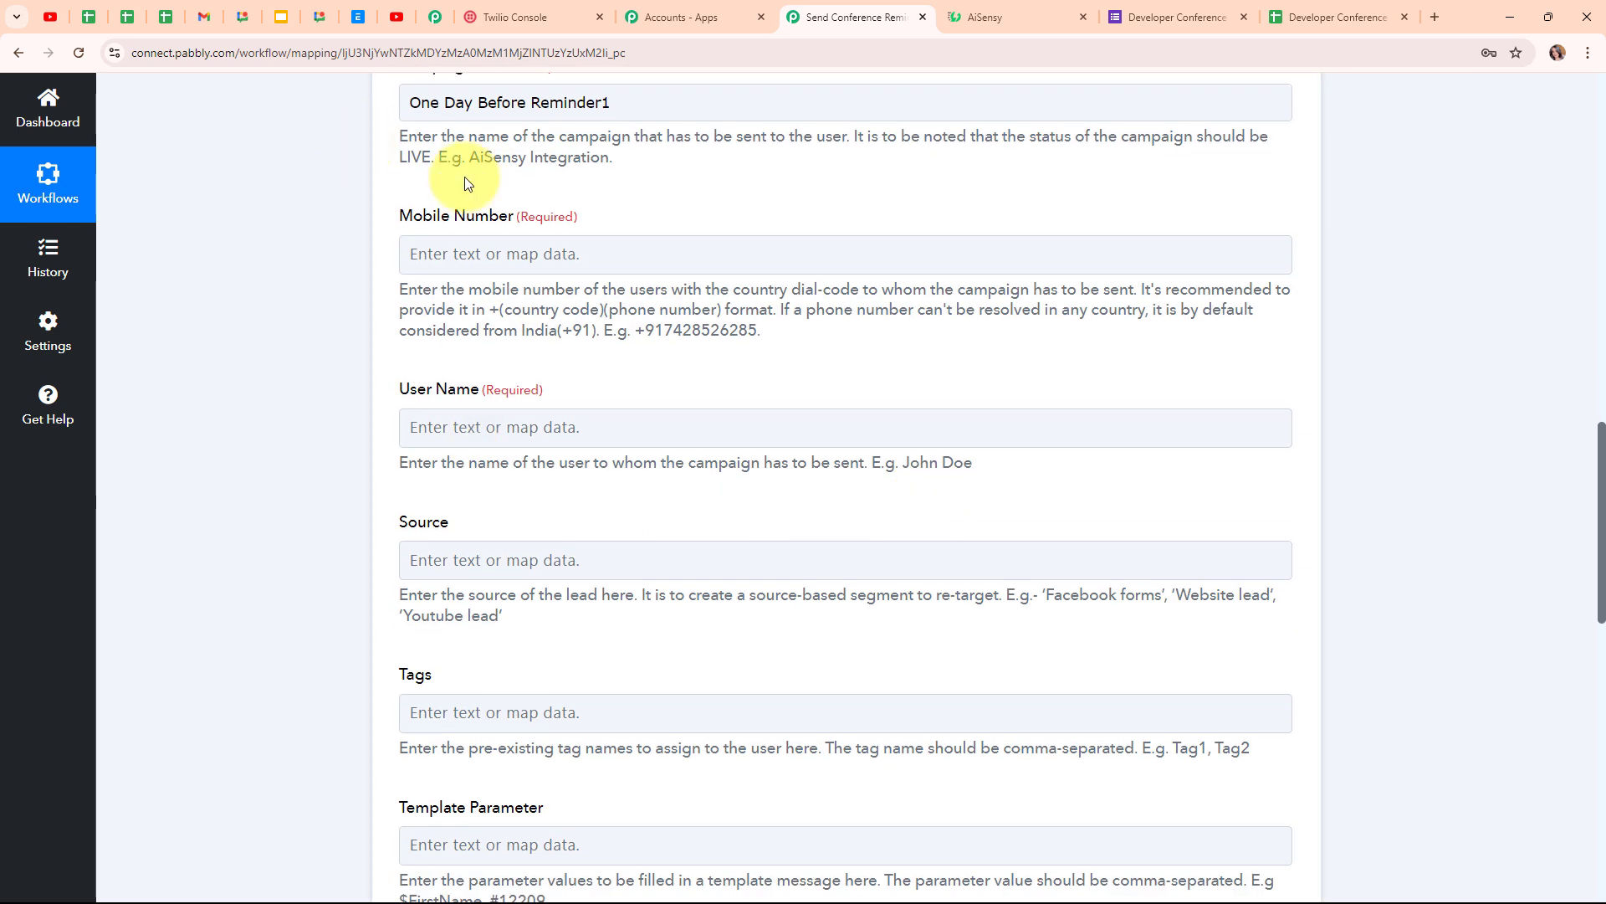
{"action": "left_click_drag", "start_coordinate": [390, 220], "coordinate": [521, 226]}
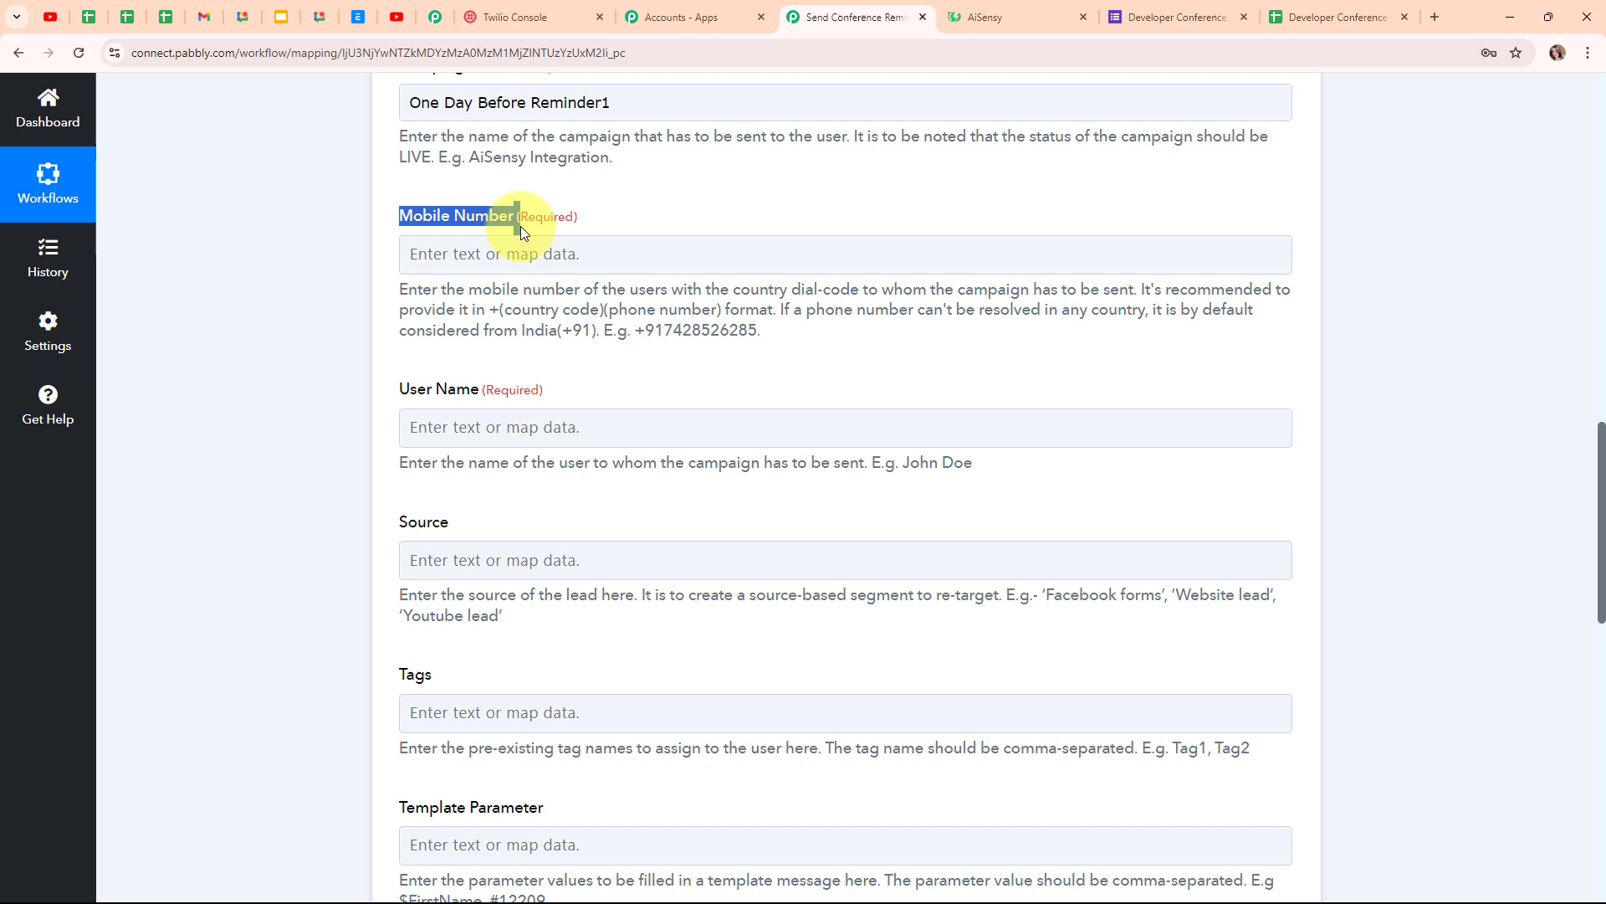
{"action": "left_click", "coordinate": [666, 227]}
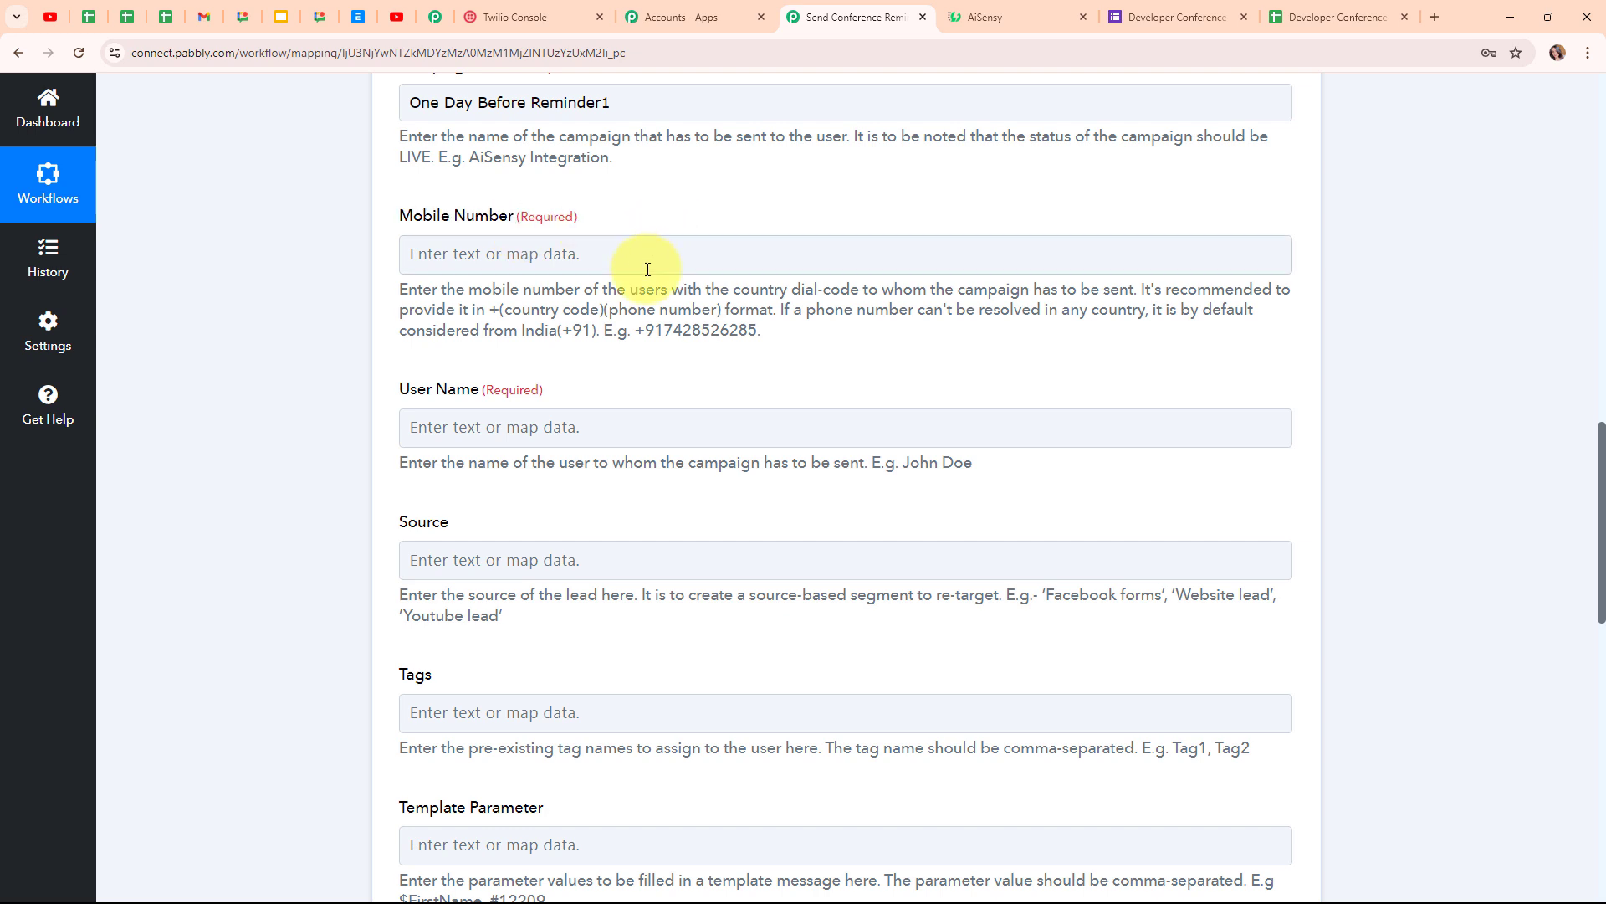
{"action": "left_click", "coordinate": [456, 252]}
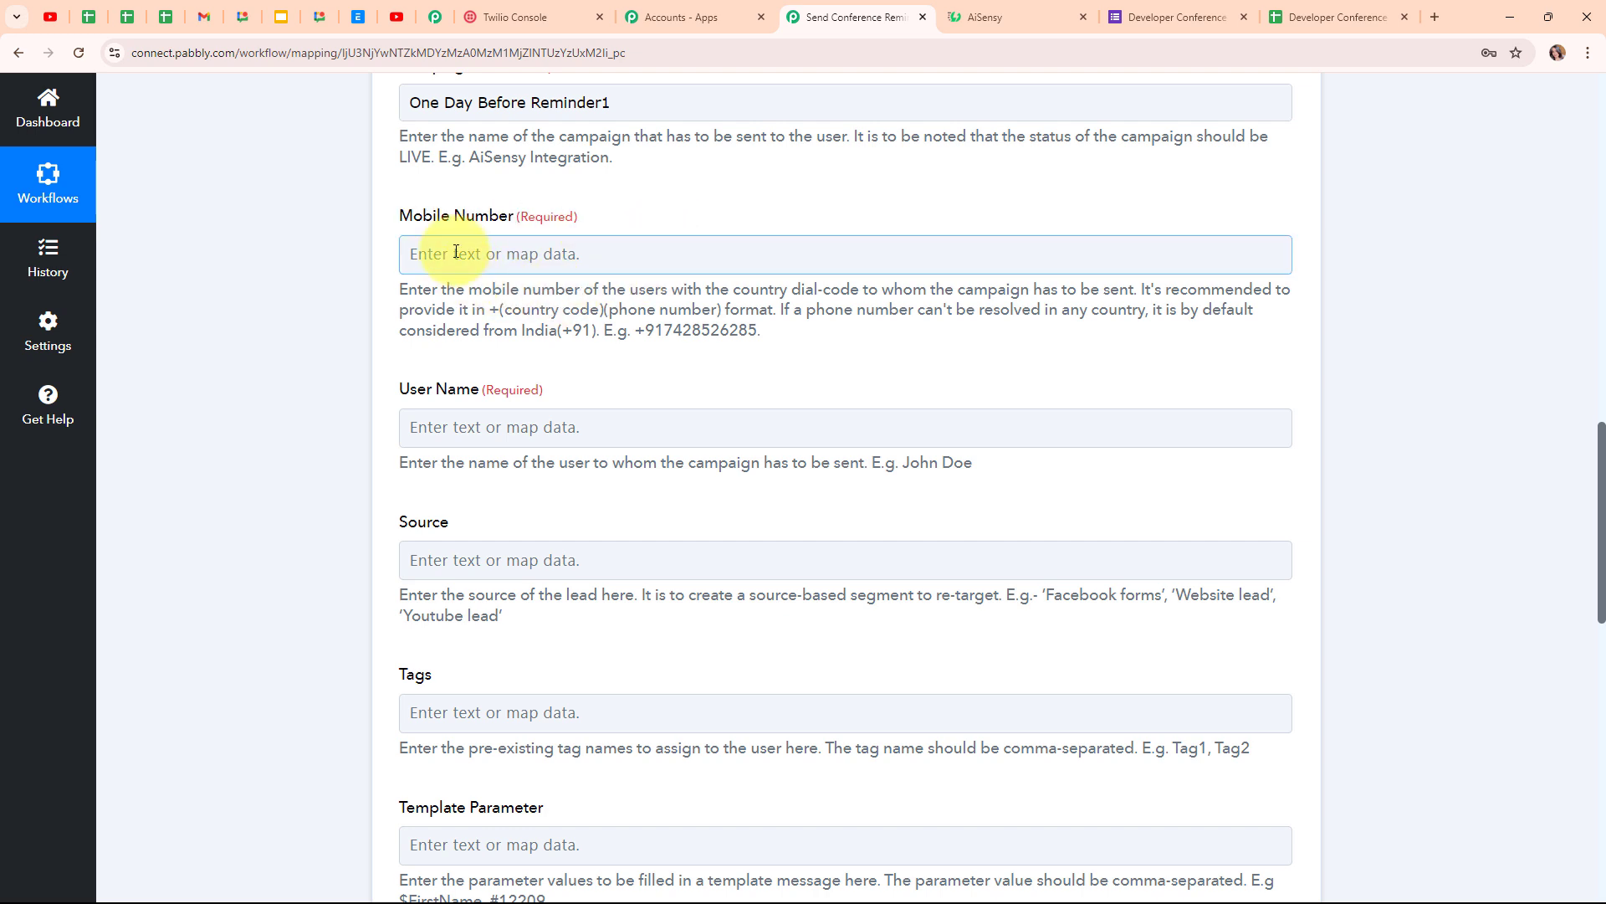
{"action": "left_click", "coordinate": [456, 252]}
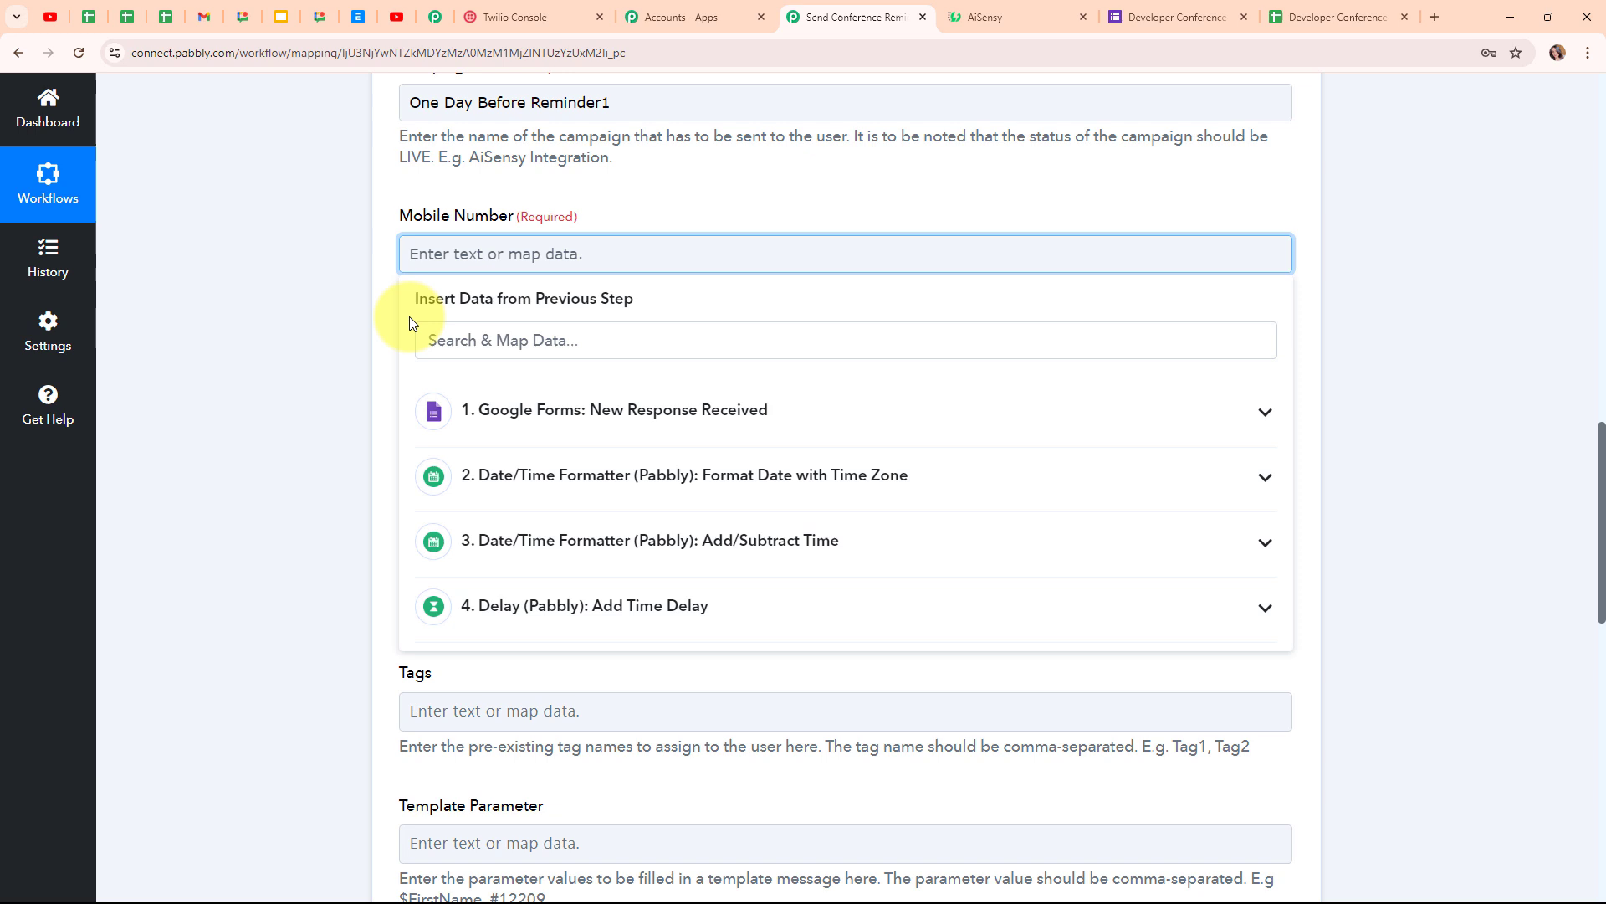
{"action": "left_click", "coordinate": [879, 410]}
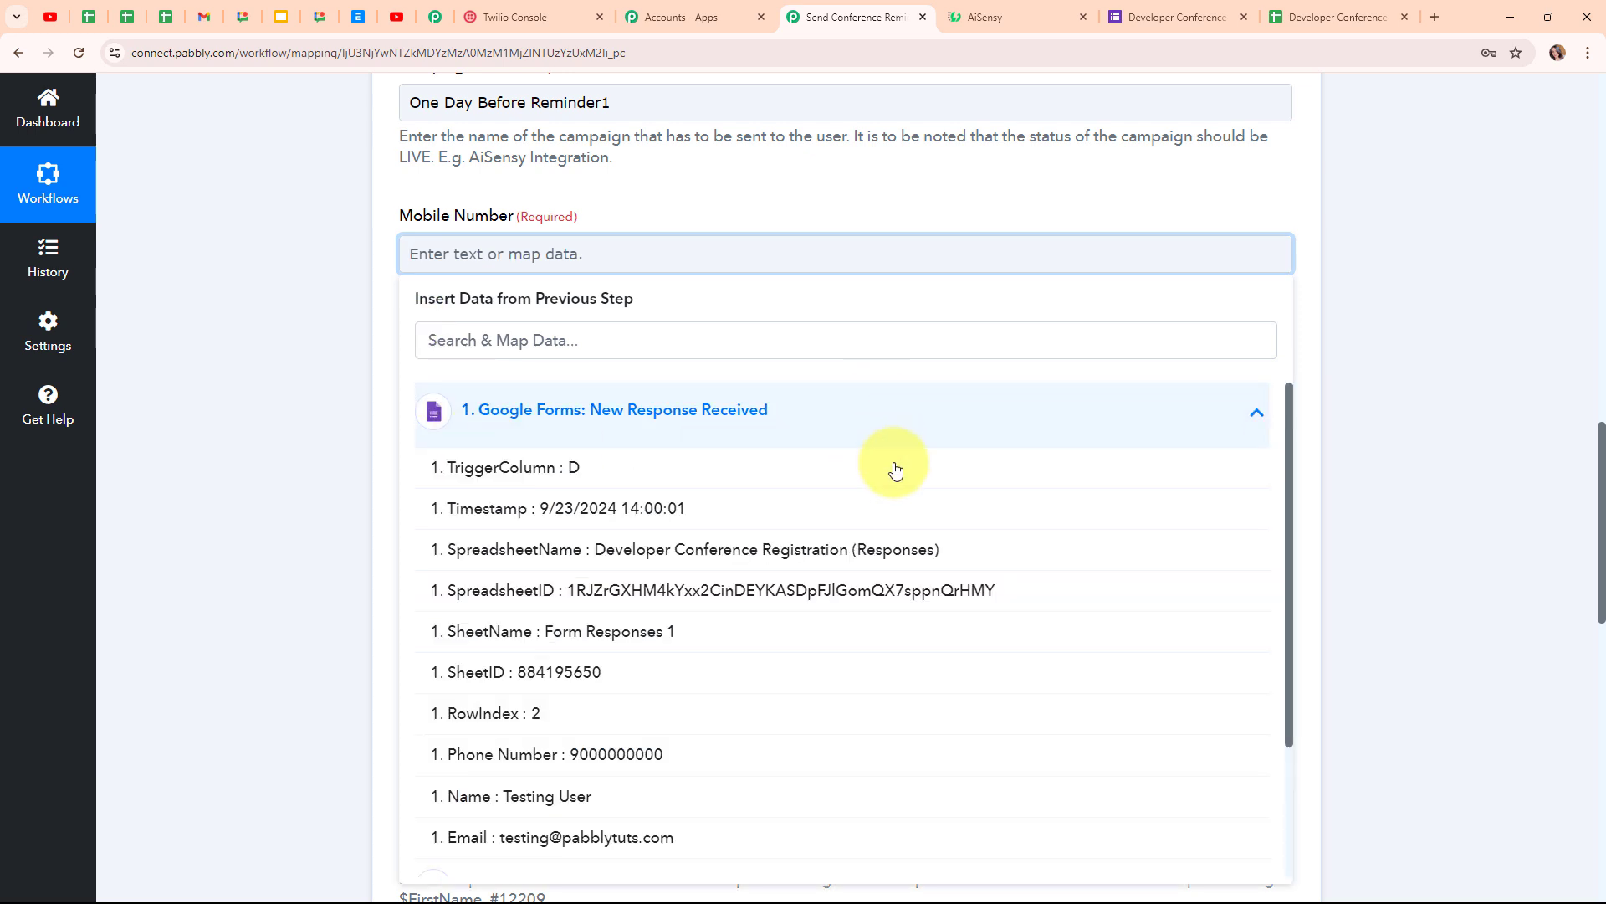
{"action": "left_click", "coordinate": [604, 769]}
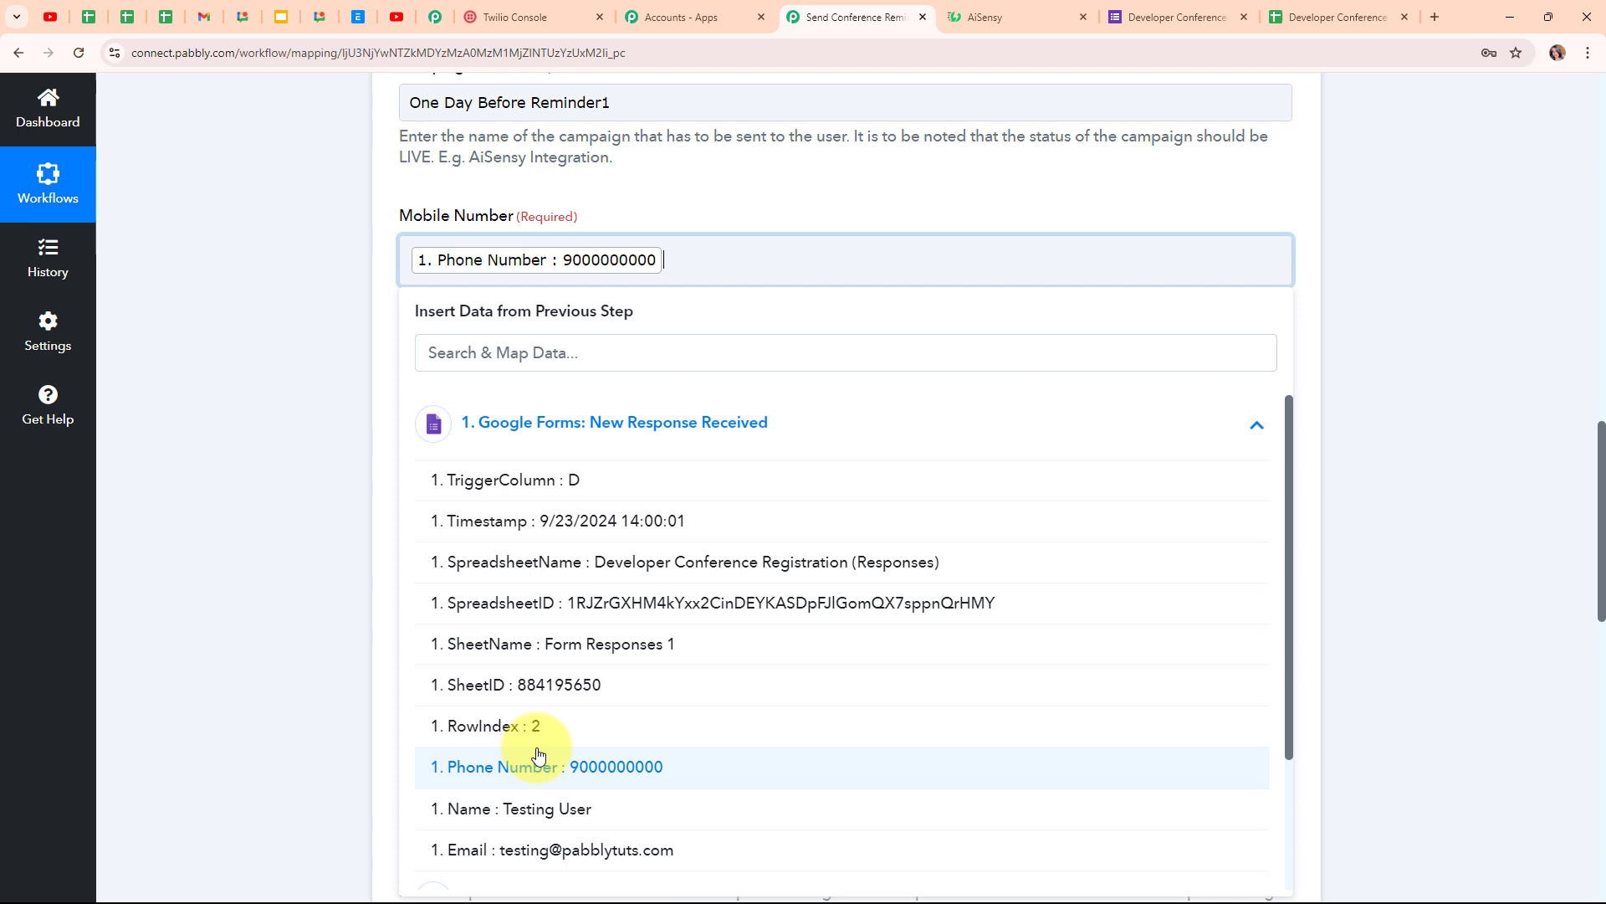
{"action": "left_click", "coordinate": [323, 368]}
- Map the User Name field to the Name from the Google Forms response
{"action": "scroll", "coordinate": [1012, 421], "scroll_direction": "down", "scroll_amount": 3}
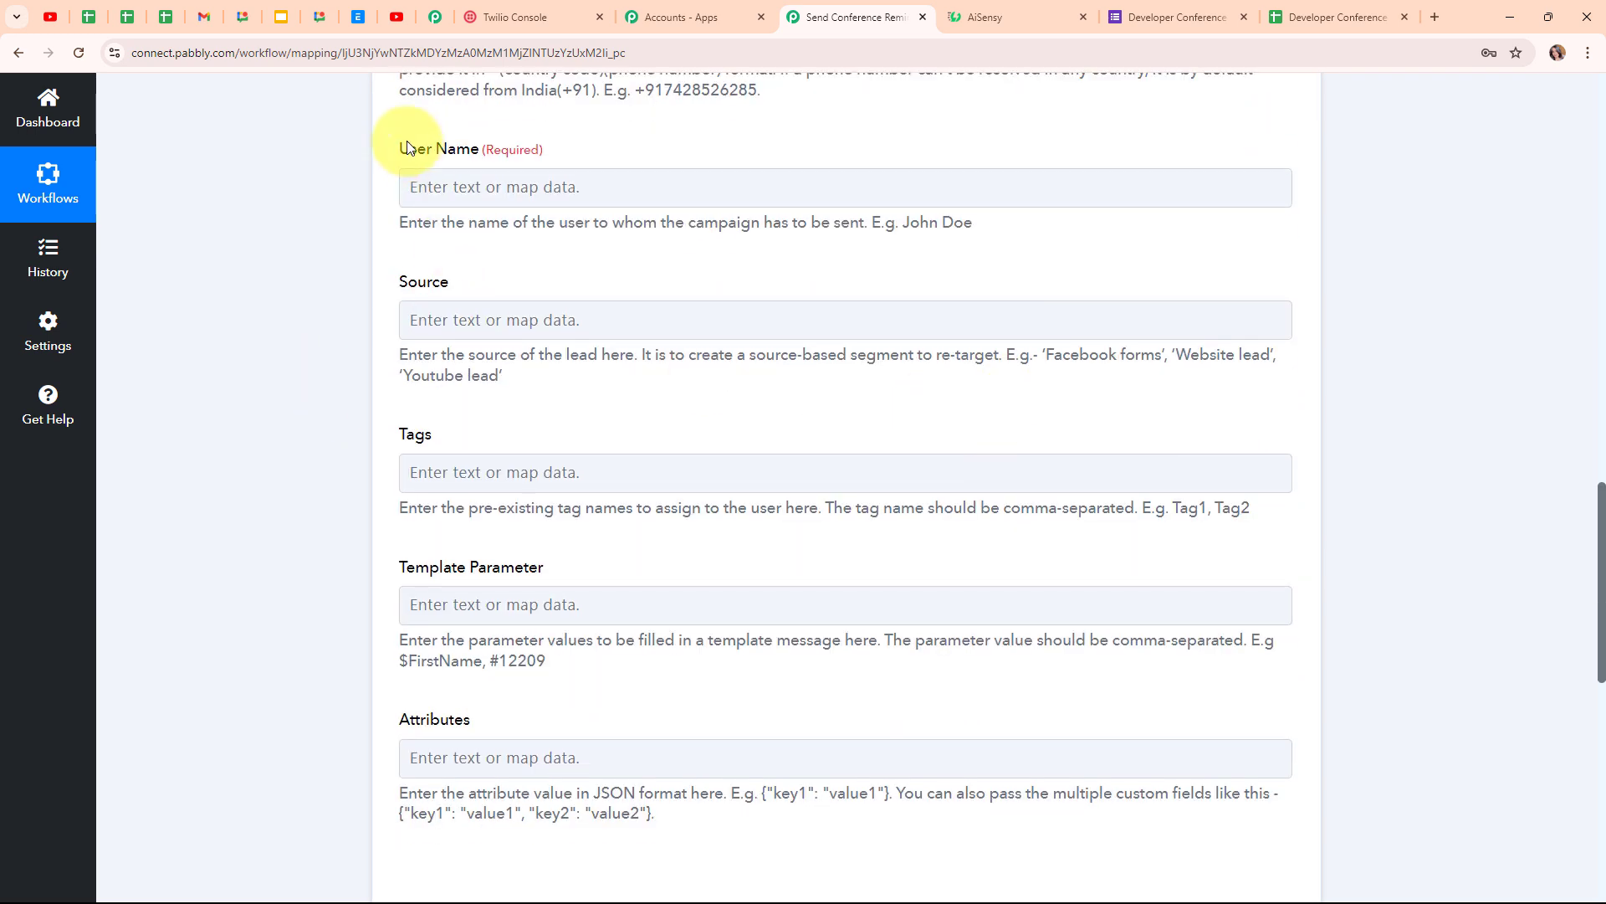
{"action": "left_click_drag", "start_coordinate": [414, 159], "coordinate": [481, 157]}
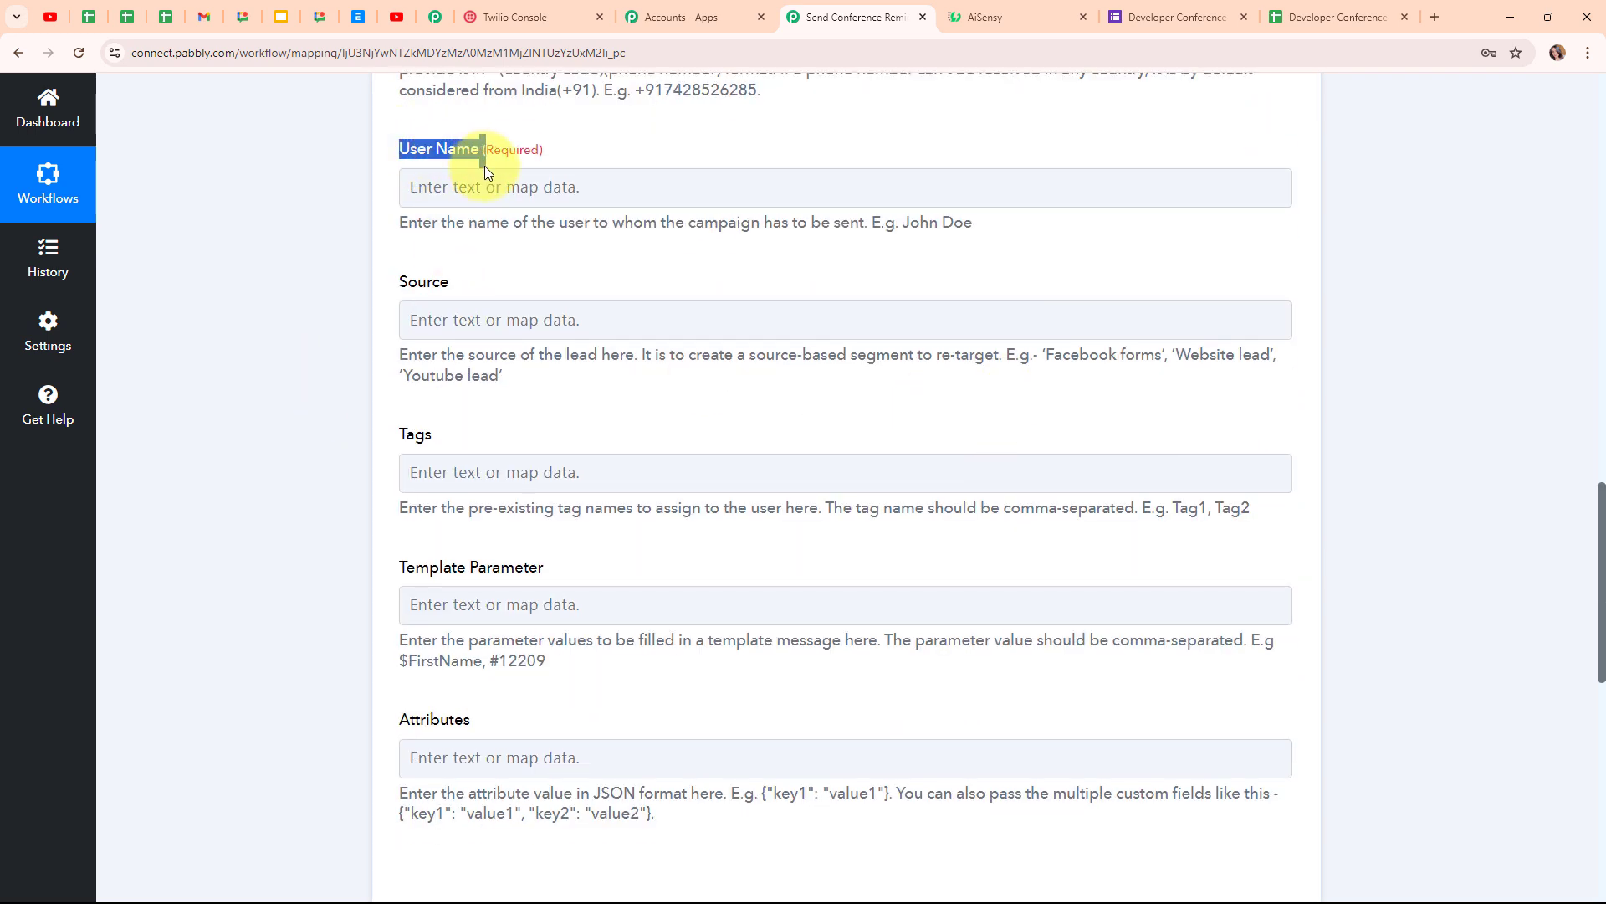
{"action": "left_click", "coordinate": [778, 187]}
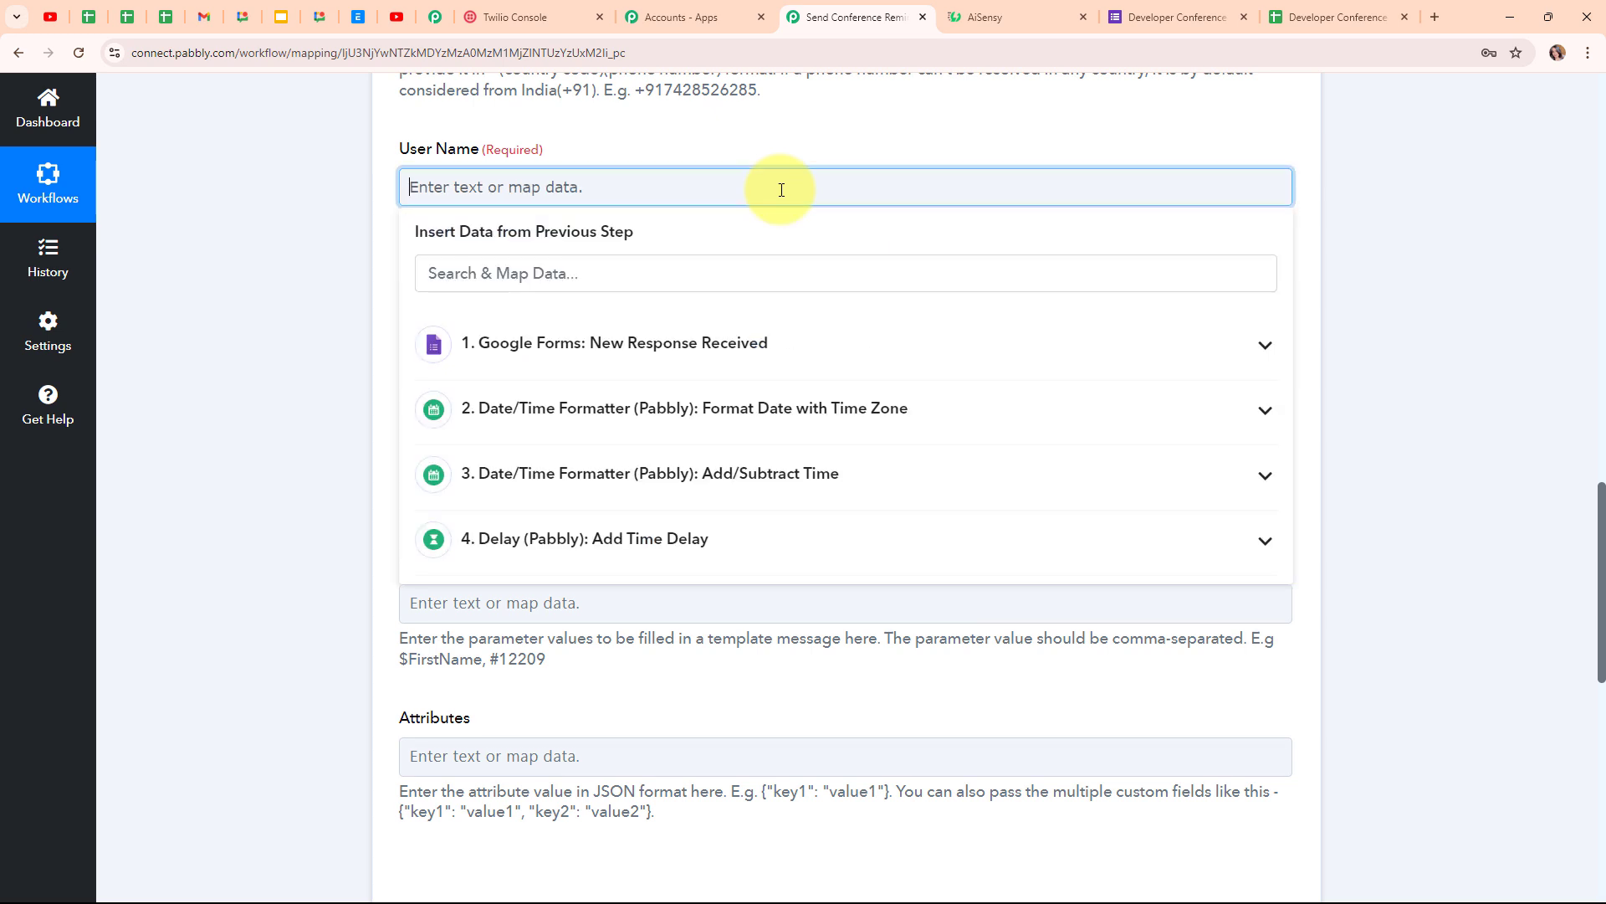
{"action": "left_click", "coordinate": [675, 359]}
{"action": "left_click", "coordinate": [701, 736]}
{"action": "left_click", "coordinate": [306, 320]}
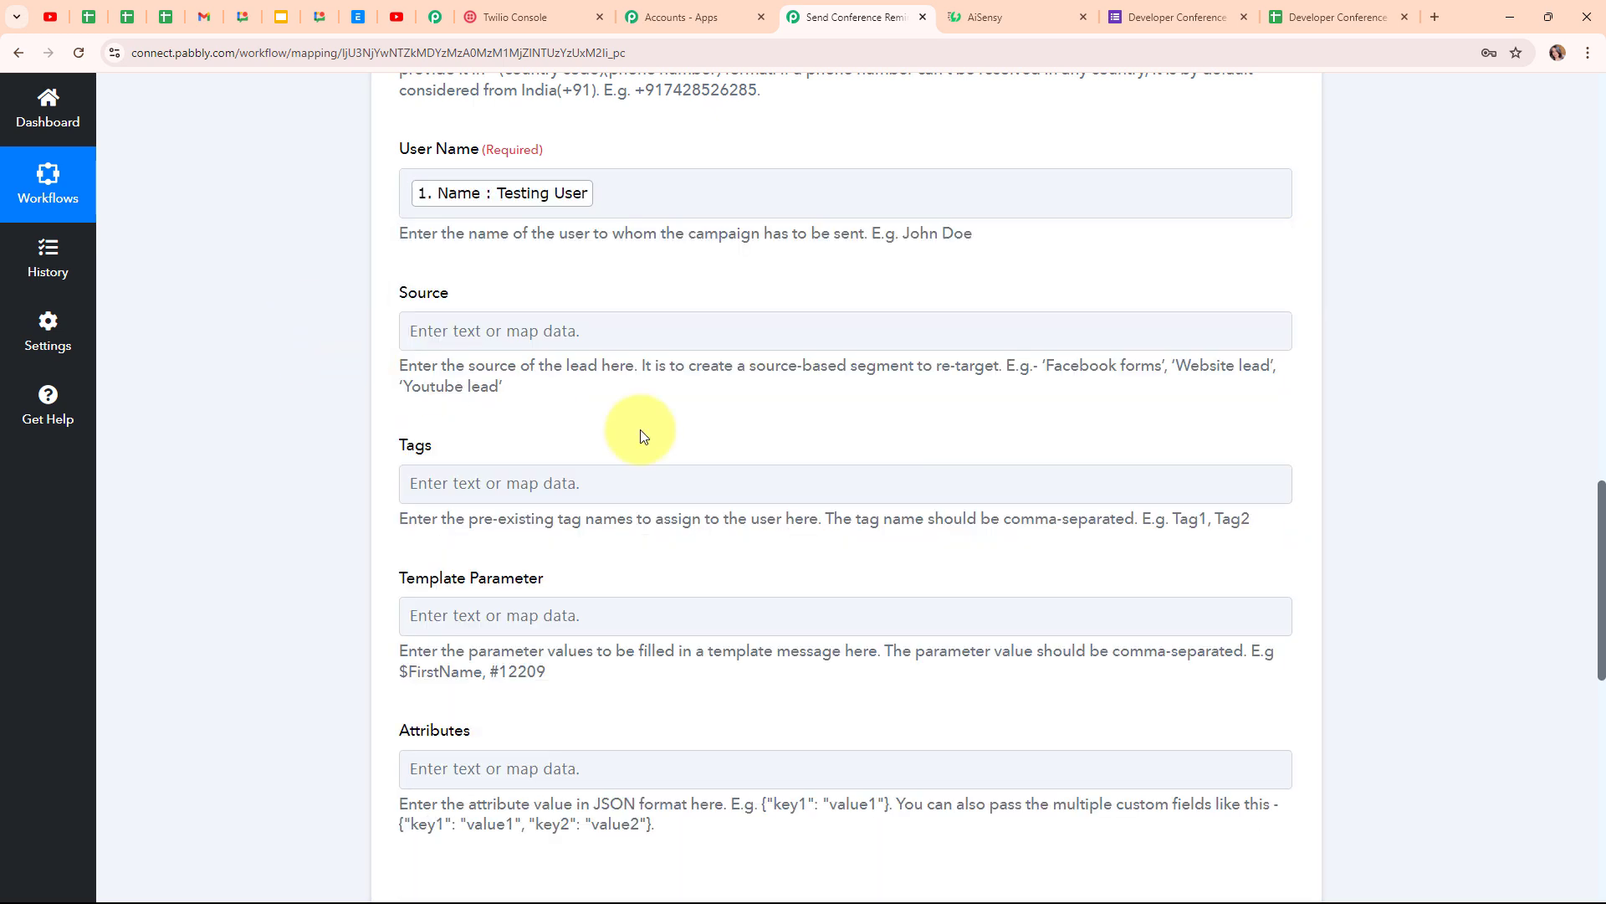
- Review the Source, Tags and Template Parameter fields of the WhatsApp template message action
{"action": "scroll", "coordinate": [994, 435], "scroll_direction": "down", "scroll_amount": 1}
{"action": "scroll", "coordinate": [994, 438], "scroll_direction": "down", "scroll_amount": 1}
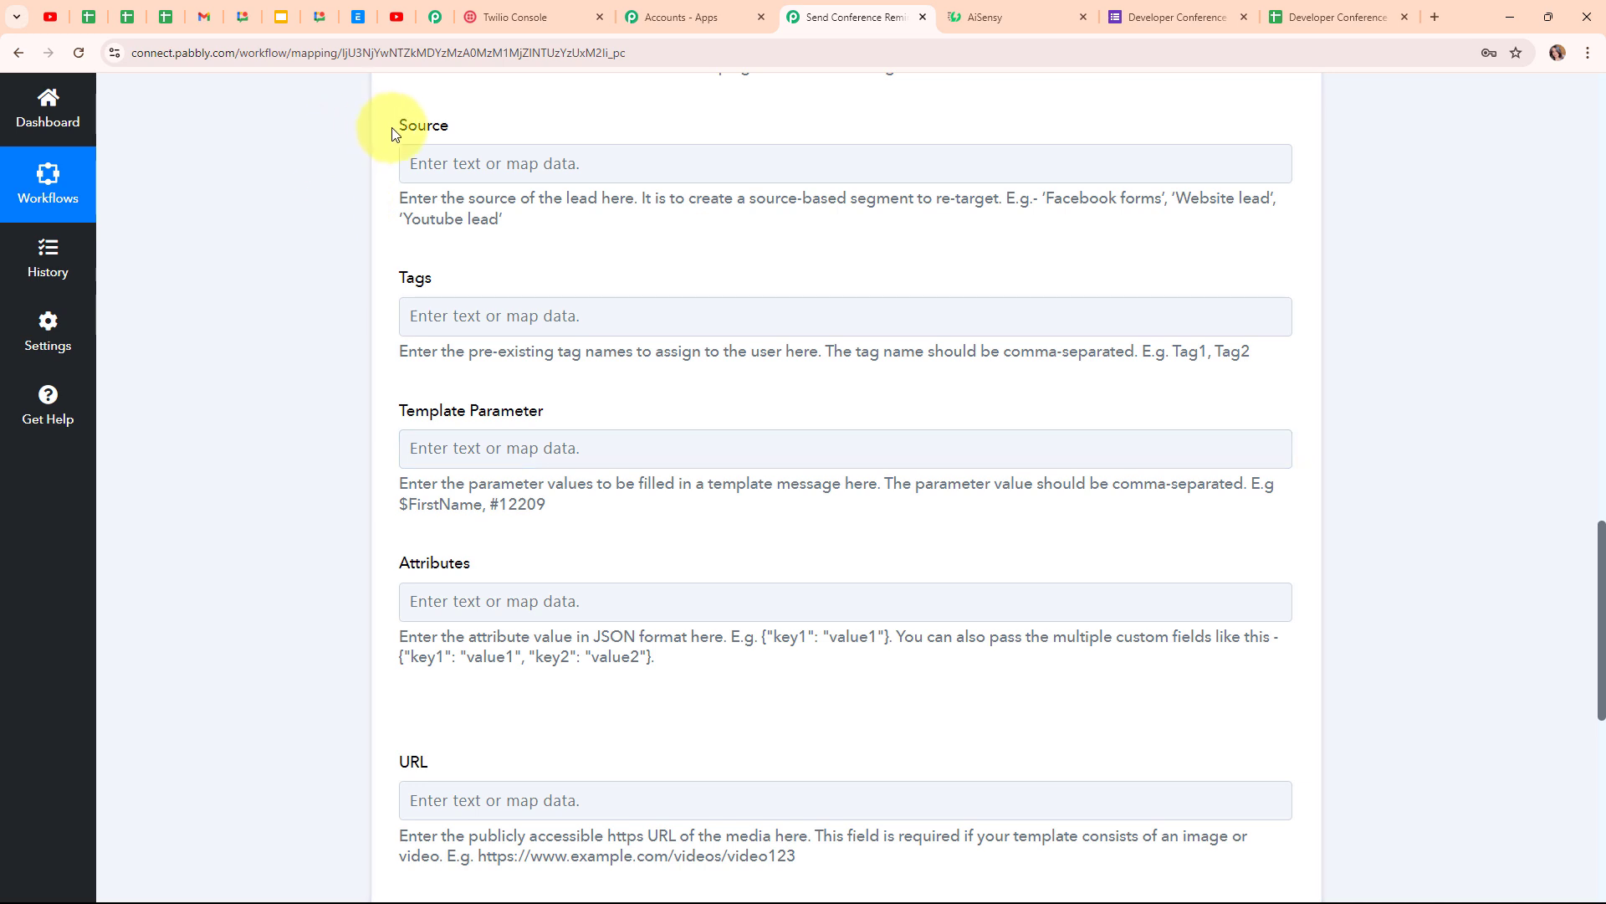
{"action": "left_click_drag", "start_coordinate": [403, 136], "coordinate": [451, 141]}
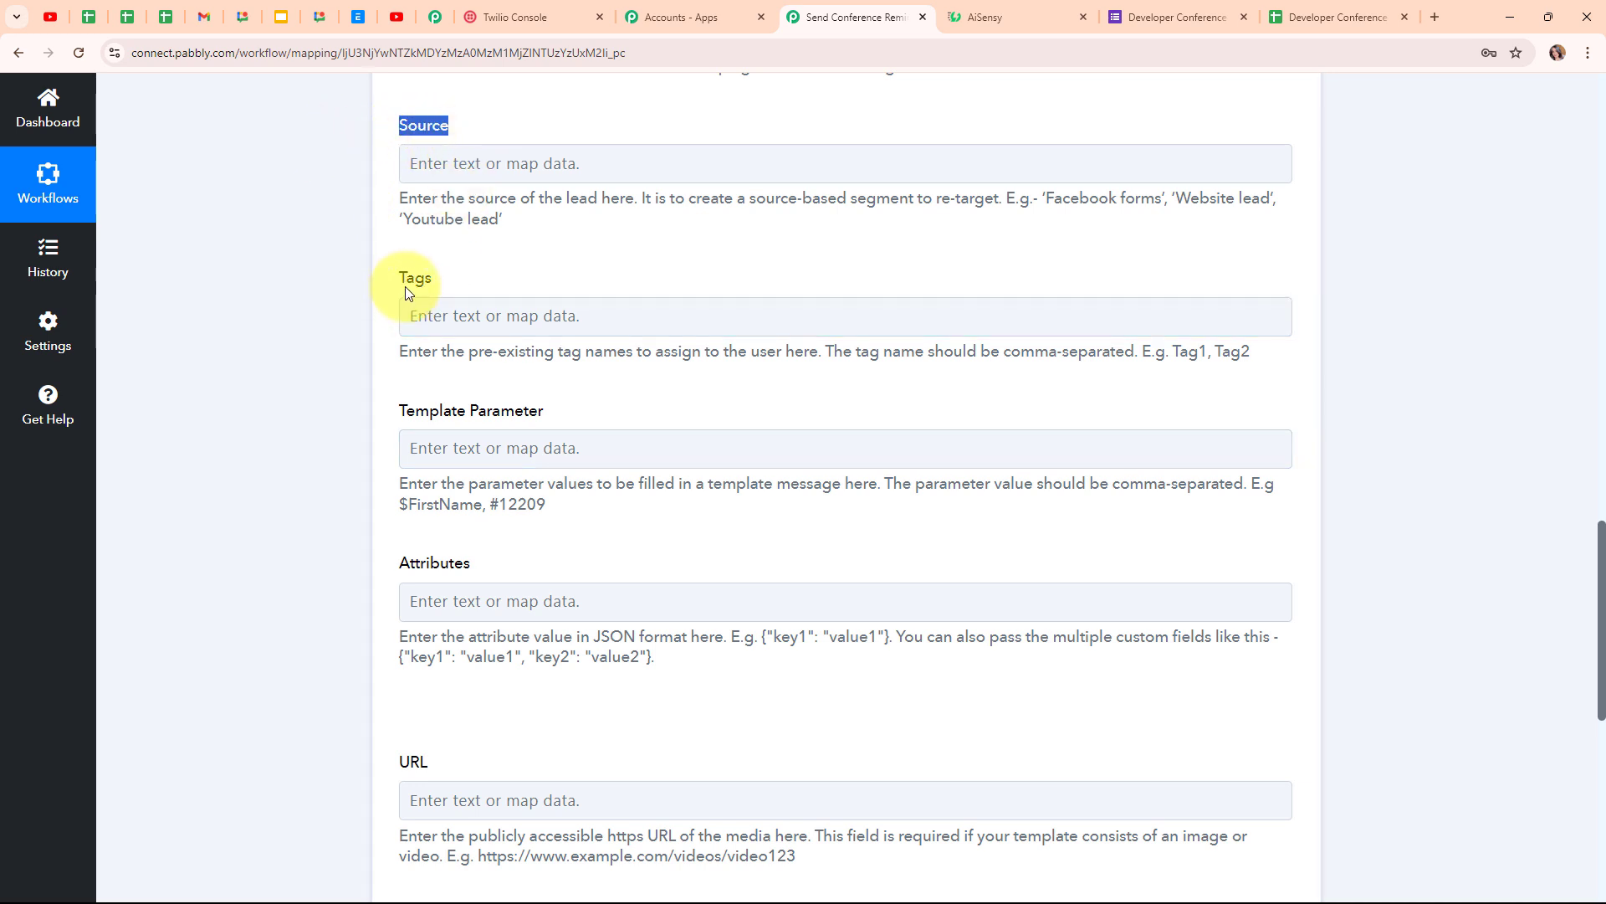
{"action": "left_click_drag", "start_coordinate": [405, 286], "coordinate": [458, 294]}
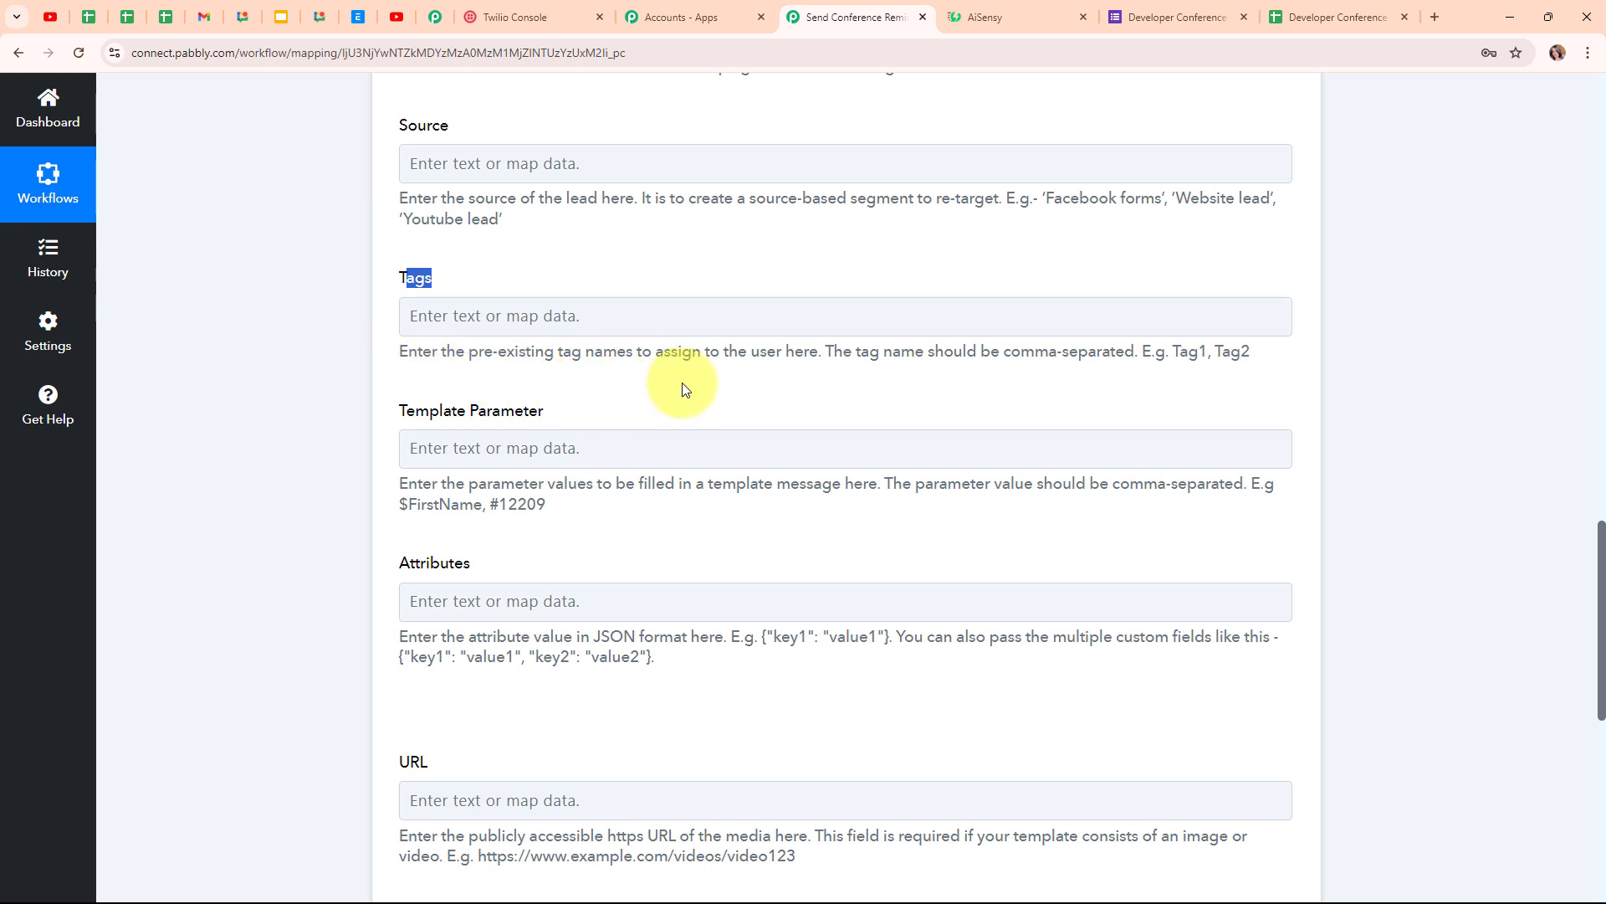
{"action": "scroll", "coordinate": [676, 386], "scroll_direction": "down", "scroll_amount": 2}
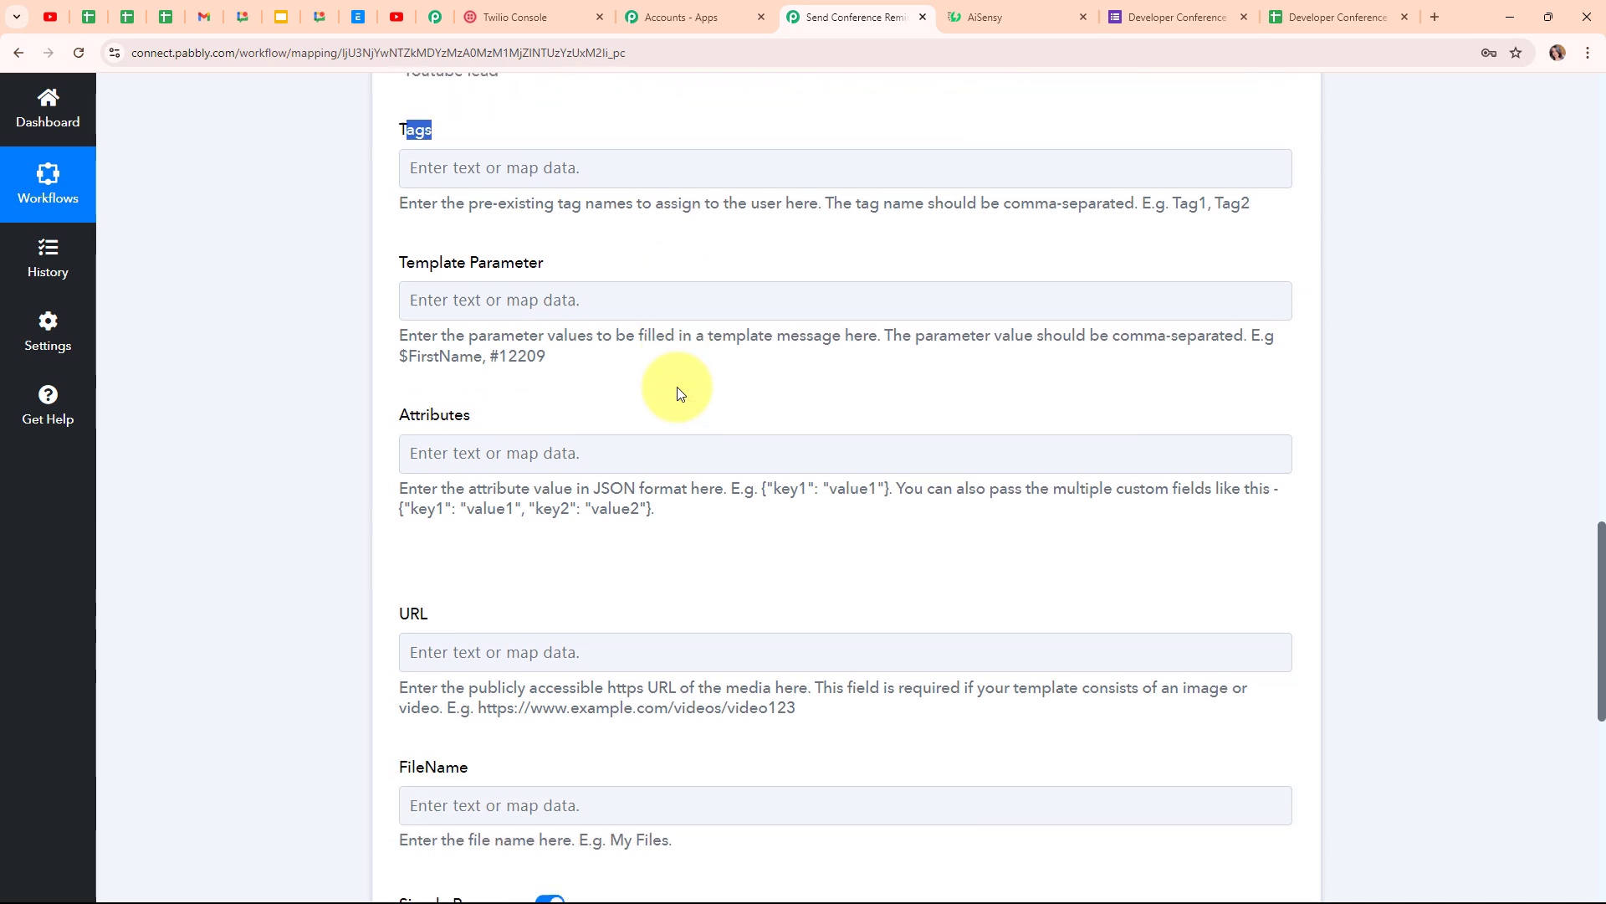
{"action": "left_click_drag", "start_coordinate": [404, 251], "coordinate": [539, 248]}
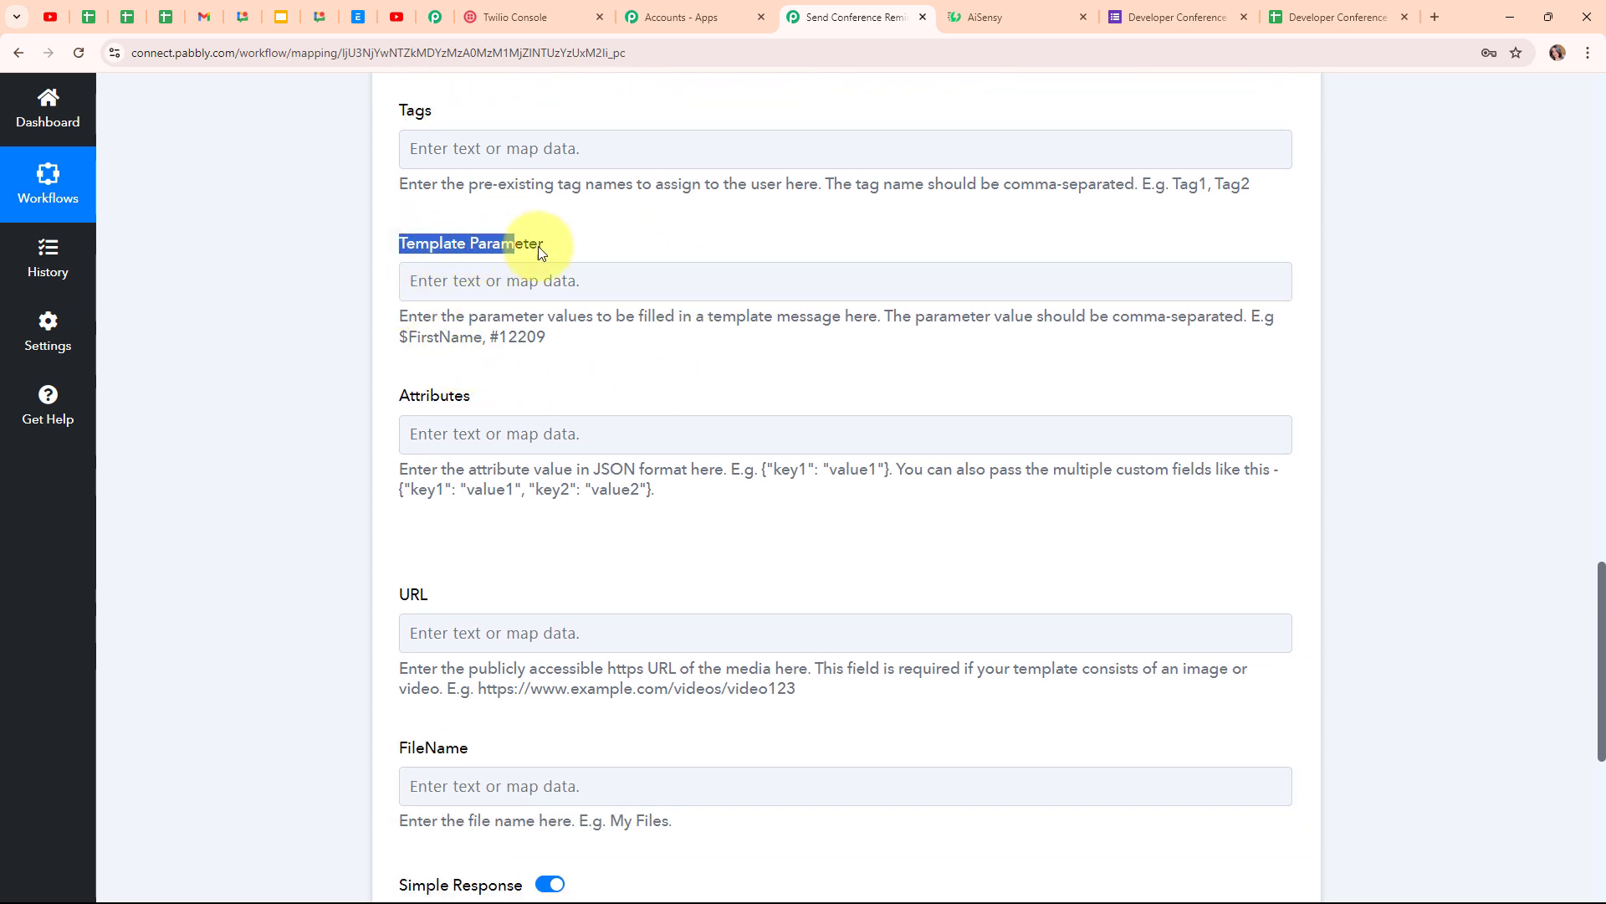
- Map the Name value from the Google Forms response into the Template Parameter field of the WhatsApp message
{"action": "left_click", "coordinate": [638, 223]}
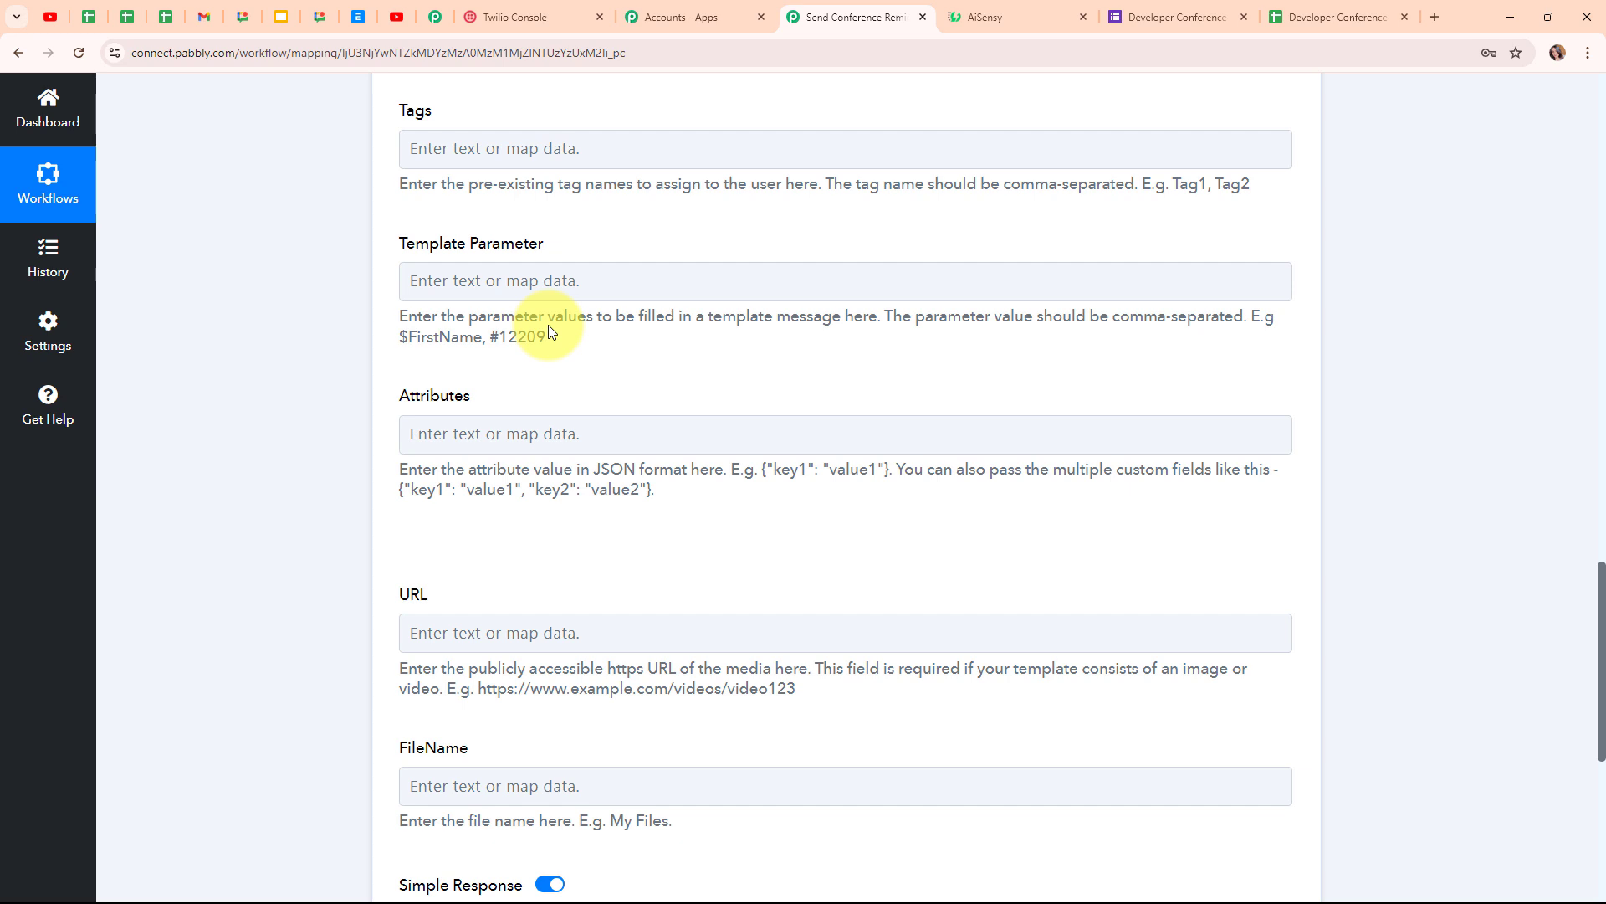
{"action": "left_click", "coordinate": [417, 282]}
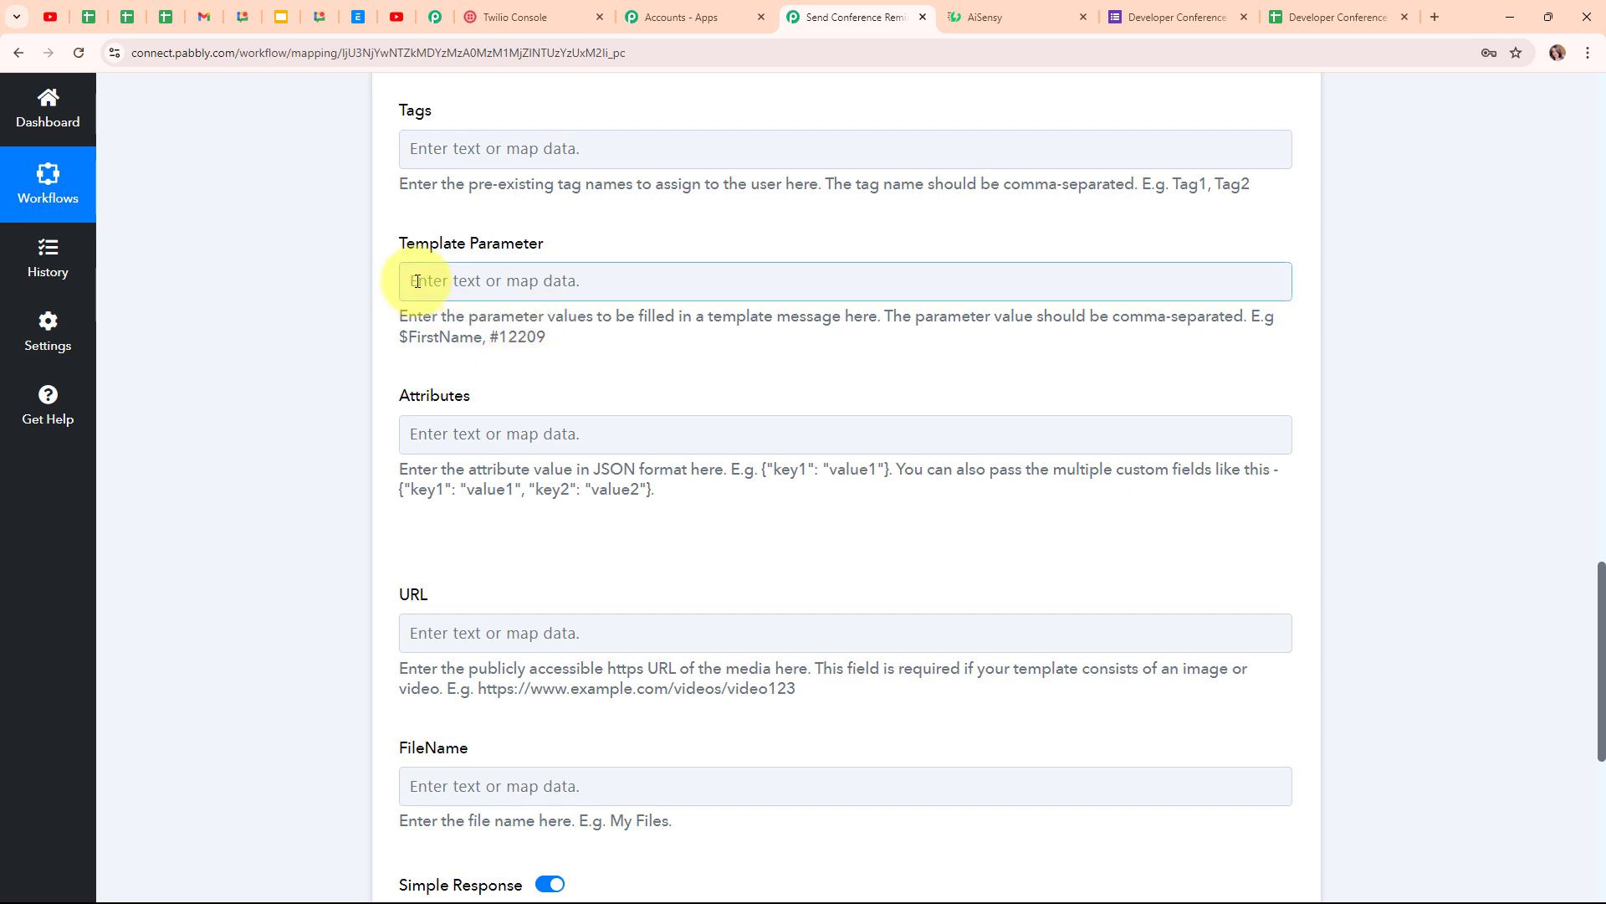
{"action": "left_click", "coordinate": [416, 281]}
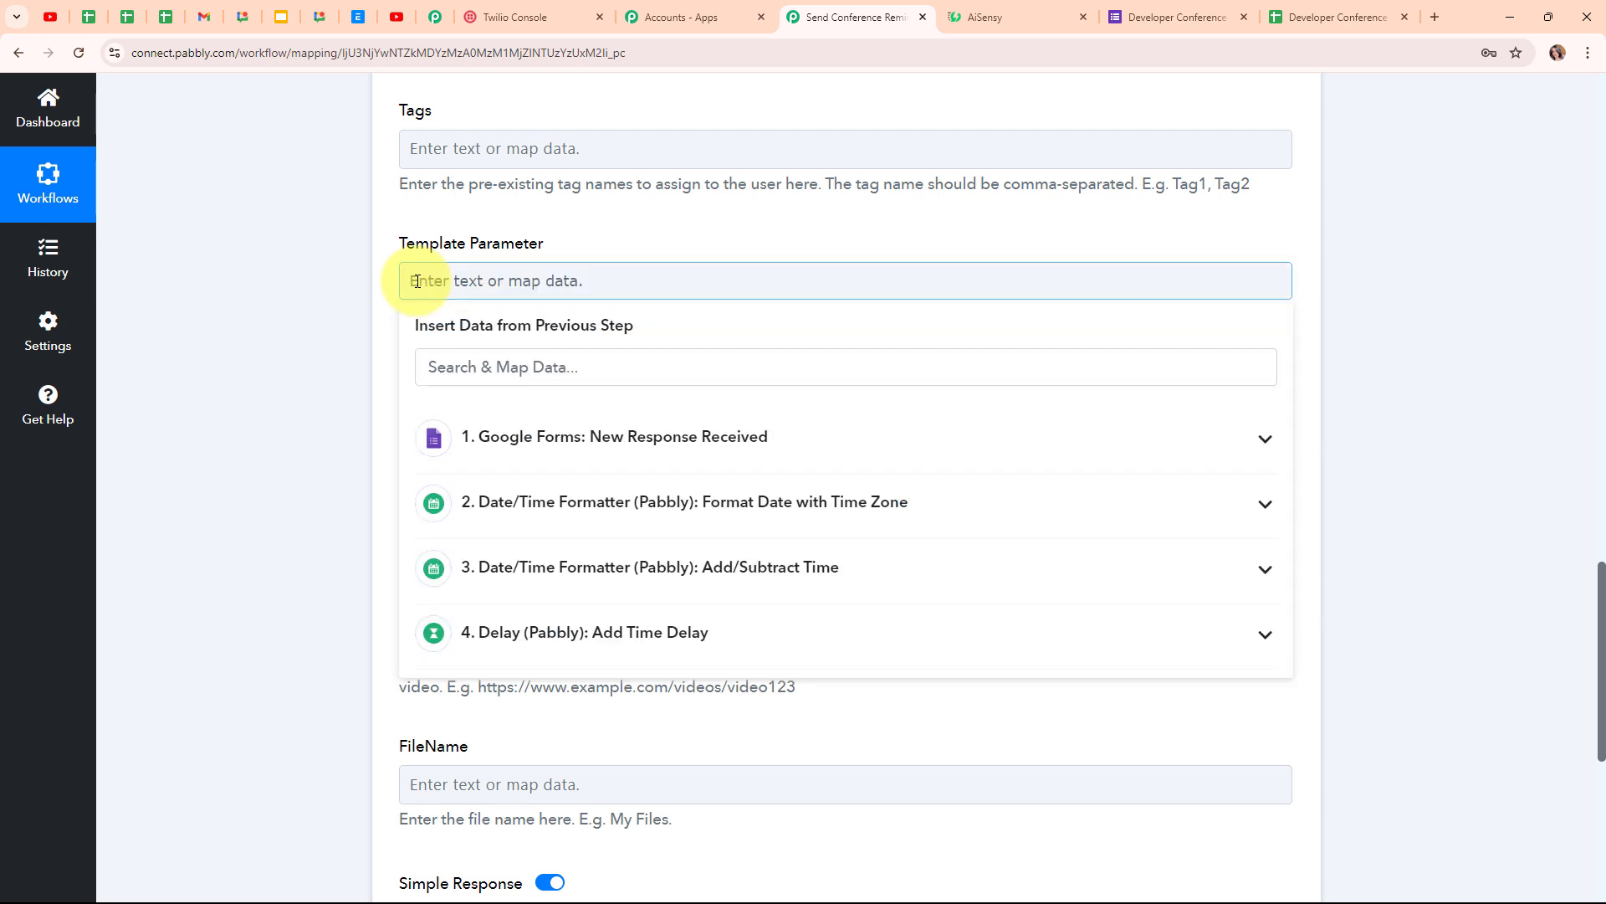
{"action": "left_click", "coordinate": [613, 454]}
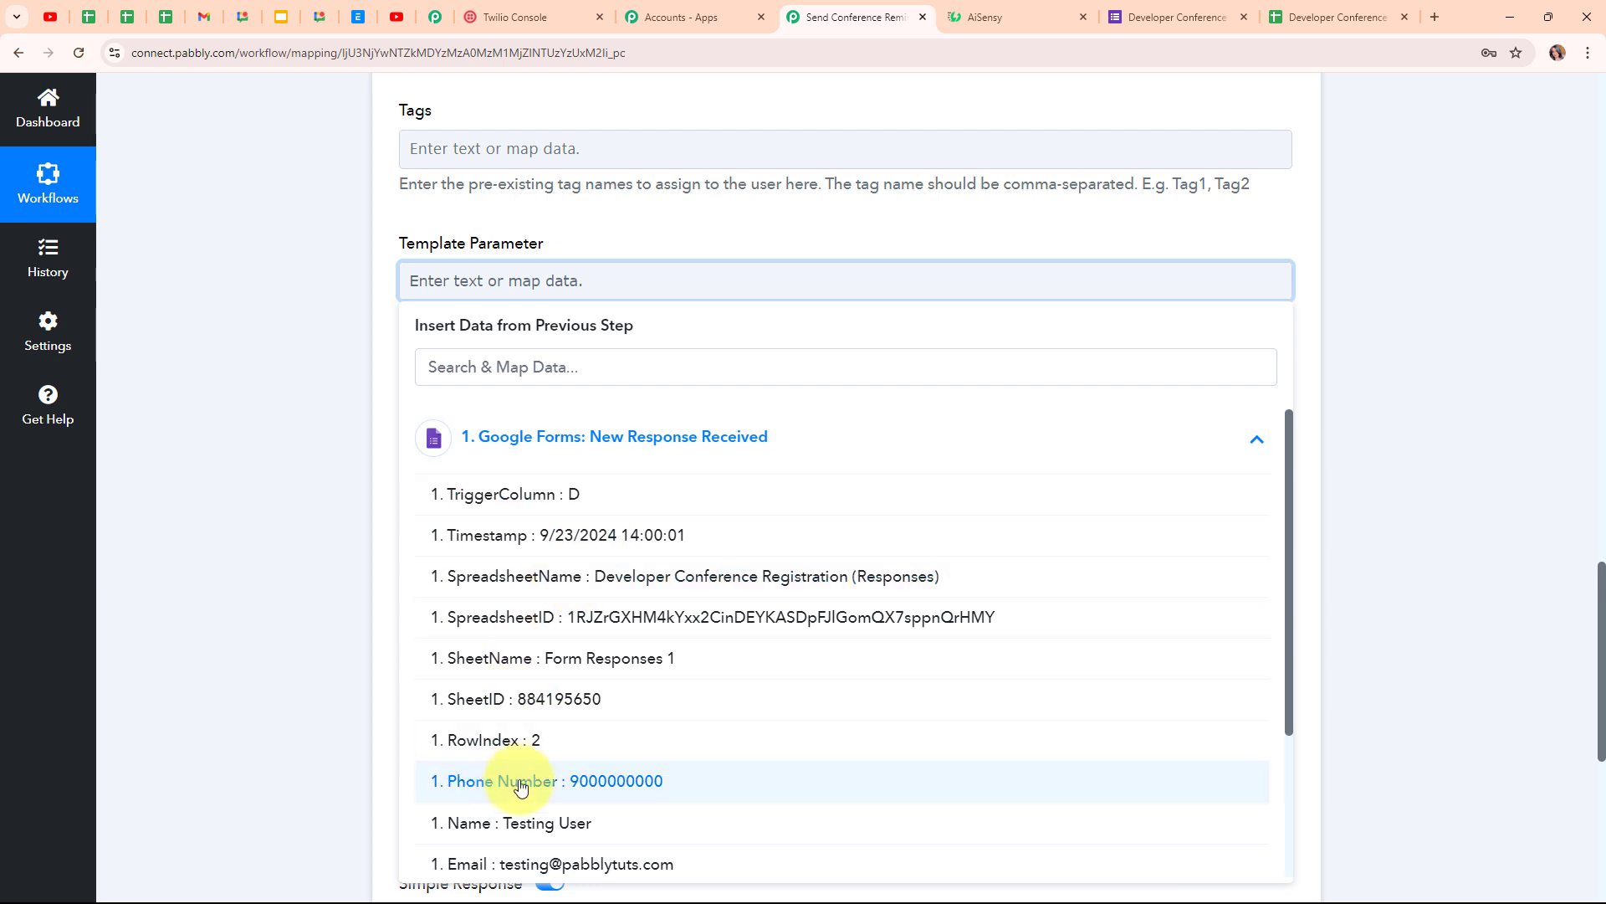
{"action": "left_click", "coordinate": [497, 827]}
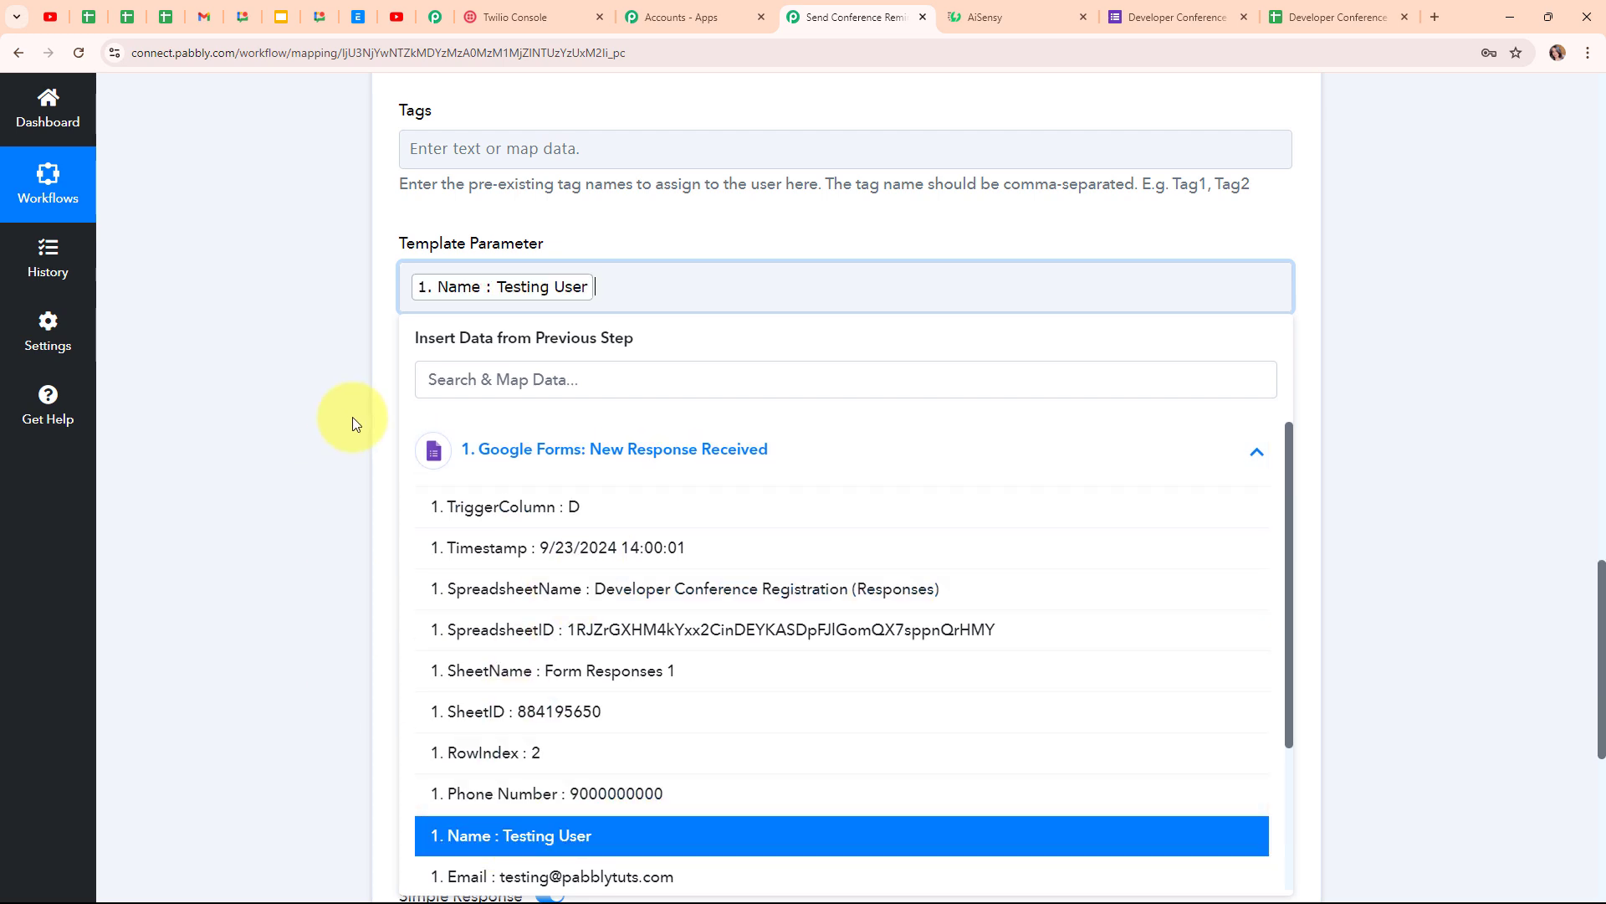
{"action": "left_click", "coordinate": [333, 313]}
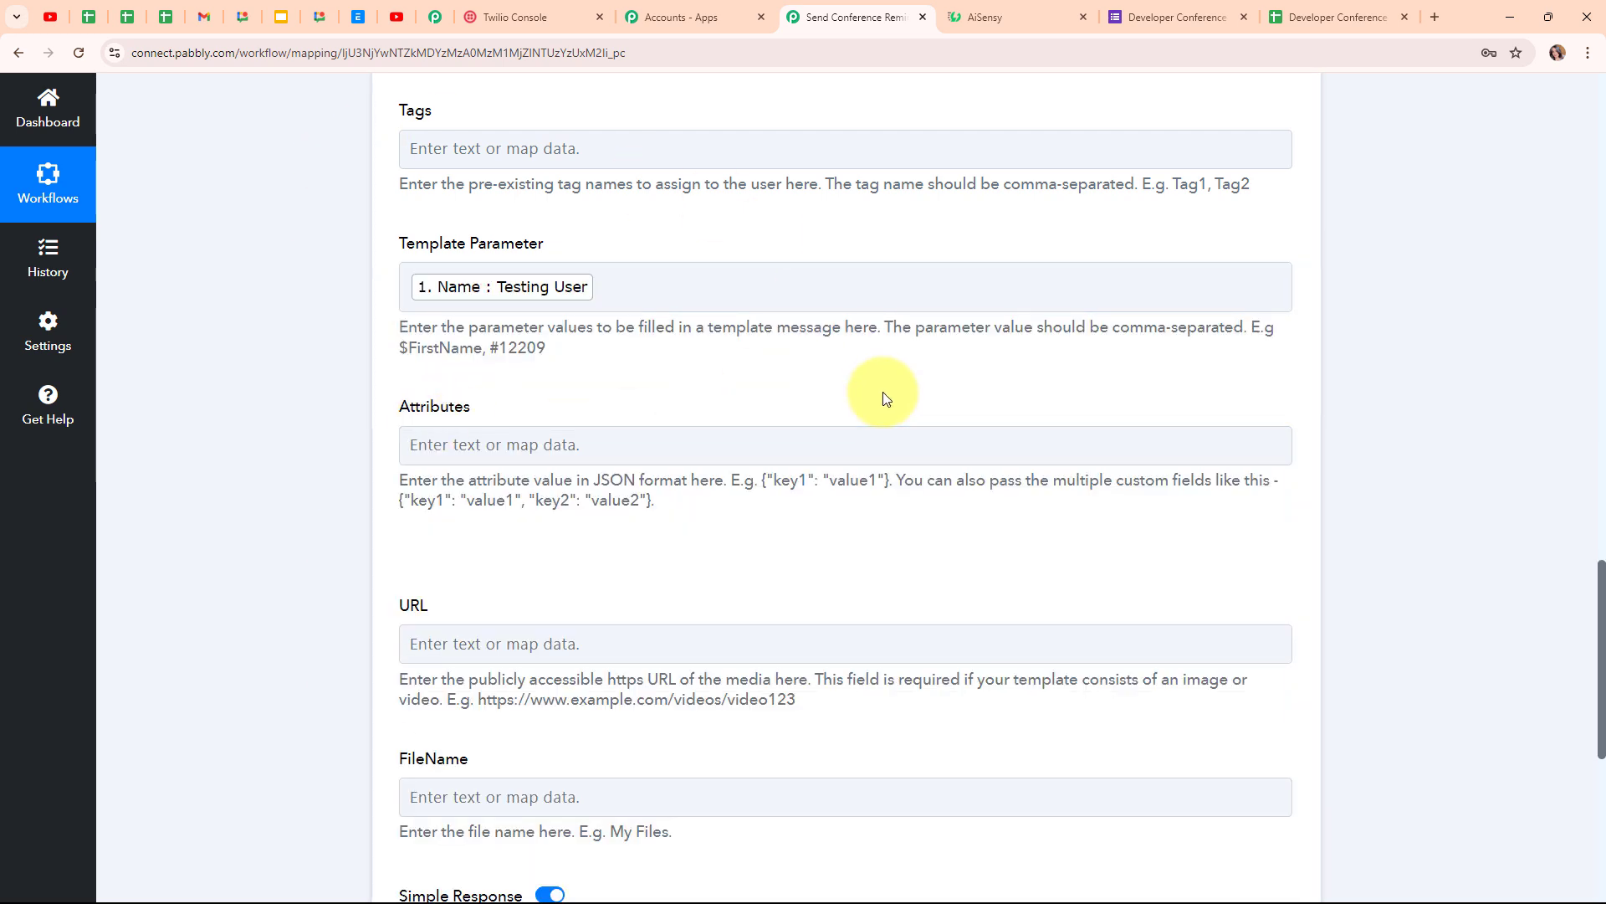
- Replace the mapped phone number in the Mobile Number field with the test recipient's own mobile number
{"action": "scroll", "coordinate": [882, 391], "scroll_direction": "down", "scroll_amount": 3}
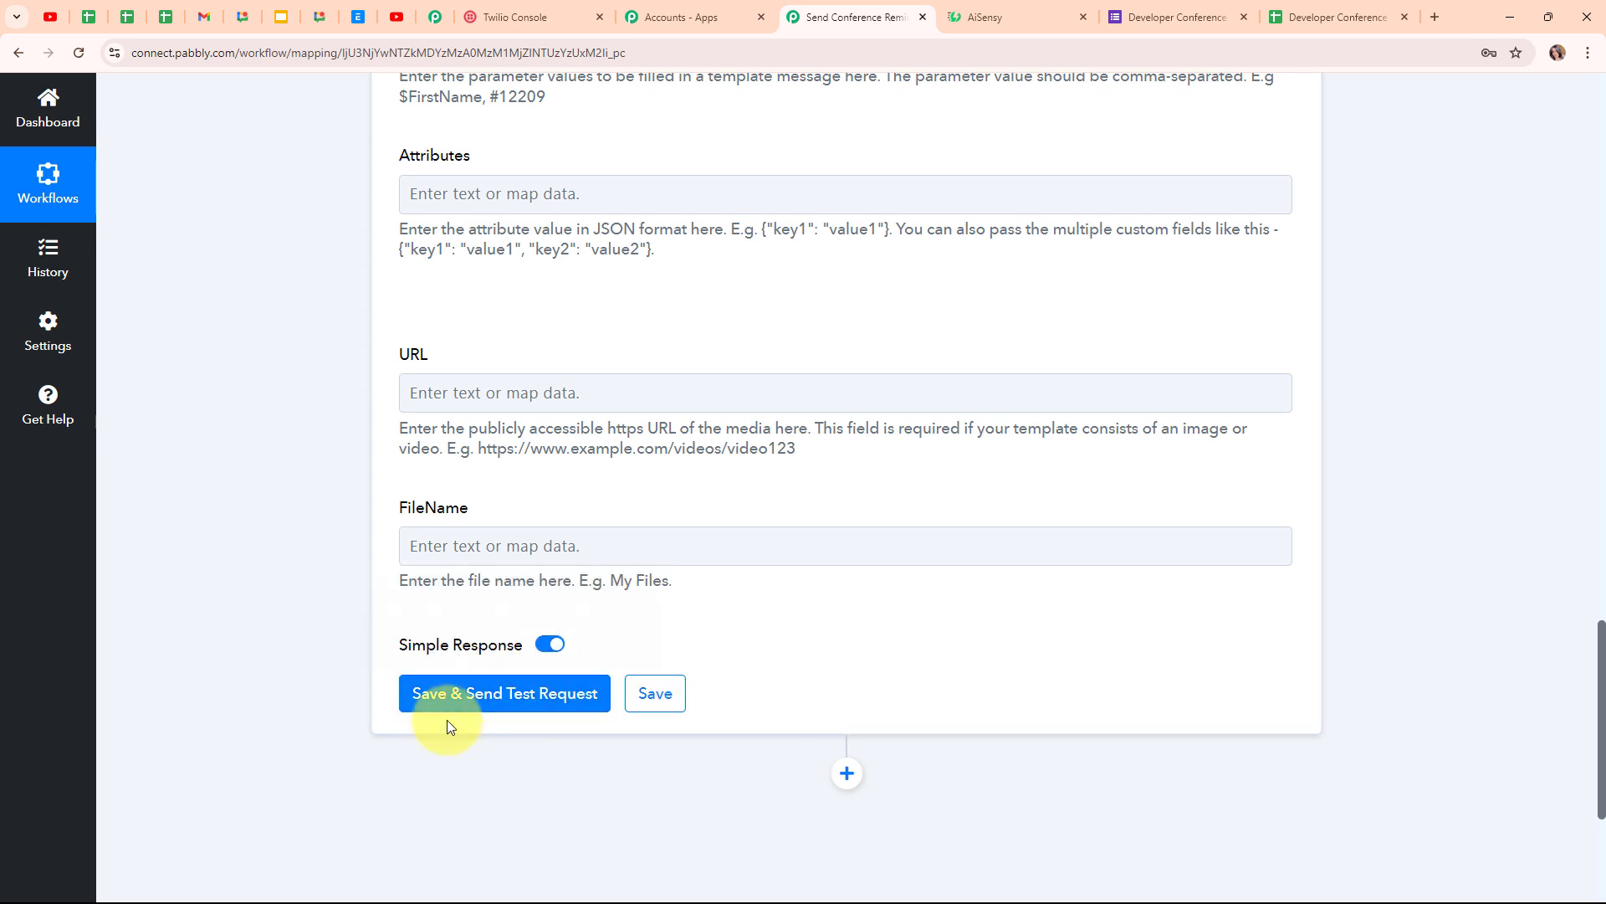
{"action": "scroll", "coordinate": [949, 327], "scroll_direction": "up", "scroll_amount": 10}
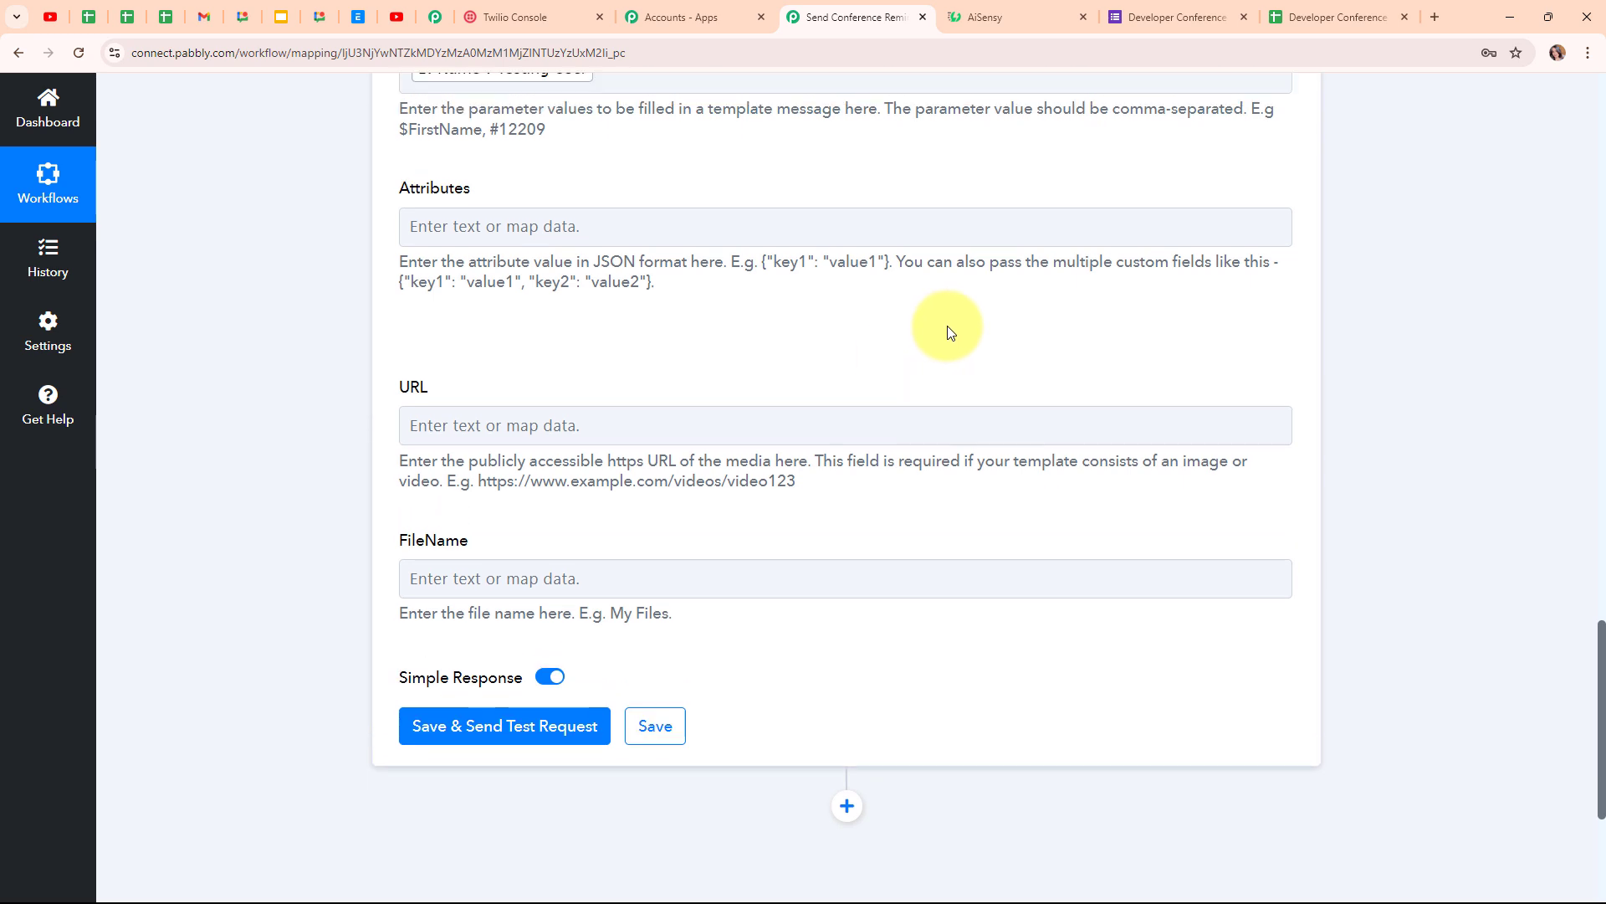
{"action": "scroll", "coordinate": [949, 326], "scroll_direction": "up", "scroll_amount": 1}
{"action": "left_click", "coordinate": [689, 439]}
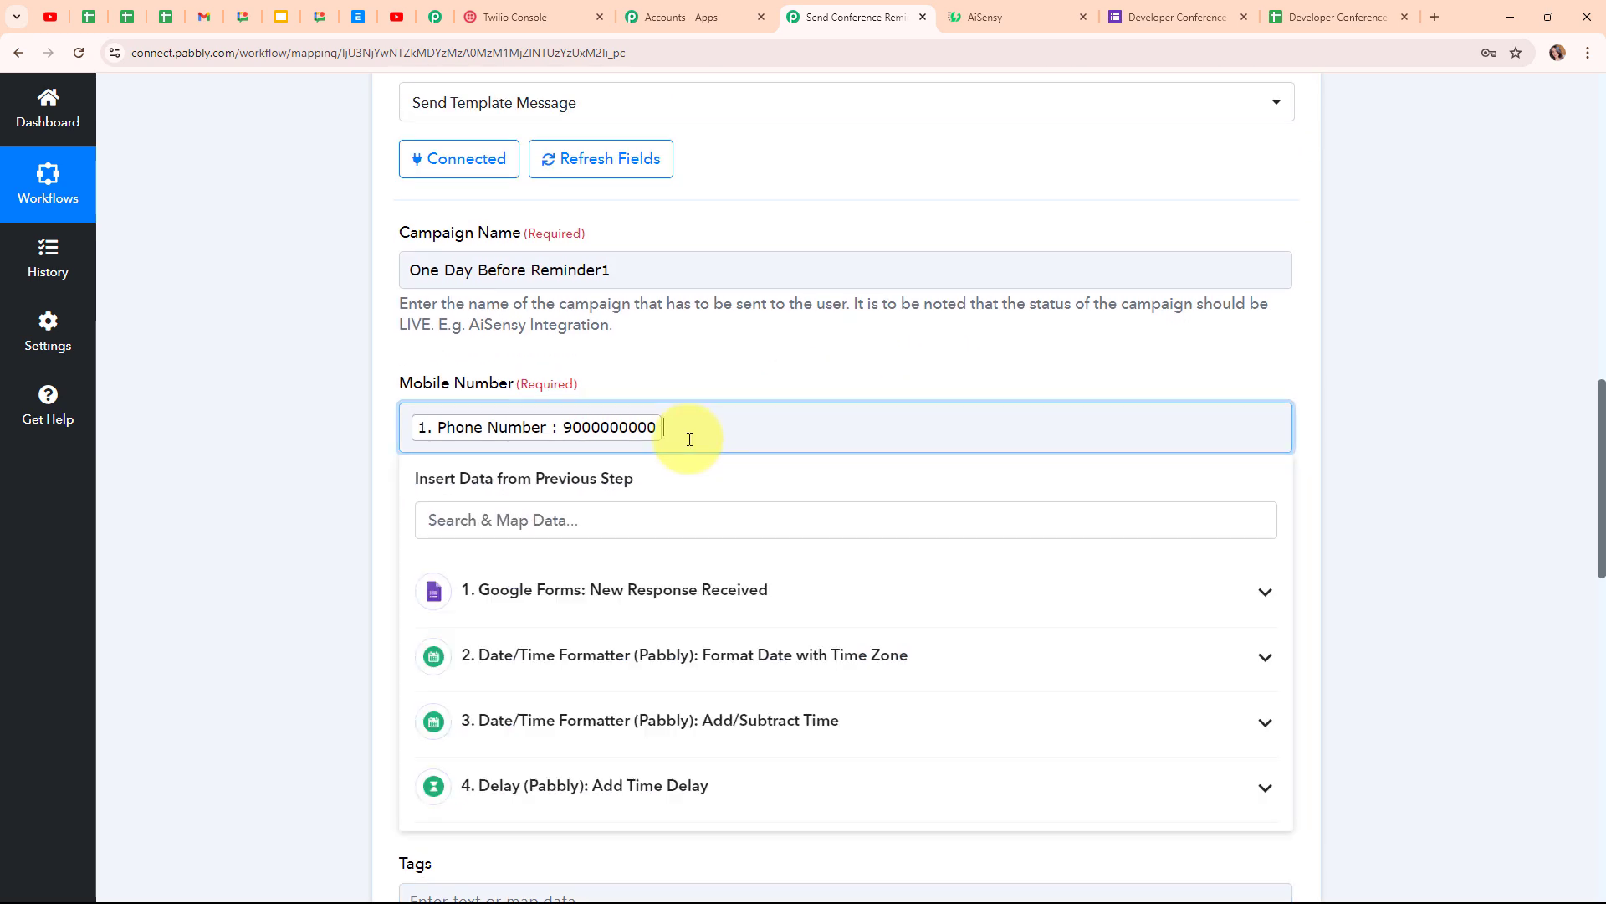
{"action": "key", "text": "BackSpace"}
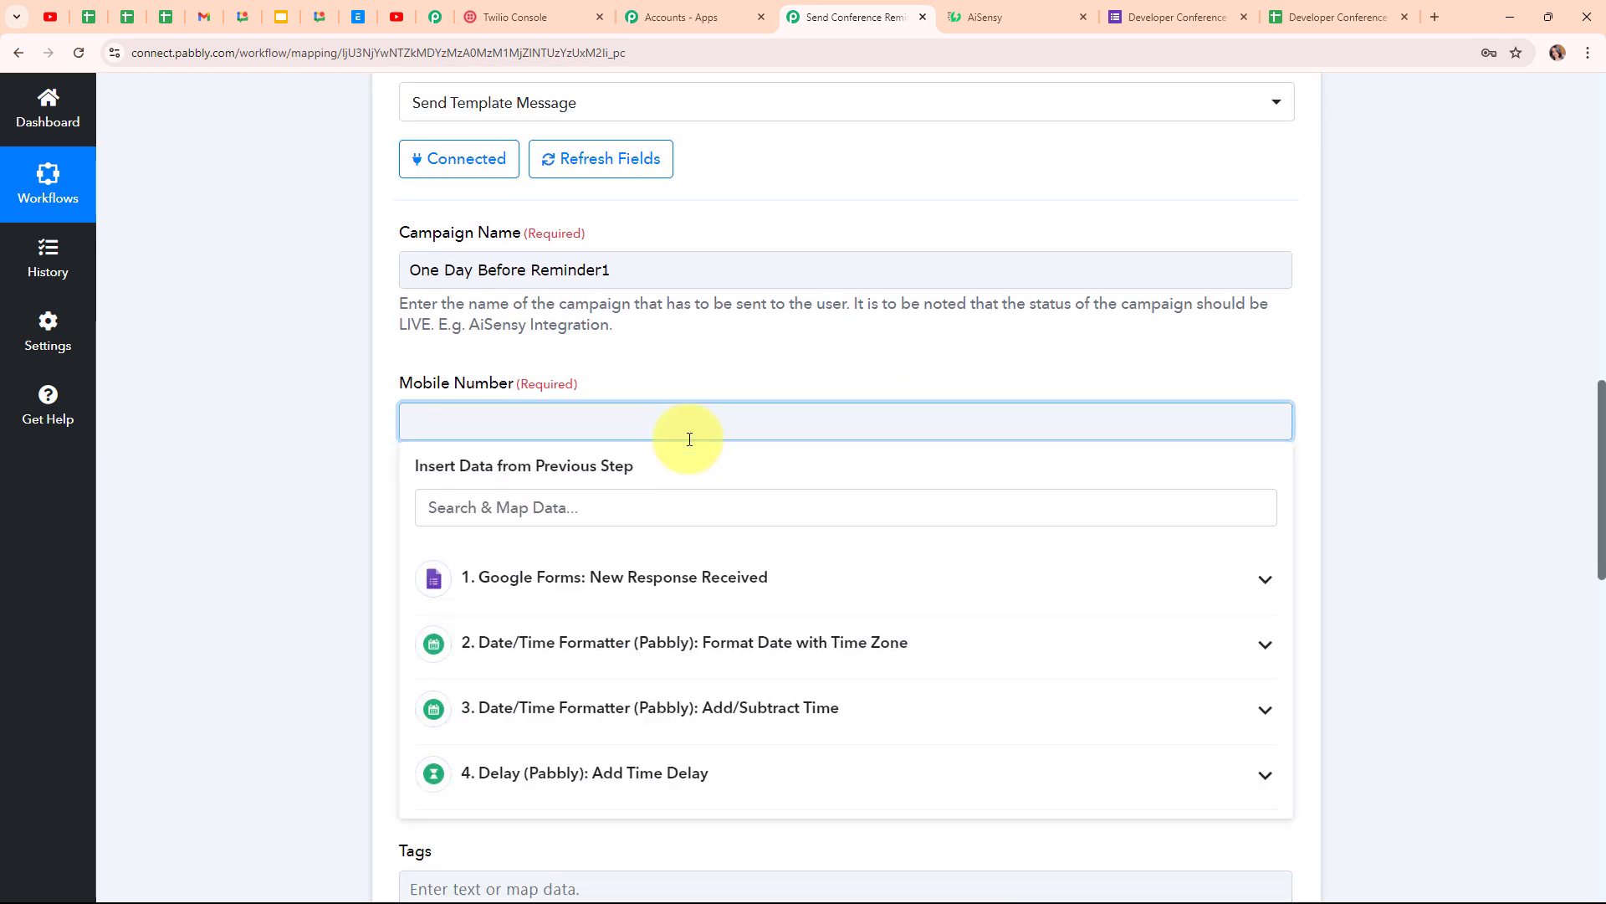
{"action": "key", "text": "ctrl+v"}
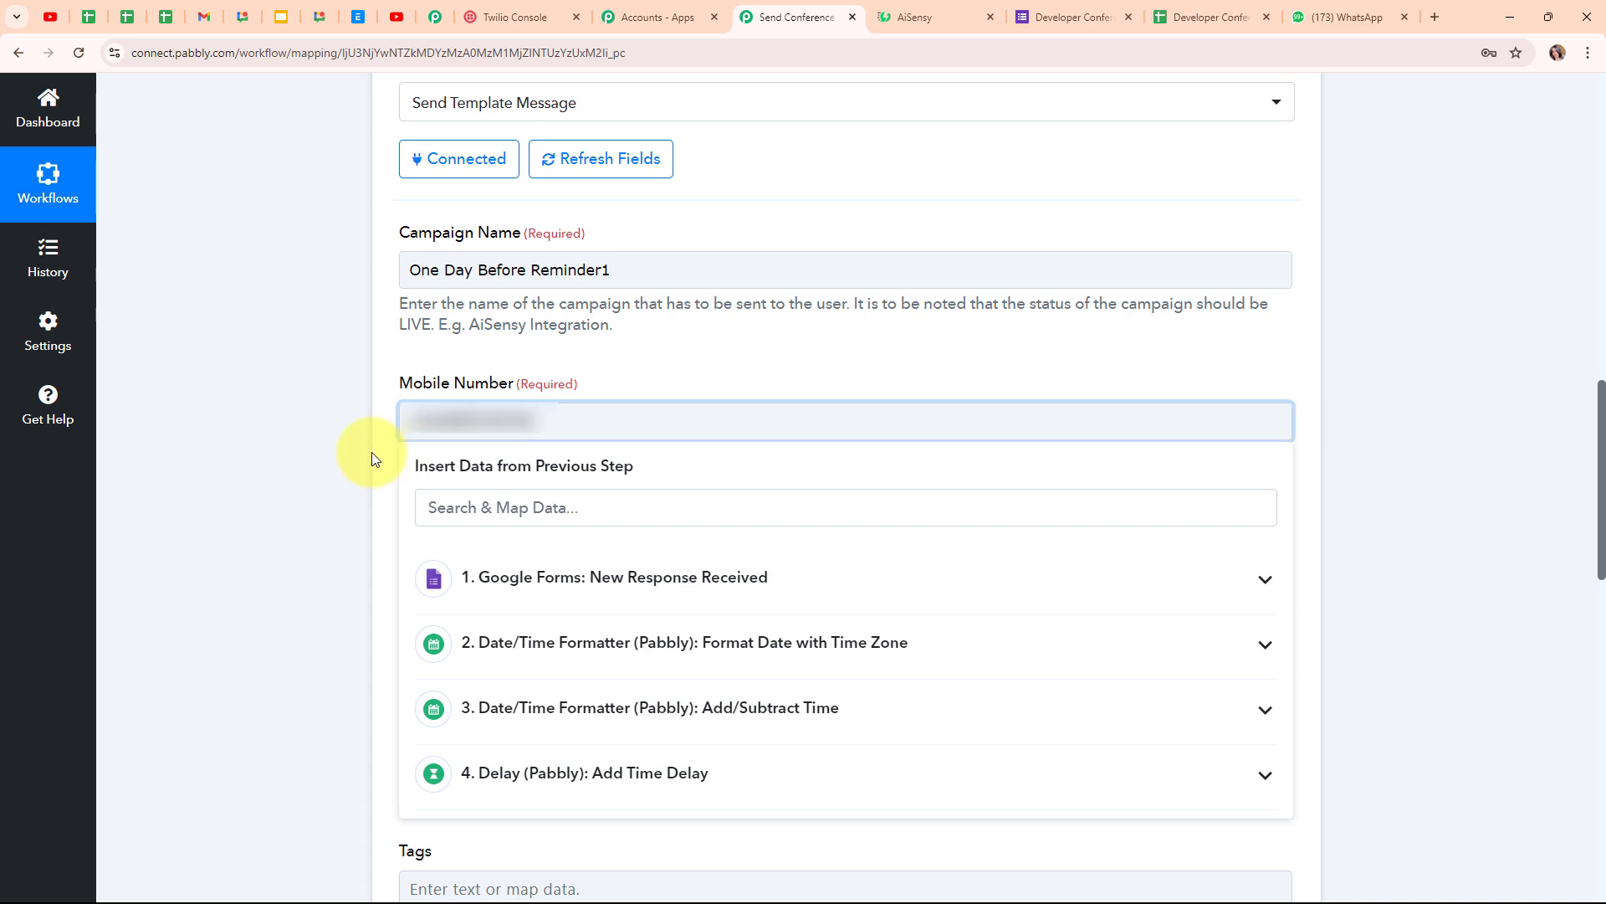
{"action": "left_click", "coordinate": [326, 419]}
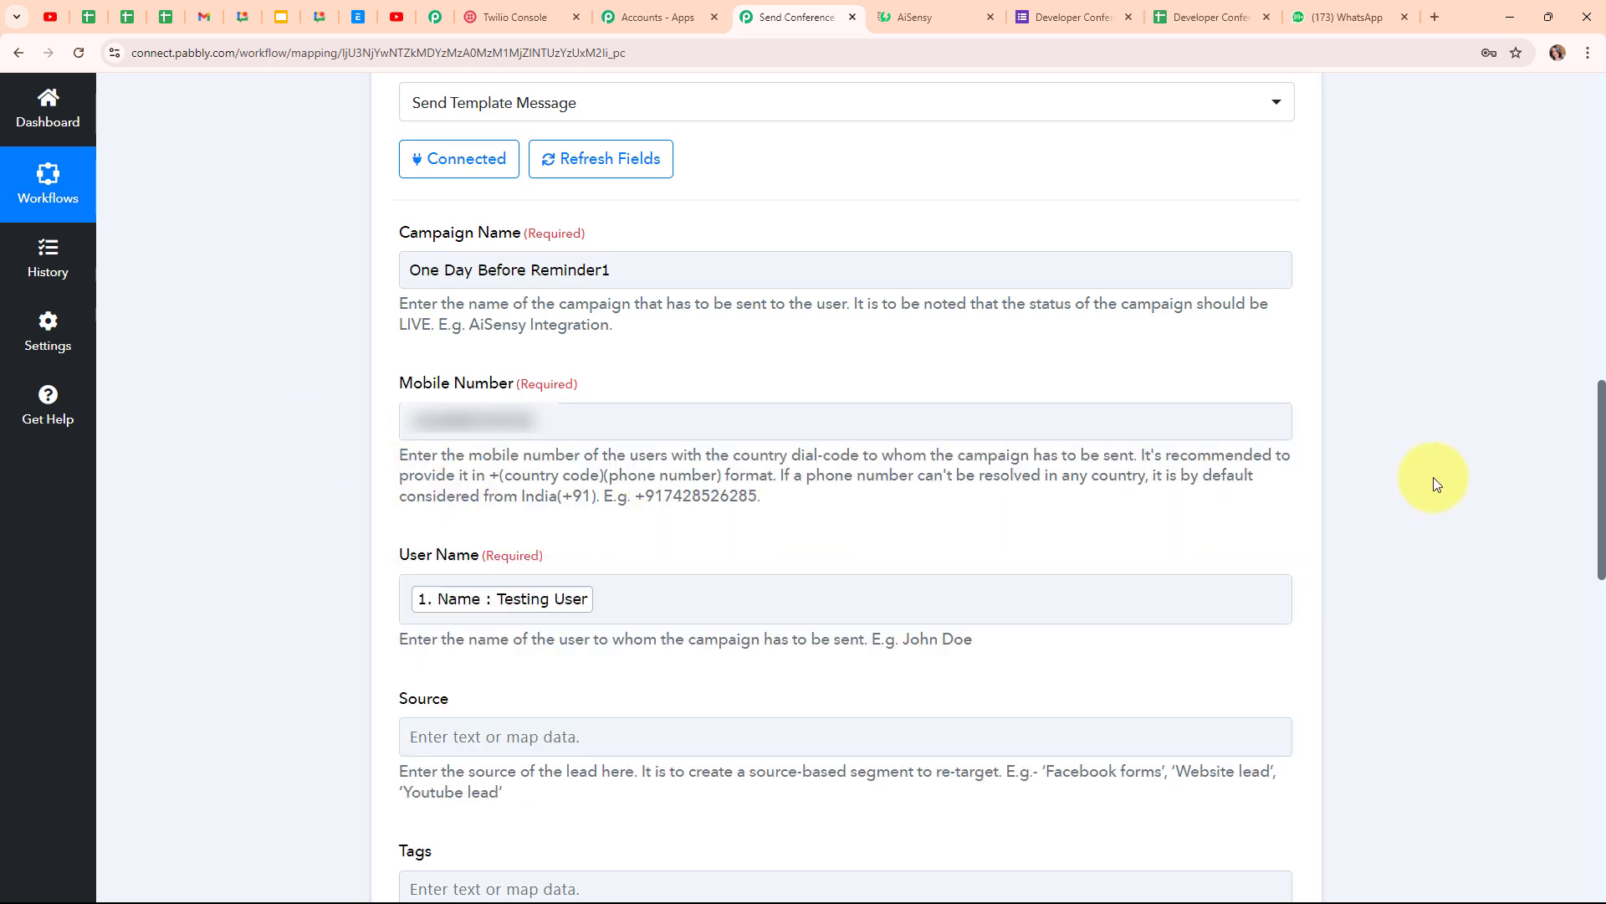
- Save the AiSensy template message action with a test request and check the delivered message in WhatsApp Web
{"action": "scroll", "coordinate": [1434, 477], "scroll_direction": "down", "scroll_amount": 15}
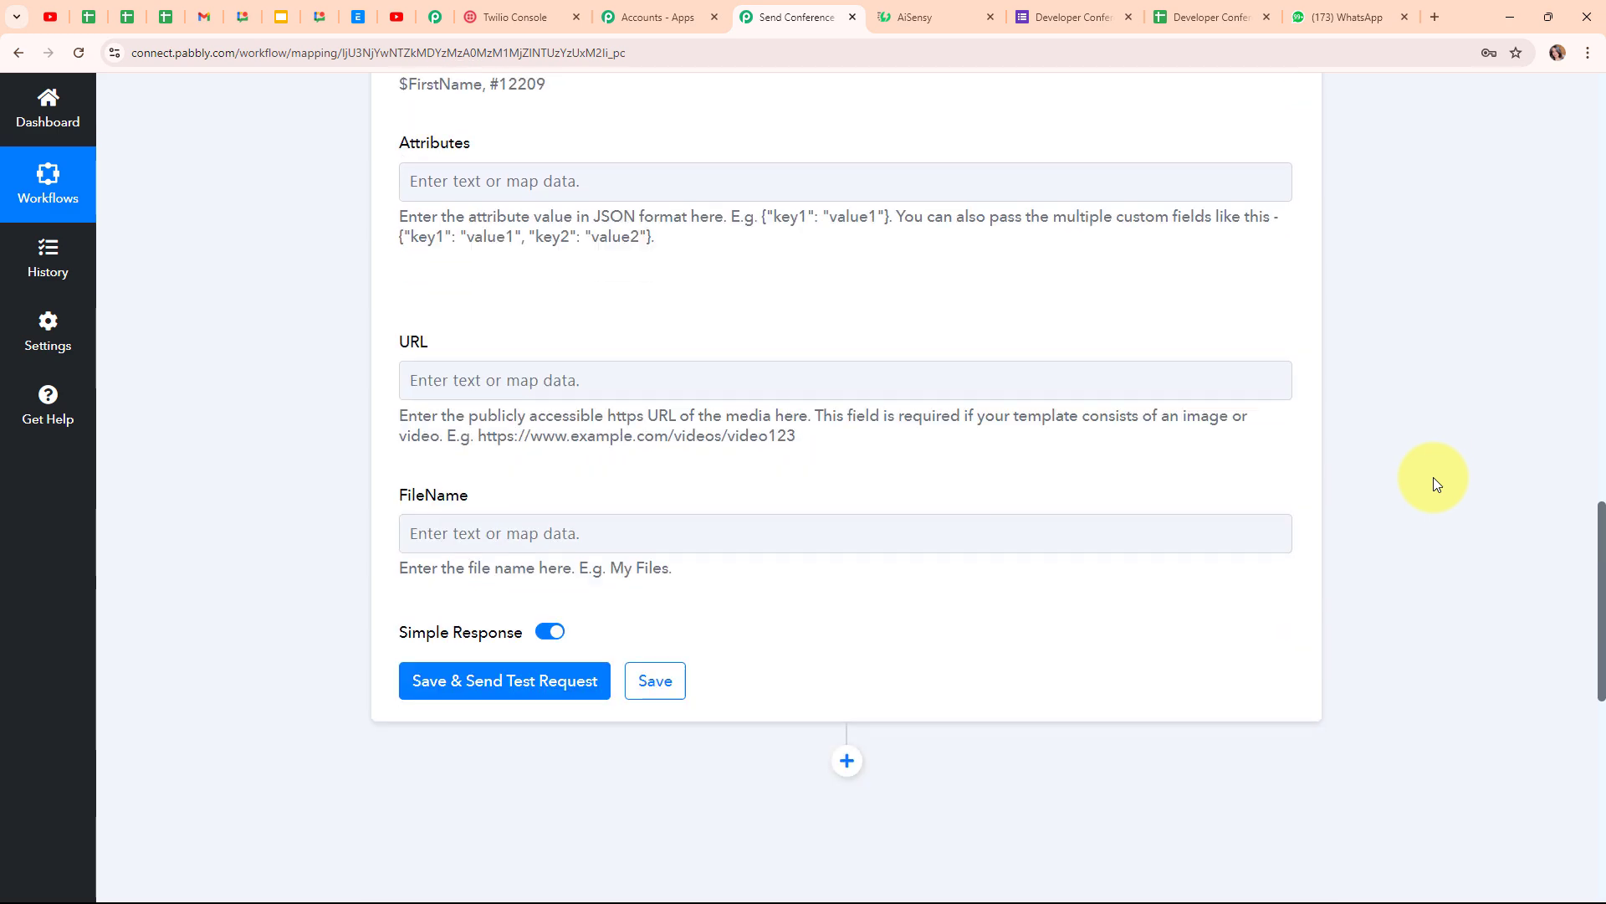
{"action": "left_click", "coordinate": [556, 363]}
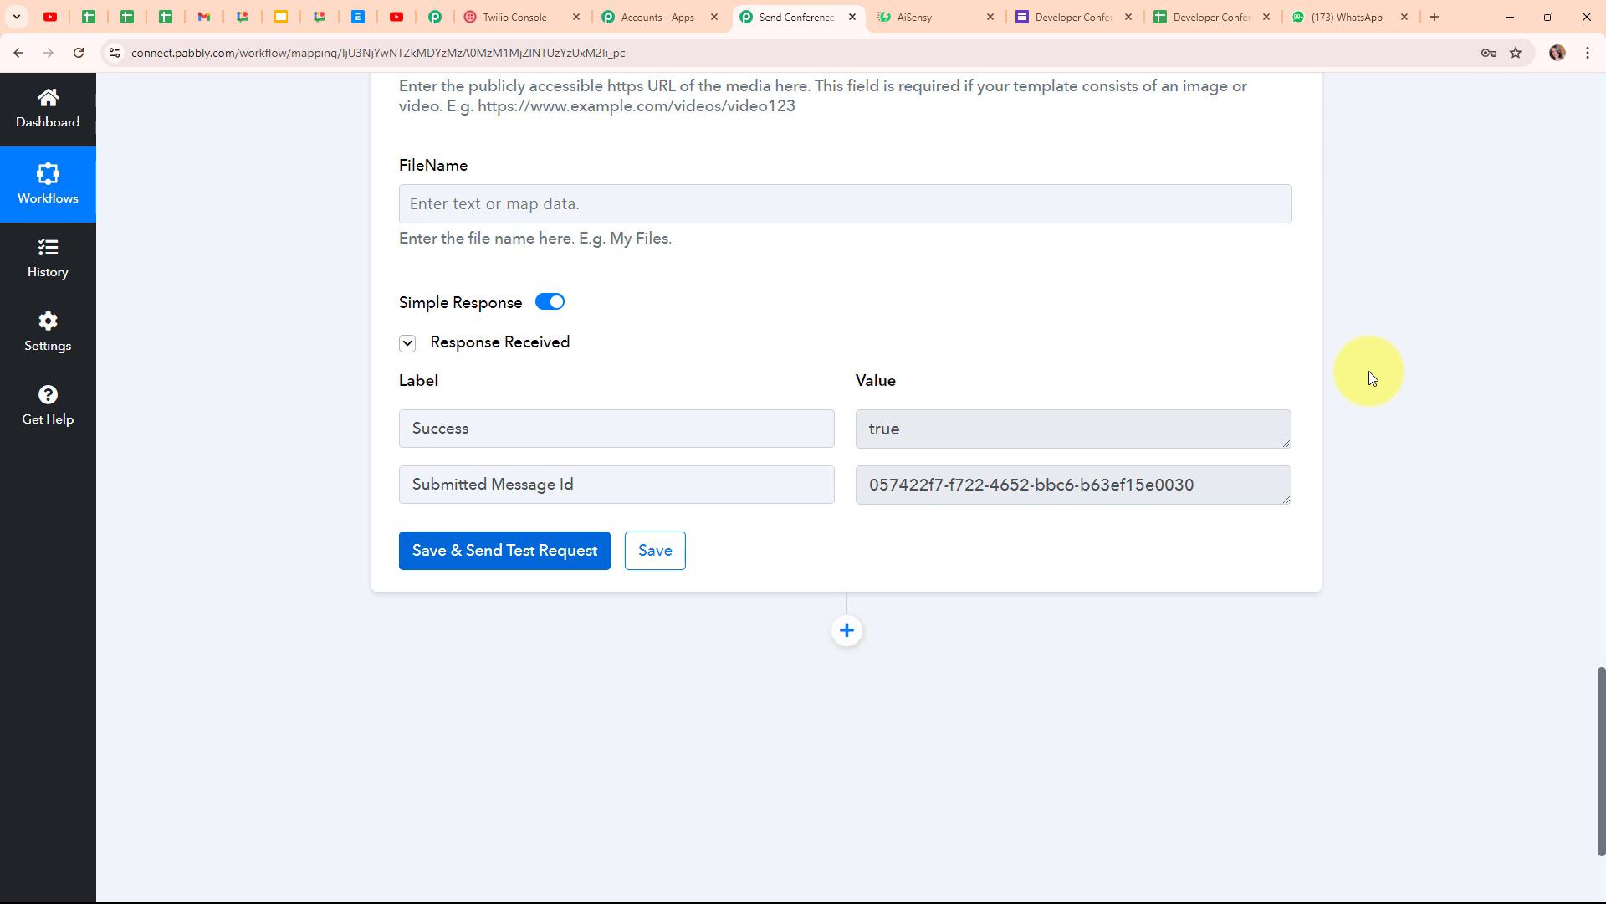
{"action": "scroll", "coordinate": [839, 423], "scroll_direction": "down", "scroll_amount": 1}
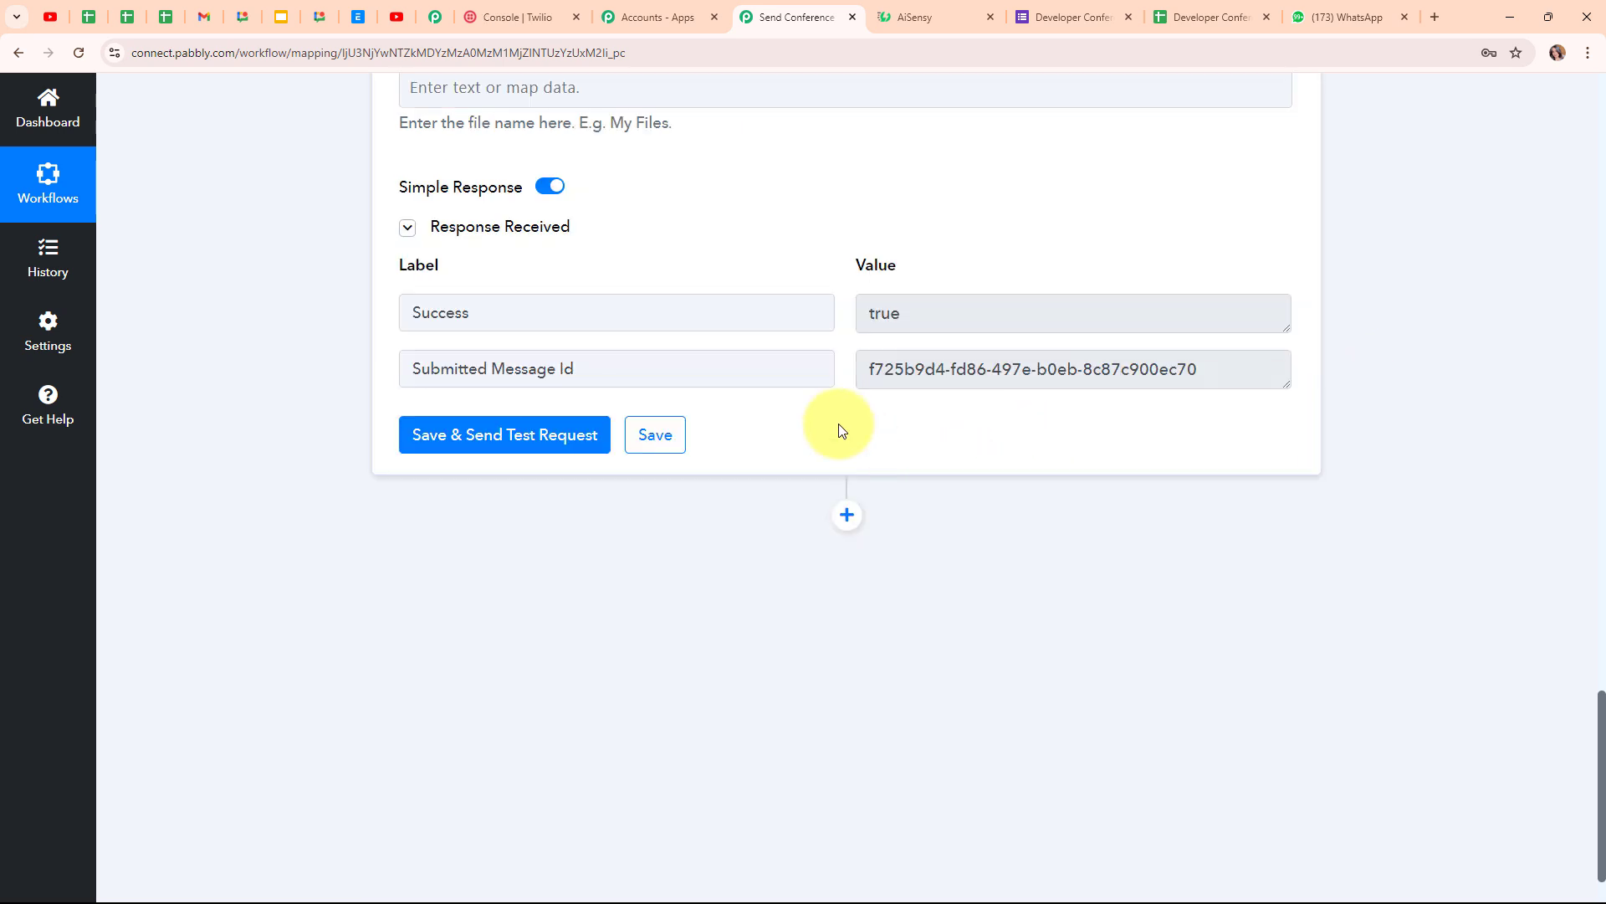
{"action": "left_click", "coordinate": [1298, 9]}
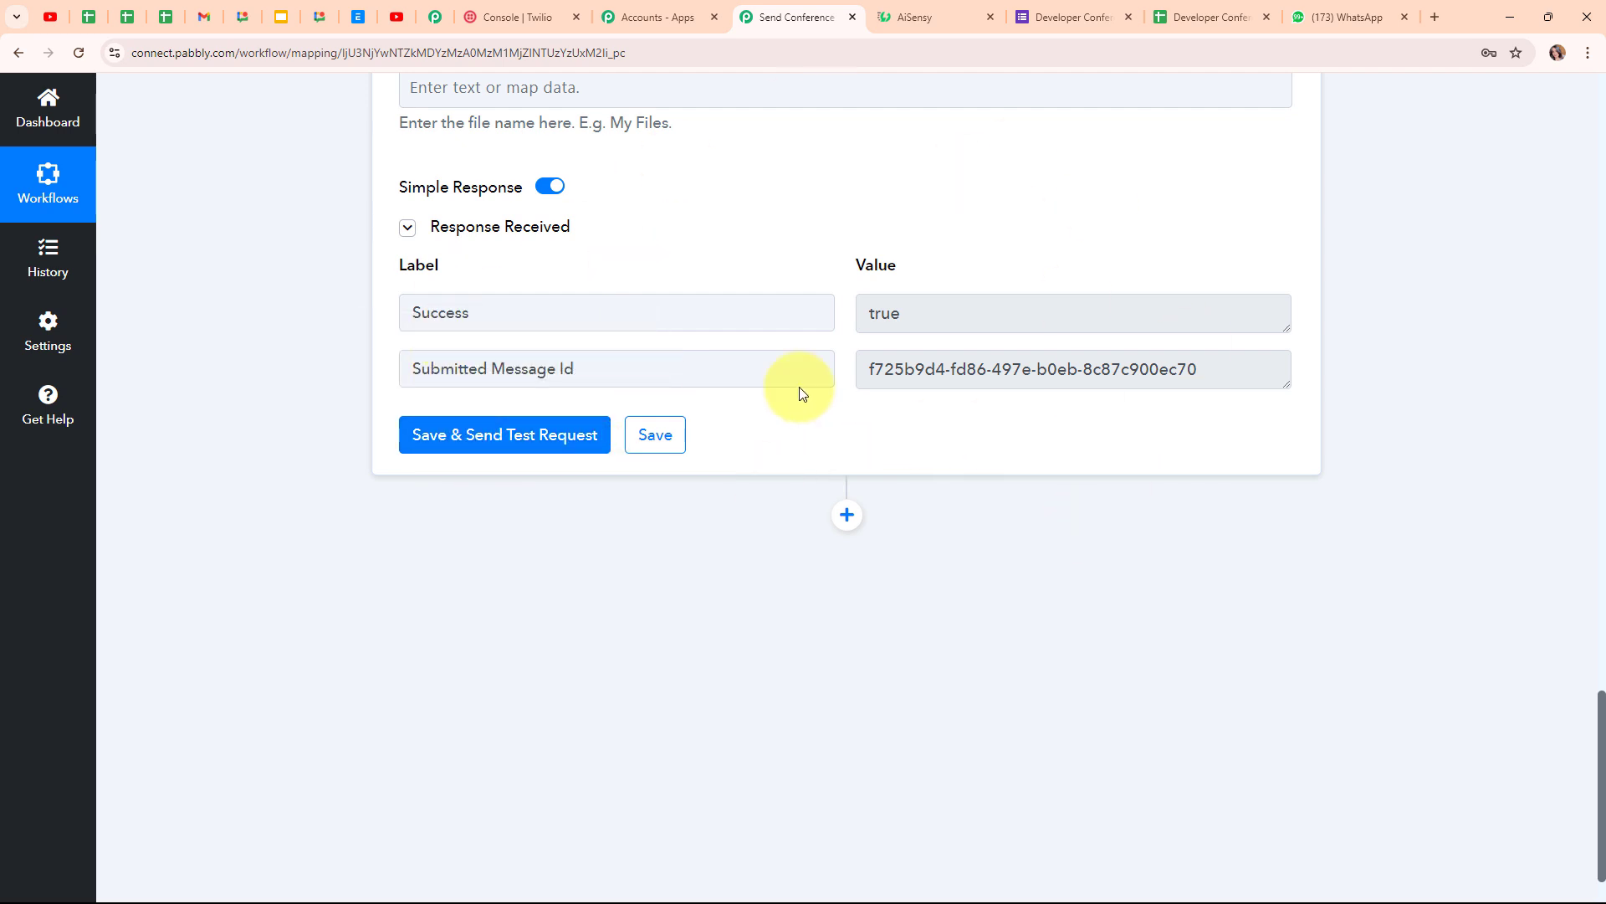
- Add a Twilio action after the WhatsApp by AiSensy step and set its event to Send SMS Message
{"action": "scroll", "coordinate": [1387, 310], "scroll_direction": "down", "scroll_amount": 1}
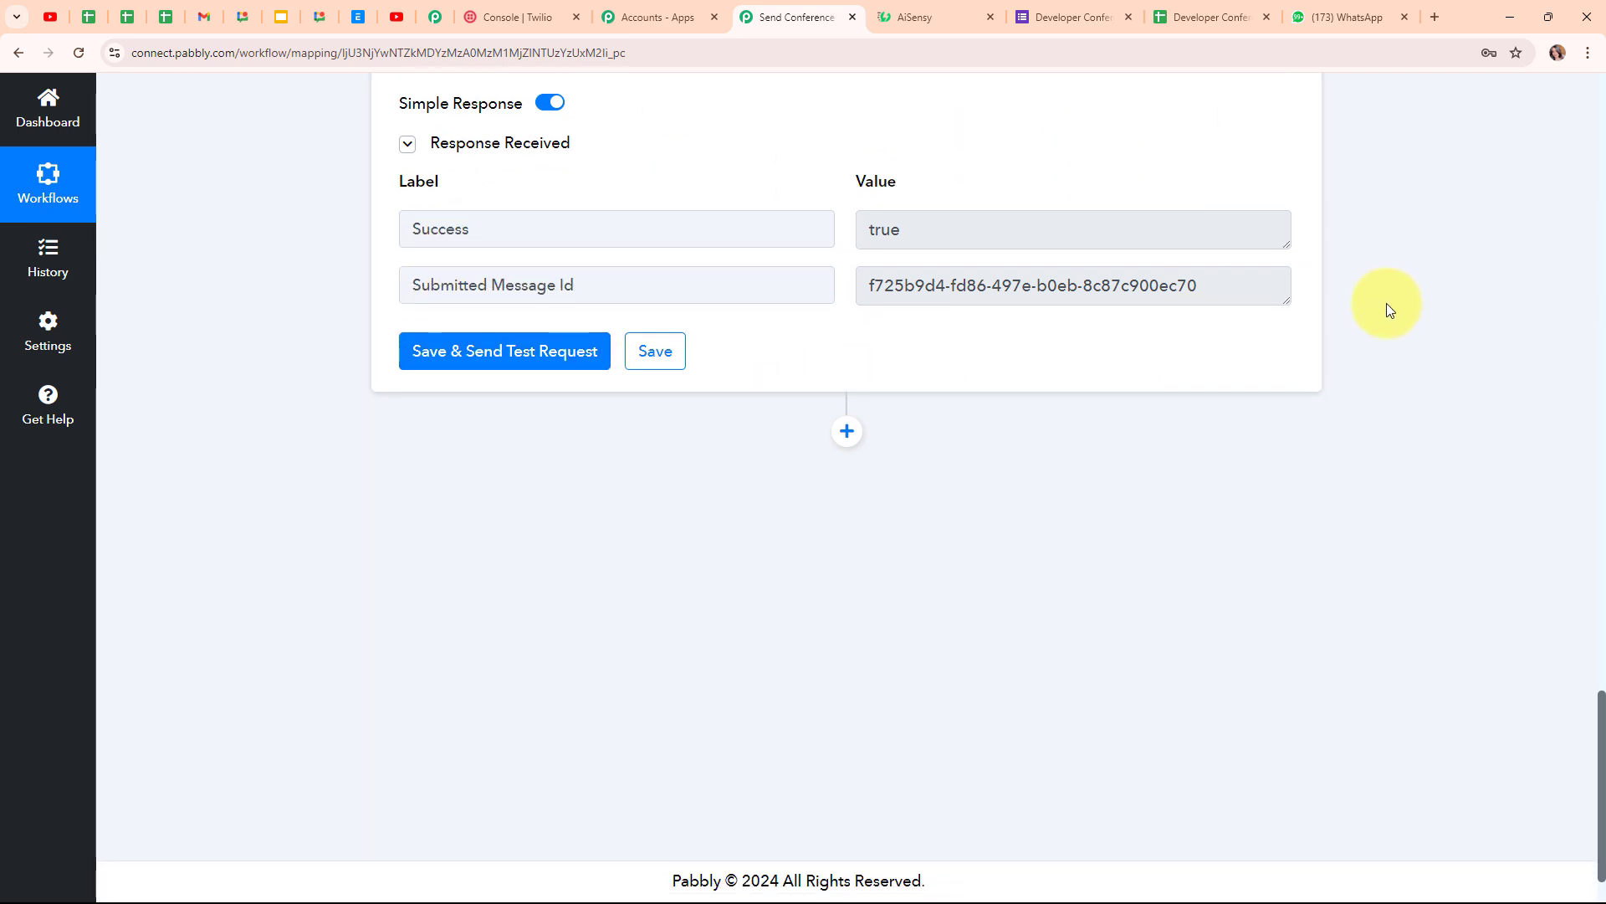
{"action": "left_click", "coordinate": [853, 435]}
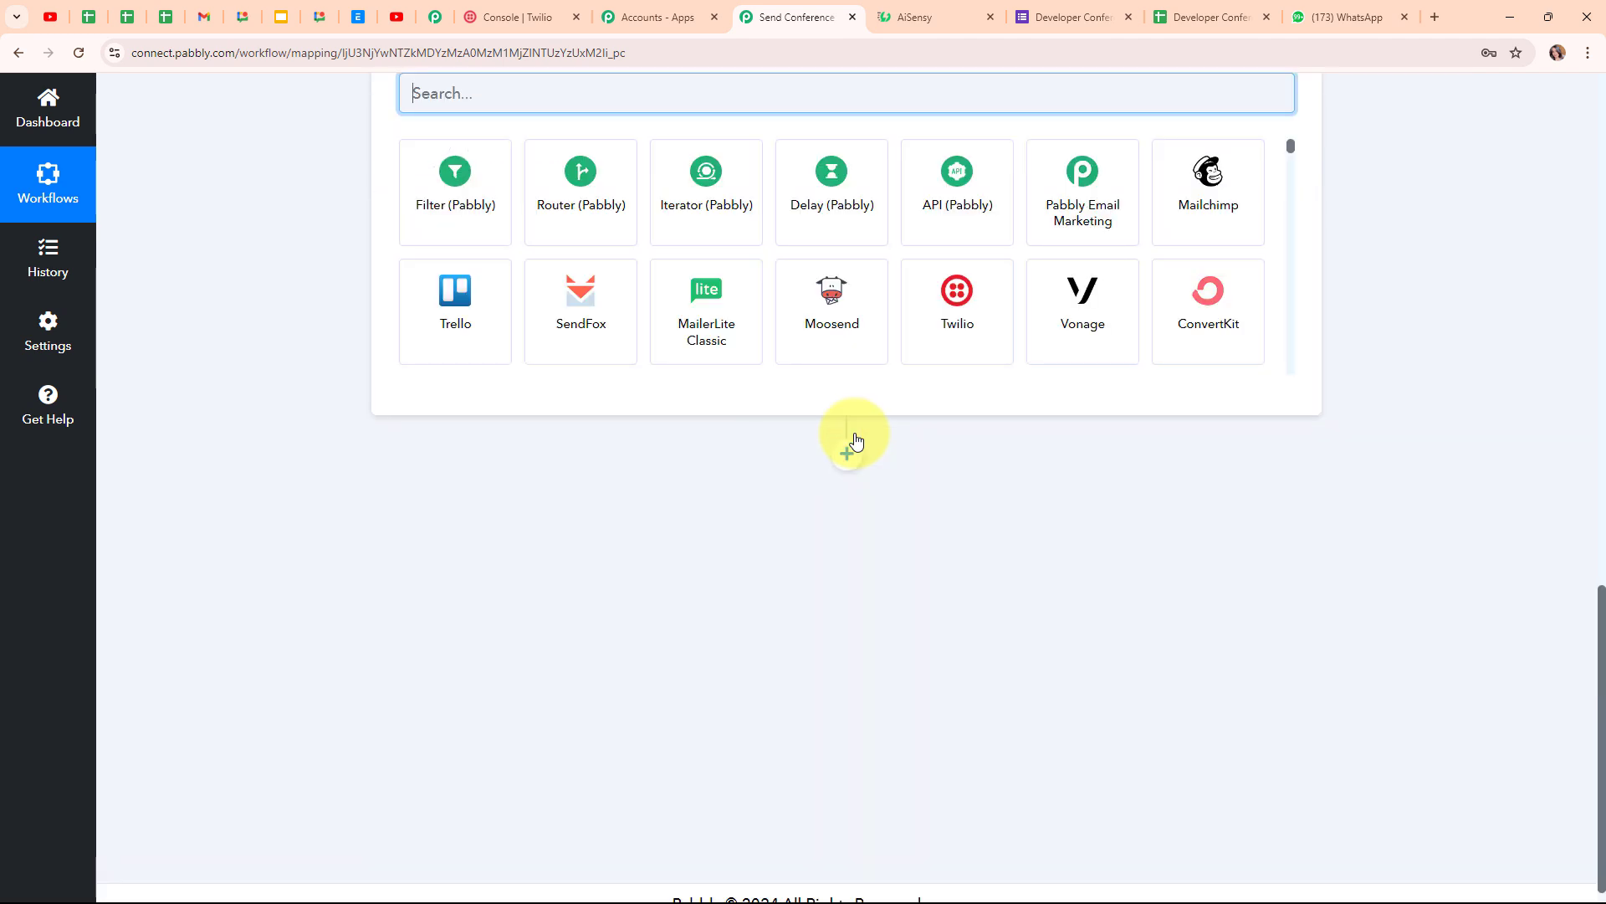
{"action": "scroll", "coordinate": [854, 438], "scroll_direction": "up", "scroll_amount": 4}
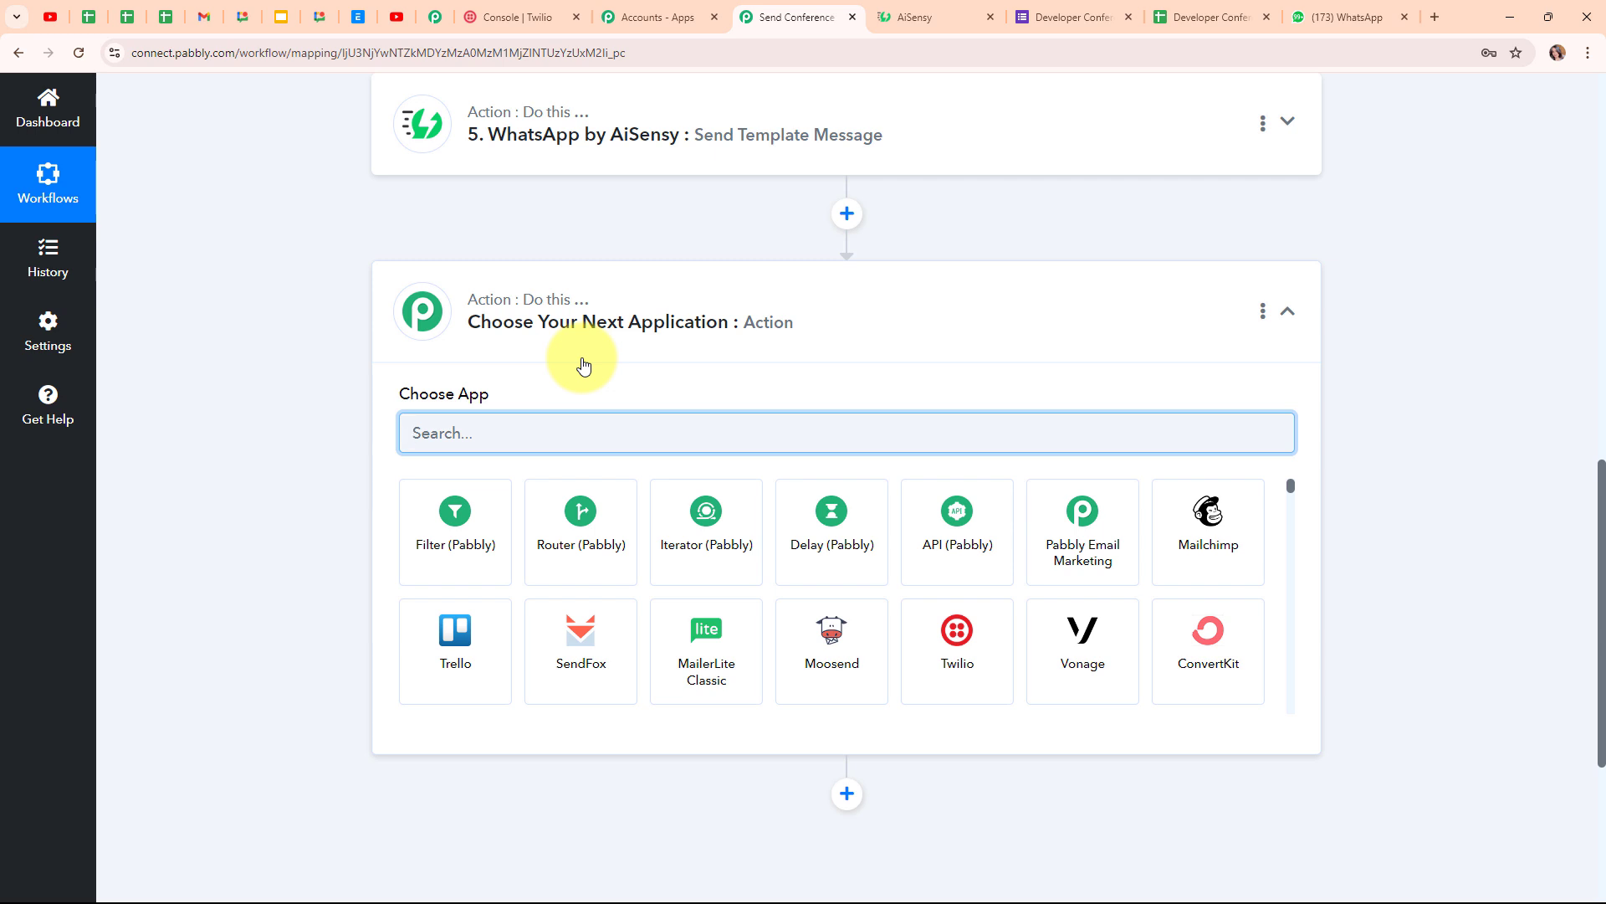
{"action": "type", "text": "Twilio"}
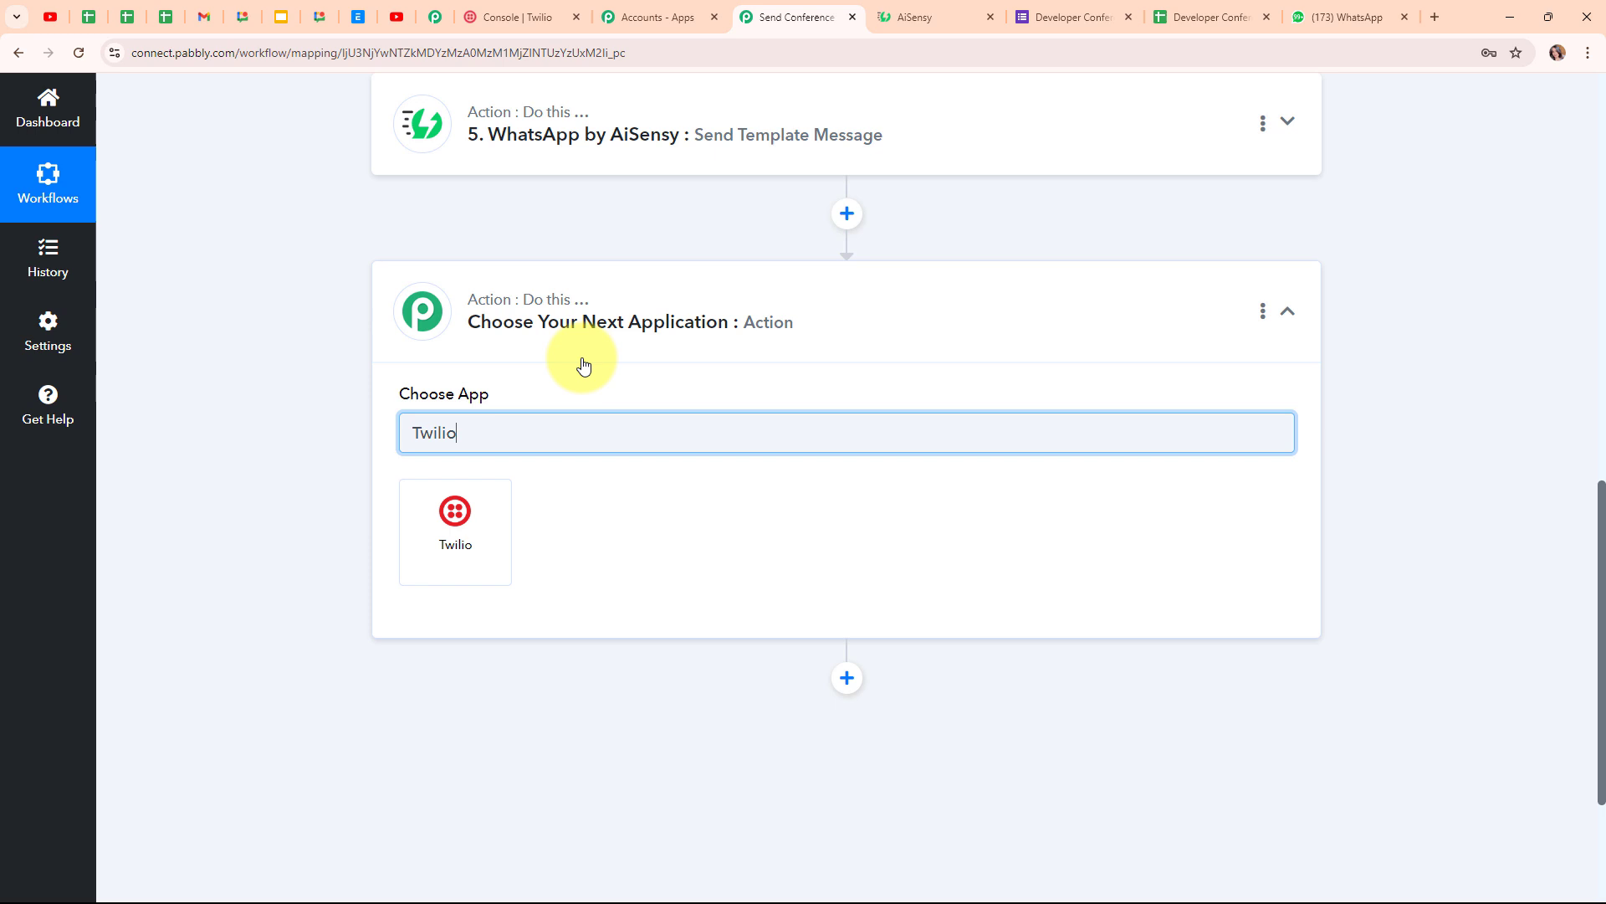
{"action": "left_click", "coordinate": [485, 549]}
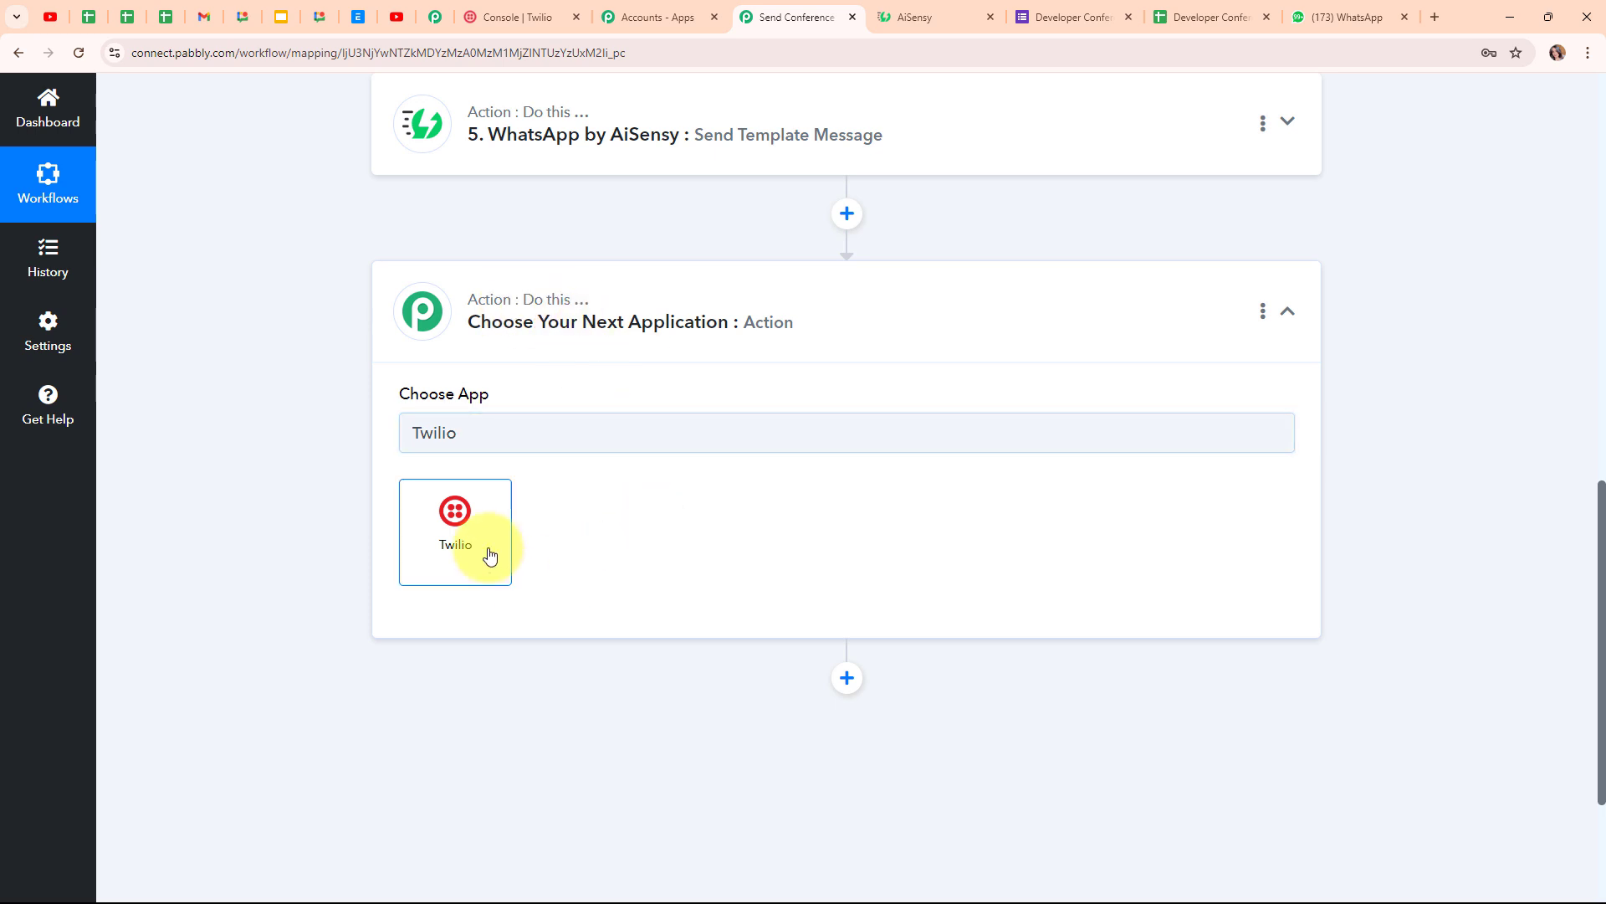
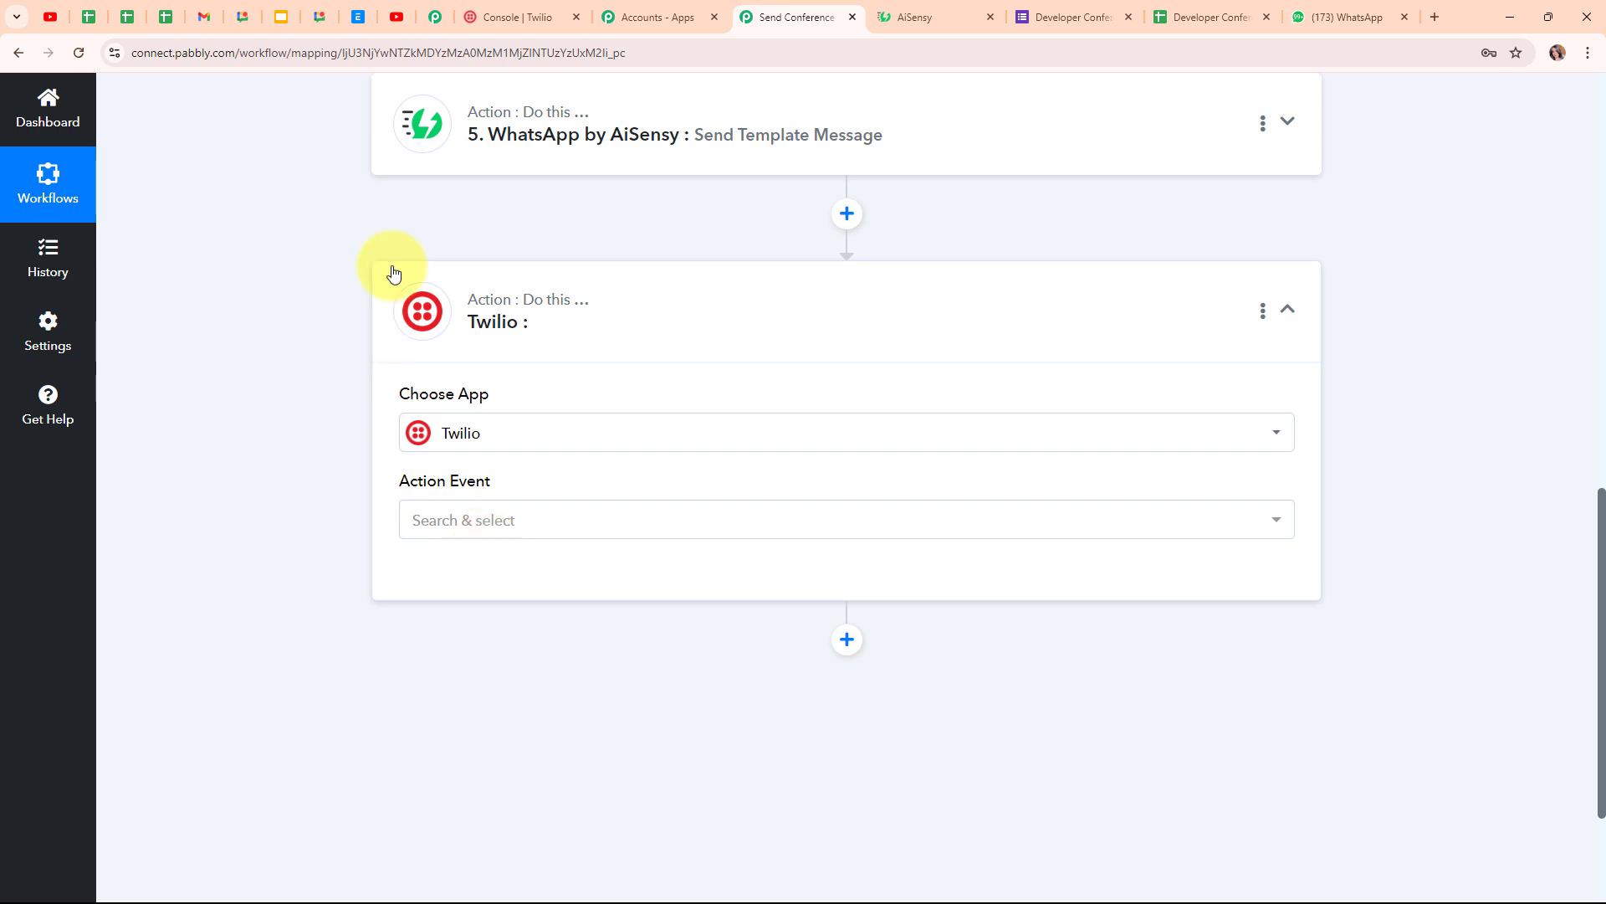
{"action": "left_click", "coordinate": [633, 525]}
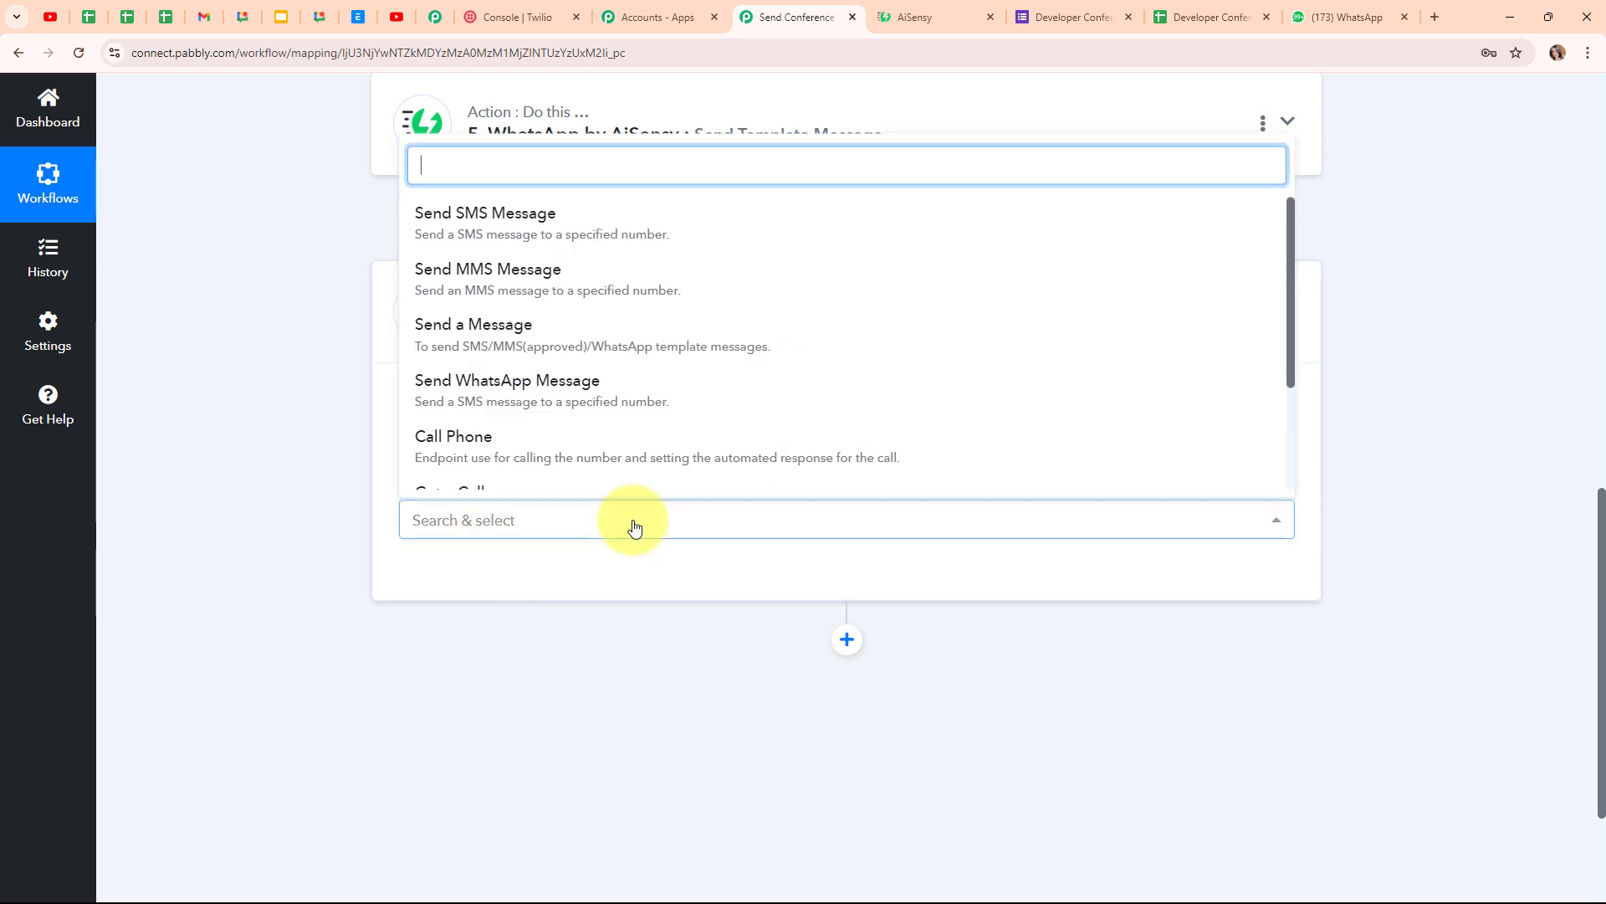
{"action": "left_click", "coordinate": [573, 252]}
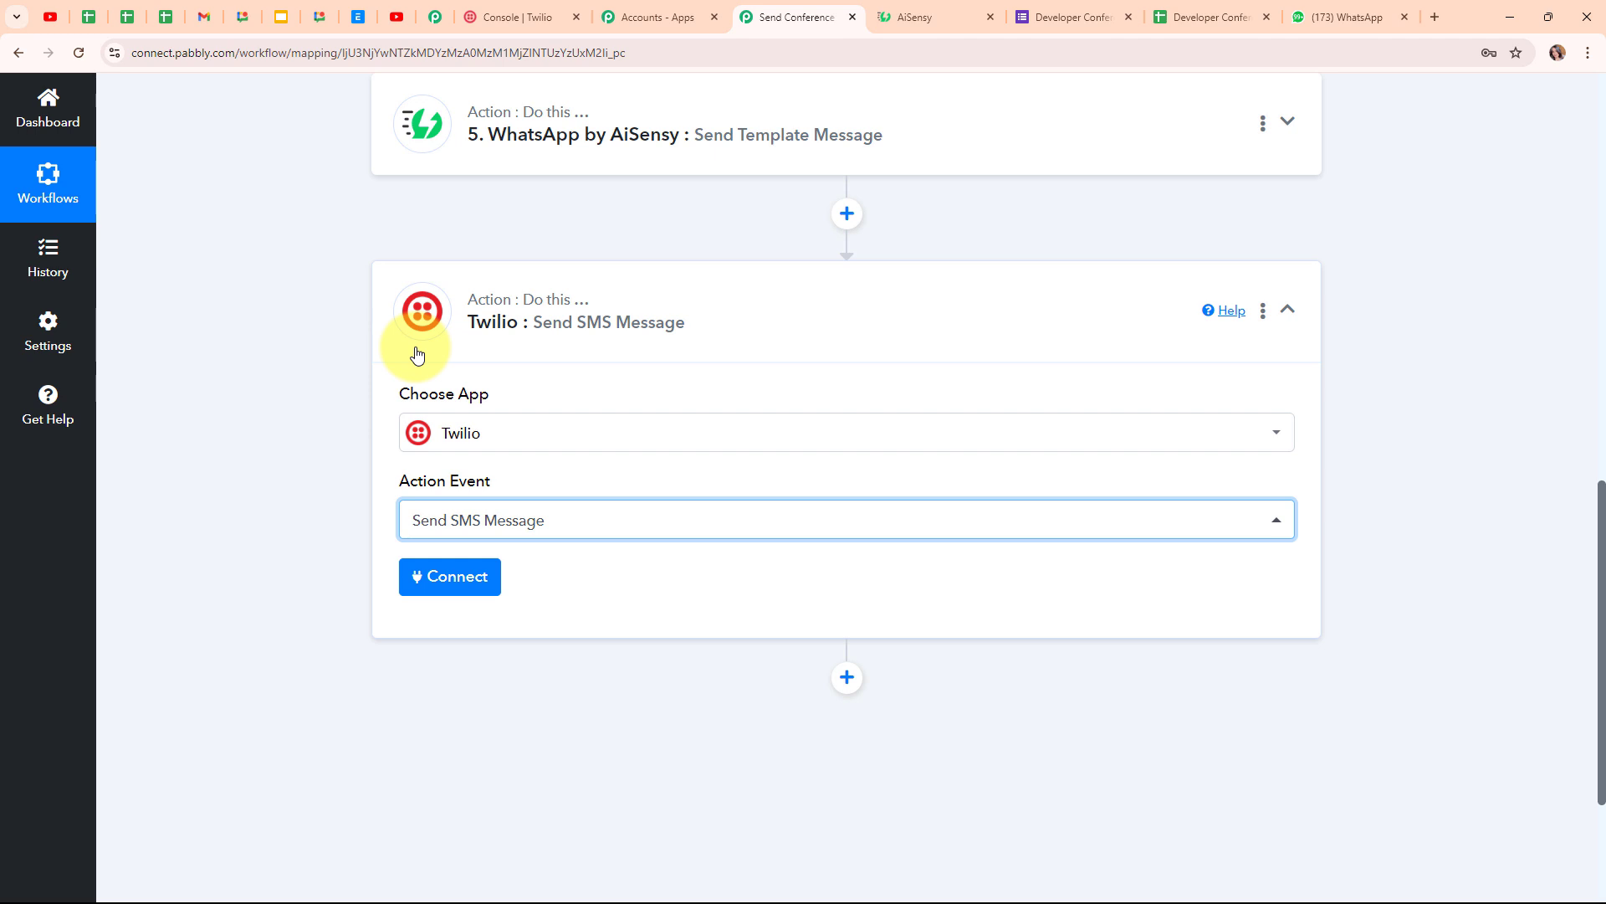
- Start connecting the Twilio account with a new connection and review the required Account SID and Authorization Token fields
{"action": "left_click", "coordinate": [459, 577]}
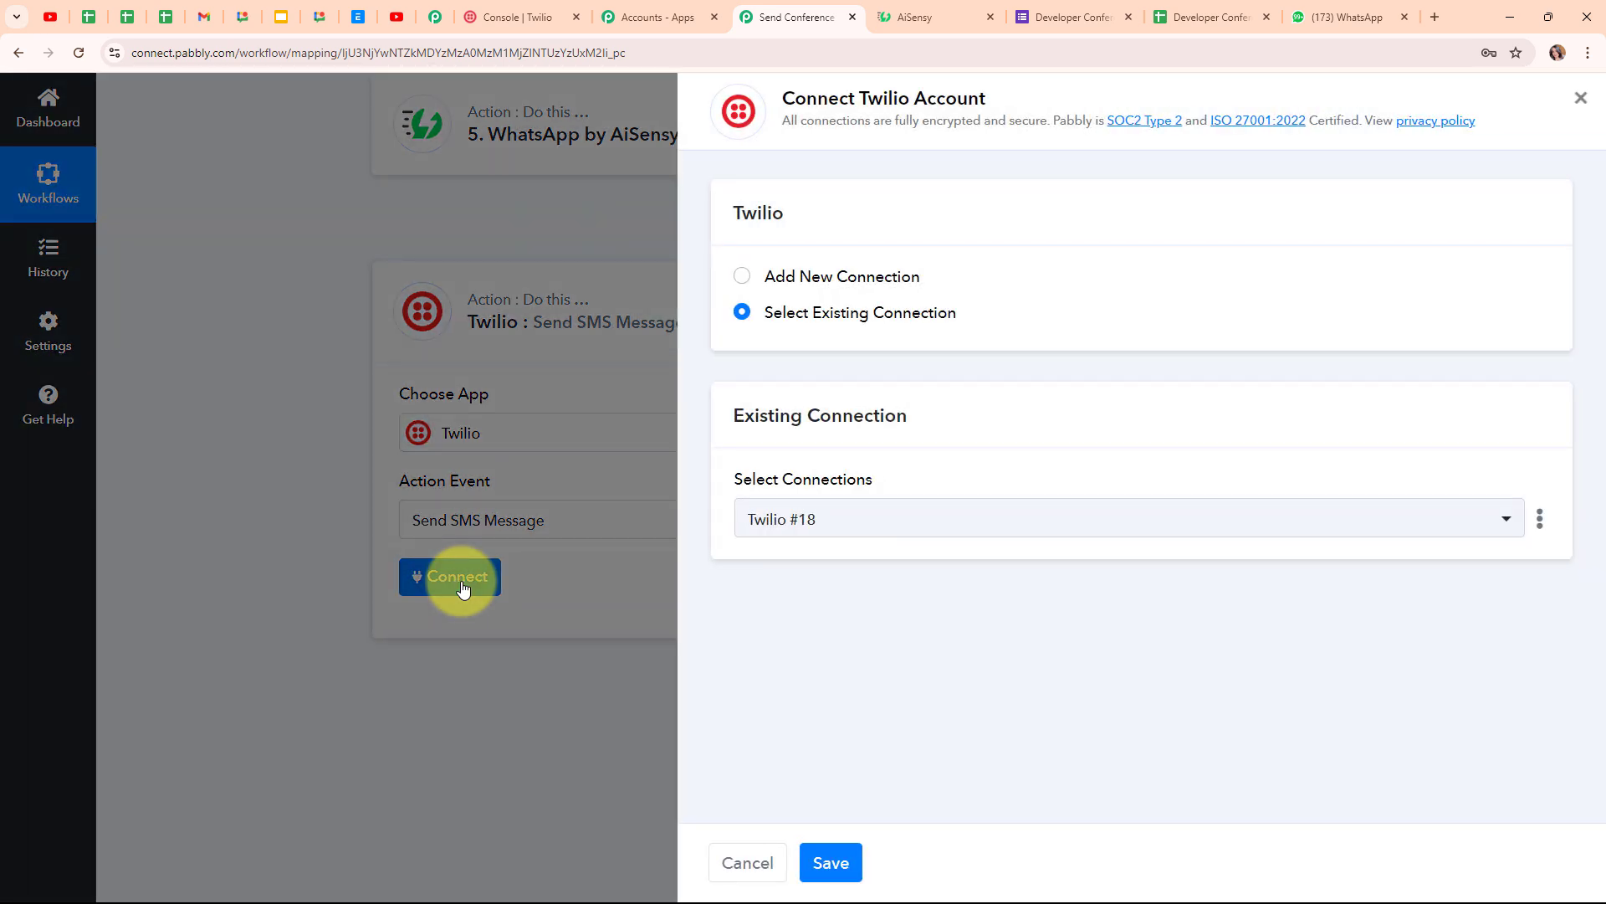
{"action": "left_click", "coordinate": [742, 278]}
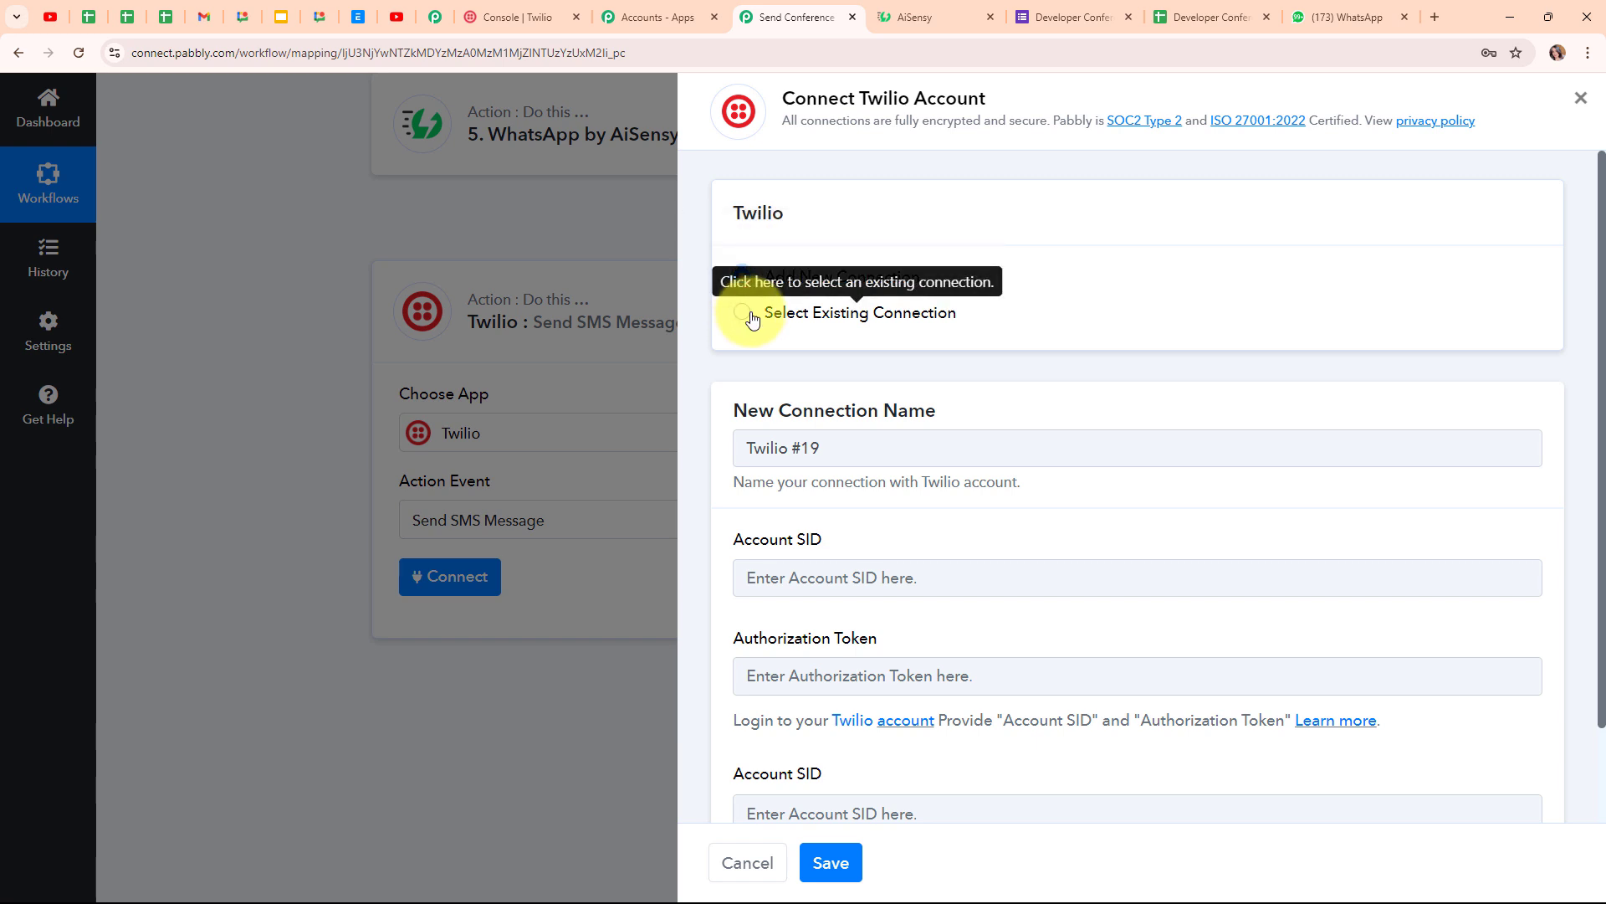
{"action": "scroll", "coordinate": [1087, 350], "scroll_direction": "down", "scroll_amount": 1}
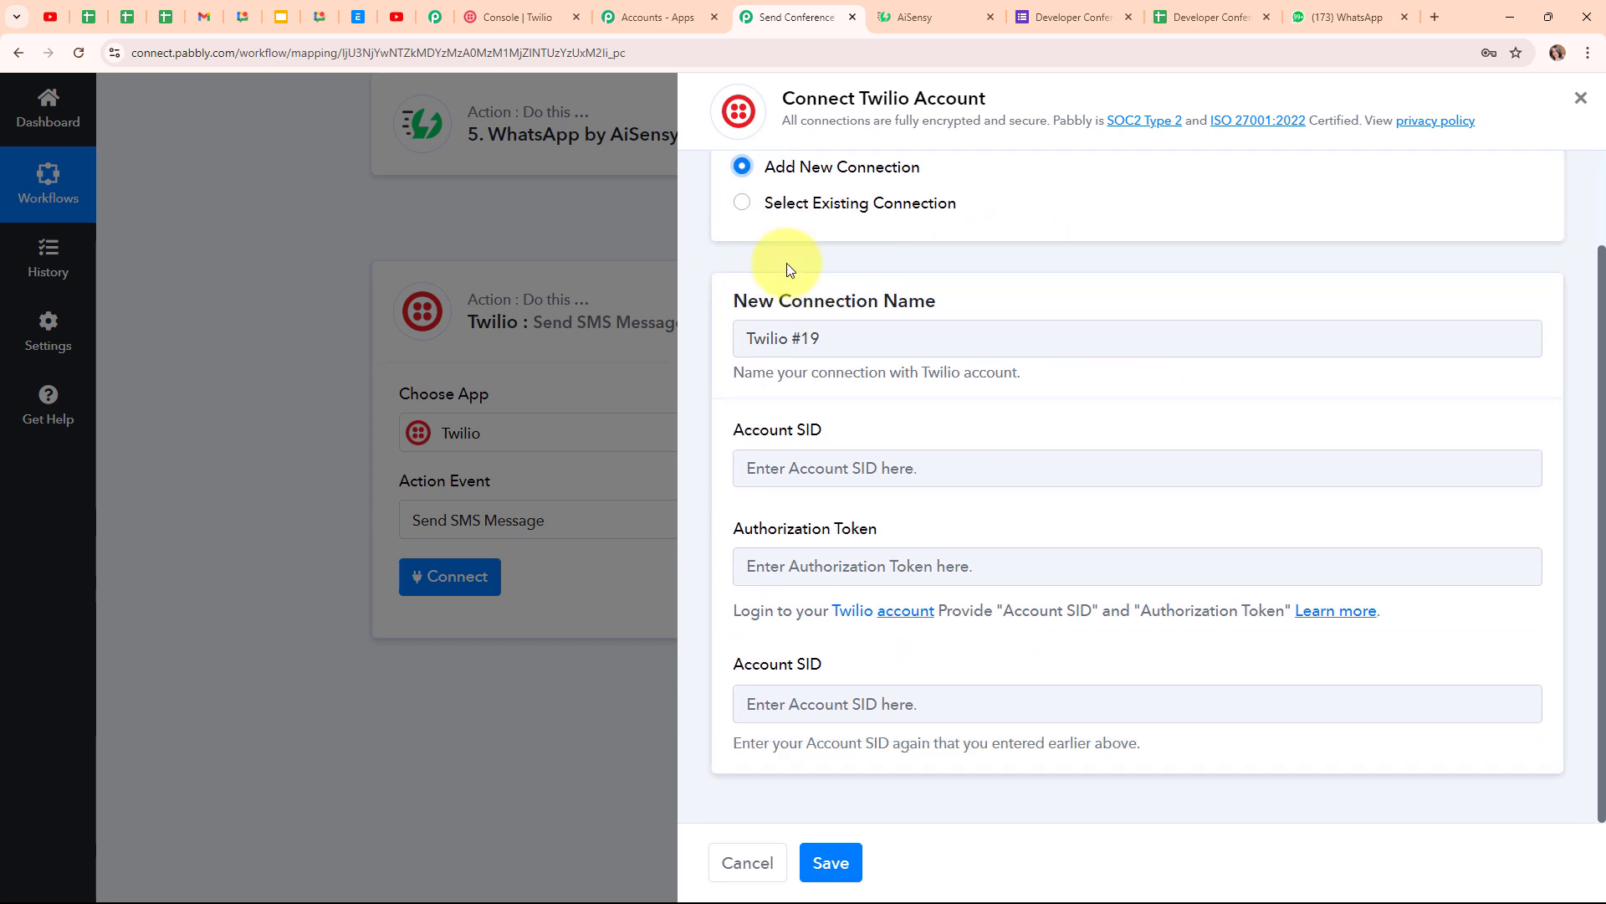
{"action": "left_click_drag", "start_coordinate": [735, 430], "coordinate": [788, 432]}
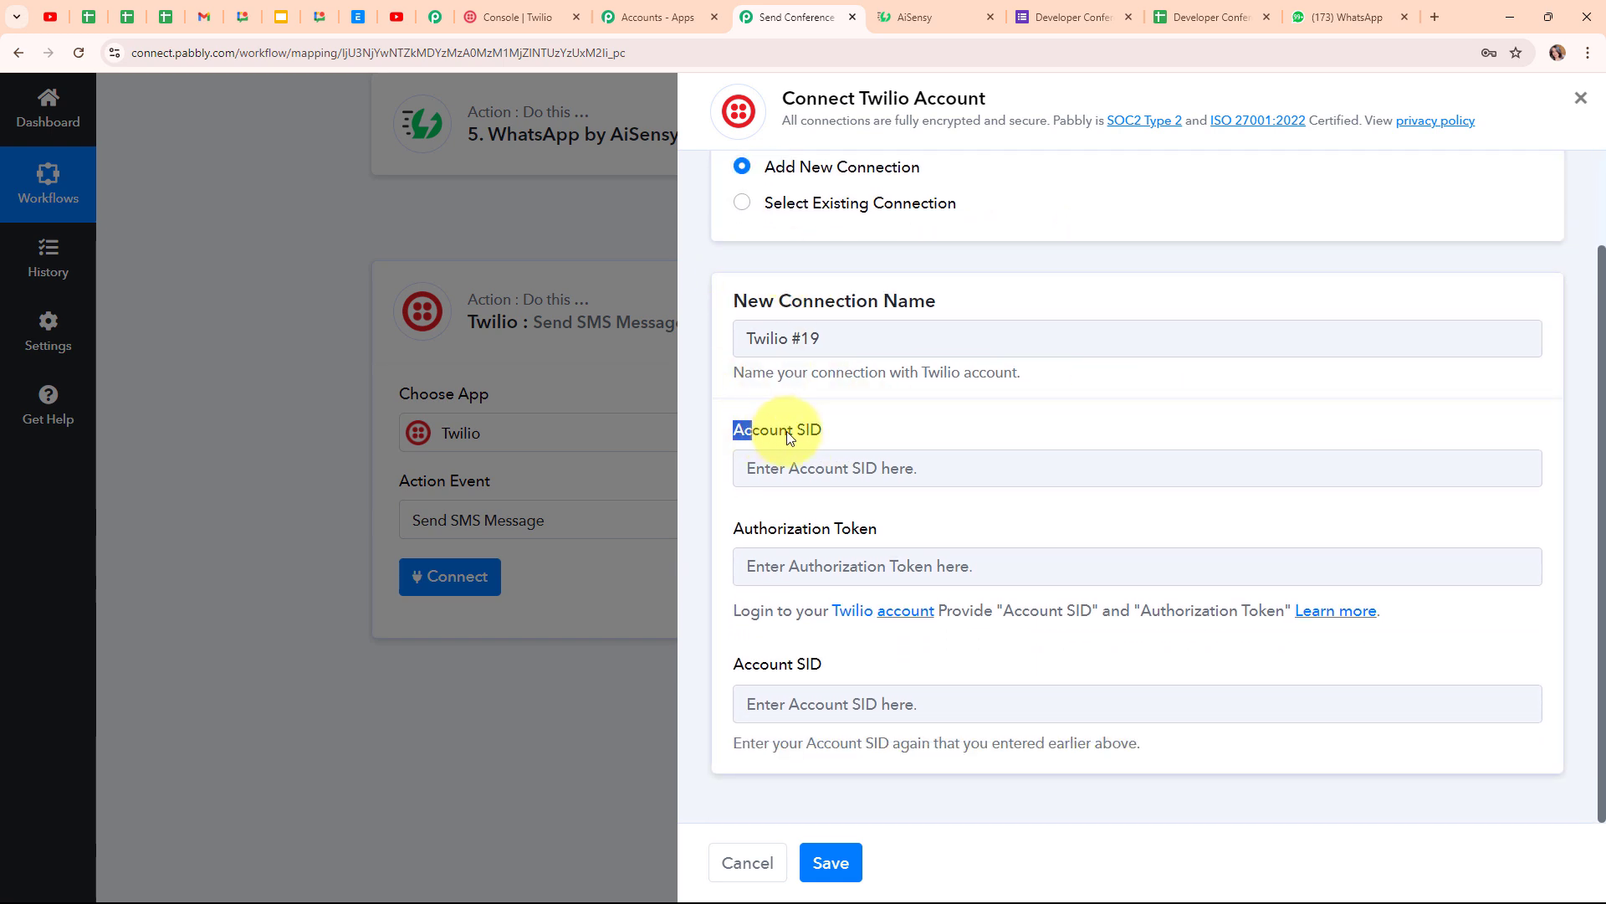
{"action": "left_click_drag", "start_coordinate": [744, 529], "coordinate": [939, 530]}
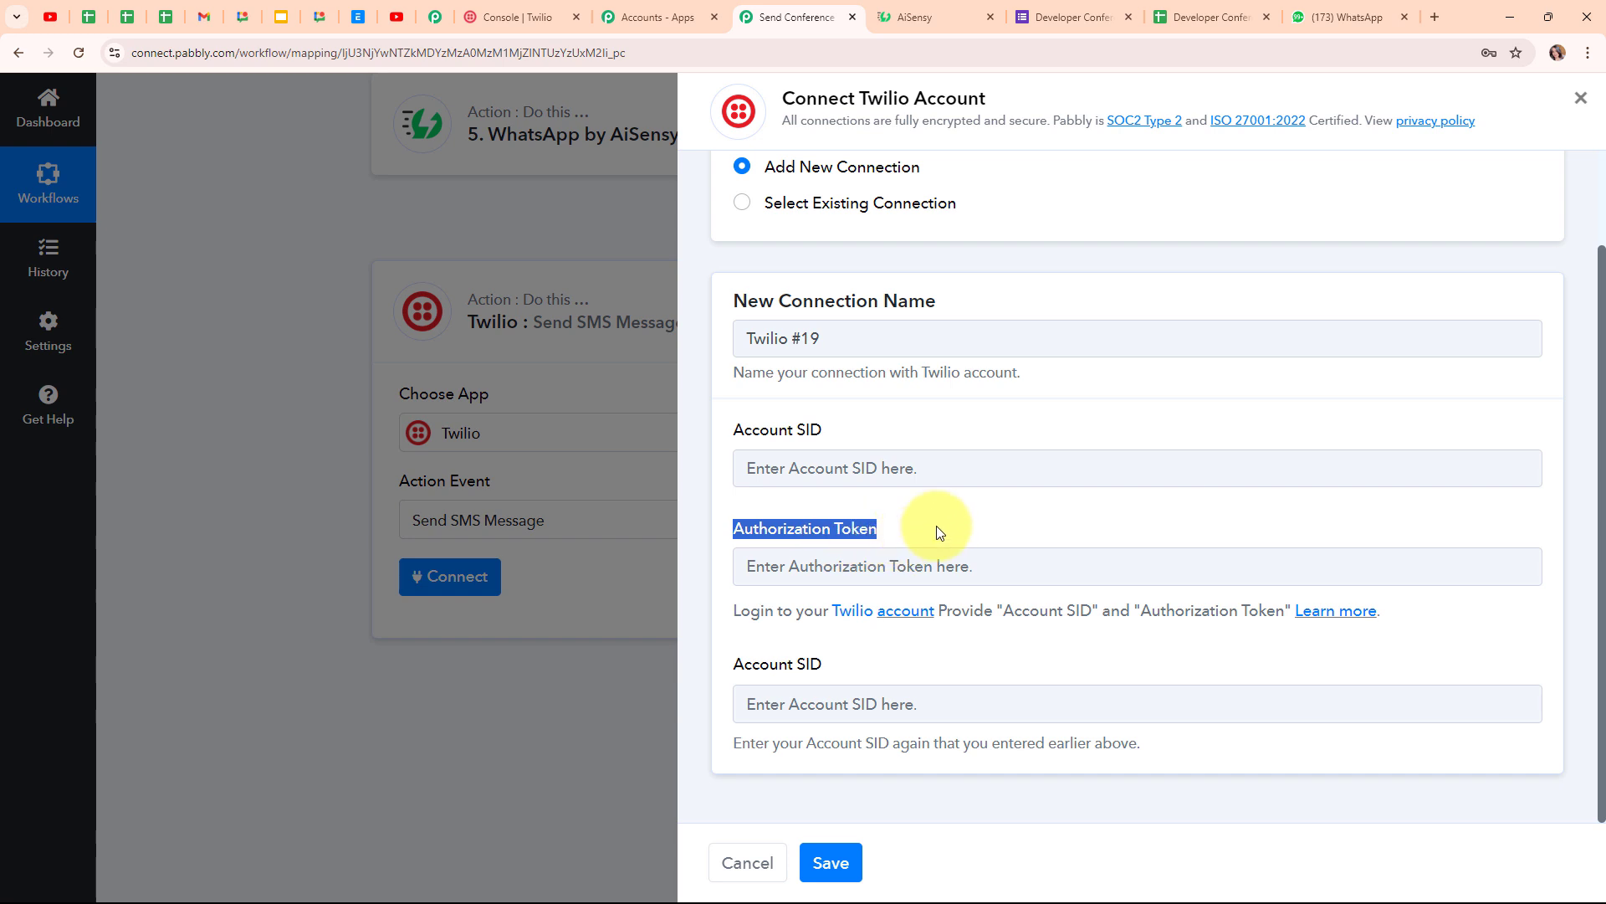
{"action": "left_click", "coordinate": [896, 509]}
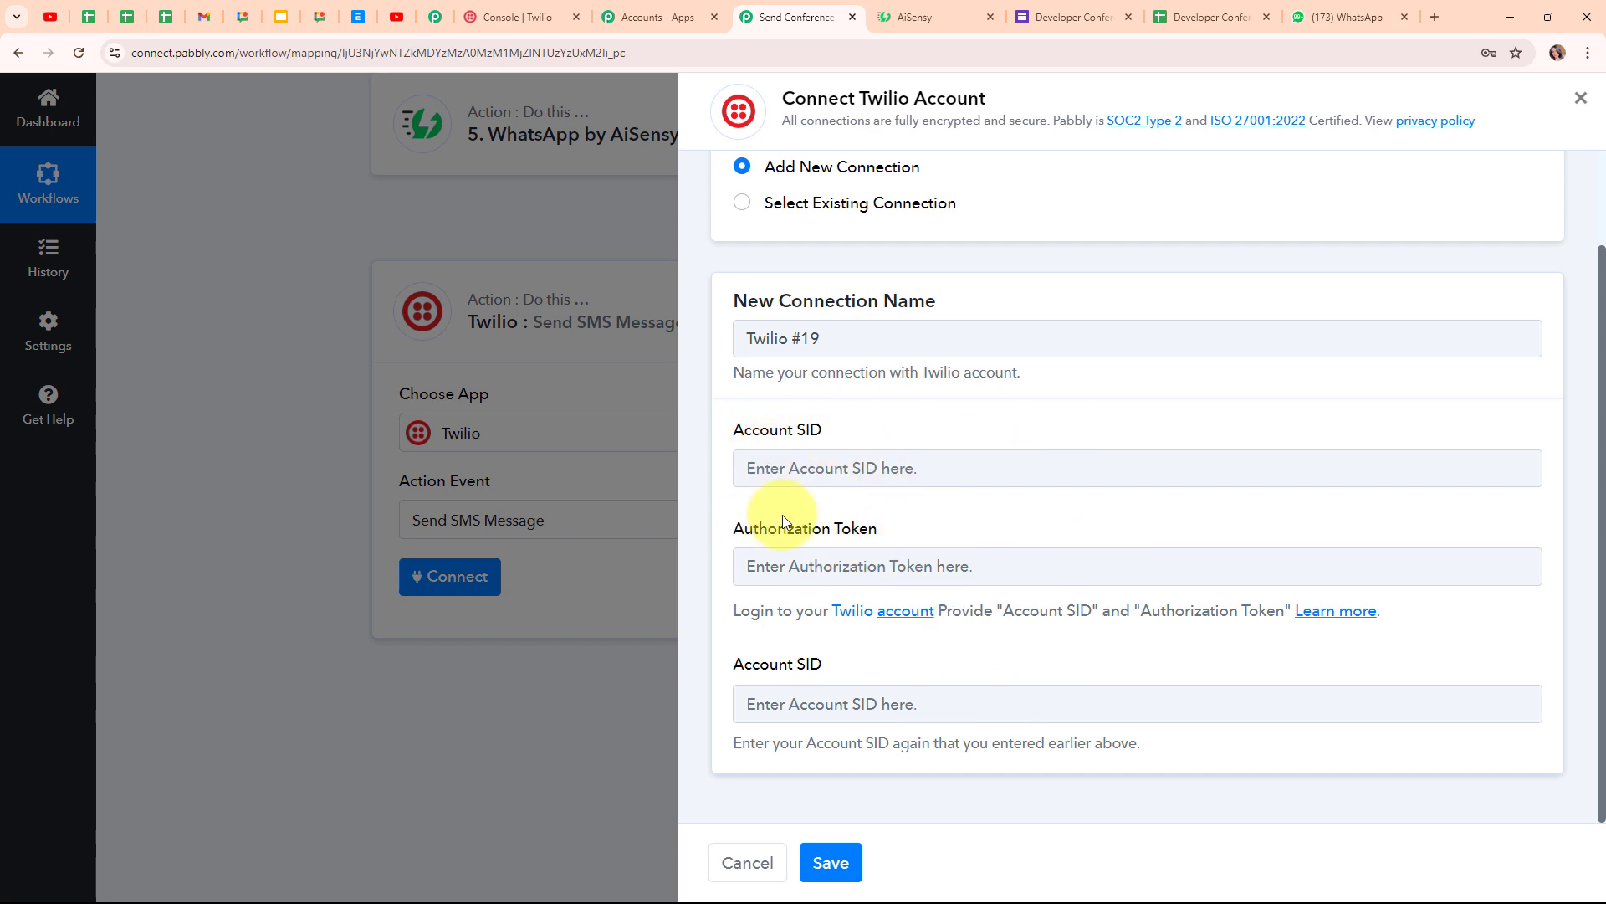
- Get the Account SID and Auth Token from the Twilio console's account info and enter them in the new connection's fields
{"action": "left_click", "coordinate": [536, 17]}
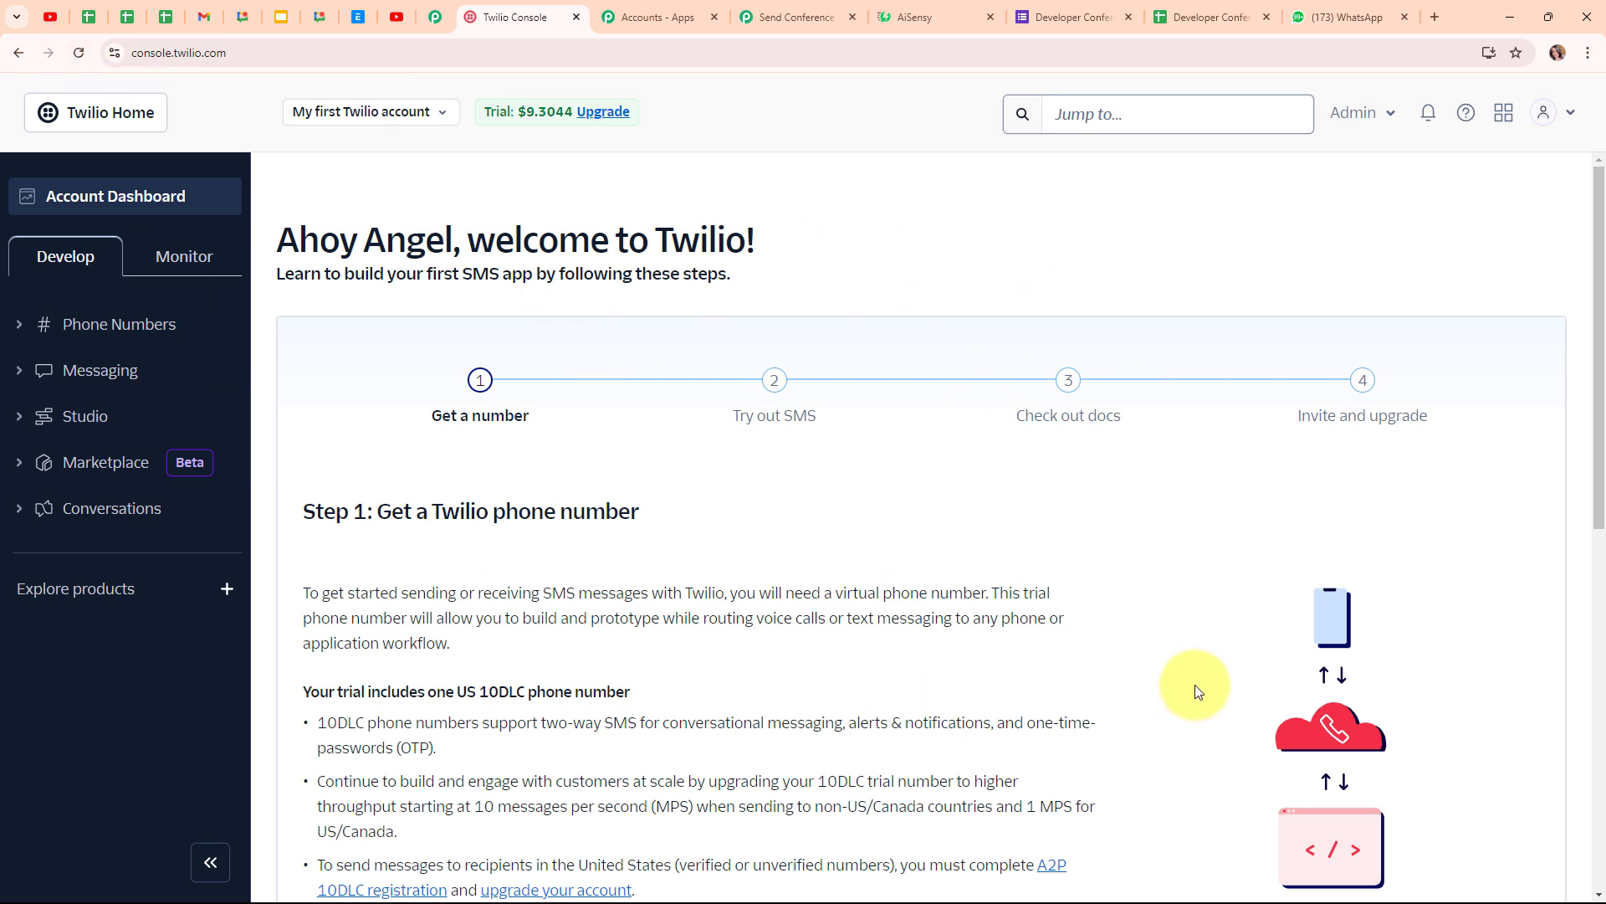
{"action": "scroll", "coordinate": [1196, 691], "scroll_direction": "down", "scroll_amount": 9}
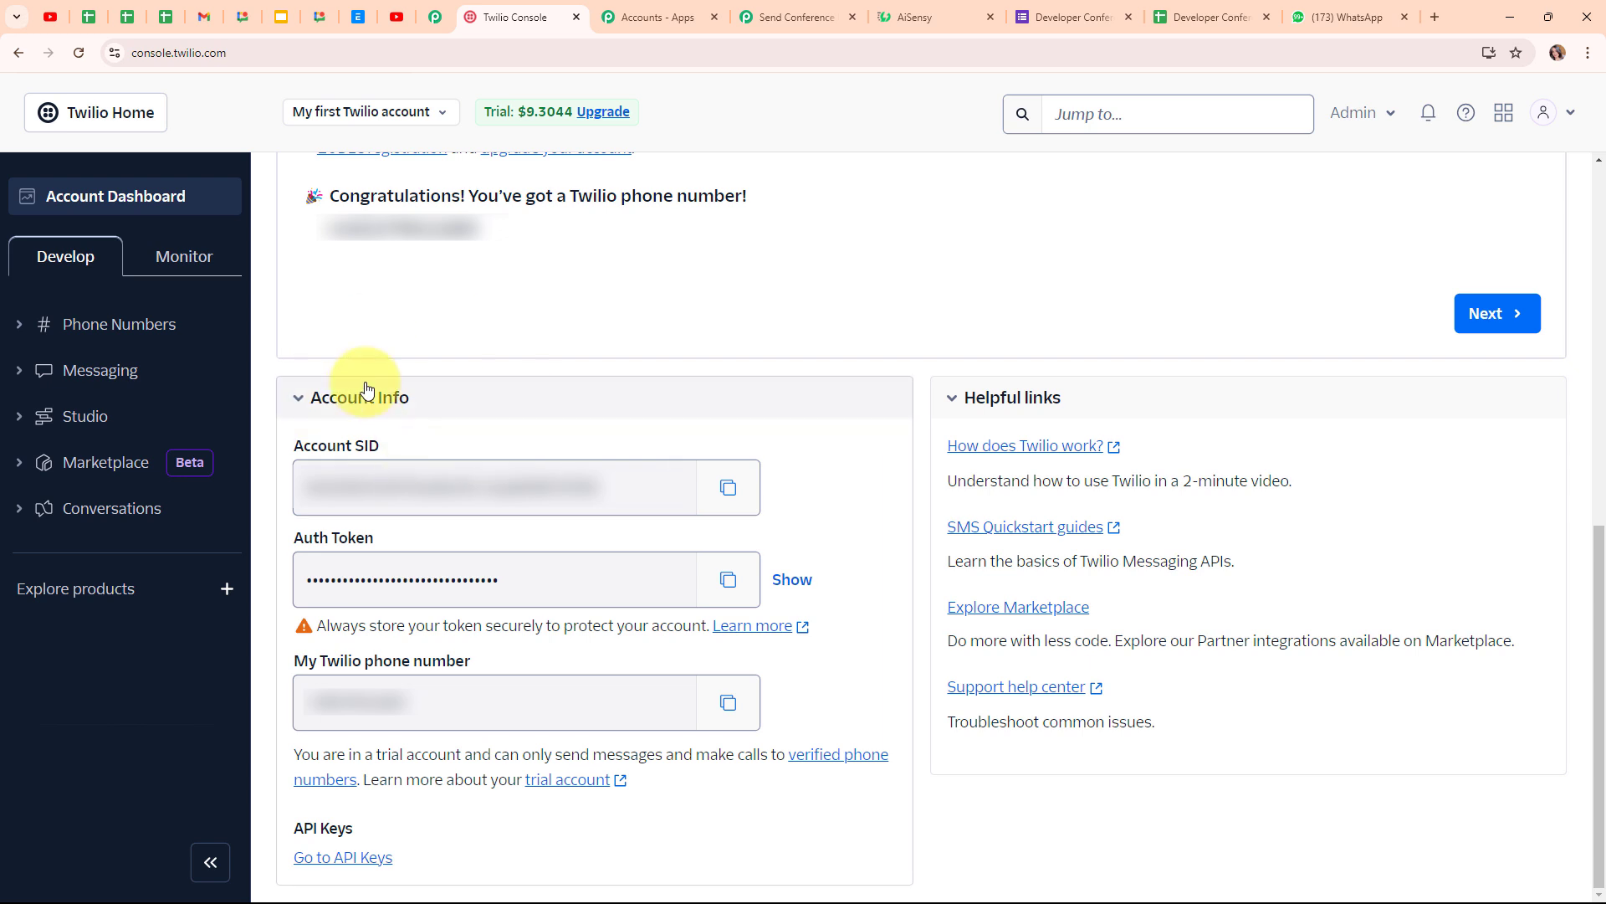
{"action": "left_click_drag", "start_coordinate": [293, 444], "coordinate": [391, 456]}
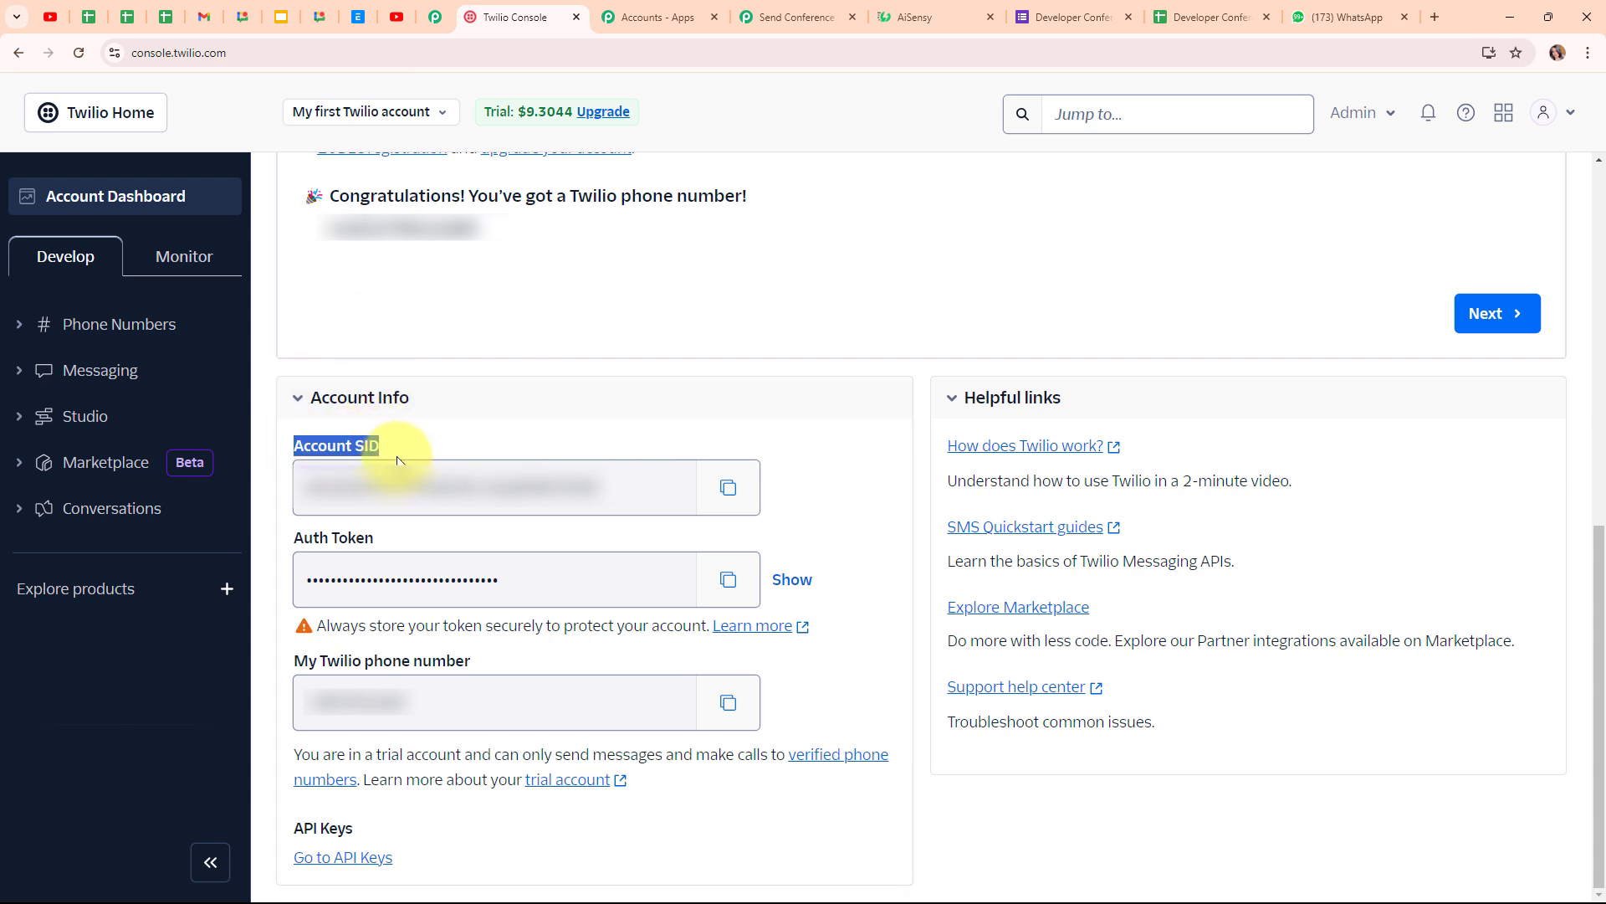
{"action": "left_click_drag", "start_coordinate": [293, 537], "coordinate": [414, 549]}
{"action": "left_click_drag", "start_coordinate": [293, 660], "coordinate": [473, 663]}
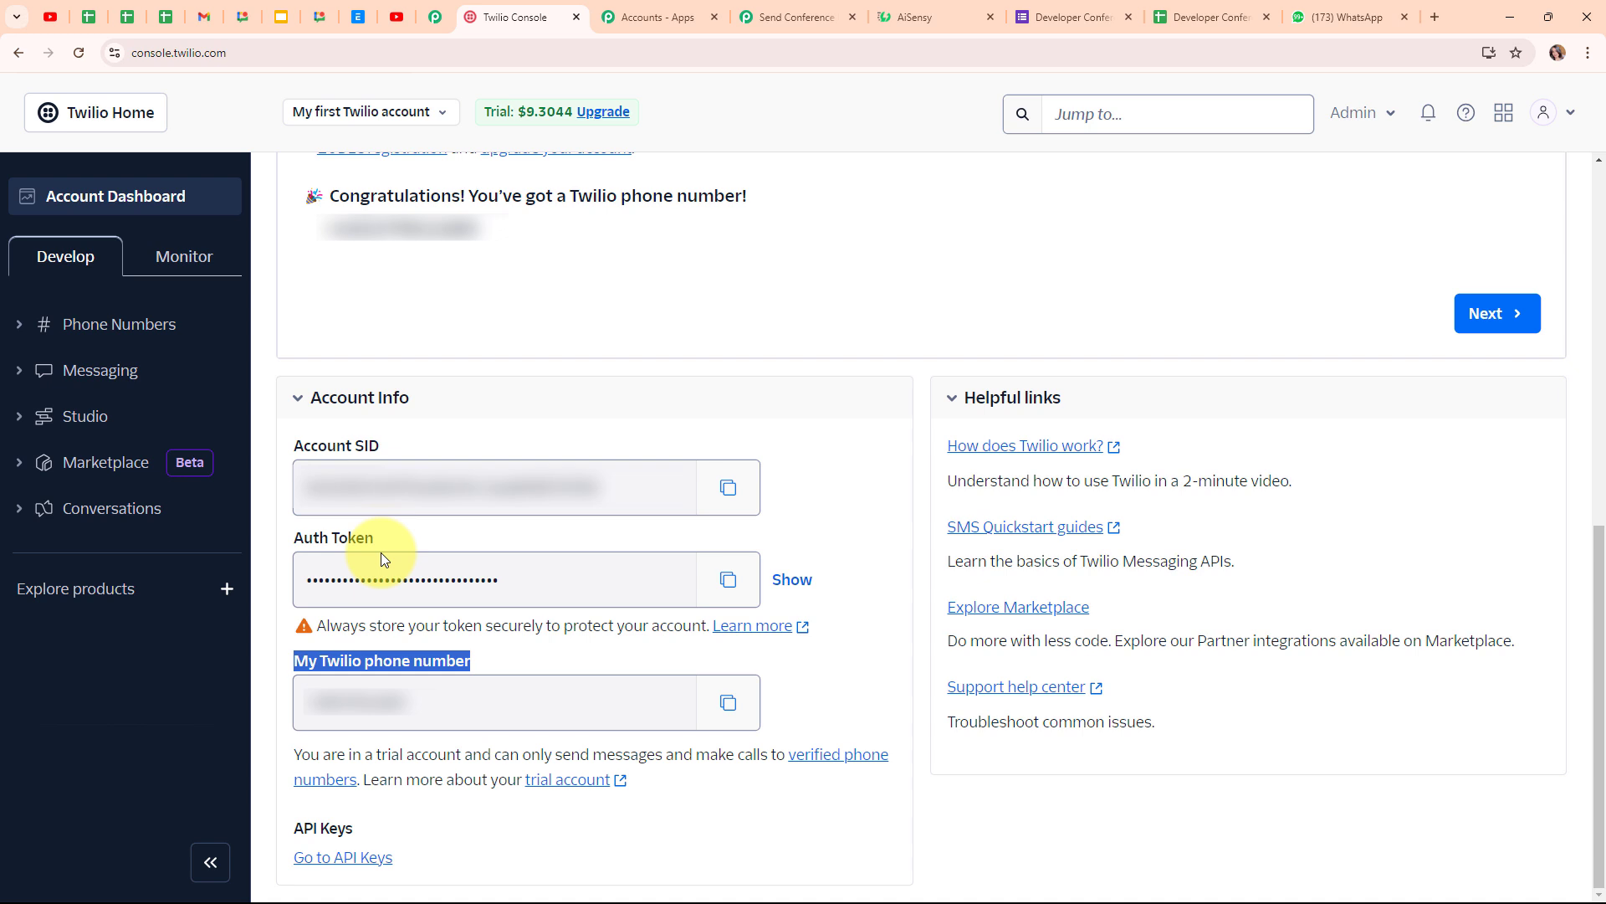
{"action": "key", "text": "ctrl+Tab"}
{"action": "key", "text": "ctrl+Tab"}
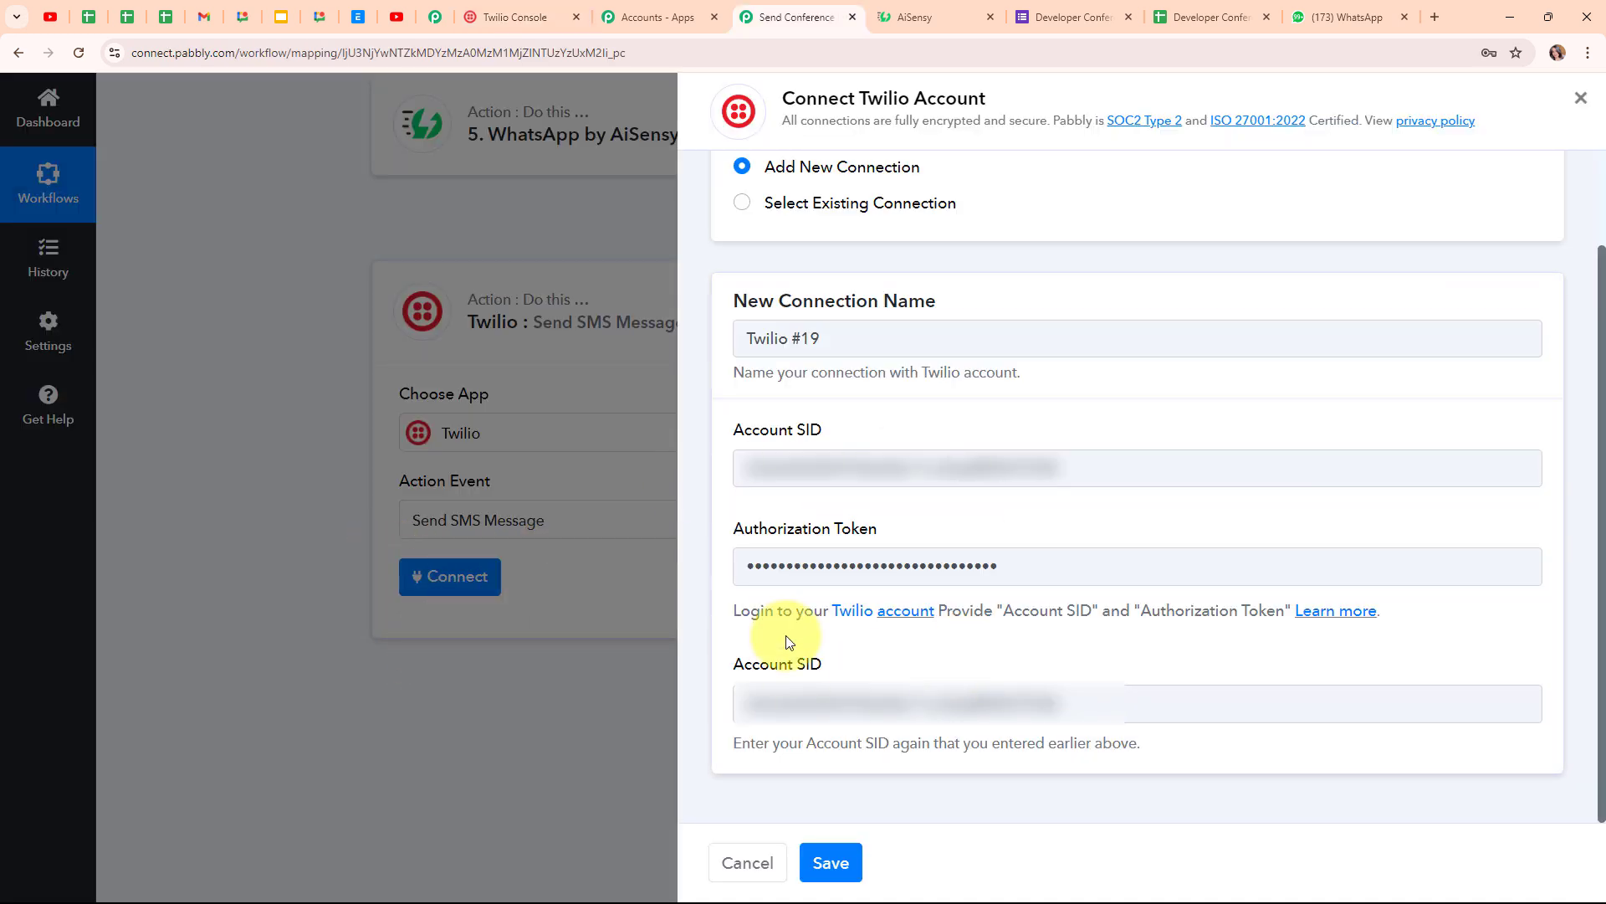
- Save the connection and enter SMS body "Reminder: Developer Conference is happening tomorrow at 10 AM. Don't miss it! For more info, check your email. Regards, ABC Organization"
{"action": "left_click", "coordinate": [819, 873]}
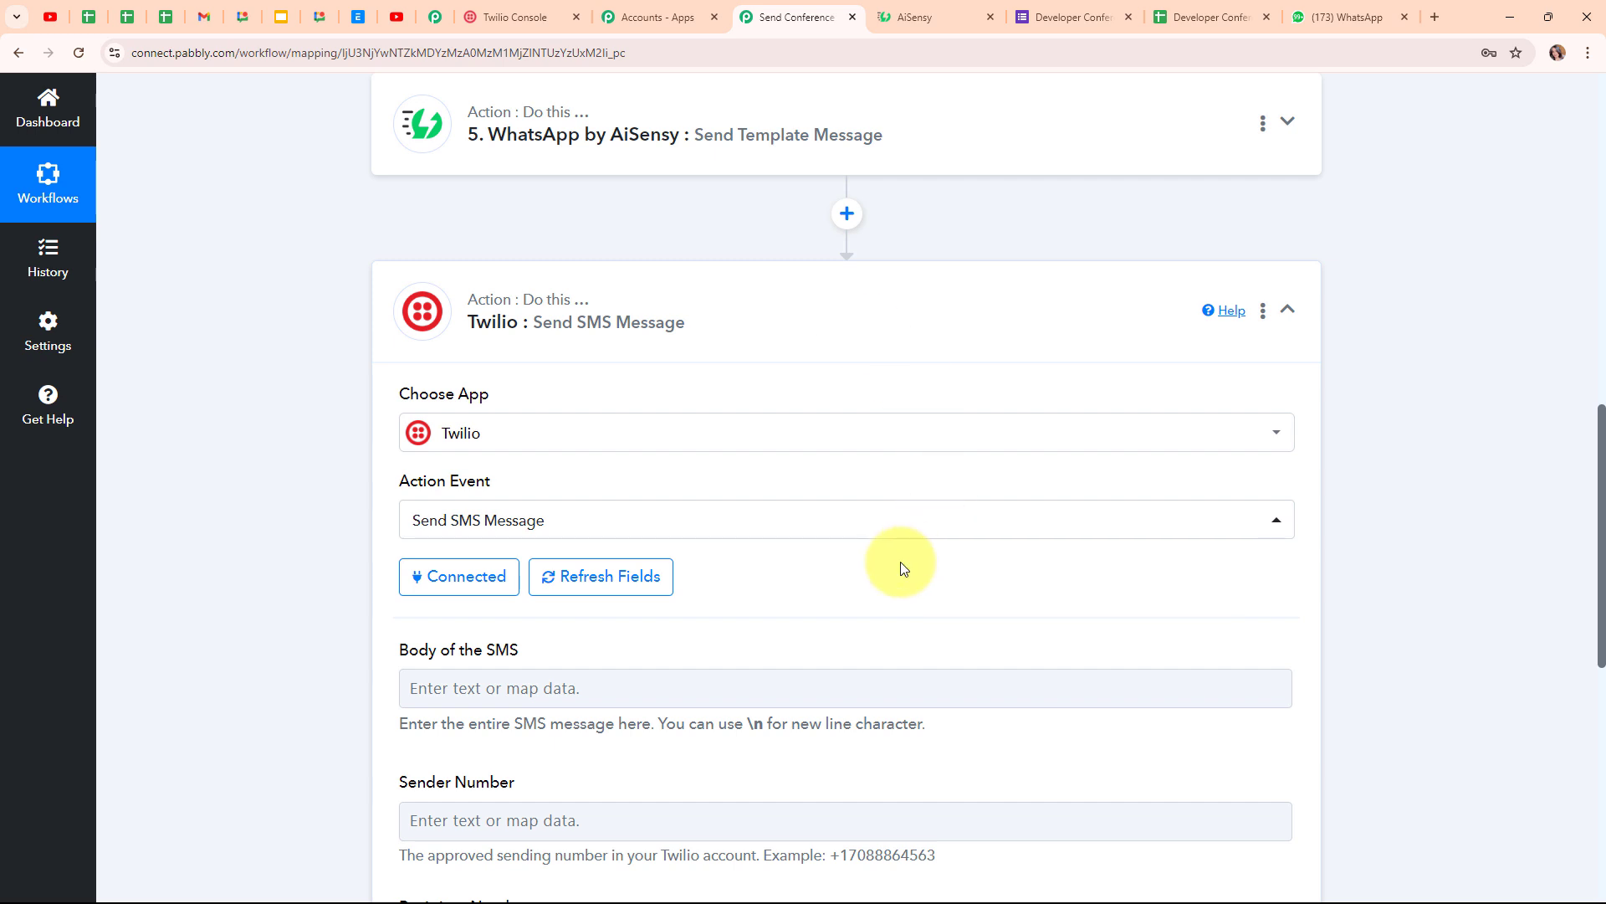
{"action": "scroll", "coordinate": [901, 569], "scroll_direction": "down", "scroll_amount": 5}
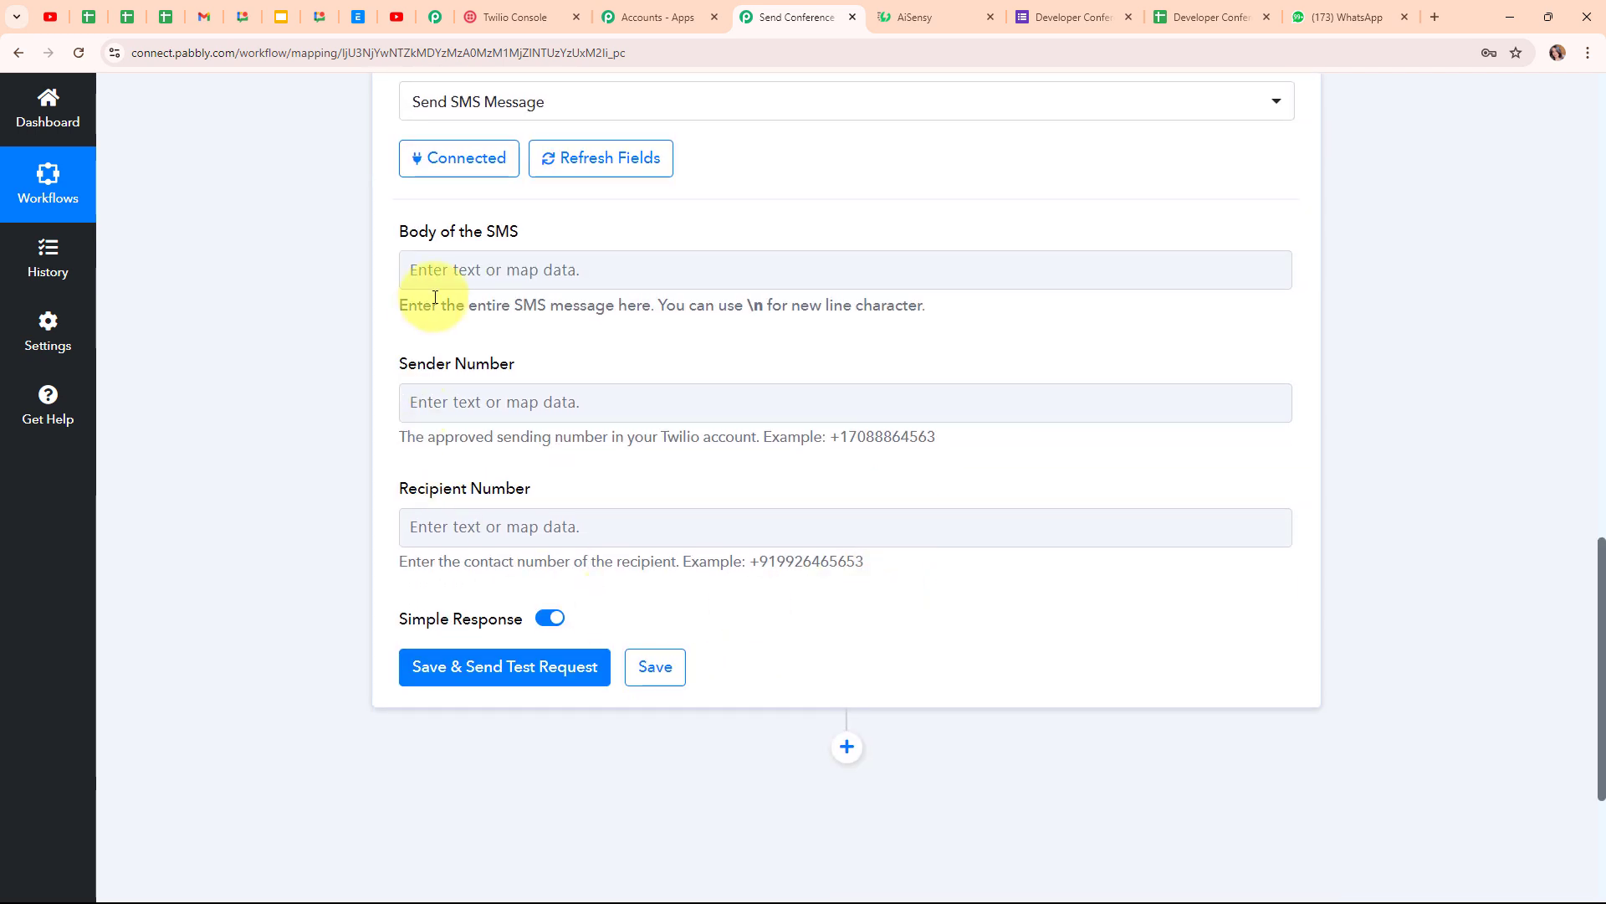
{"action": "left_click_drag", "start_coordinate": [400, 229], "coordinate": [597, 238]}
{"action": "left_click", "coordinate": [645, 234]}
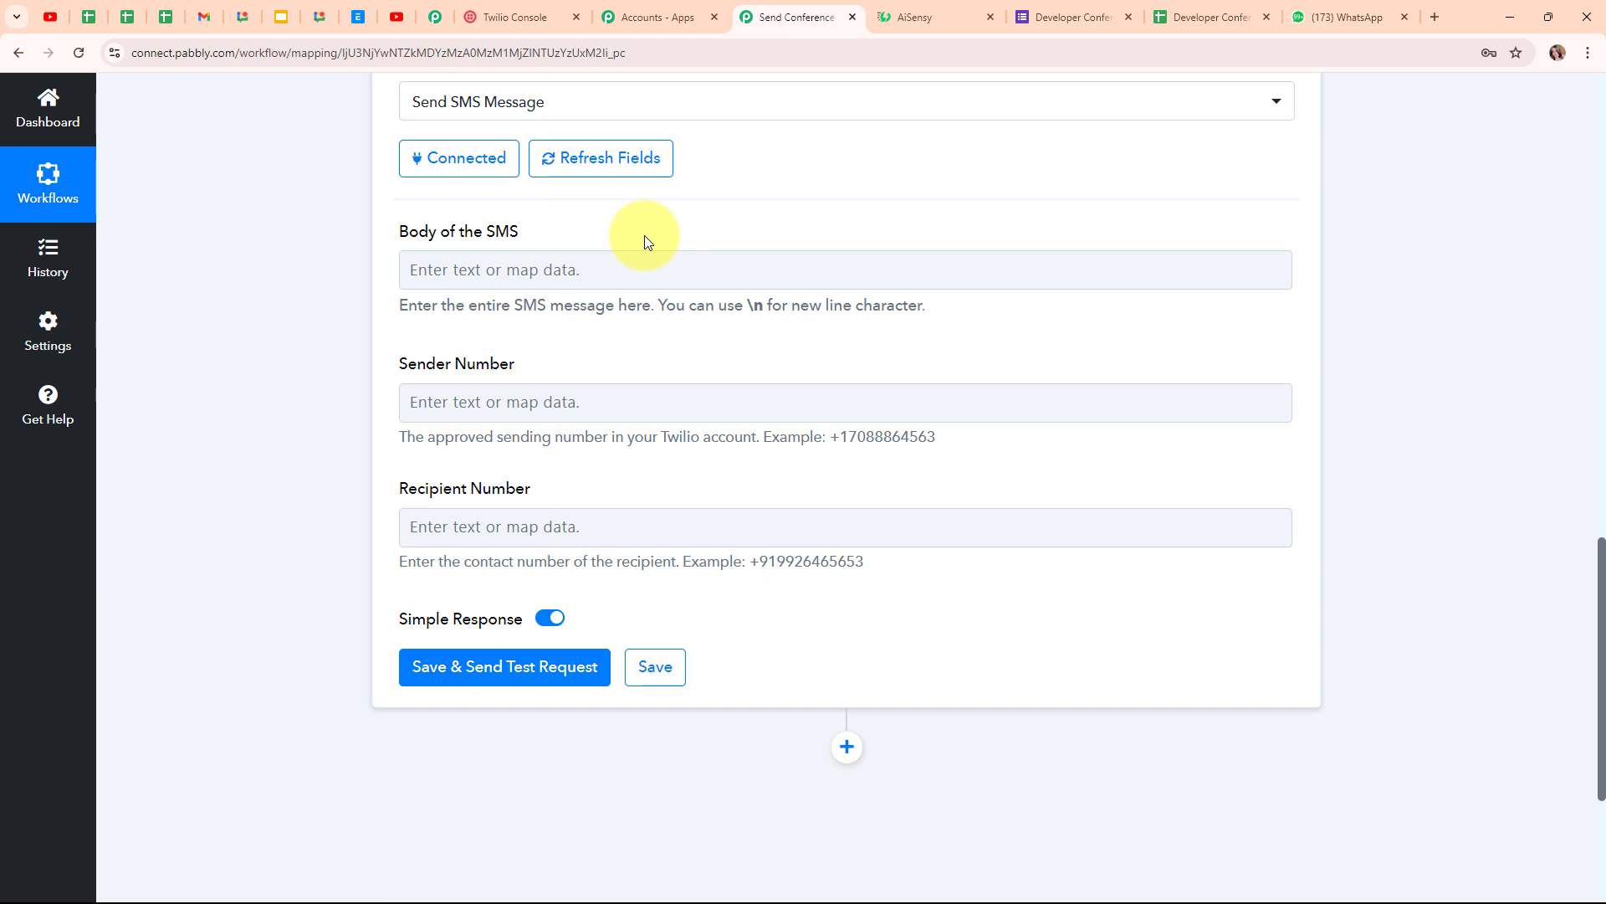
{"action": "left_click", "coordinate": [562, 268]}
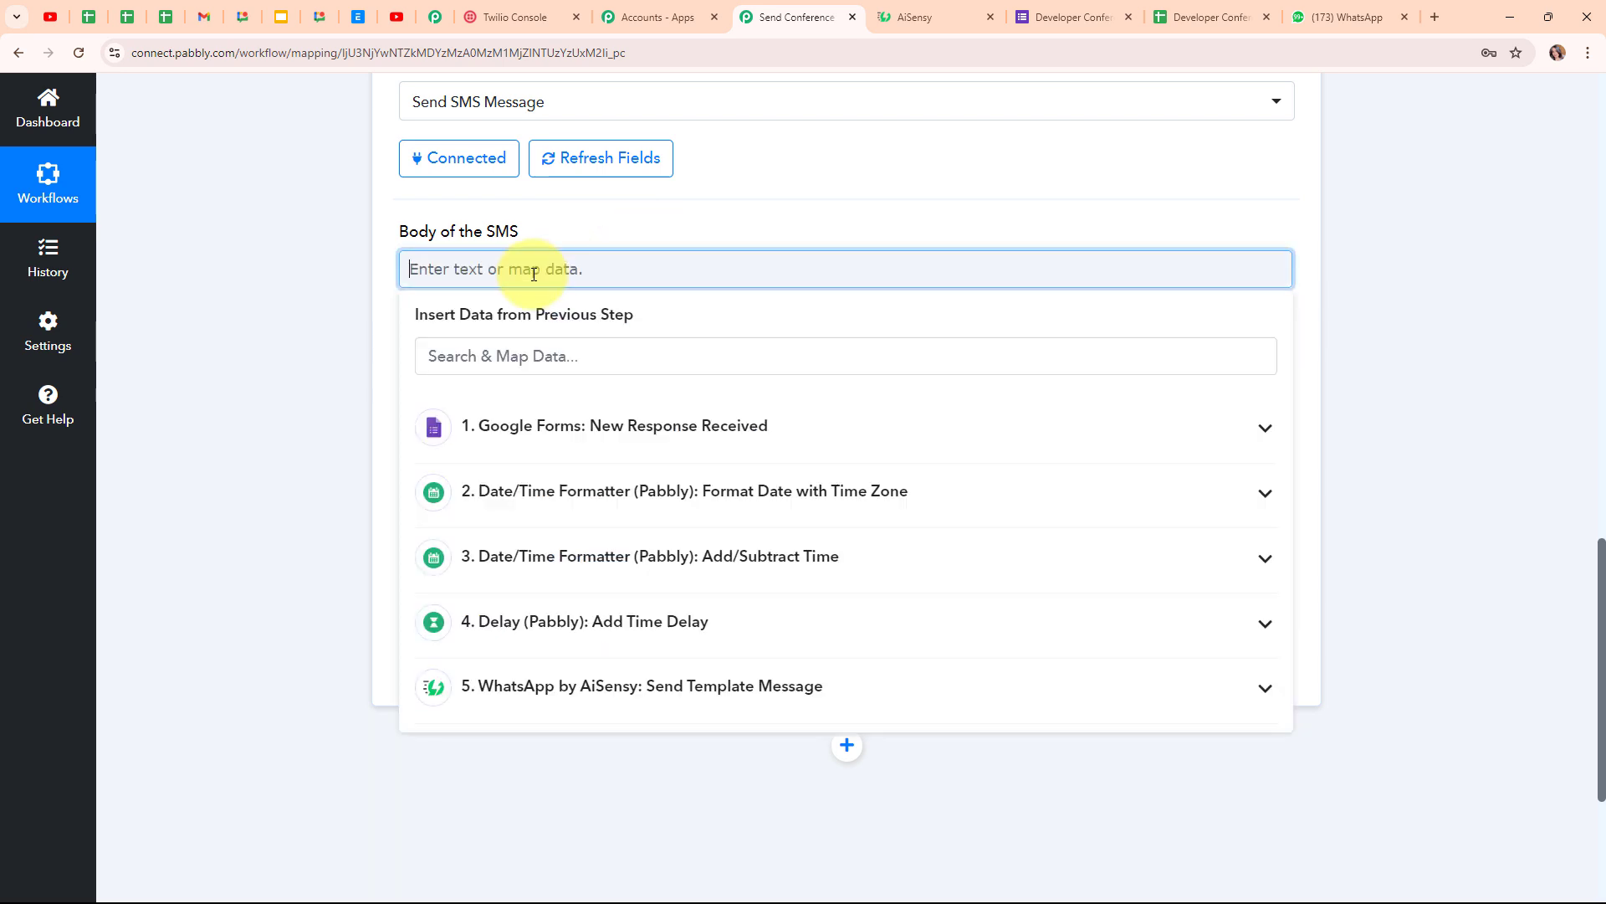
{"action": "type", "text": "Reminder: Developer Conference is happening tomorrow at 10 AM. Don't miss it! For more info, check your email.  Regards, ABC Organization"}
{"action": "left_click", "coordinate": [370, 257]}
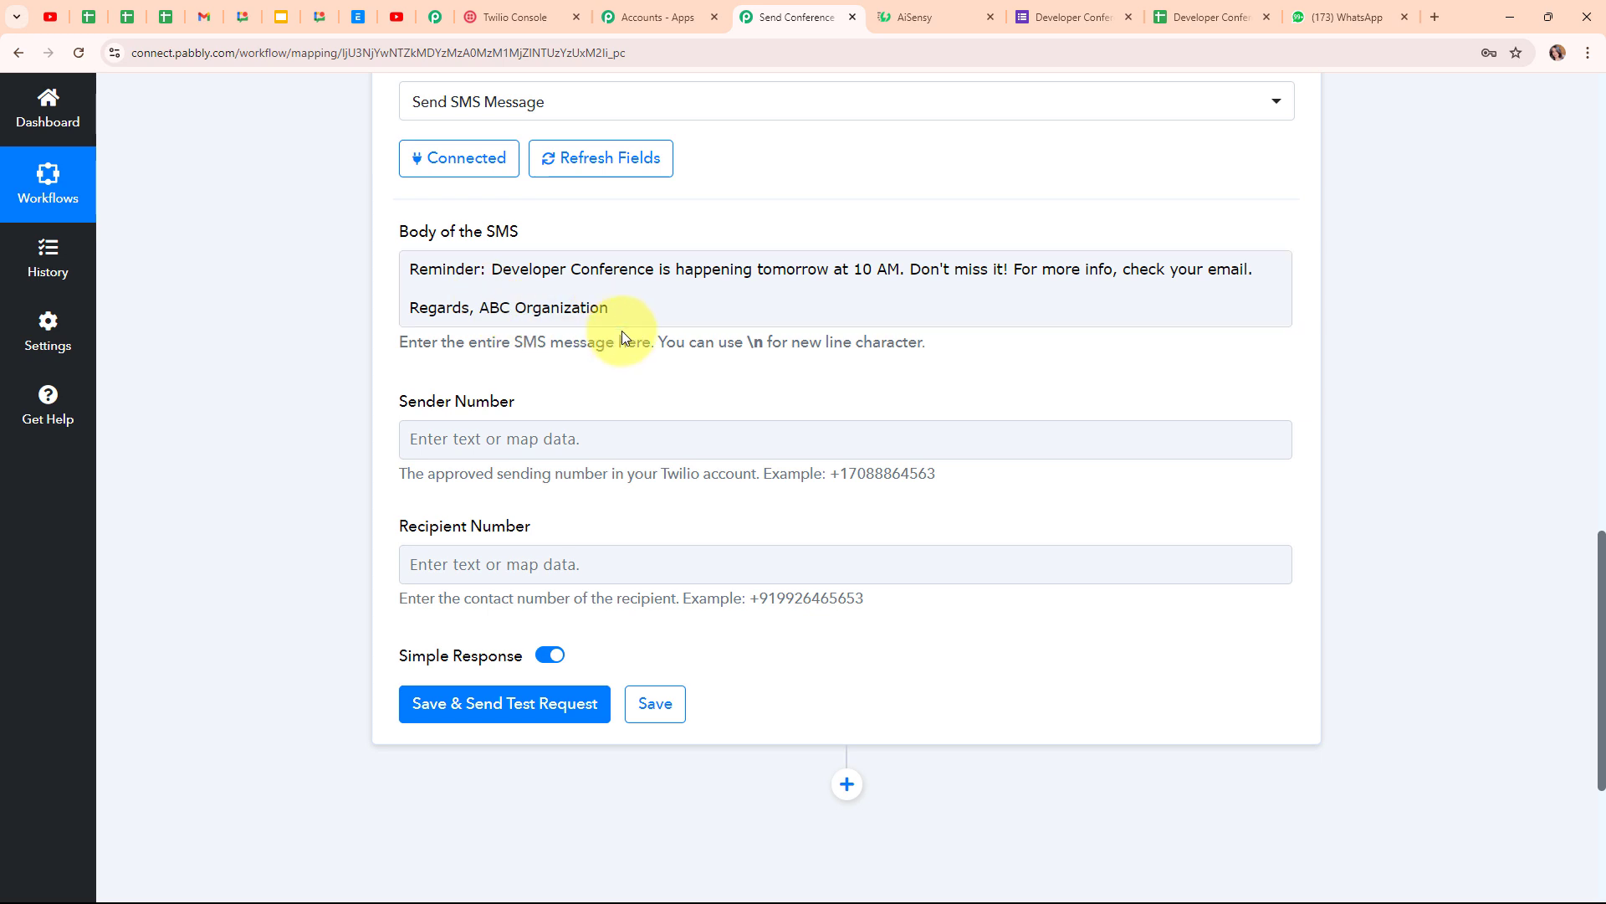
- Copy the Twilio phone number from the Twilio console's account info into the SMS action's Sender Number field
{"action": "scroll", "coordinate": [621, 330], "scroll_direction": "down", "scroll_amount": 1}
{"action": "left_click_drag", "start_coordinate": [513, 322], "coordinate": [376, 324]}
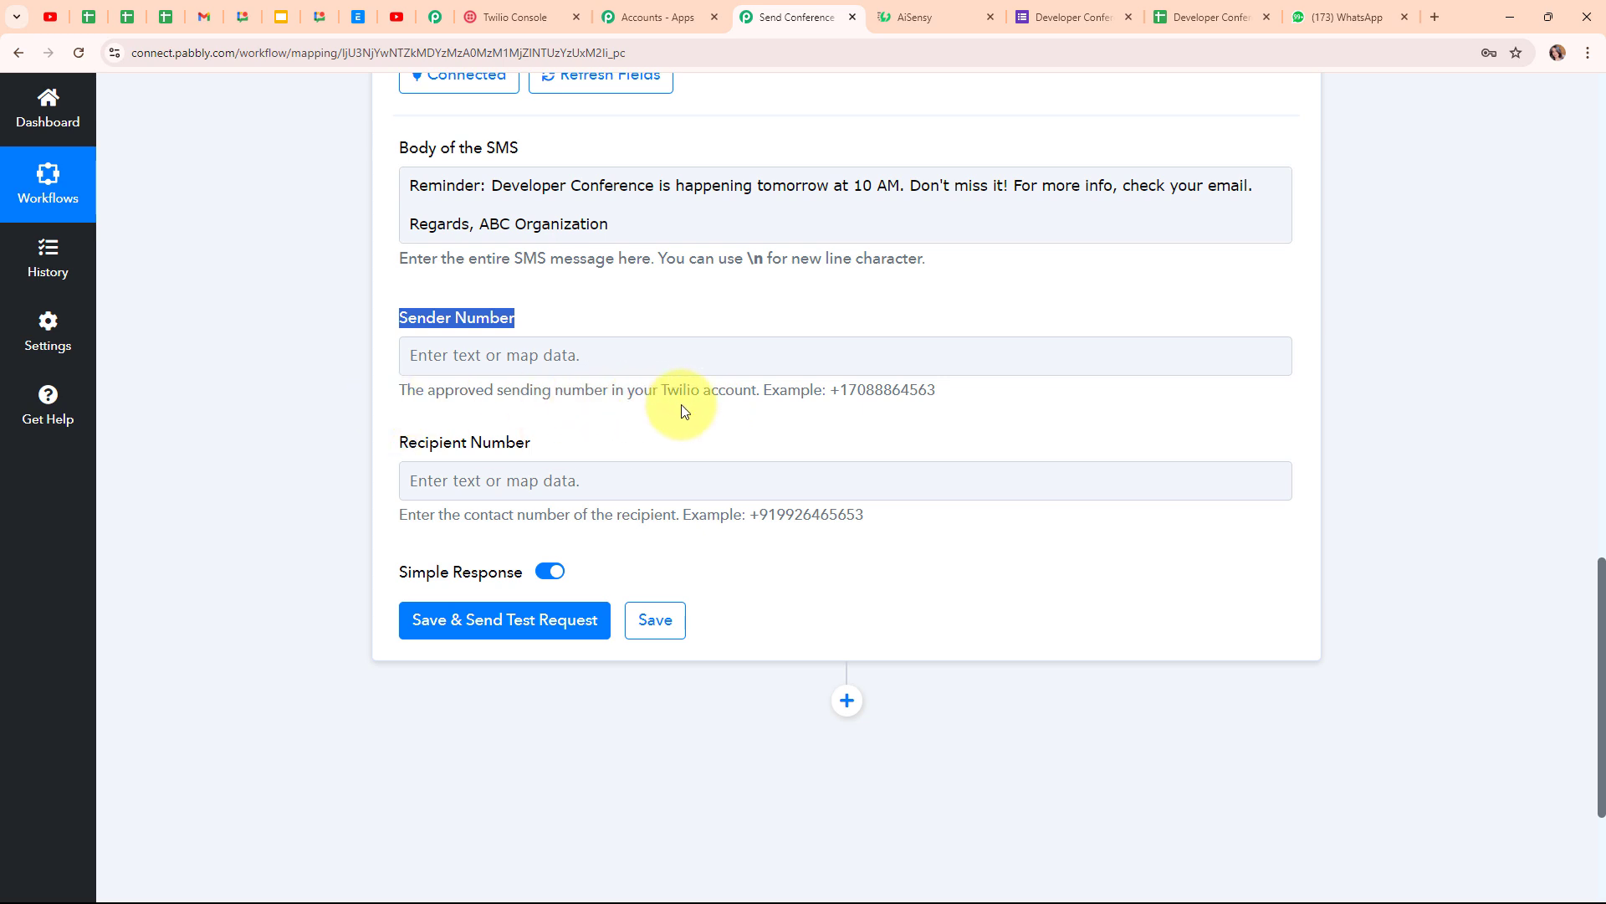
{"action": "left_click_drag", "start_coordinate": [831, 392], "coordinate": [978, 412]}
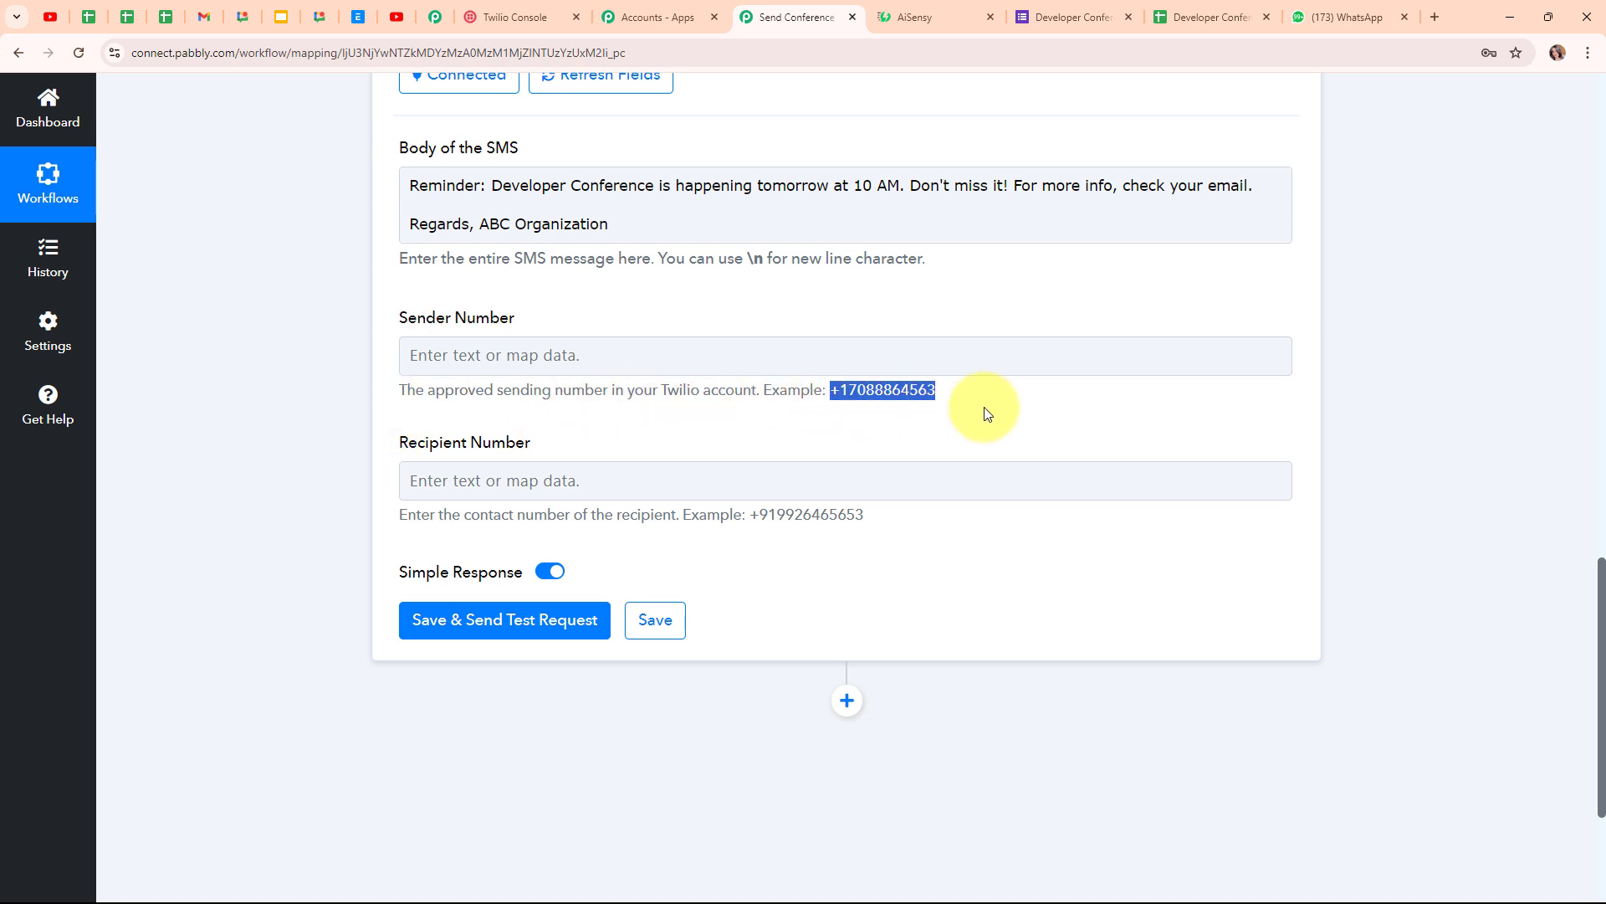
{"action": "left_click", "coordinate": [385, 385]}
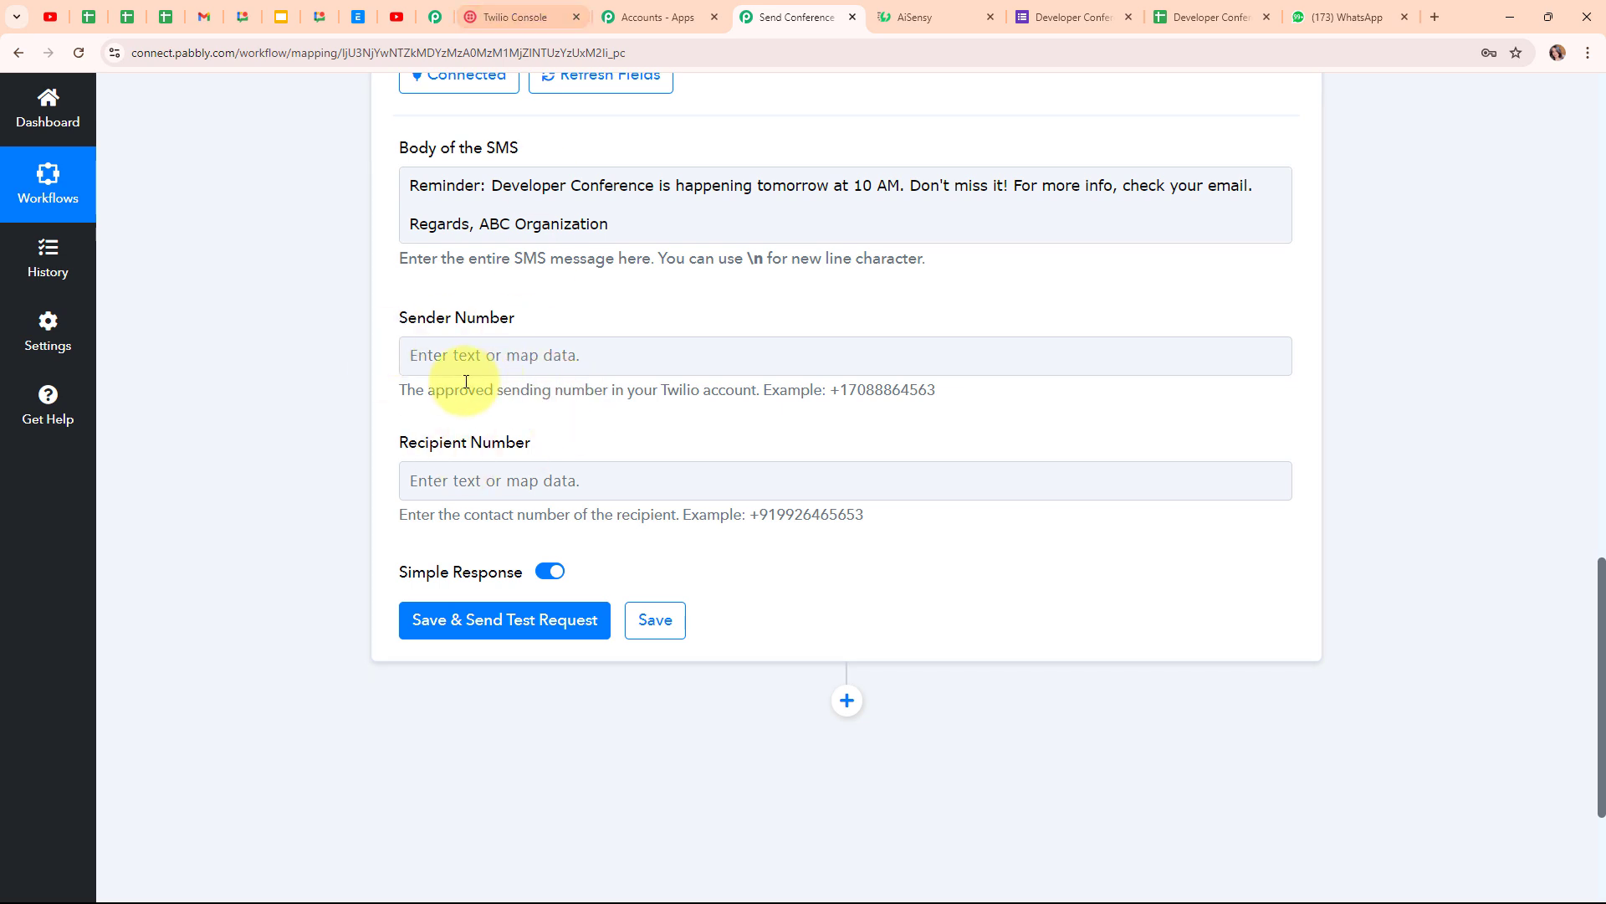
{"action": "left_click", "coordinate": [512, 17]}
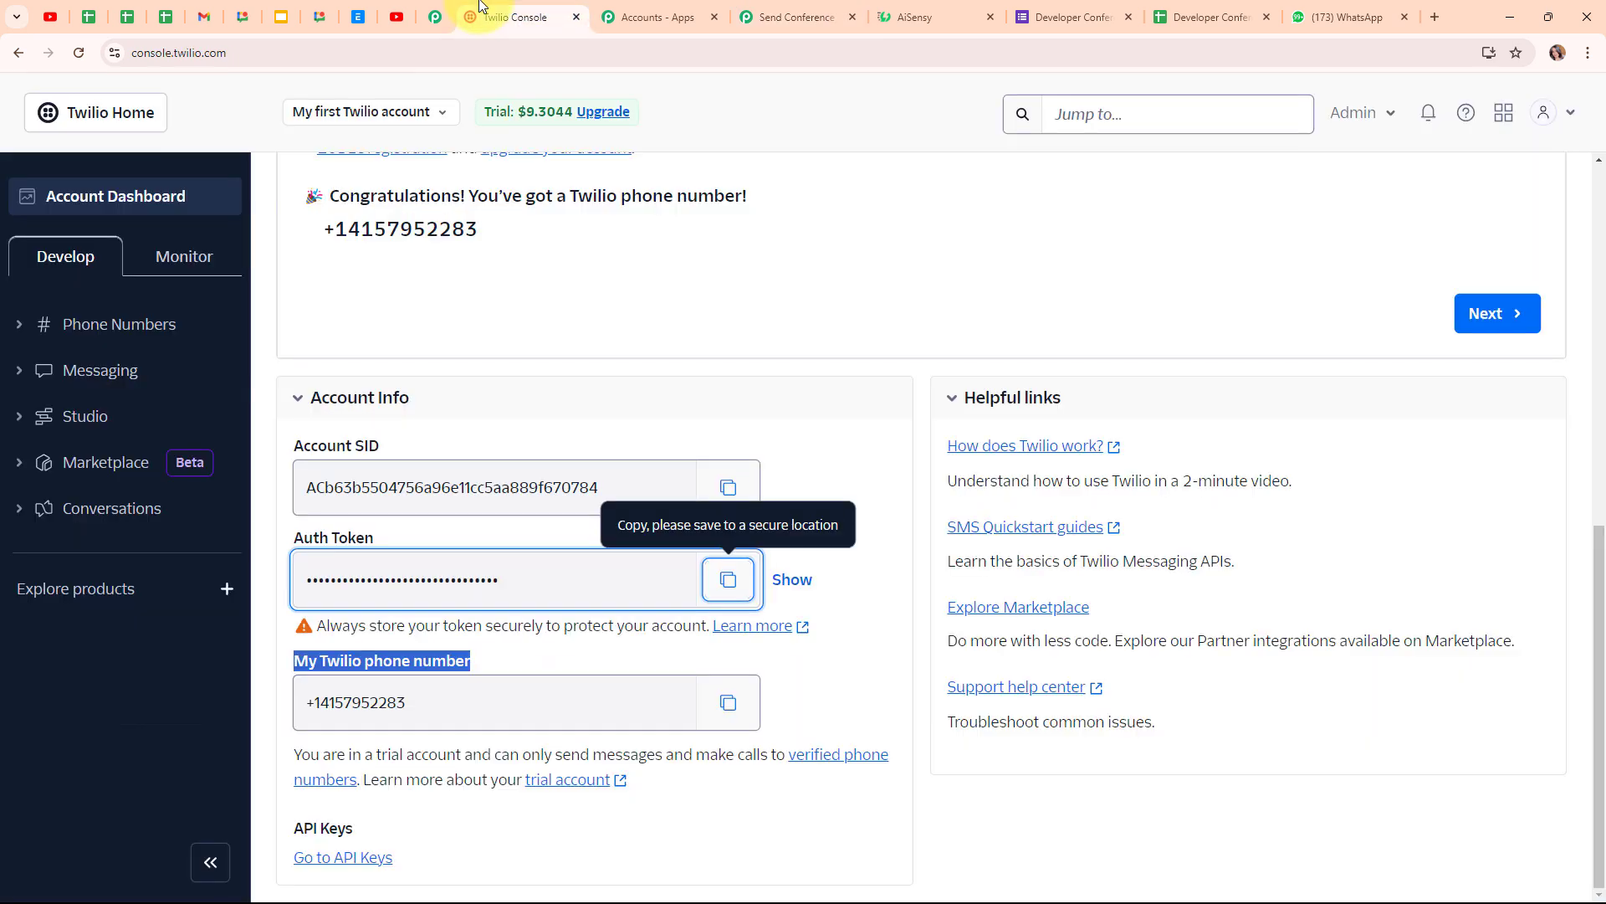
{"action": "left_click", "coordinate": [727, 702]}
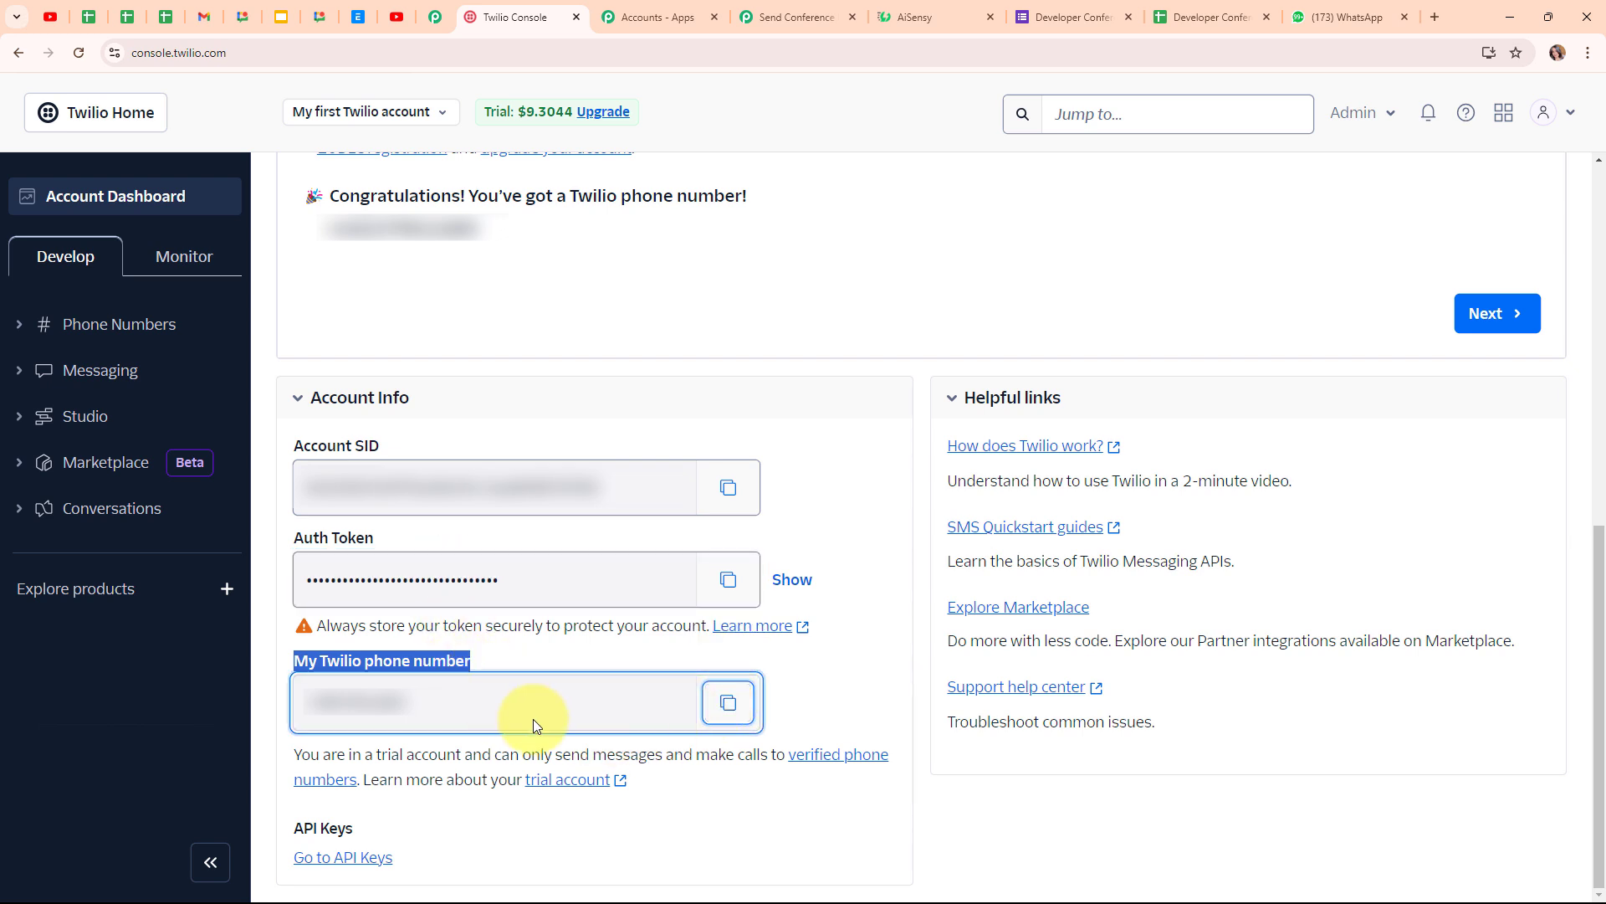
{"action": "left_click", "coordinate": [799, 17]}
{"action": "left_click", "coordinate": [405, 352]}
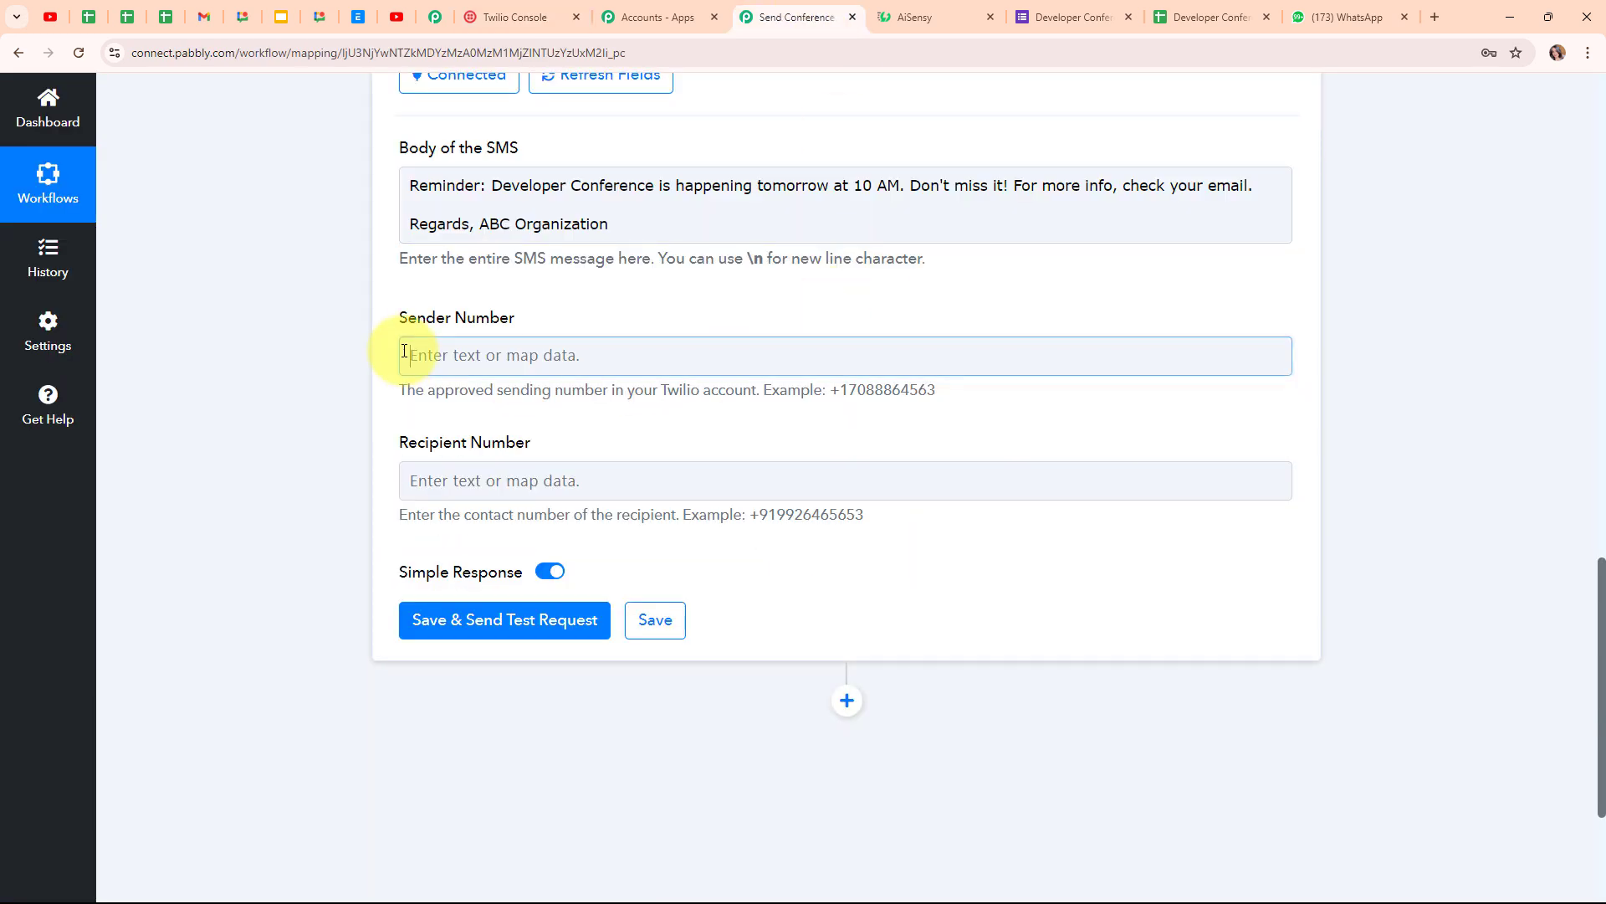
{"action": "key", "text": "ctrl+v"}
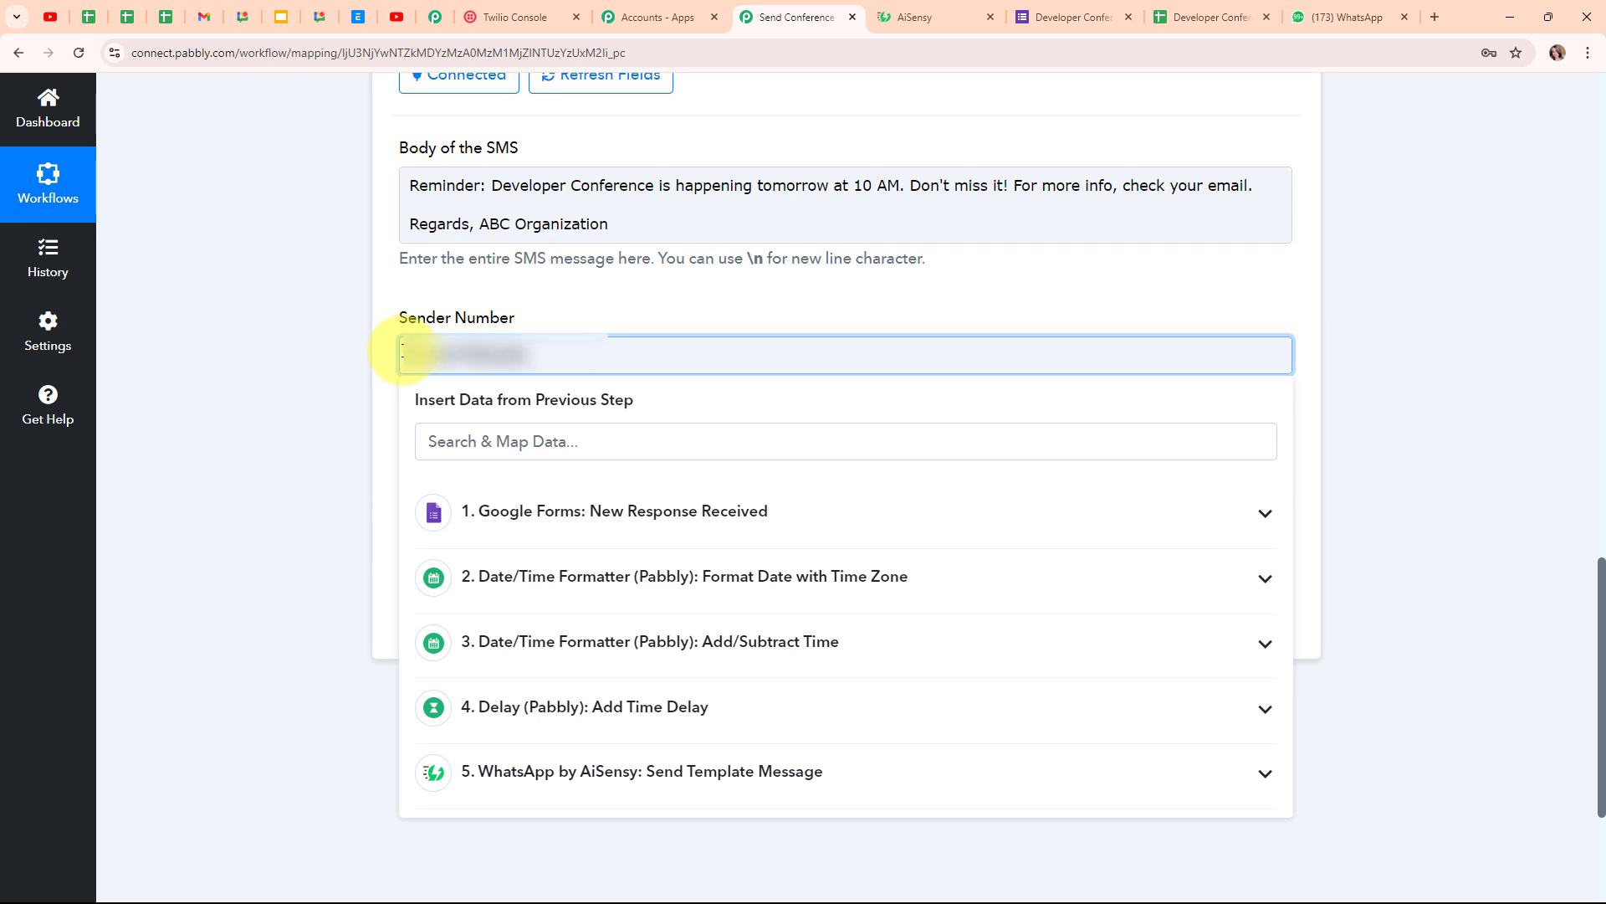
{"action": "left_click", "coordinate": [383, 334]}
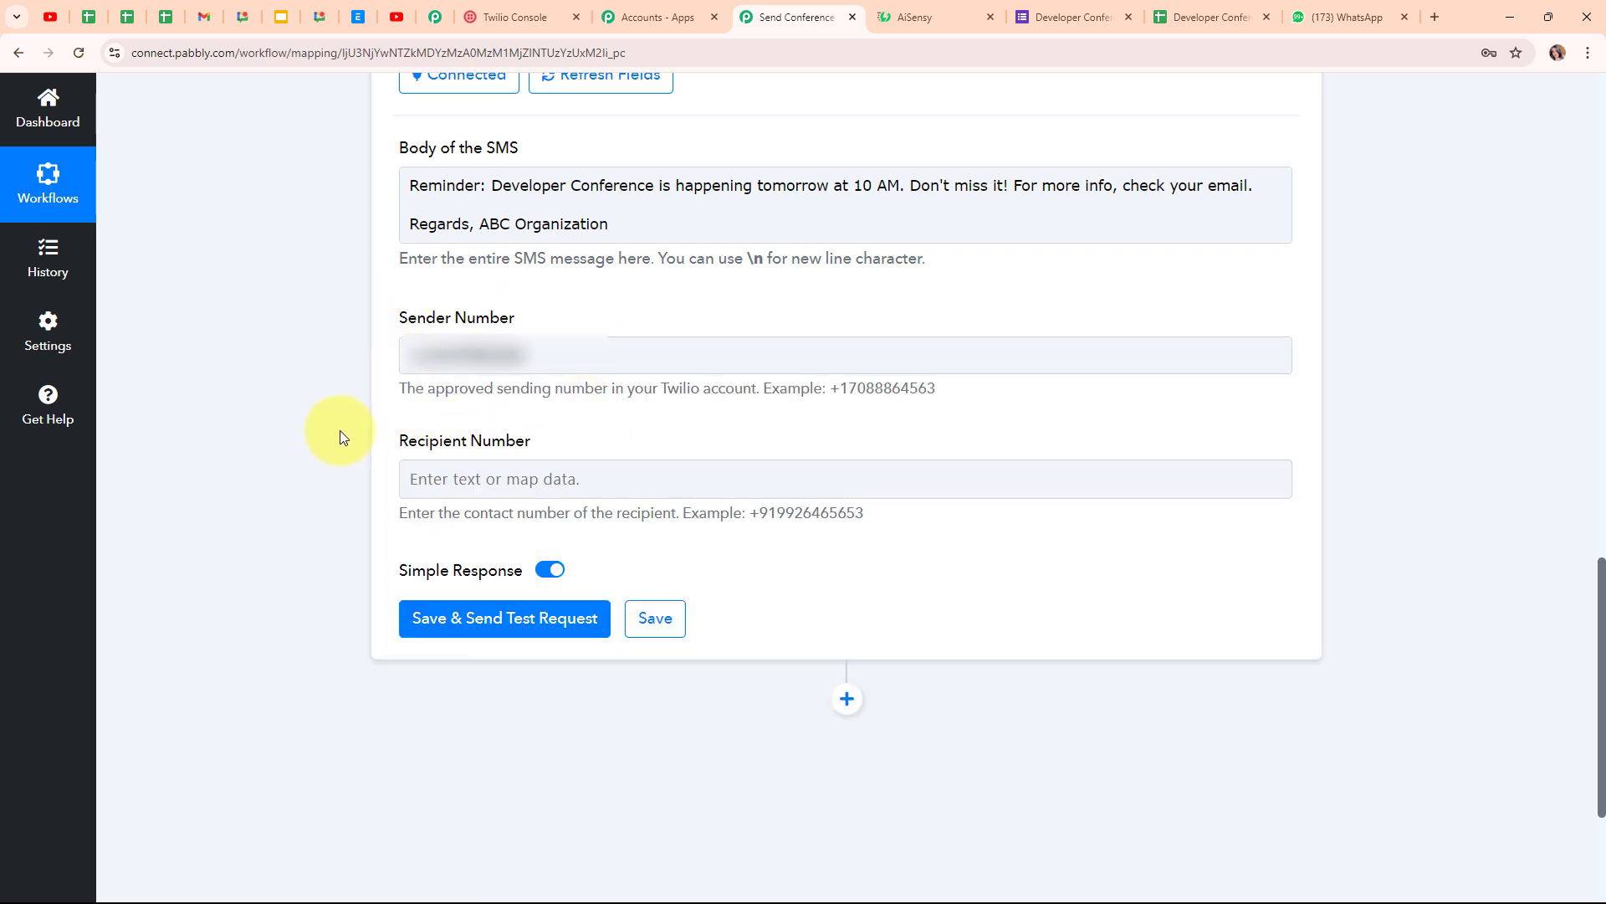
- Map the SMS action's Recipient Number to the Phone Number value from the Google Forms: New Response Received step
{"action": "left_click_drag", "start_coordinate": [393, 448], "coordinate": [600, 450]}
{"action": "left_click", "coordinate": [599, 449]}
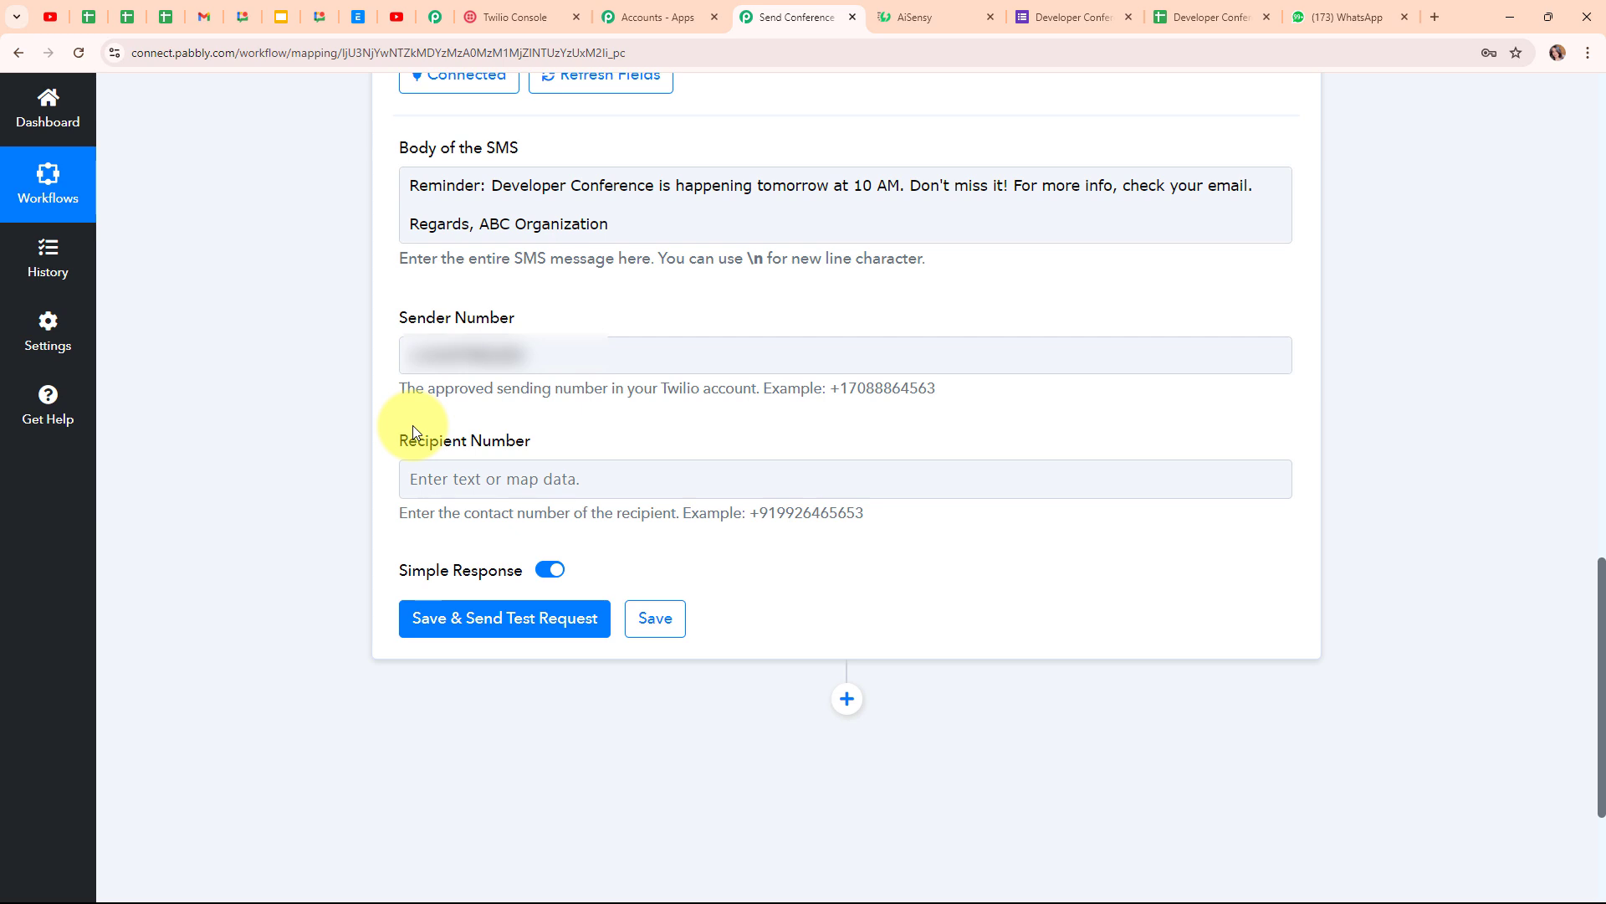
{"action": "left_click", "coordinate": [511, 479]}
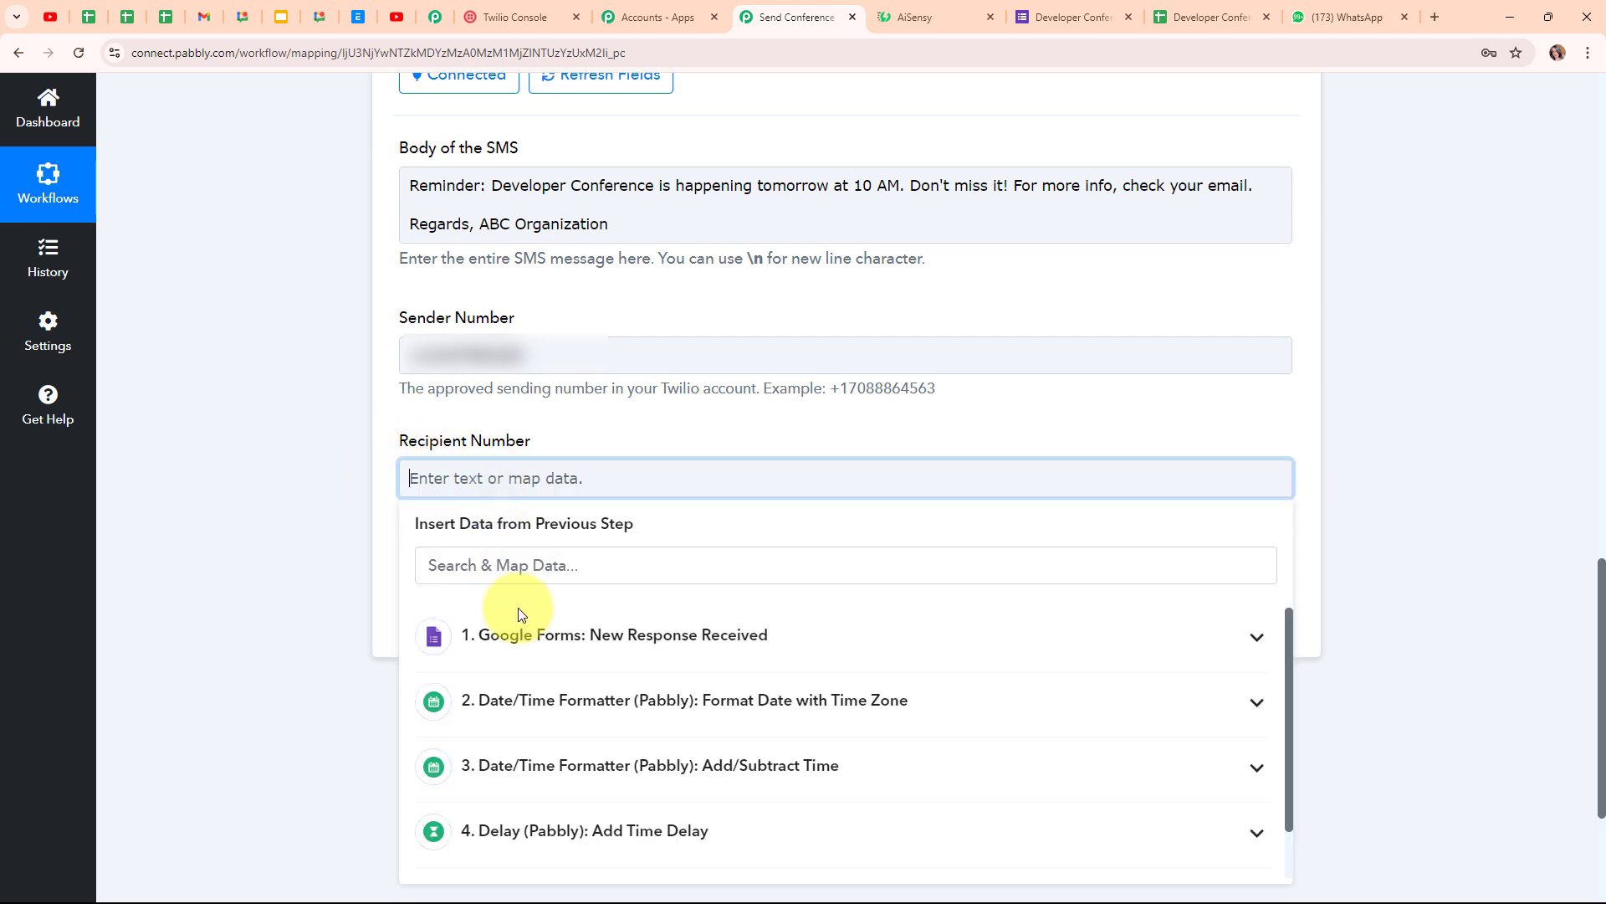
{"action": "left_click", "coordinate": [548, 636]}
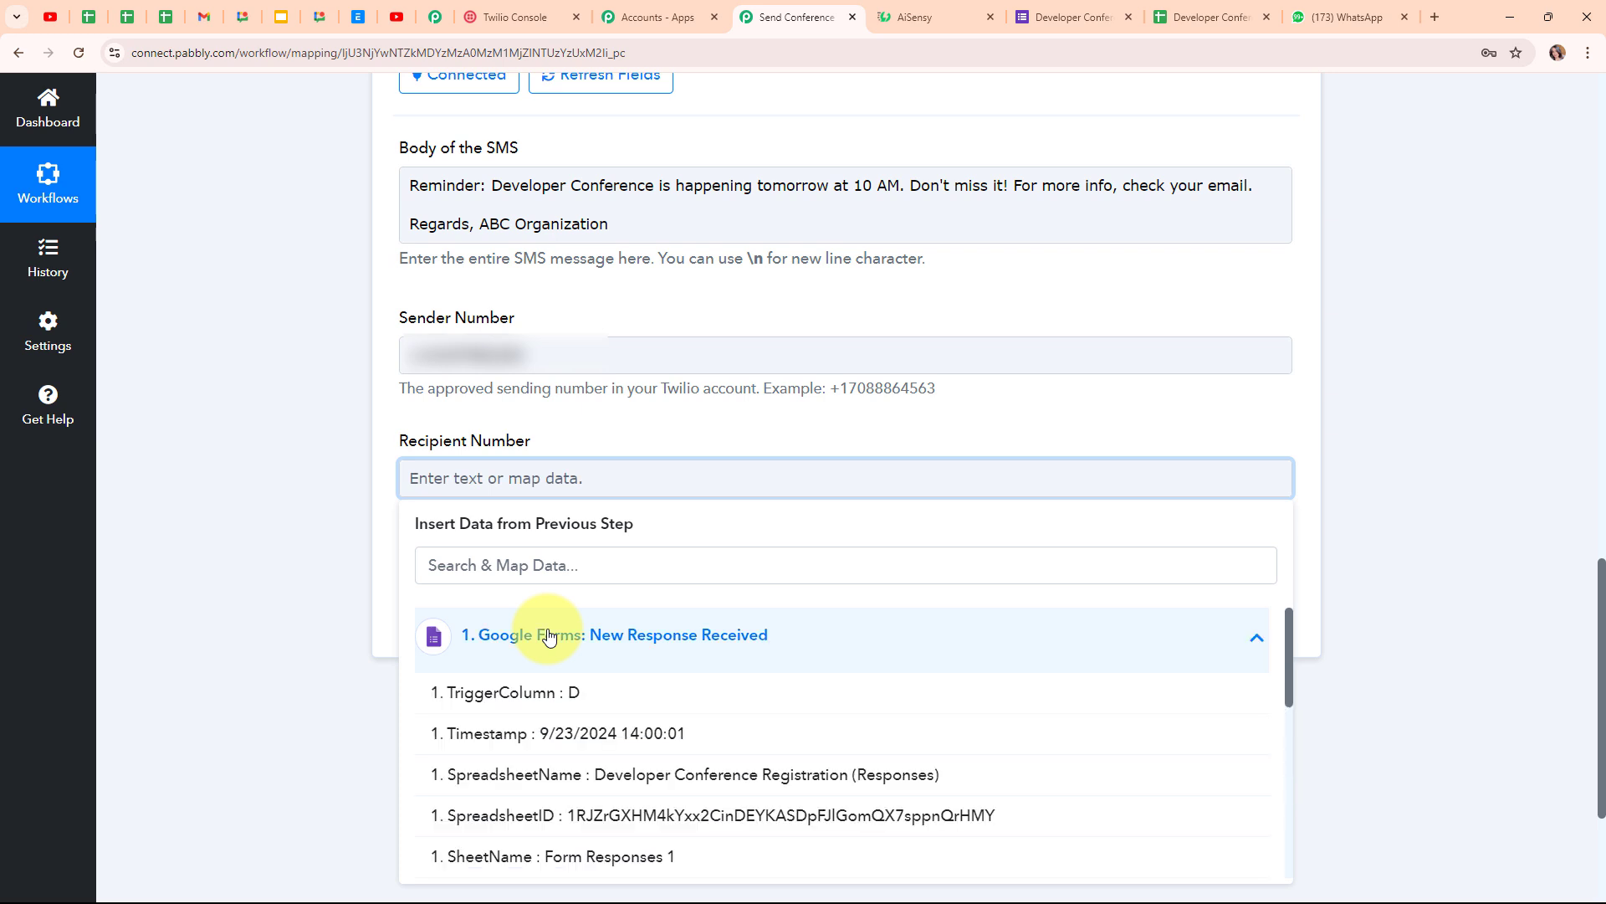
{"action": "scroll", "coordinate": [595, 780], "scroll_direction": "down", "scroll_amount": 3}
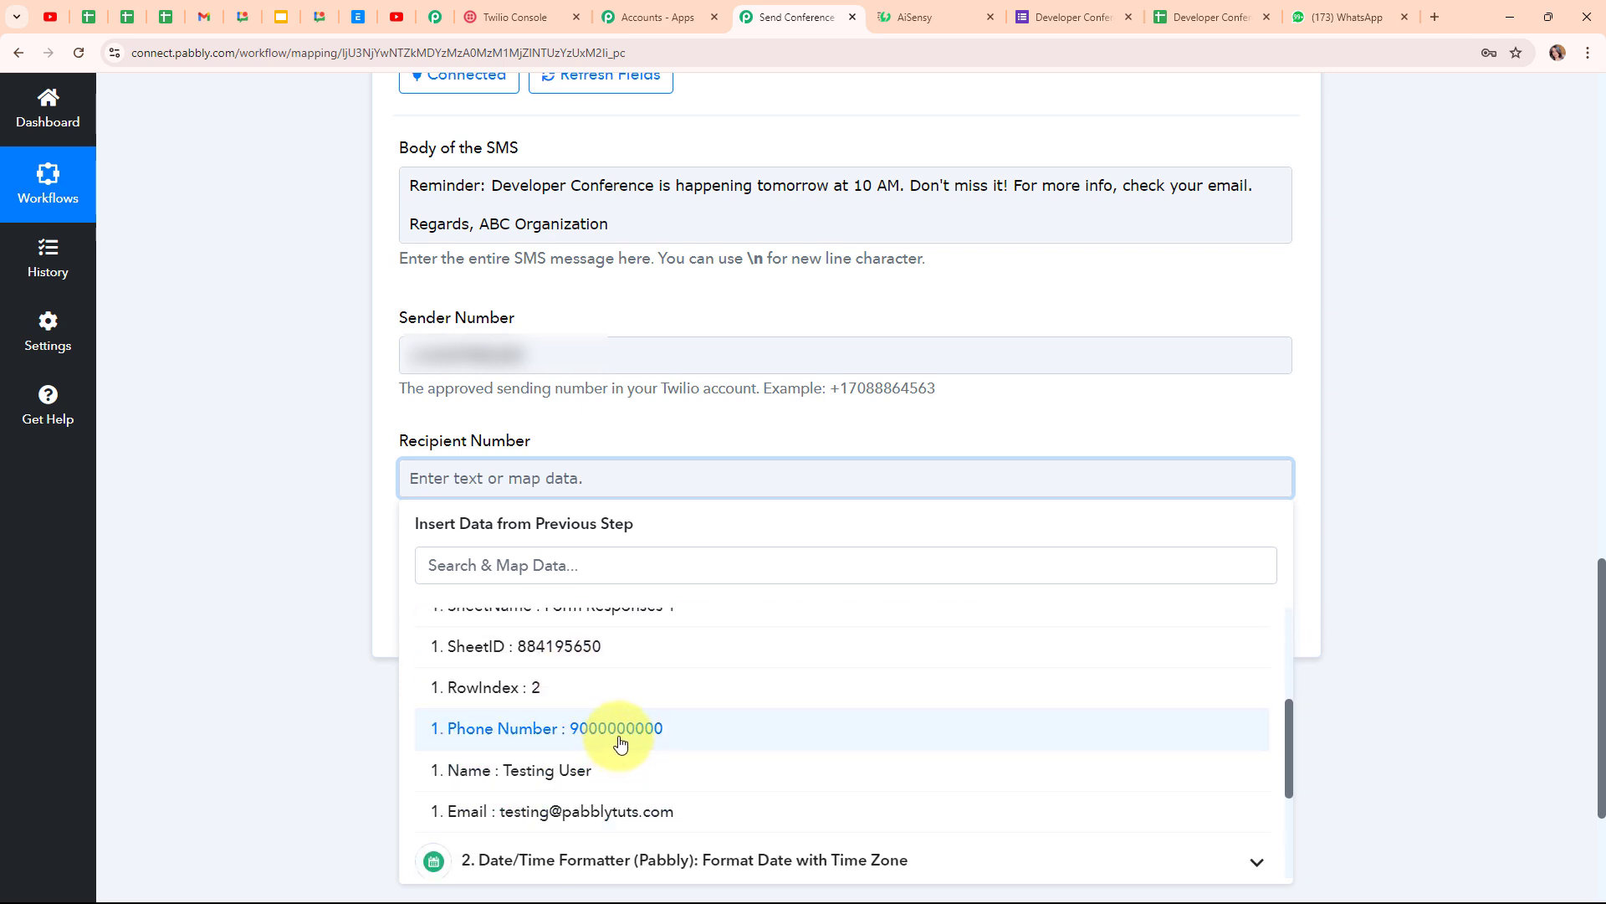
{"action": "left_click", "coordinate": [619, 742]}
{"action": "left_click", "coordinate": [253, 425]}
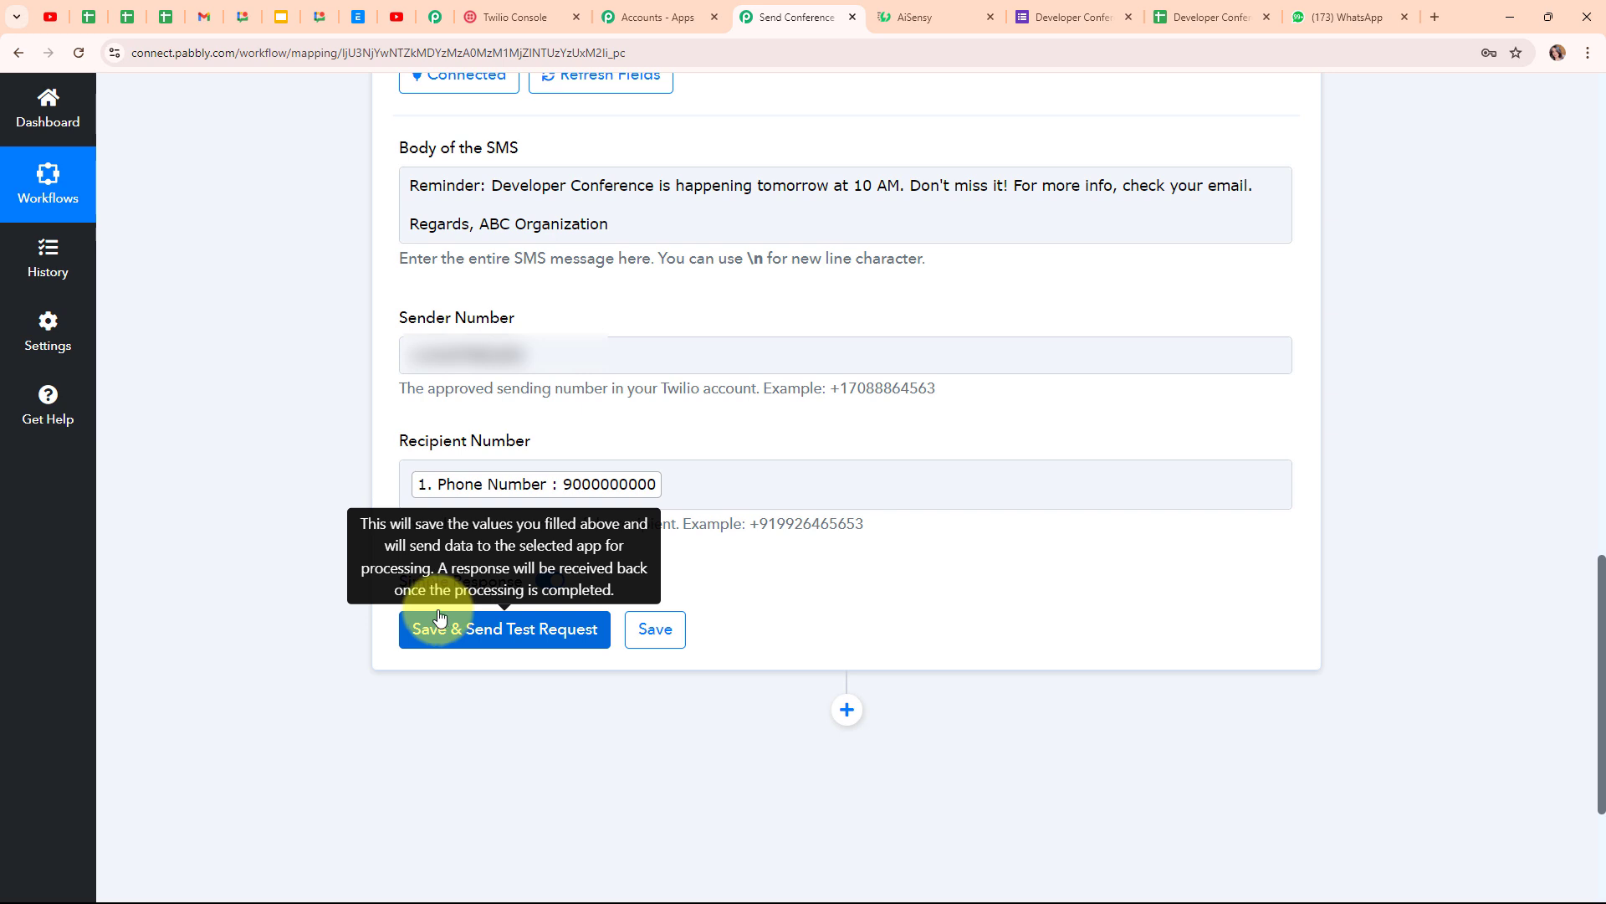
- Clear the mapped recipient number, test the Send SMS Message action and check the received SMS in the phone screenshot
{"action": "left_click", "coordinate": [836, 491]}
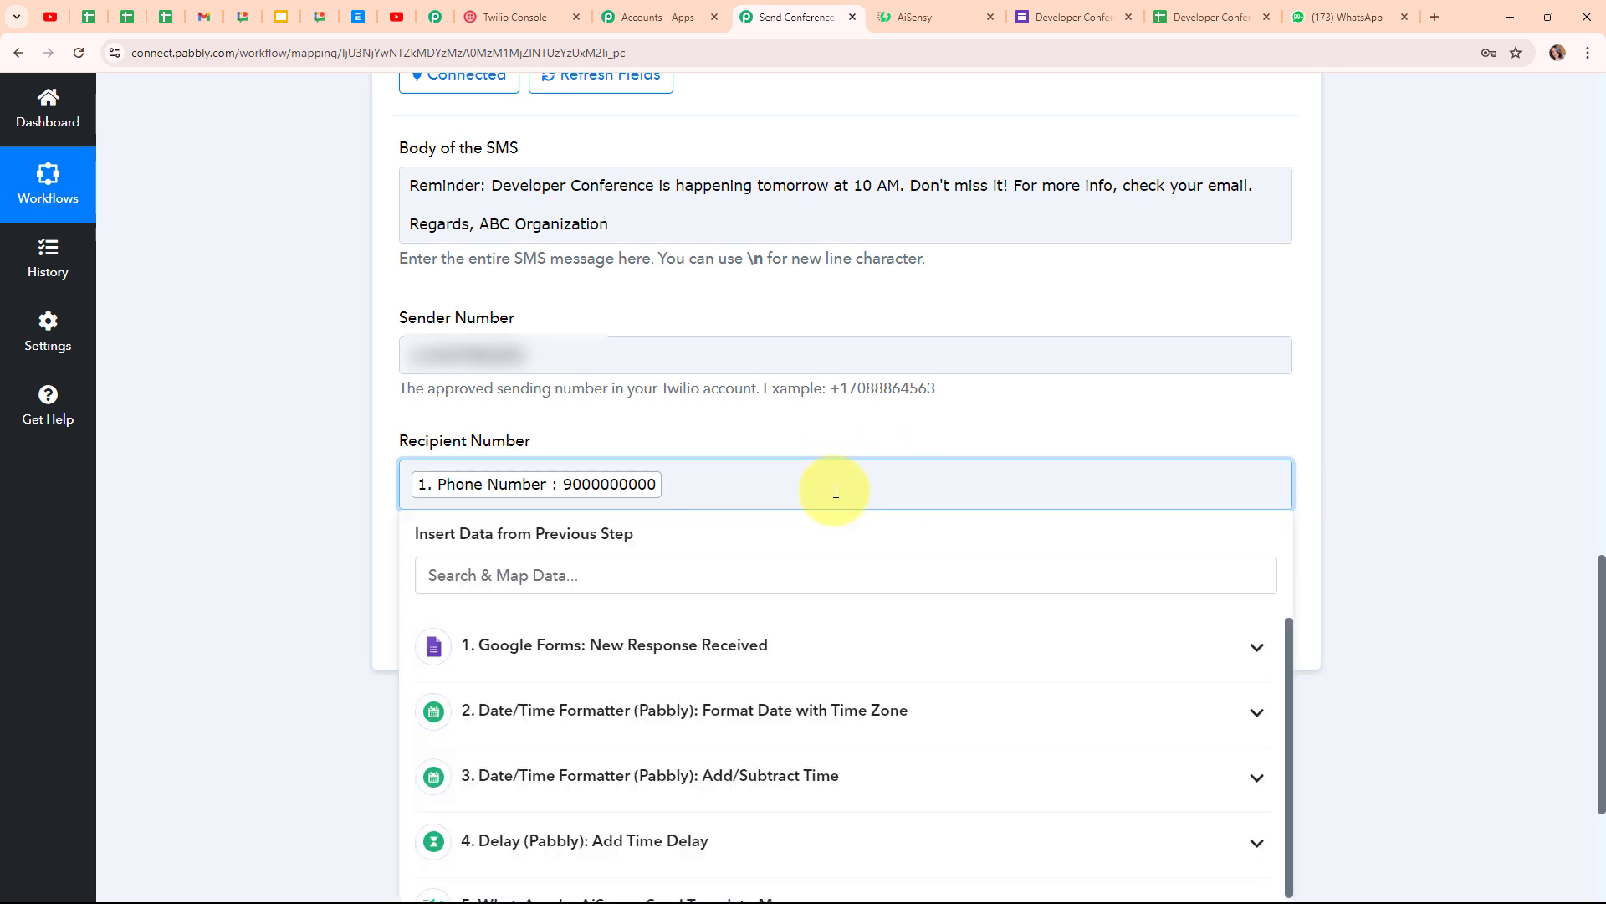
{"action": "key", "text": "BackSpace"}
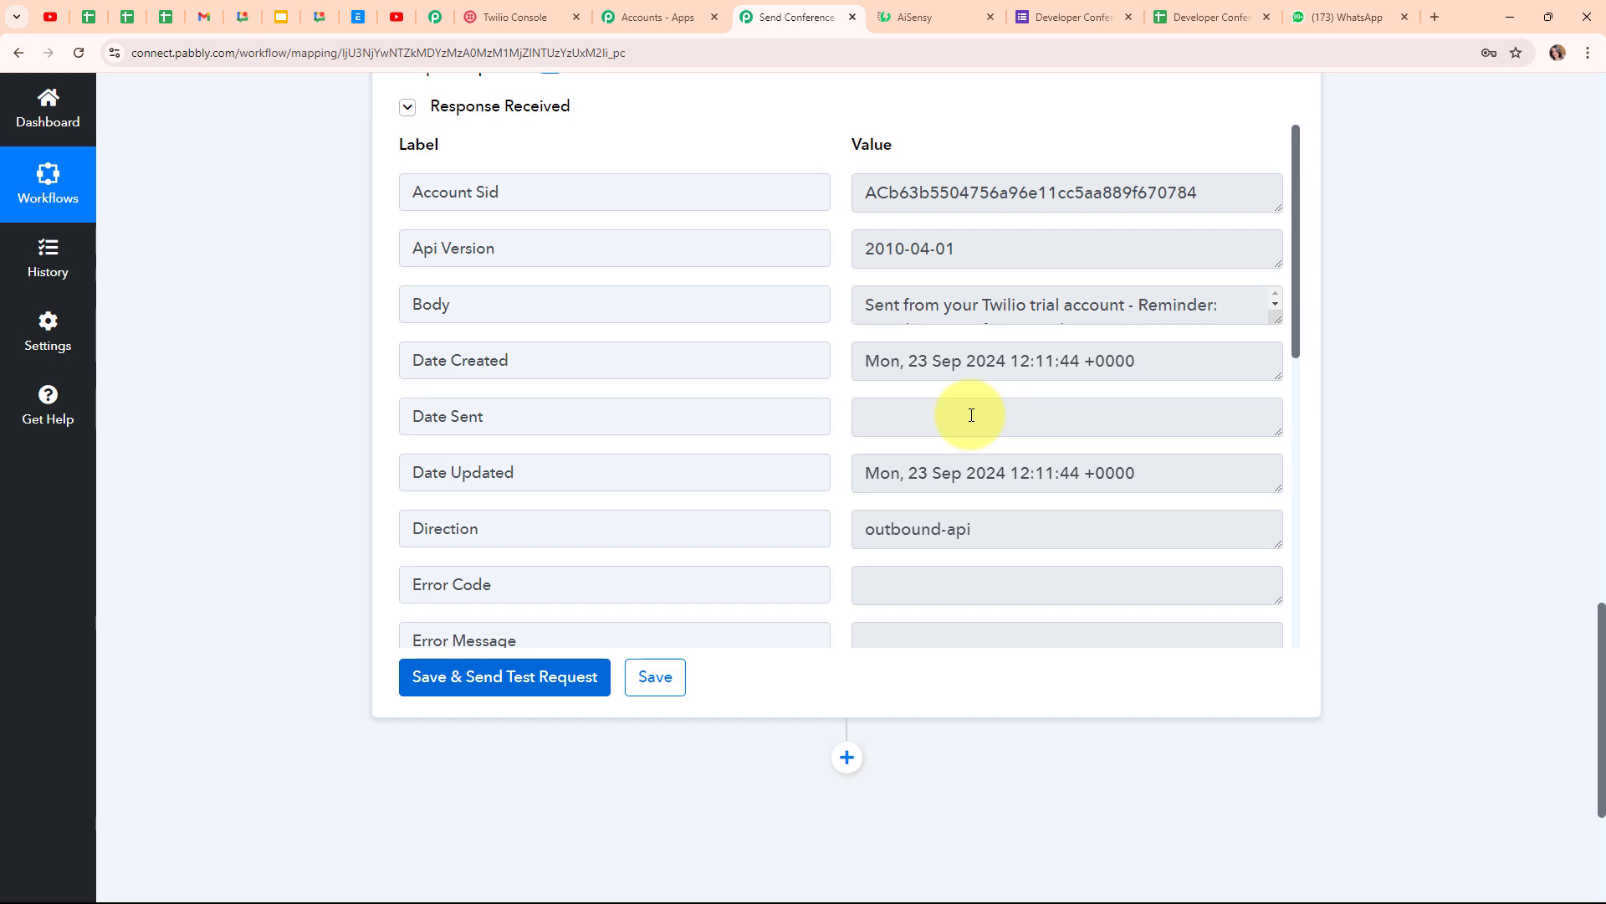
{"action": "key", "text": "alt+Tab"}
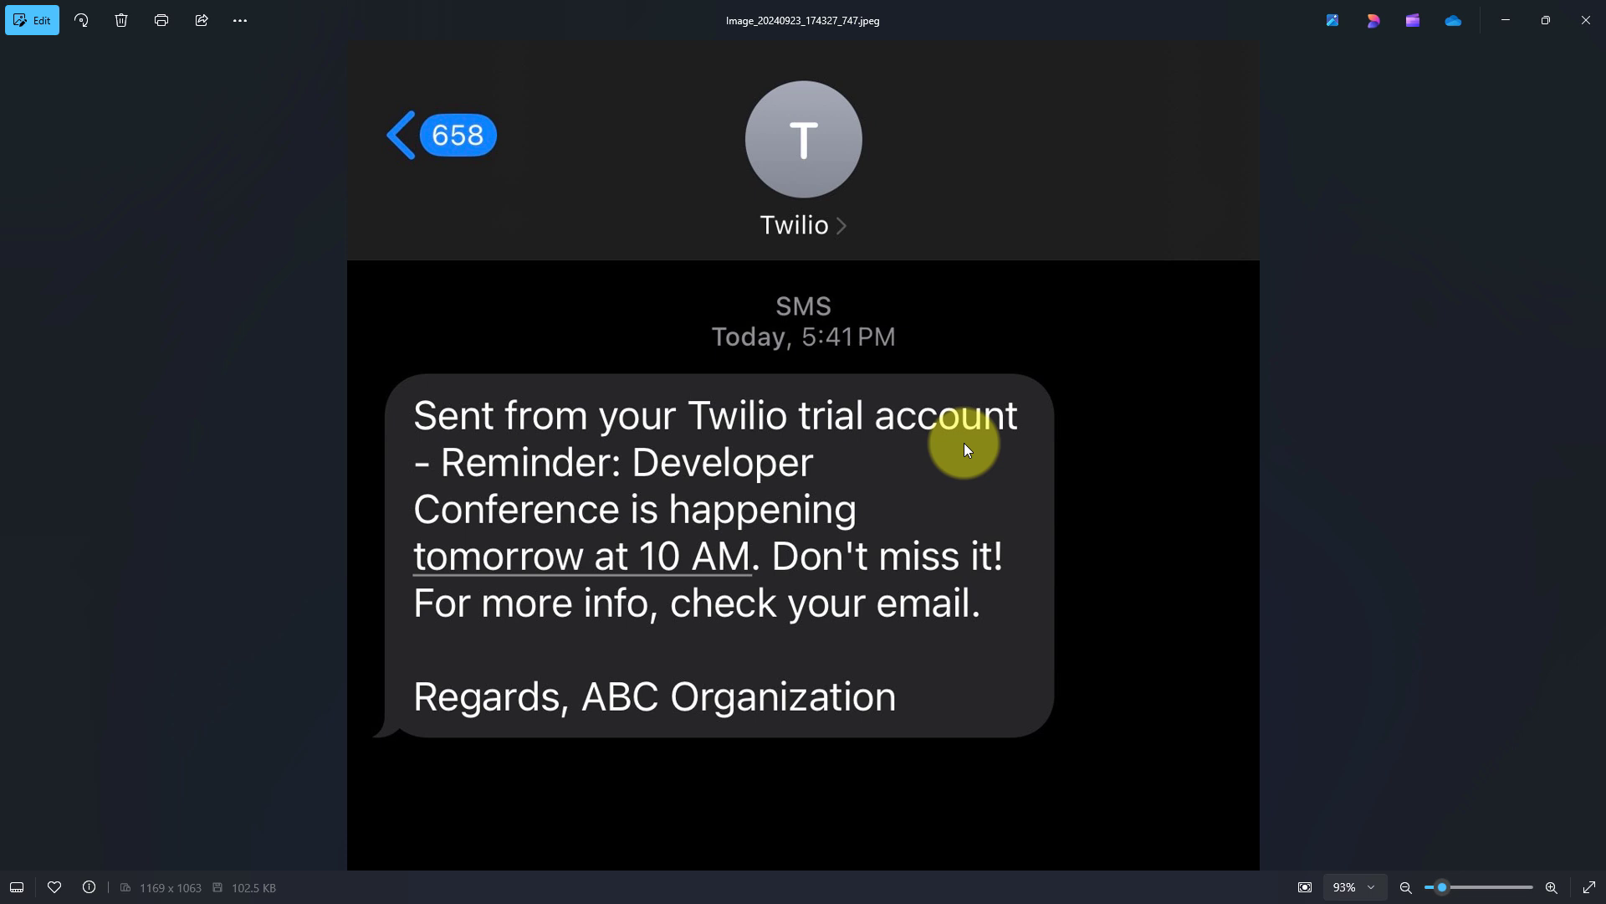
{"action": "left_click", "coordinate": [1501, 24]}
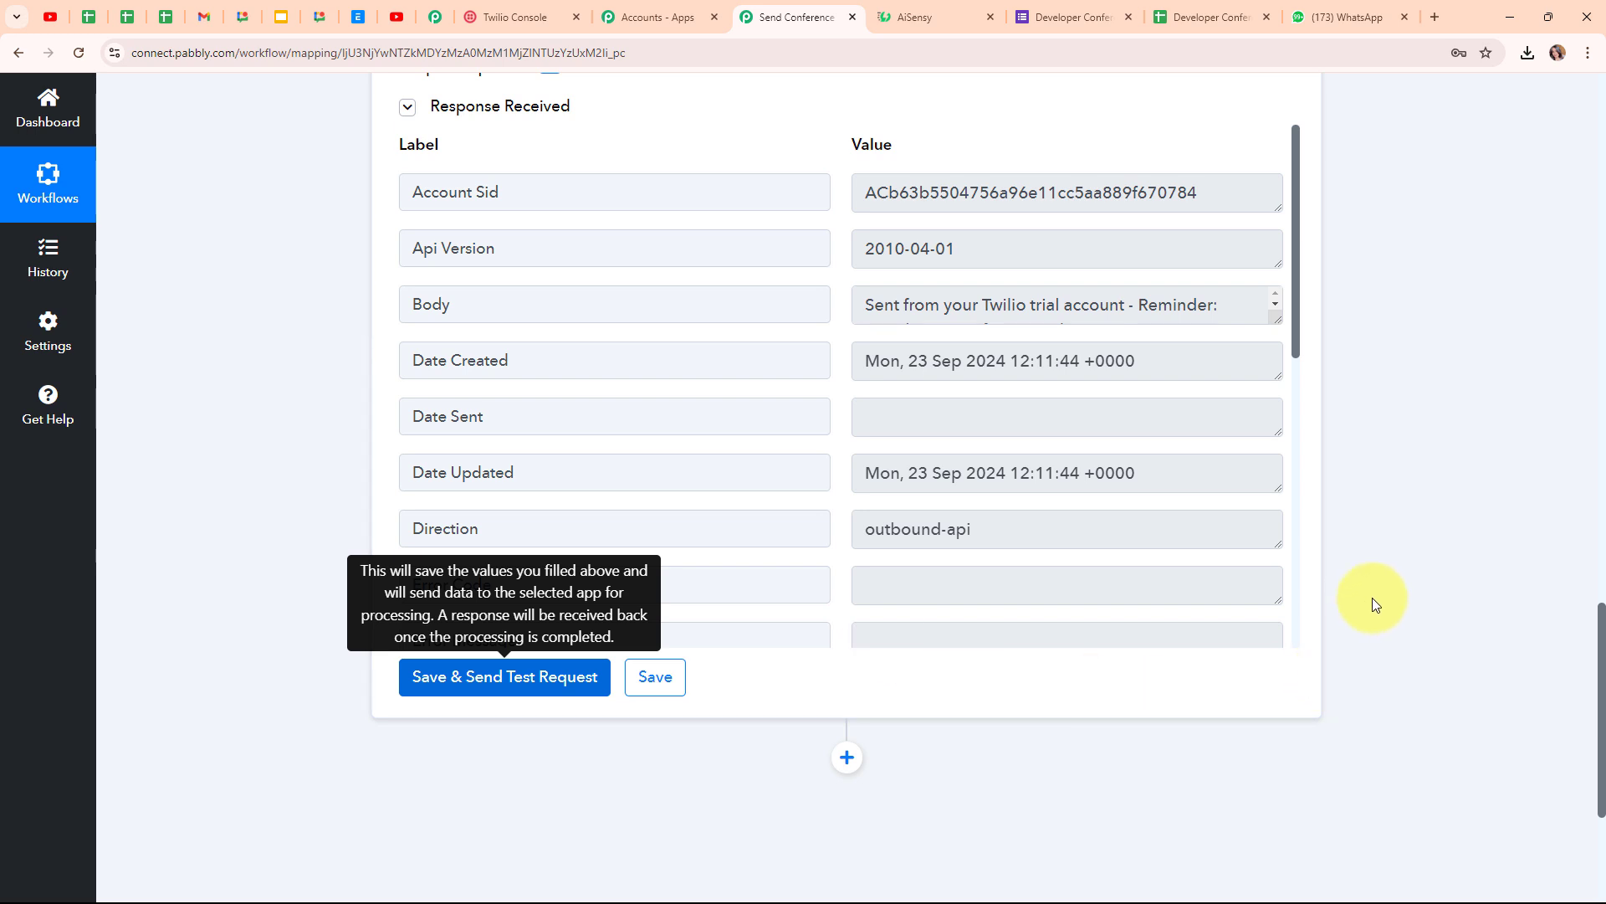
- Add a Gmail action after the Twilio step, declining the password update, and set its event to Send Email (V1)
{"action": "scroll", "coordinate": [1373, 597], "scroll_direction": "down", "scroll_amount": 3}
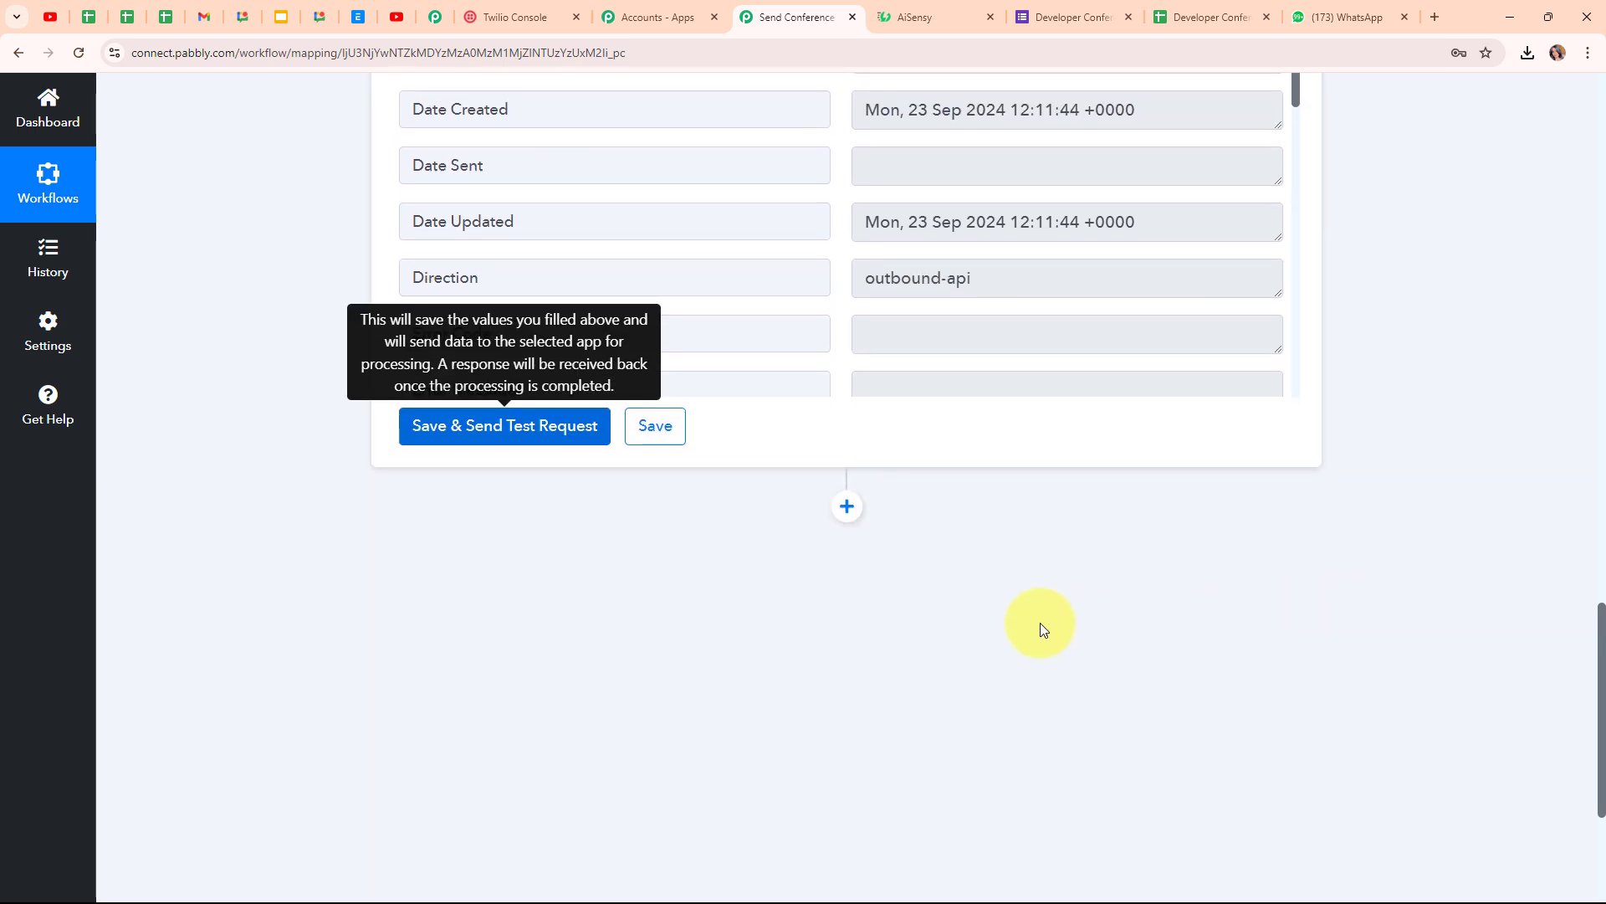
{"action": "left_click", "coordinate": [839, 505]}
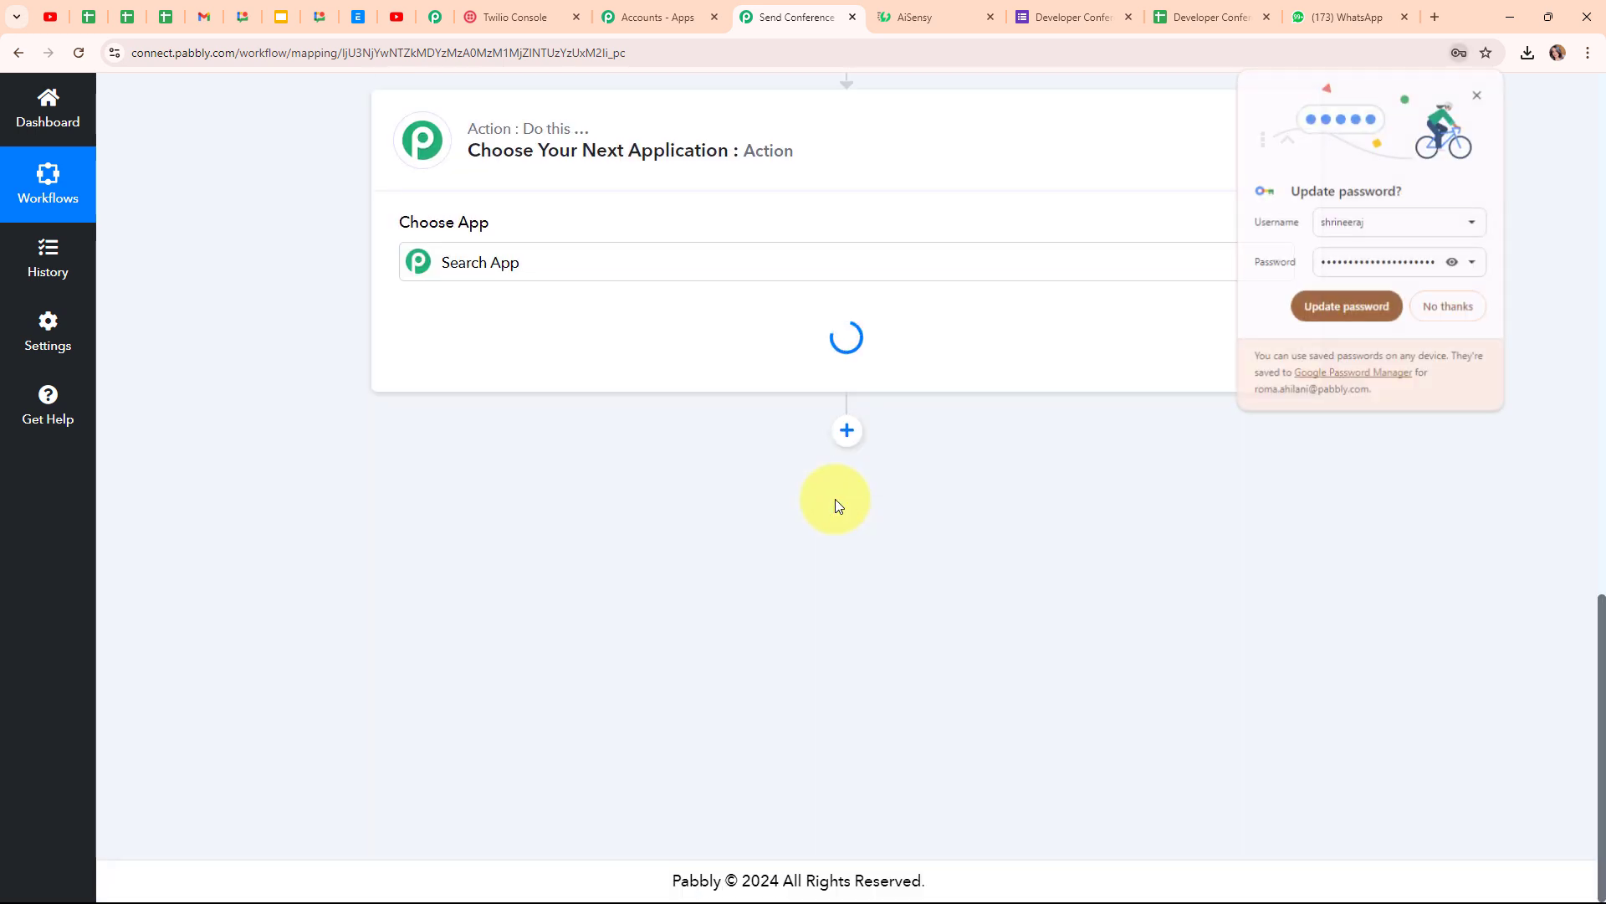
{"action": "left_click", "coordinate": [1444, 311]}
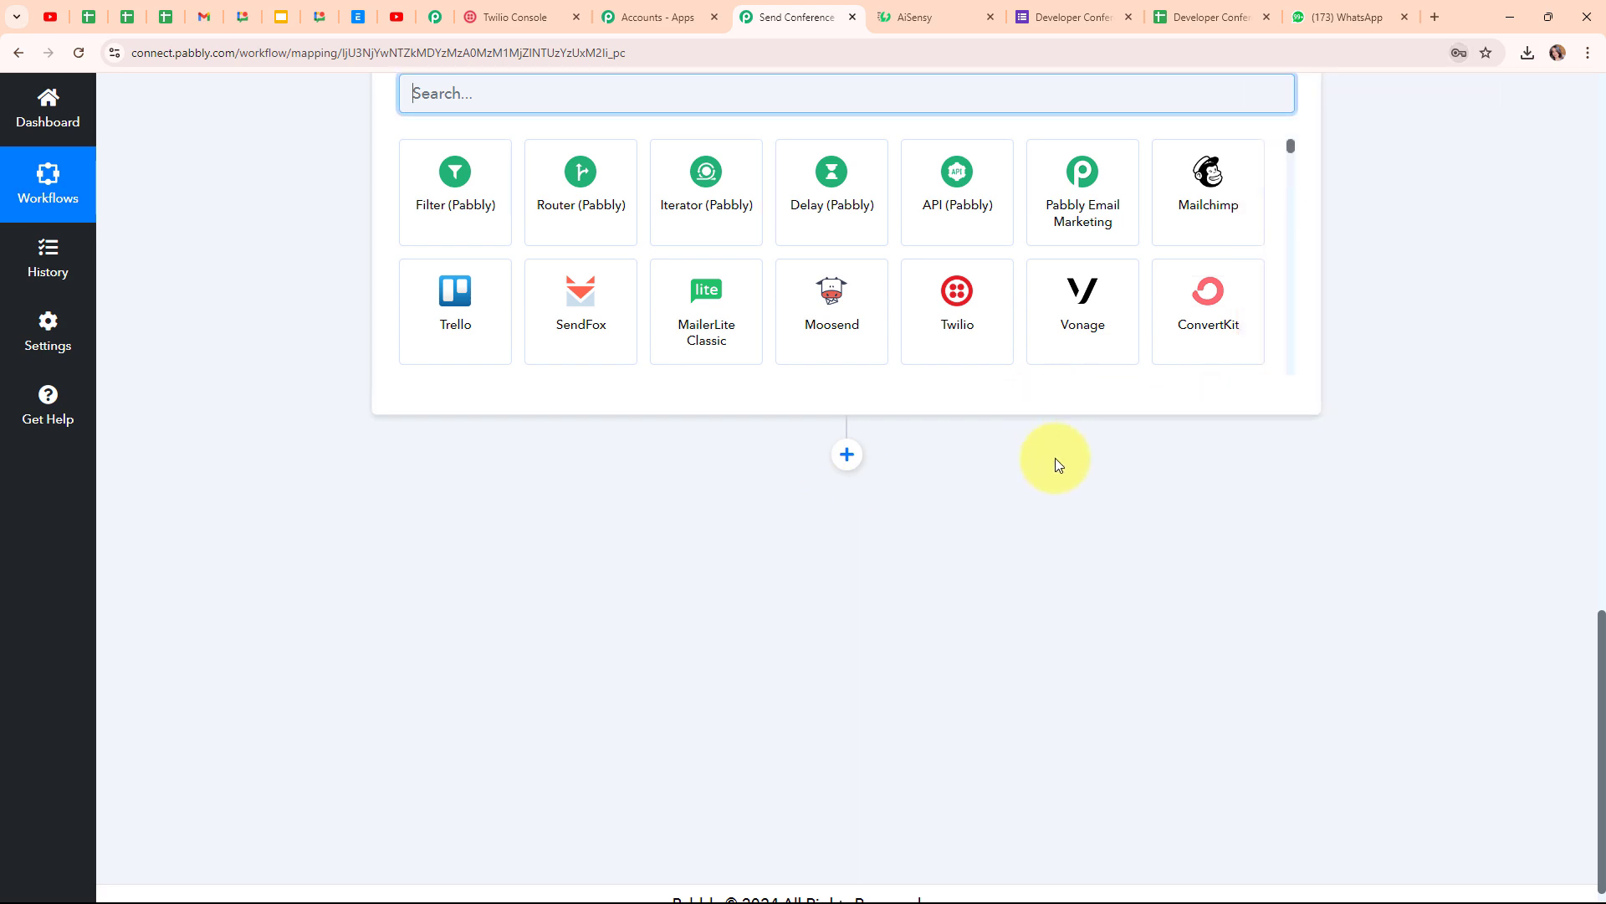
{"action": "scroll", "coordinate": [1055, 458], "scroll_direction": "up", "scroll_amount": 4}
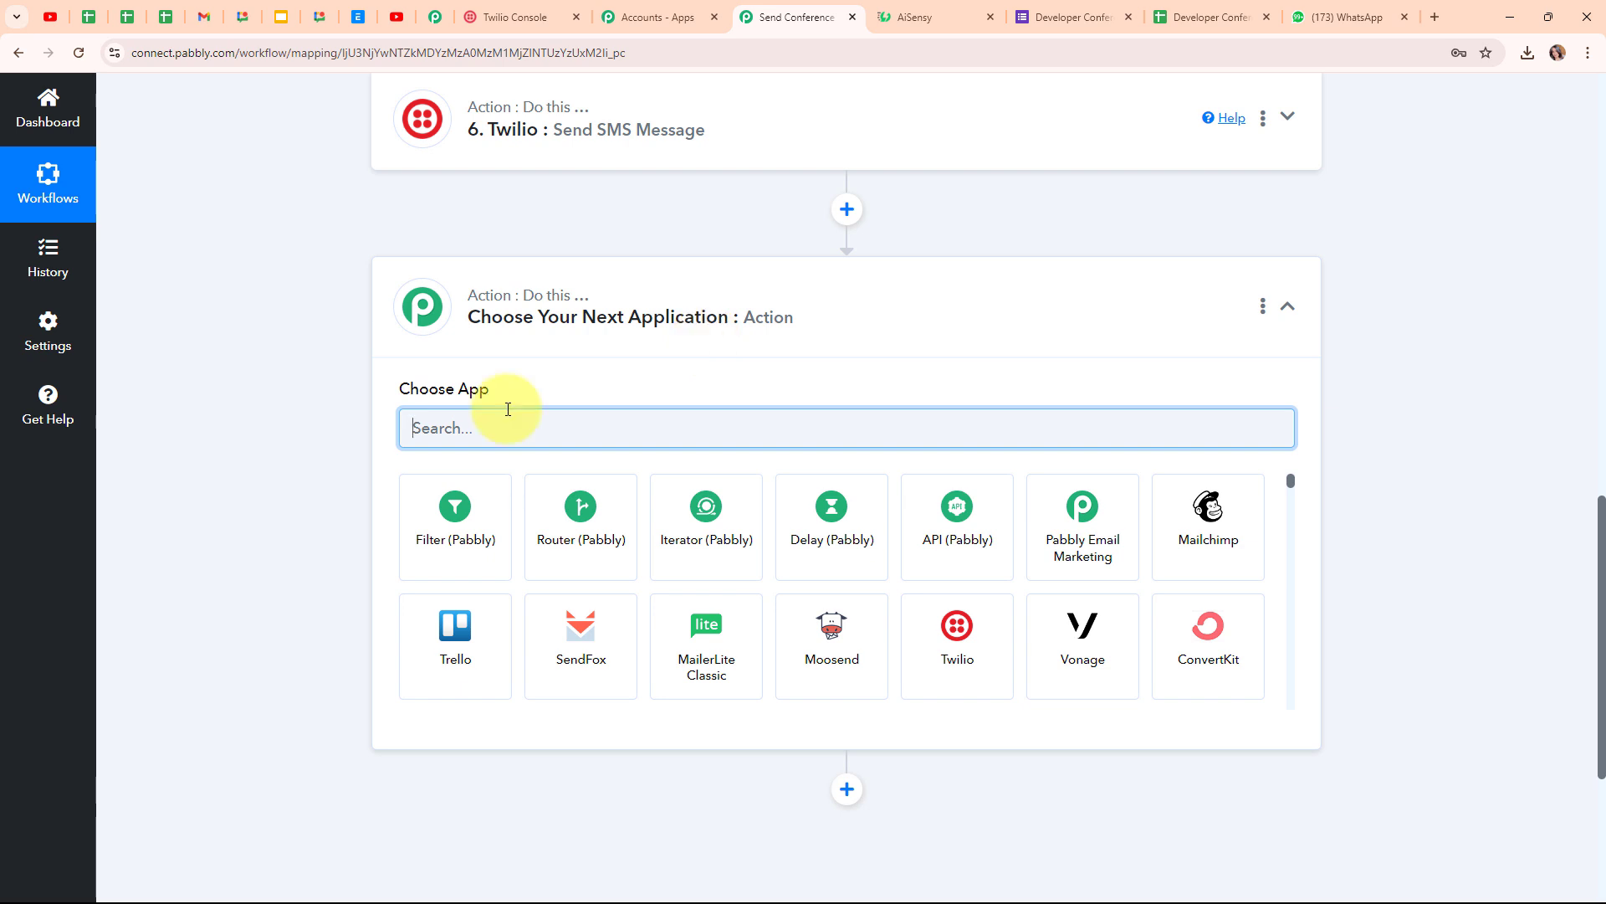
{"action": "type", "text": "Gmail"}
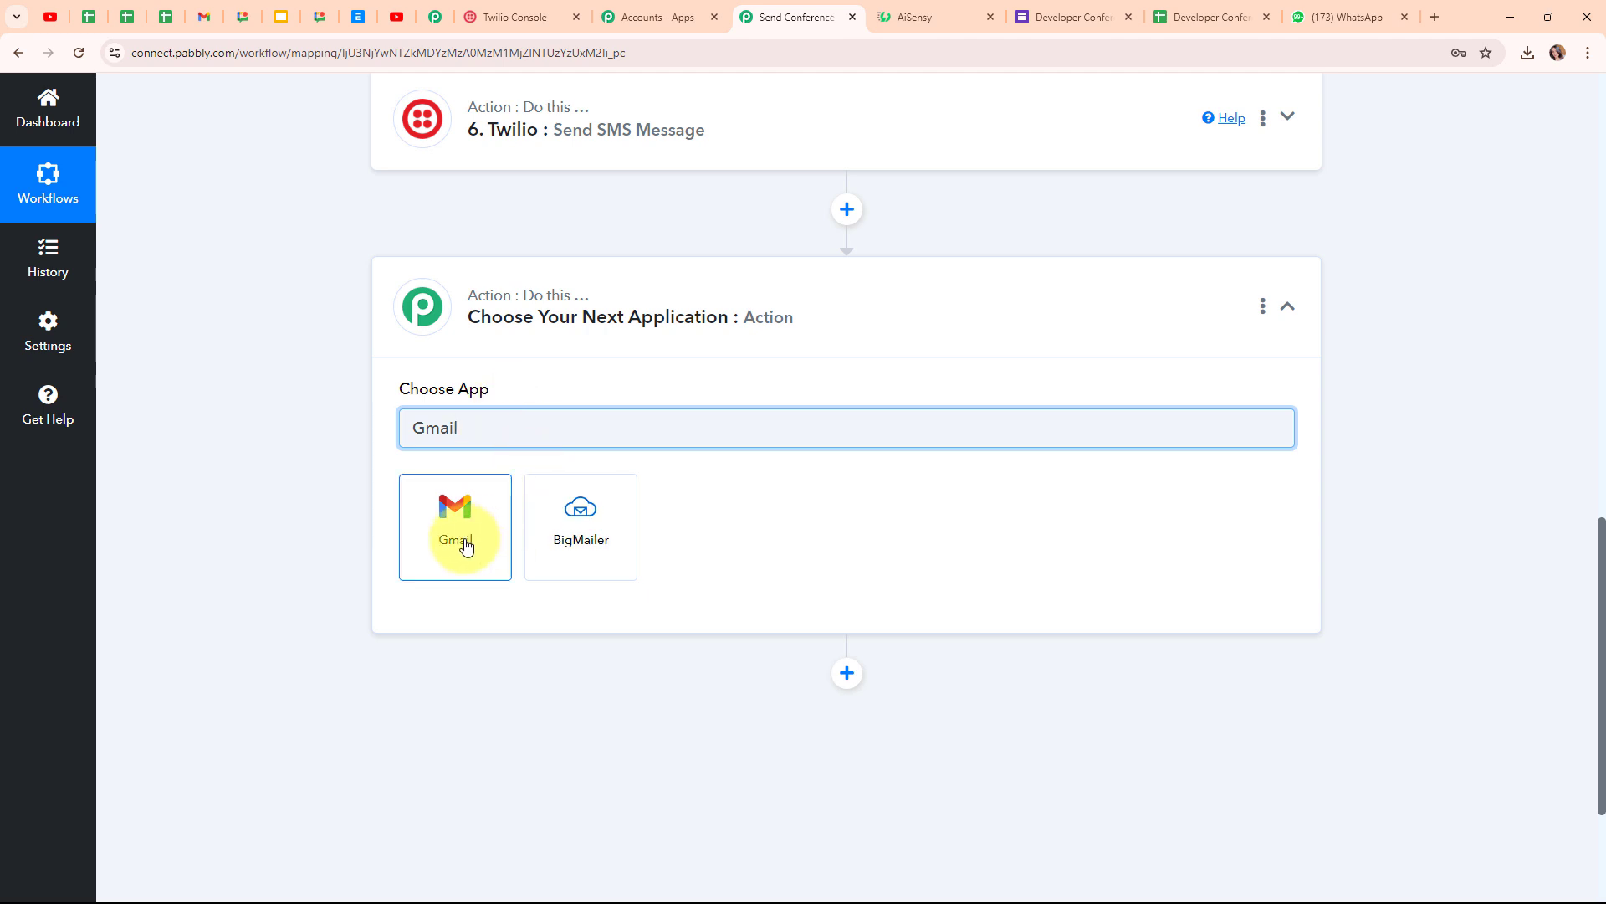
{"action": "left_click", "coordinate": [466, 546]}
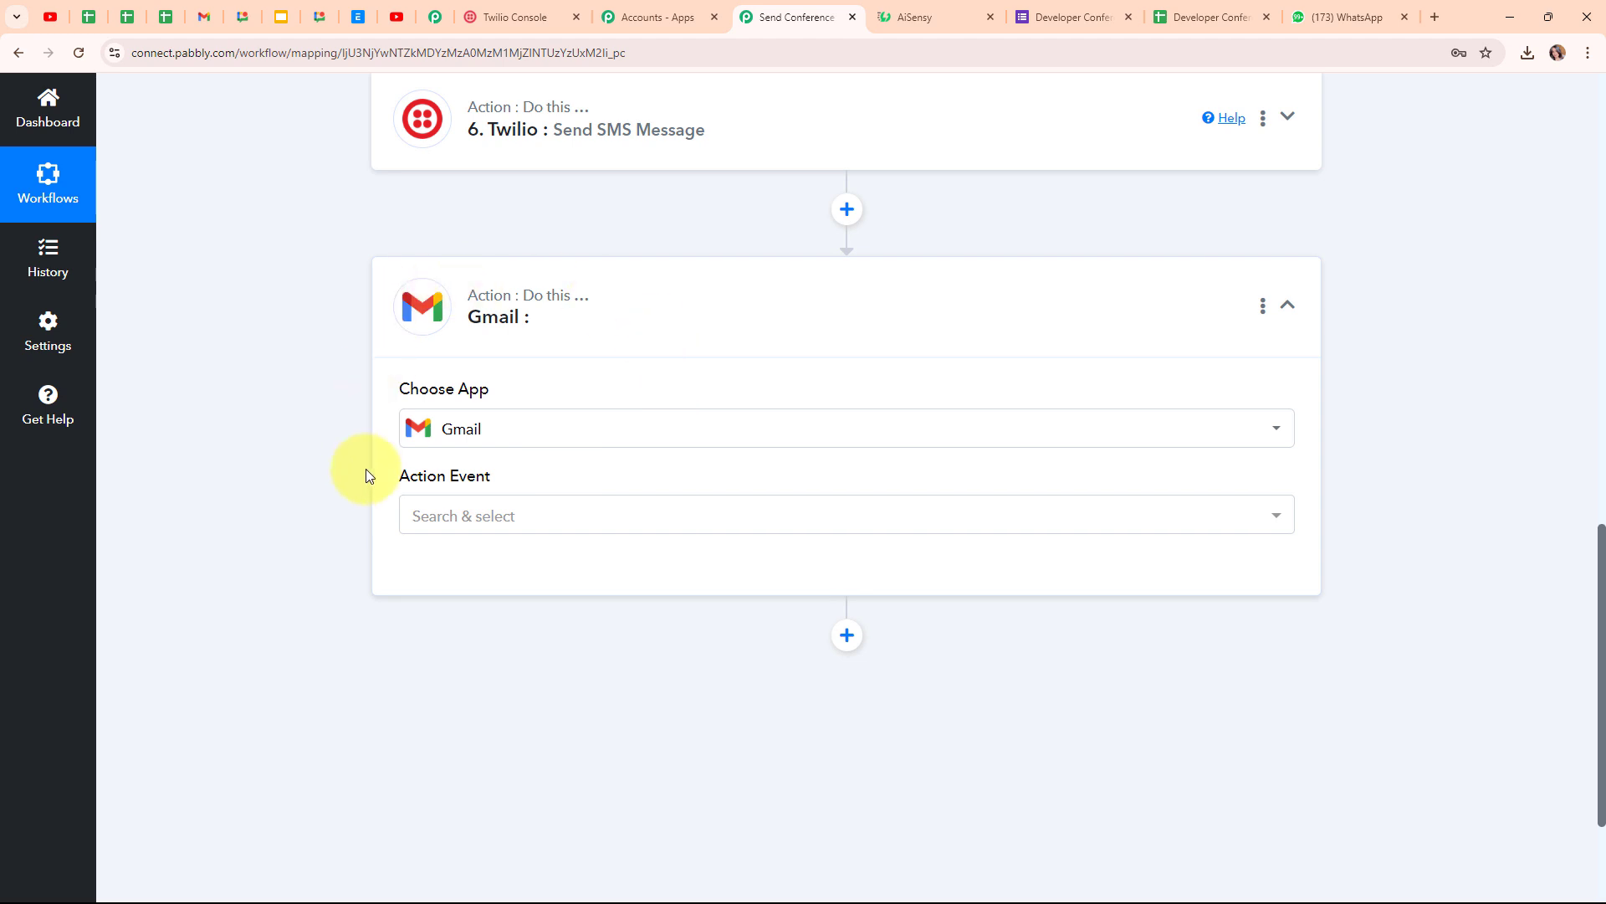
{"action": "left_click", "coordinate": [540, 529]}
{"action": "scroll", "coordinate": [555, 458], "scroll_direction": "down", "scroll_amount": 2}
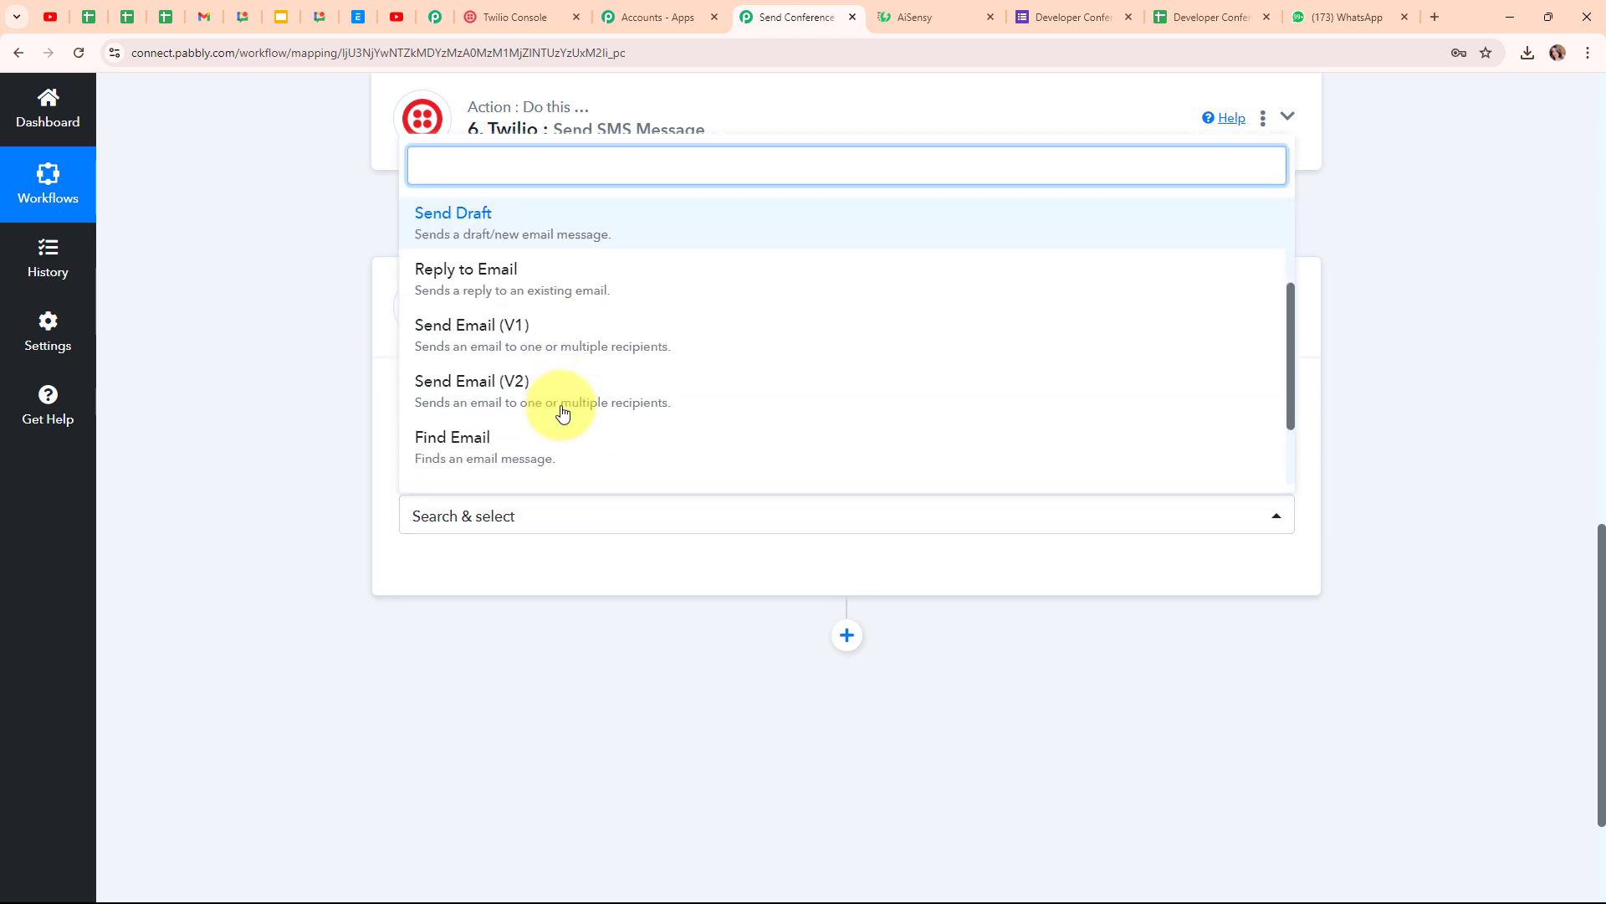
{"action": "left_click", "coordinate": [533, 334]}
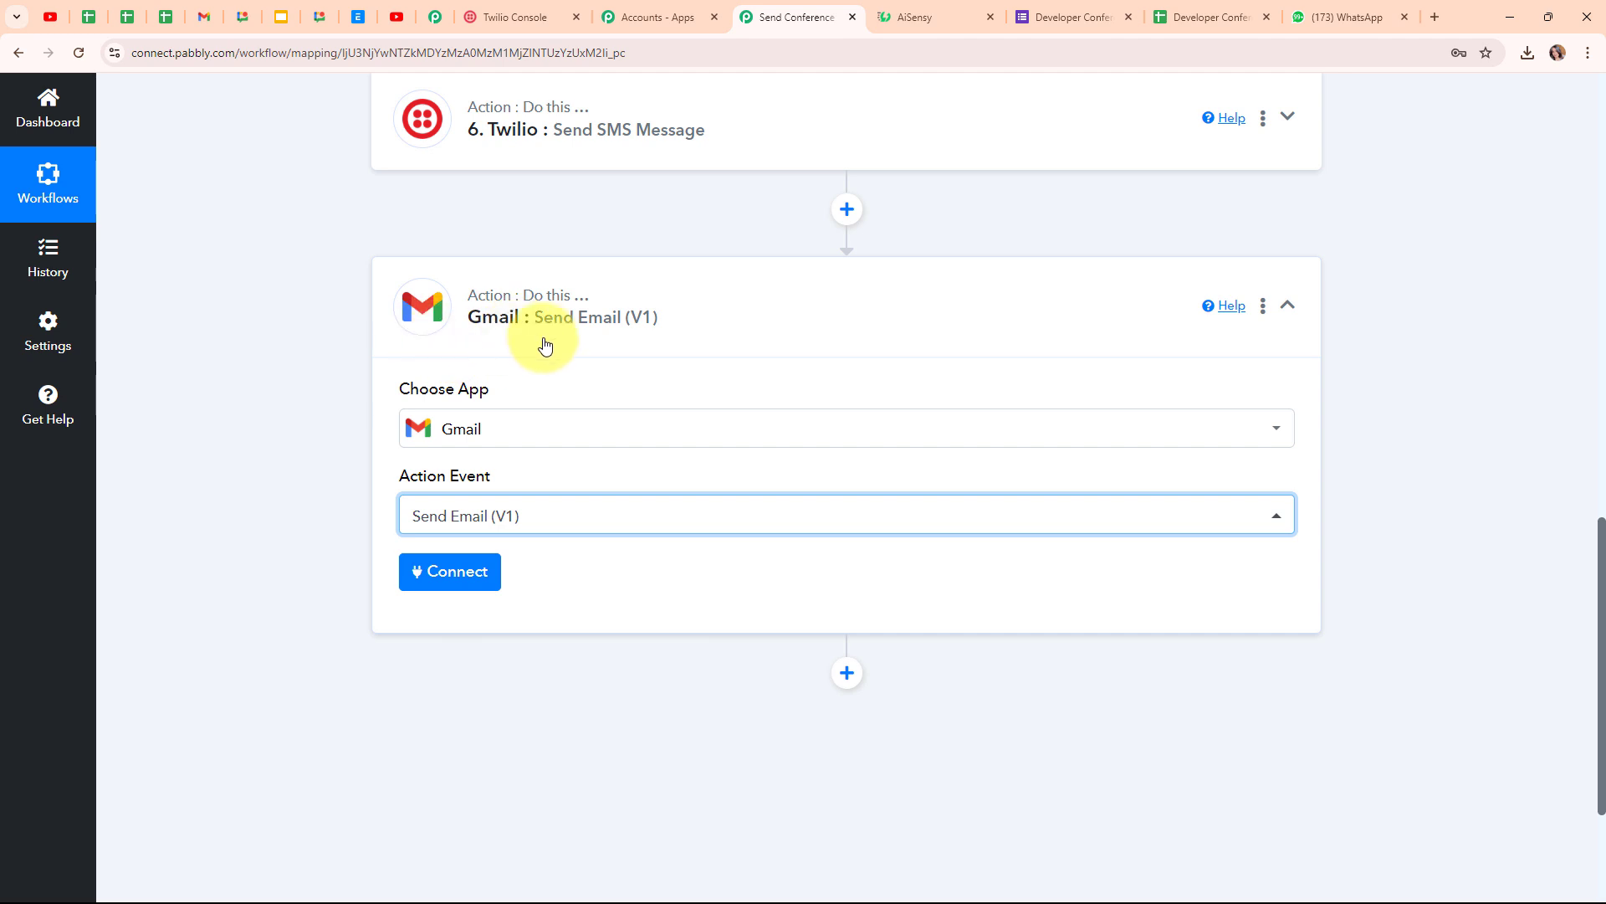
- Connect the Gmail action through a new connection, choosing the first listed Google account and allowing Pabbly Connect access to it
{"action": "left_click", "coordinate": [435, 582]}
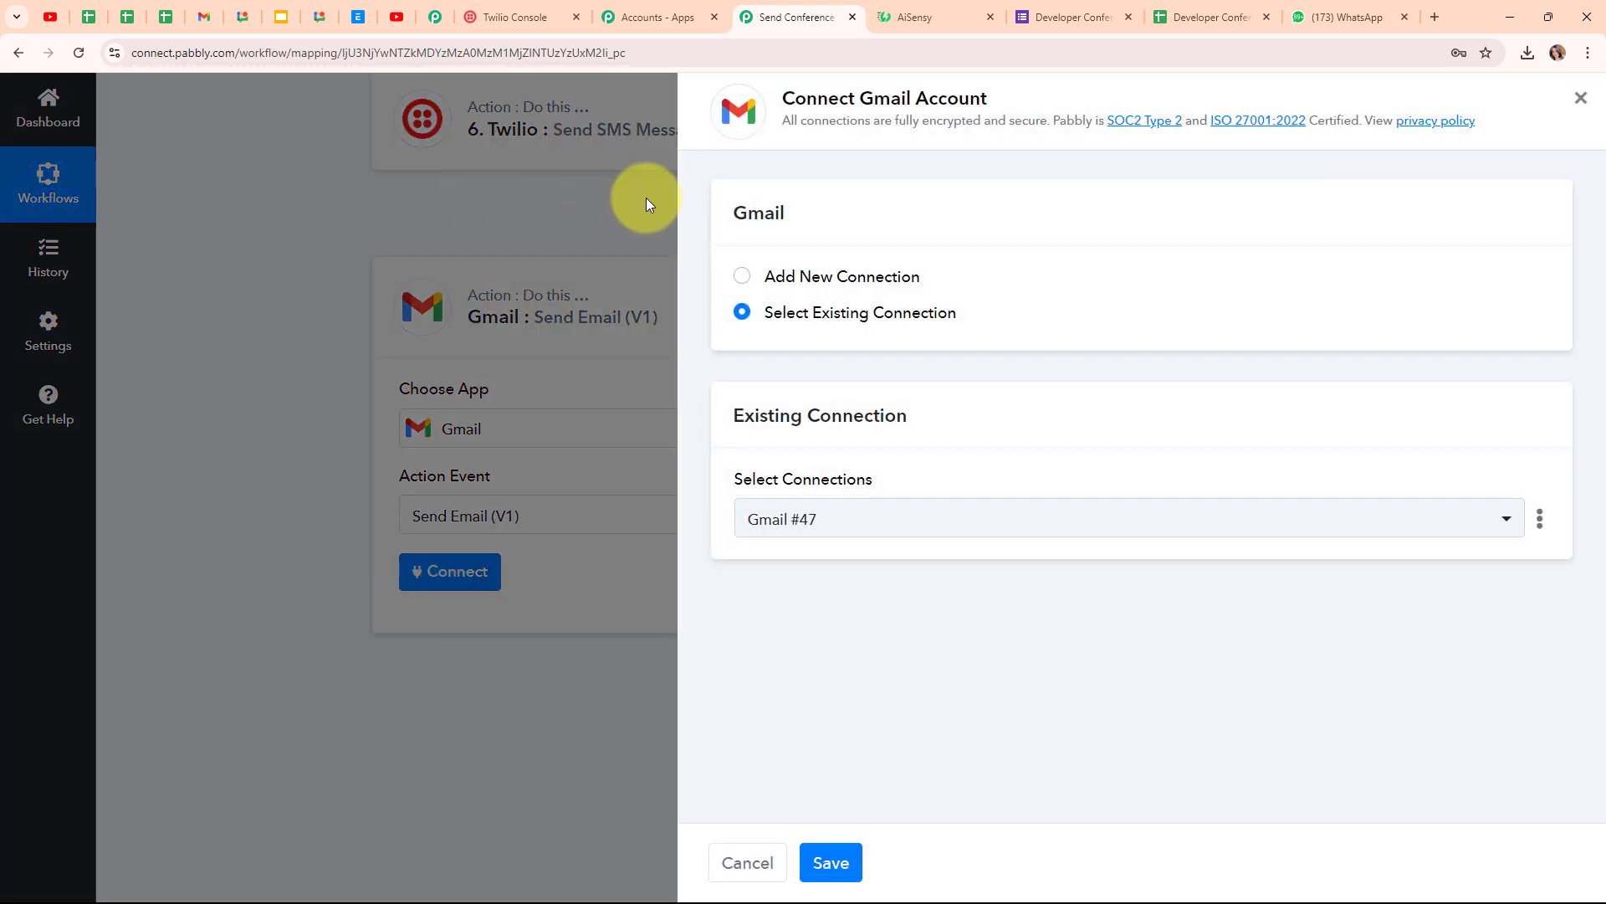
{"action": "left_click", "coordinate": [741, 278]}
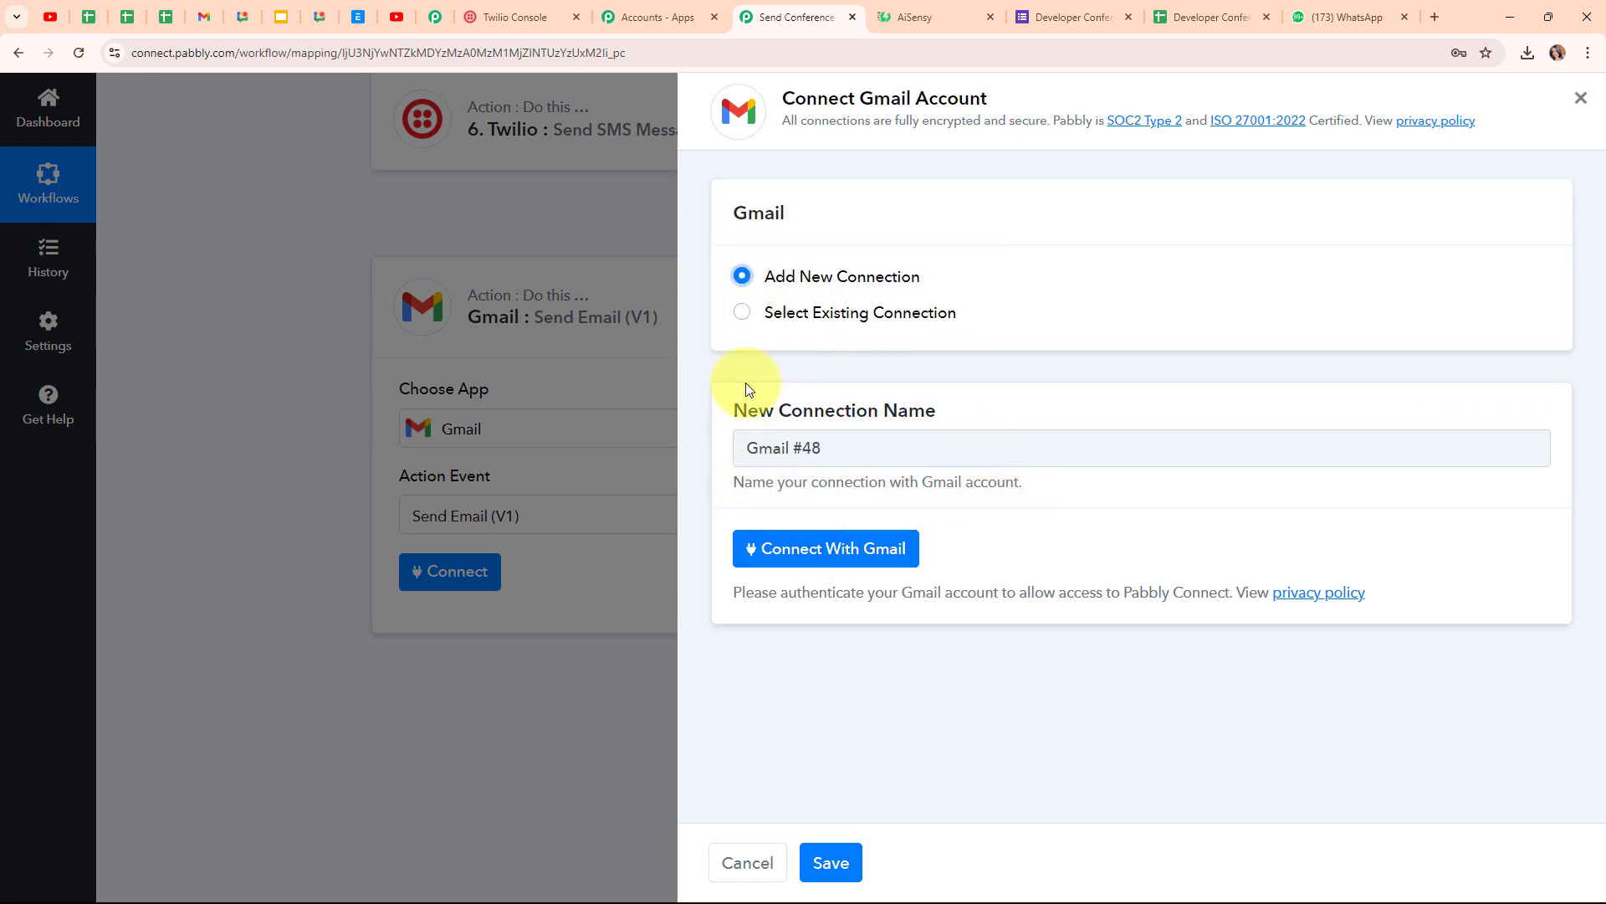
{"action": "left_click", "coordinate": [809, 566]}
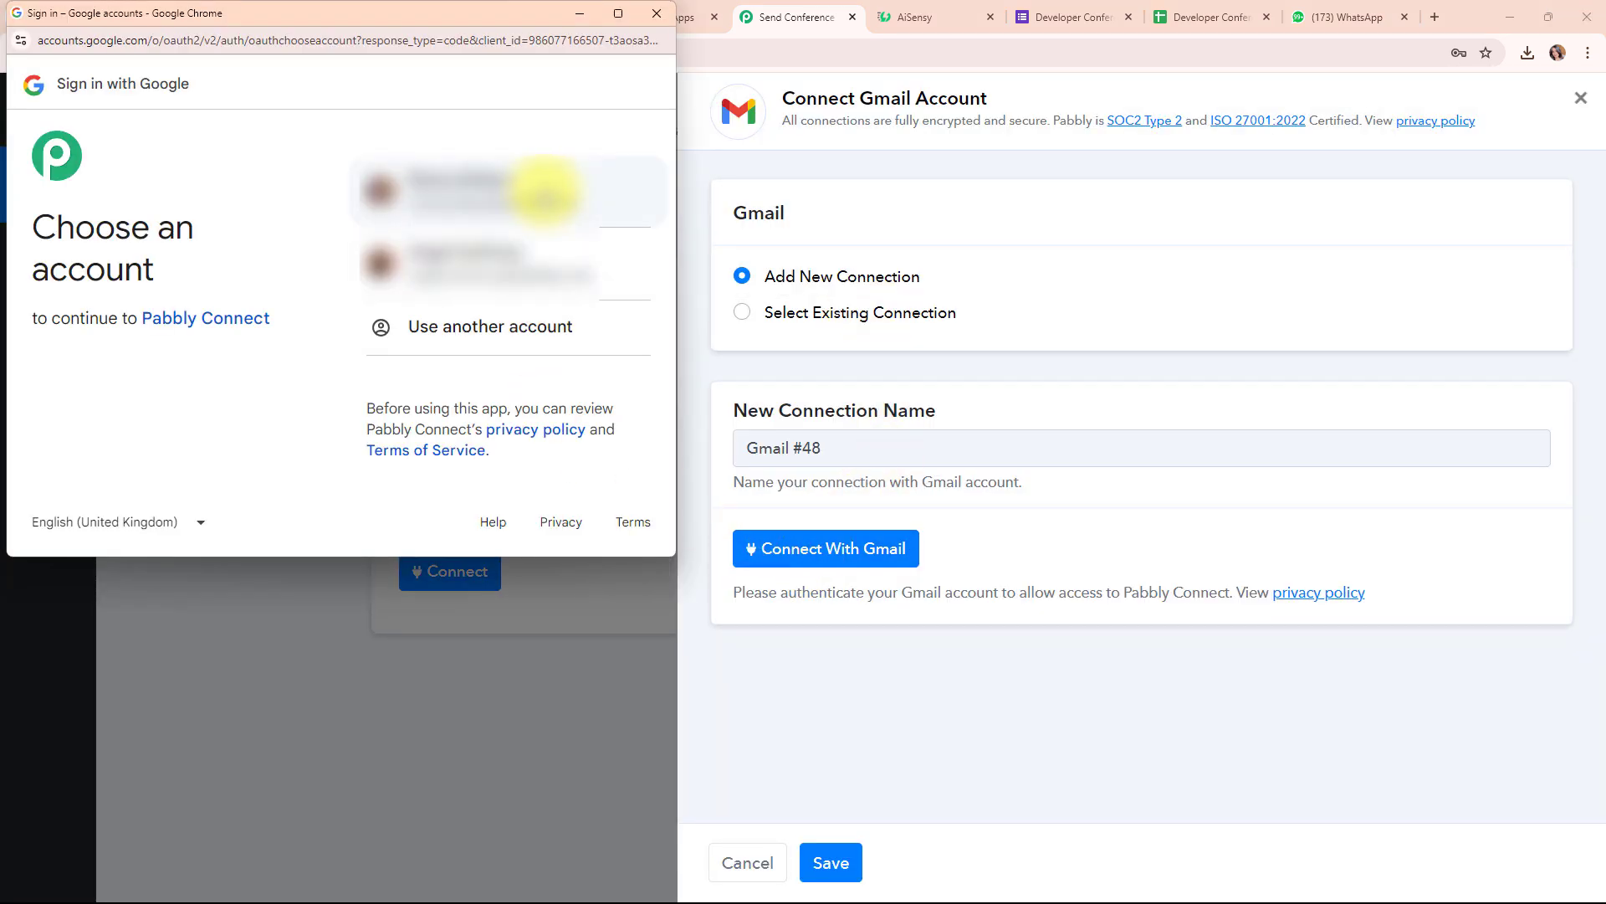
{"action": "left_click", "coordinate": [545, 194]}
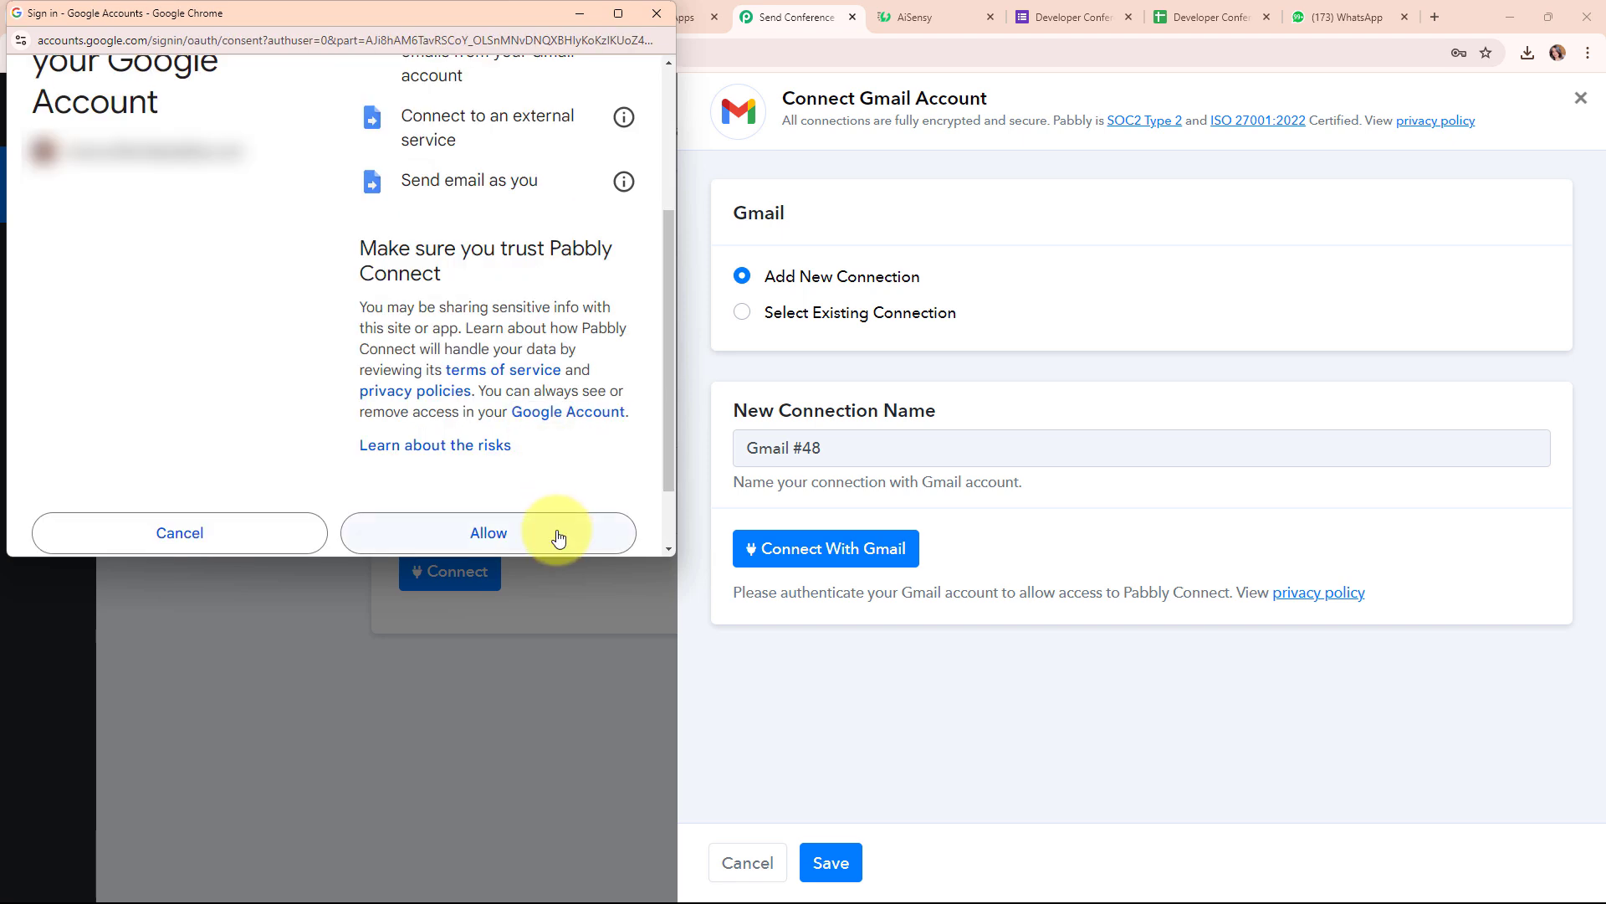
{"action": "left_click", "coordinate": [559, 537]}
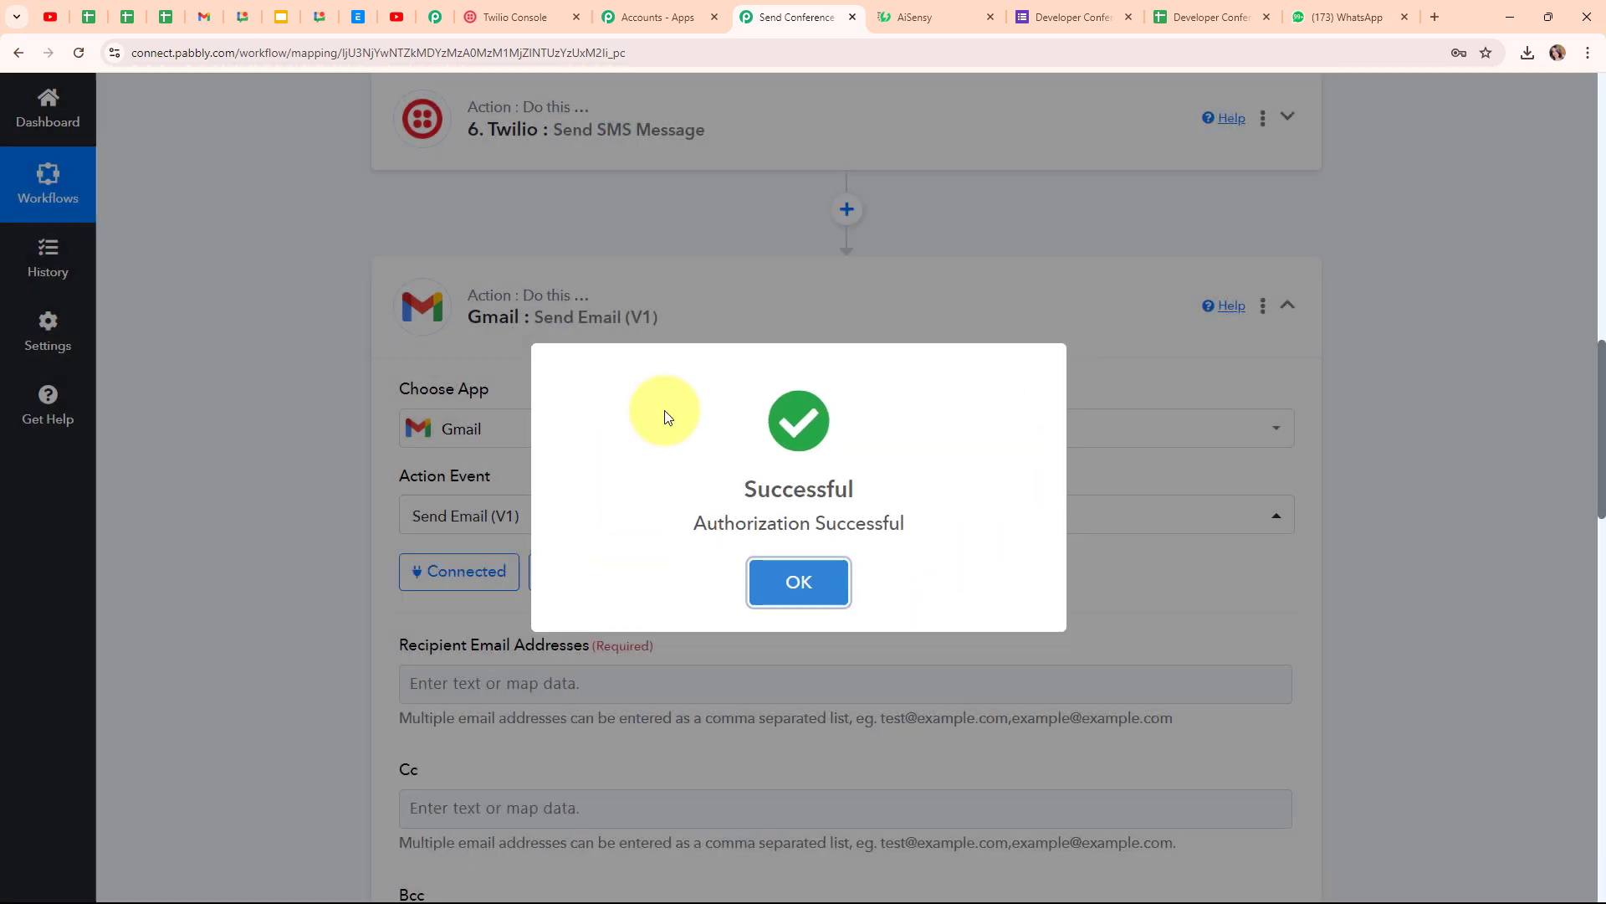
- Accept the authorization notice and map the Gmail action's Recipient Email Addresses to the Email value from the Google Forms: New Response Received step
{"action": "left_click", "coordinate": [826, 574]}
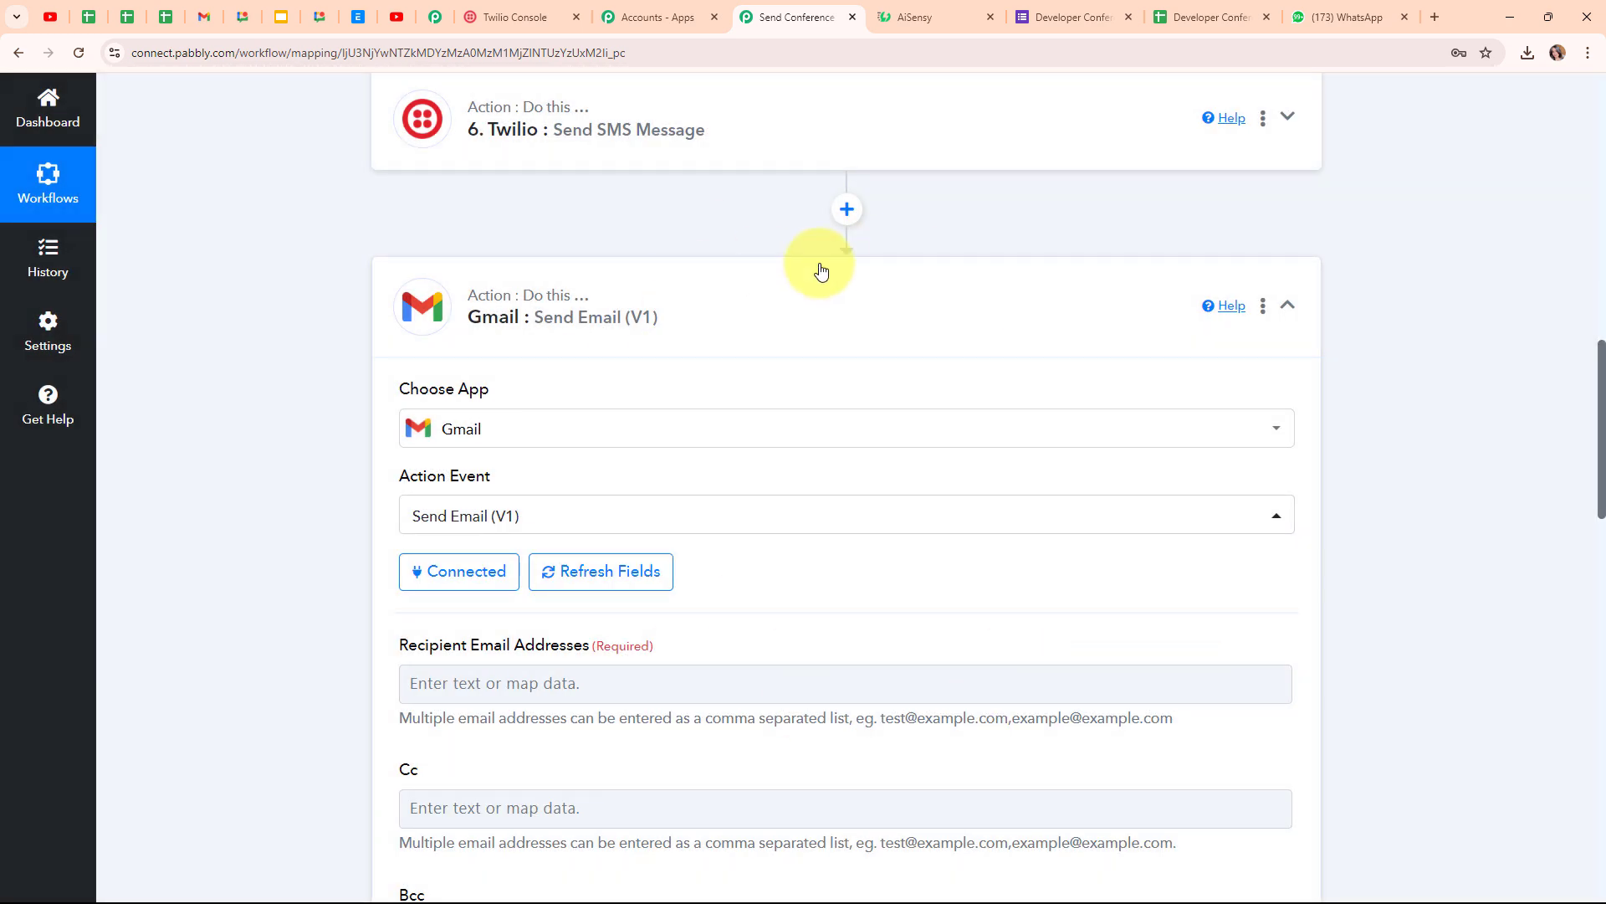
{"action": "scroll", "coordinate": [1019, 565], "scroll_direction": "down", "scroll_amount": 2}
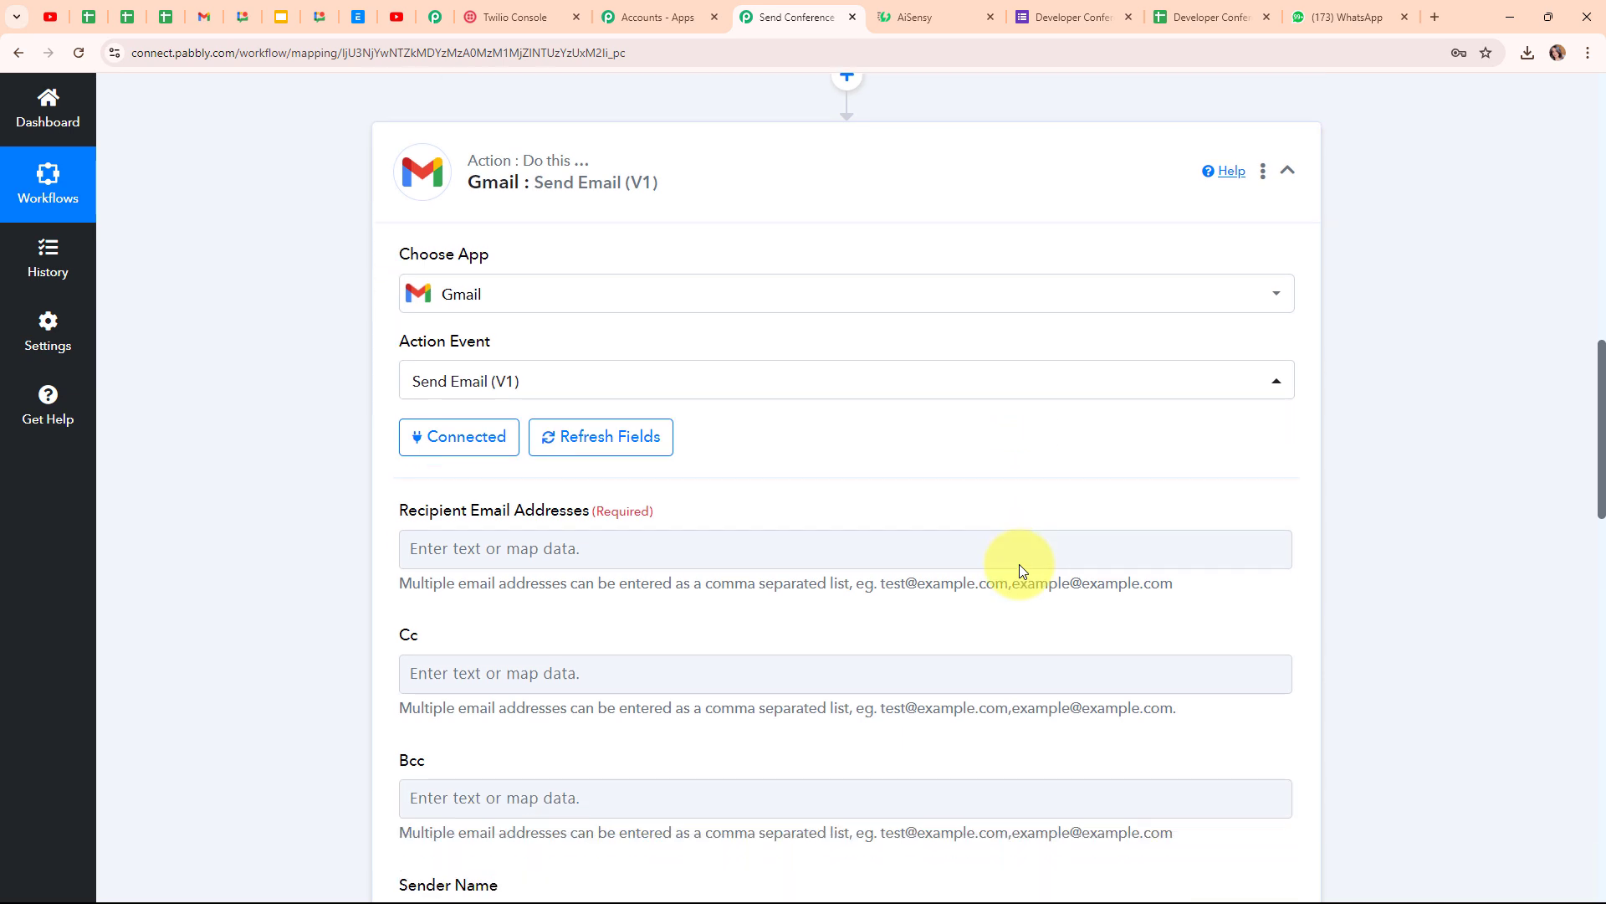
{"action": "scroll", "coordinate": [1019, 564], "scroll_direction": "down", "scroll_amount": 2}
{"action": "scroll", "coordinate": [325, 226], "scroll_direction": "down", "scroll_amount": 2}
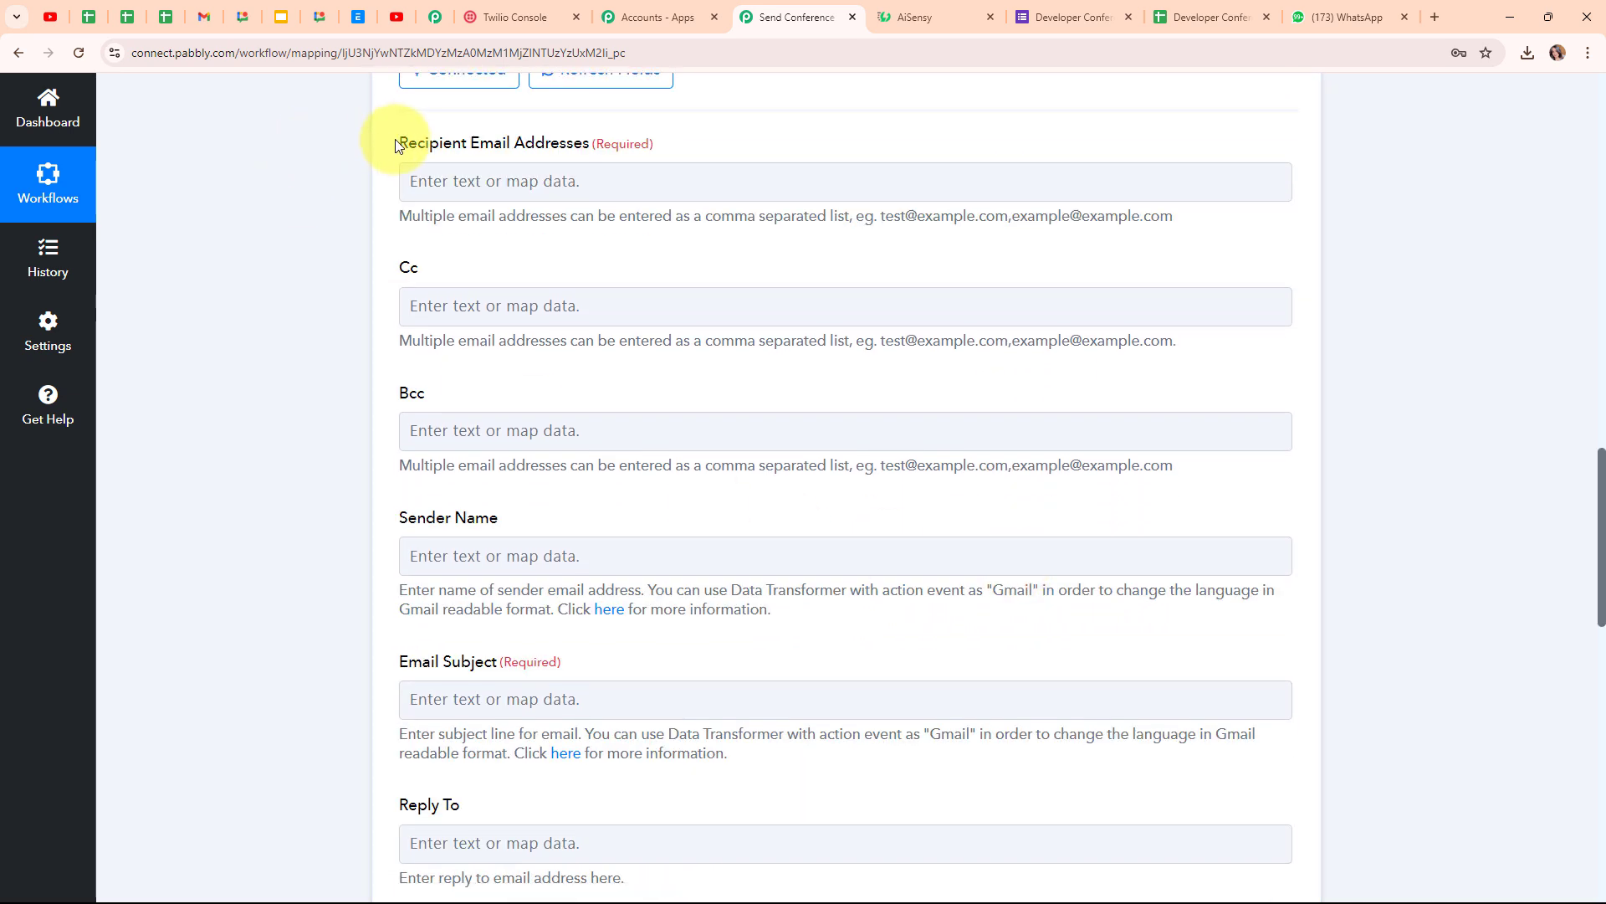
{"action": "left_click_drag", "start_coordinate": [403, 140], "coordinate": [797, 153]}
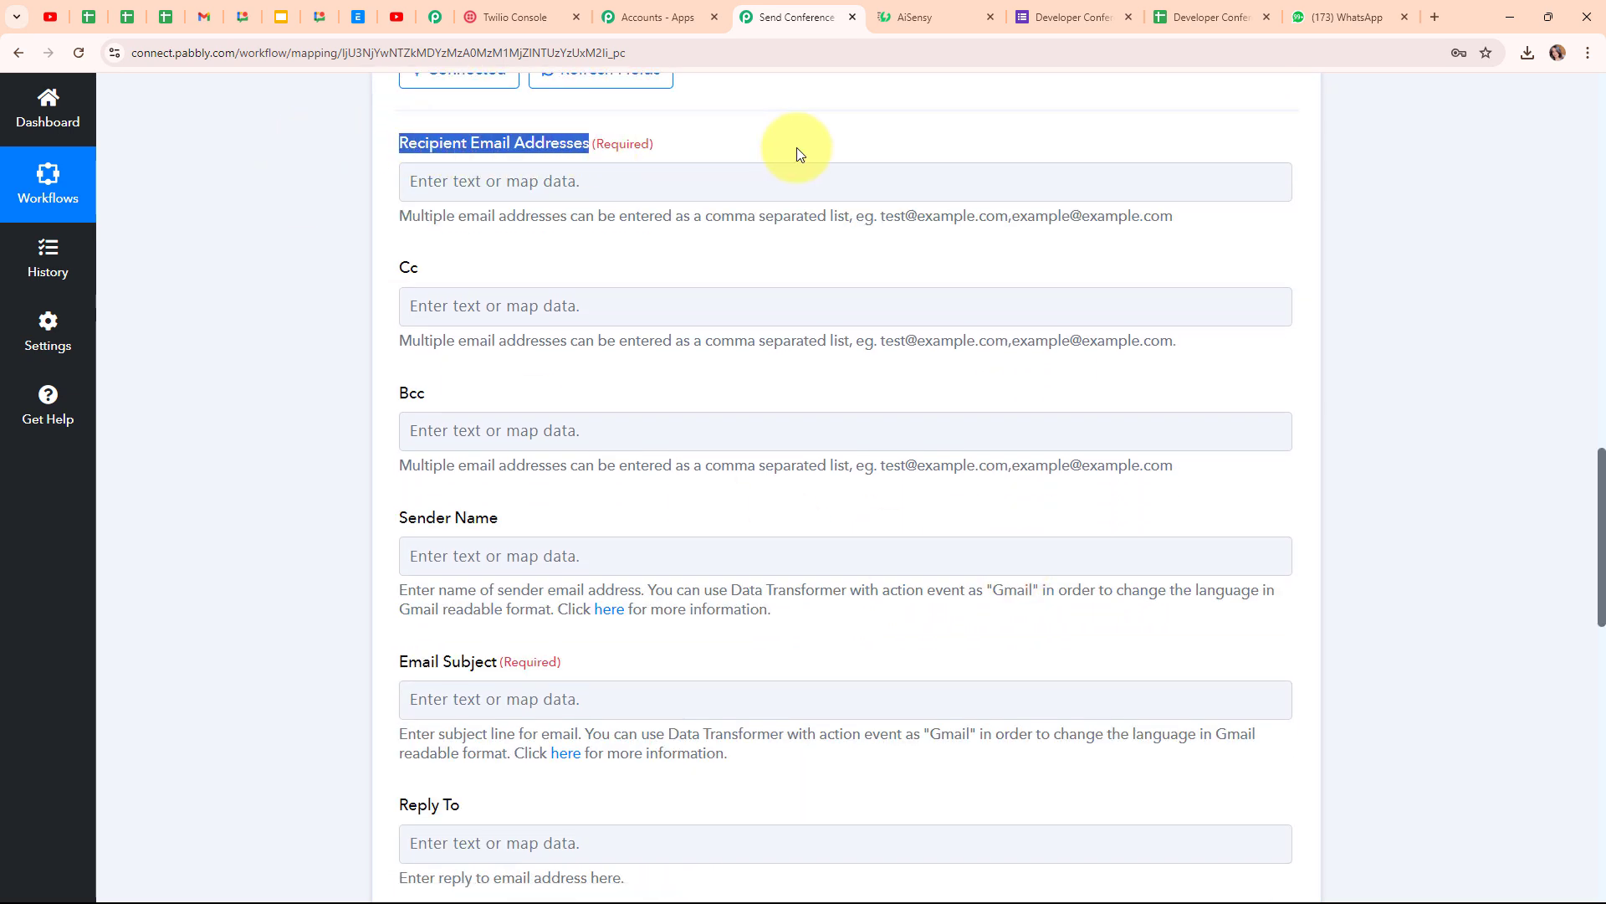
{"action": "left_click", "coordinate": [796, 148]}
{"action": "left_click", "coordinate": [468, 187]}
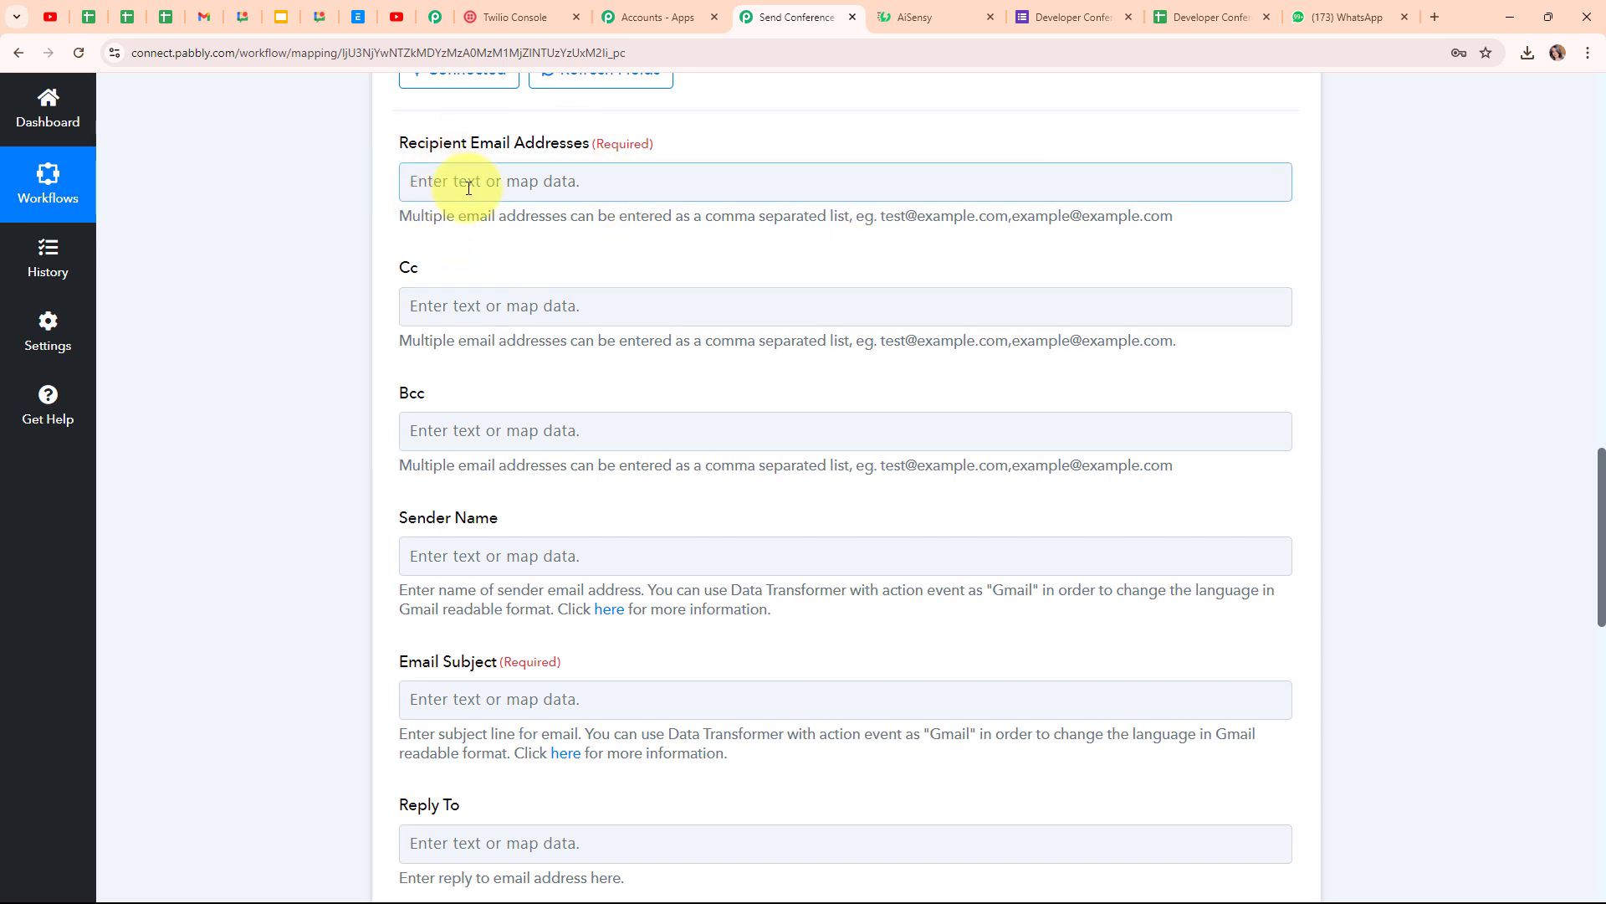
{"action": "scroll", "coordinate": [405, 330], "scroll_direction": "up", "scroll_amount": 2}
{"action": "left_click", "coordinate": [398, 322]}
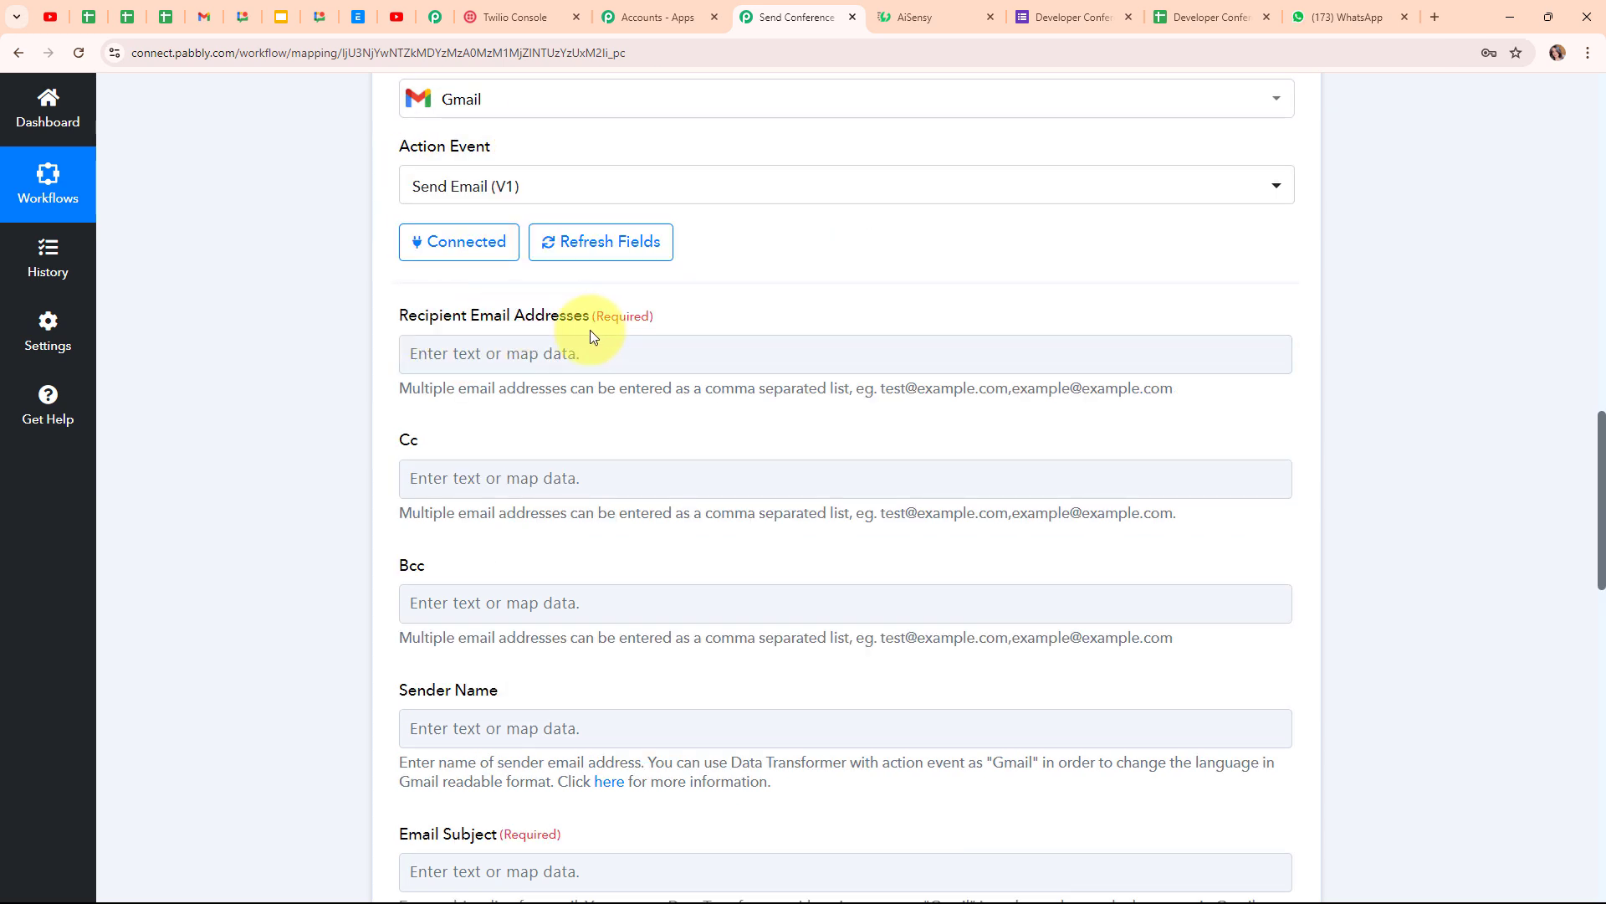
{"action": "left_click", "coordinate": [435, 355]}
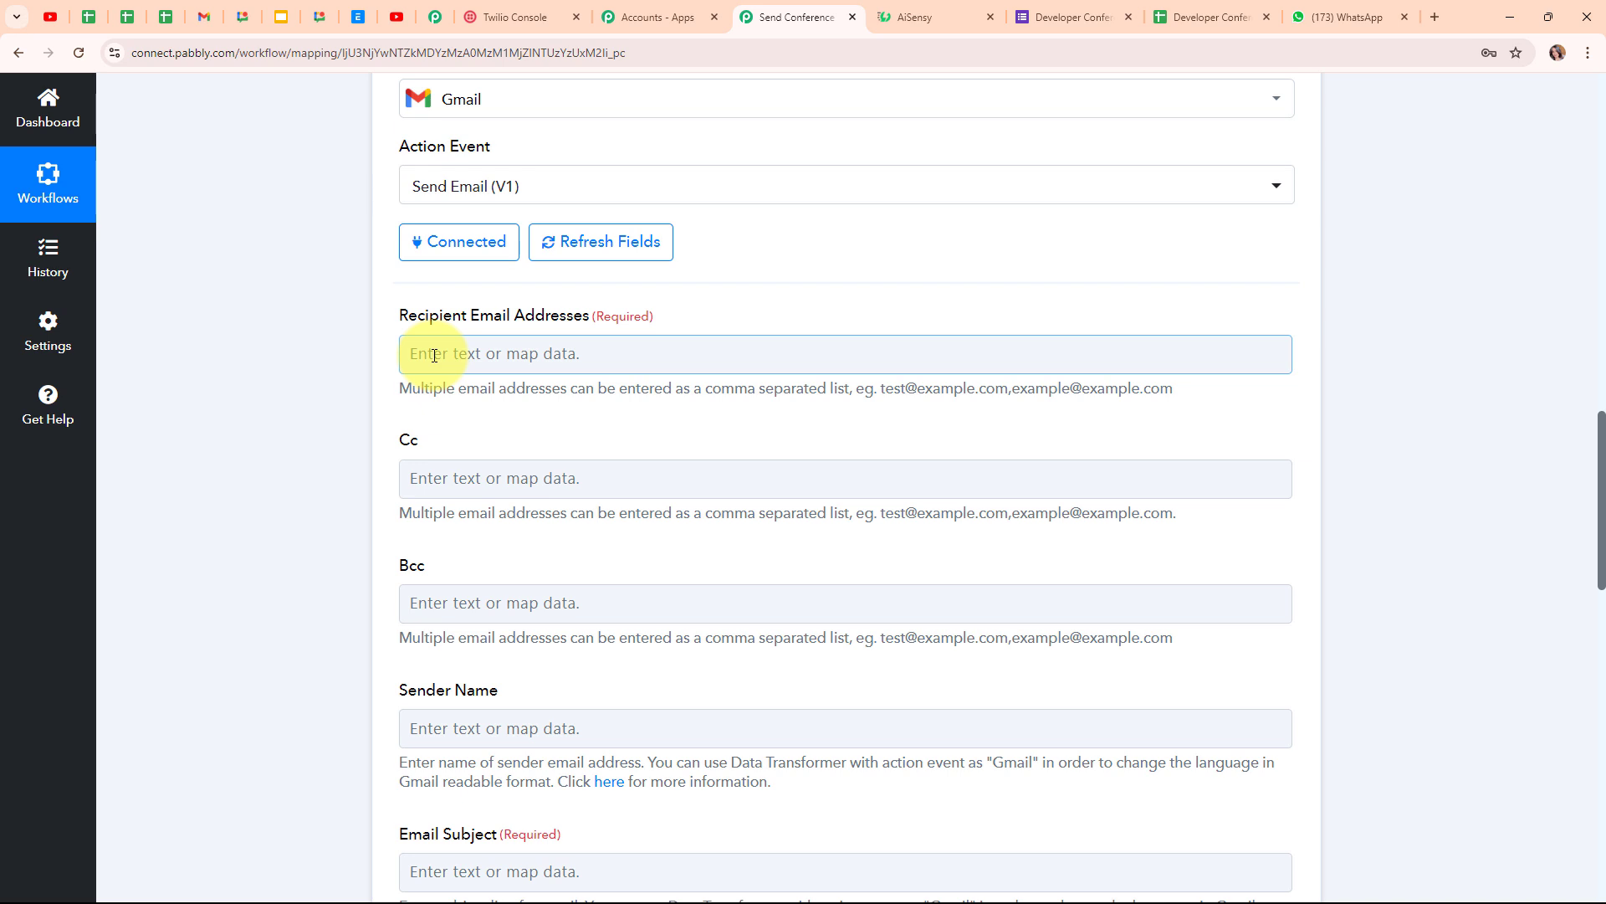
{"action": "left_click", "coordinate": [434, 356]}
{"action": "left_click", "coordinate": [605, 445]}
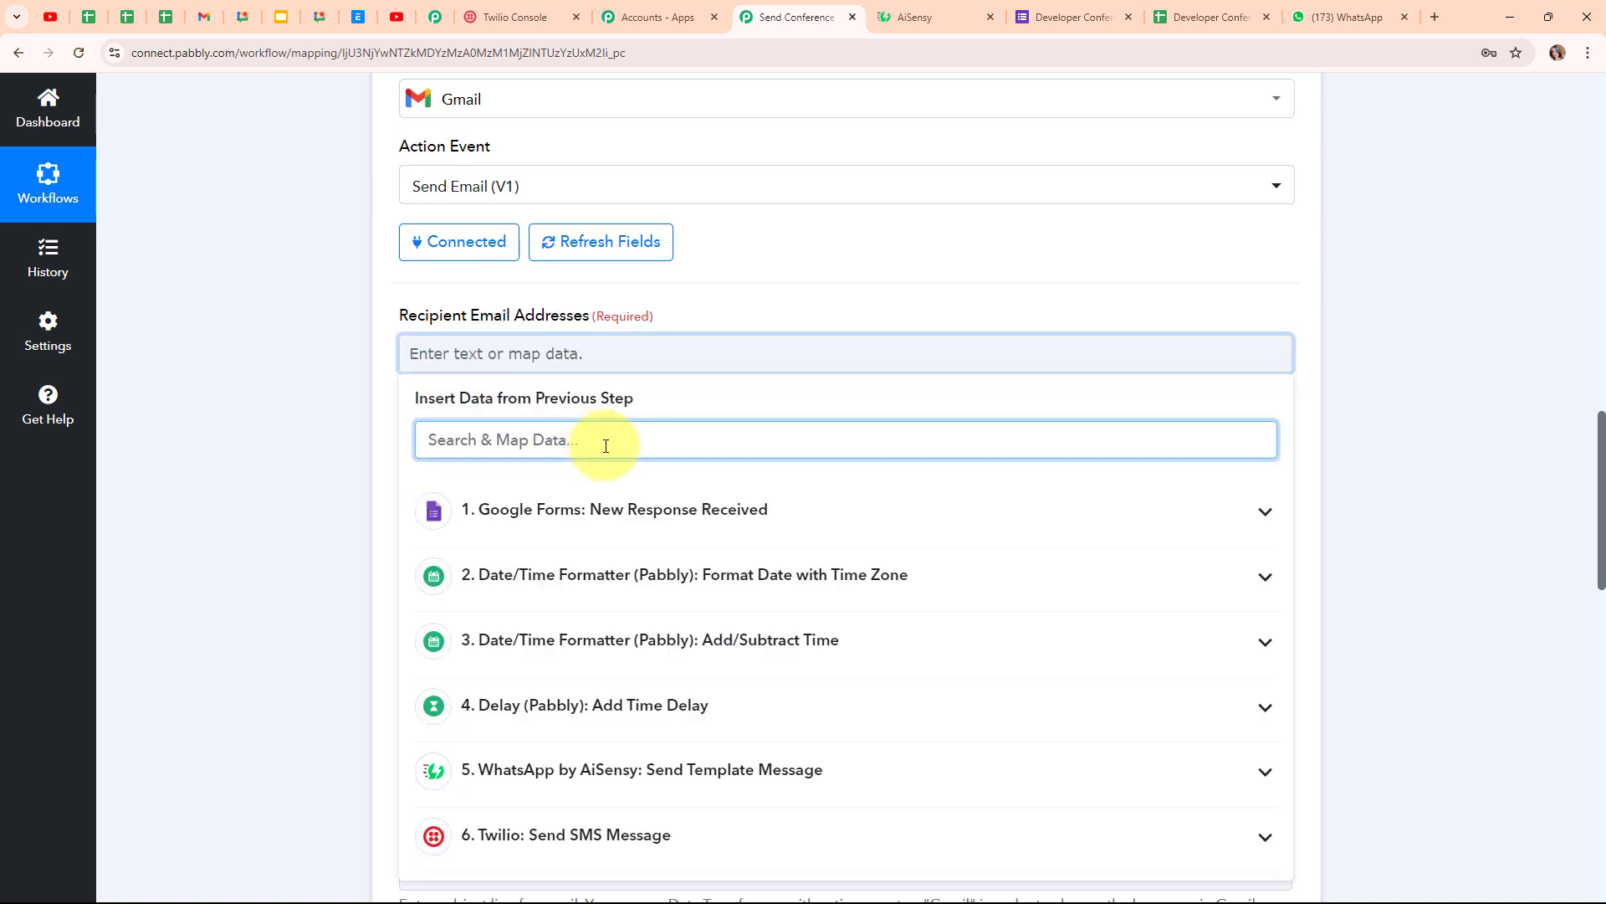
{"action": "type", "text": "@"}
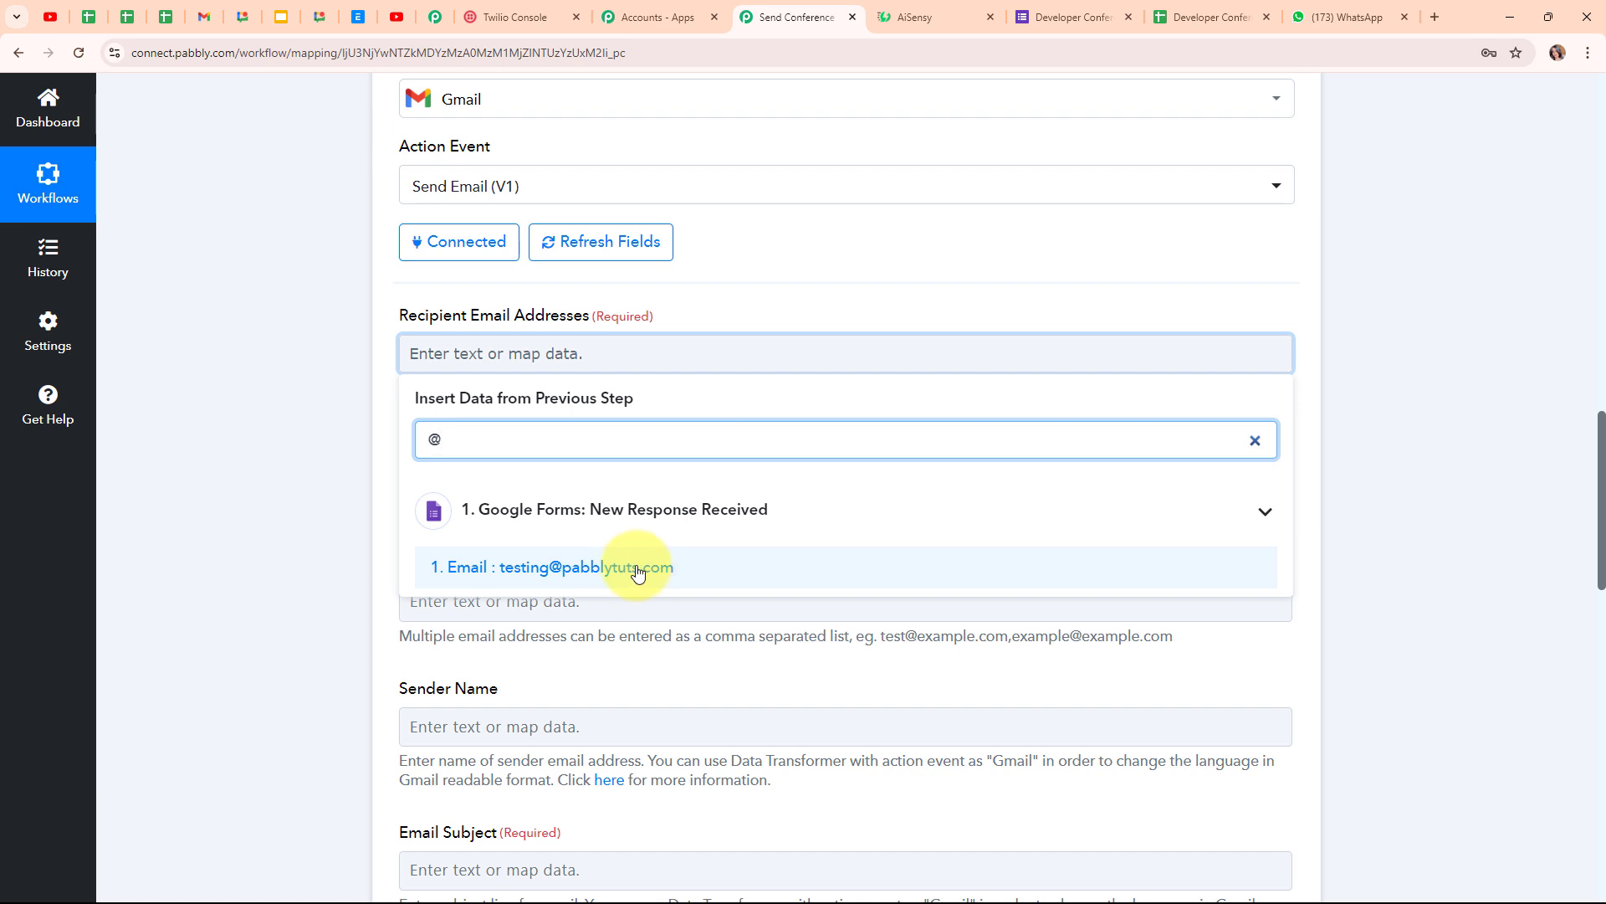
{"action": "left_click", "coordinate": [439, 566]}
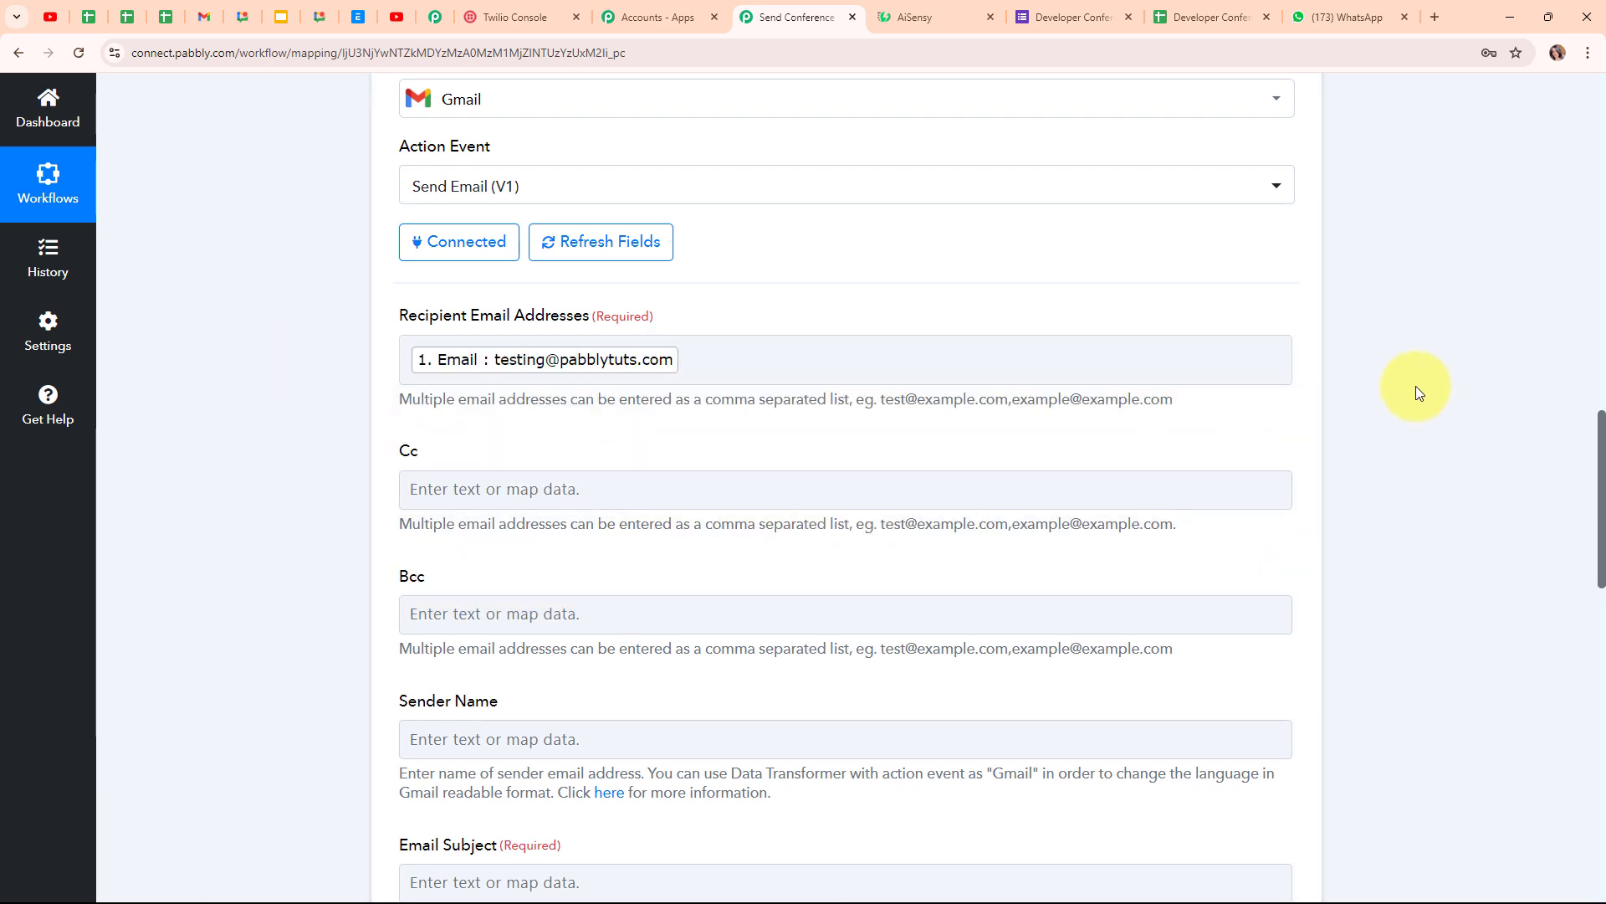
- Set the email's Sender Name to "ABC Organization", leaving Cc and Bcc empty
{"action": "scroll", "coordinate": [1418, 391], "scroll_direction": "down", "scroll_amount": 3}
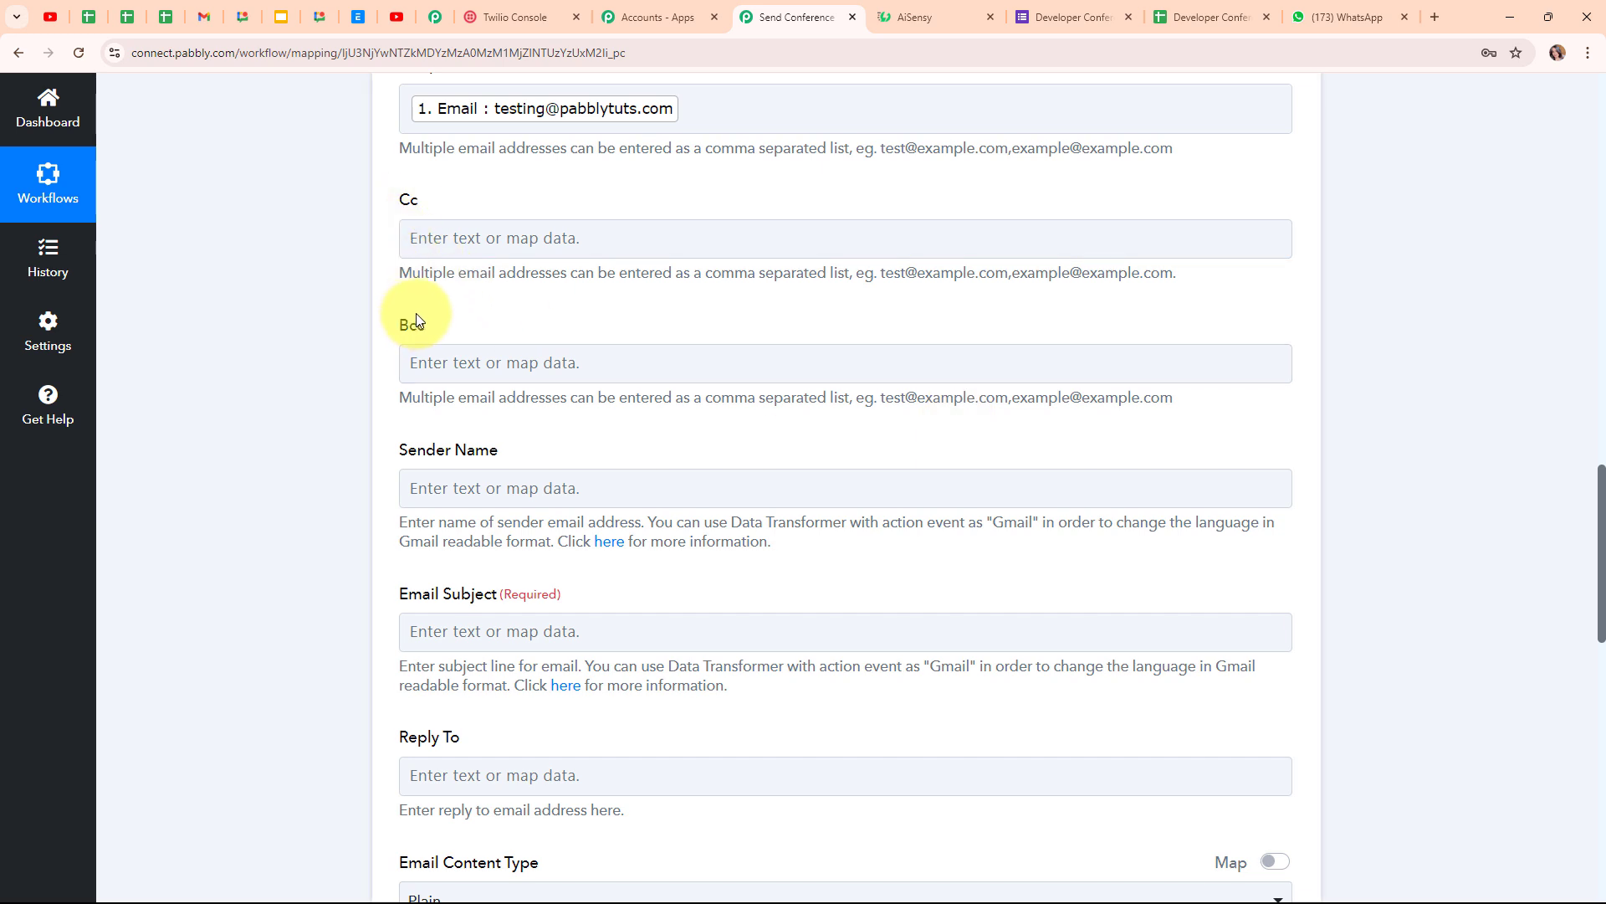
{"action": "left_click", "coordinate": [571, 237]}
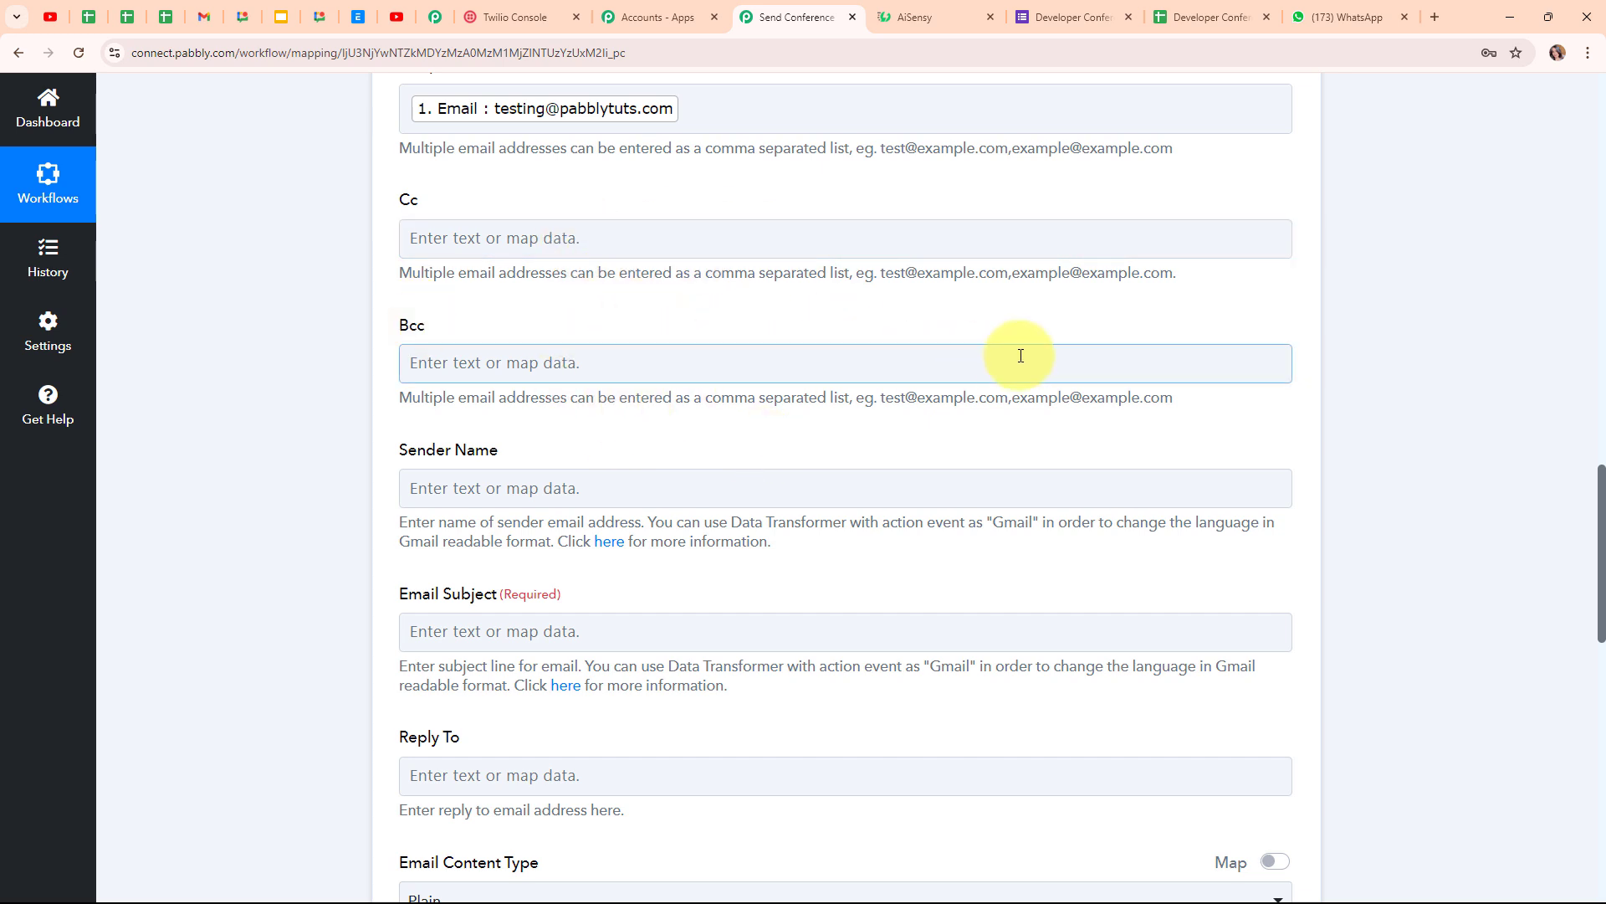
{"action": "scroll", "coordinate": [1132, 320], "scroll_direction": "down", "scroll_amount": 1}
{"action": "scroll", "coordinate": [1132, 321], "scroll_direction": "down", "scroll_amount": 1}
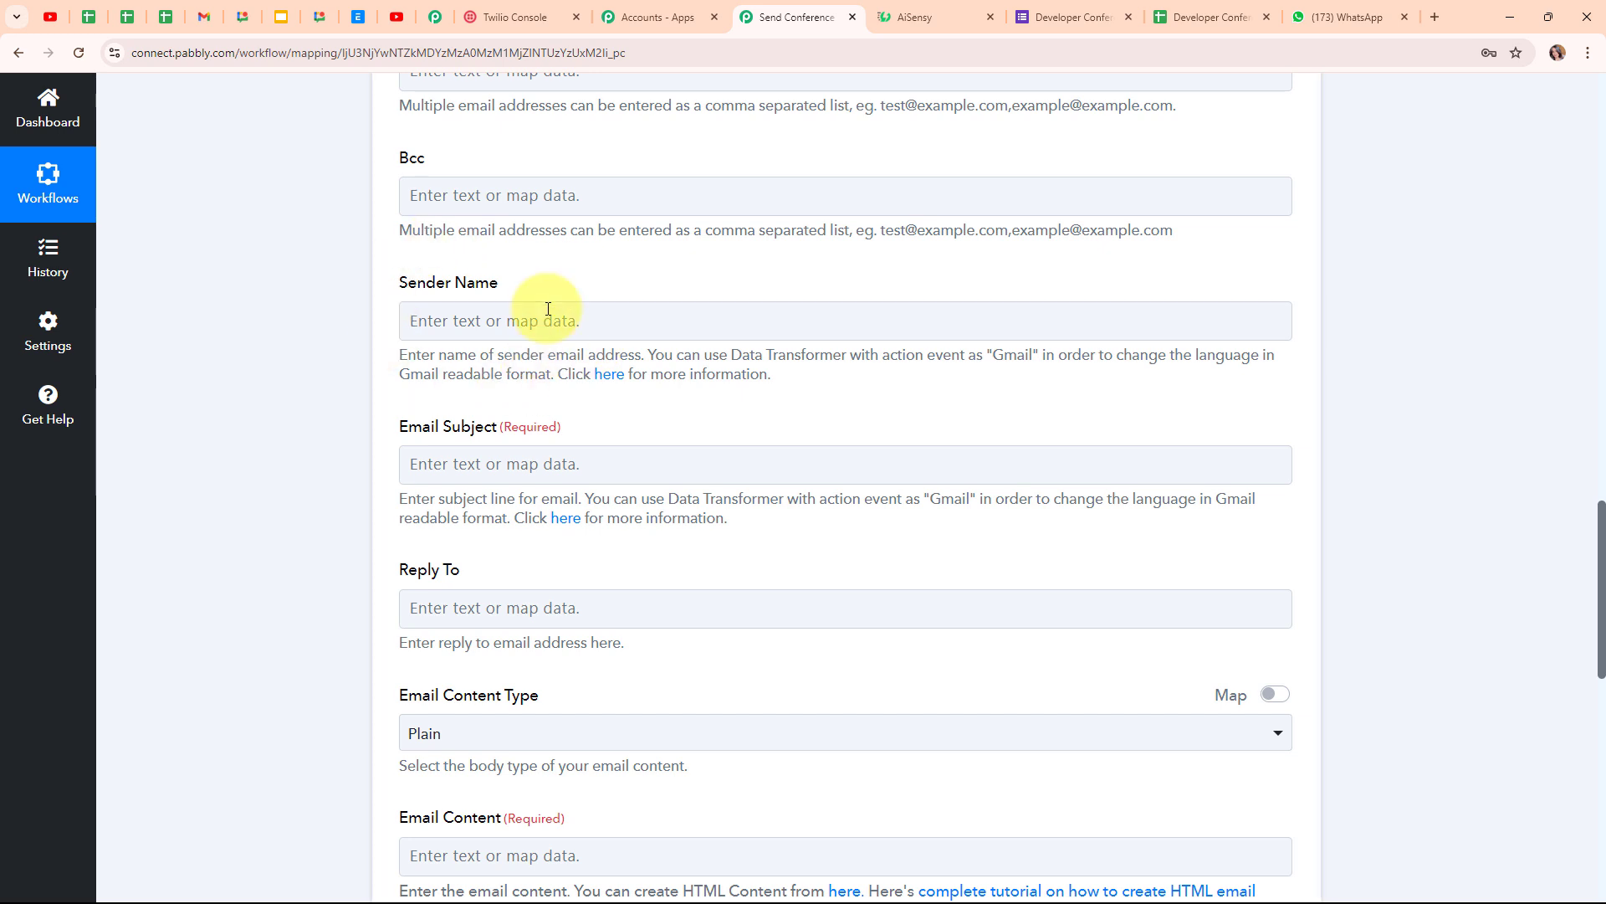
{"action": "left_click", "coordinate": [449, 328]}
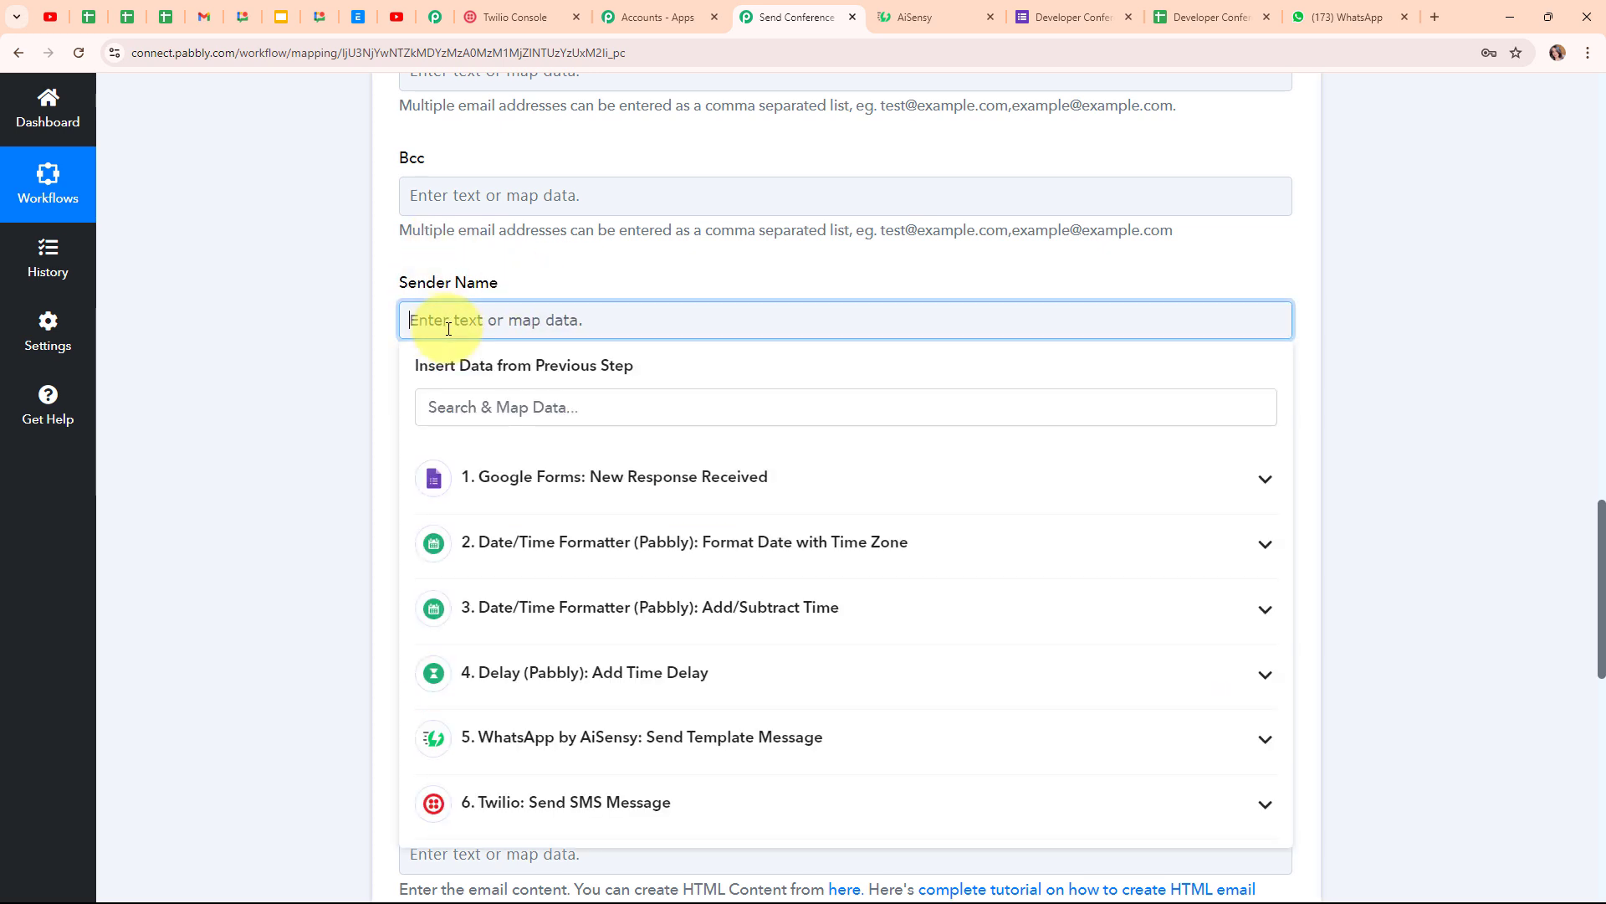
{"action": "type", "text": "ABC Organization"}
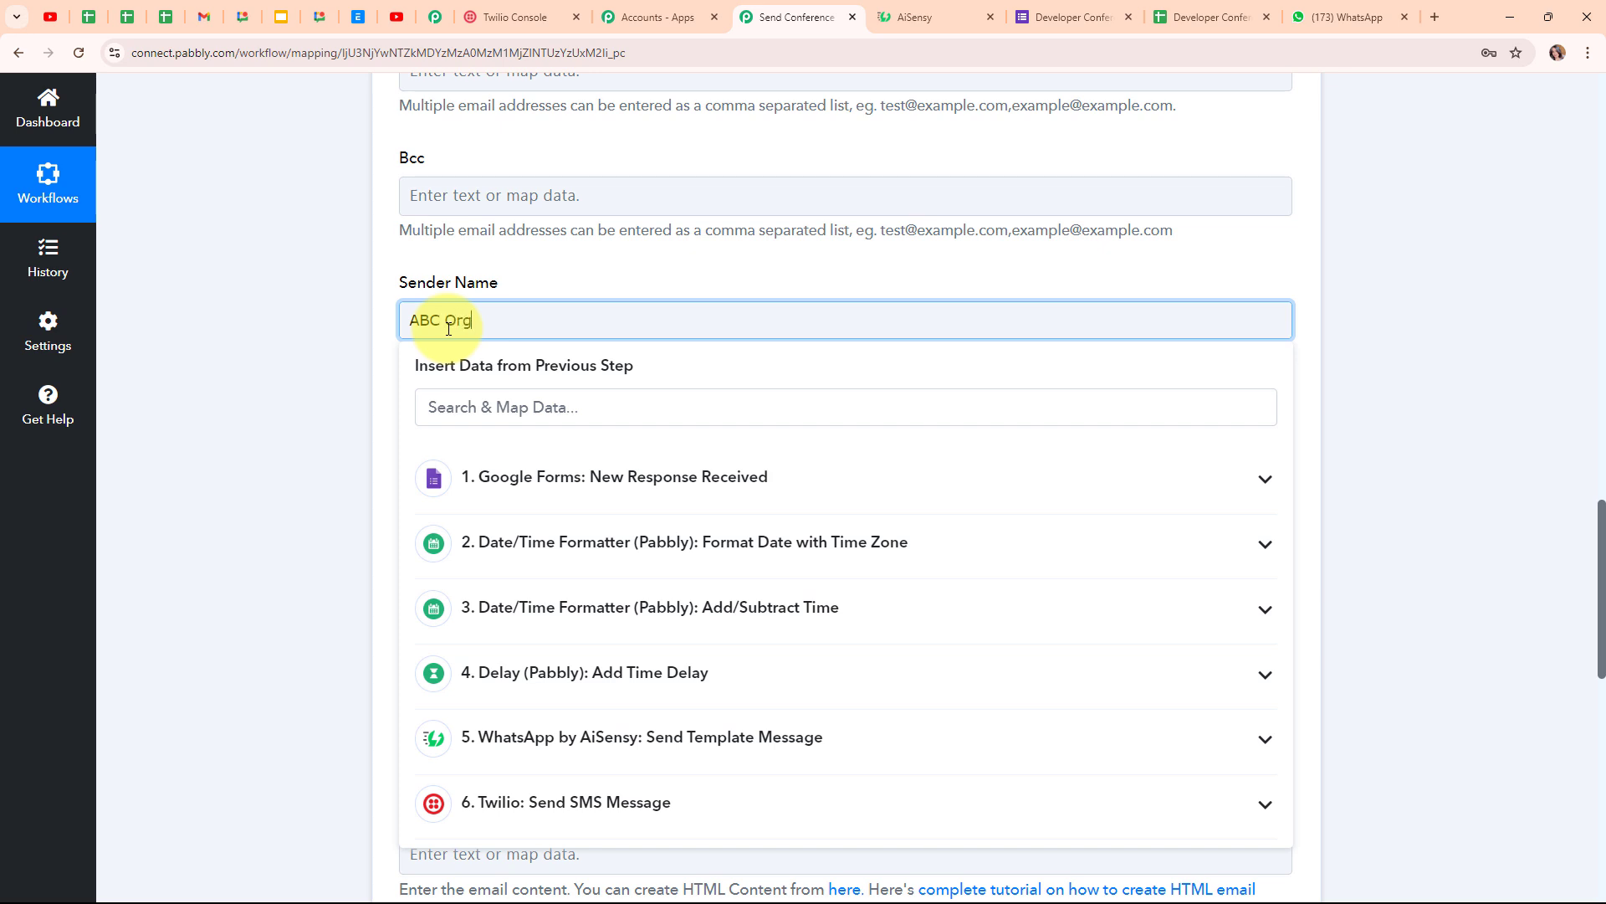
{"action": "left_click", "coordinate": [1383, 370]}
- Set the Email Subject to "Reminder: The Developer Conference is Tomorrow!"
{"action": "scroll", "coordinate": [1382, 372], "scroll_direction": "down", "scroll_amount": 1}
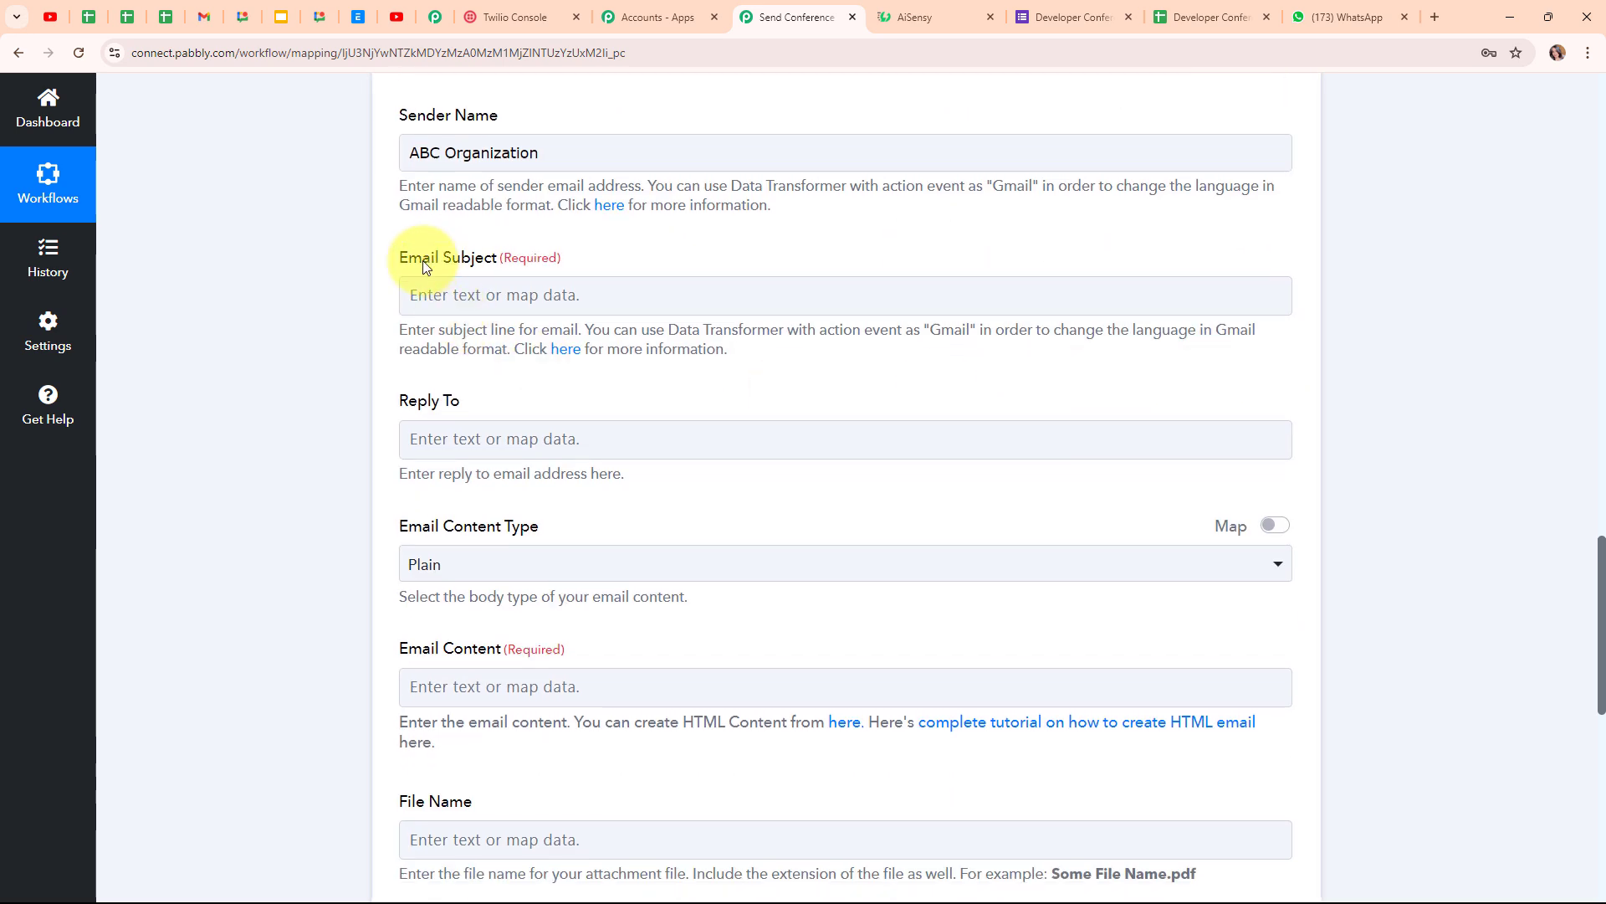
{"action": "left_click", "coordinate": [475, 297]}
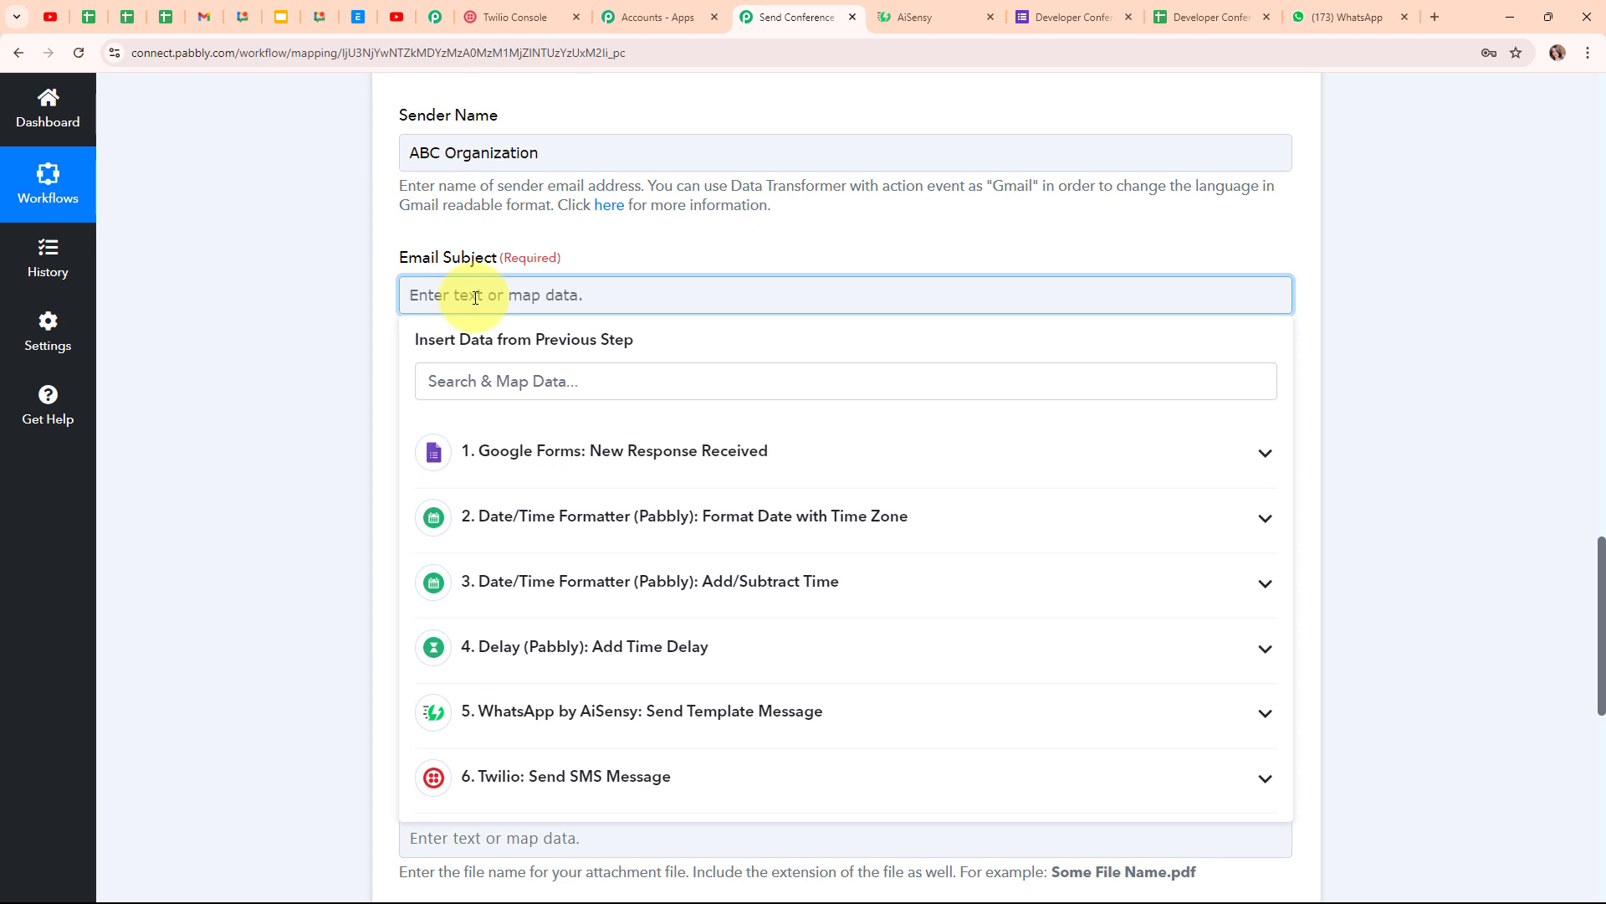
{"action": "type", "text": "Reminder: The Developer Conference is Tomorrow!"}
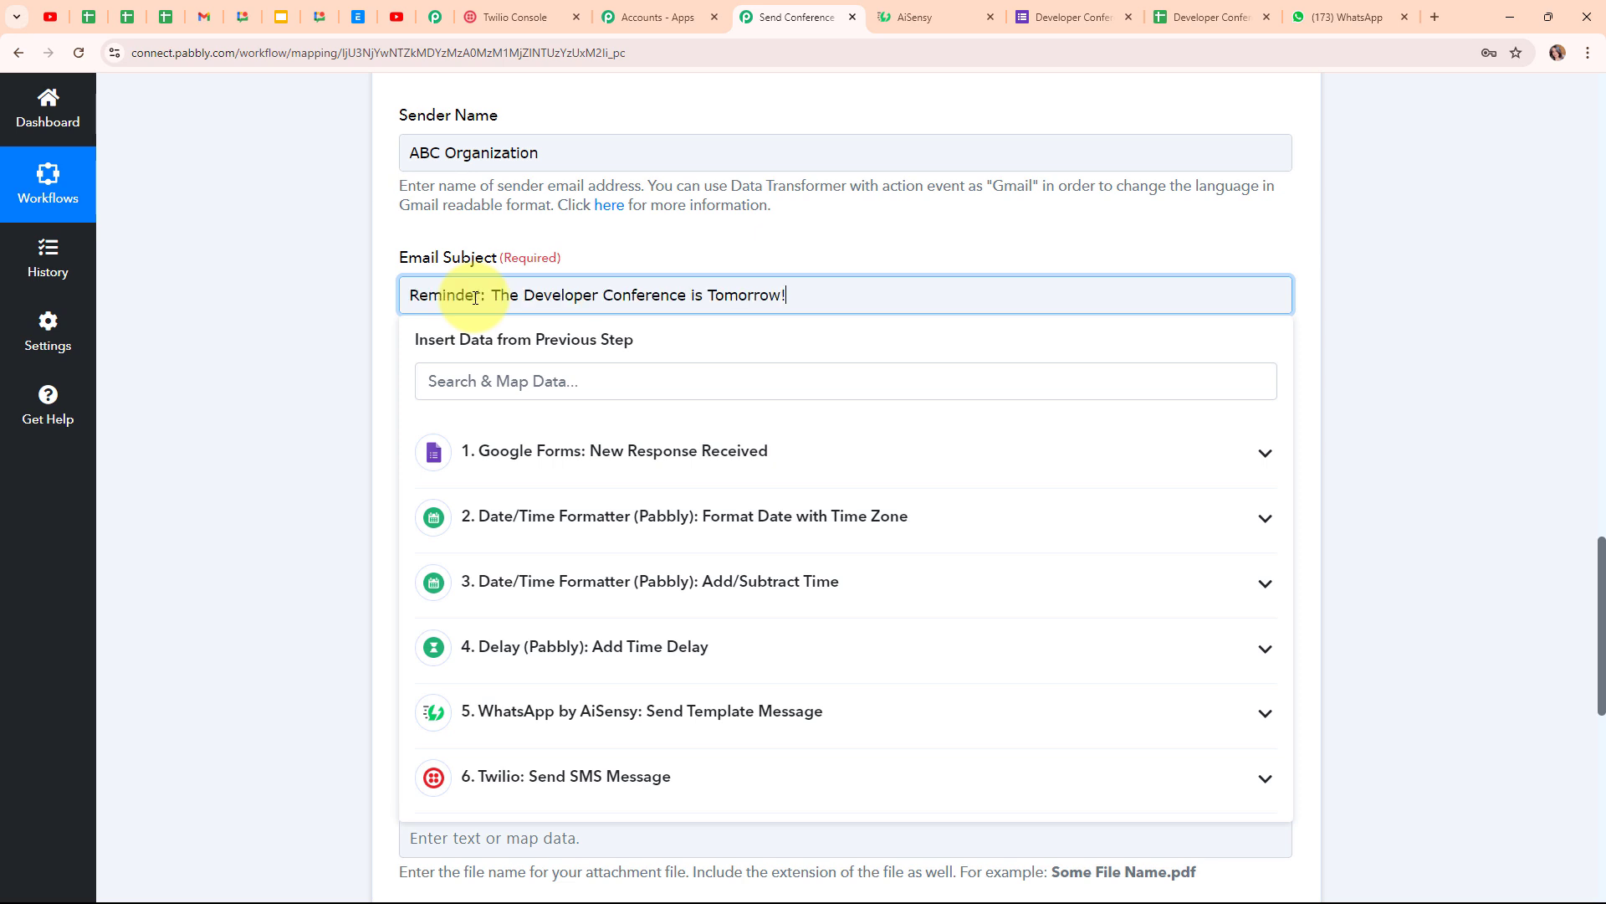
{"action": "left_click", "coordinate": [293, 297]}
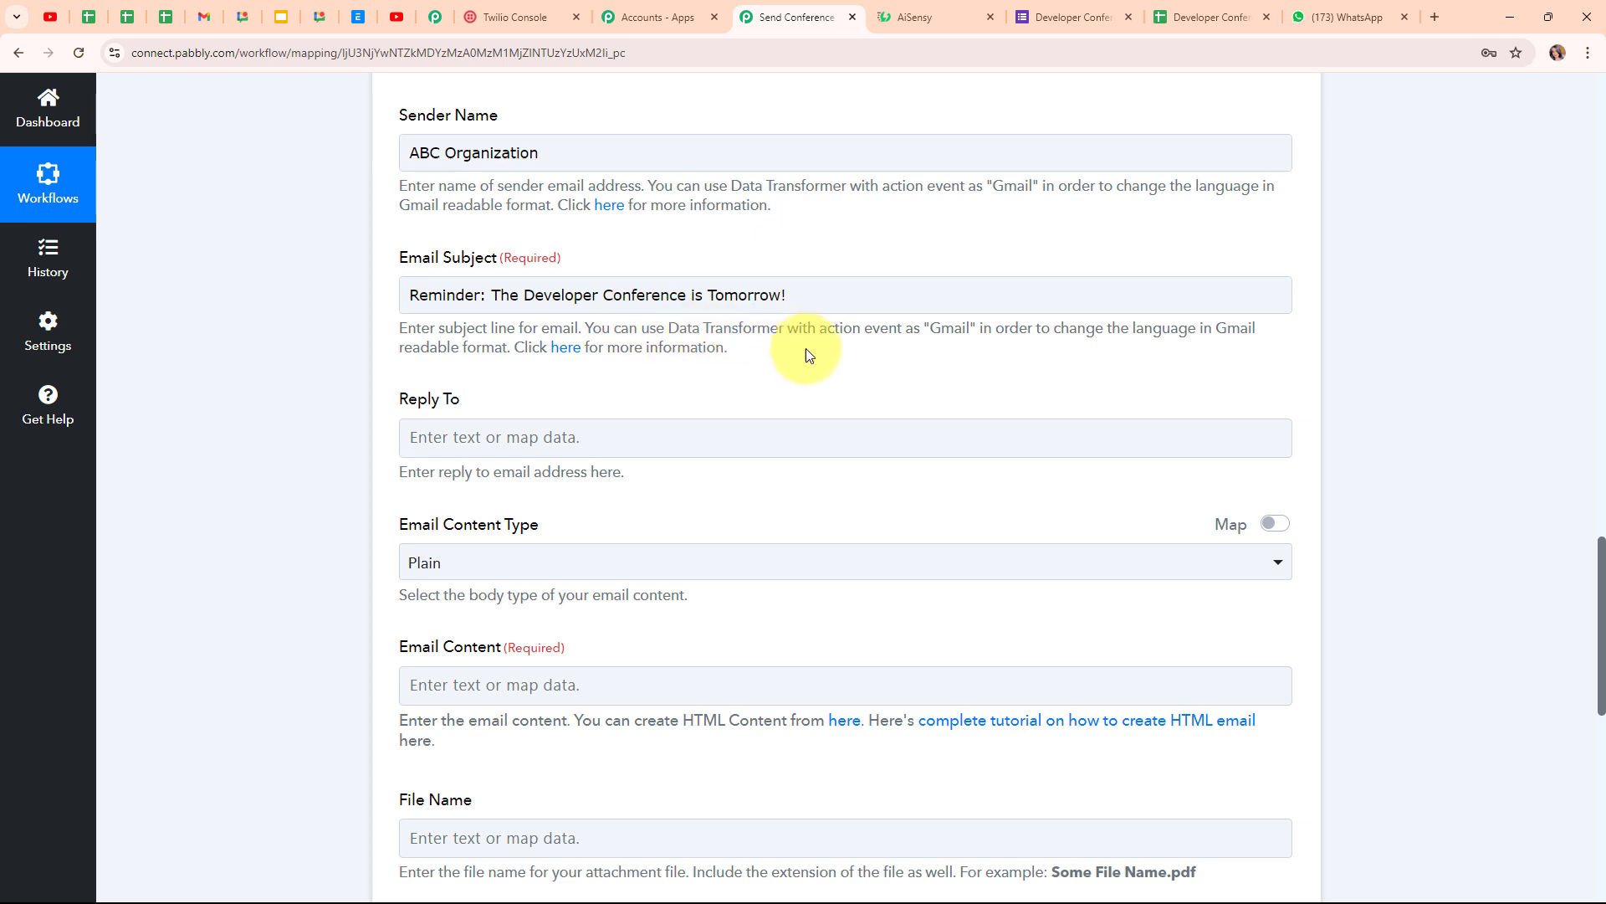
- Choose Plain as the Email Content Type, leaving the Reply To address empty
{"action": "scroll", "coordinate": [837, 358], "scroll_direction": "down", "scroll_amount": 2}
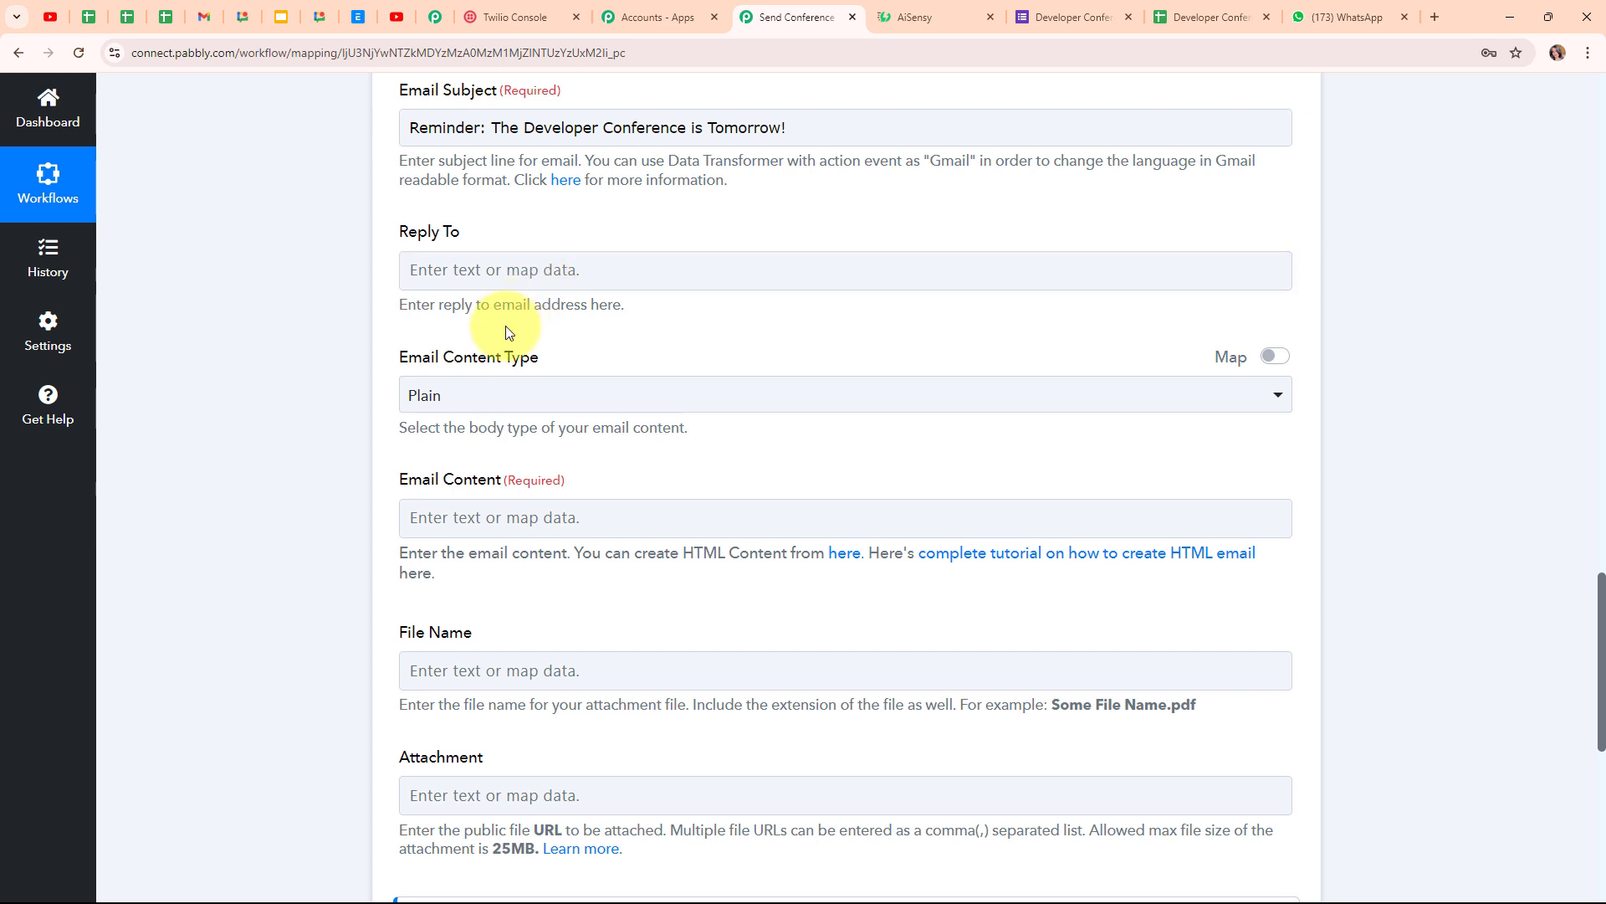
{"action": "left_click", "coordinate": [465, 408]}
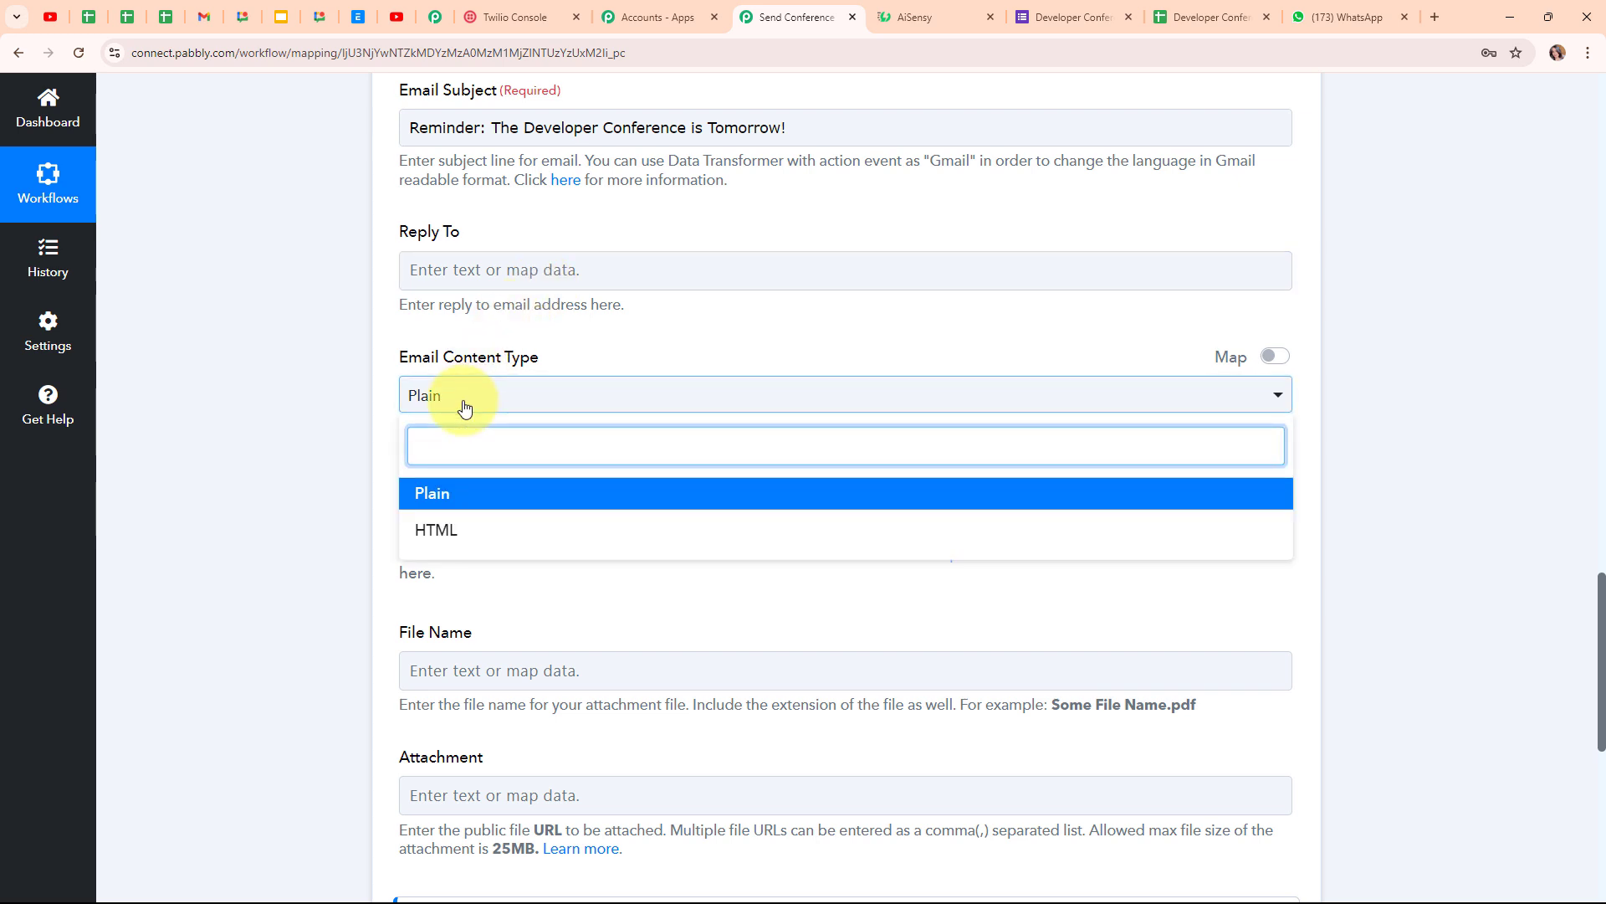
{"action": "left_click", "coordinate": [488, 497]}
- Fill the Email Content with the conference reminder greeting [Name], giving 30 September 2024, 10 AM and Zoom Meeting, signed ABC Organization
{"action": "scroll", "coordinate": [1058, 468], "scroll_direction": "down", "scroll_amount": 3}
{"action": "scroll", "coordinate": [1058, 467], "scroll_direction": "down", "scroll_amount": 1}
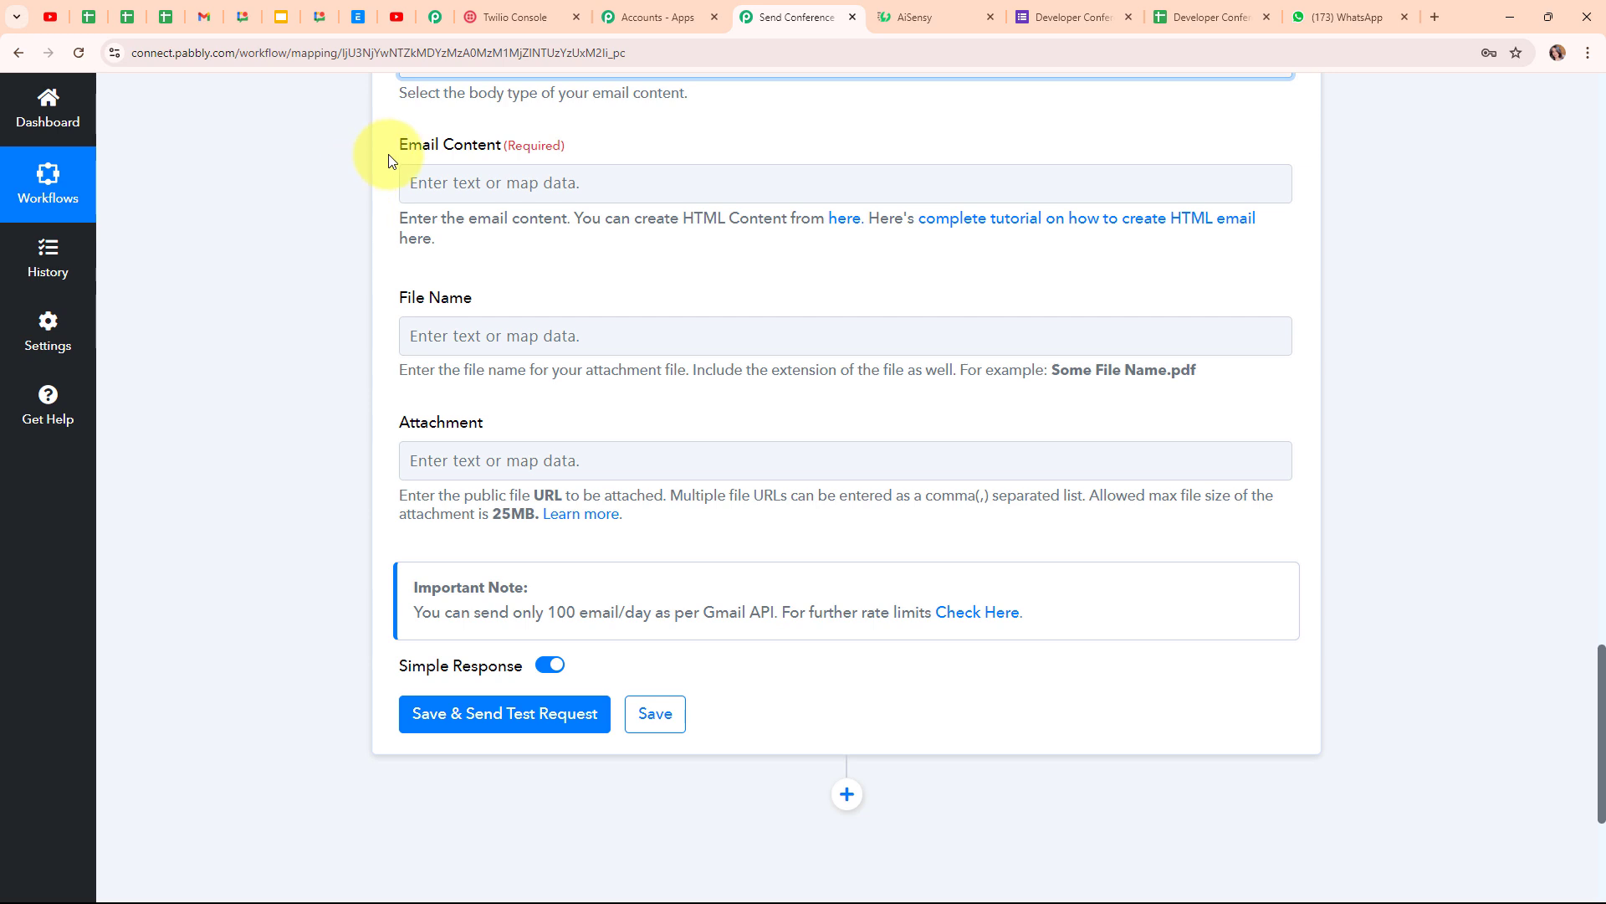
{"action": "left_click", "coordinate": [561, 179]}
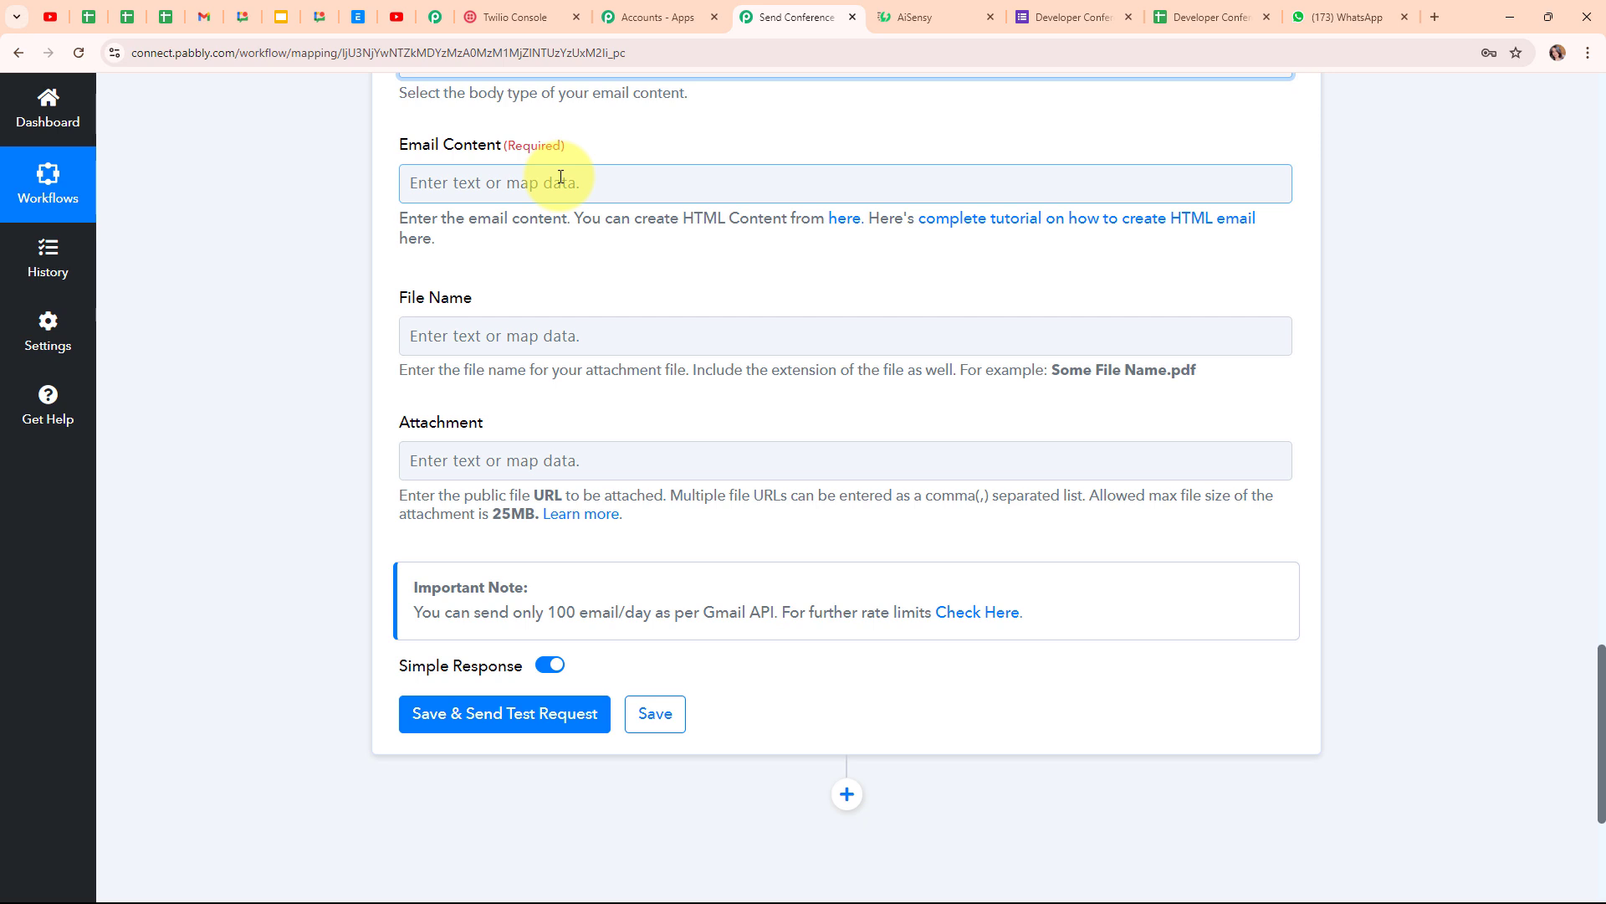
{"action": "left_click", "coordinate": [561, 179]}
{"action": "type", "text": "Hi [Name],  We’re looking forward to welcoming you to the Developer Conference tomorrow, 30th September 2024, at 10 AM.  Here's a quick reminder of the details: Date: 30 September 2024 Time: 10 AM Location: Zoom Meeting  If you have any questions or need assistance, don’t hesitate to reach out. We can’t wait to see you there!  Best regards, ABC Organization"}
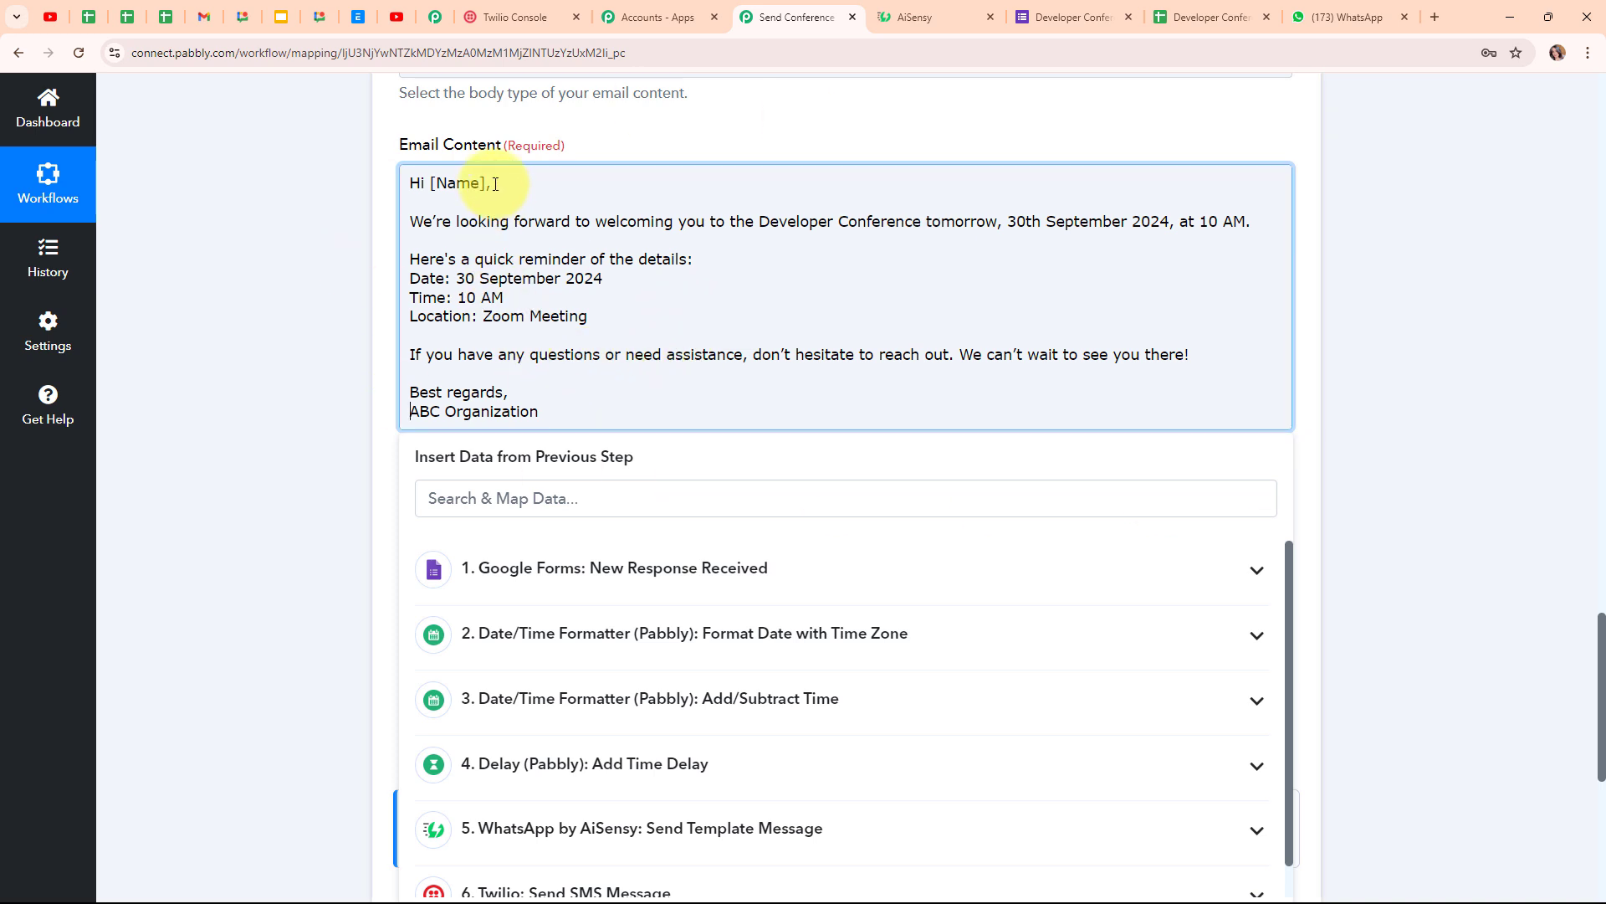
- Replace the [Name] placeholder in the email greeting with the Name value from the Google Forms: New Response Received step
{"action": "left_click_drag", "start_coordinate": [489, 184], "coordinate": [432, 185]}
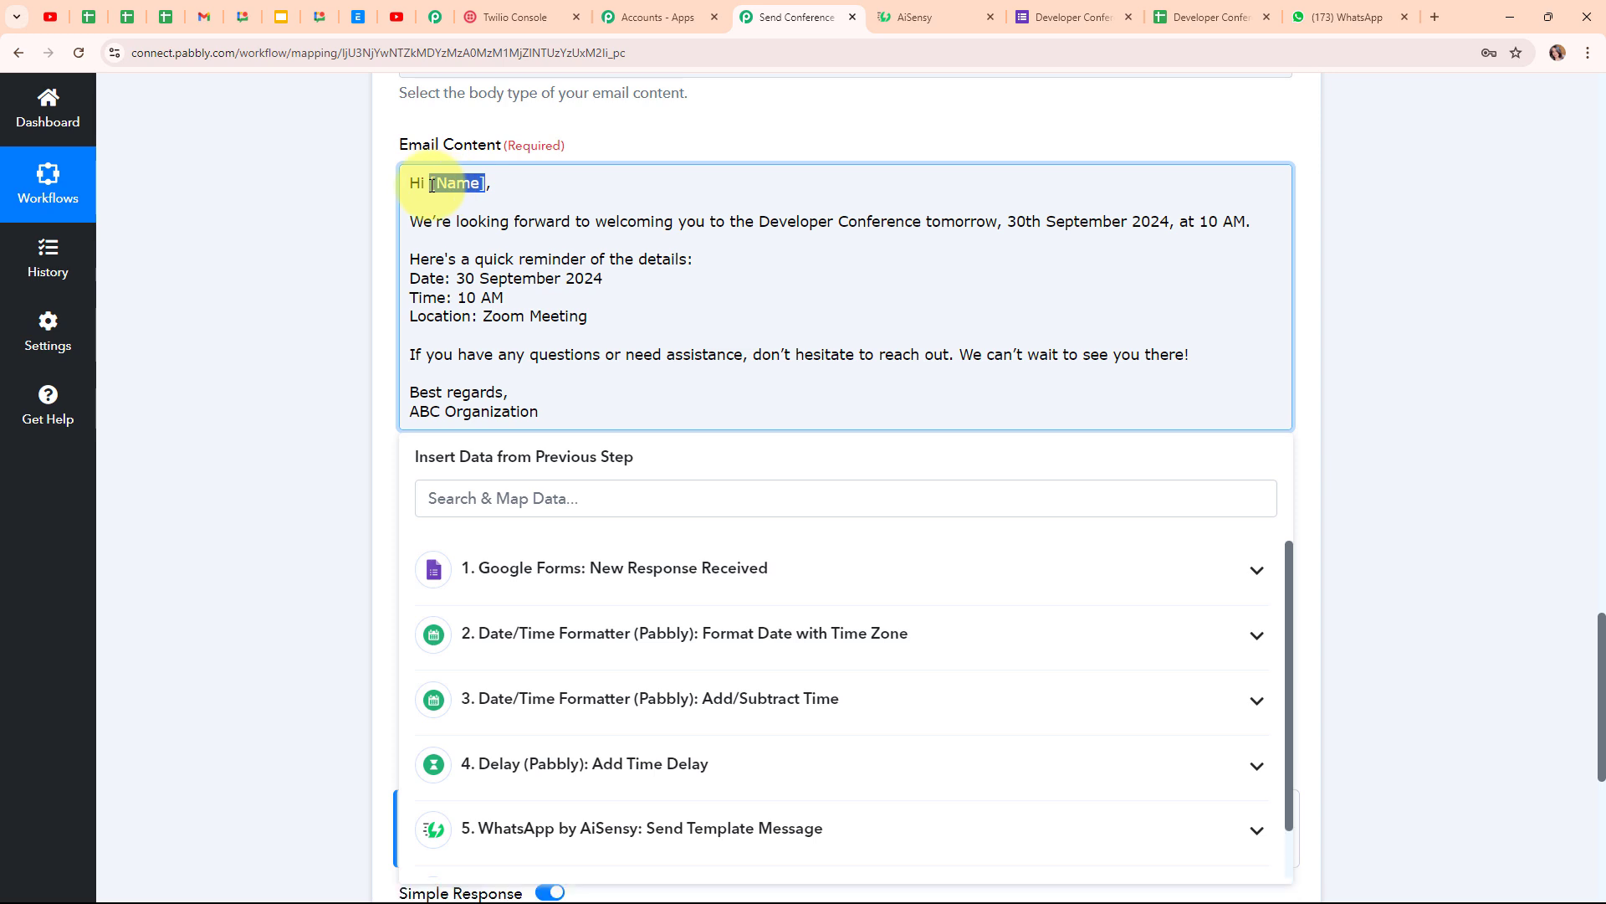
{"action": "key", "text": "BackSpace"}
{"action": "left_click", "coordinate": [700, 563]}
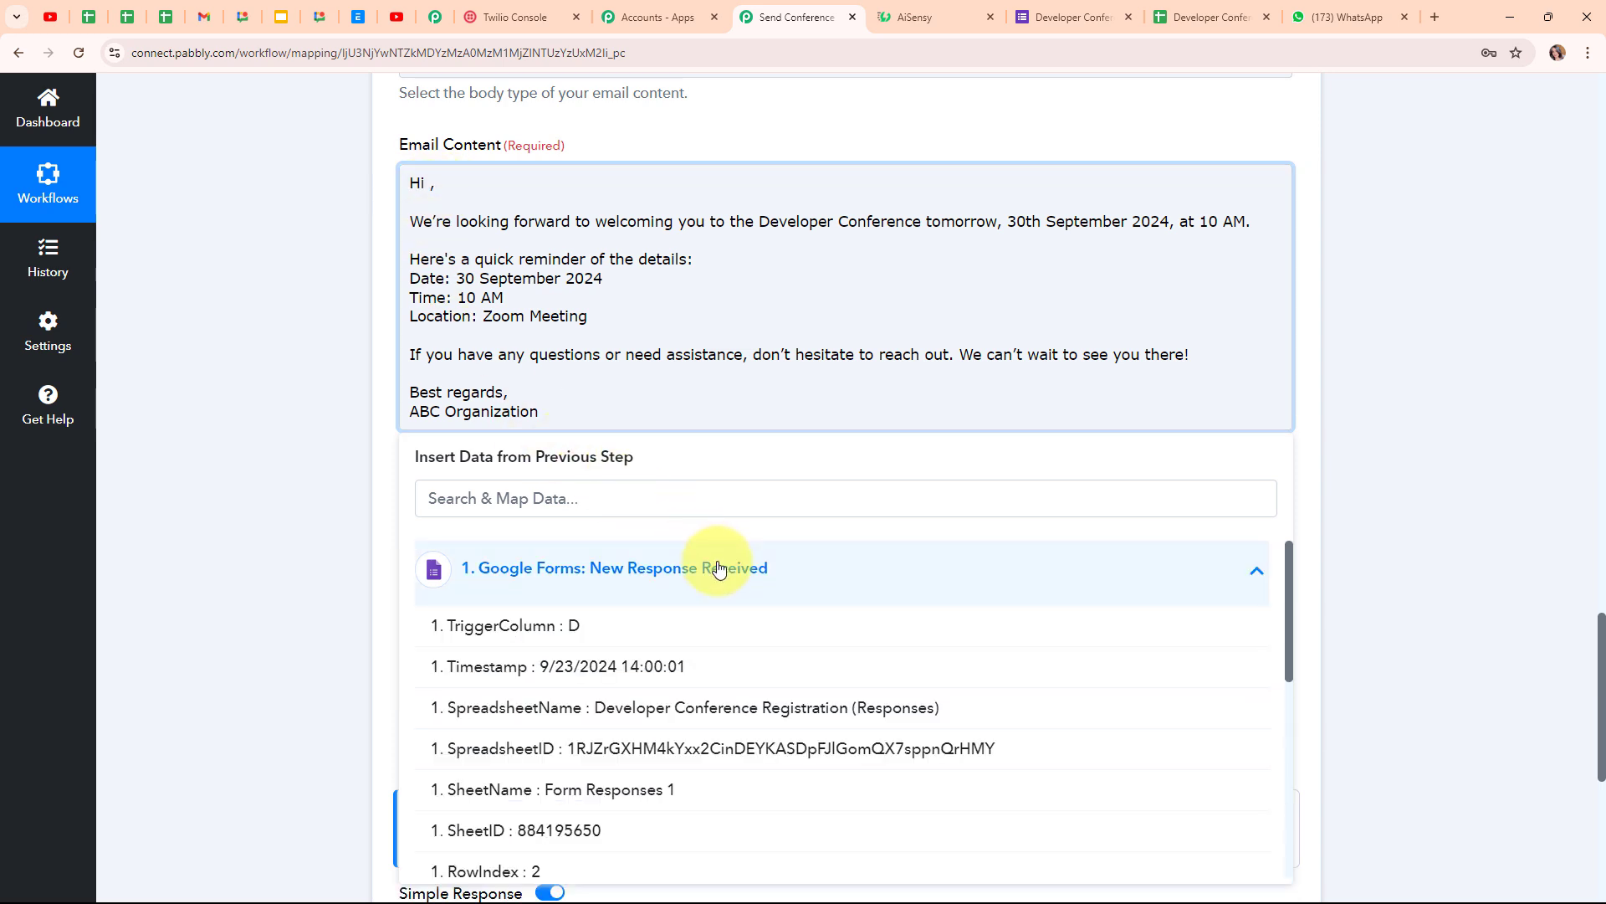
{"action": "scroll", "coordinate": [670, 748], "scroll_direction": "down", "scroll_amount": 4}
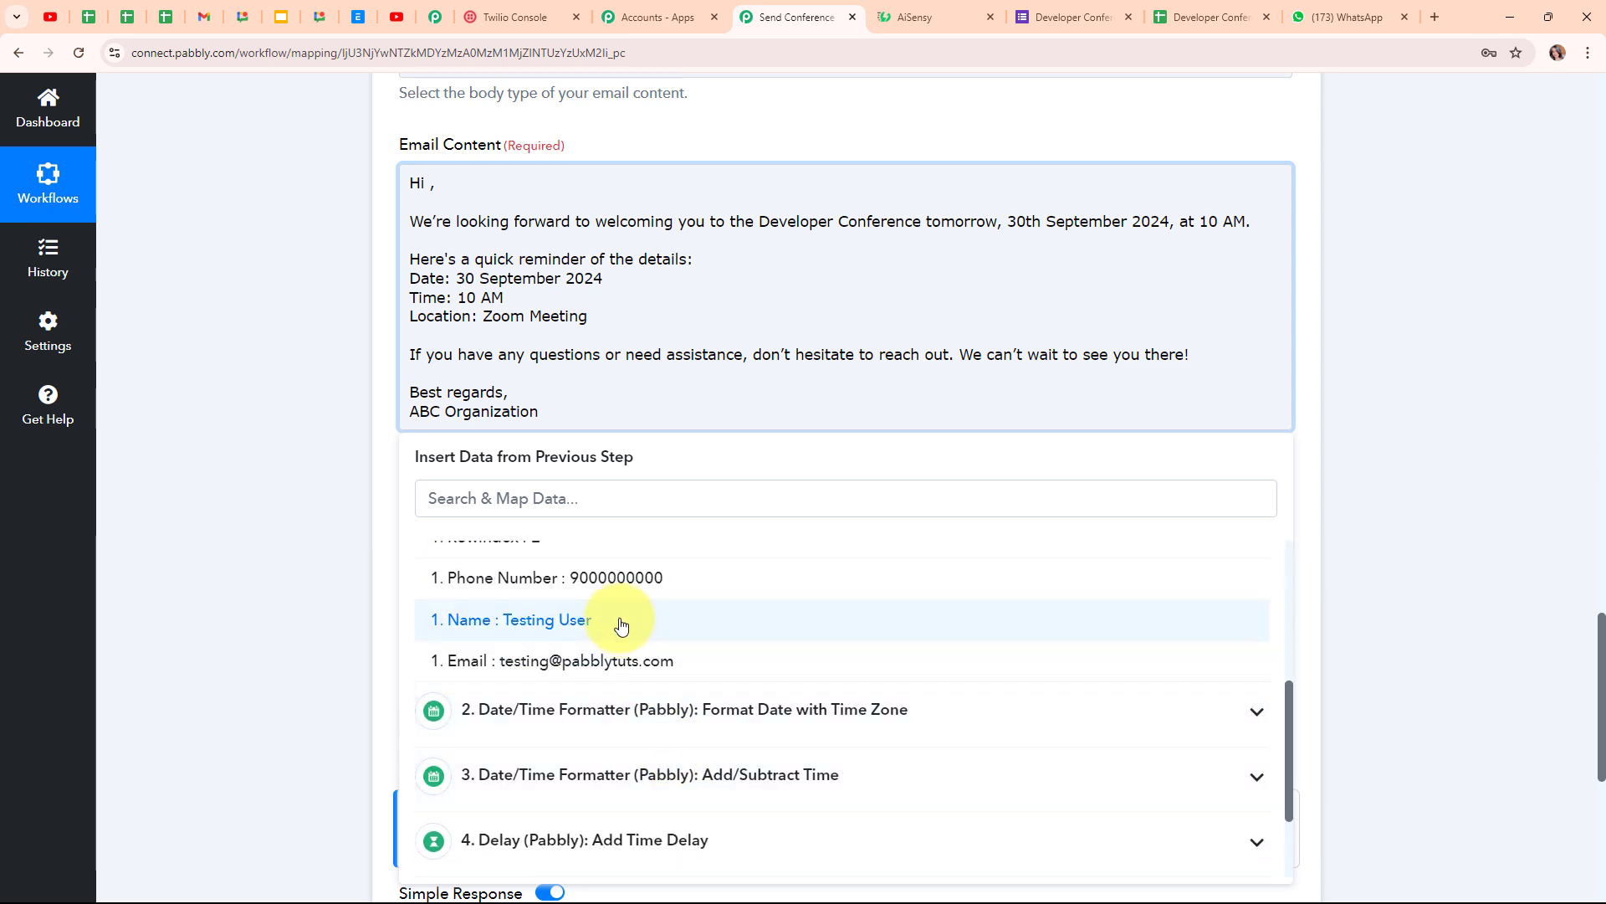
{"action": "left_click", "coordinate": [586, 619]}
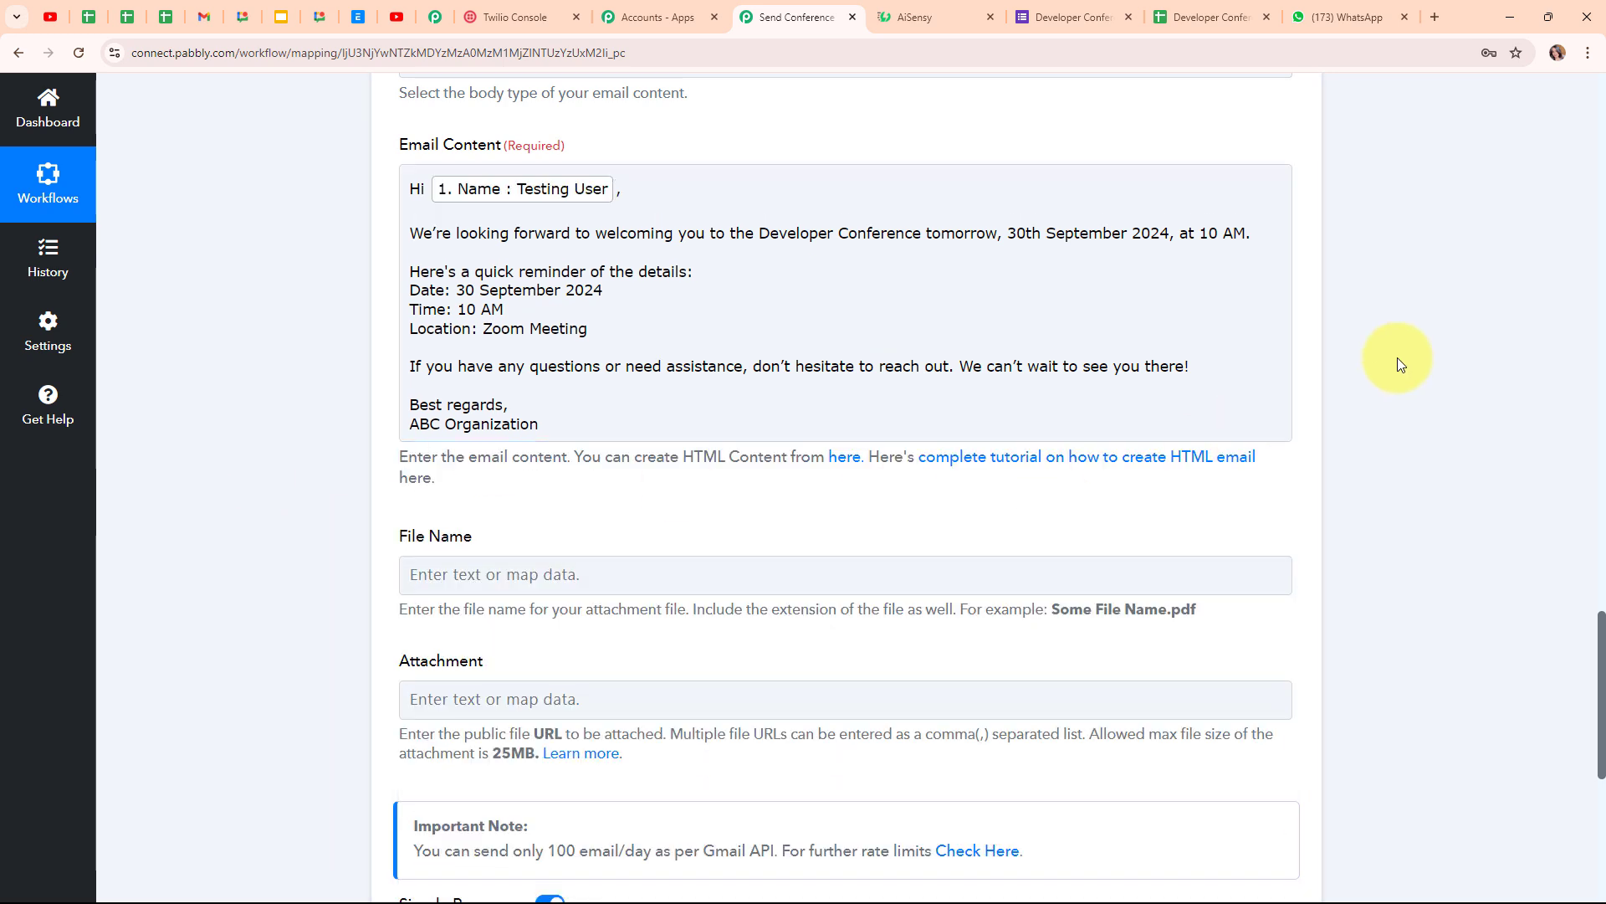
- Save the Gmail action with a test request, check the received reminder in the Gmail inbox and return to the workflow
{"action": "scroll", "coordinate": [1398, 359], "scroll_direction": "down", "scroll_amount": 3}
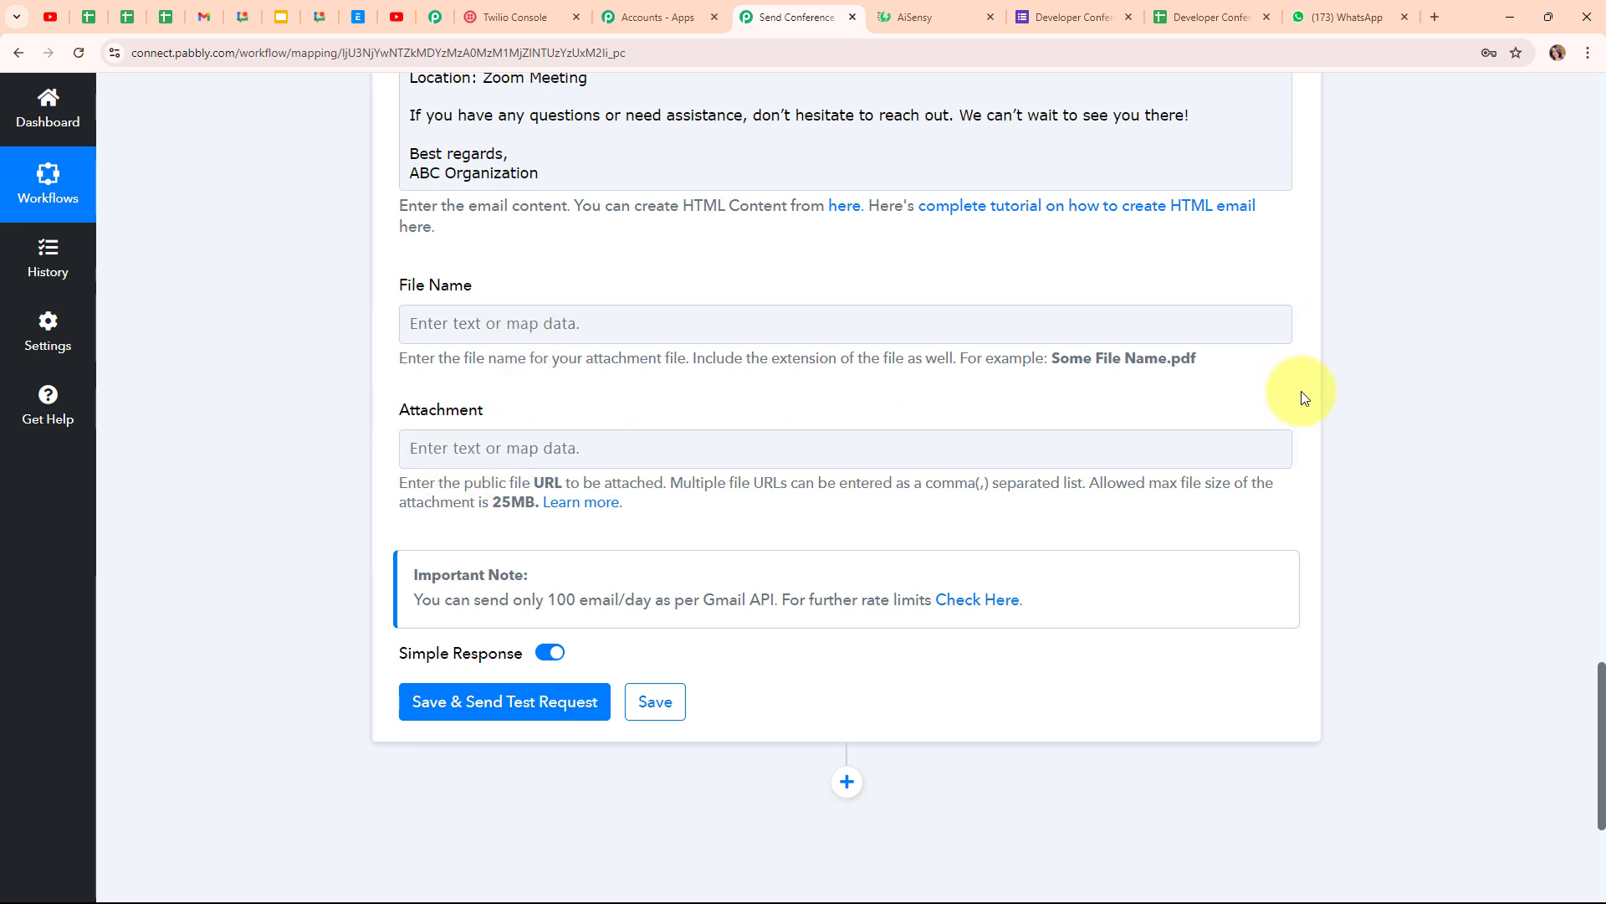
{"action": "scroll", "coordinate": [1297, 351], "scroll_direction": "up", "scroll_amount": 3}
{"action": "scroll", "coordinate": [1286, 383], "scroll_direction": "down", "scroll_amount": 1}
{"action": "scroll", "coordinate": [1284, 381], "scroll_direction": "down", "scroll_amount": 3}
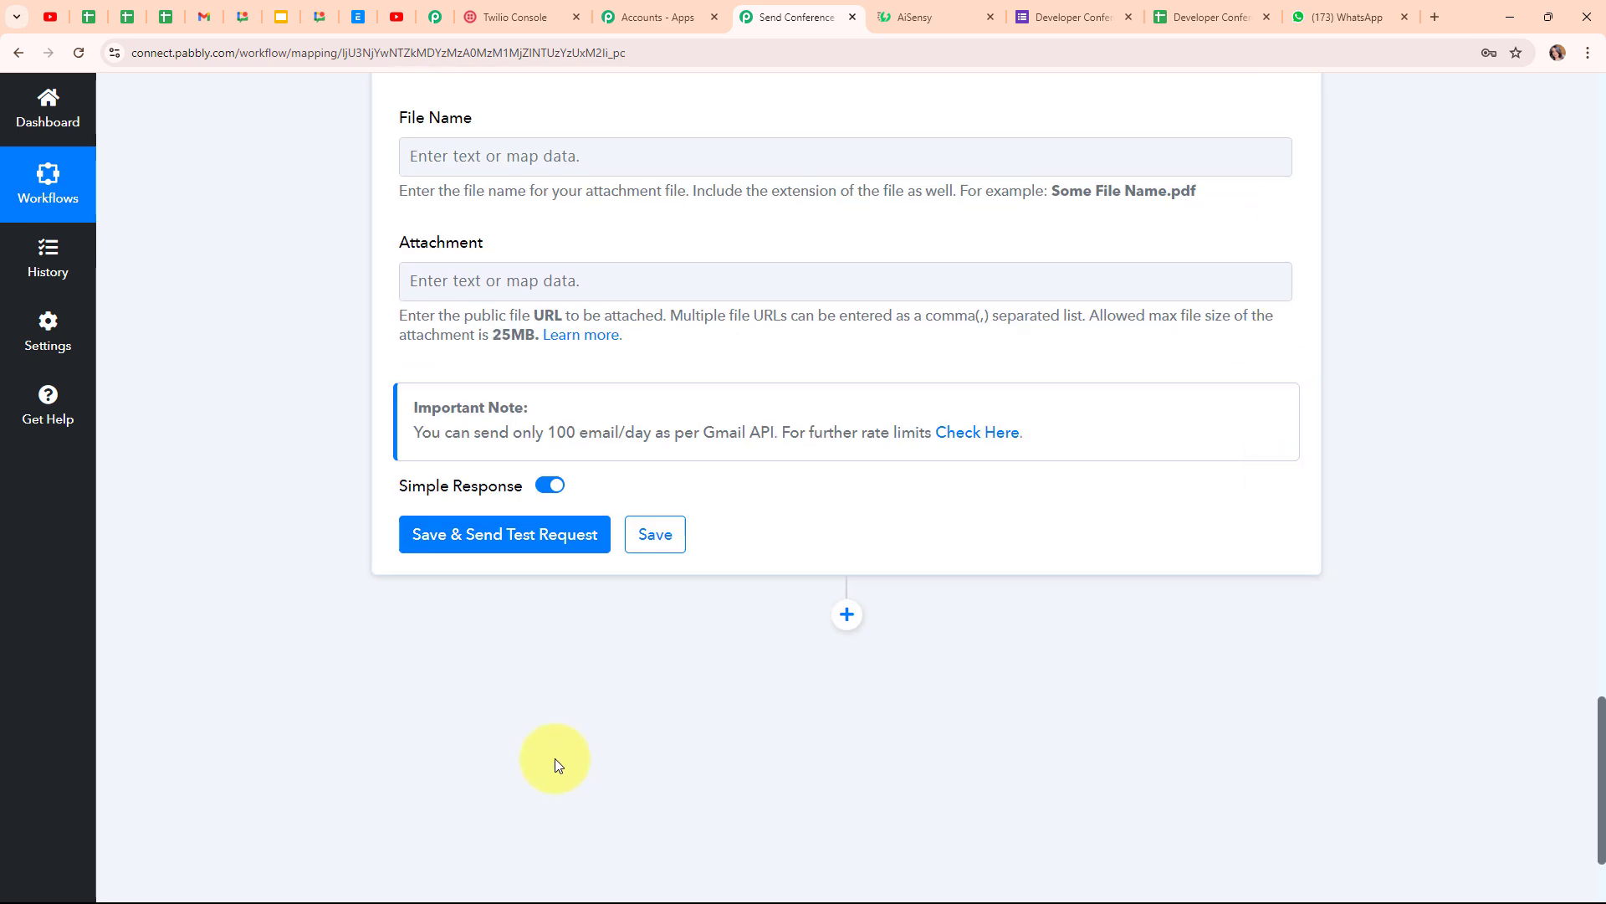
{"action": "left_click", "coordinate": [437, 549]}
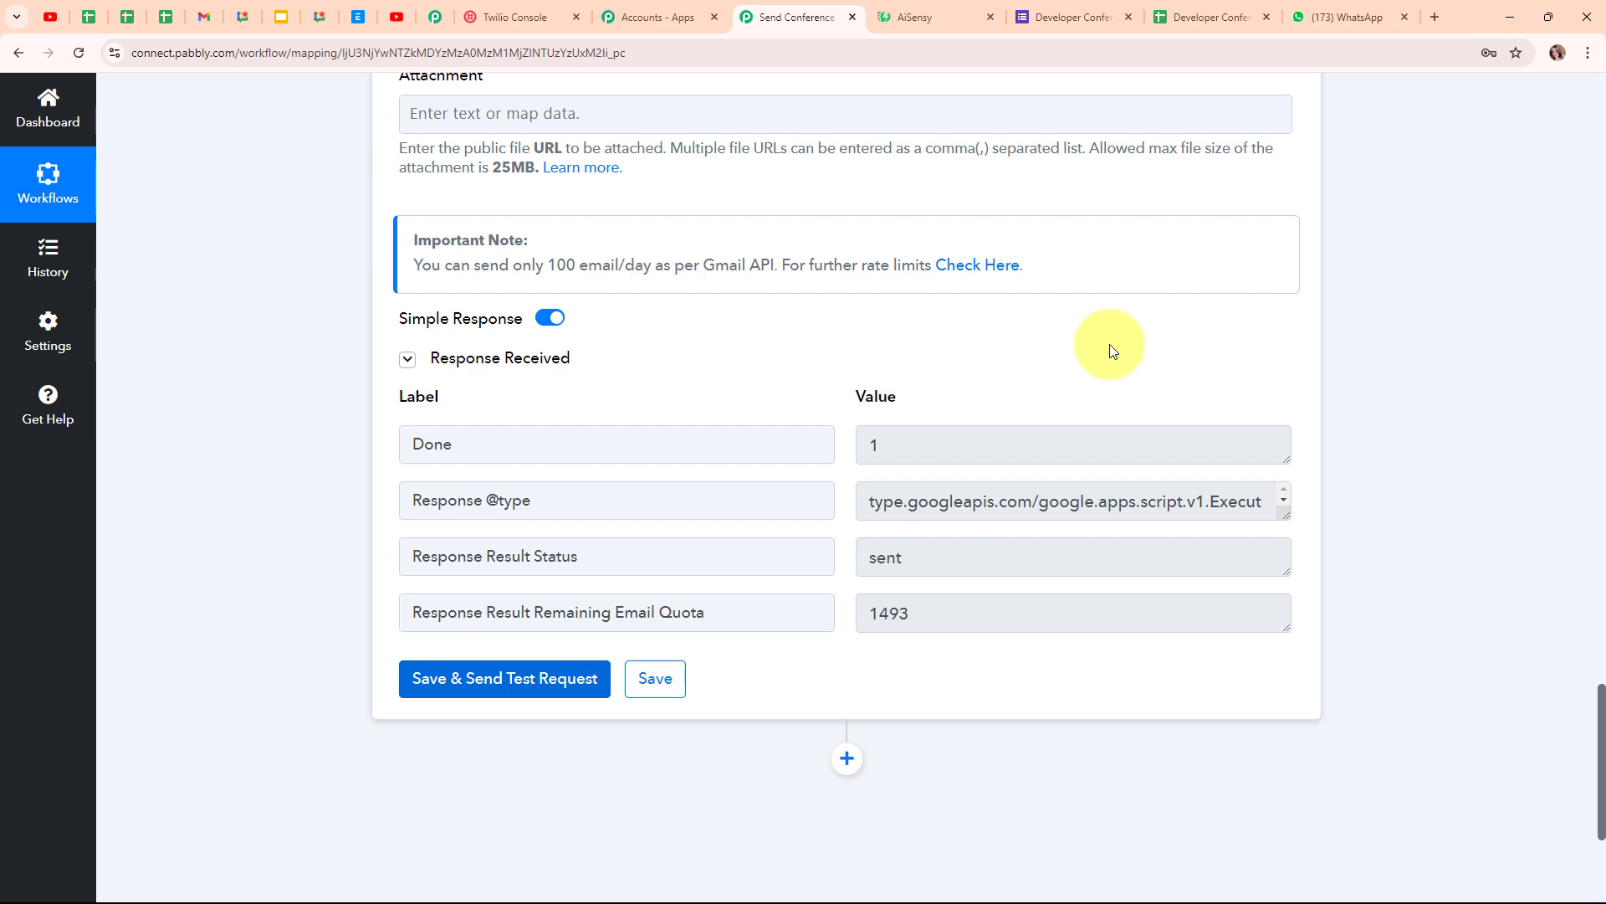
{"action": "key", "text": "alt+Tab"}
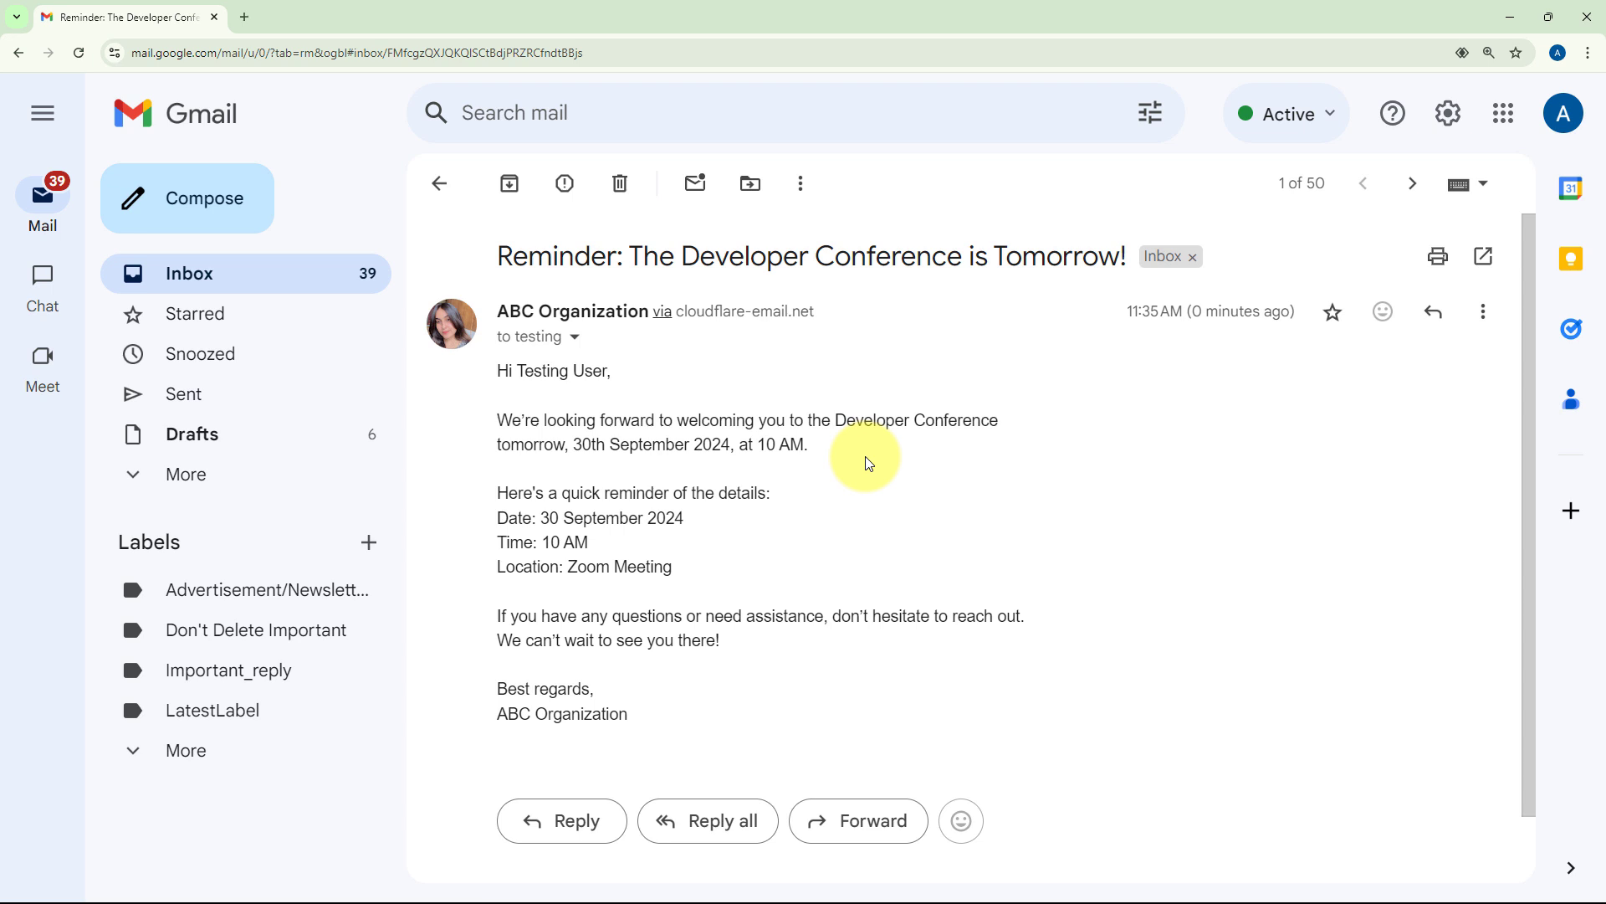
{"action": "left_click", "coordinate": [1496, 20]}
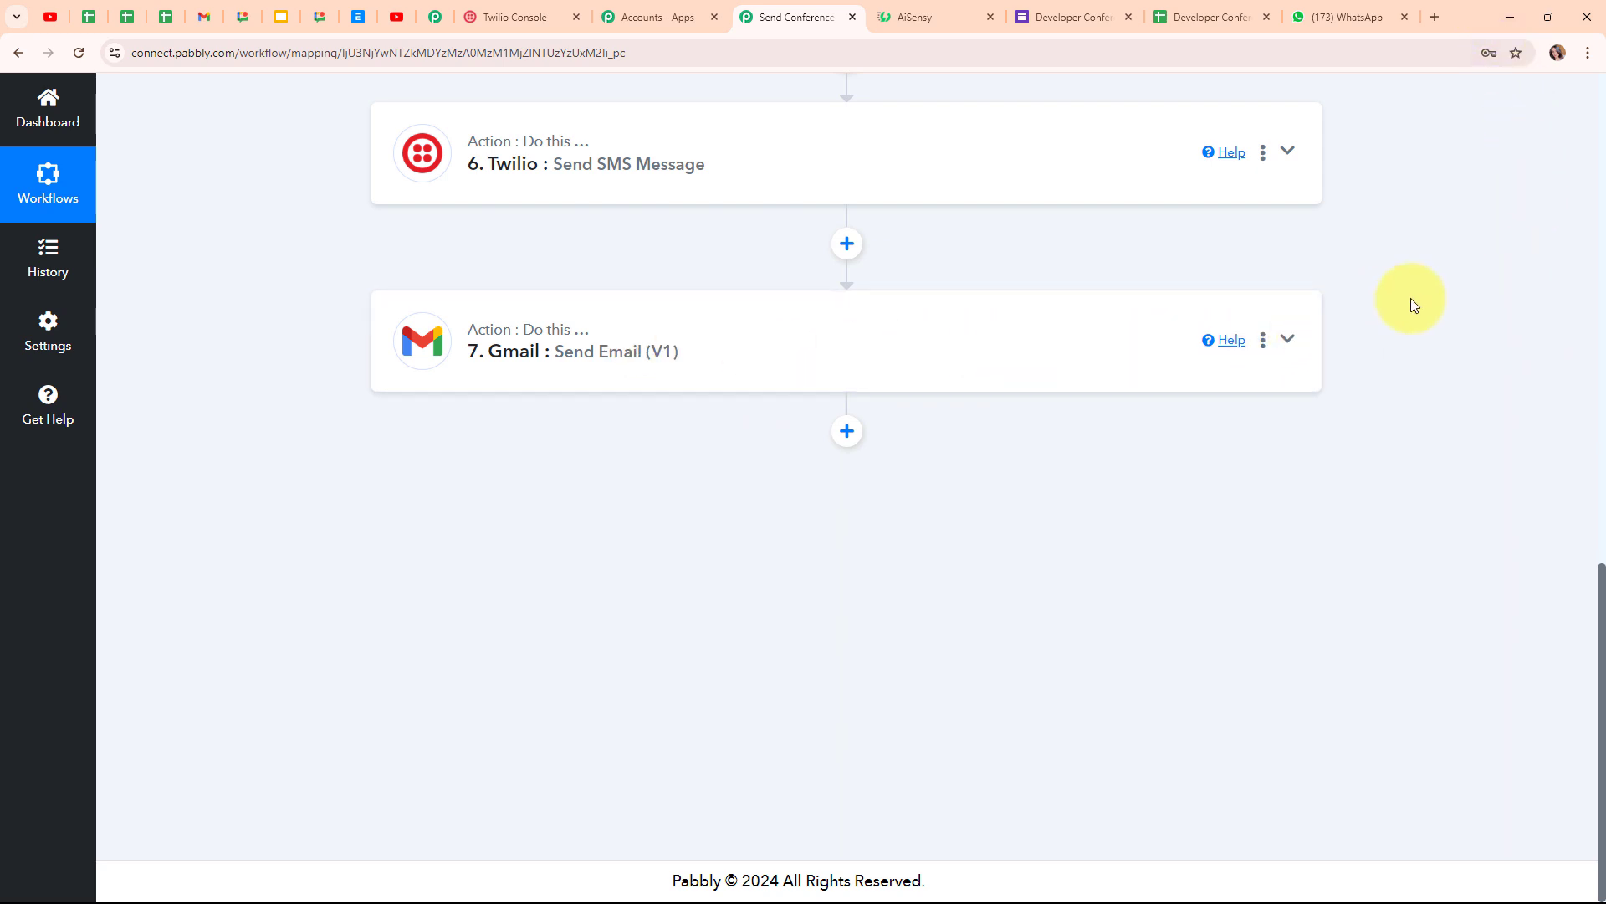
{"action": "scroll", "coordinate": [1412, 304], "scroll_direction": "up", "scroll_amount": 4}
{"action": "scroll", "coordinate": [1407, 299], "scroll_direction": "up", "scroll_amount": 8}
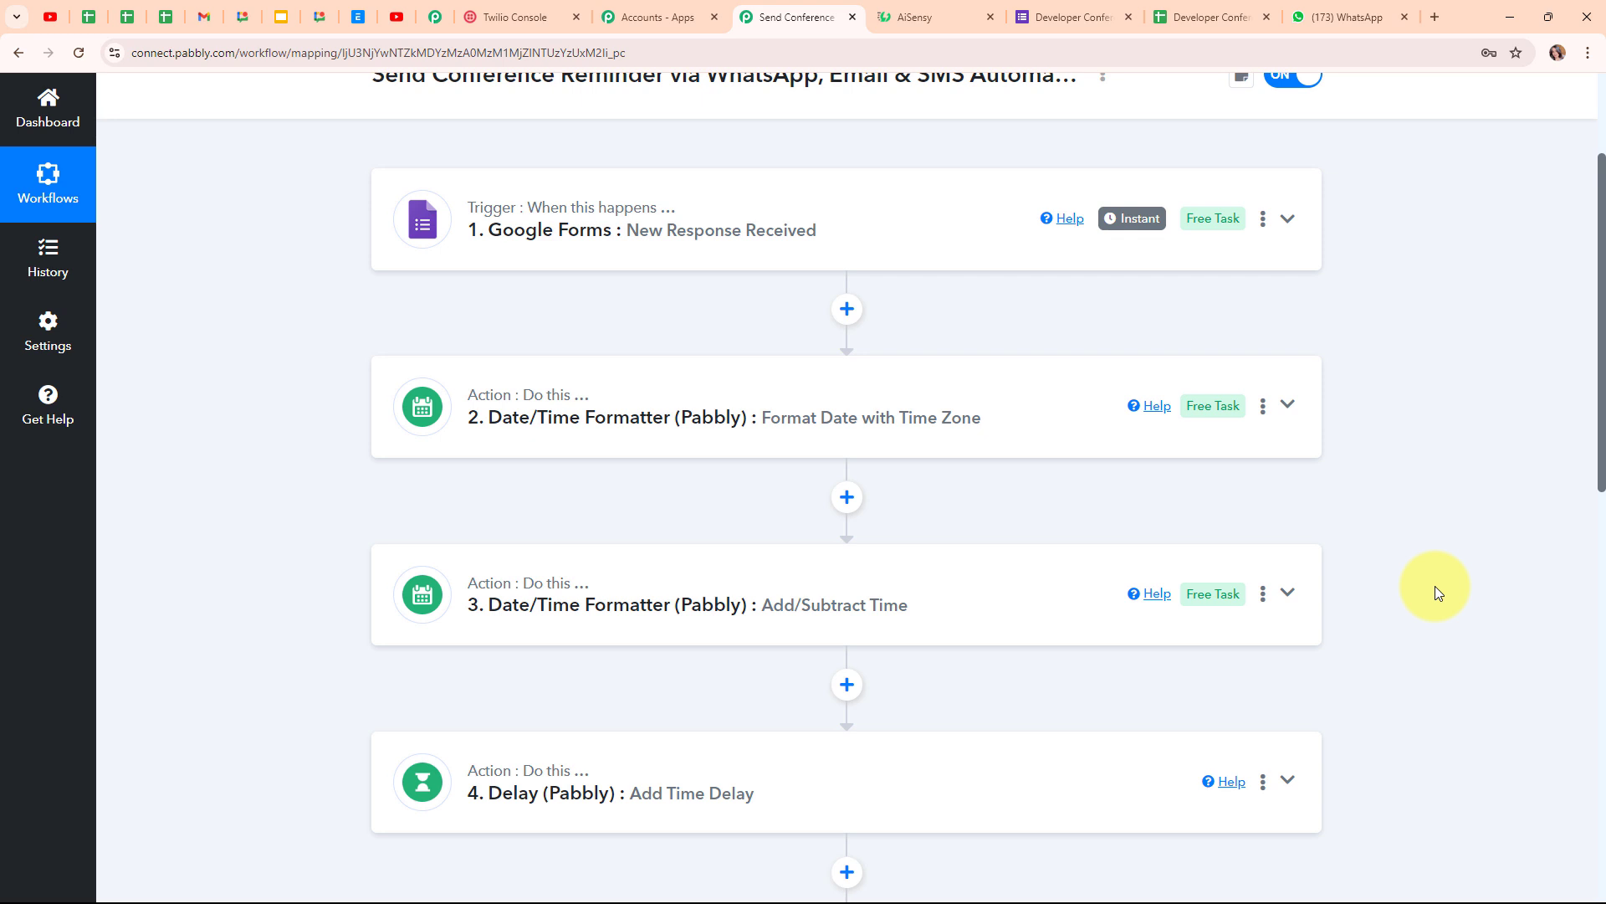
{"action": "scroll", "coordinate": [1434, 592], "scroll_direction": "down", "scroll_amount": 5}
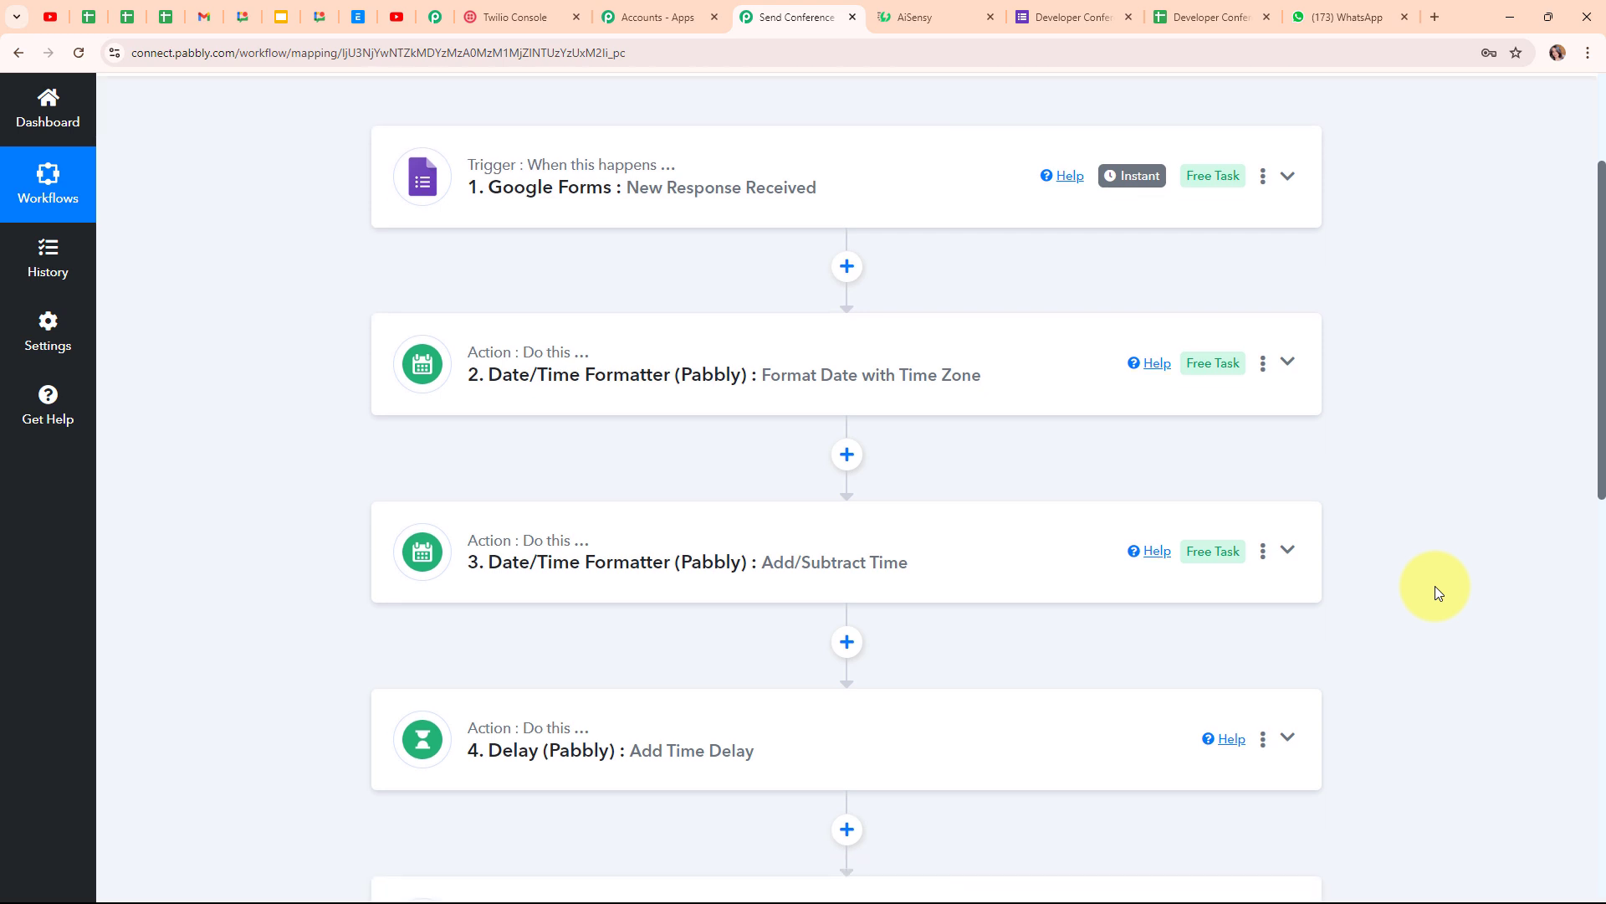
- Copy the step 3 Date/Time Formatter (Add/Subtract Time) action and paste it below the Gmail action at the end of the workflow
{"action": "scroll", "coordinate": [1434, 585], "scroll_direction": "up", "scroll_amount": 1}
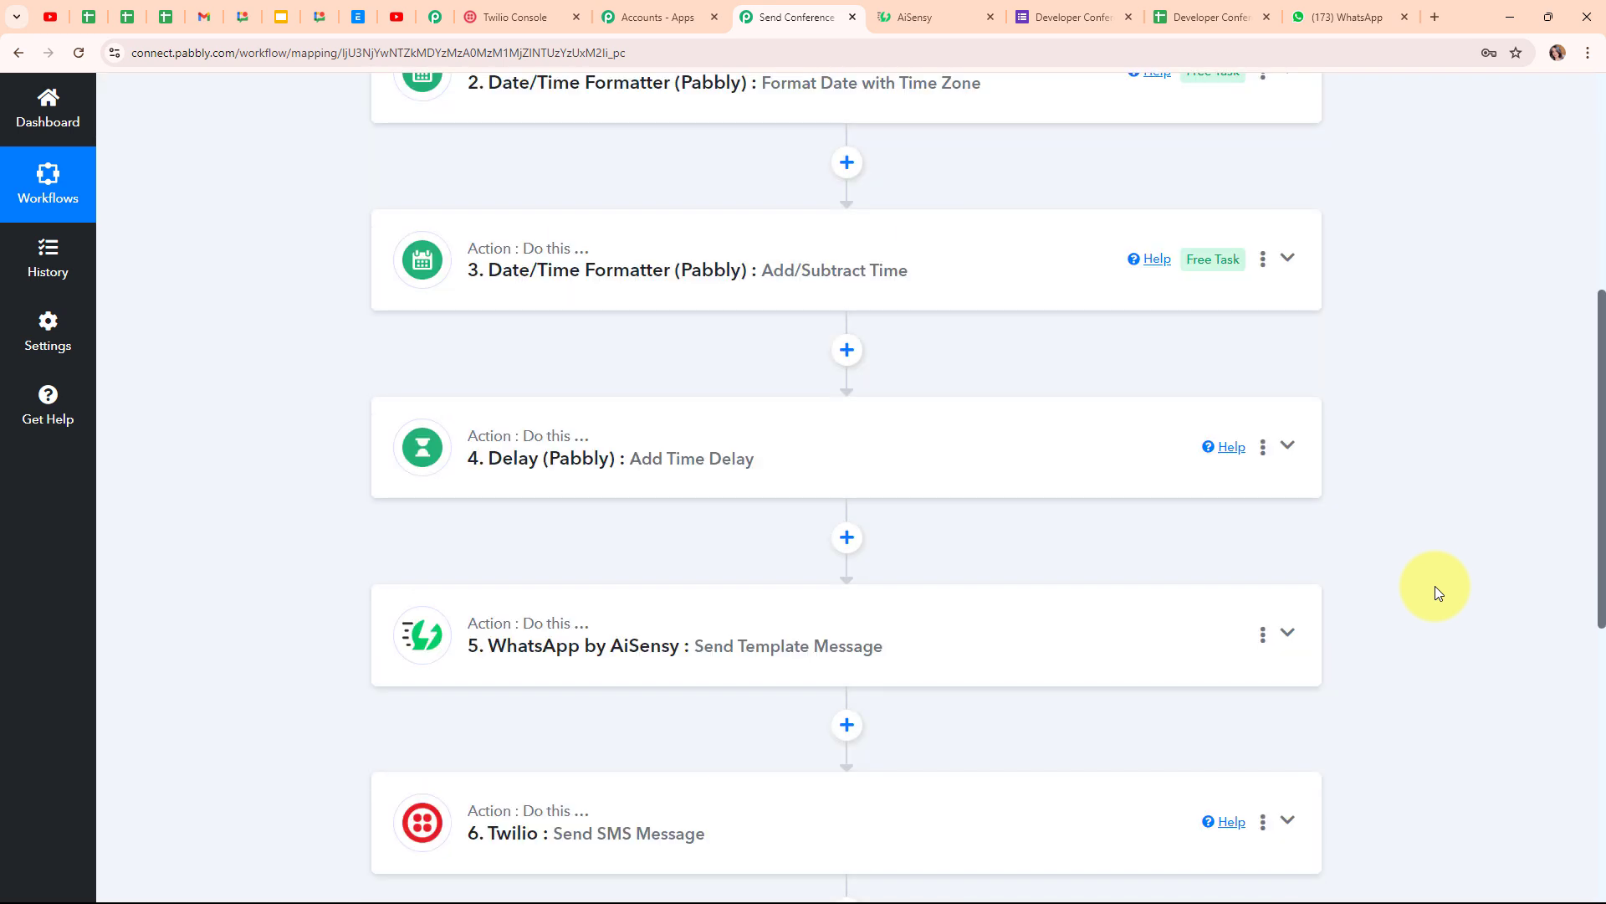
{"action": "scroll", "coordinate": [1434, 586], "scroll_direction": "up", "scroll_amount": 3}
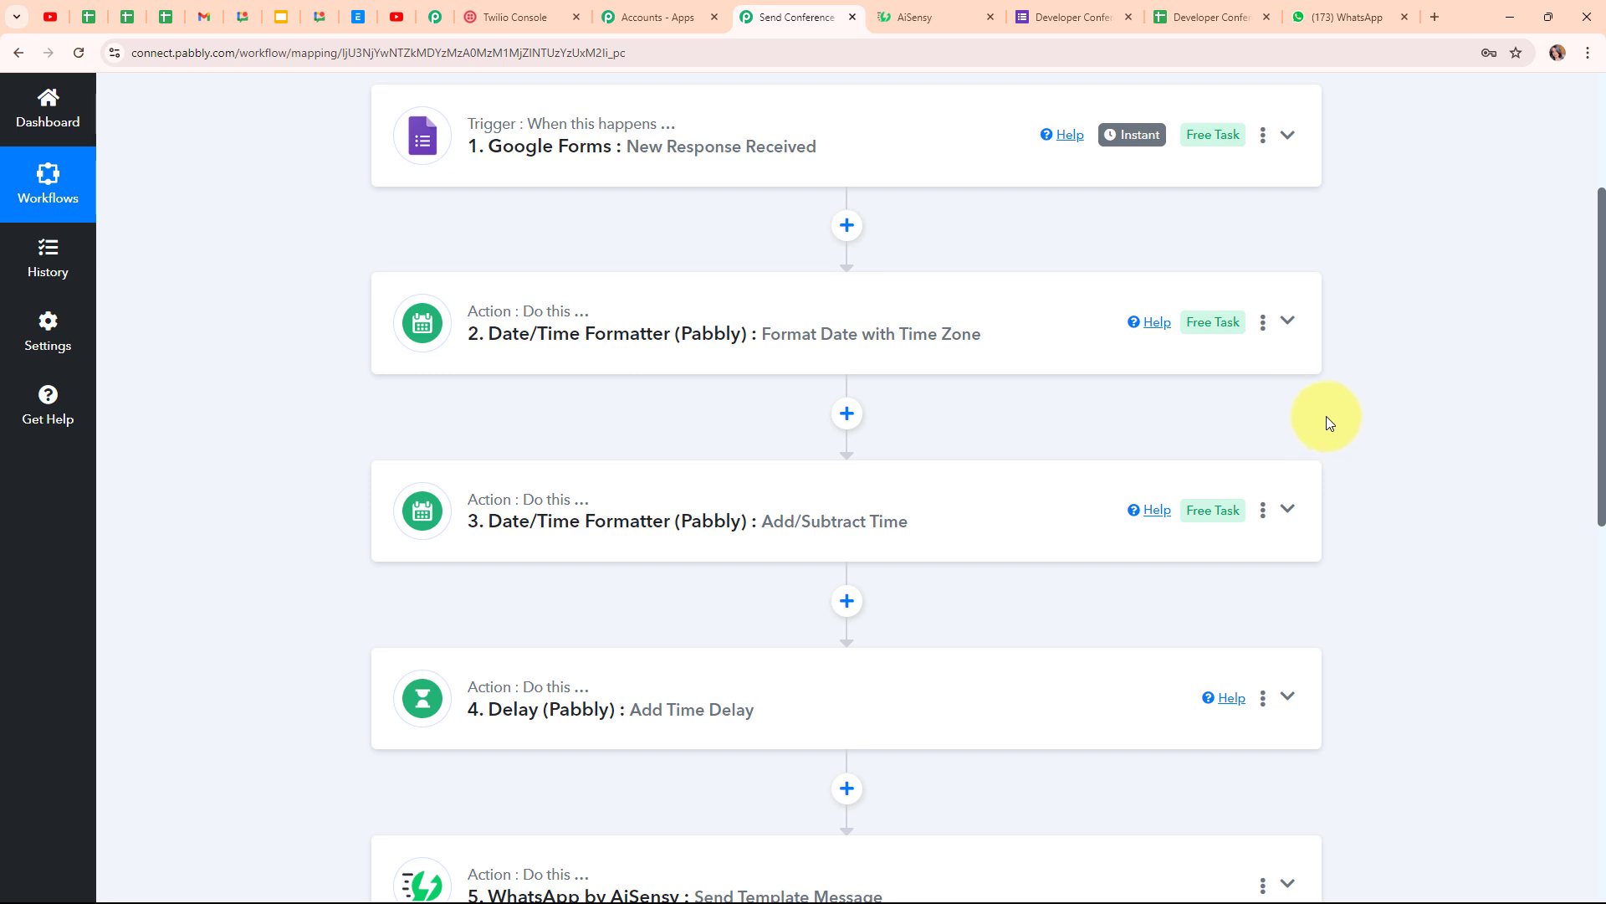
{"action": "scroll", "coordinate": [1319, 414], "scroll_direction": "down", "scroll_amount": 2}
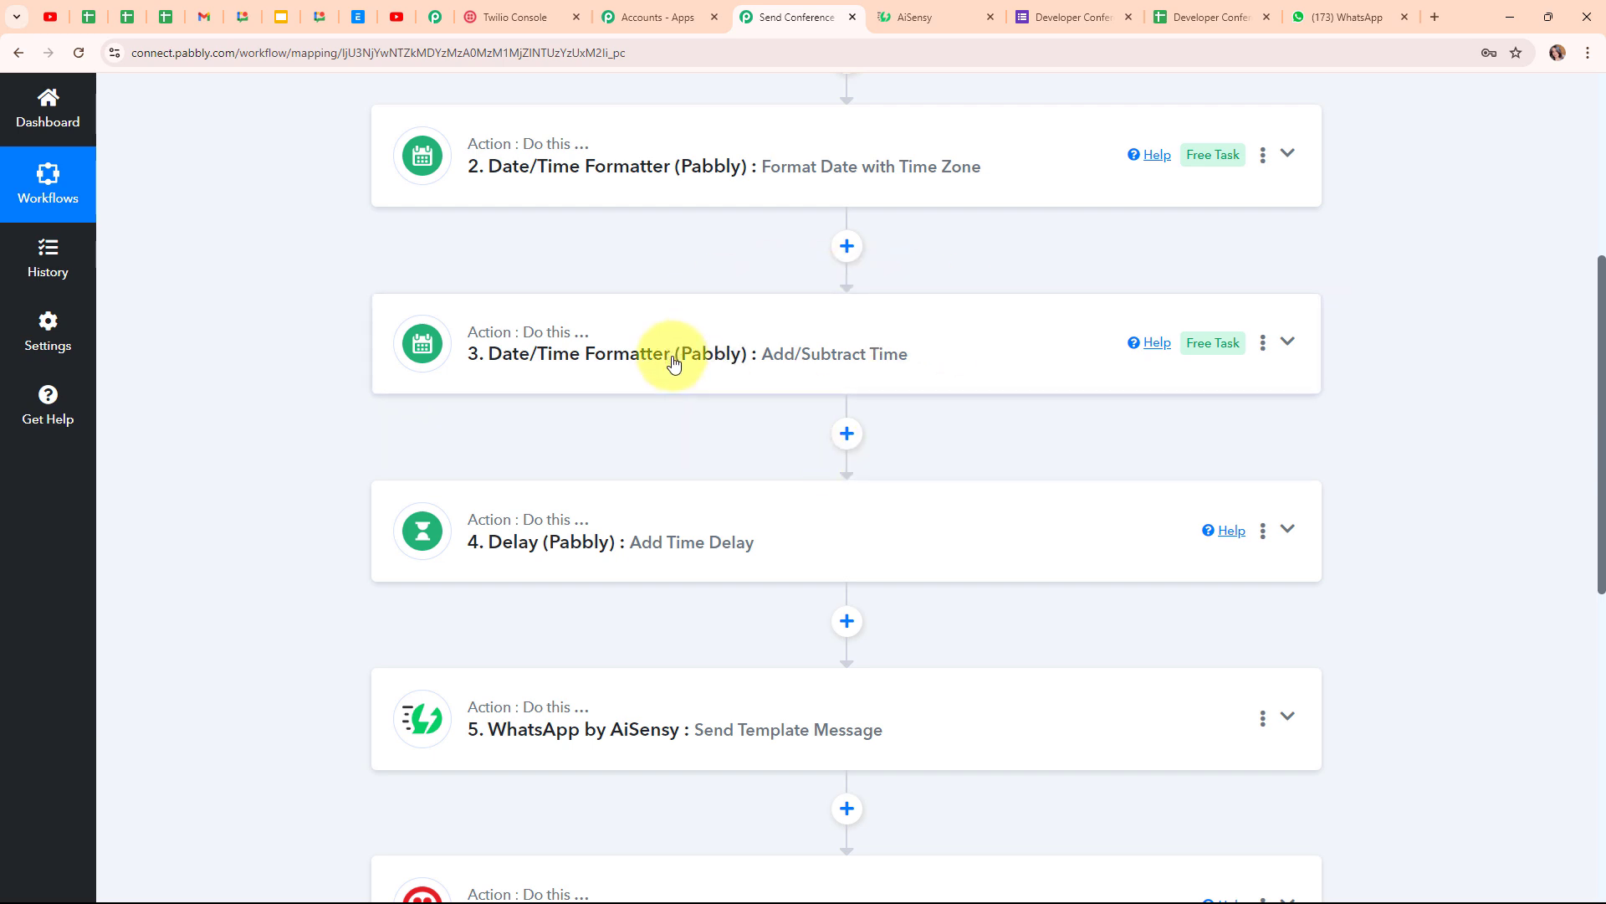
{"action": "left_click", "coordinate": [1263, 345]}
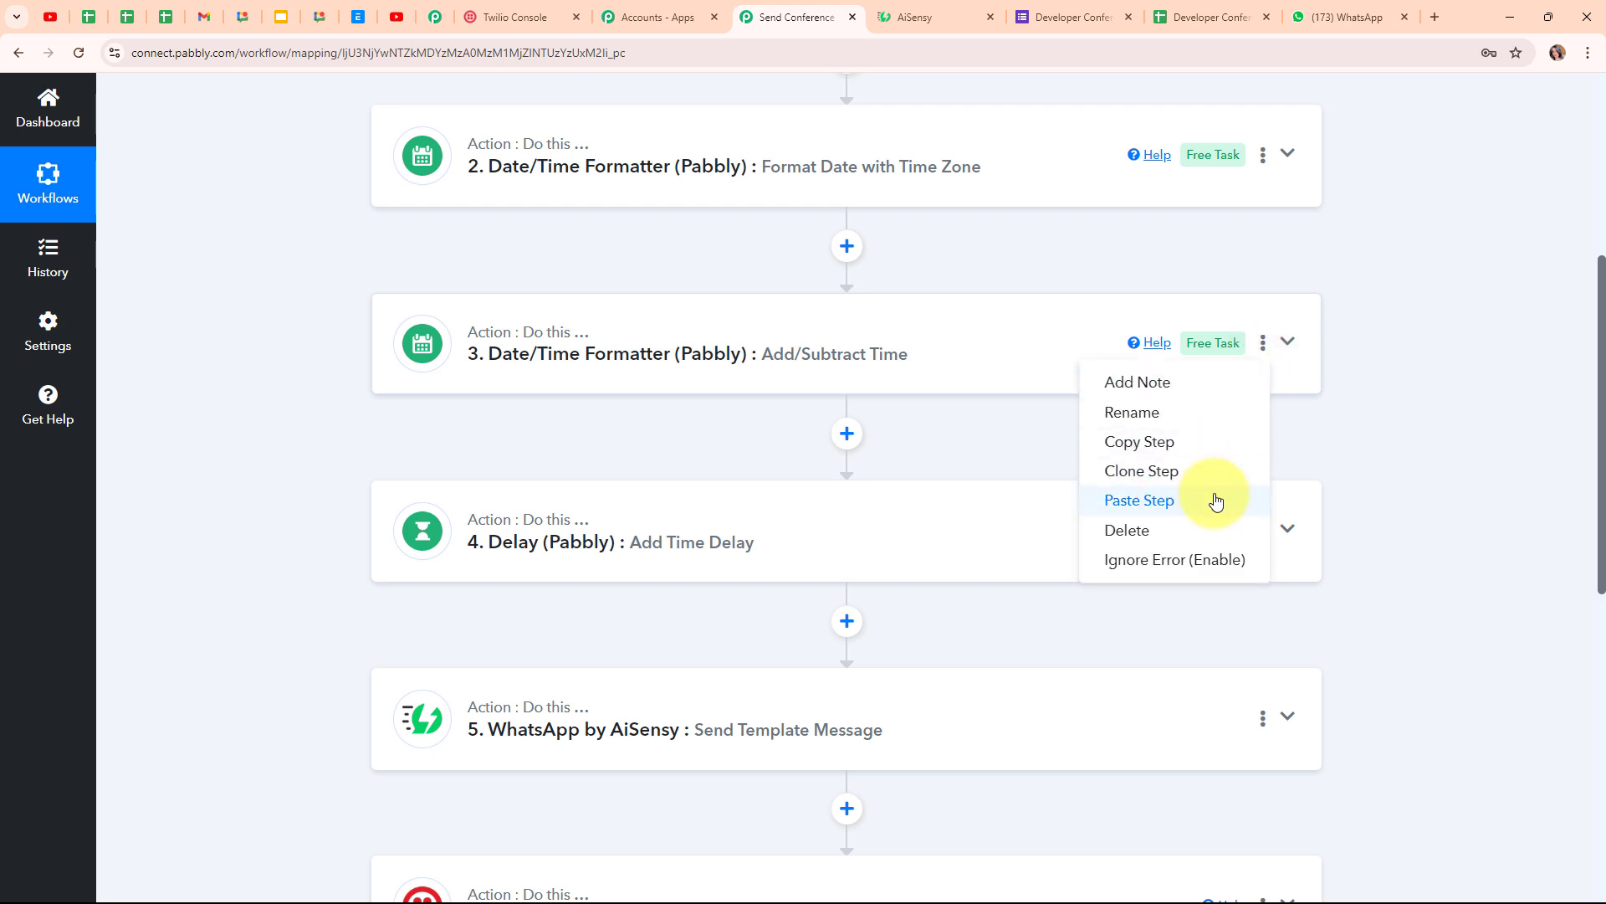
{"action": "left_click", "coordinate": [1156, 441]}
{"action": "left_click", "coordinate": [834, 561]}
{"action": "scroll", "coordinate": [932, 563], "scroll_direction": "down", "scroll_amount": 6}
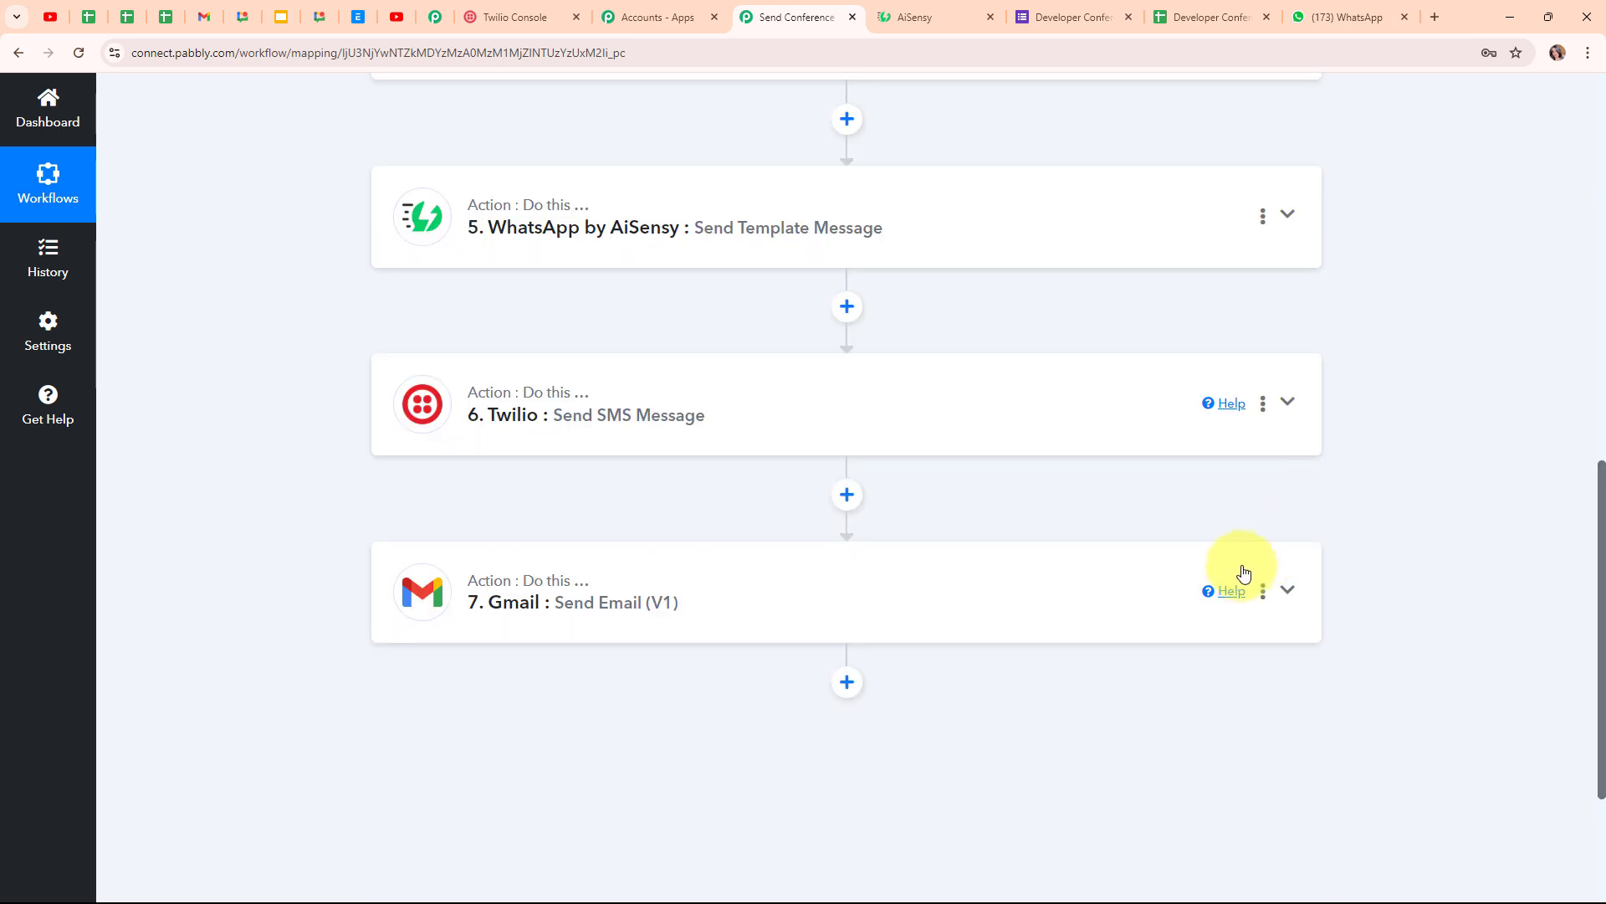
{"action": "left_click", "coordinate": [1264, 591]}
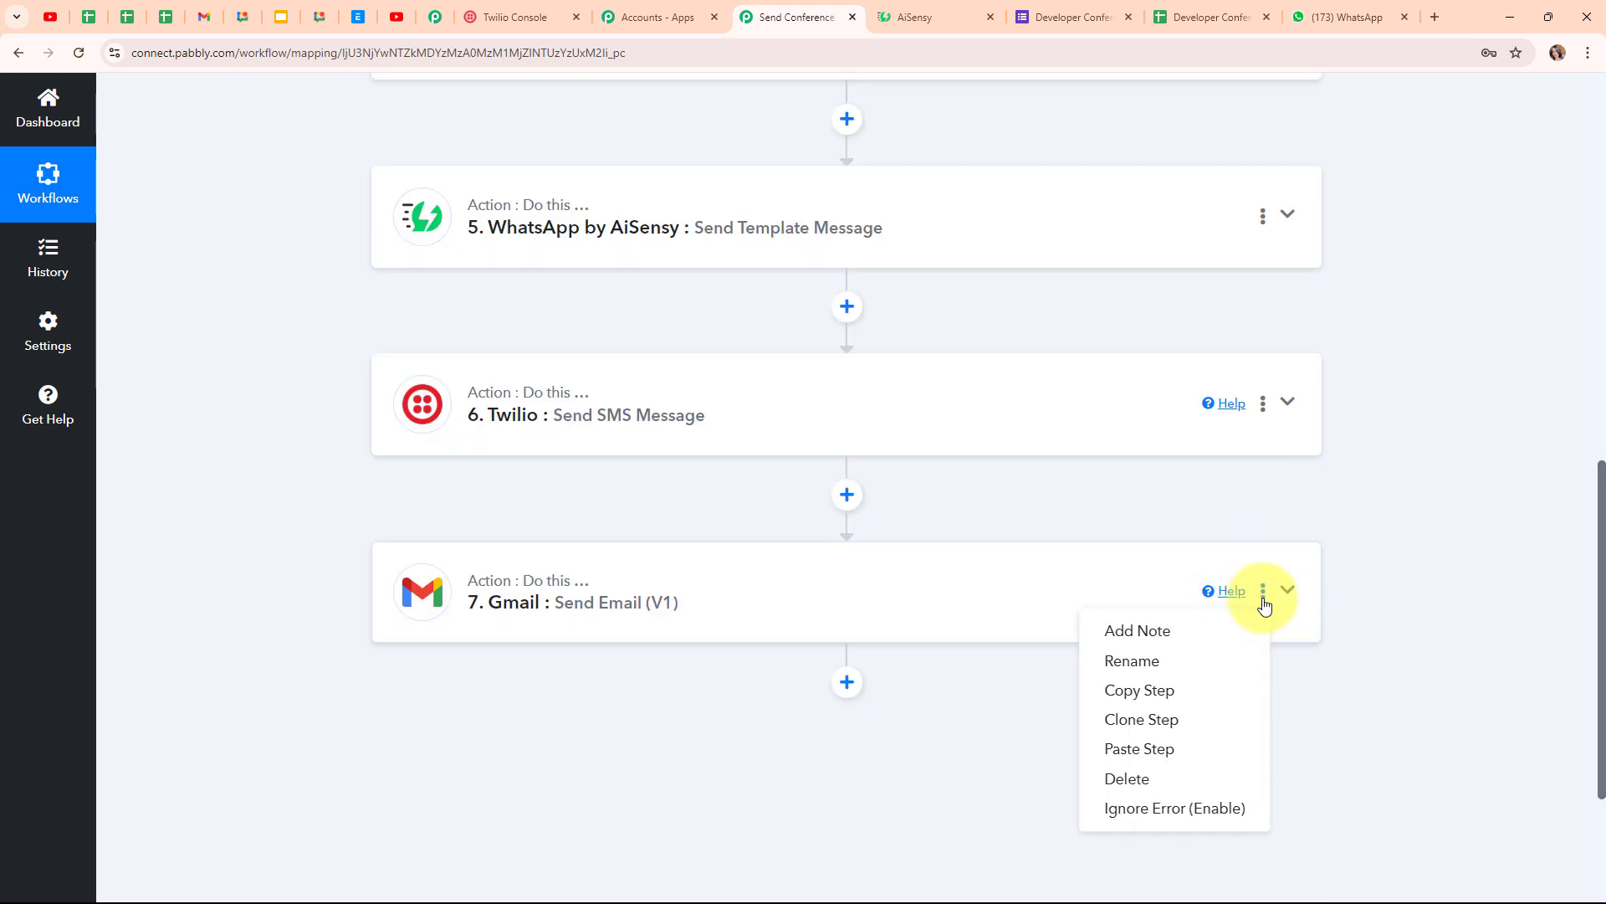
{"action": "left_click", "coordinate": [1208, 750]}
{"action": "left_click", "coordinate": [865, 384]}
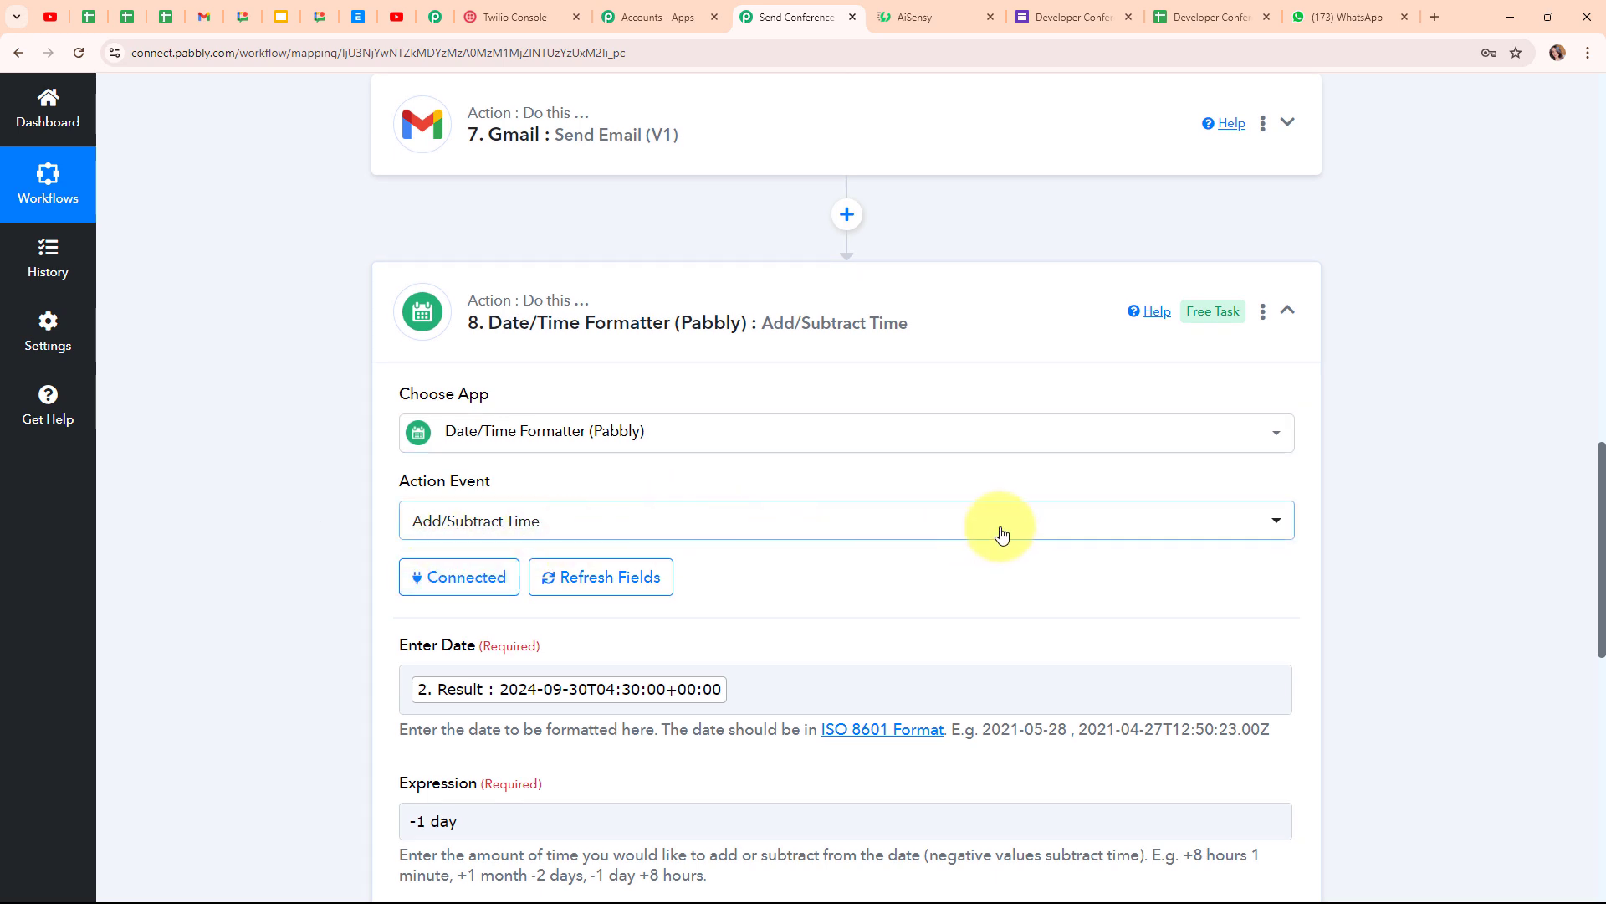
- Set the Expression of the pasted Add/Subtract Time action to -2 hours, keeping the mapped date and both formats
{"action": "scroll", "coordinate": [987, 536], "scroll_direction": "down", "scroll_amount": 5}
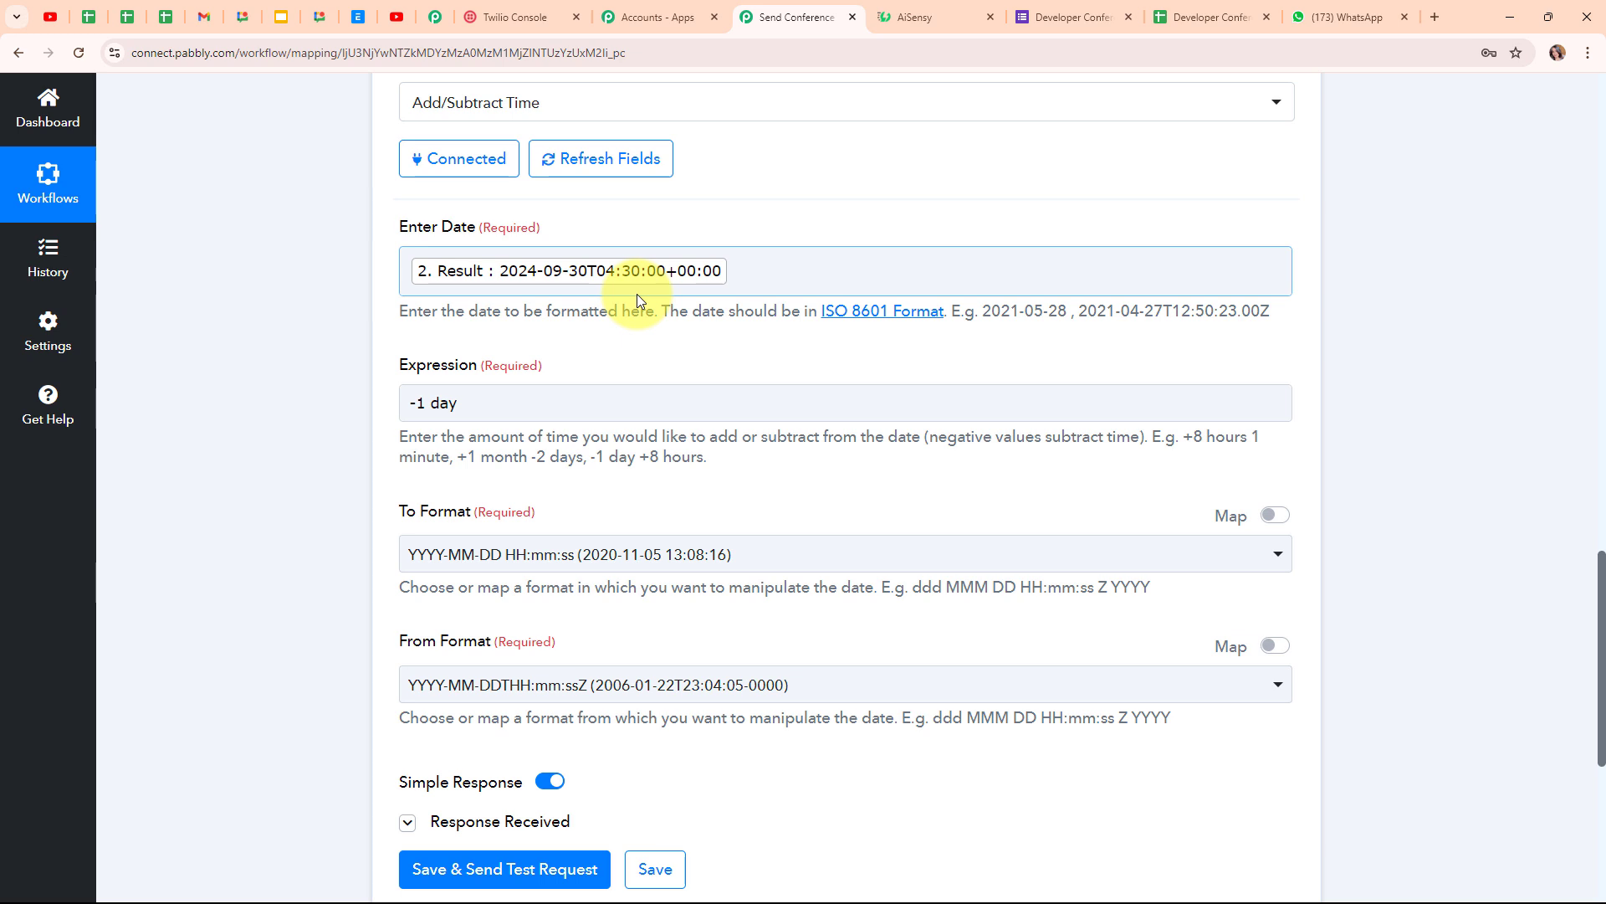
{"action": "scroll", "coordinate": [656, 405], "scroll_direction": "down", "scroll_amount": 1}
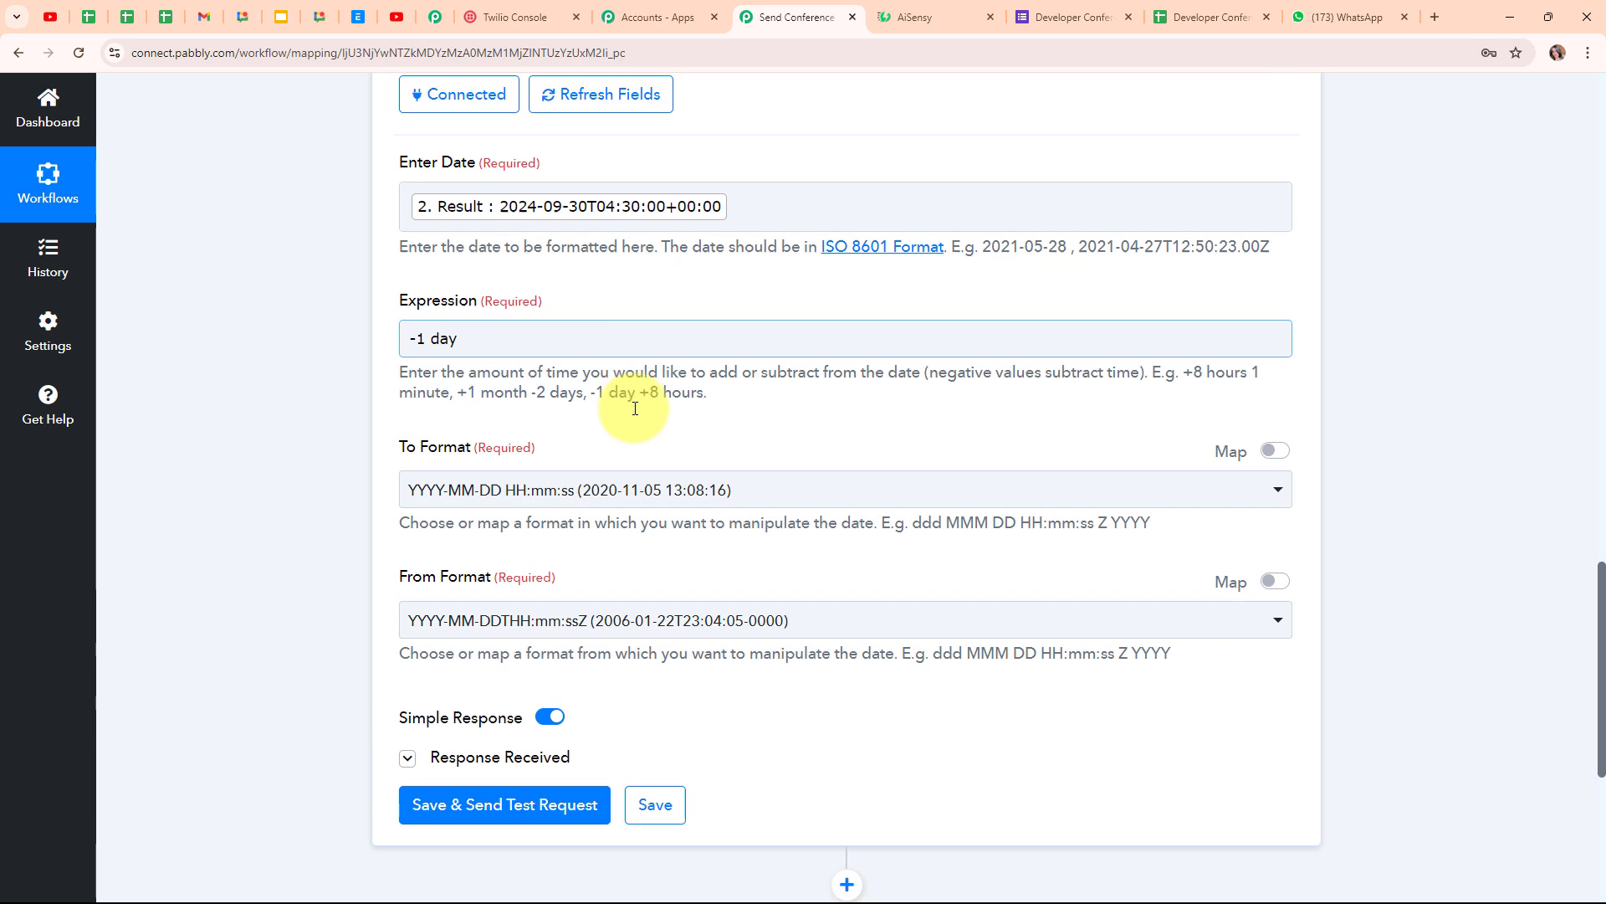
{"action": "left_click", "coordinate": [485, 321]}
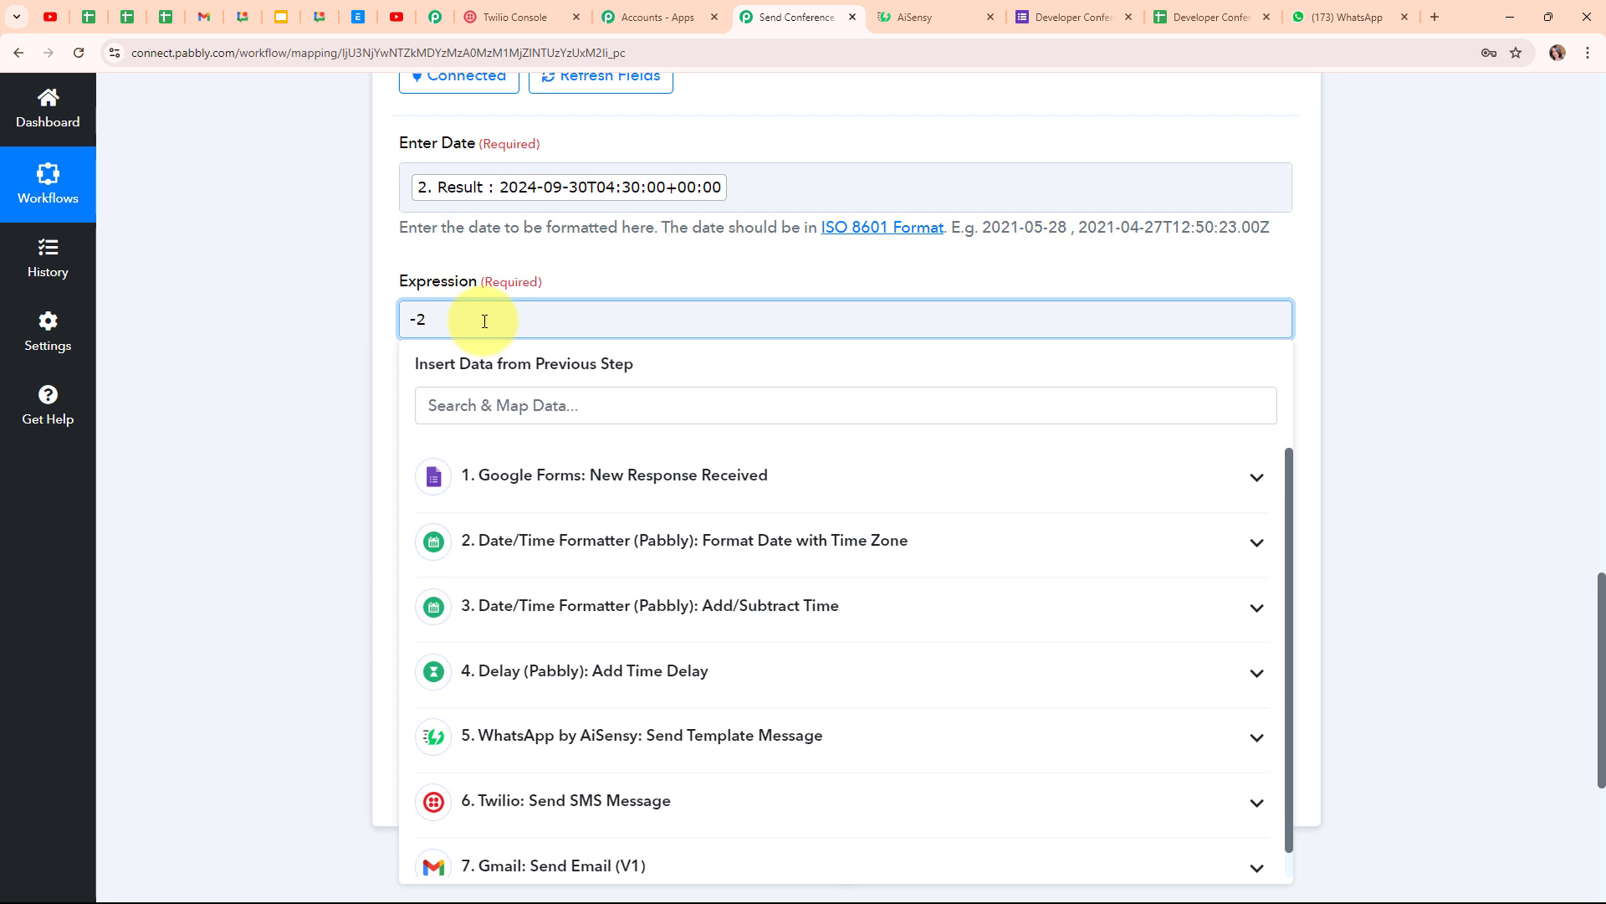
{"action": "left_click", "coordinate": [314, 308]}
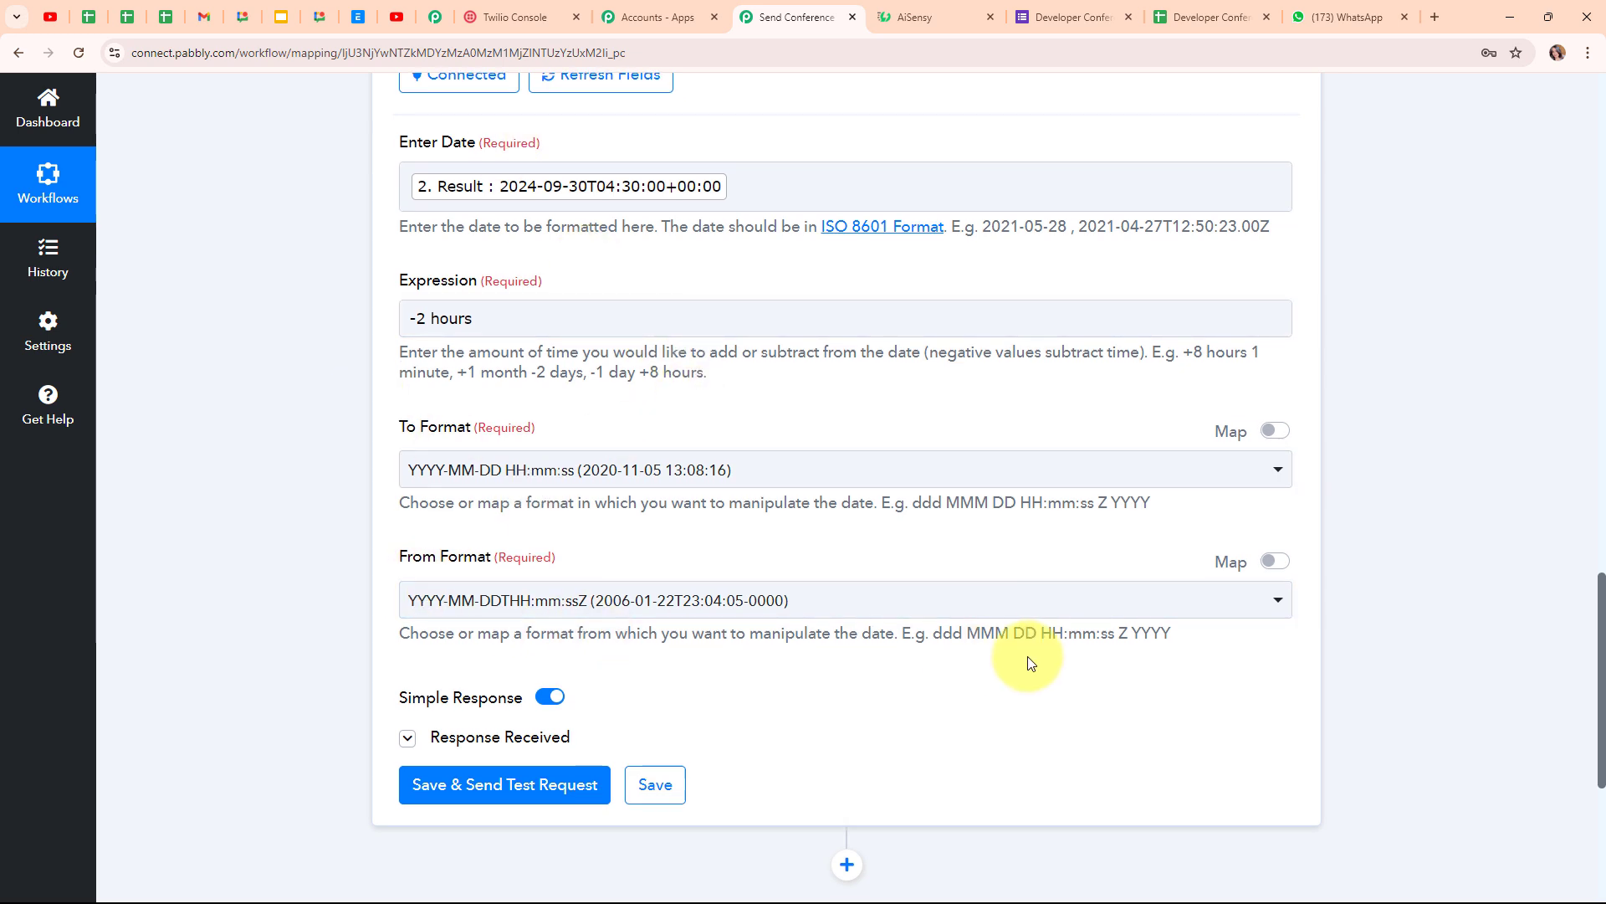
- Save the step 8 Date/Time Formatter with a test request, check the returned Result value and collapse the action
{"action": "scroll", "coordinate": [1029, 661], "scroll_direction": "down", "scroll_amount": 3}
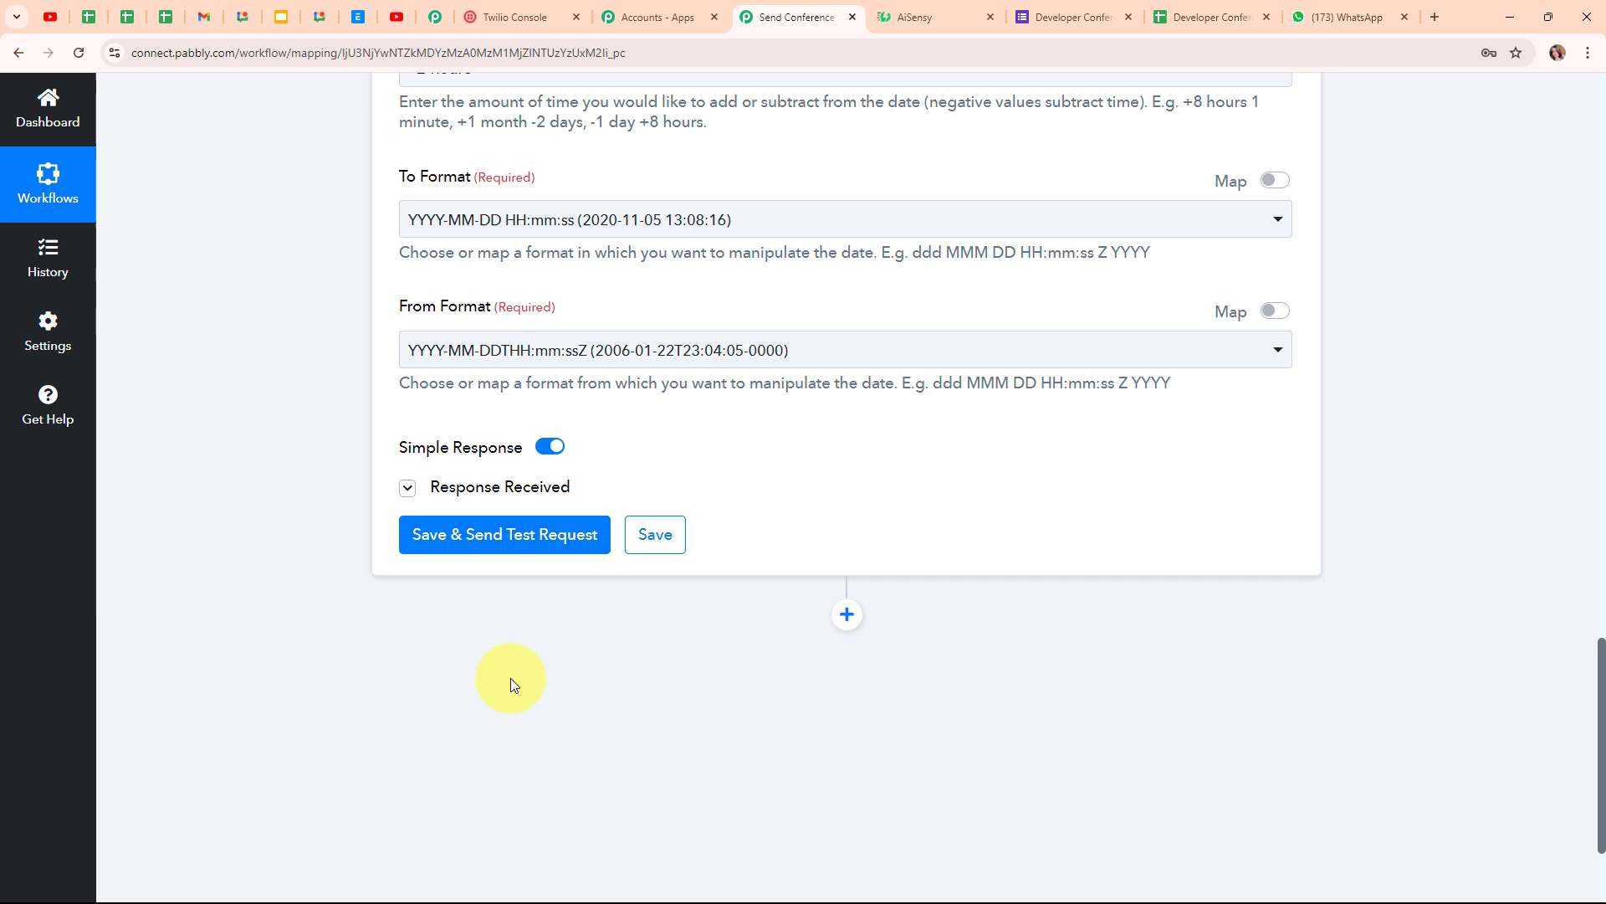
{"action": "left_click", "coordinate": [464, 539]}
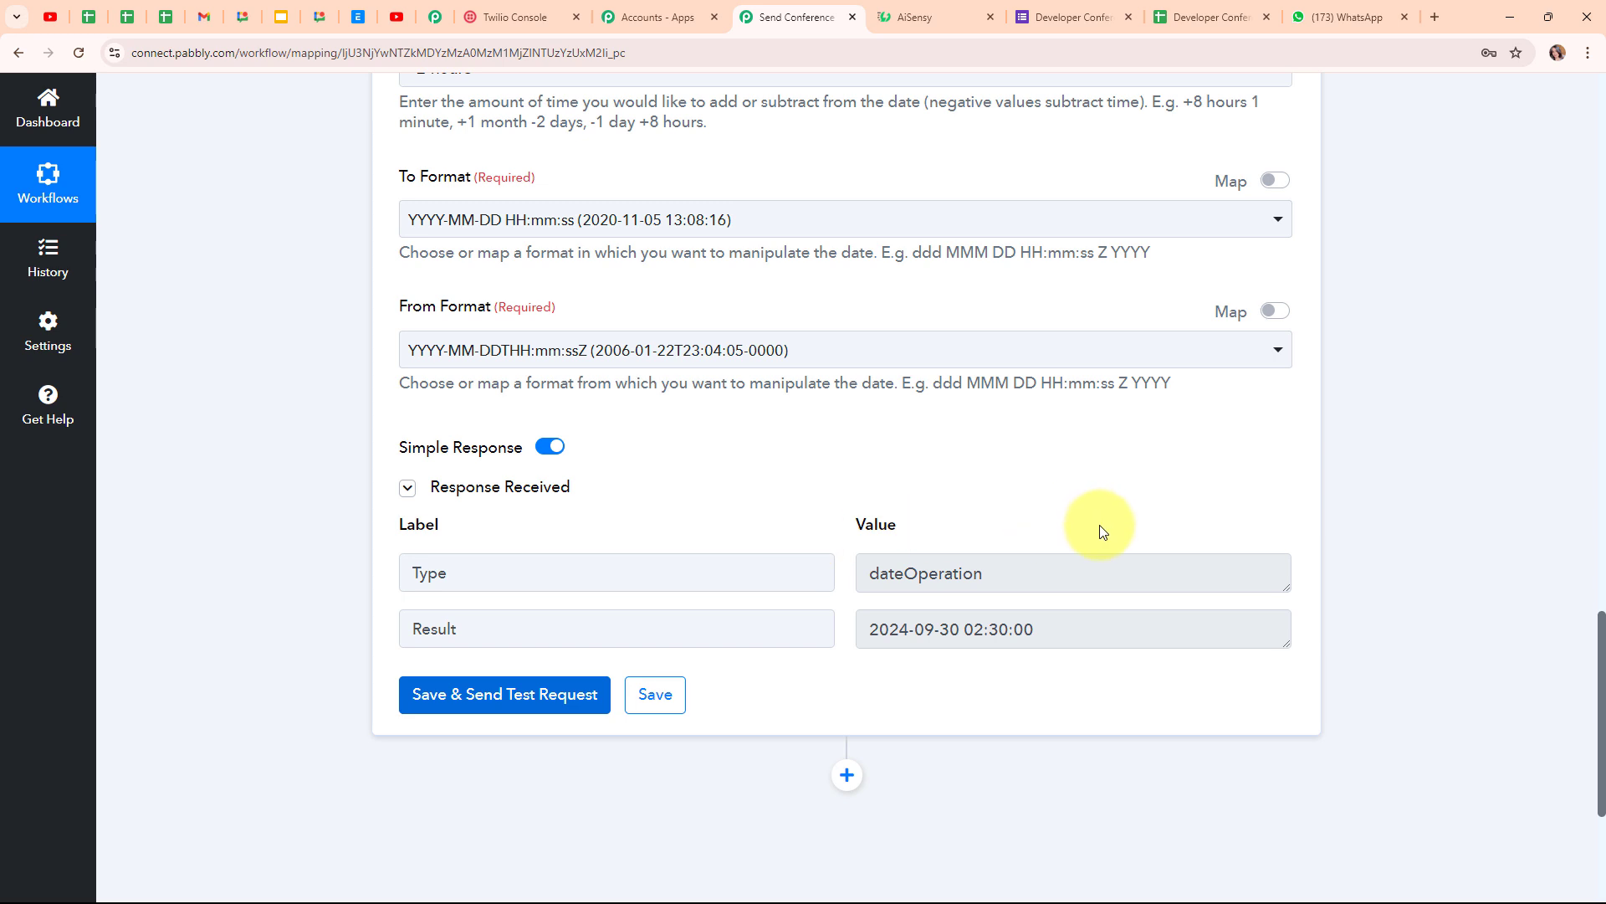
{"action": "left_click_drag", "start_coordinate": [1079, 630], "coordinate": [846, 628]}
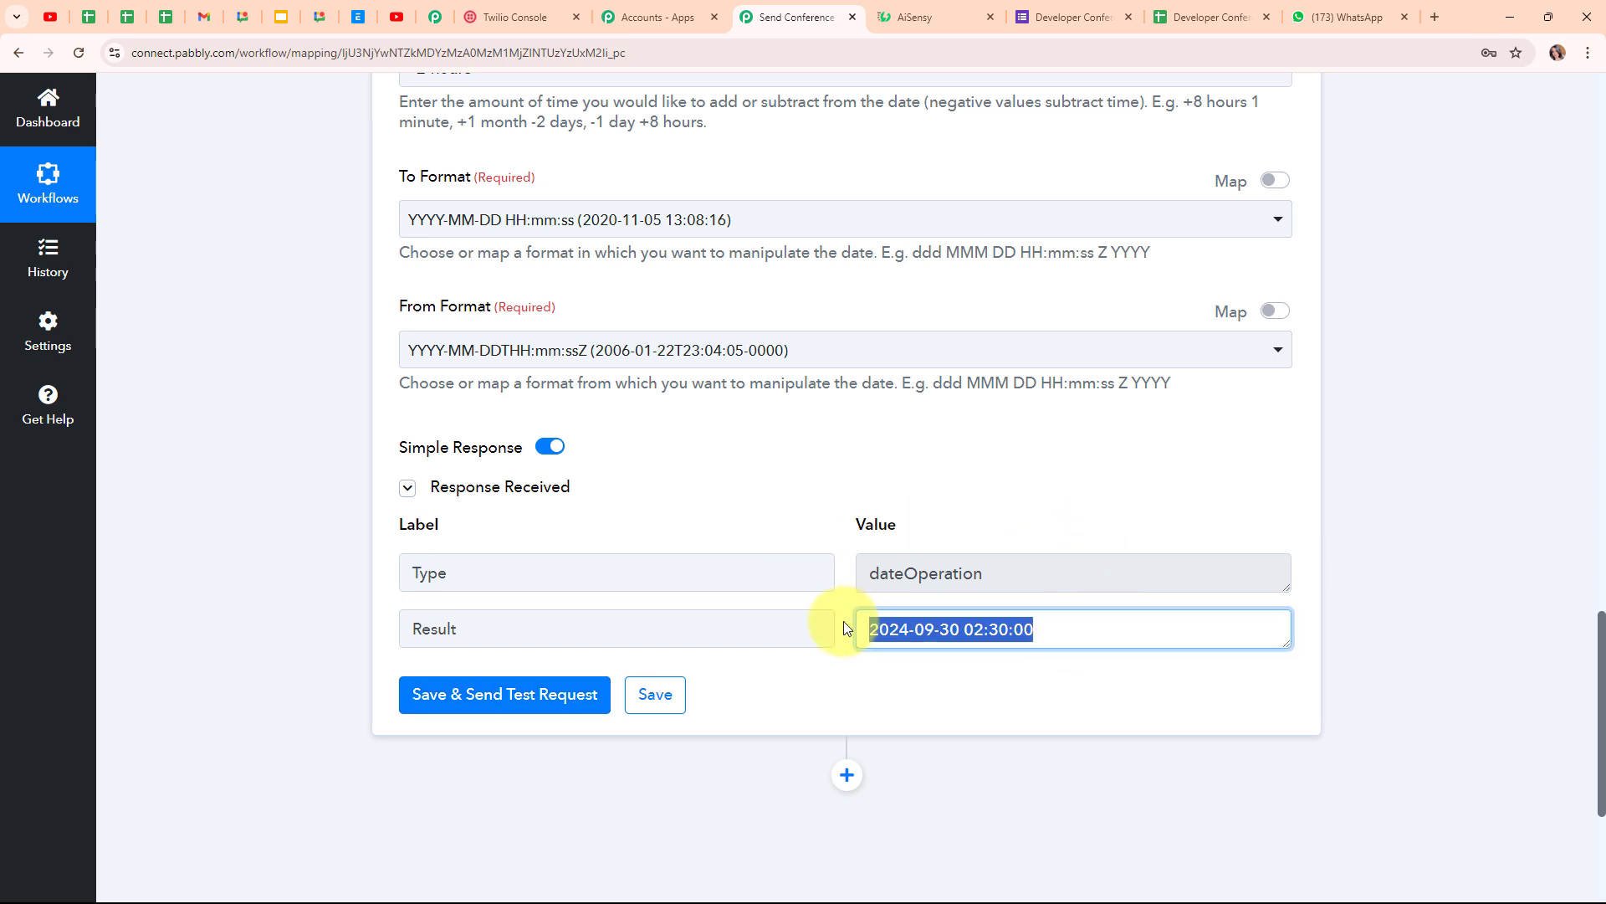
{"action": "left_click", "coordinate": [1013, 682]}
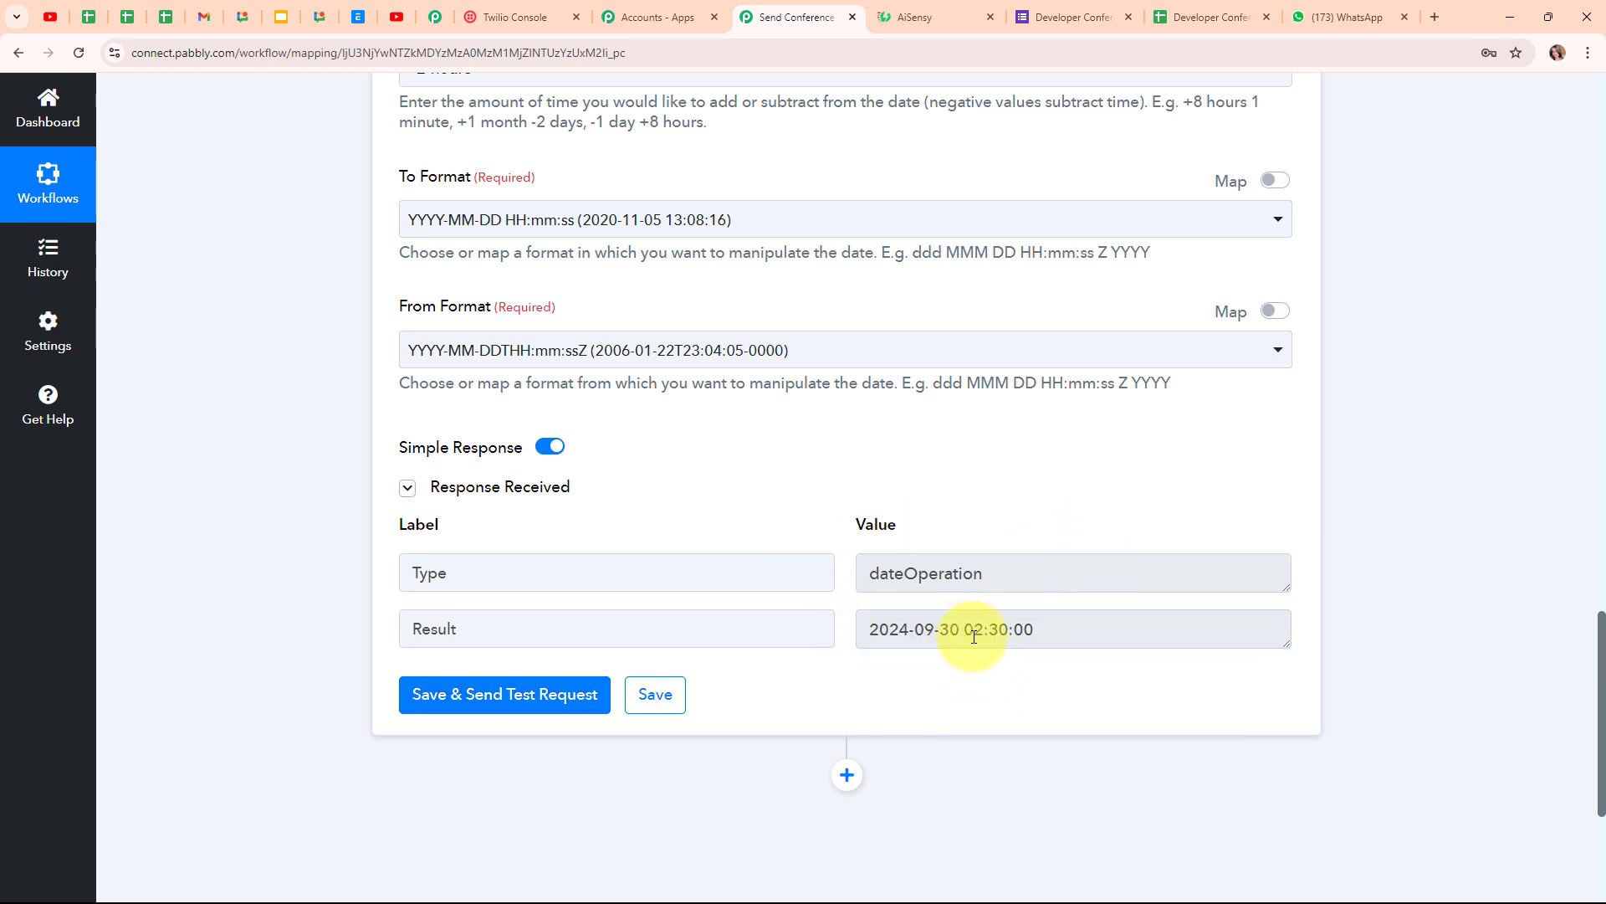
{"action": "left_click_drag", "start_coordinate": [975, 634], "coordinate": [1040, 630]}
{"action": "scroll", "coordinate": [927, 483], "scroll_direction": "up", "scroll_amount": 5}
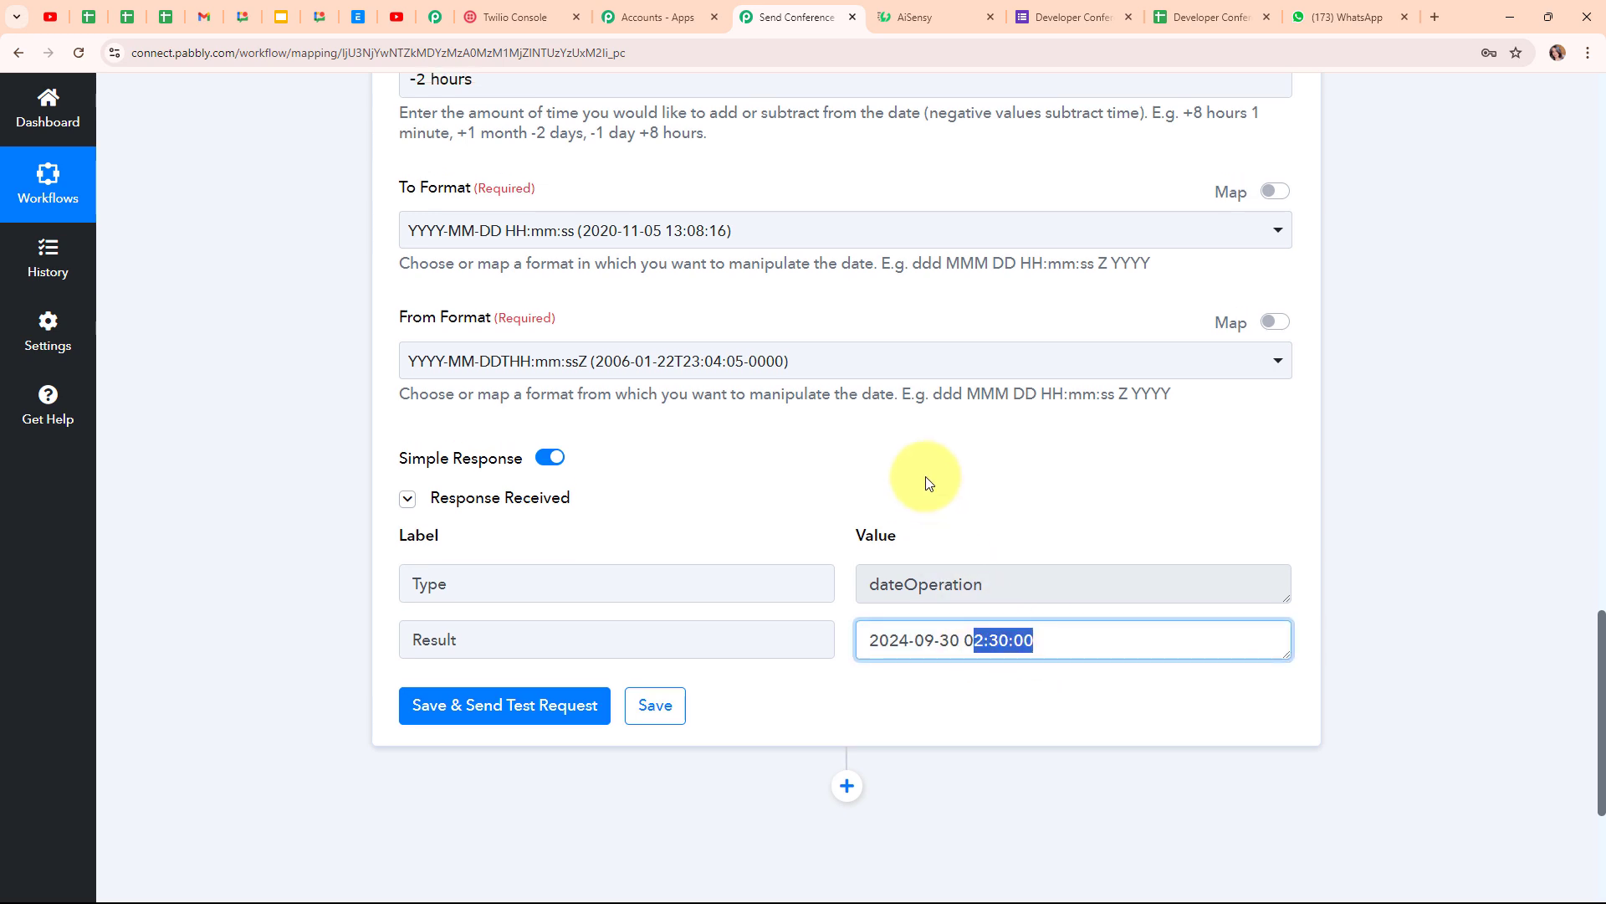
{"action": "left_click", "coordinate": [609, 373]}
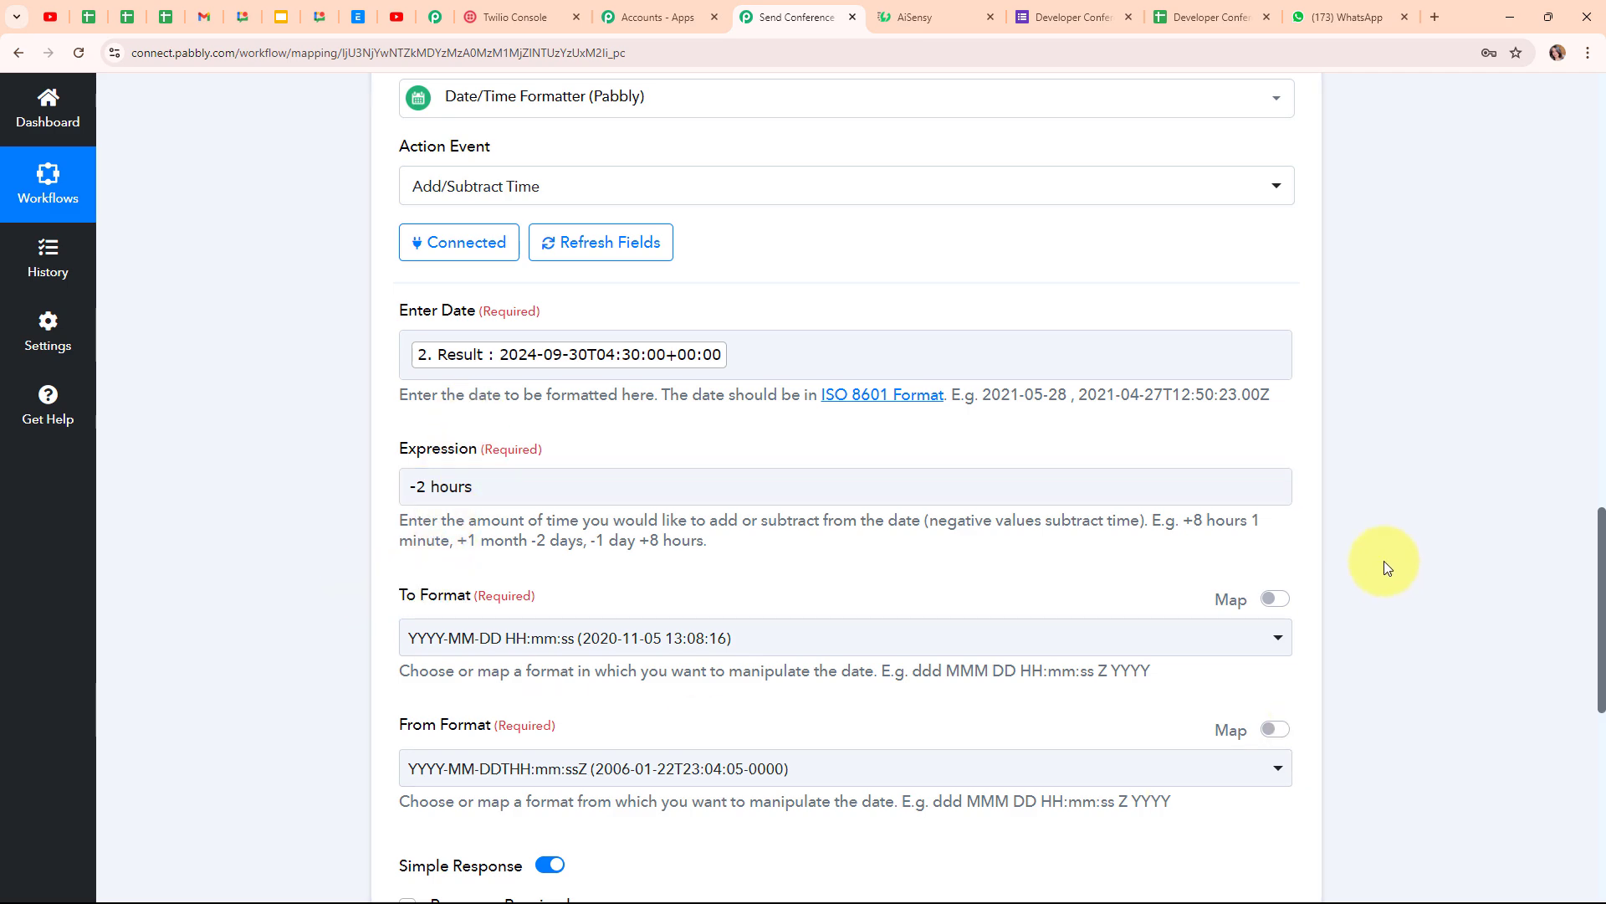
{"action": "scroll", "coordinate": [1373, 567], "scroll_direction": "down", "scroll_amount": 3}
{"action": "scroll", "coordinate": [1374, 567], "scroll_direction": "up", "scroll_amount": 9}
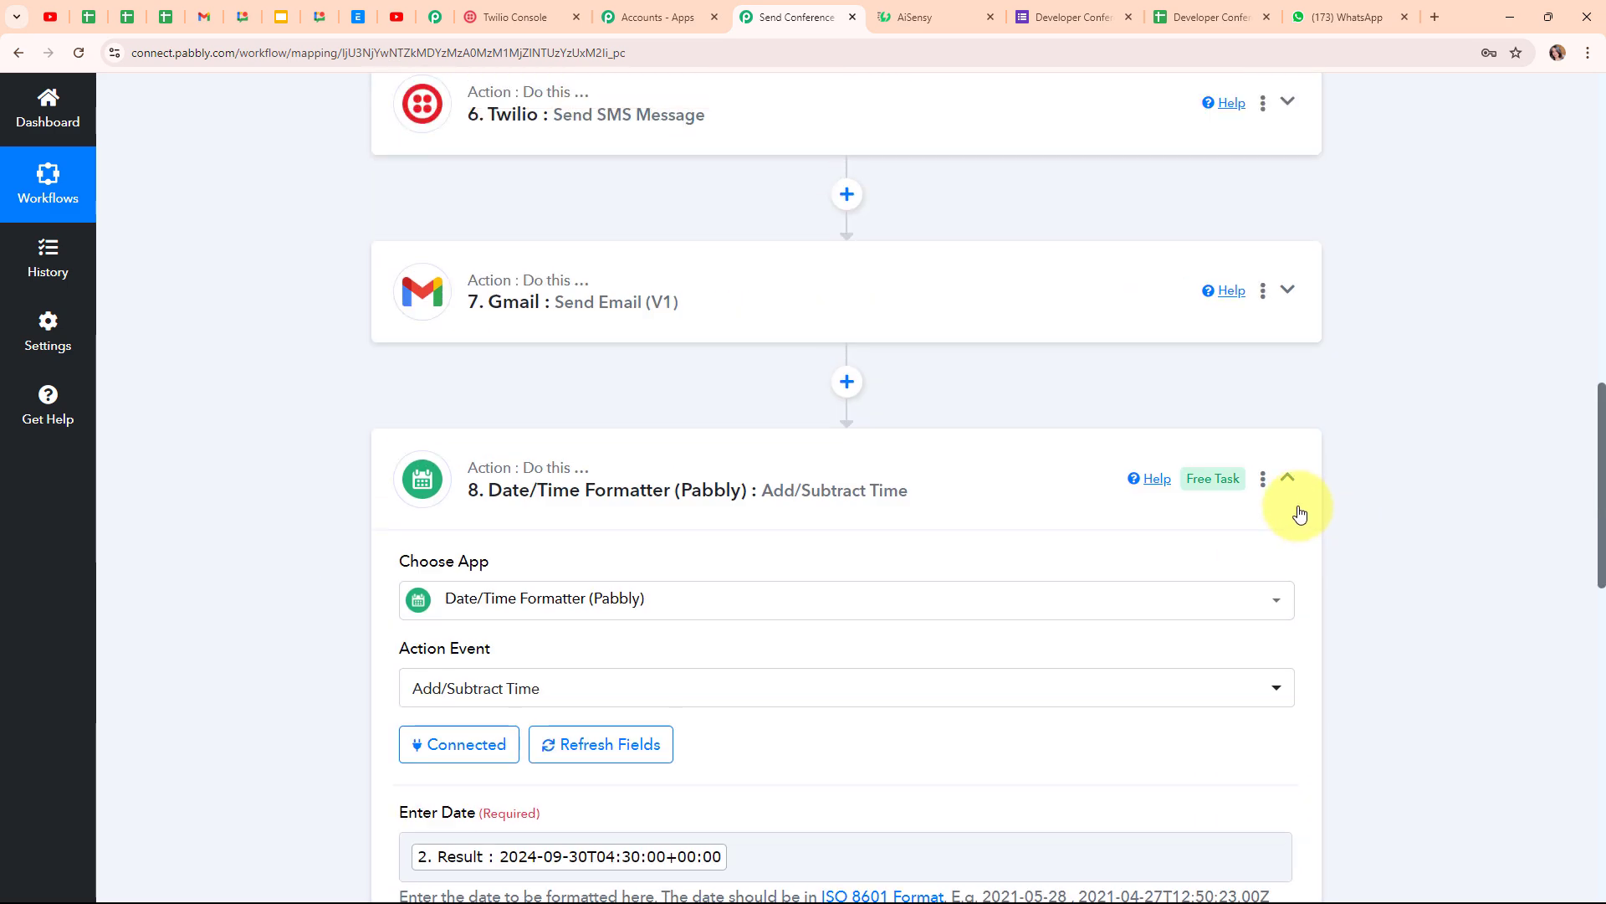
{"action": "left_click", "coordinate": [1288, 492]}
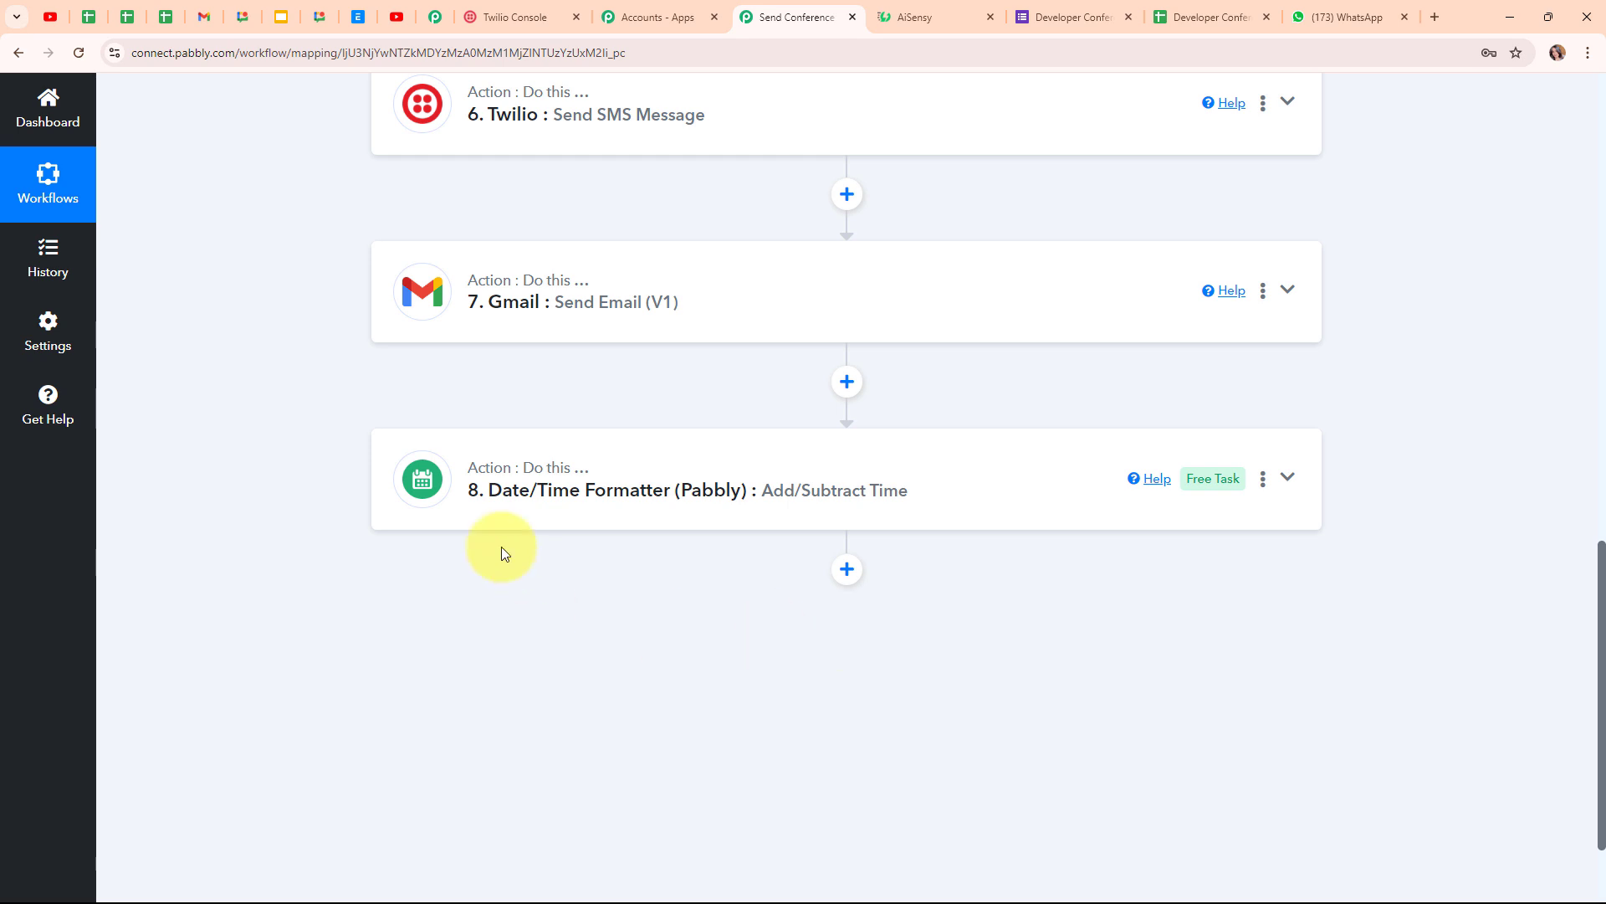
- Copy the step 4 Delay (Add Time Delay) action and paste it below the step 8 Date/Time Formatter
{"action": "scroll", "coordinate": [893, 517], "scroll_direction": "up", "scroll_amount": 8}
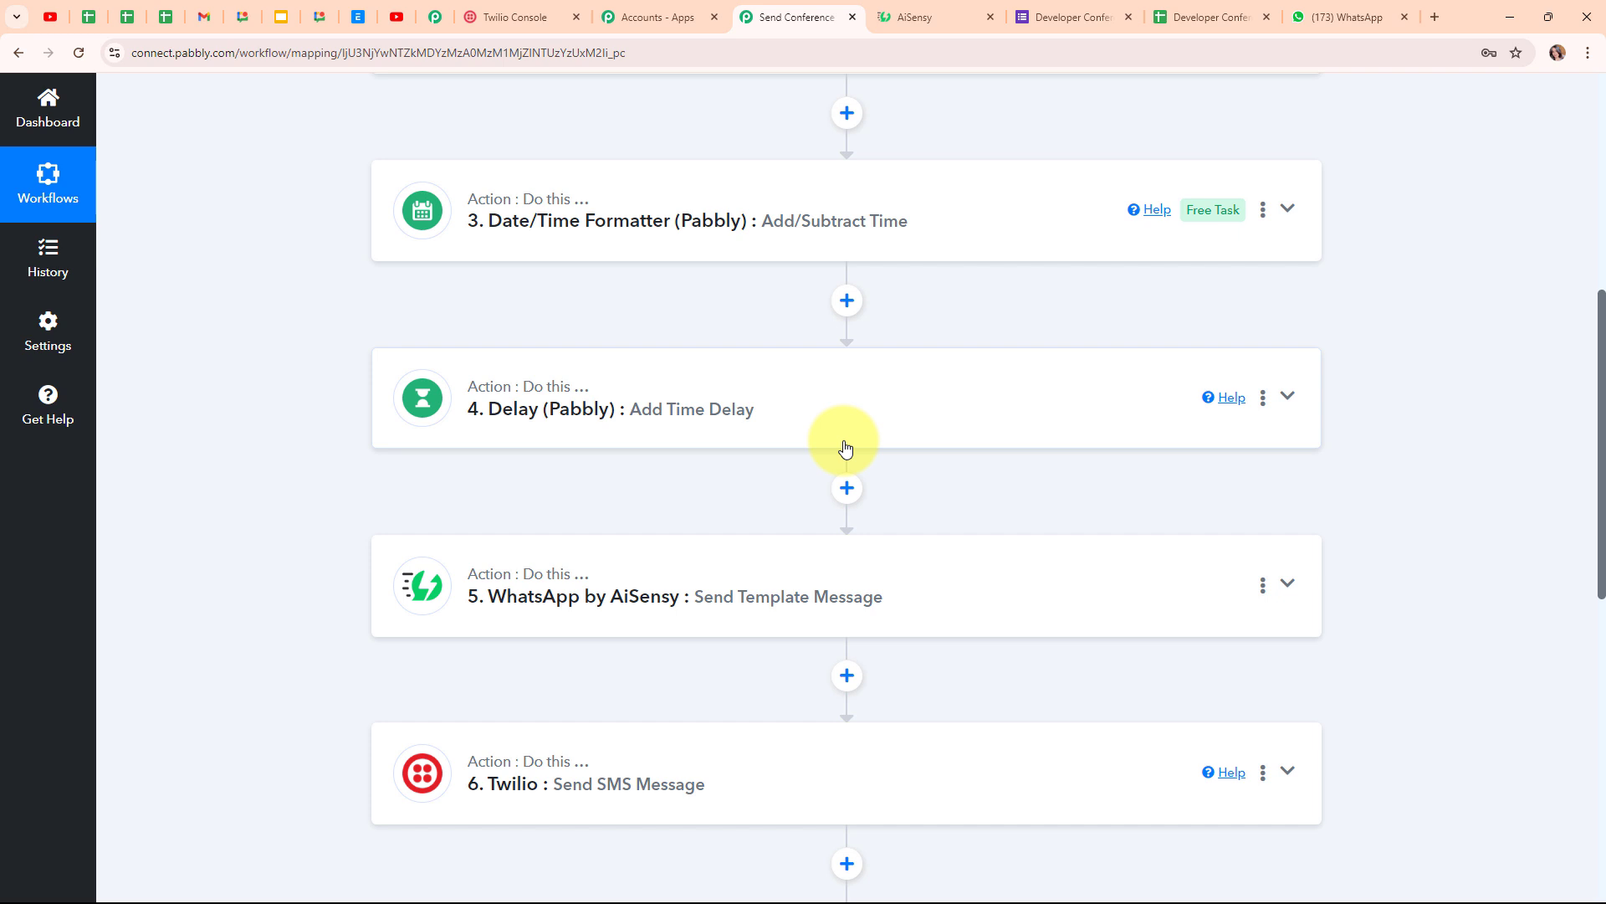
{"action": "left_click", "coordinate": [1263, 401]}
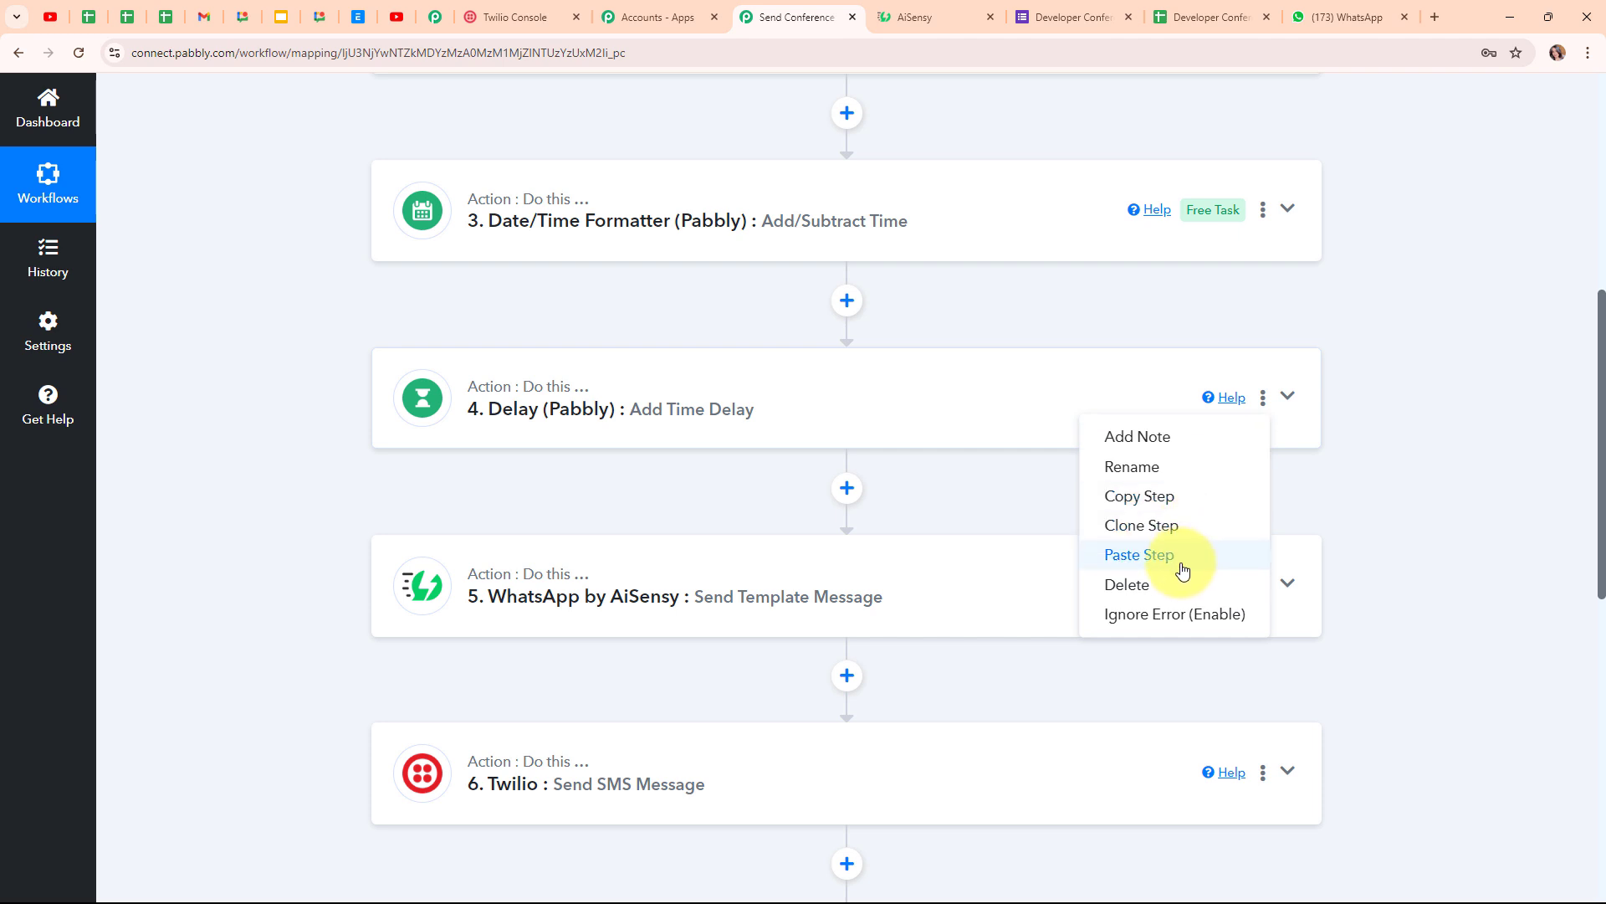
{"action": "left_click", "coordinate": [1163, 497]}
{"action": "scroll", "coordinate": [1393, 525], "scroll_direction": "down", "scroll_amount": 5}
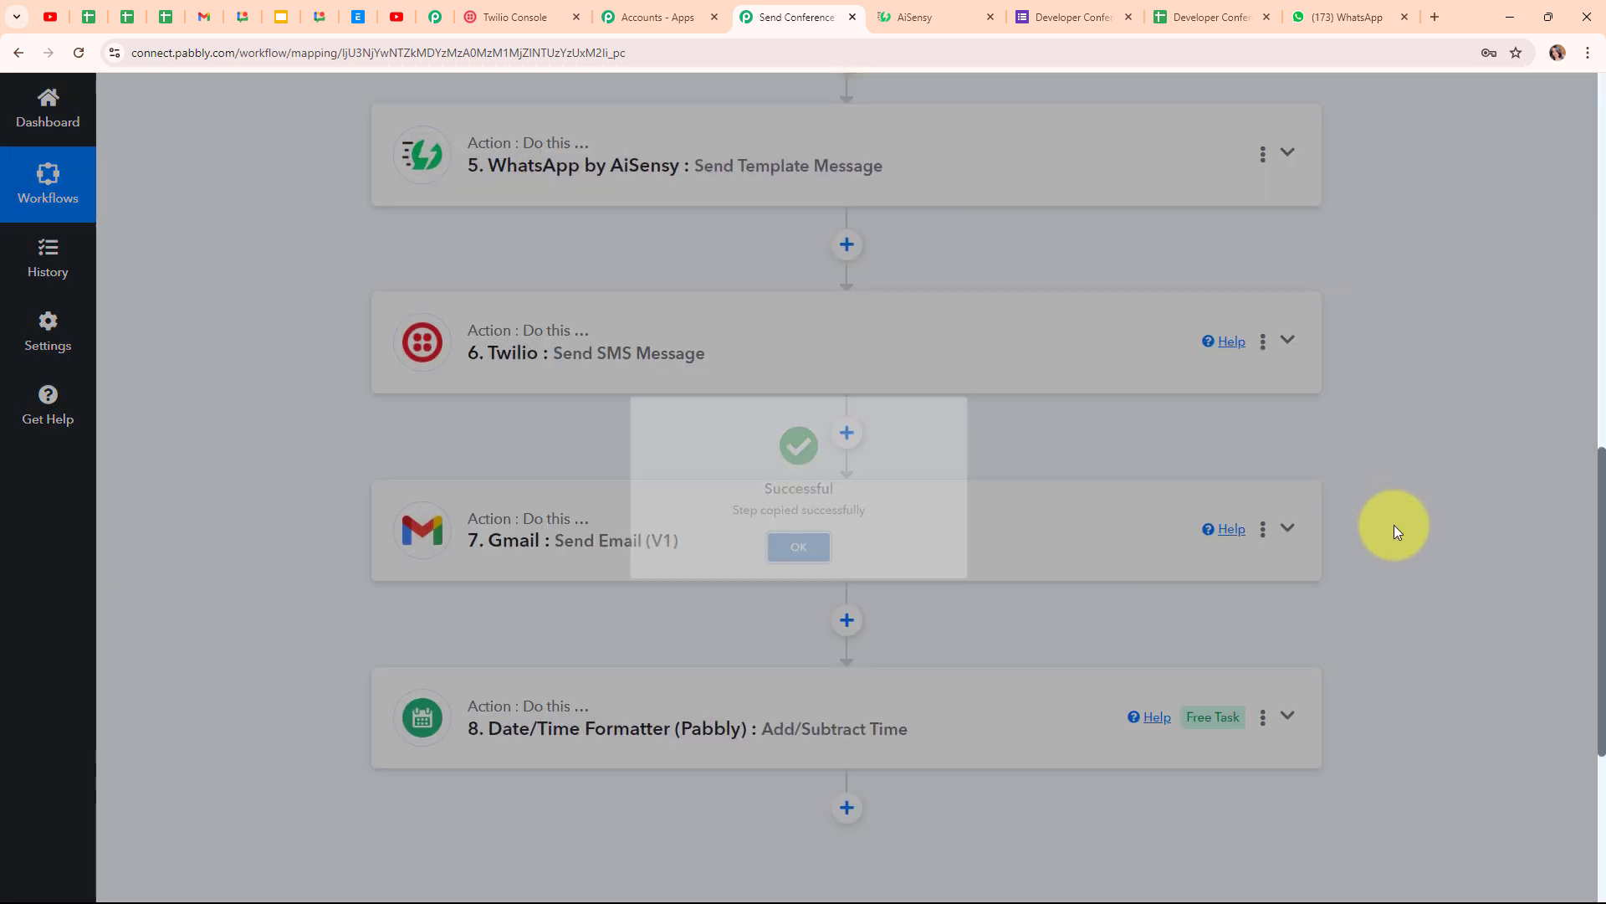
{"action": "scroll", "coordinate": [1394, 524], "scroll_direction": "down", "scroll_amount": 4}
{"action": "left_click", "coordinate": [1262, 340]}
{"action": "left_click", "coordinate": [1088, 512]}
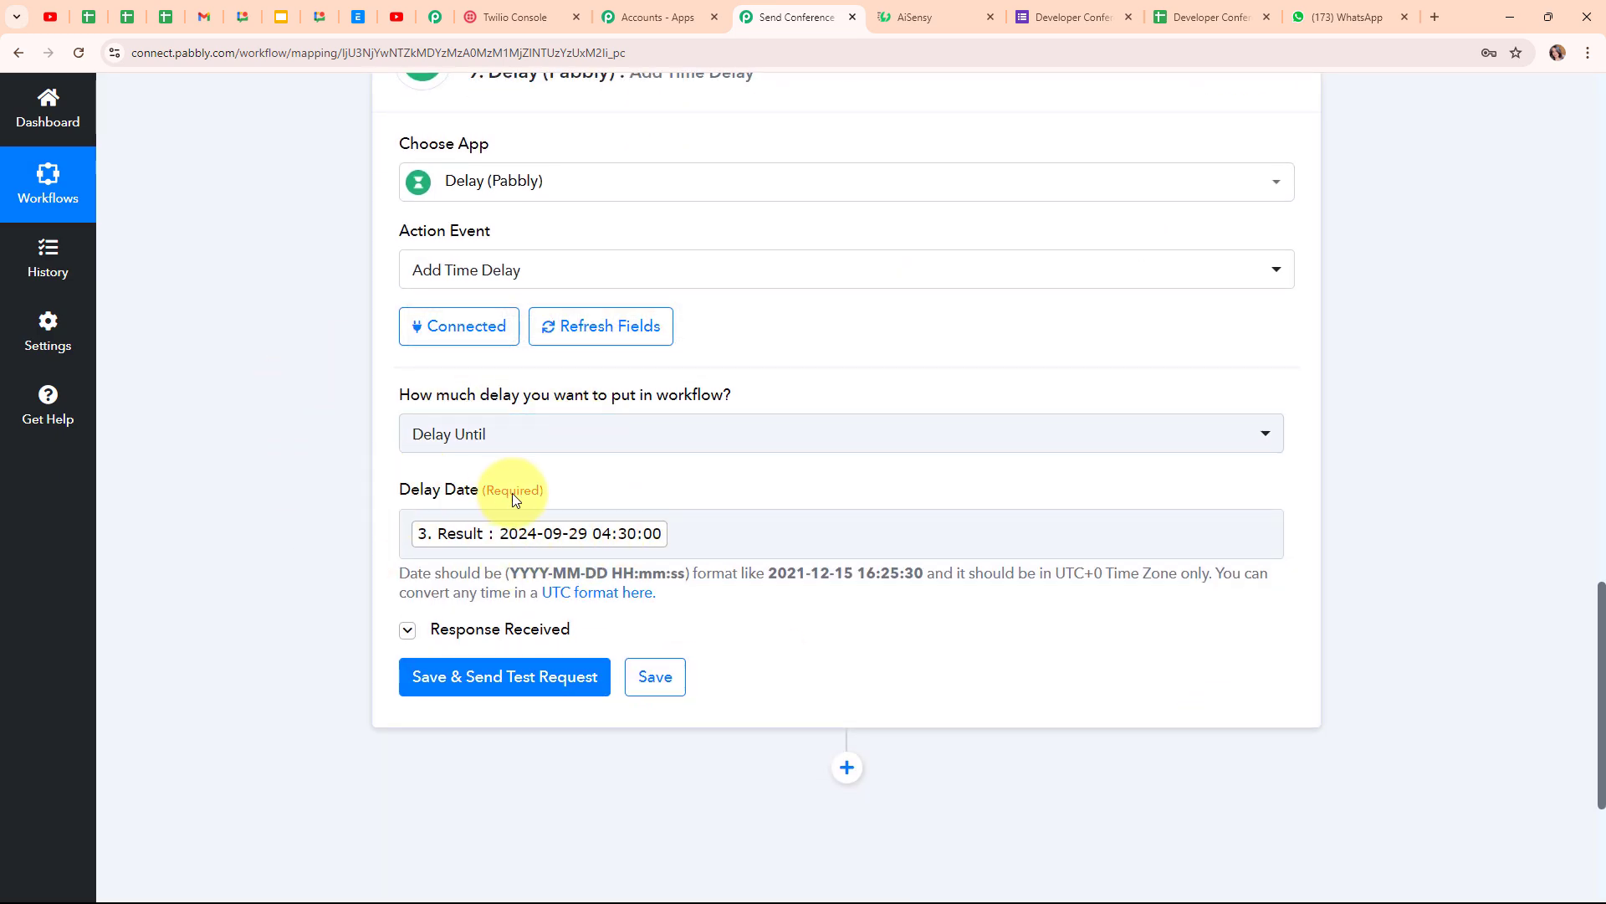
- Replace the Delay Date mapping in the pasted Delay action with the Result from step 8, Date/Time Formatter: Add/Subtract Time
{"action": "left_click", "coordinate": [681, 529]}
{"action": "scroll", "coordinate": [1448, 452], "scroll_direction": "up", "scroll_amount": 7}
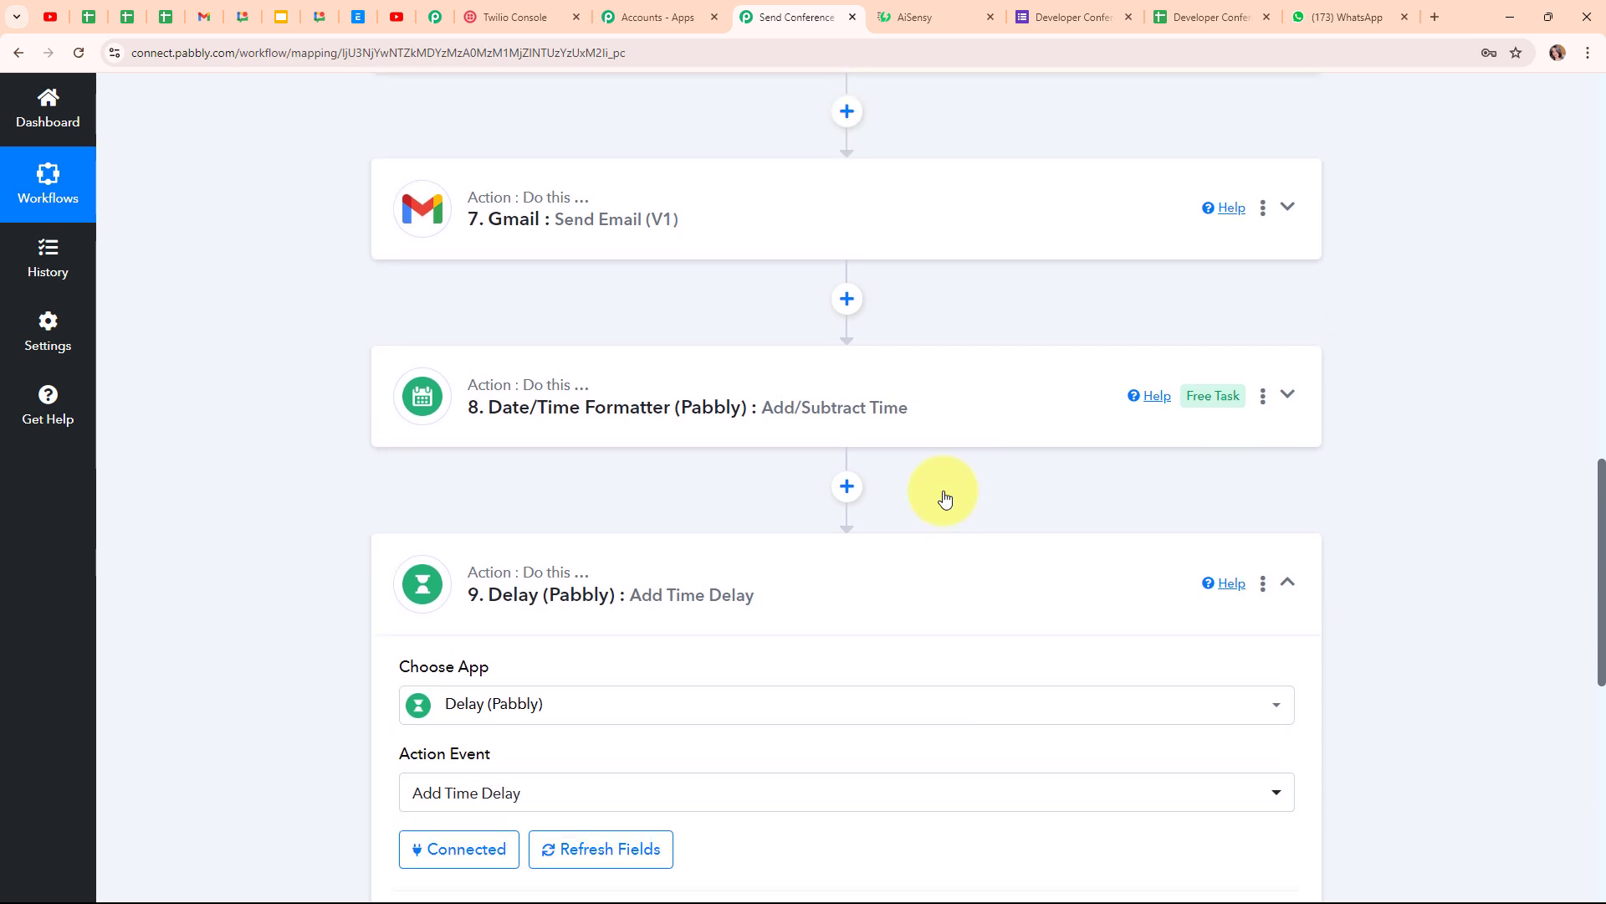
{"action": "scroll", "coordinate": [1008, 444], "scroll_direction": "up", "scroll_amount": 5}
{"action": "scroll", "coordinate": [1008, 443], "scroll_direction": "down", "scroll_amount": 14}
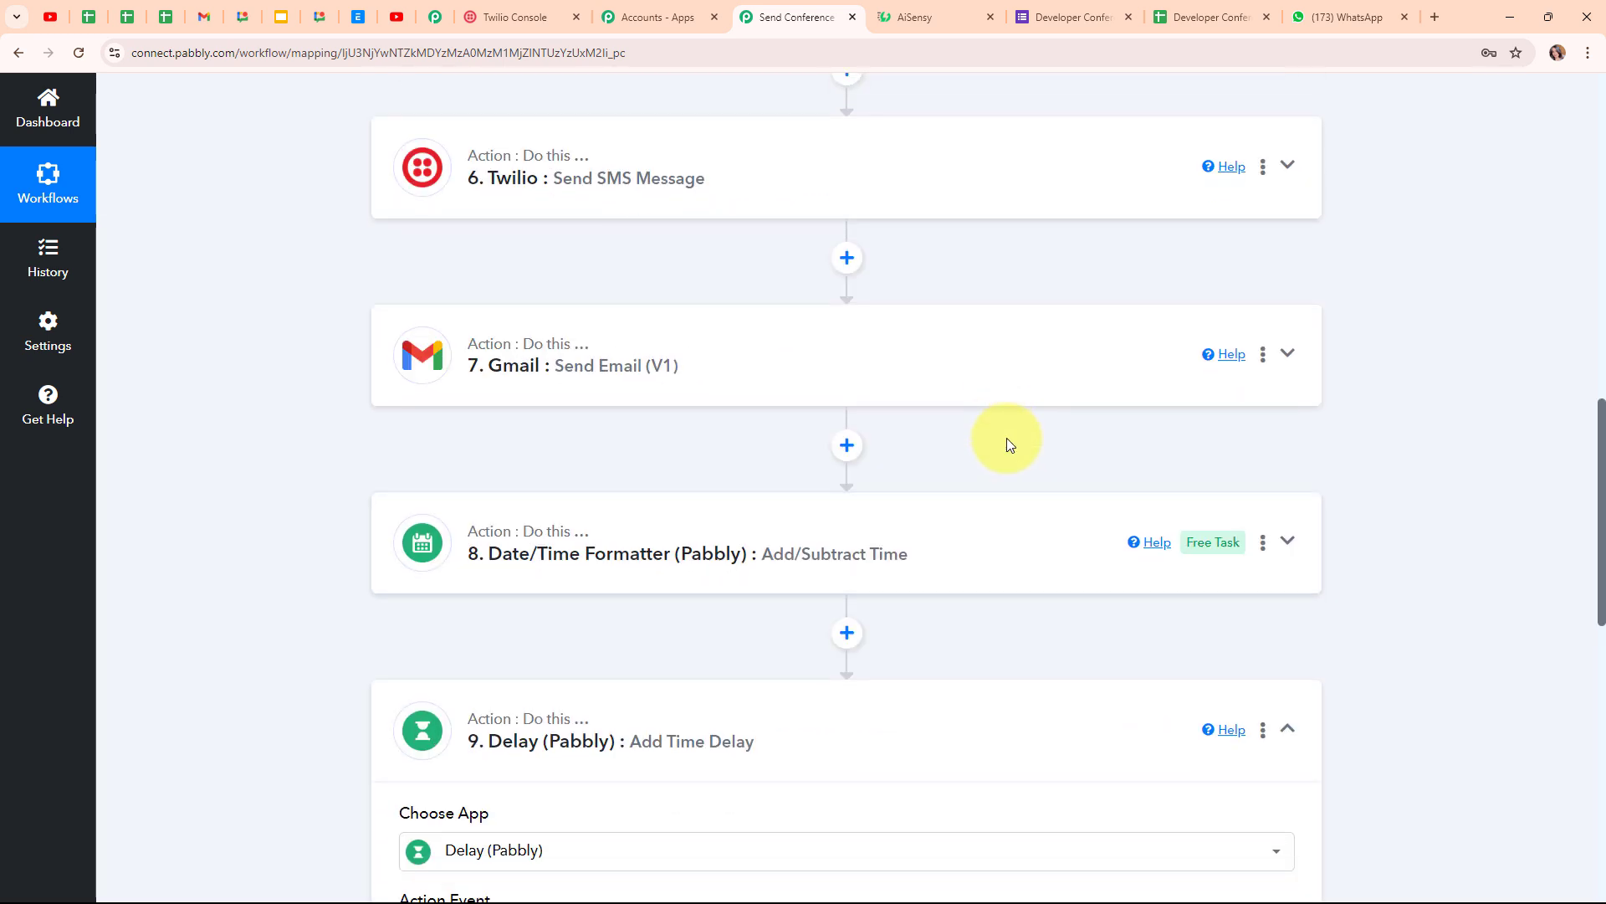
{"action": "left_click", "coordinate": [786, 365]}
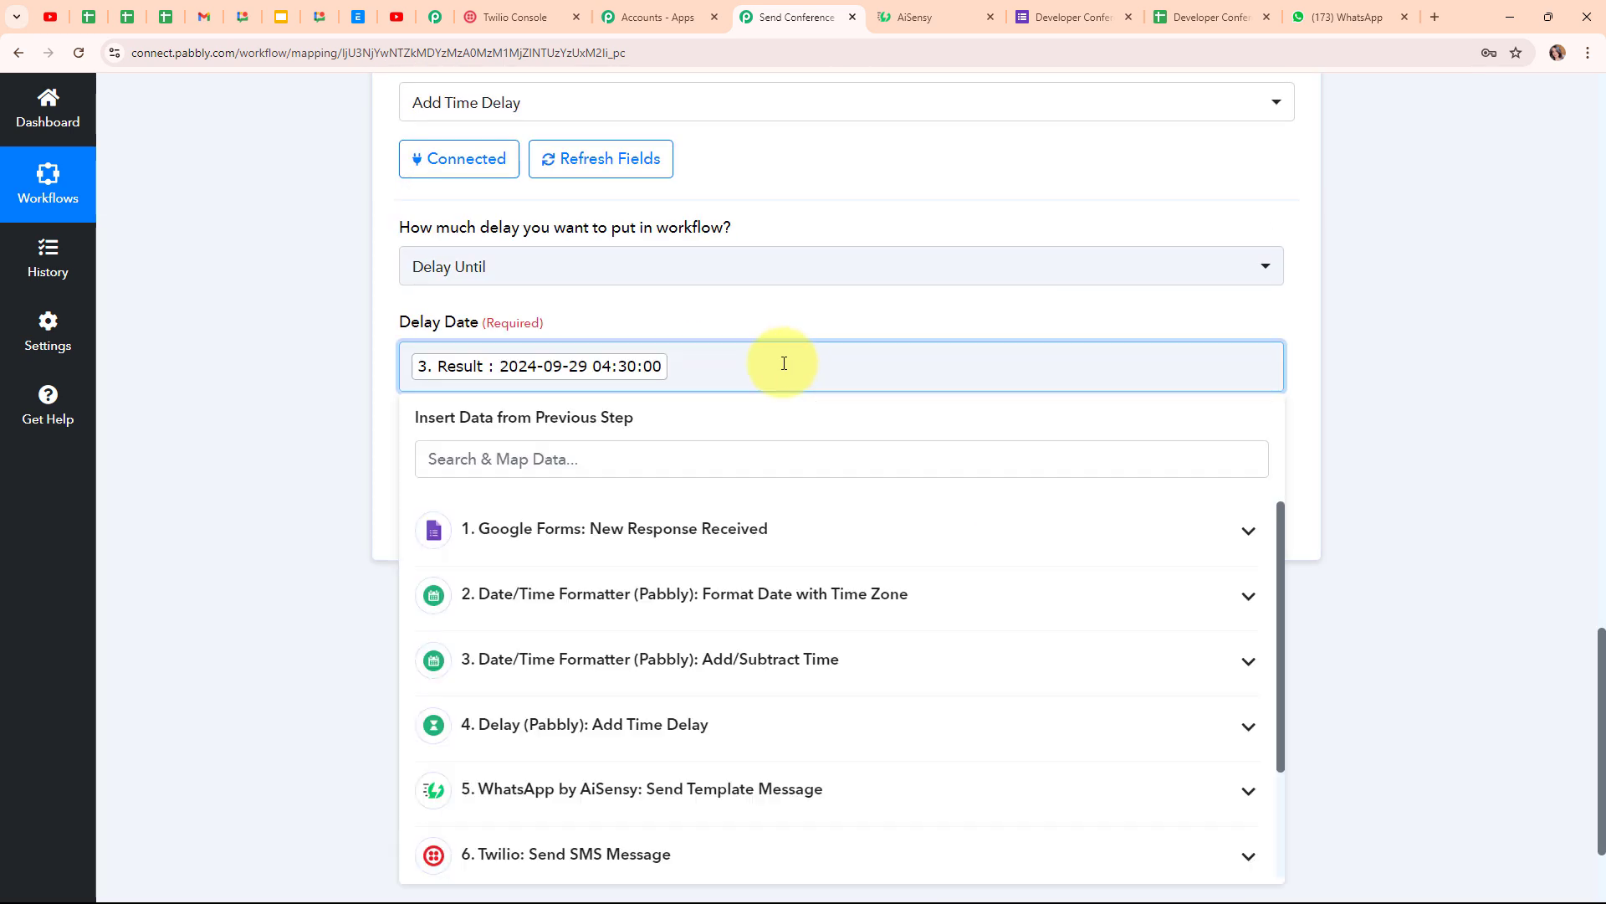
{"action": "key", "text": "BackSpace"}
{"action": "scroll", "coordinate": [768, 602], "scroll_direction": "down", "scroll_amount": 2}
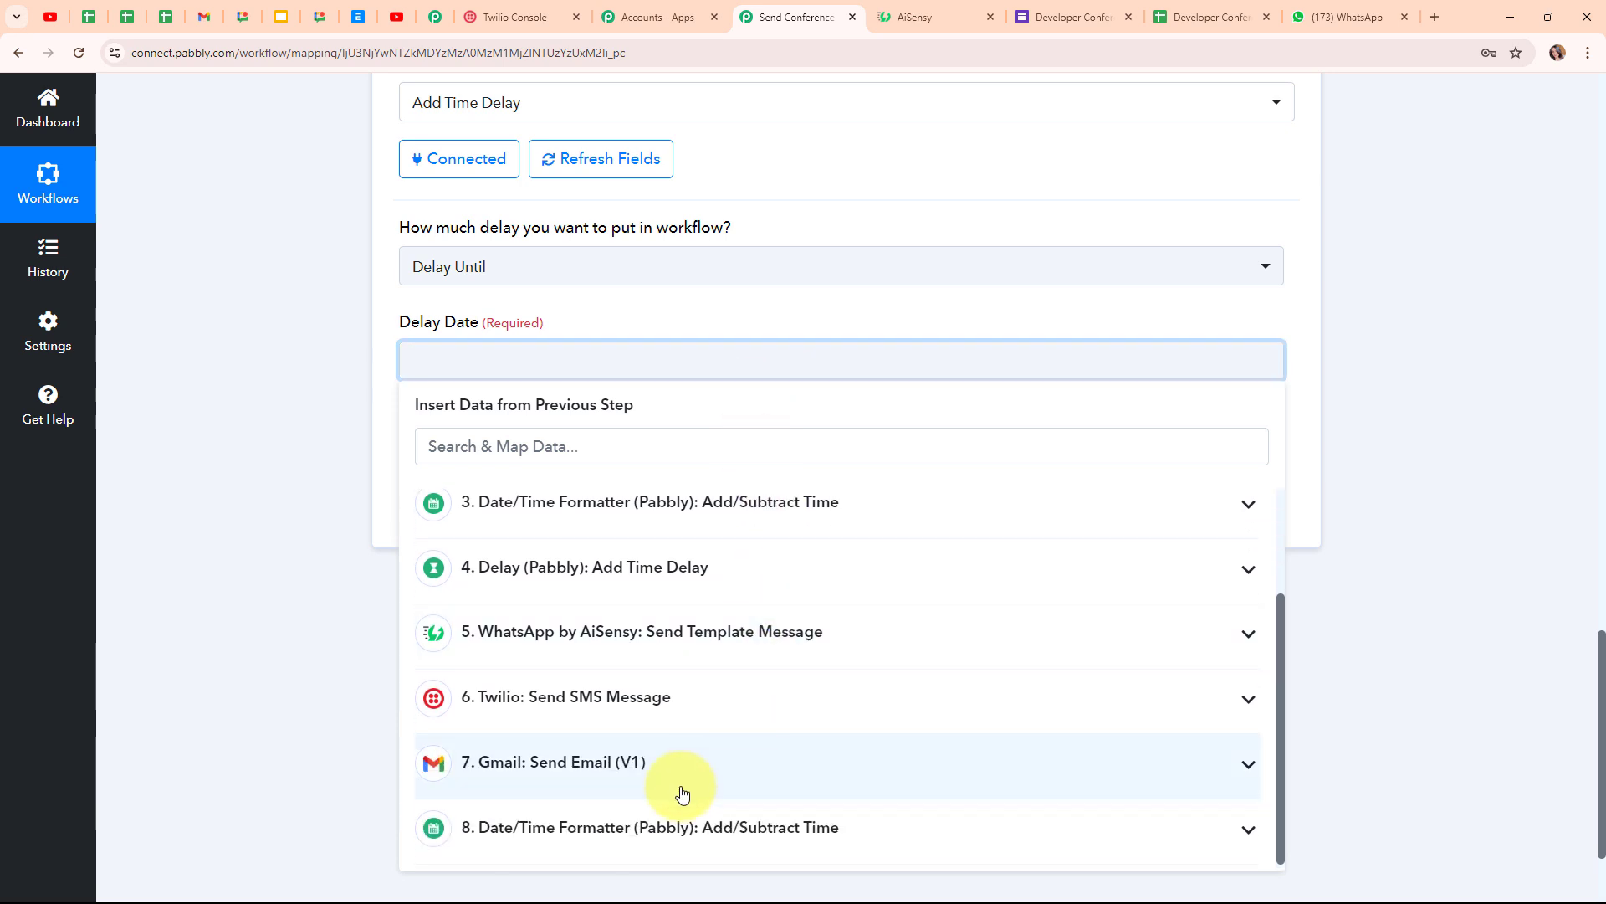
{"action": "left_click", "coordinate": [860, 848]}
{"action": "scroll", "coordinate": [1543, 643], "scroll_direction": "down", "scroll_amount": 2}
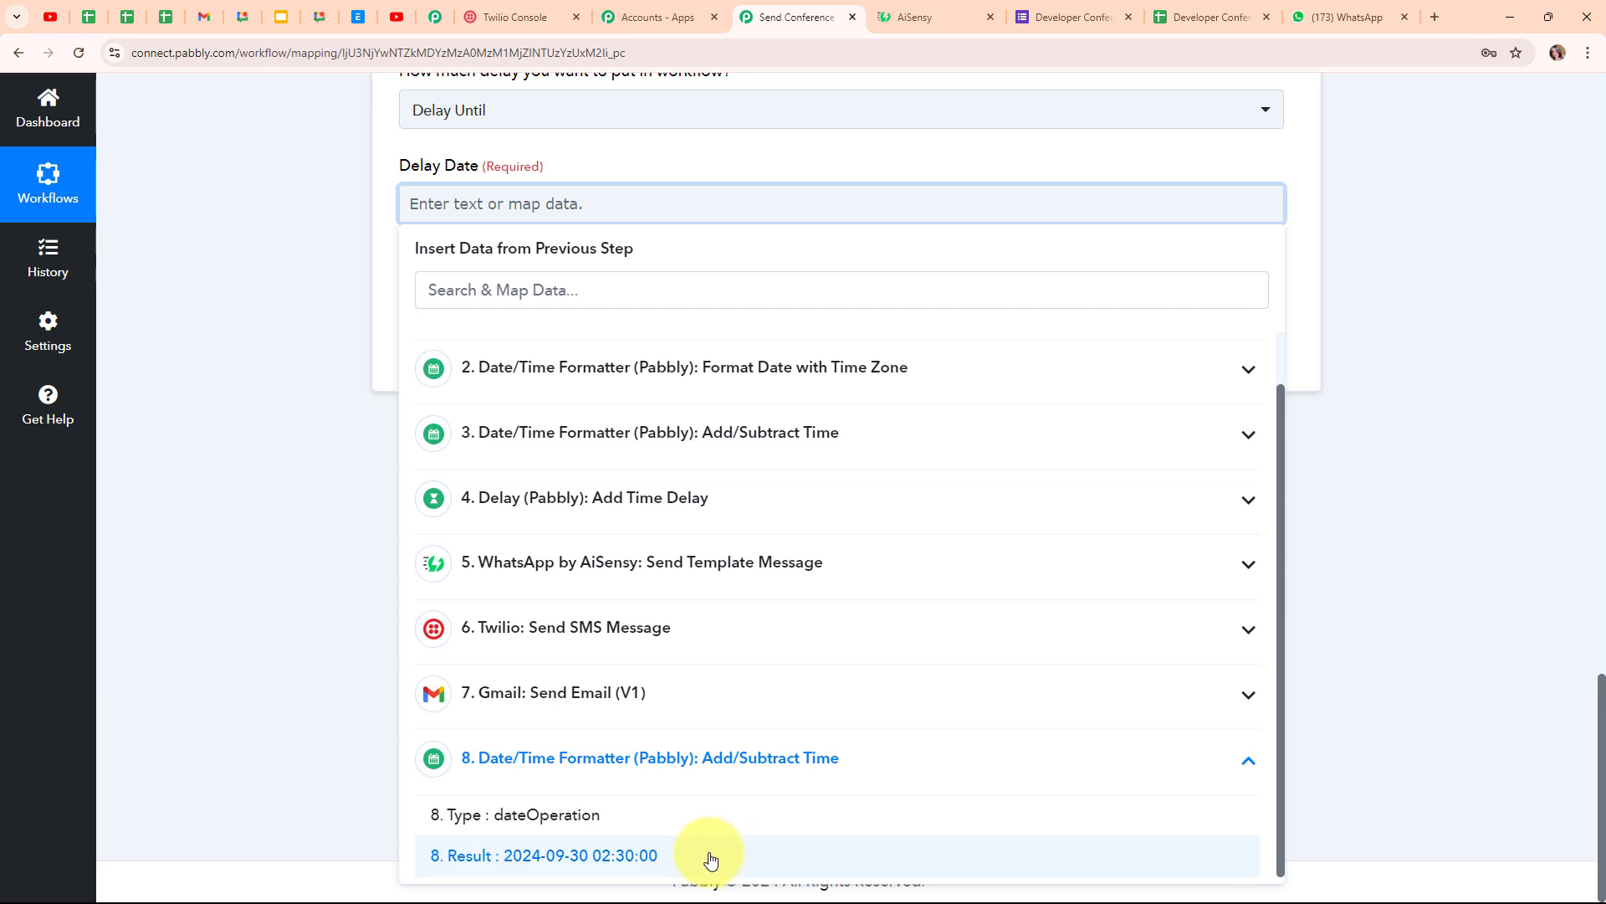
{"action": "left_click", "coordinate": [710, 855]}
{"action": "left_click", "coordinate": [259, 385]}
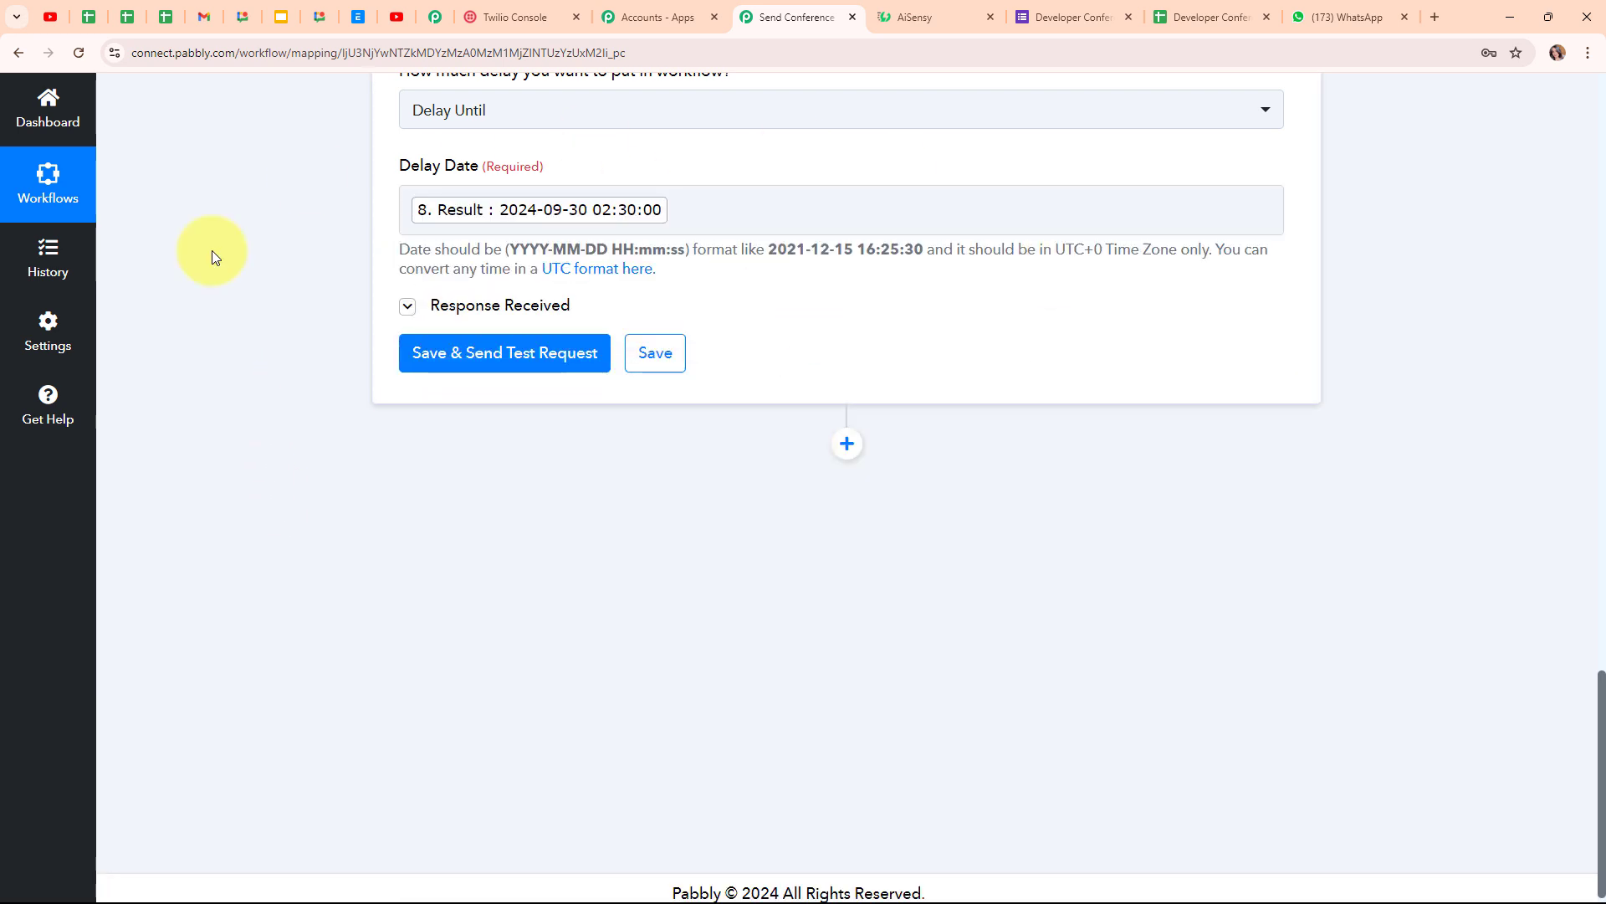
- Save the step 9 Delay action with a test request, check the delay message in the response and collapse the action
{"action": "scroll", "coordinate": [1034, 284], "scroll_direction": "up", "scroll_amount": 4}
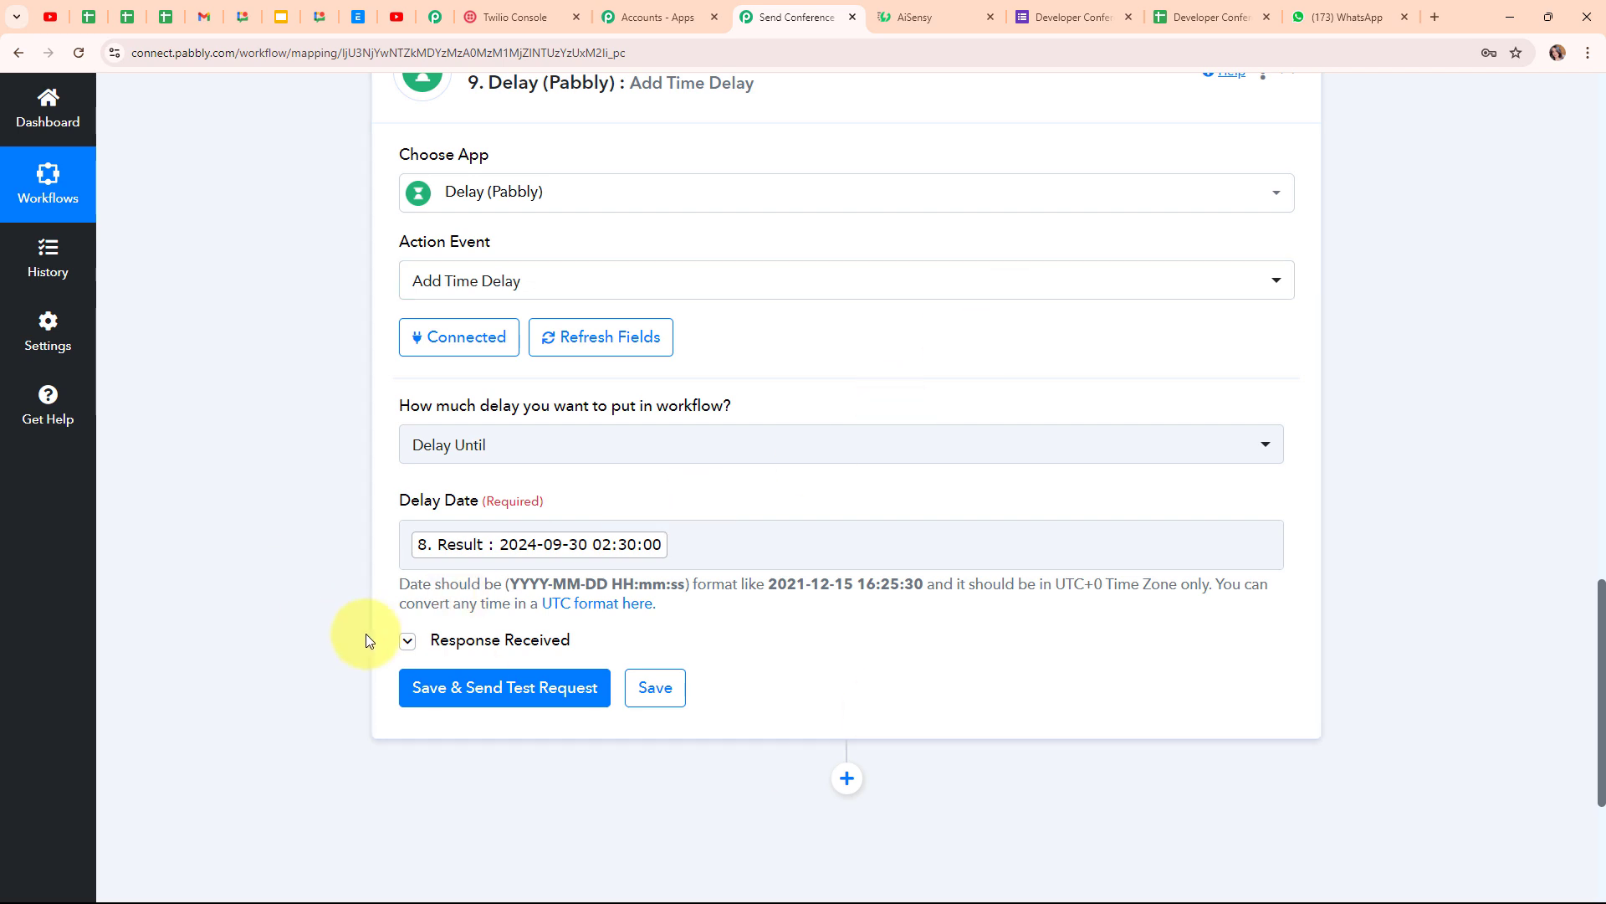
{"action": "left_click", "coordinate": [502, 701]}
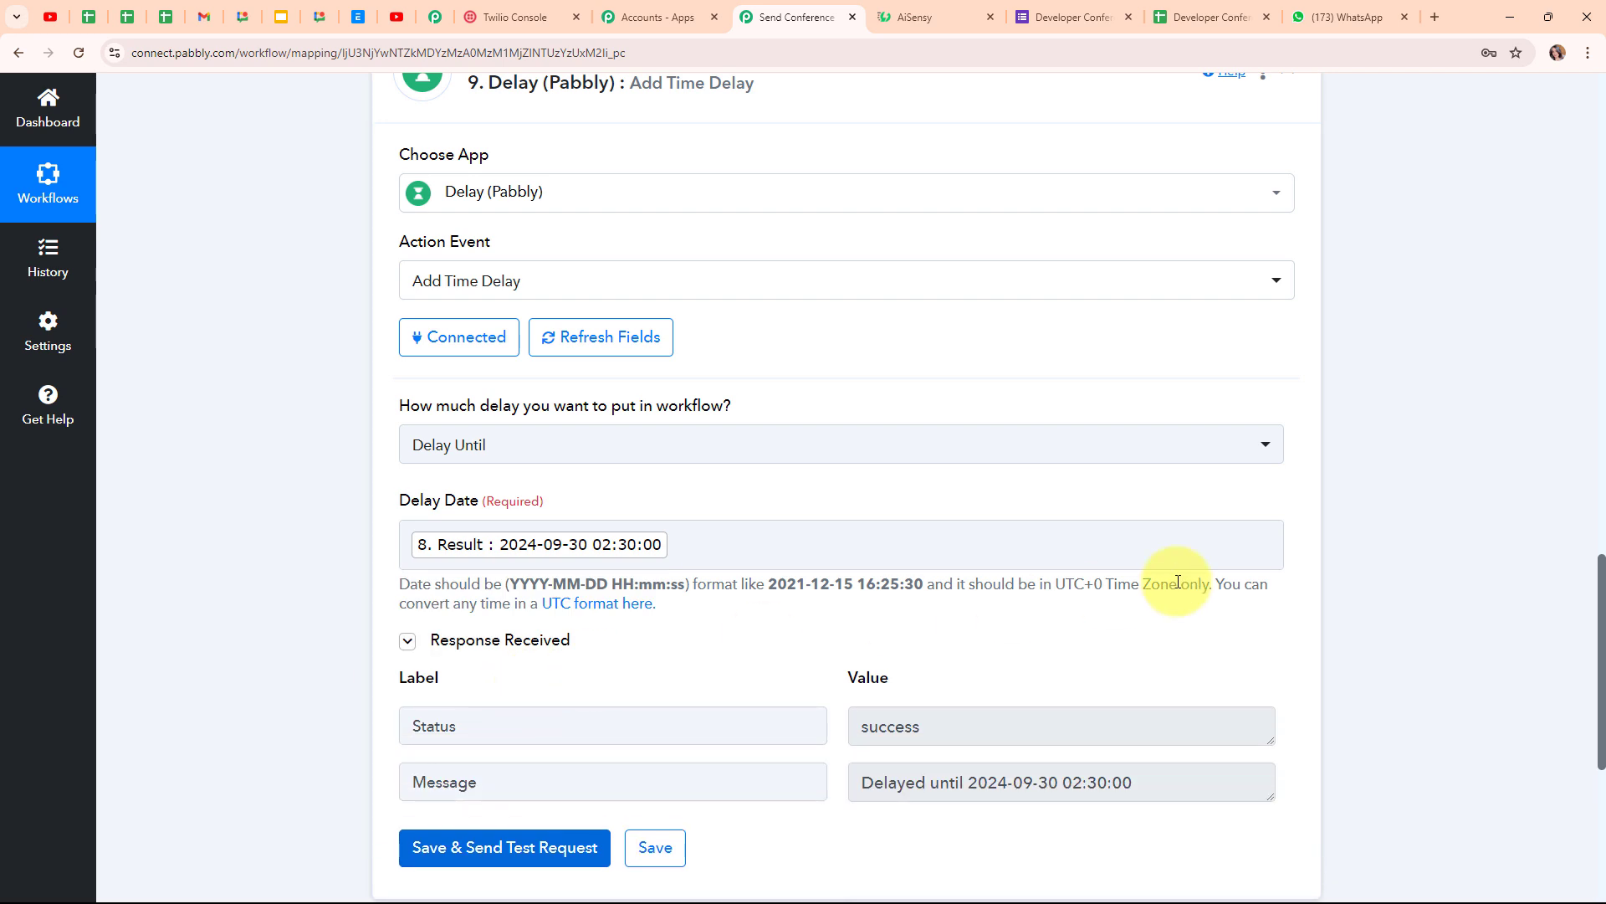
{"action": "scroll", "coordinate": [1214, 564], "scroll_direction": "down", "scroll_amount": 3}
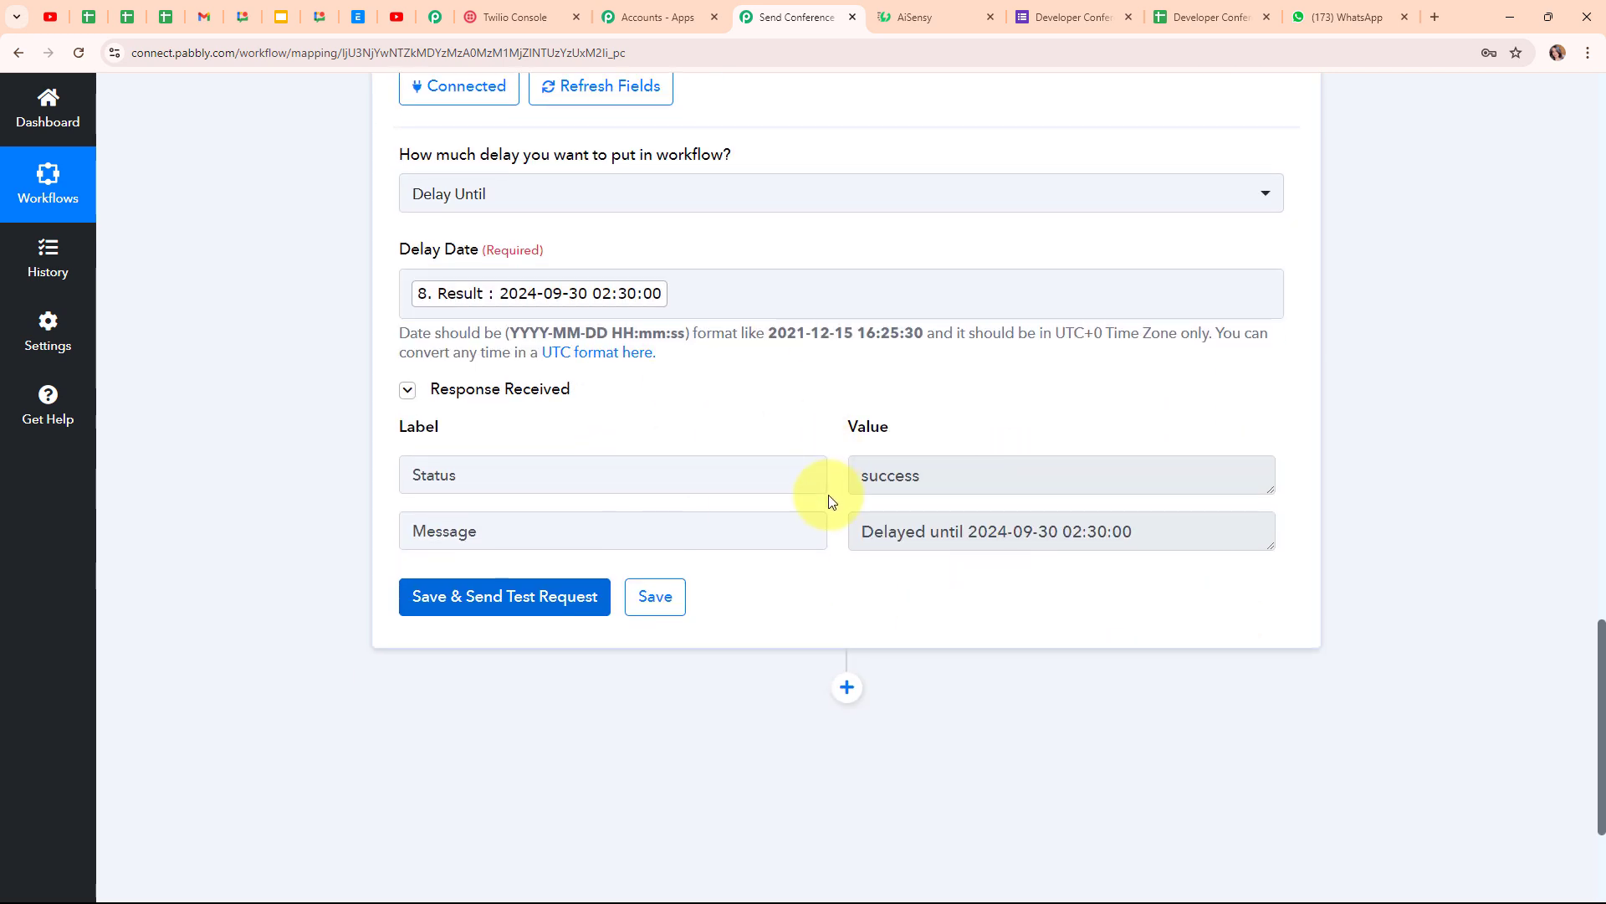
{"action": "left_click_drag", "start_coordinate": [858, 532], "coordinate": [1140, 595]}
{"action": "left_click", "coordinate": [1126, 598]}
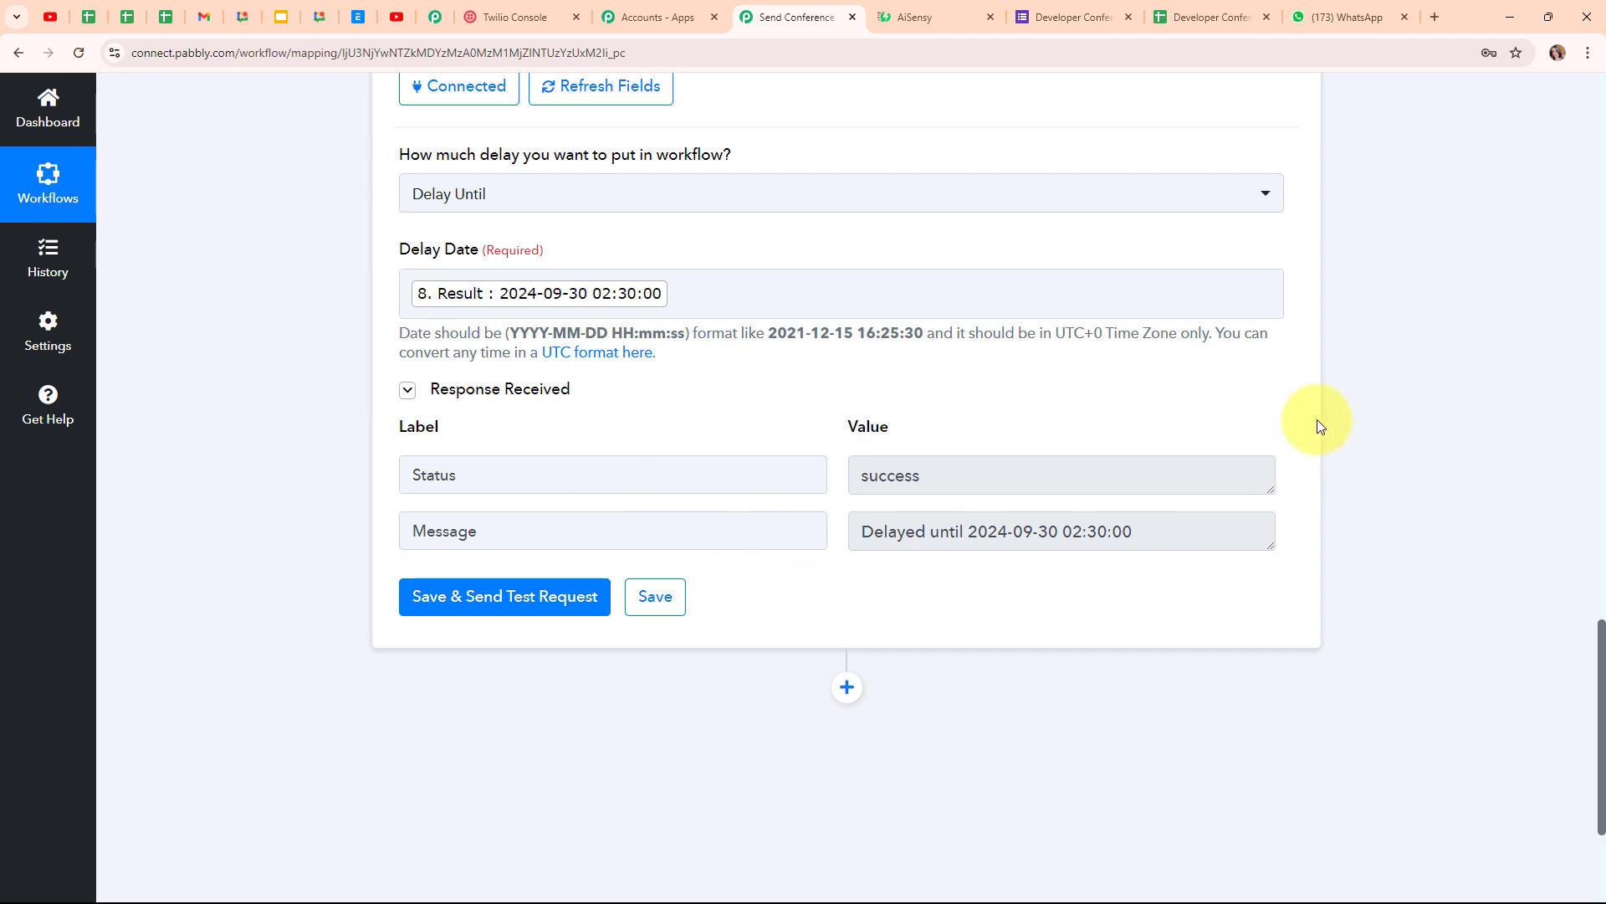
{"action": "scroll", "coordinate": [1327, 371], "scroll_direction": "up", "scroll_amount": 6}
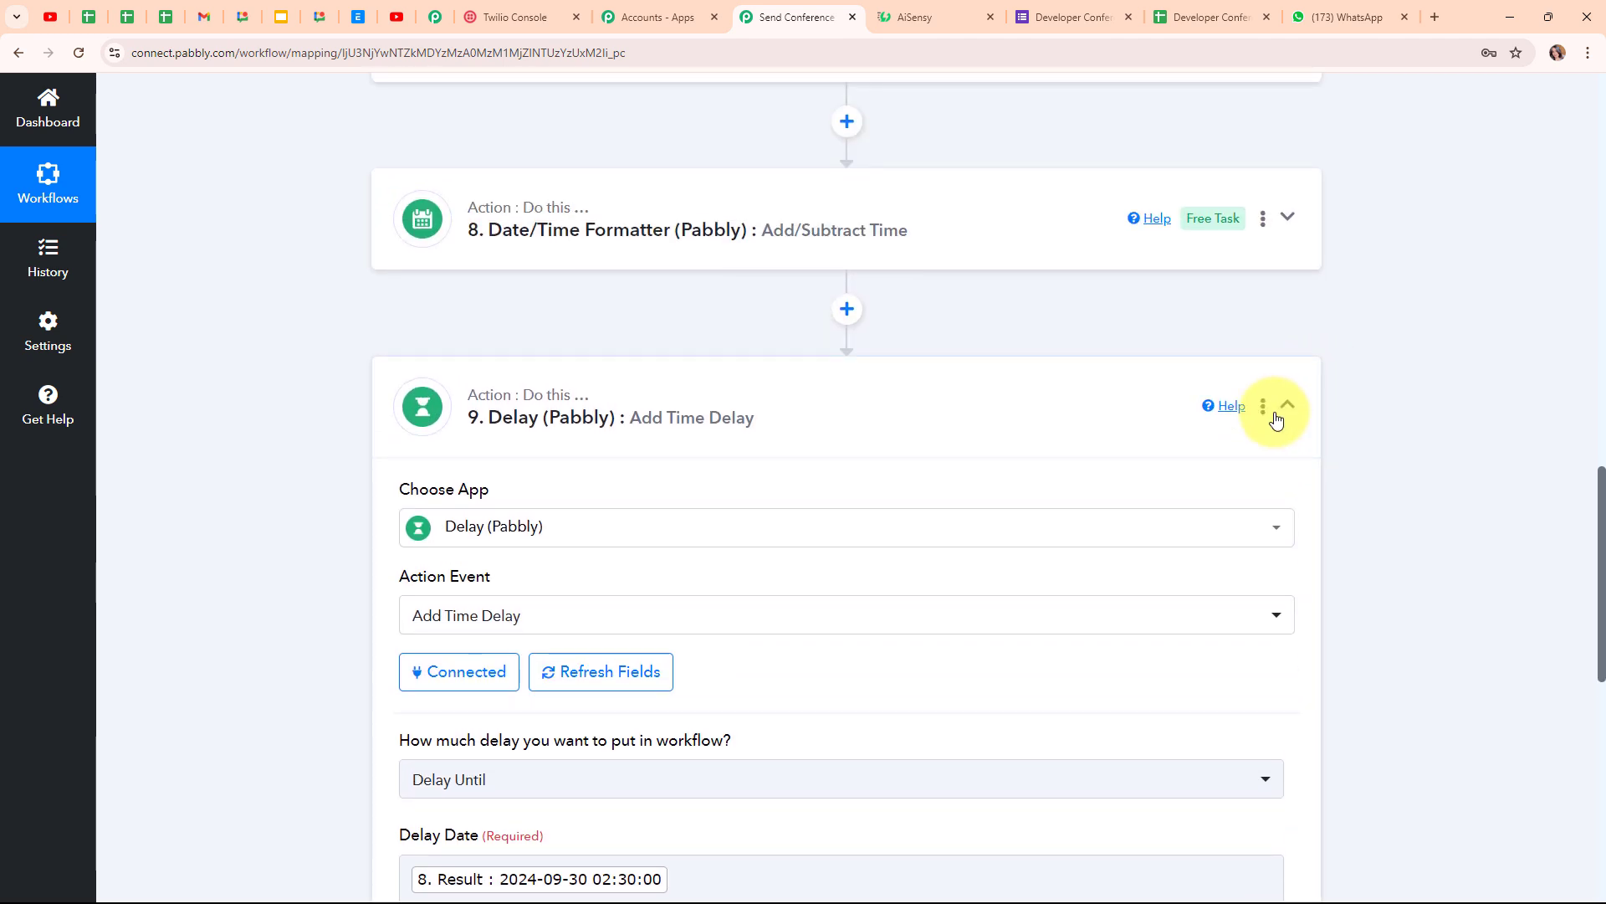
{"action": "left_click", "coordinate": [1286, 405]}
{"action": "scroll", "coordinate": [1364, 348], "scroll_direction": "up", "scroll_amount": 8}
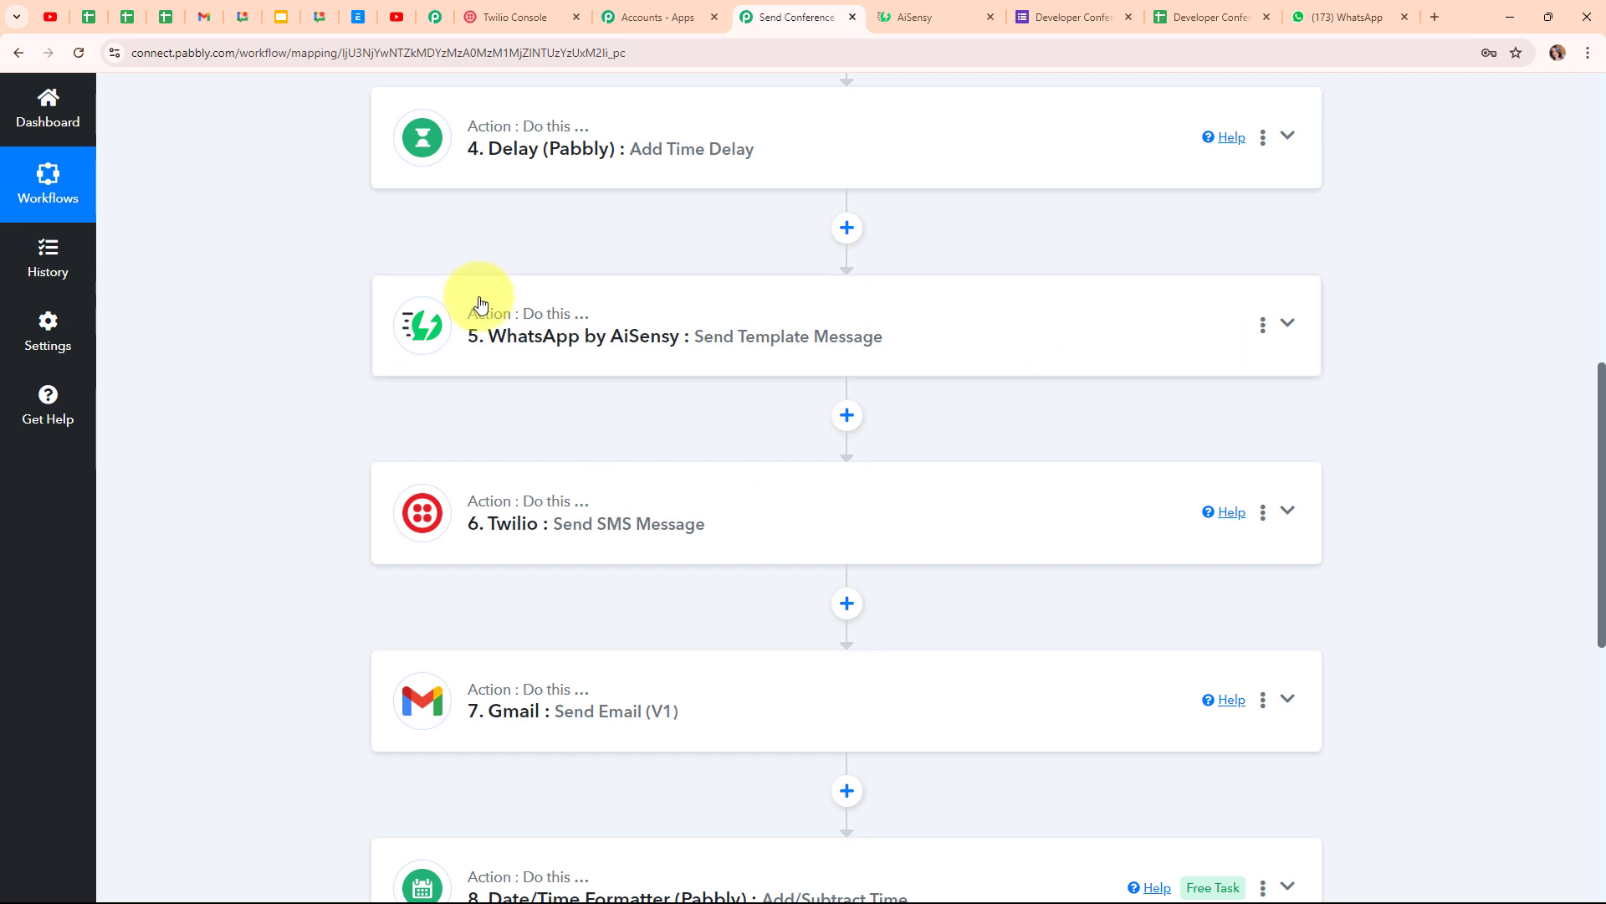
- Copy the step 5 WhatsApp by AiSensy (Send Template Message) action and paste it below the step 9 Delay
{"action": "left_click", "coordinate": [1262, 324]}
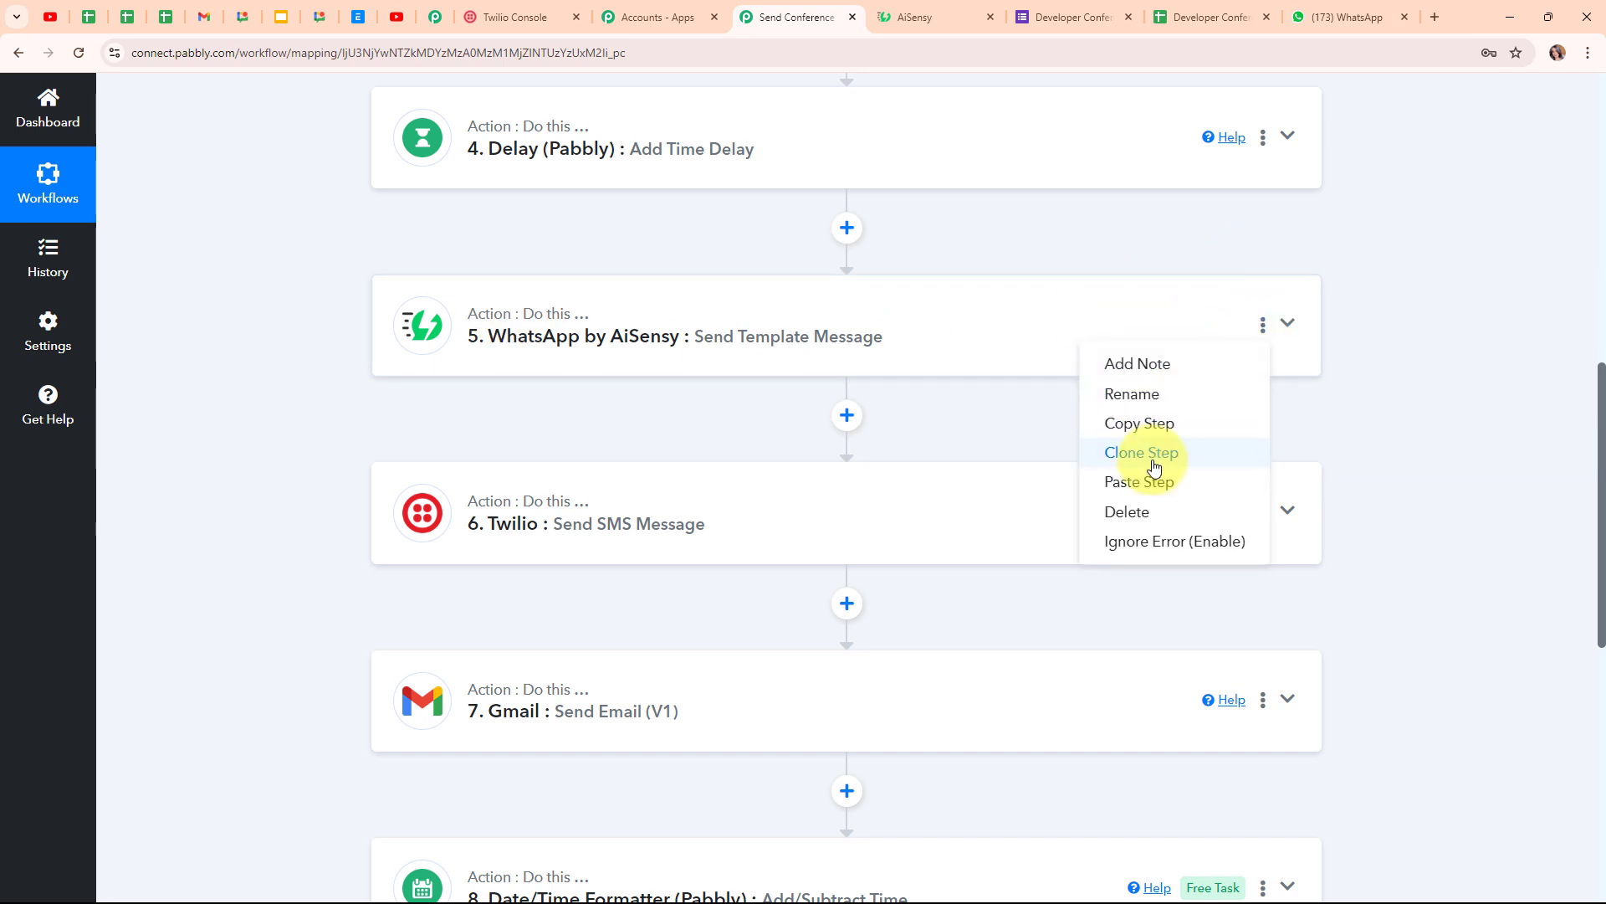
{"action": "left_click", "coordinate": [1151, 422]}
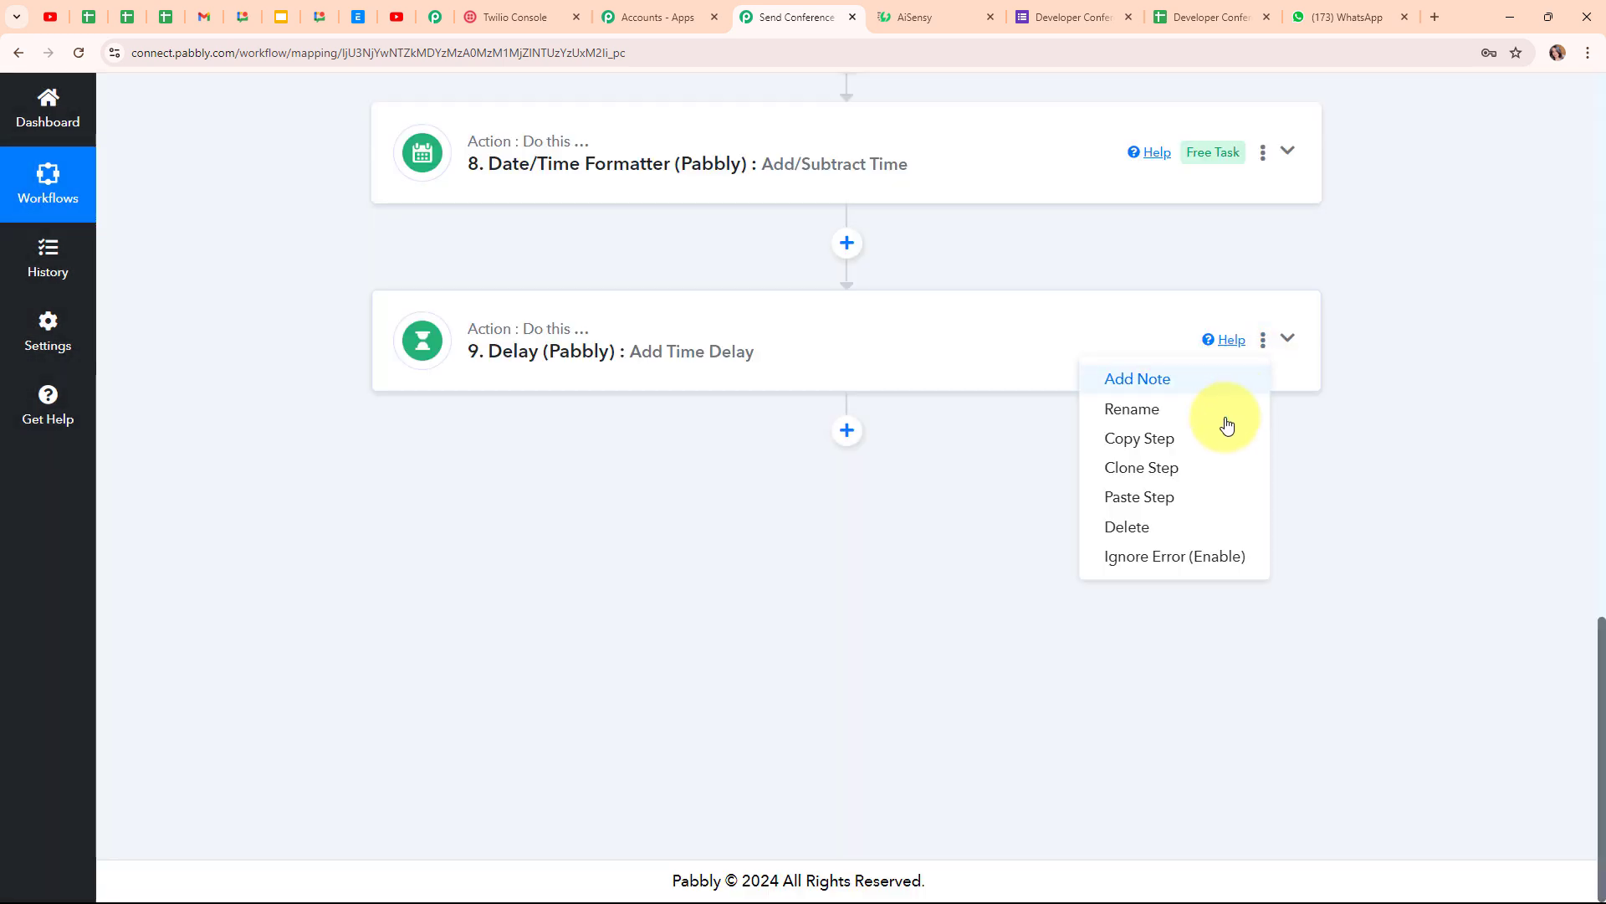
{"action": "left_click", "coordinate": [1205, 495]}
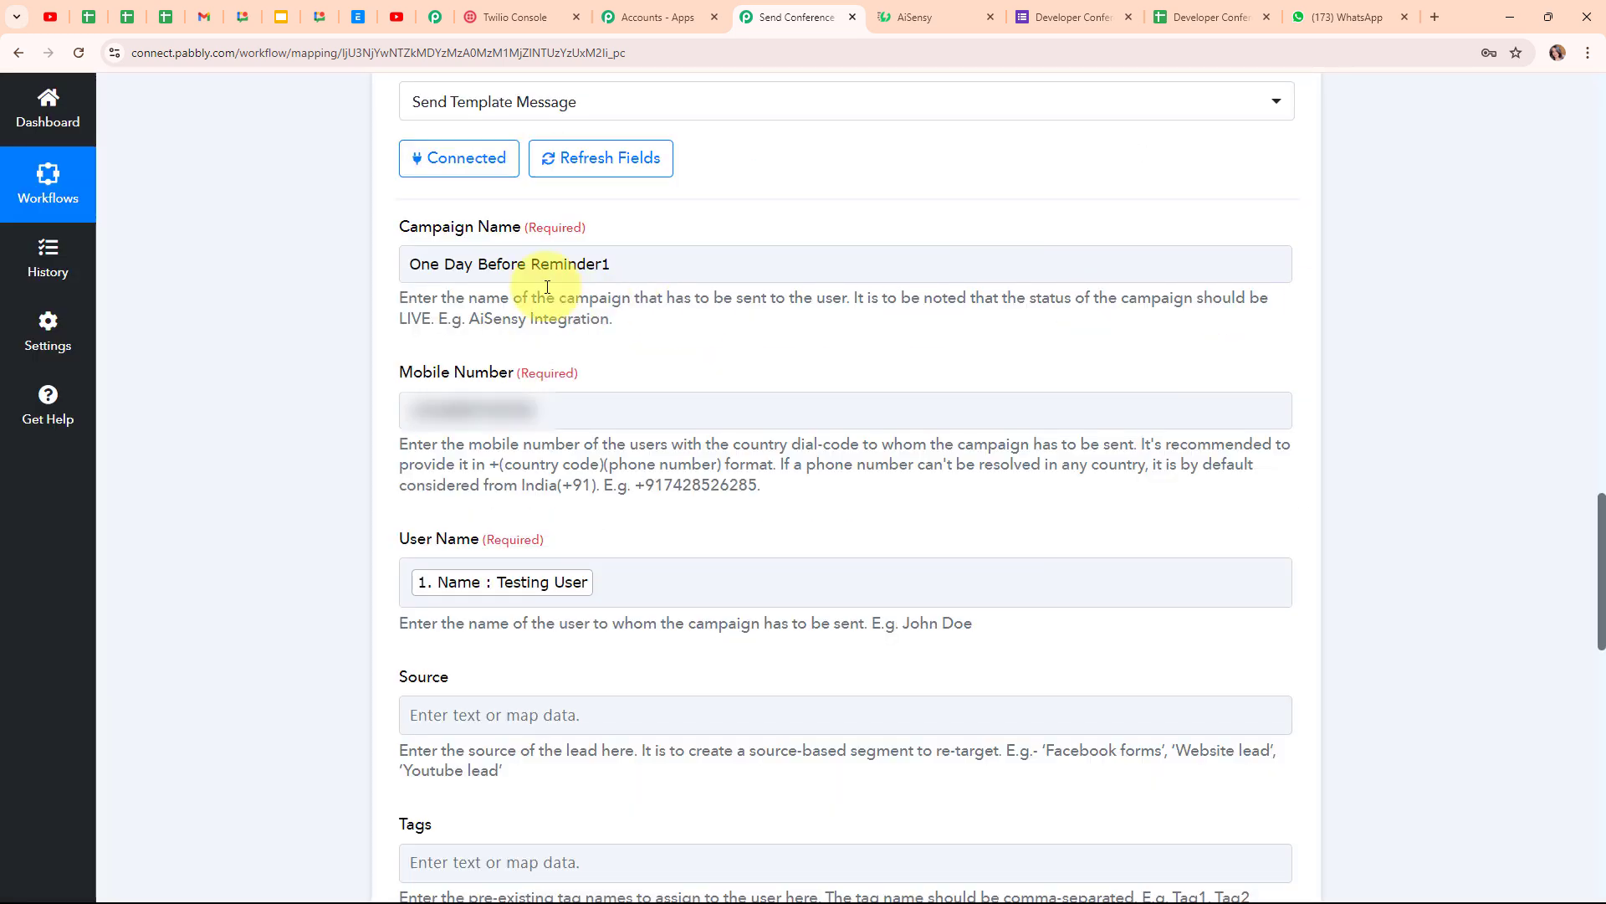
{"action": "left_click_drag", "start_coordinate": [403, 226], "coordinate": [512, 233]}
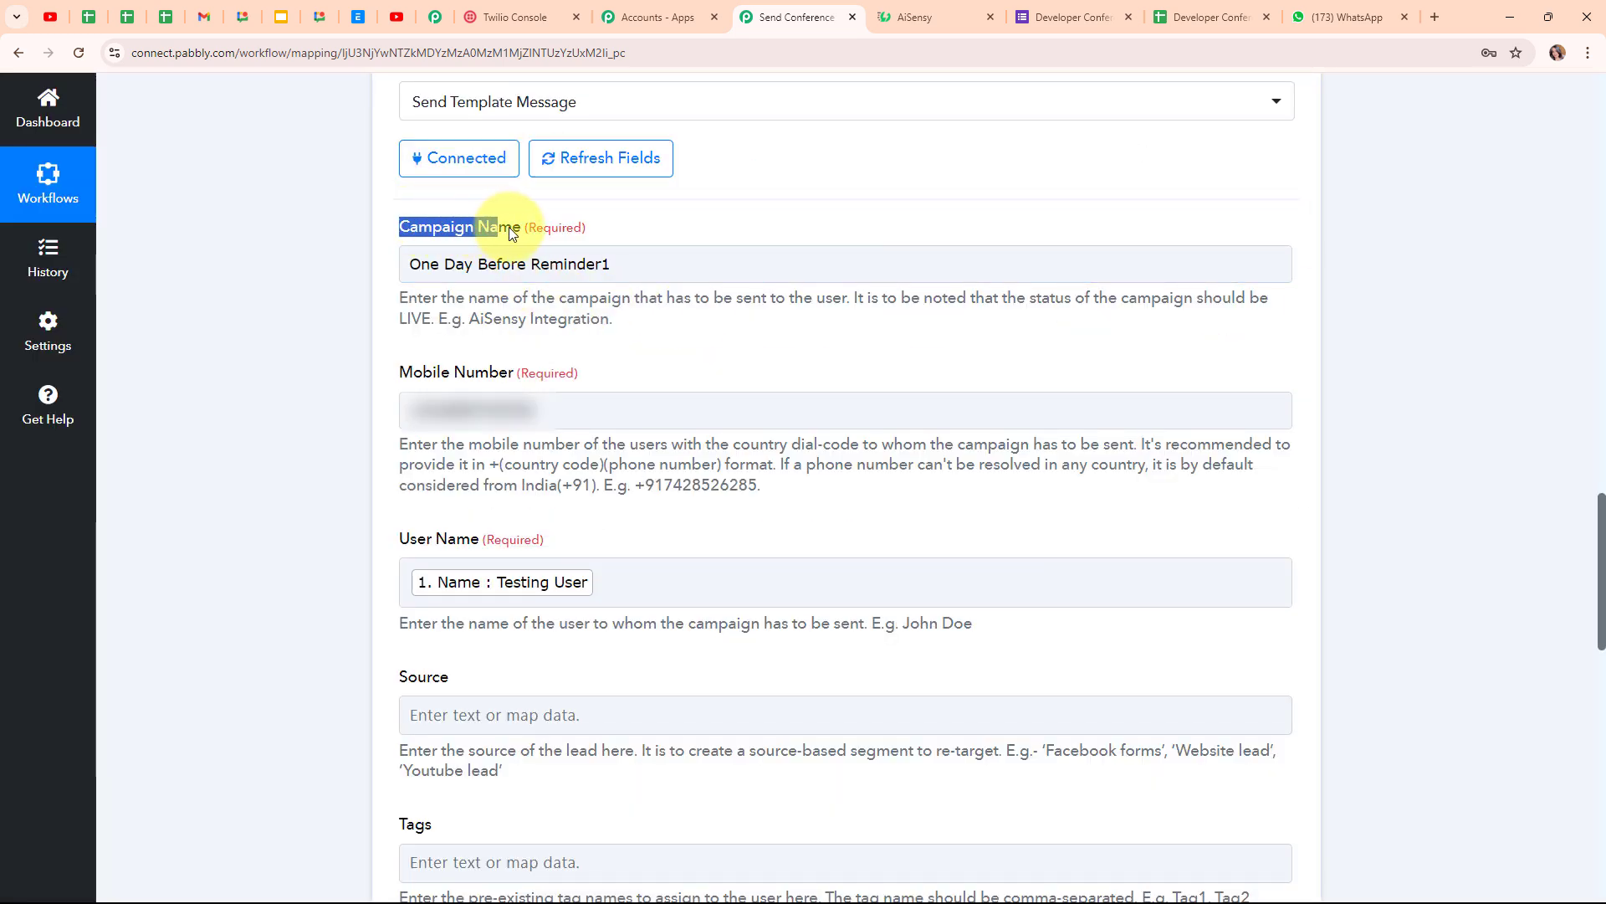
{"action": "left_click", "coordinate": [581, 334]}
{"action": "left_click", "coordinate": [439, 279]}
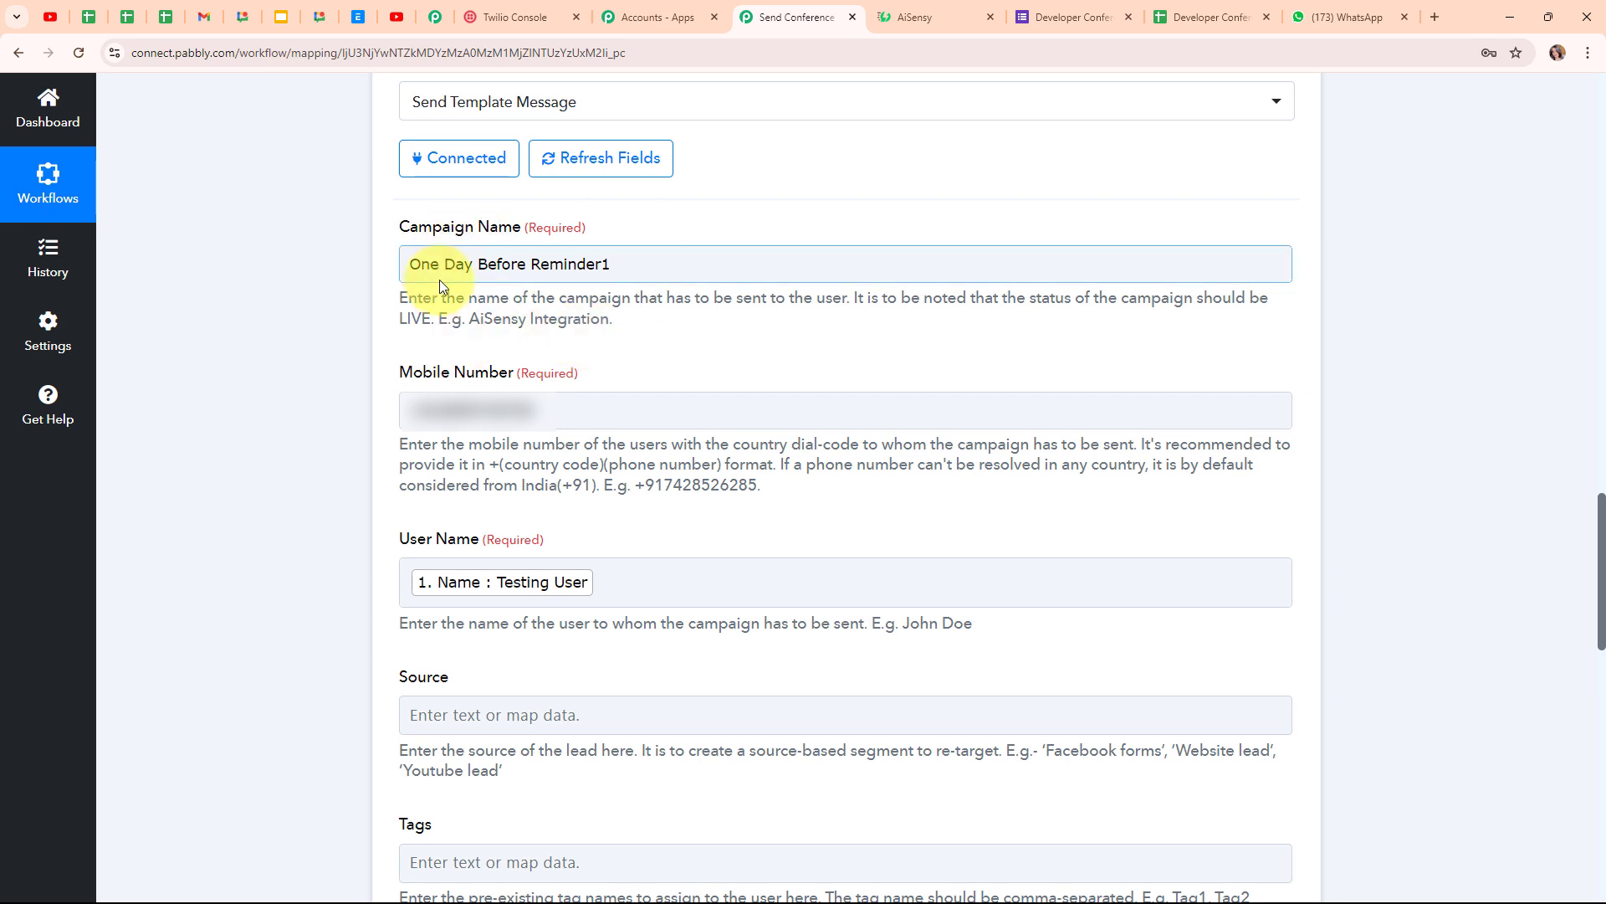
{"action": "left_click", "coordinate": [640, 233]}
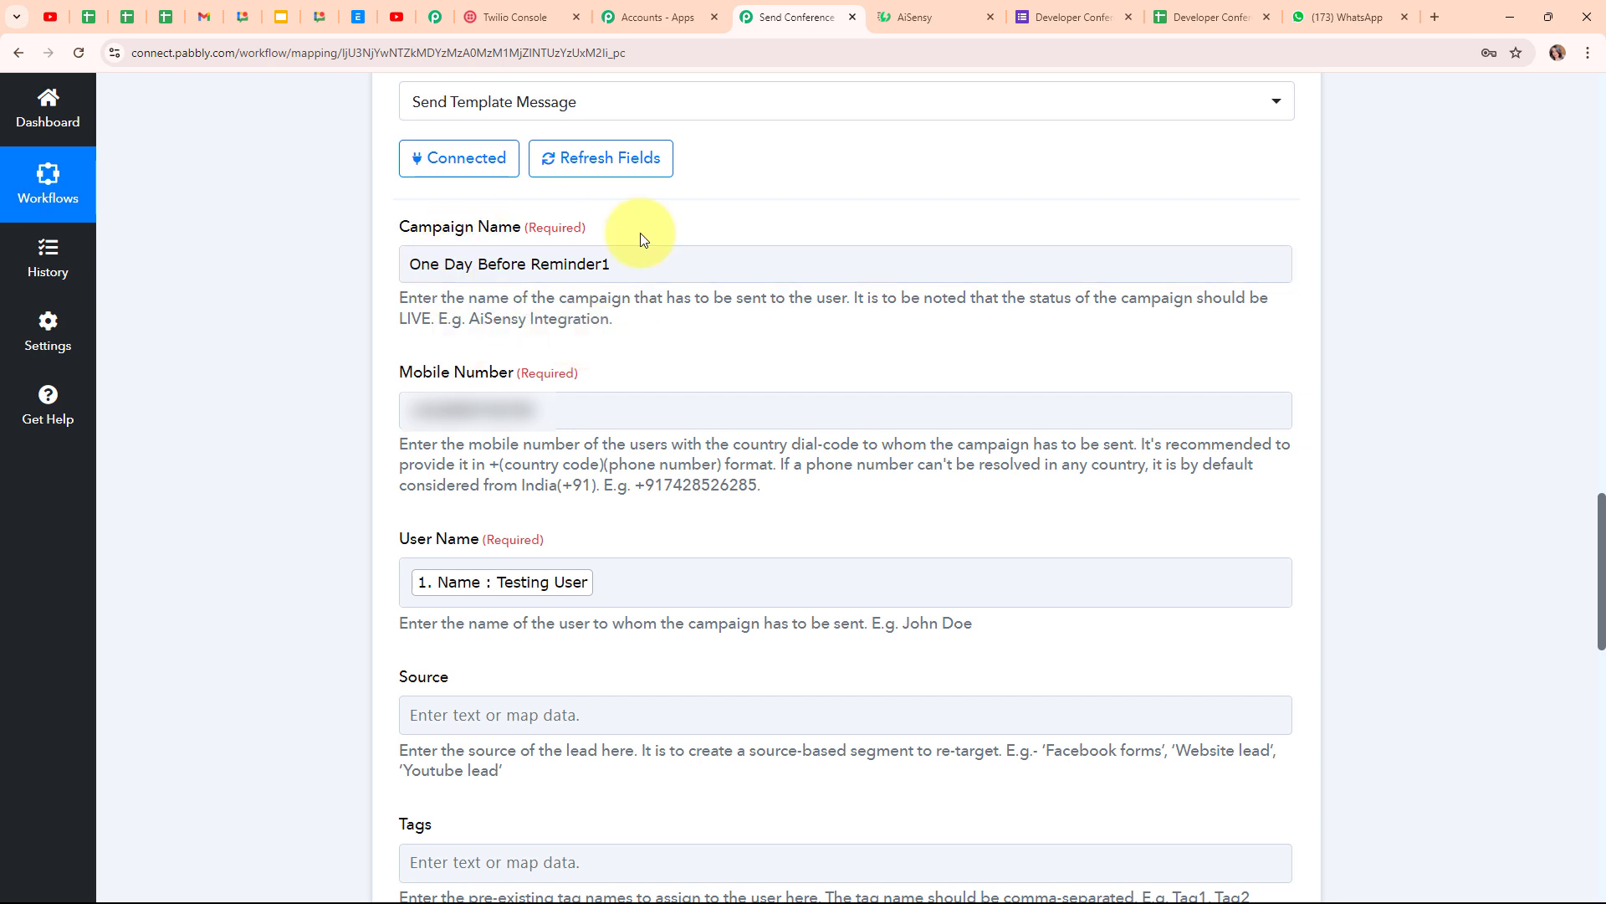
{"action": "left_click", "coordinate": [514, 265]}
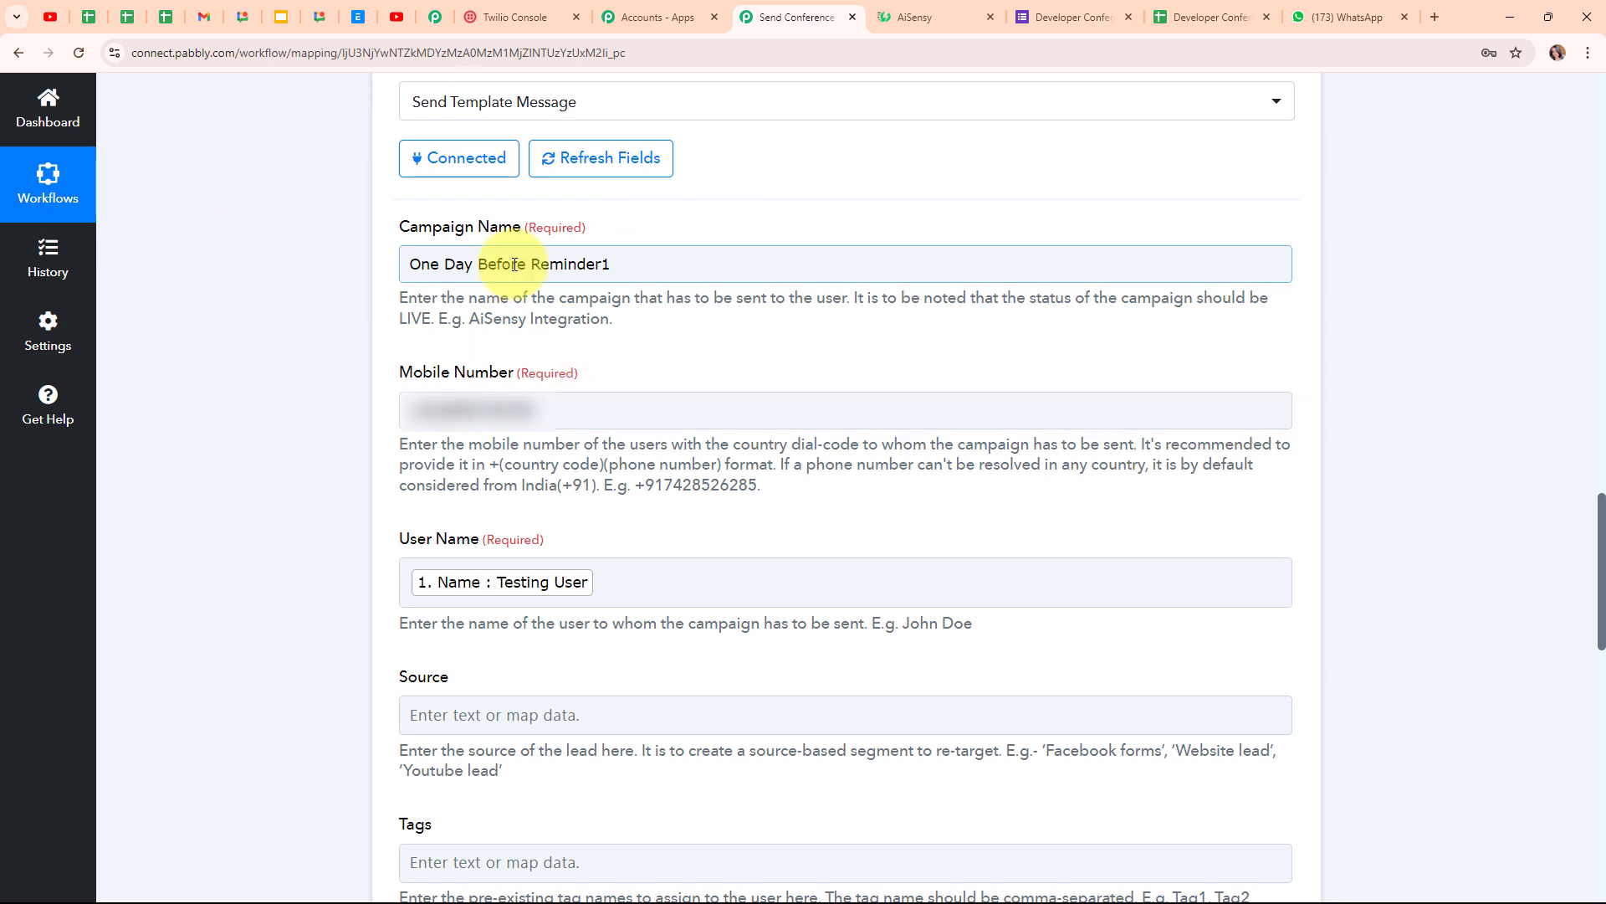
{"action": "left_click", "coordinate": [407, 312]}
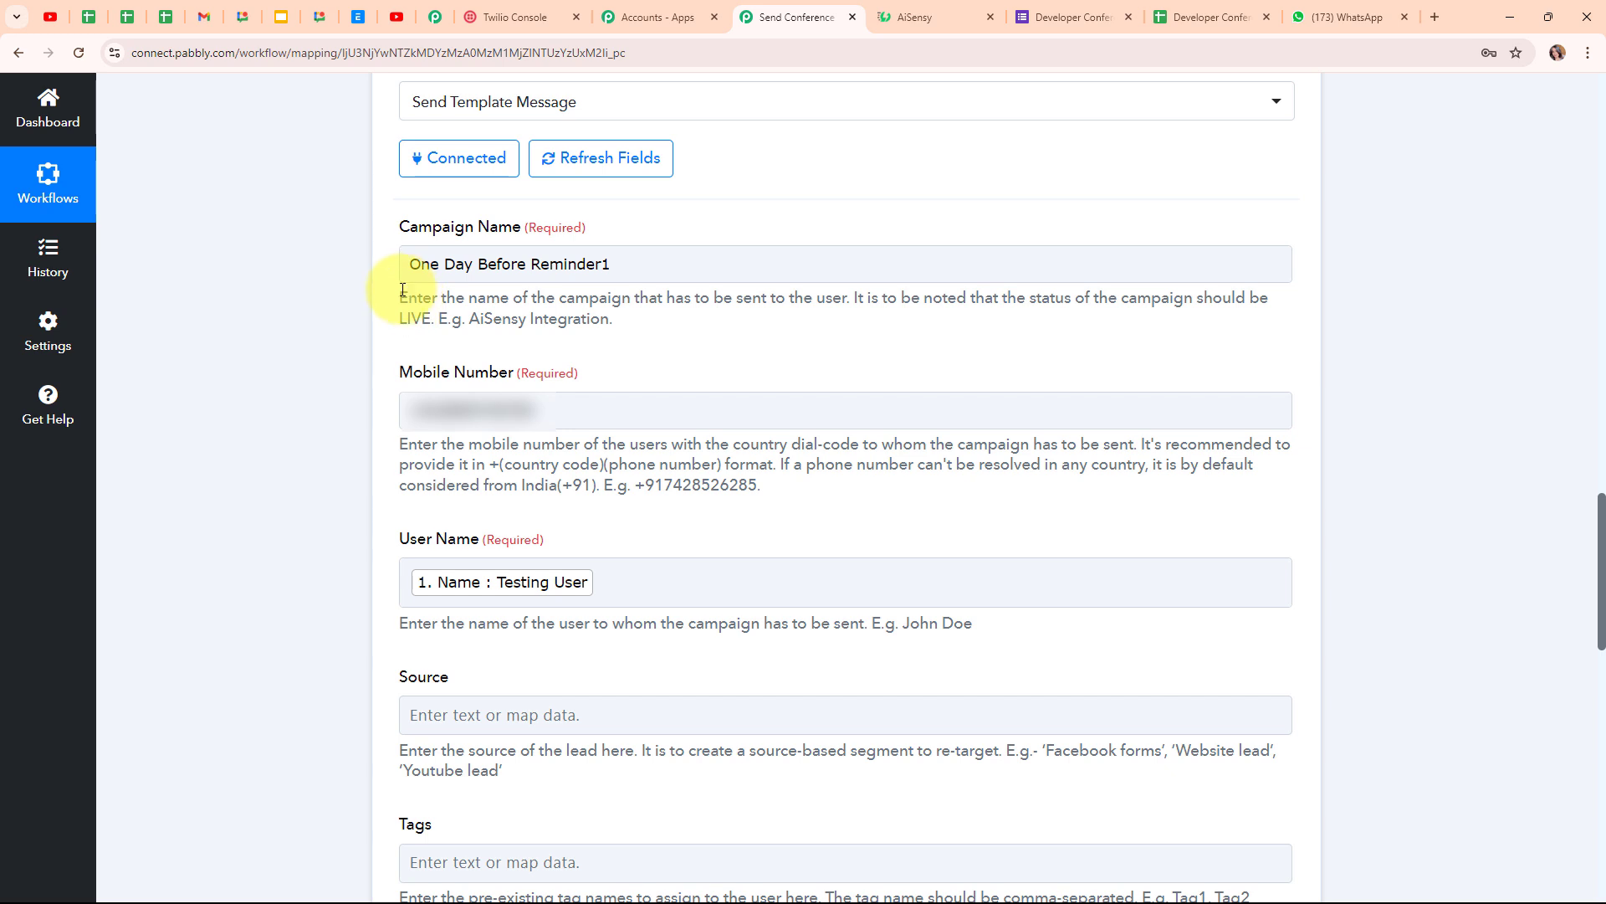
- Switch to AiSensy and start a new API campaign from its campaigns list
{"action": "left_click", "coordinate": [943, 10]}
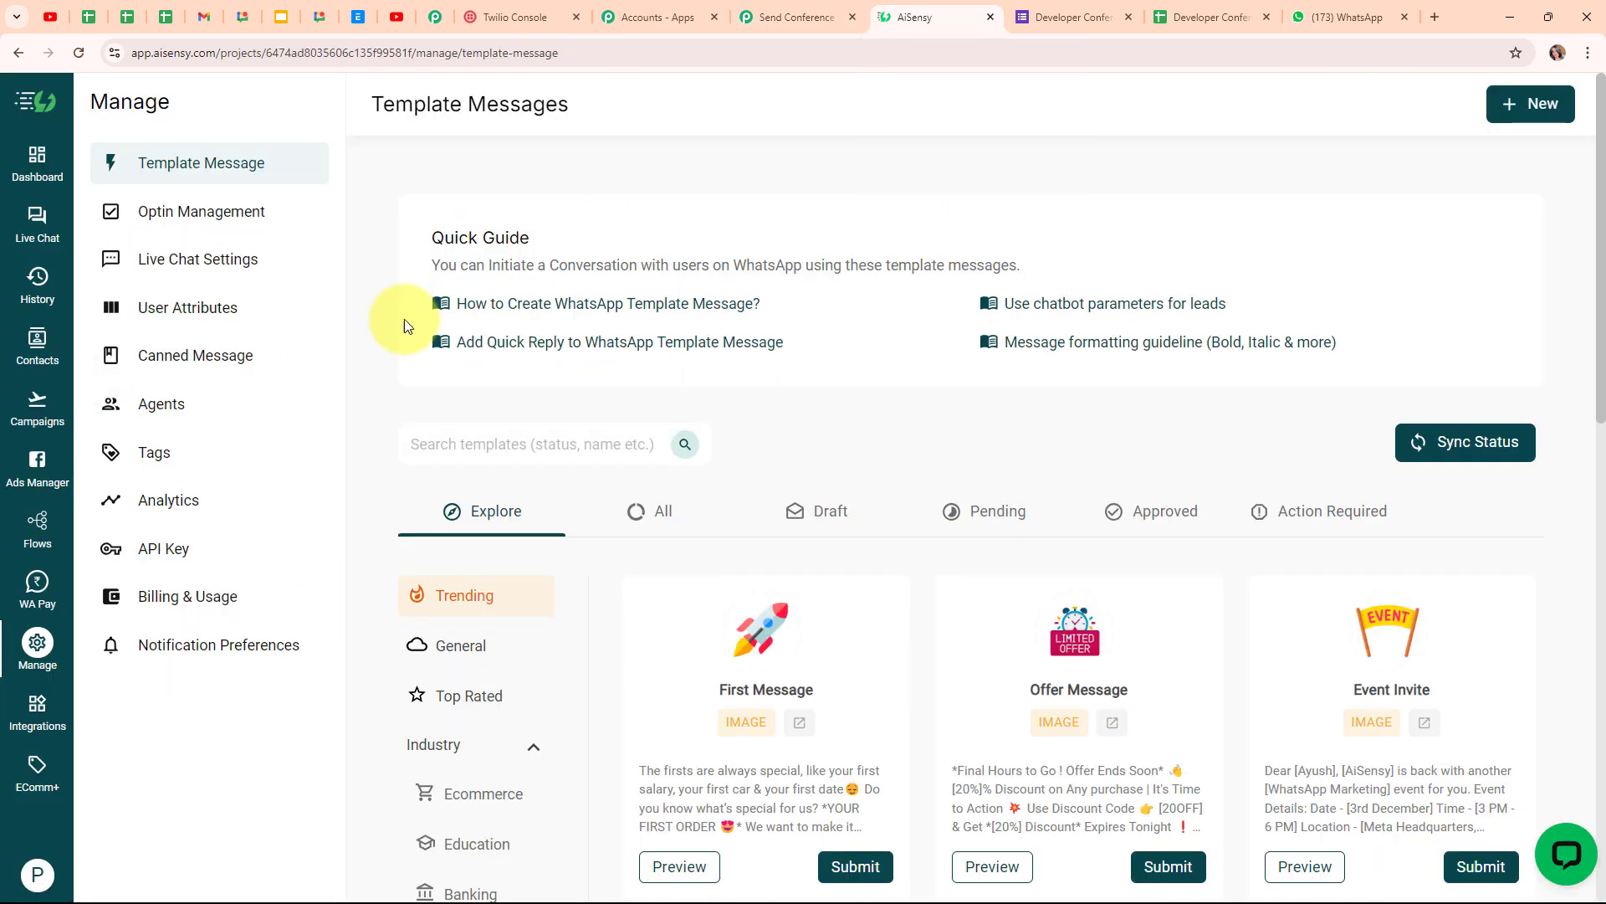
{"action": "left_click", "coordinate": [35, 423]}
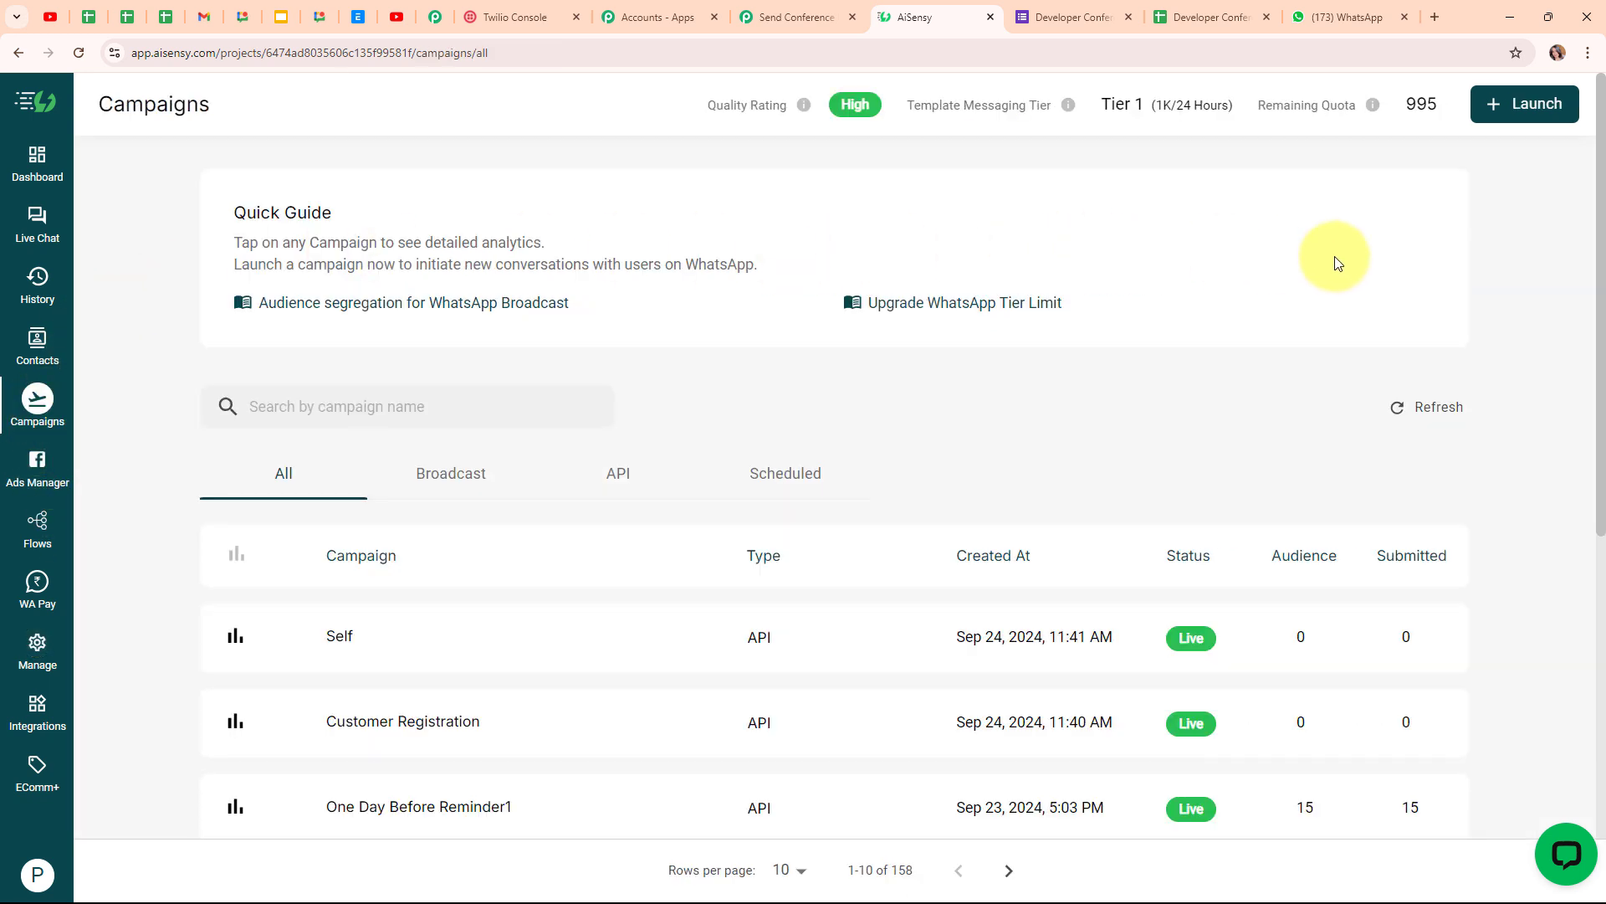
{"action": "left_click", "coordinate": [1516, 118]}
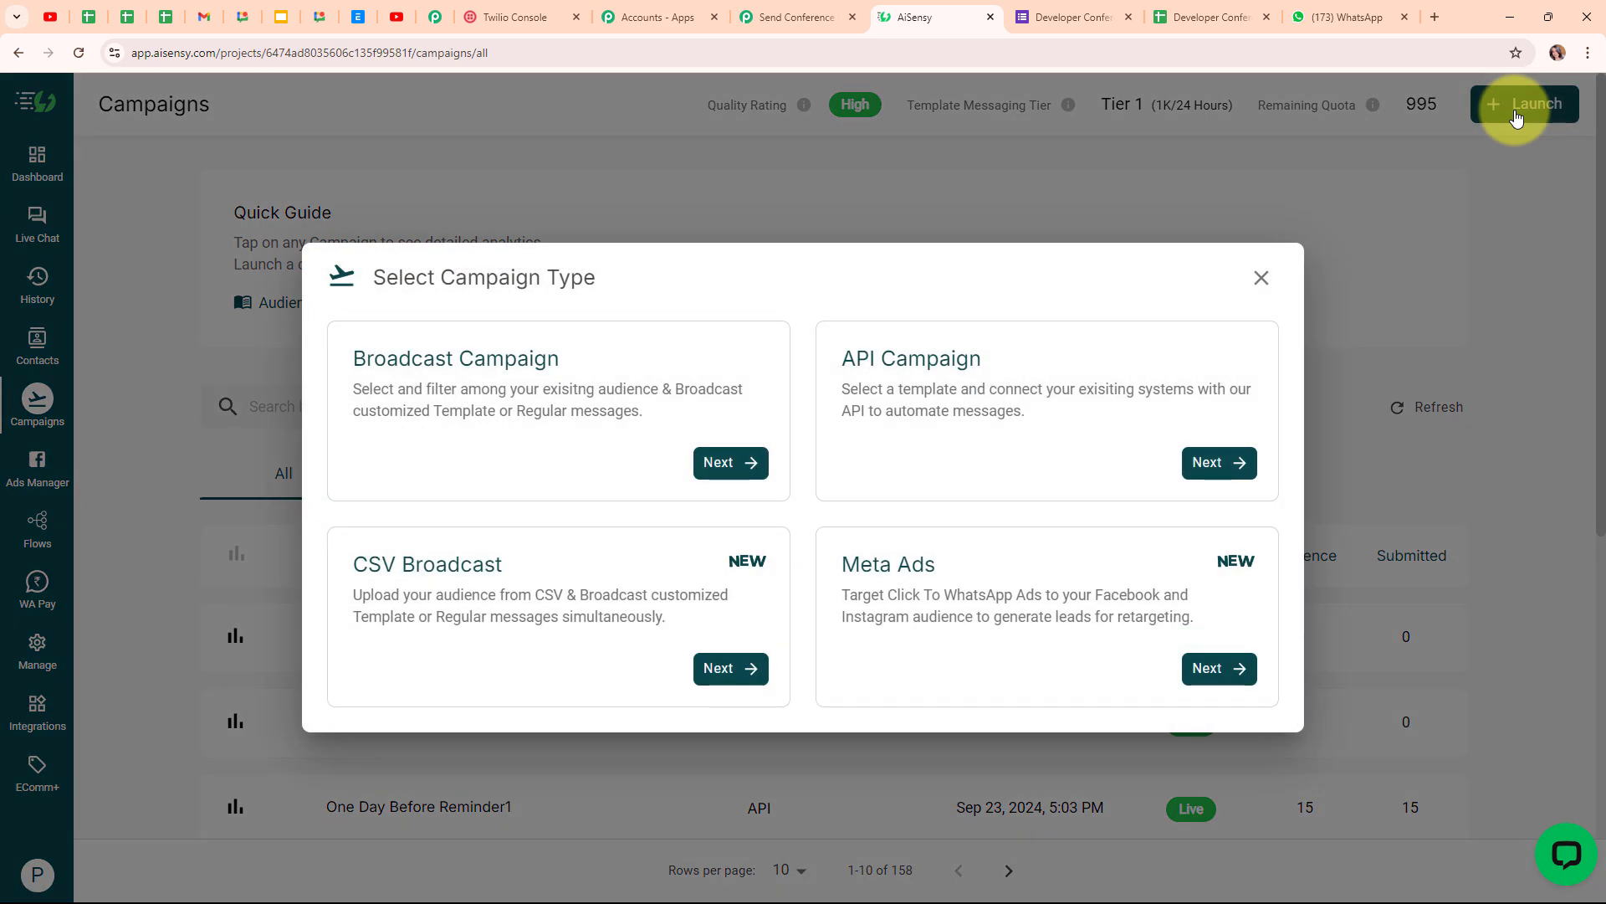
{"action": "left_click", "coordinate": [1237, 463]}
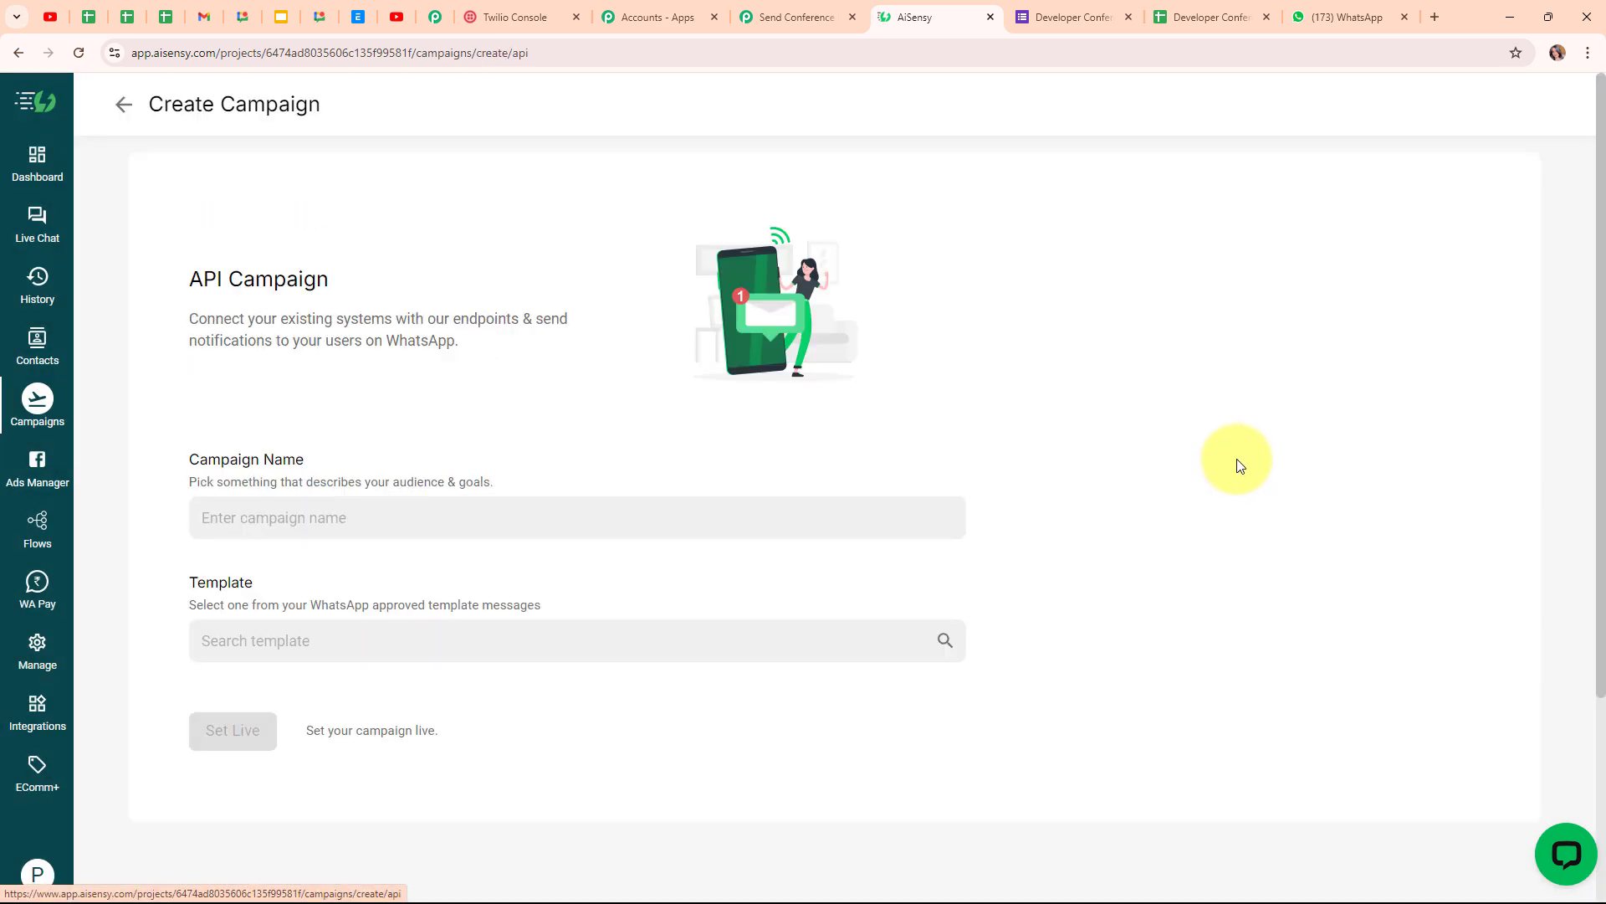
- Name the API campaign "two hours before reminder2" and choose the two_hours_before_reminder template for it
{"action": "left_click", "coordinate": [283, 517]}
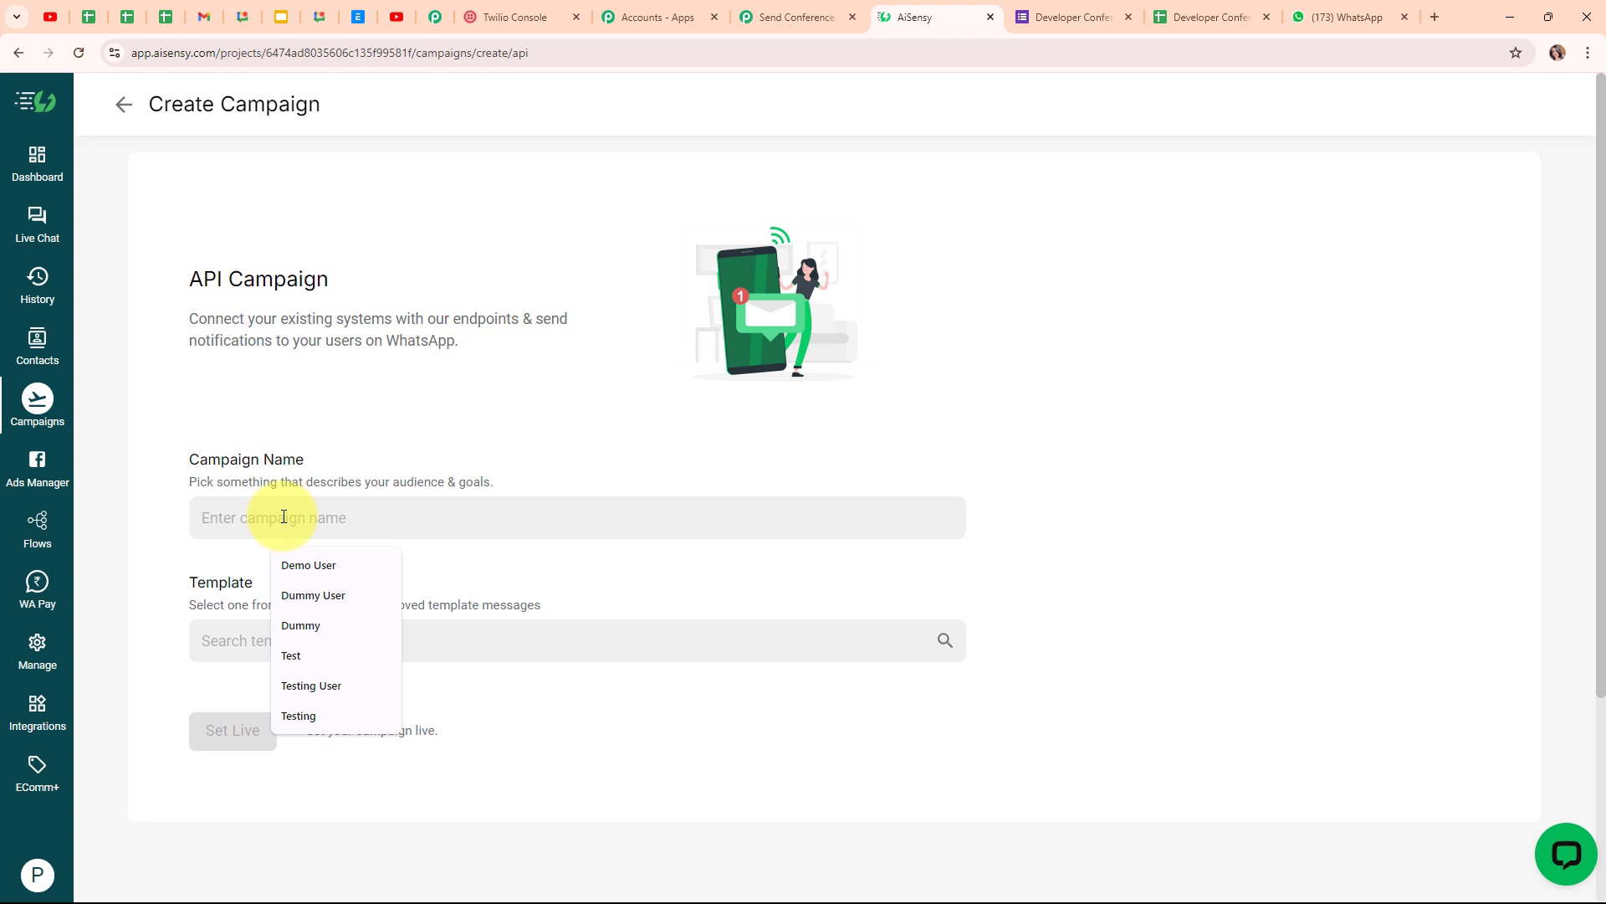
{"action": "type", "text": "two"}
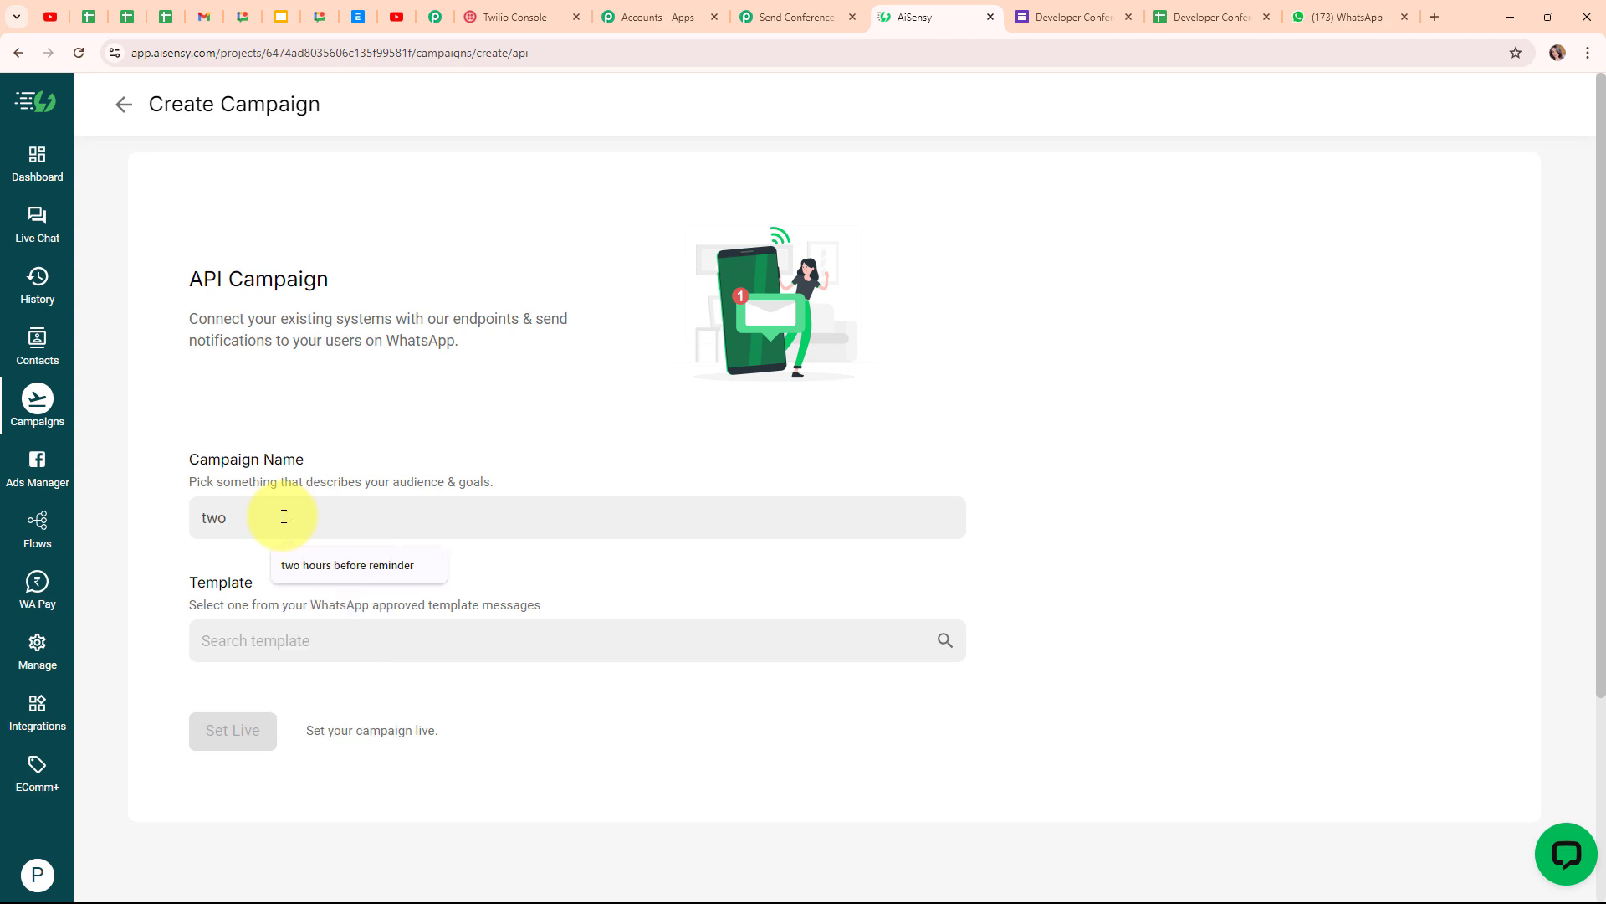
{"action": "type", "text": "2"}
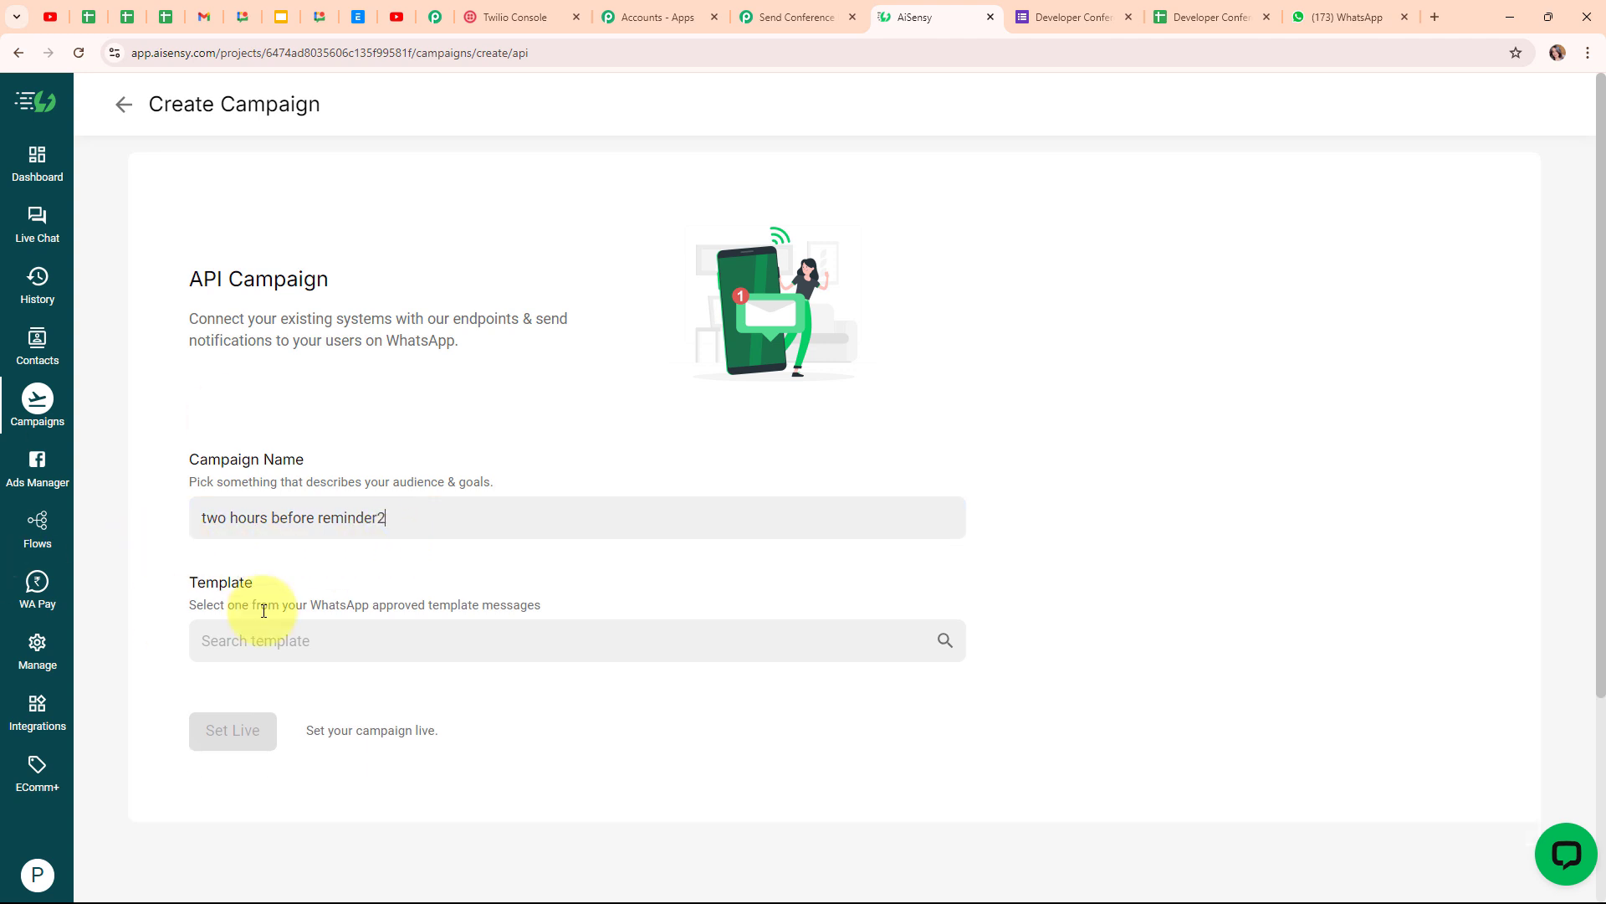
{"action": "left_click", "coordinate": [633, 653]}
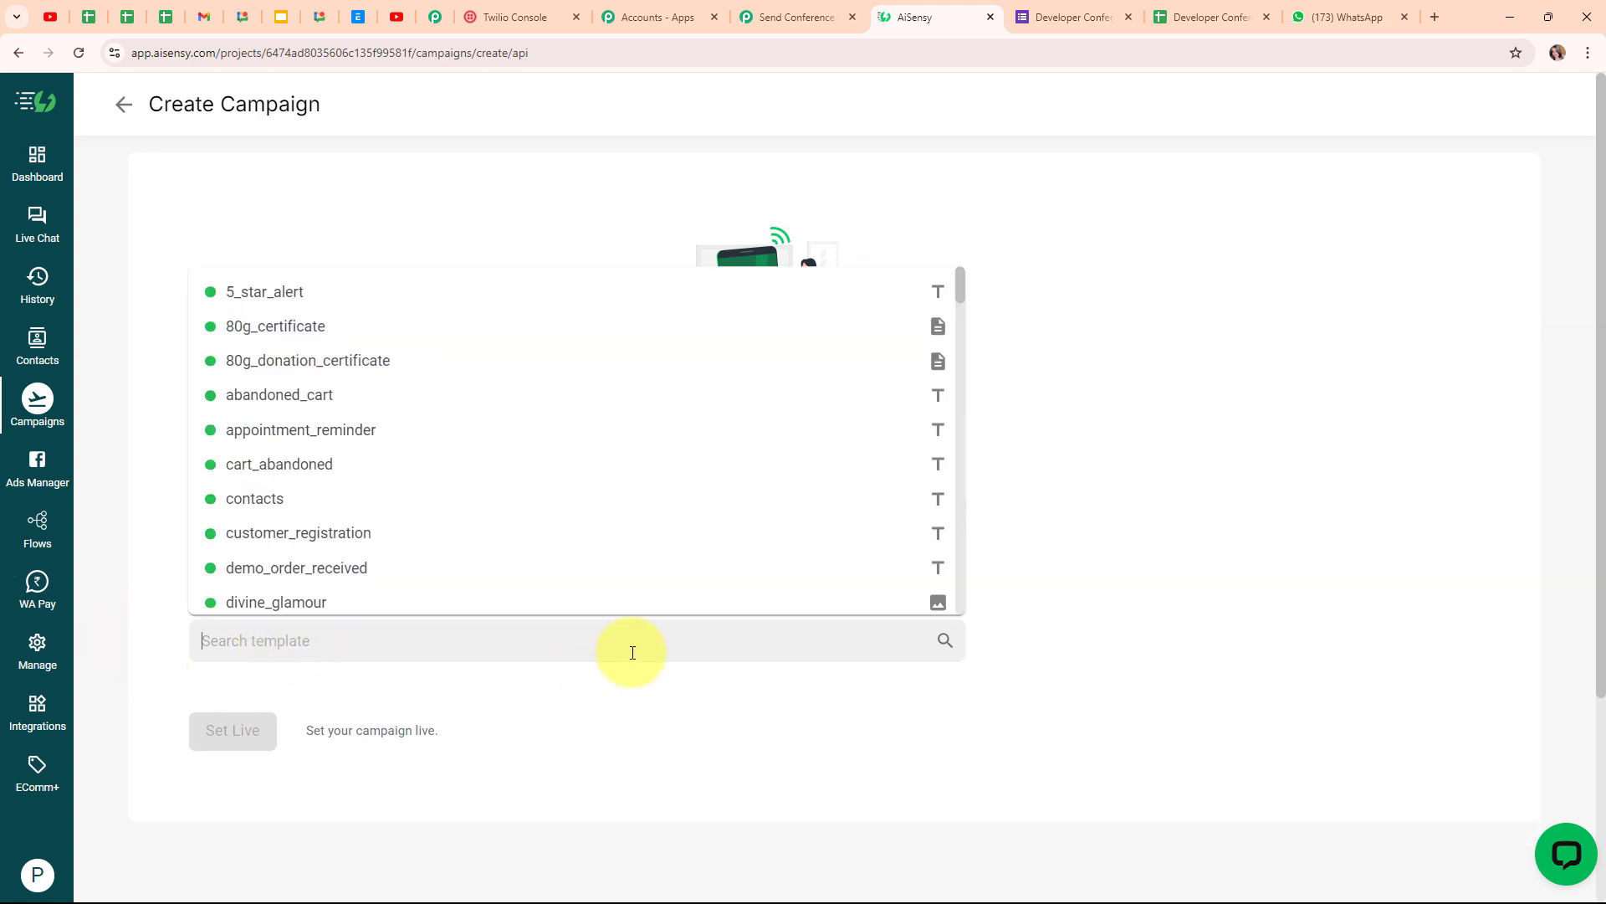
{"action": "scroll", "coordinate": [445, 502], "scroll_direction": "down", "scroll_amount": 15}
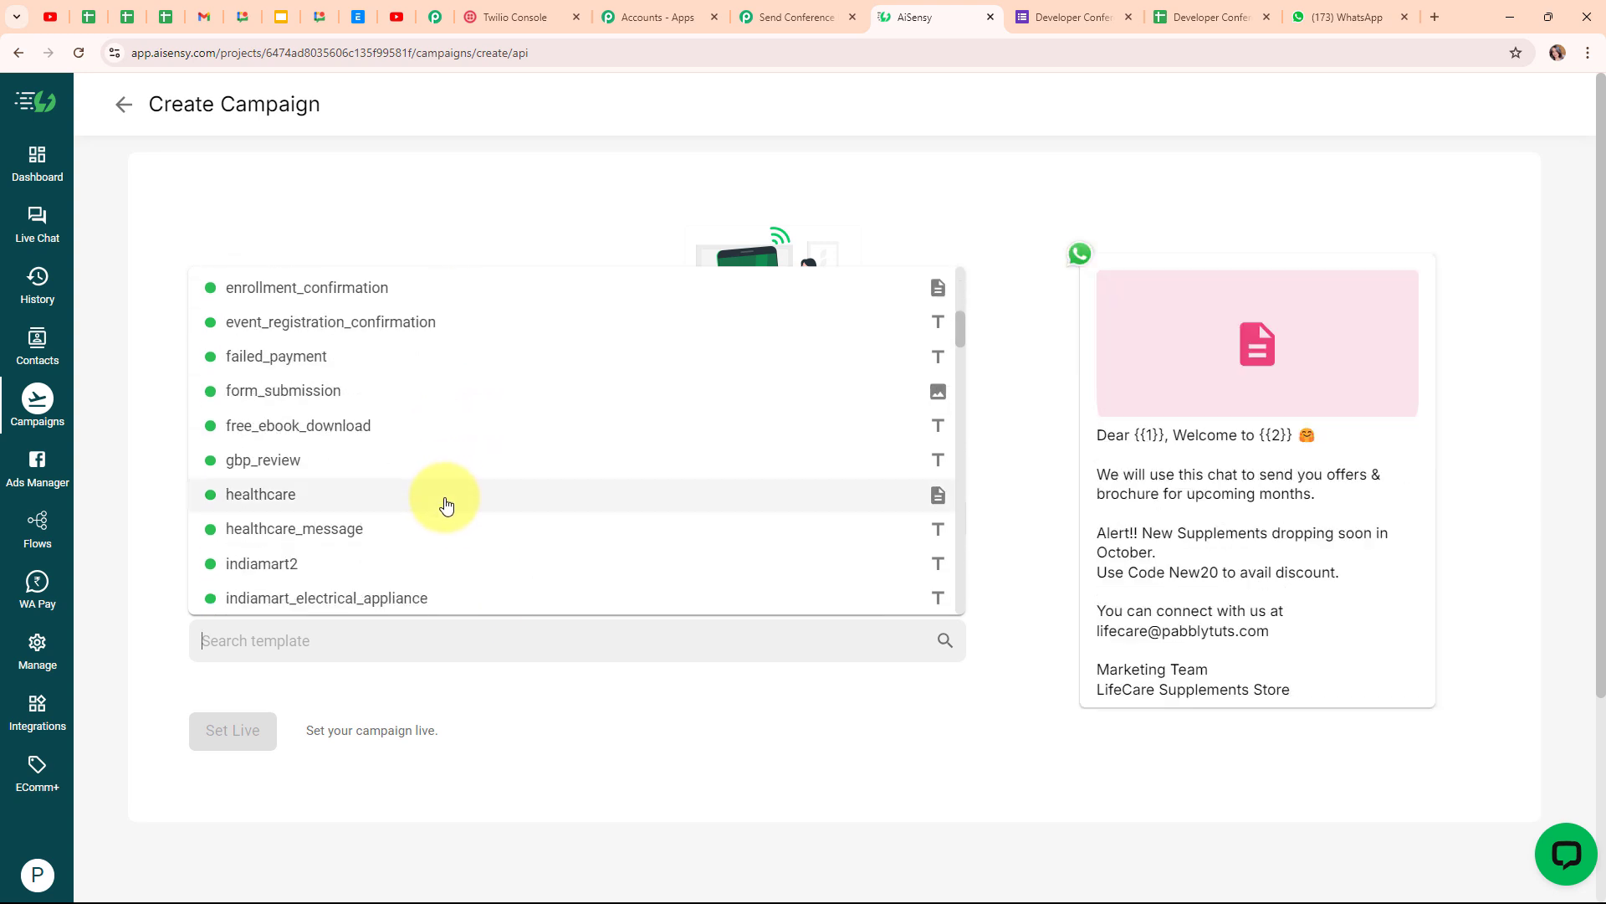
{"action": "scroll", "coordinate": [445, 502], "scroll_direction": "down", "scroll_amount": 15}
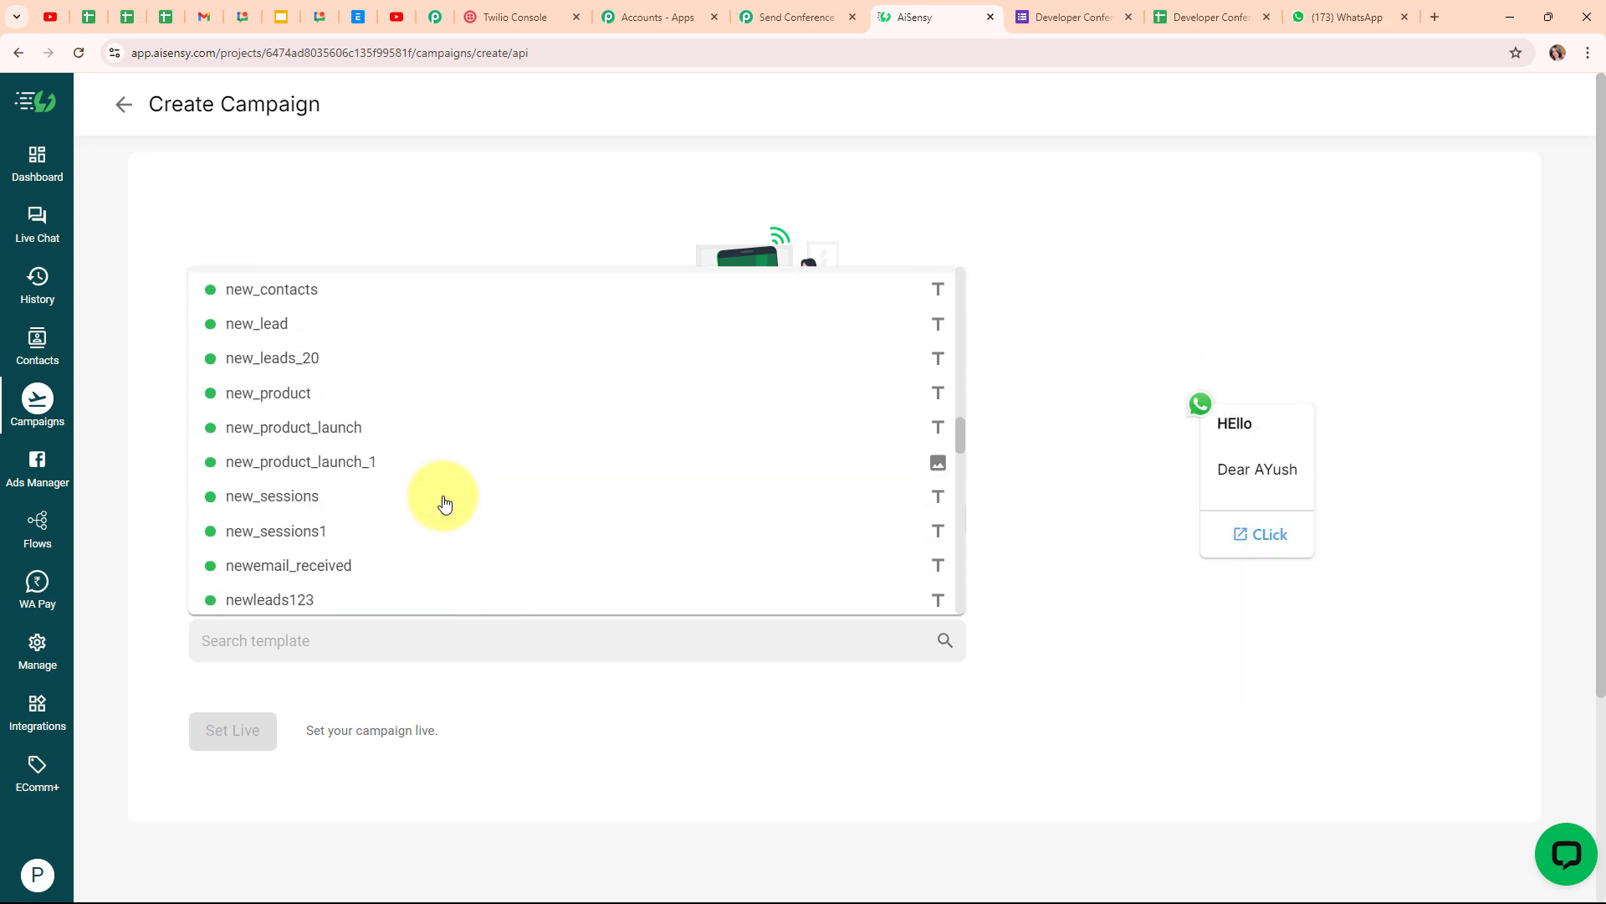
{"action": "scroll", "coordinate": [444, 495], "scroll_direction": "down", "scroll_amount": 6}
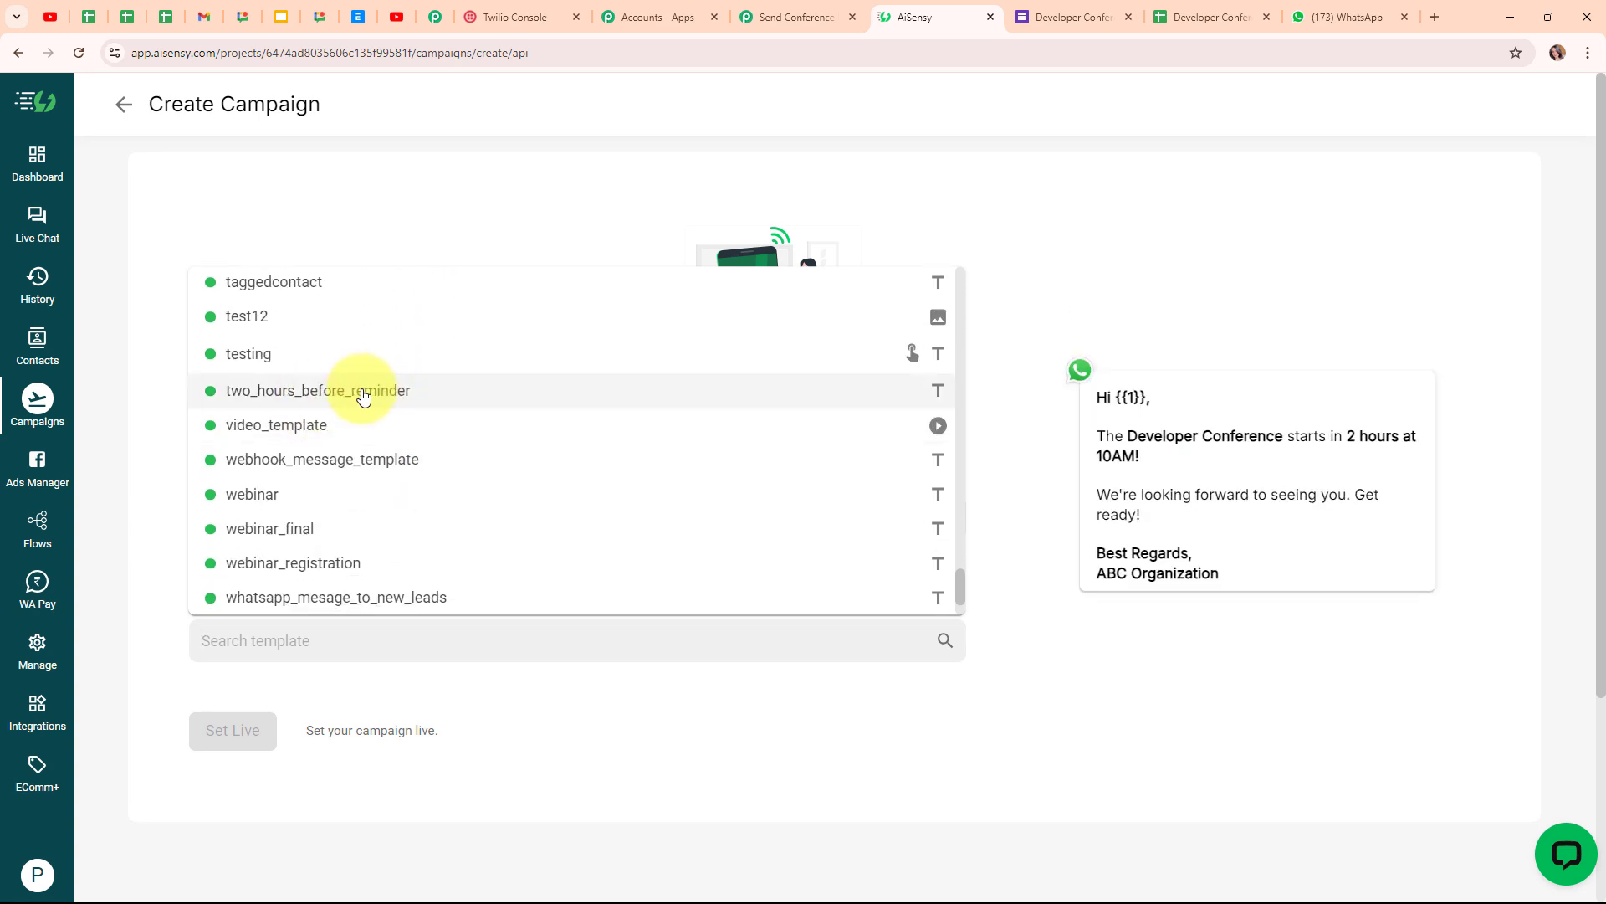
{"action": "left_click", "coordinate": [363, 397]}
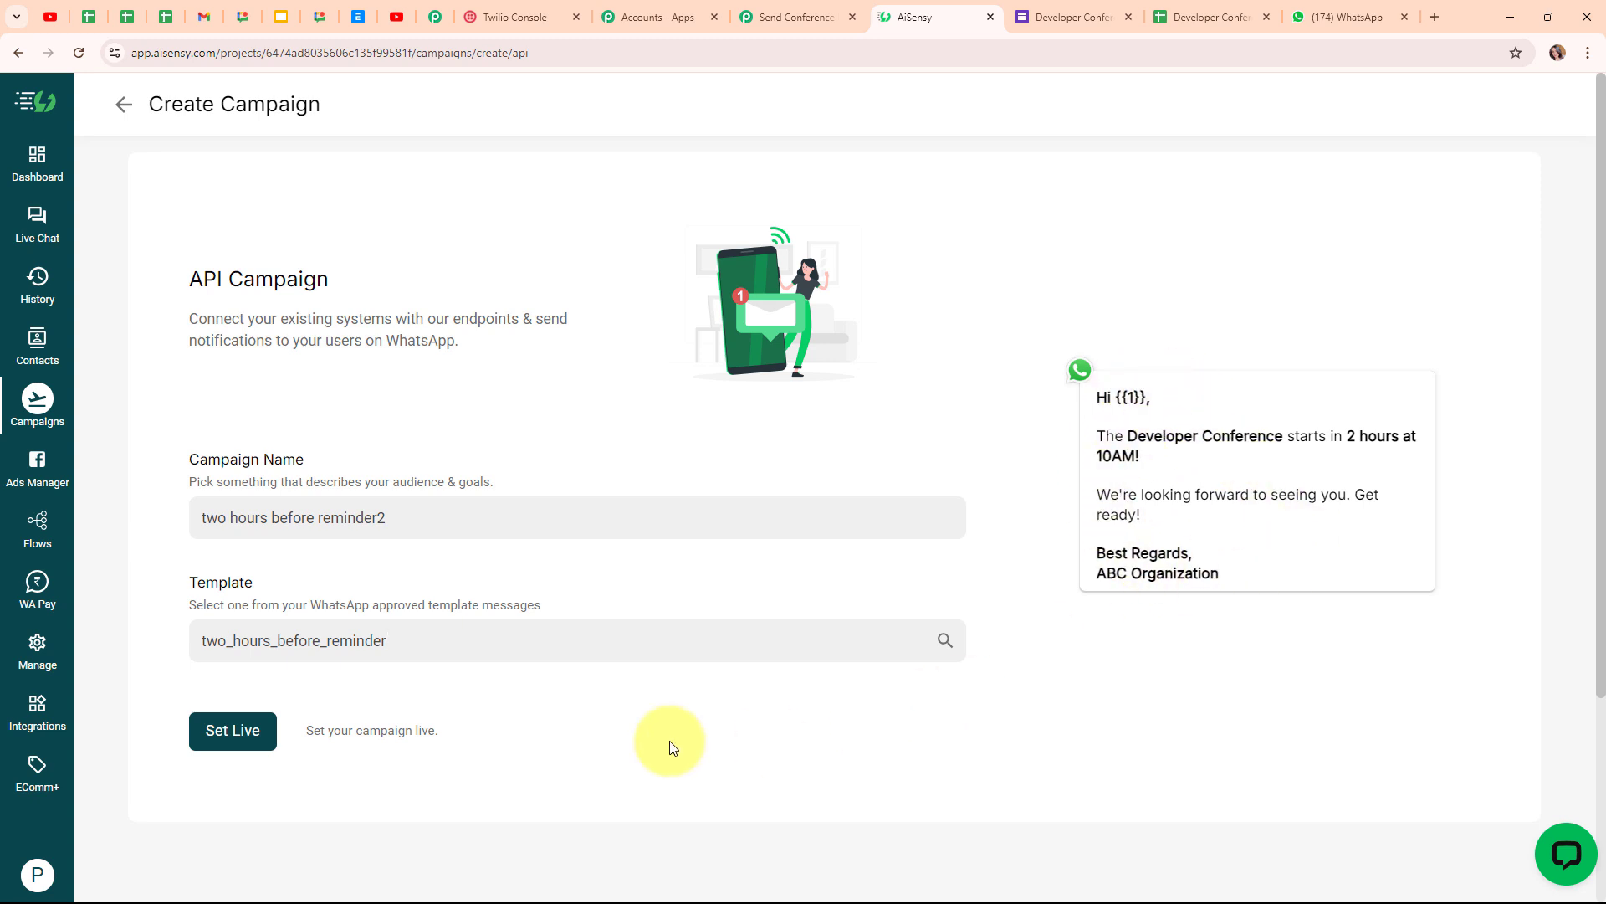
- Set the new campaign live and check its status on the campaign overview
{"action": "left_click", "coordinate": [222, 744]}
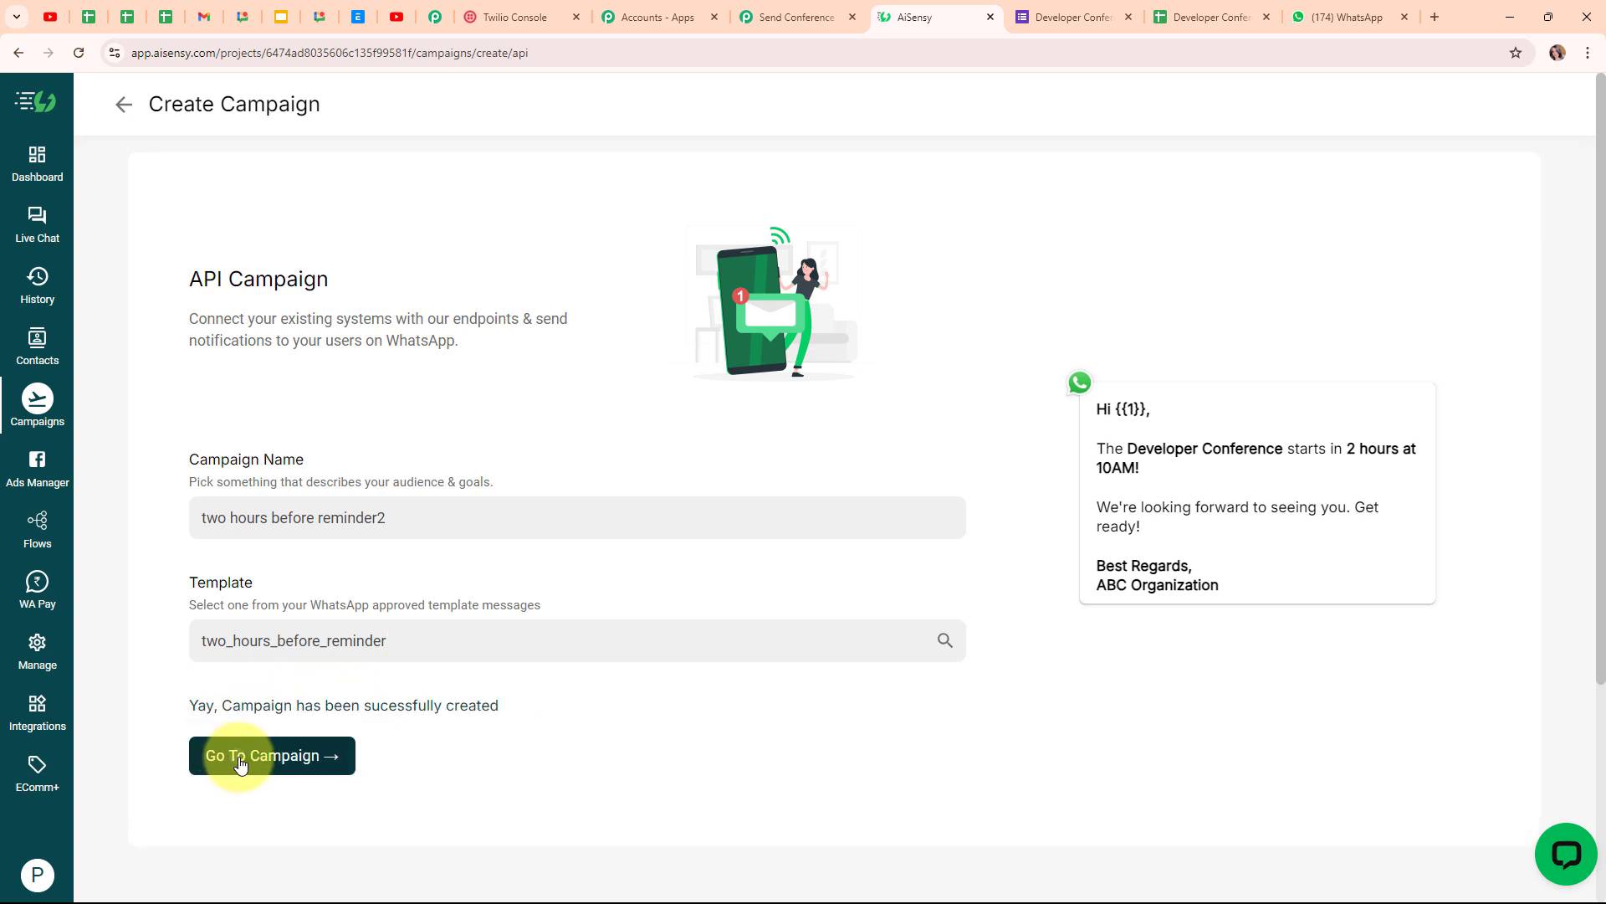
{"action": "left_click", "coordinate": [222, 747]}
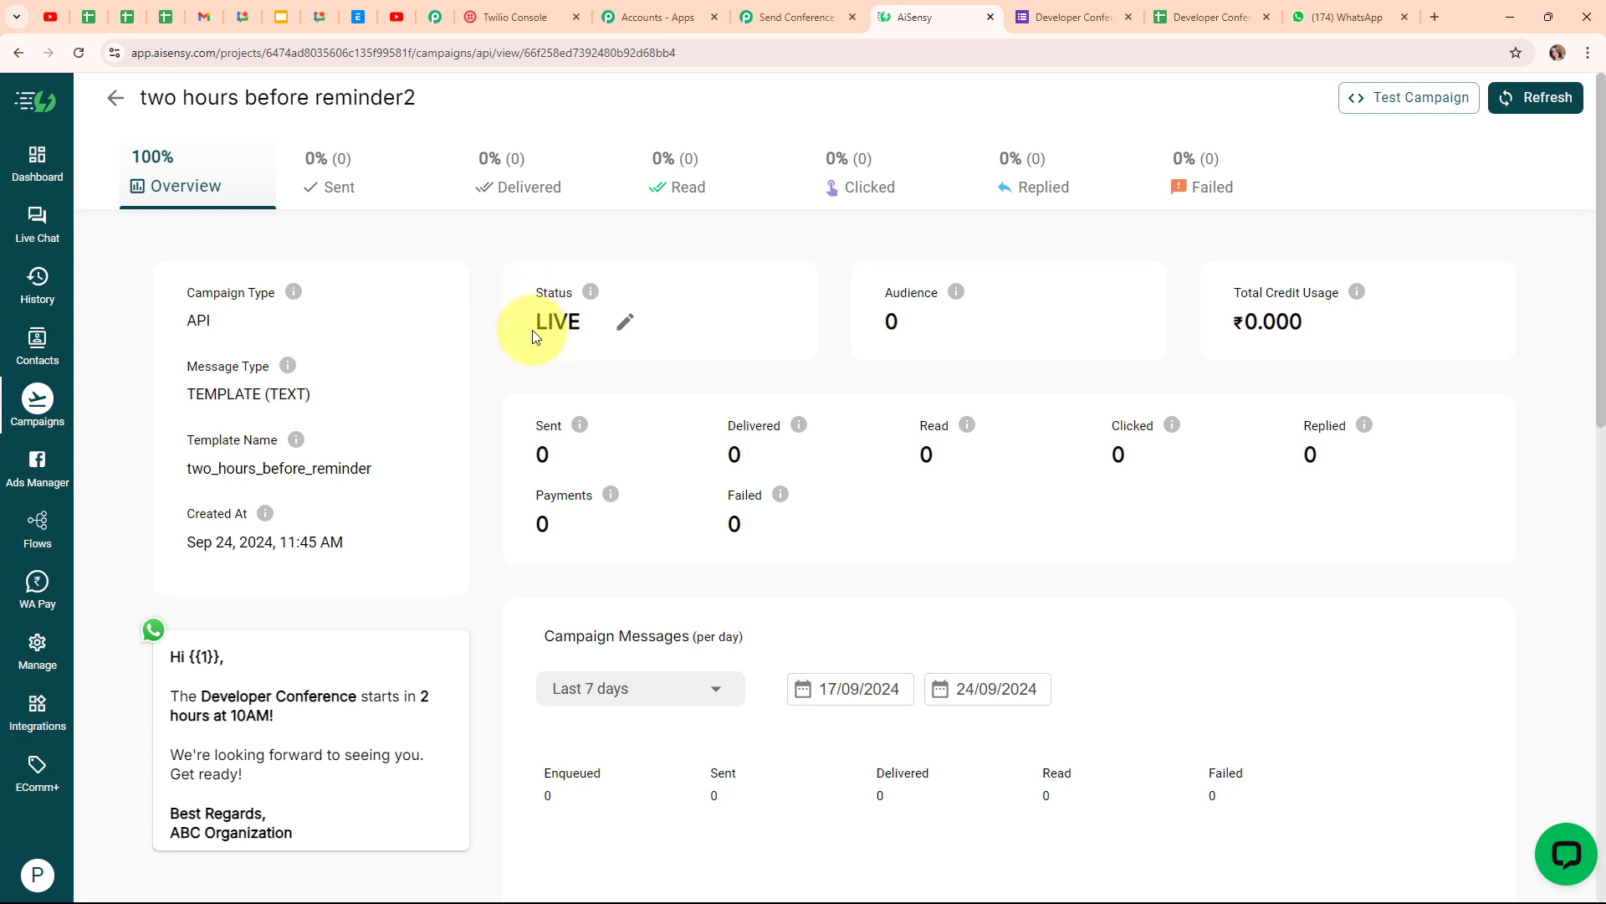
{"action": "left_click_drag", "start_coordinate": [533, 329], "coordinate": [595, 338]}
{"action": "left_click", "coordinate": [500, 331]}
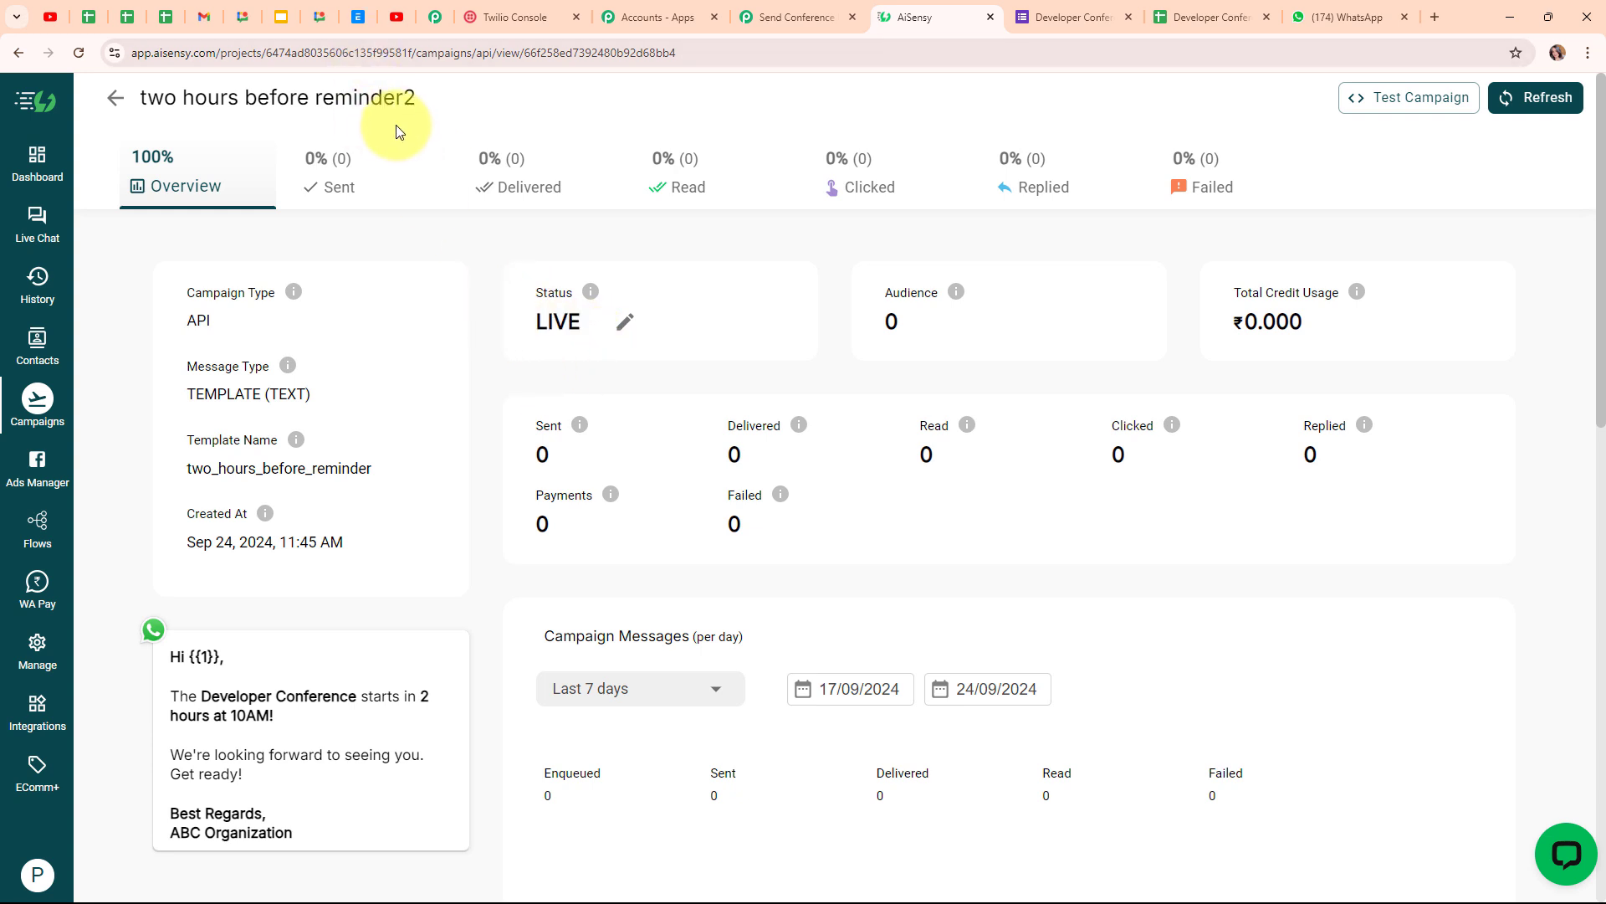
- Copy the campaign name "two hours before reminder2" and replace the Campaign Name in Pabbly Connect's pasted AiSensy action with it
{"action": "left_click_drag", "start_coordinate": [414, 99], "coordinate": [157, 102]}
{"action": "key", "text": "ctrl+c"}
{"action": "left_click", "coordinate": [795, 17]}
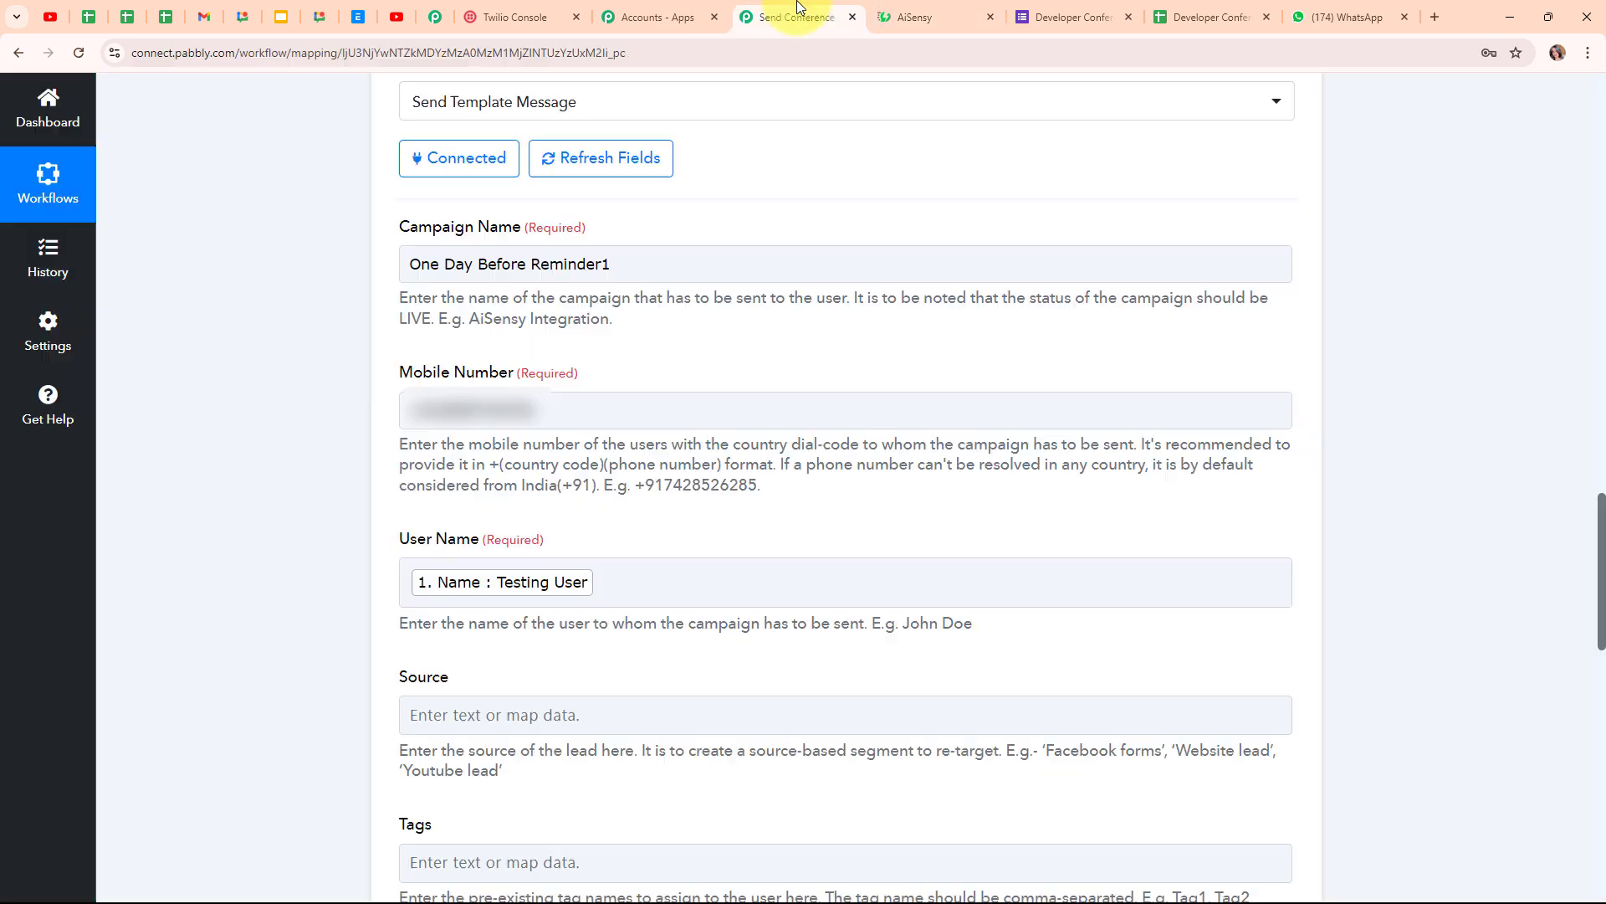
{"action": "left_click_drag", "start_coordinate": [719, 265], "coordinate": [350, 263]}
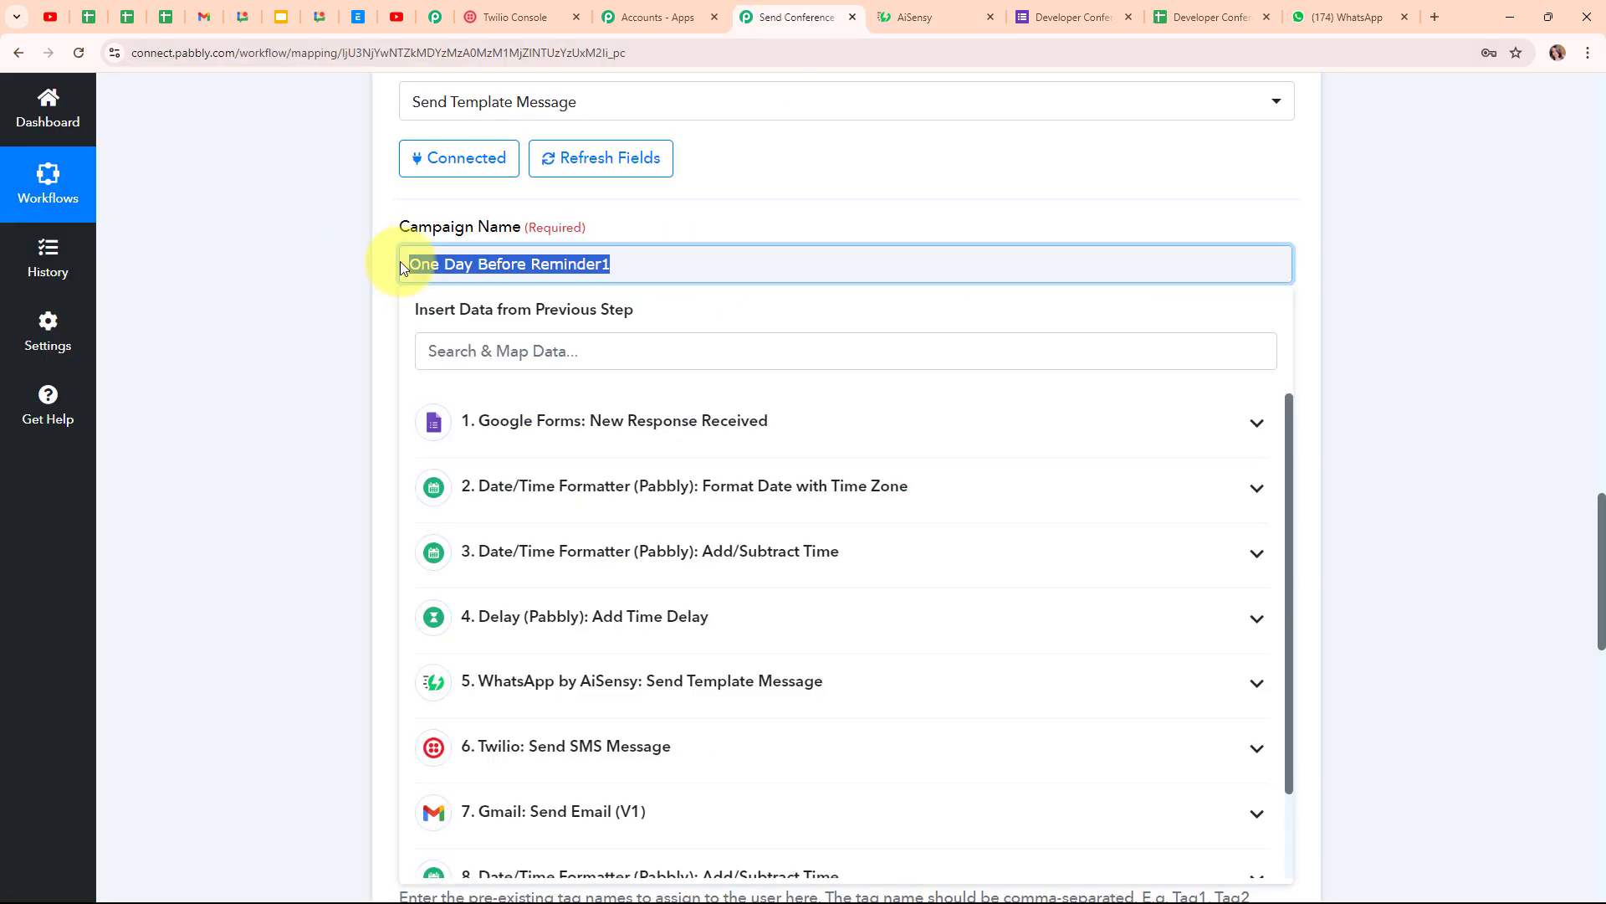
{"action": "key", "text": "BackSpace"}
{"action": "key", "text": "ctrl+v"}
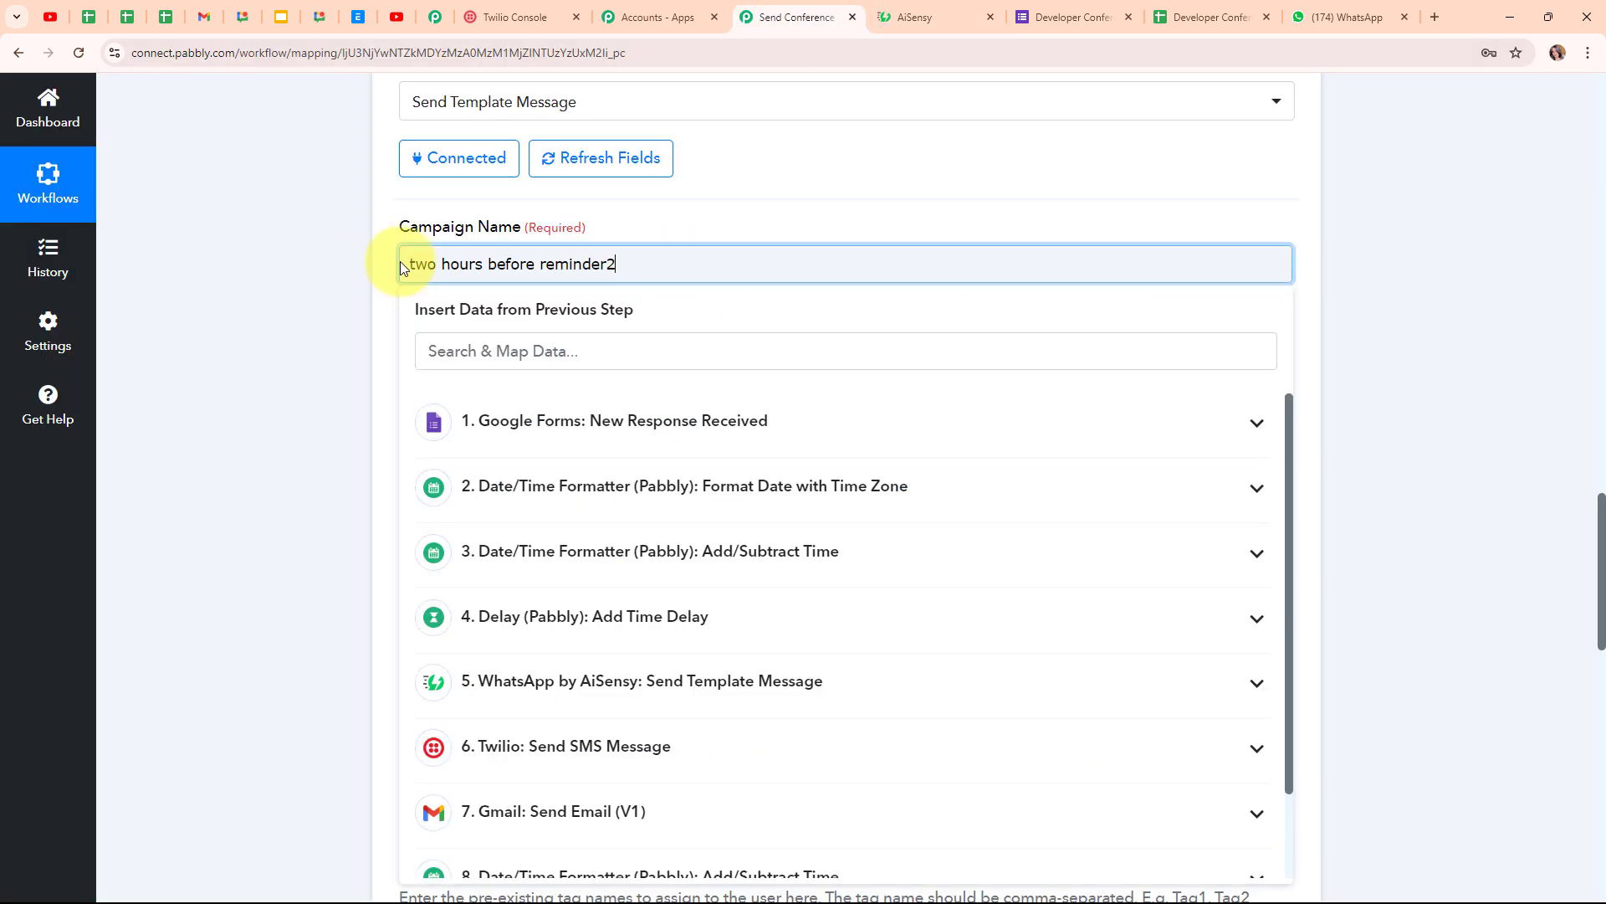
{"action": "left_click", "coordinate": [264, 253]}
- Save the step 10 AiSensy action with a test request and check the AiSensy chat in WhatsApp for the two-hour reminder
{"action": "scroll", "coordinate": [1412, 489], "scroll_direction": "down", "scroll_amount": 5}
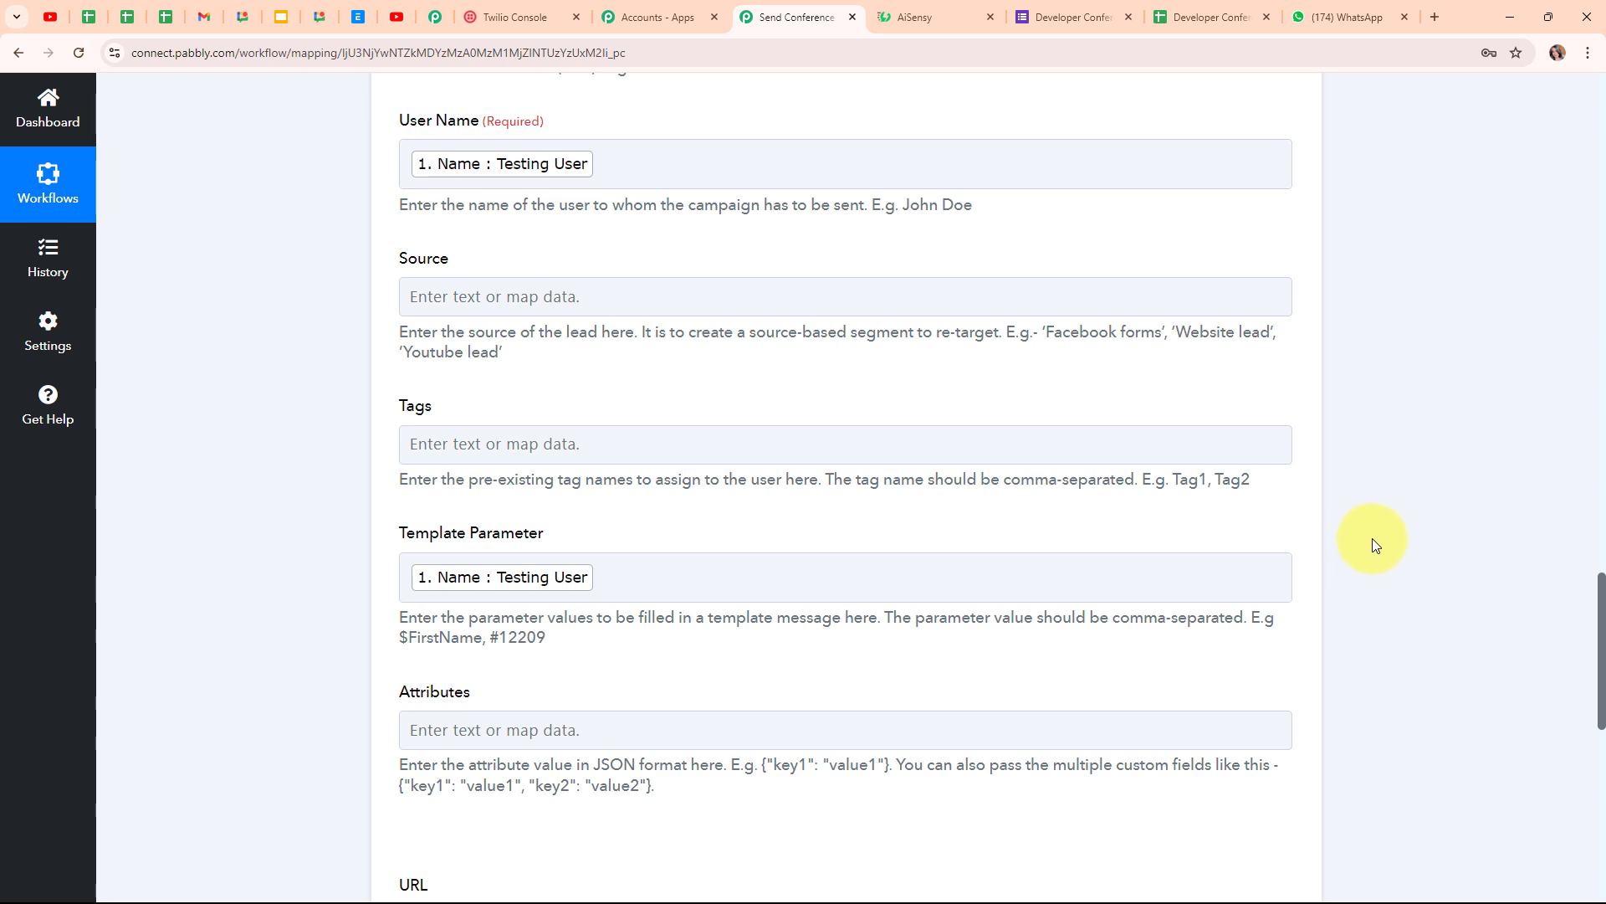
{"action": "scroll", "coordinate": [1372, 539], "scroll_direction": "down", "scroll_amount": 8}
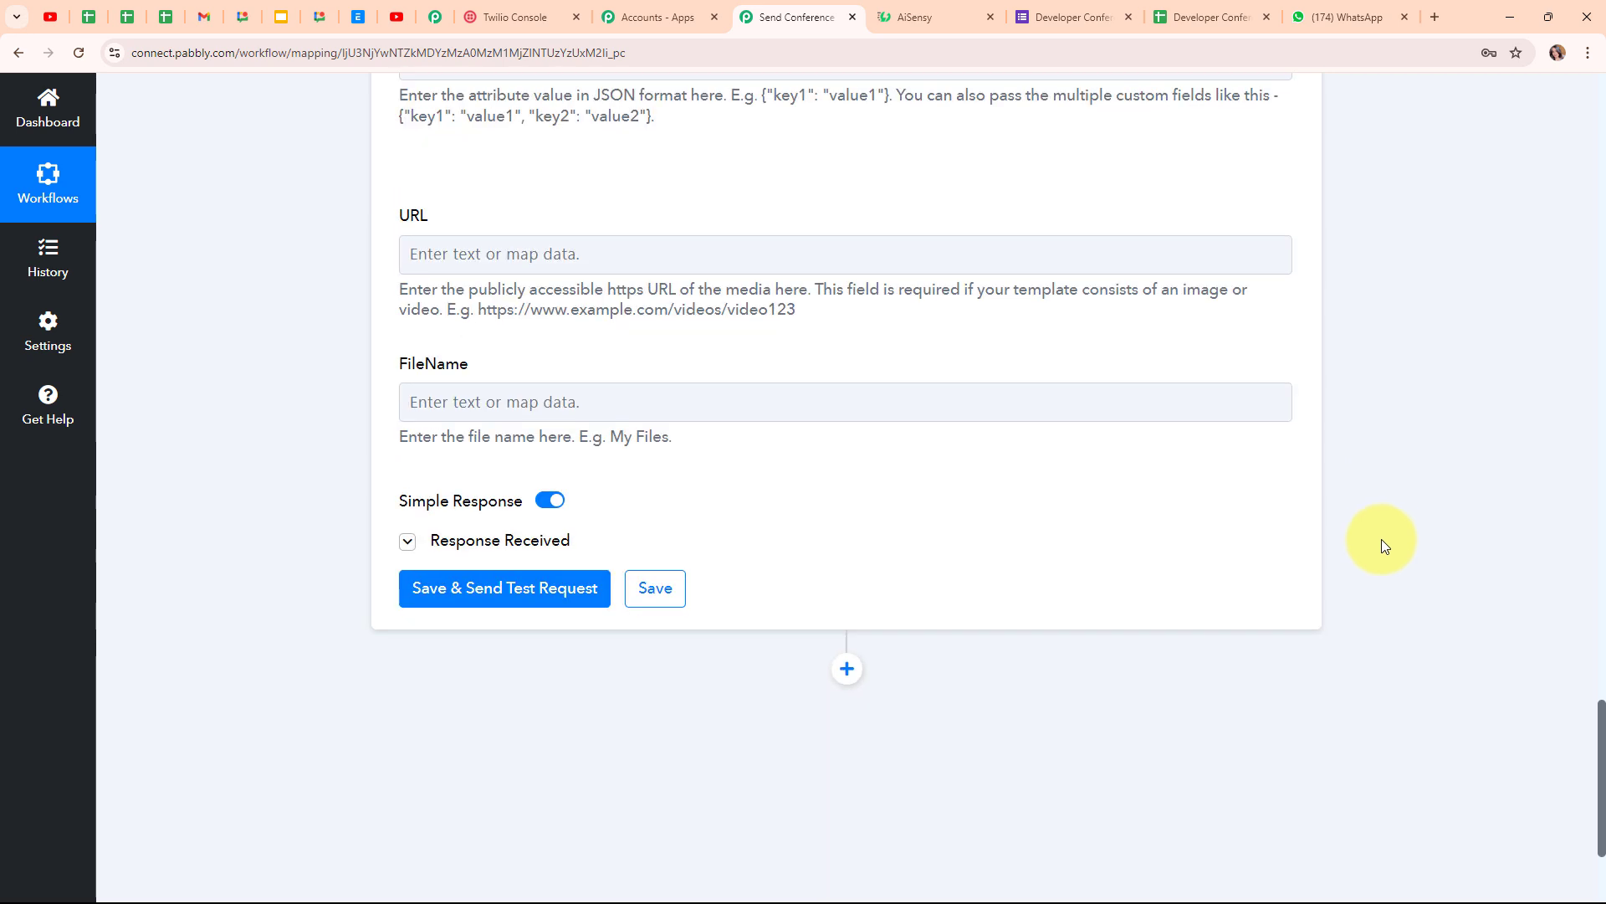
{"action": "left_click", "coordinate": [514, 606]}
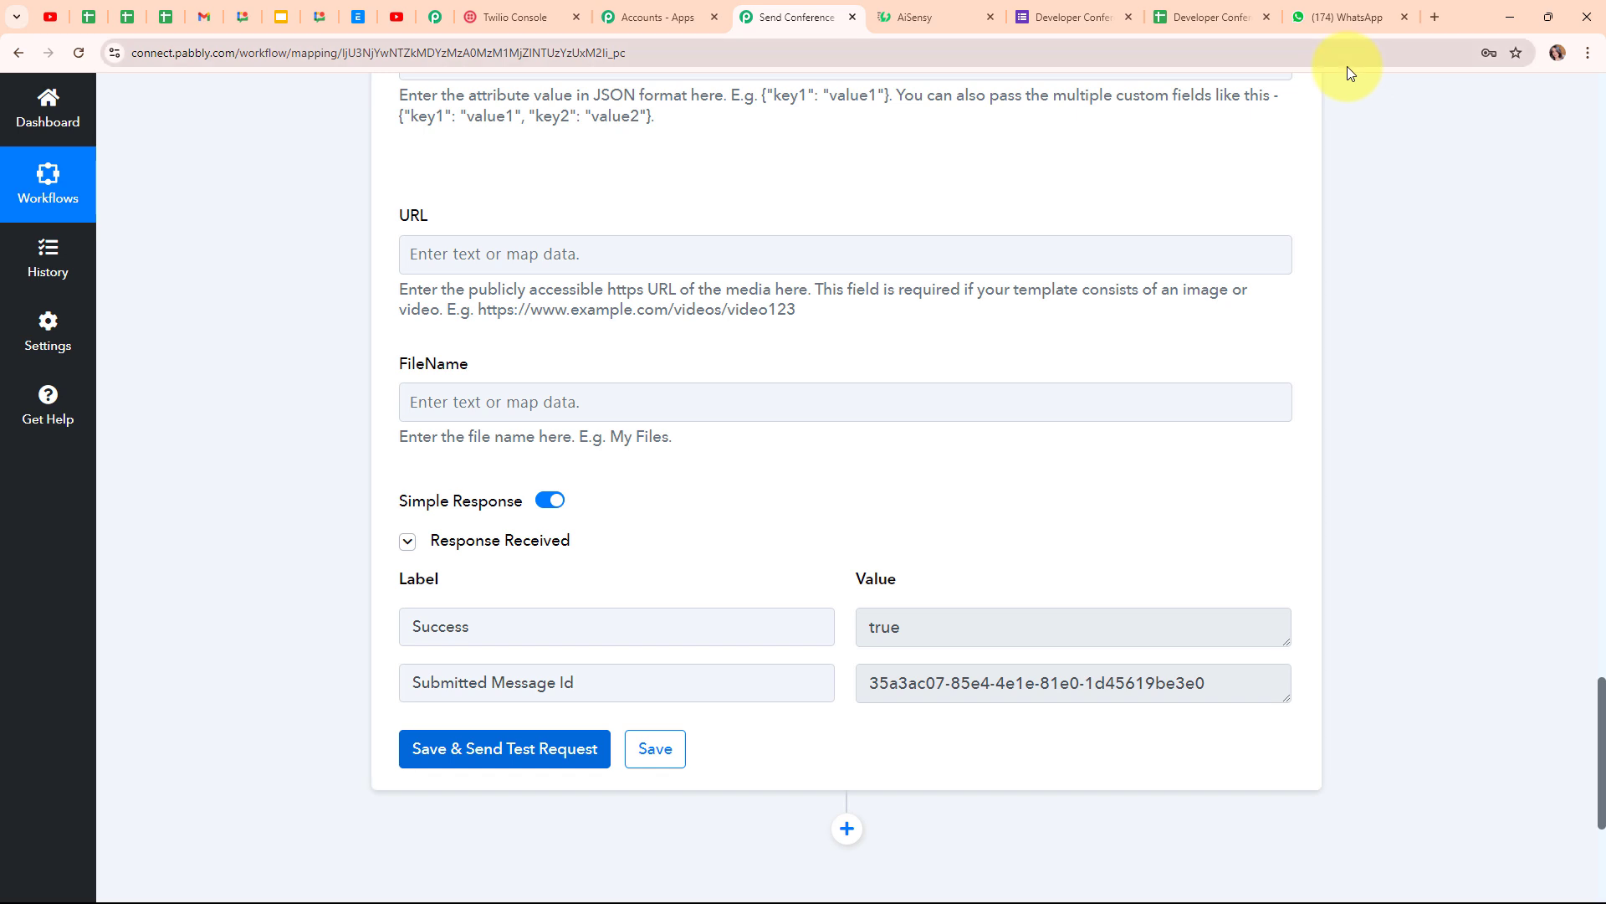
{"action": "left_click", "coordinate": [1347, 16]}
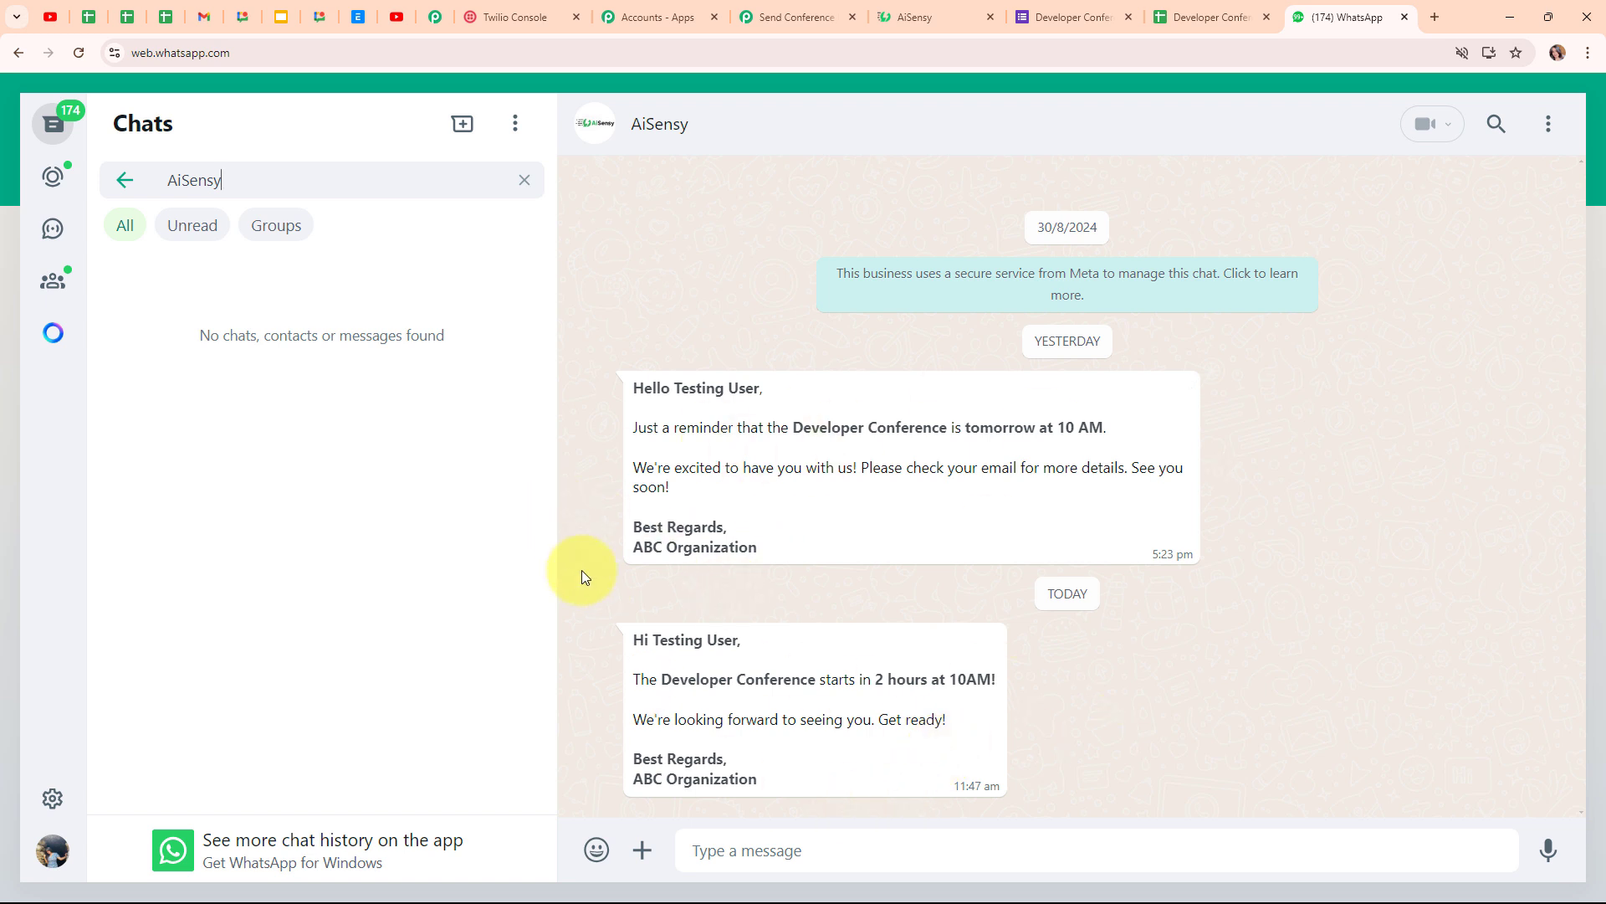
- Return to the Pabbly Connect workflow, copy the step 6 Twilio (Send SMS Message) action and paste it below step 10, WhatsApp by AiSensy
{"action": "left_click", "coordinate": [785, 17]}
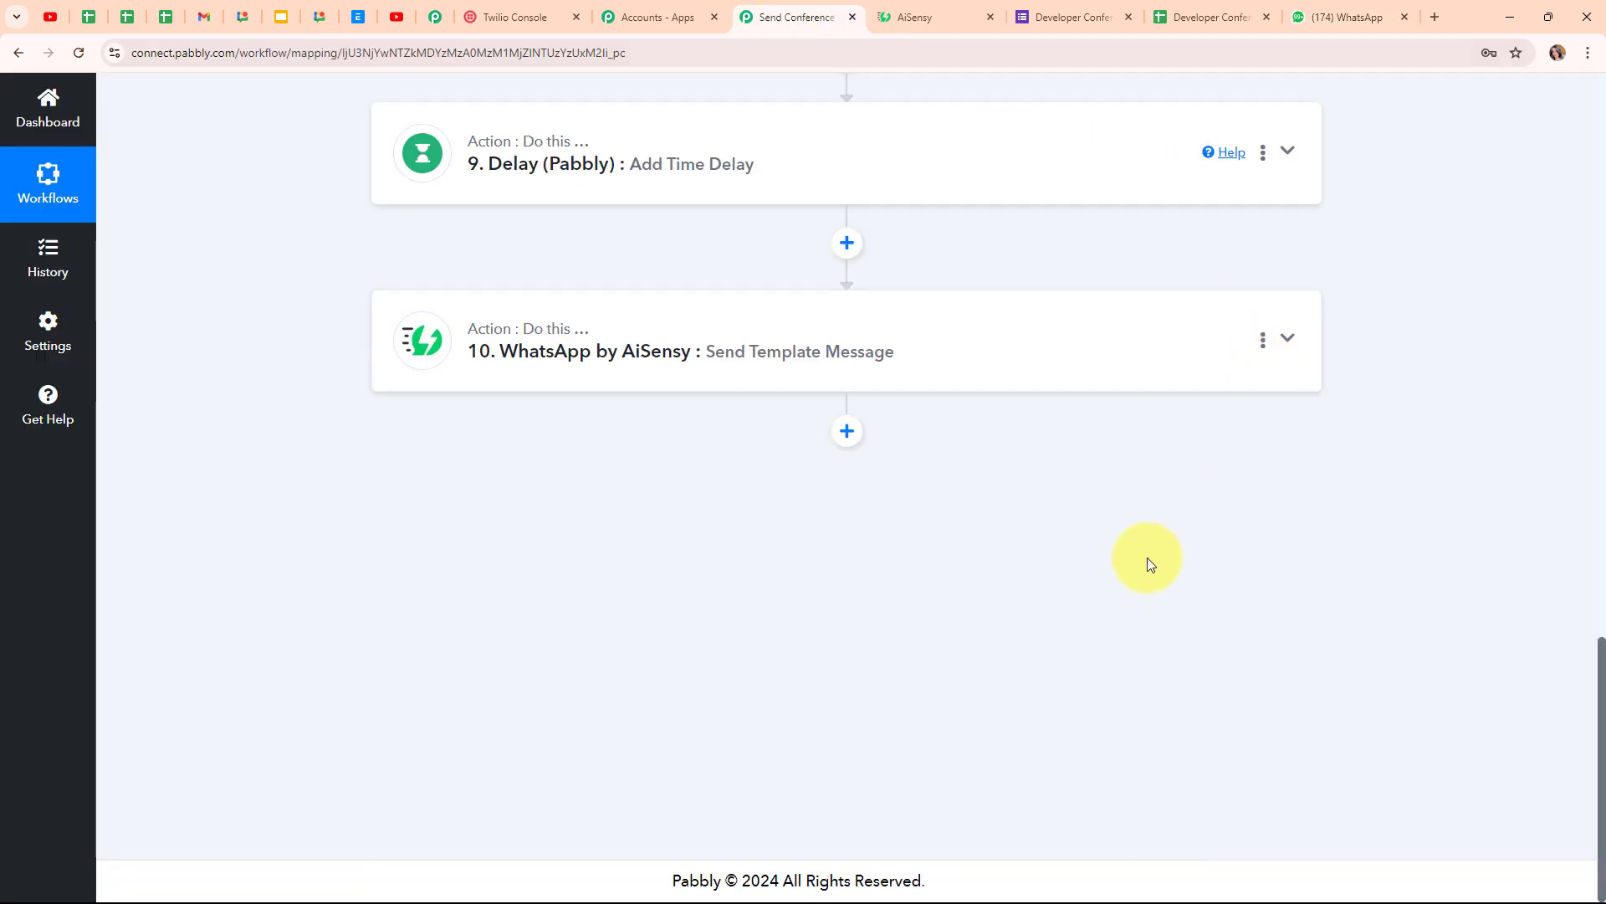
{"action": "scroll", "coordinate": [1276, 402], "scroll_direction": "up", "scroll_amount": 9}
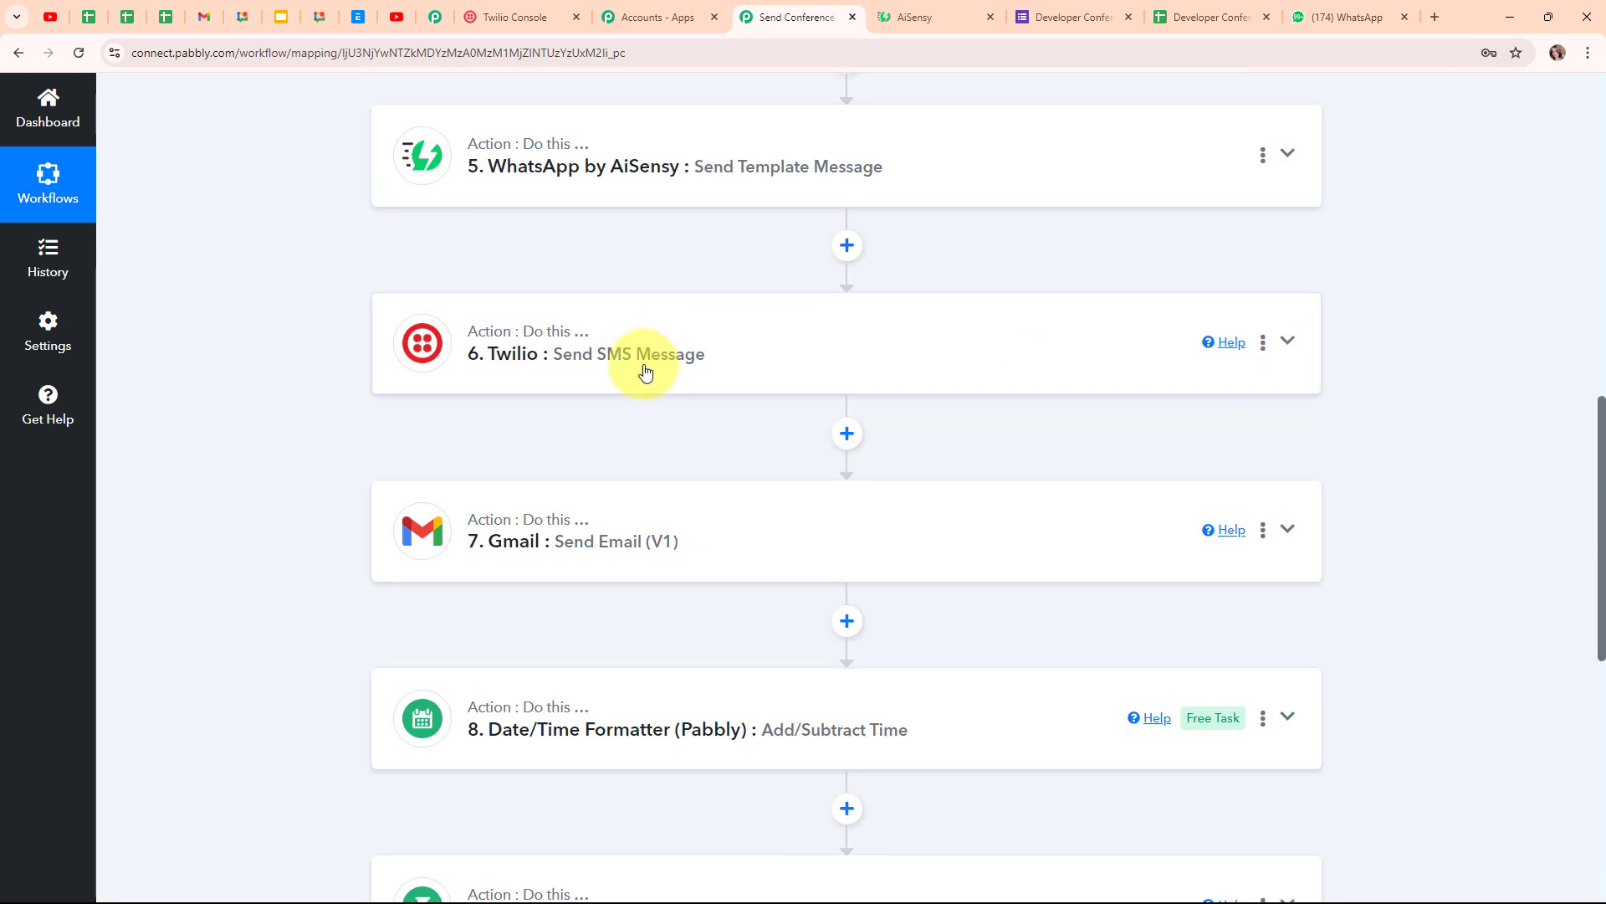
{"action": "left_click", "coordinate": [1263, 343]}
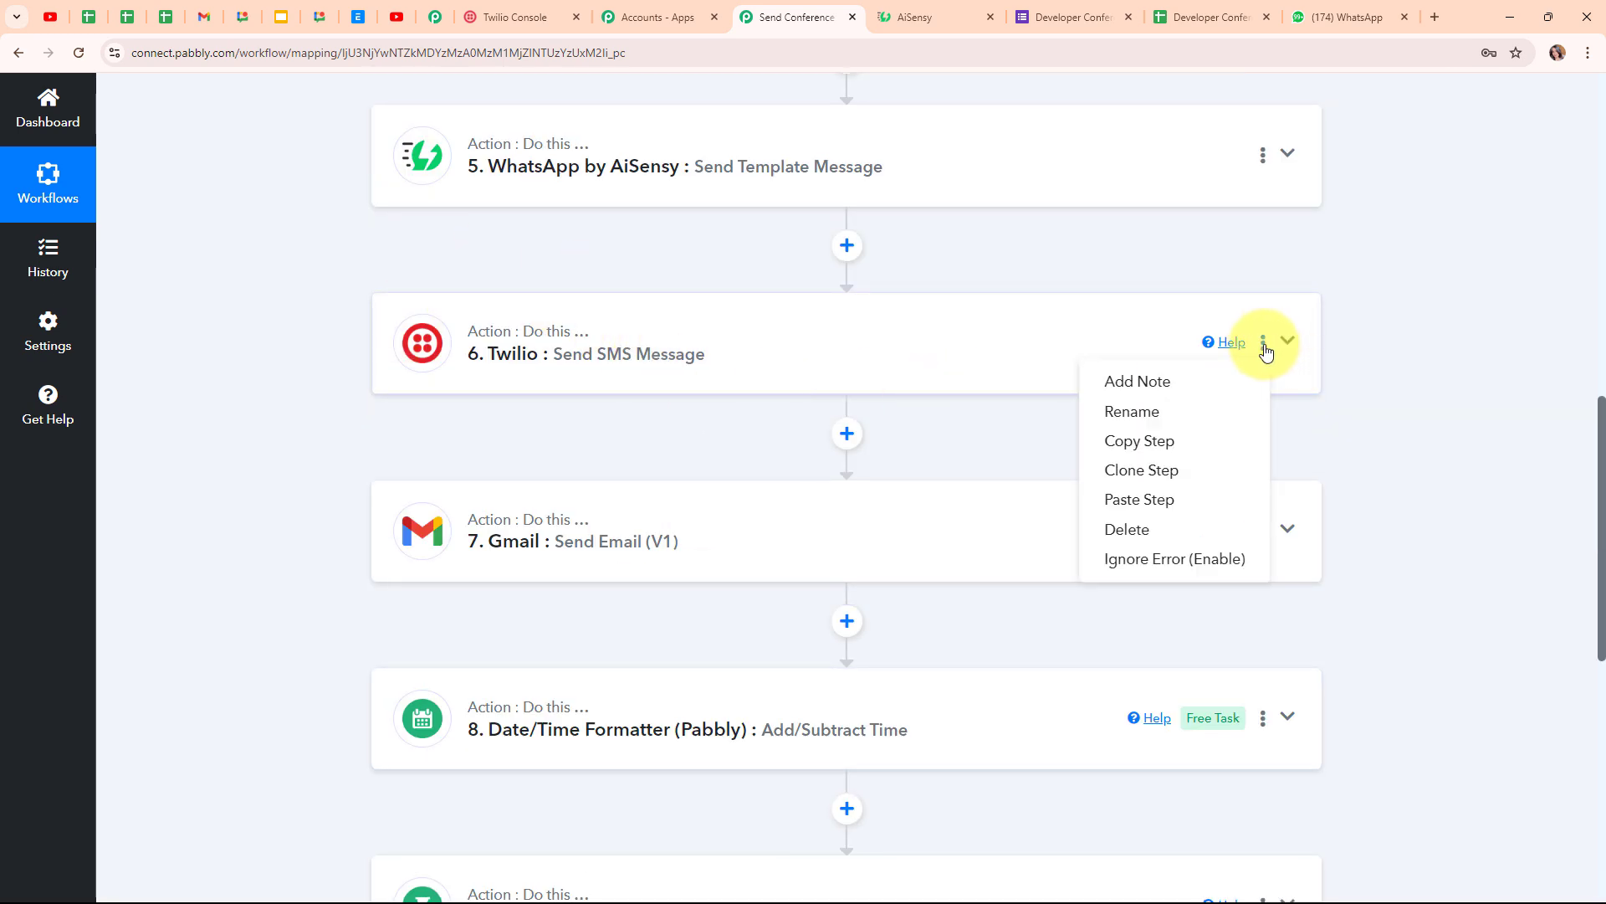
{"action": "left_click", "coordinate": [1140, 441]}
{"action": "left_click", "coordinate": [803, 580]}
{"action": "scroll", "coordinate": [1208, 462], "scroll_direction": "down", "scroll_amount": 8}
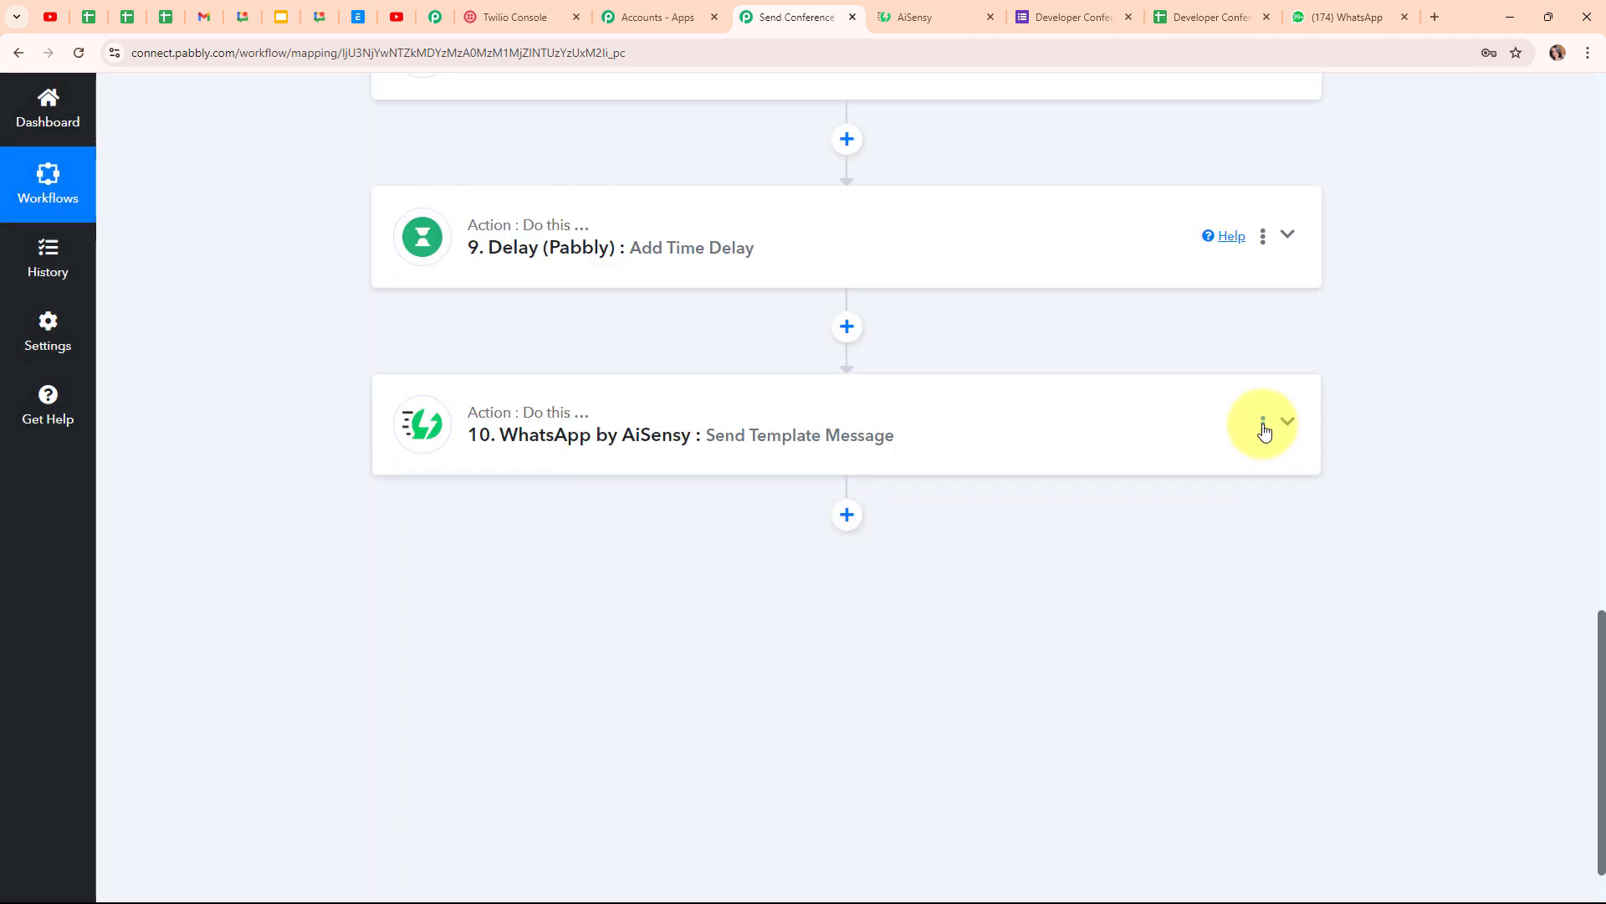
{"action": "left_click", "coordinate": [1263, 423]}
{"action": "left_click", "coordinate": [1154, 577]}
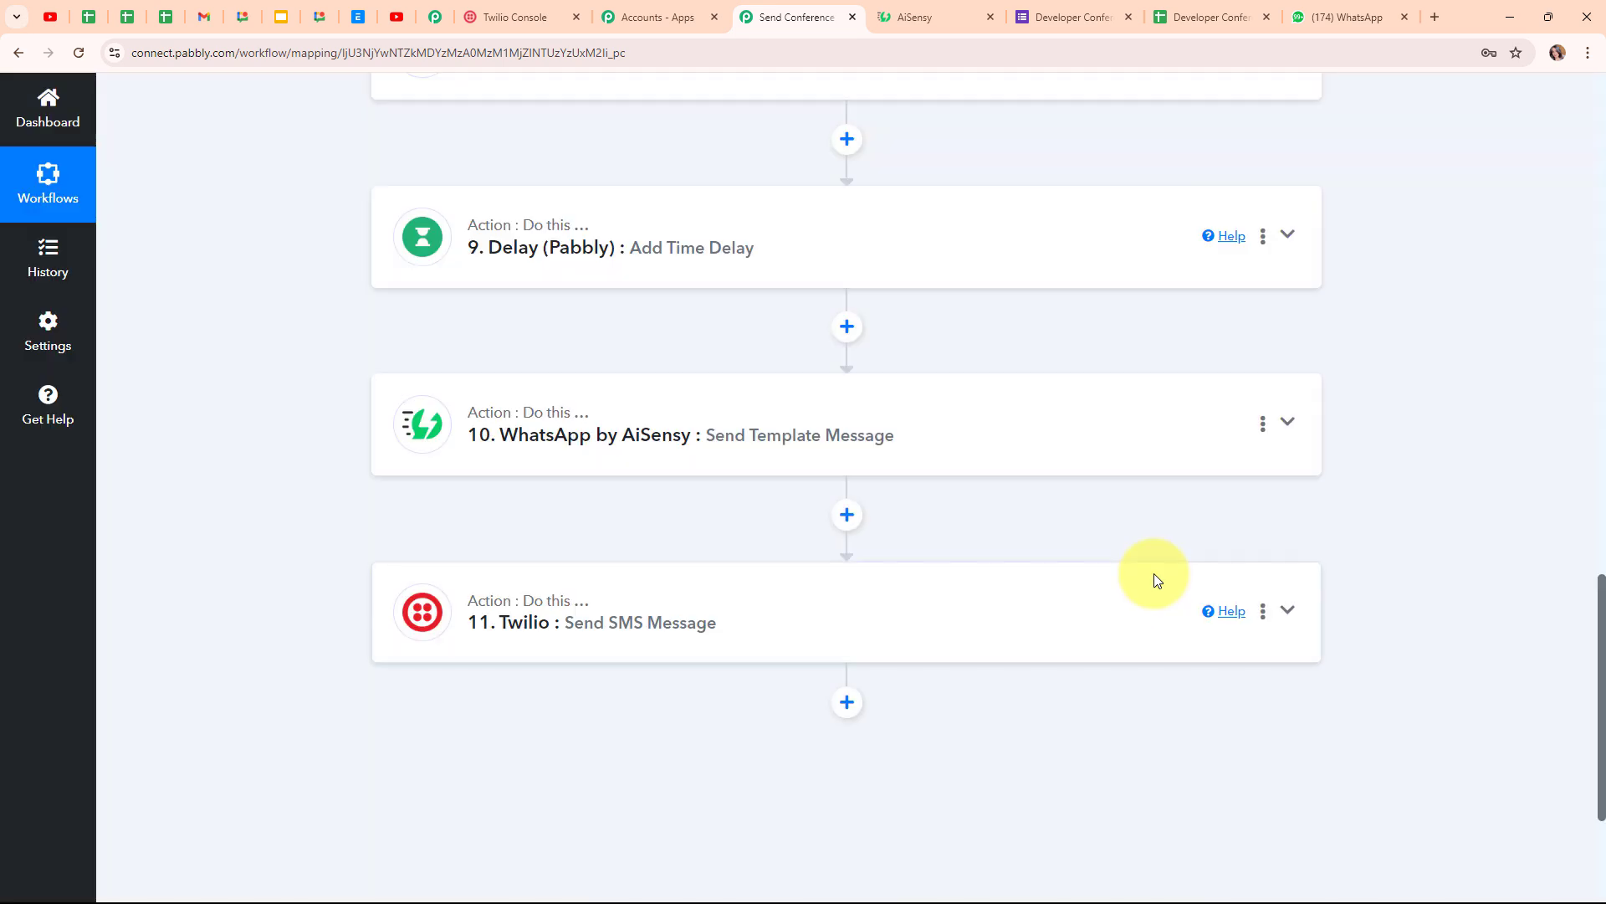
- Replace the step 11 Twilio SMS body with "Reminder: The Developer Conference starts in 2 hours at 10 AM. See you there! – ABC Organization"
{"action": "left_click", "coordinate": [1147, 585]}
{"action": "scroll", "coordinate": [1088, 585], "scroll_direction": "down", "scroll_amount": 3}
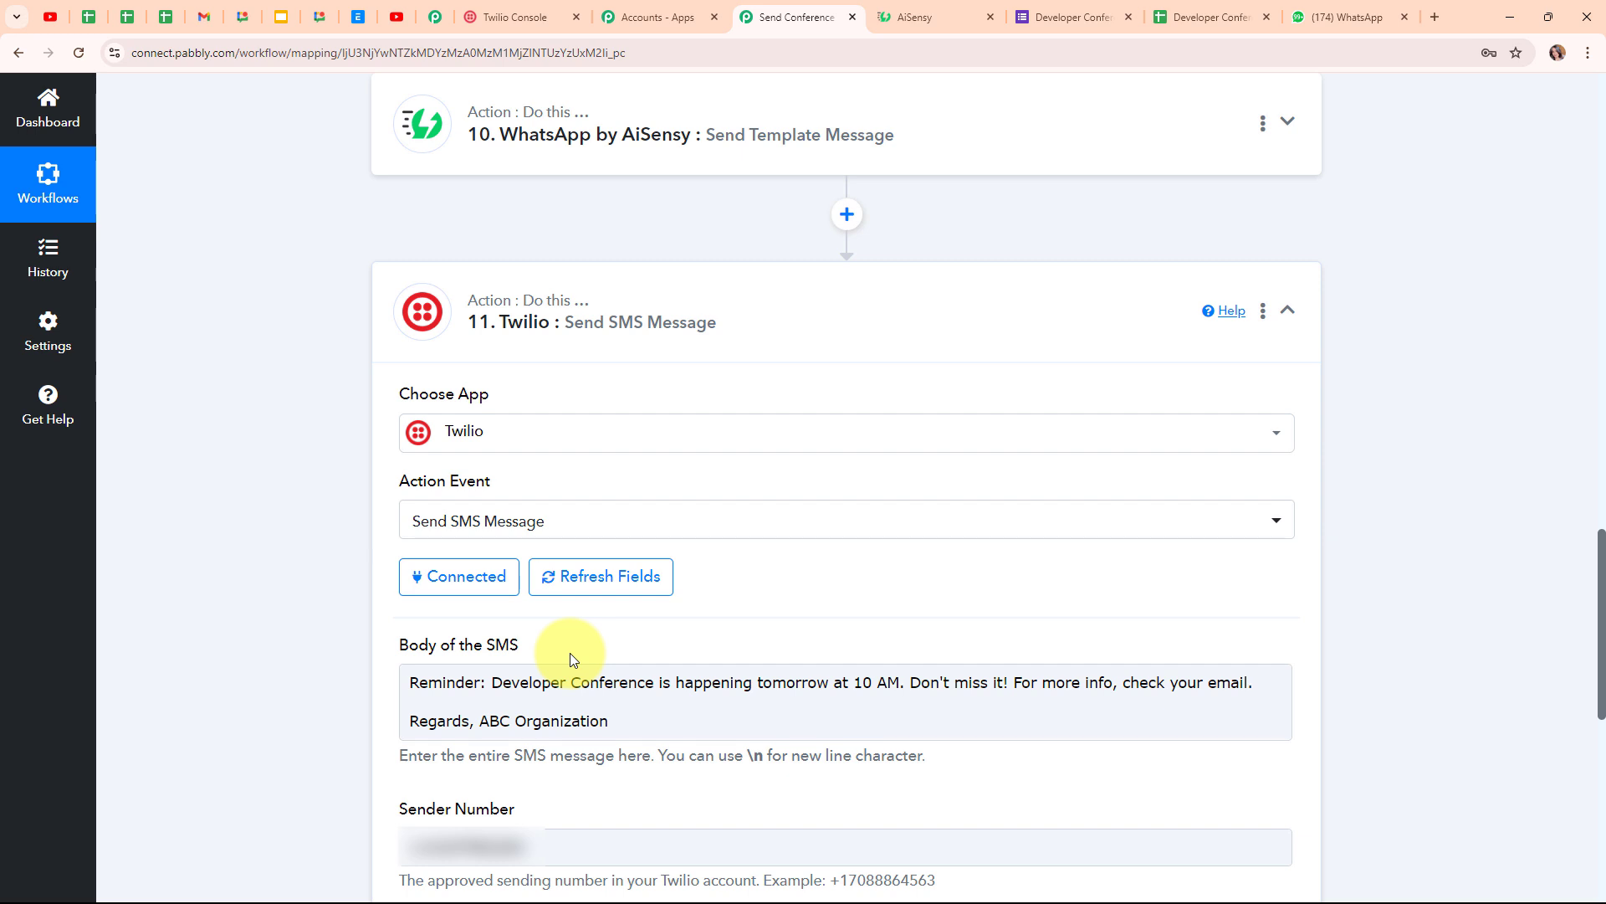
{"action": "left_click_drag", "start_coordinate": [620, 725], "coordinate": [334, 670]}
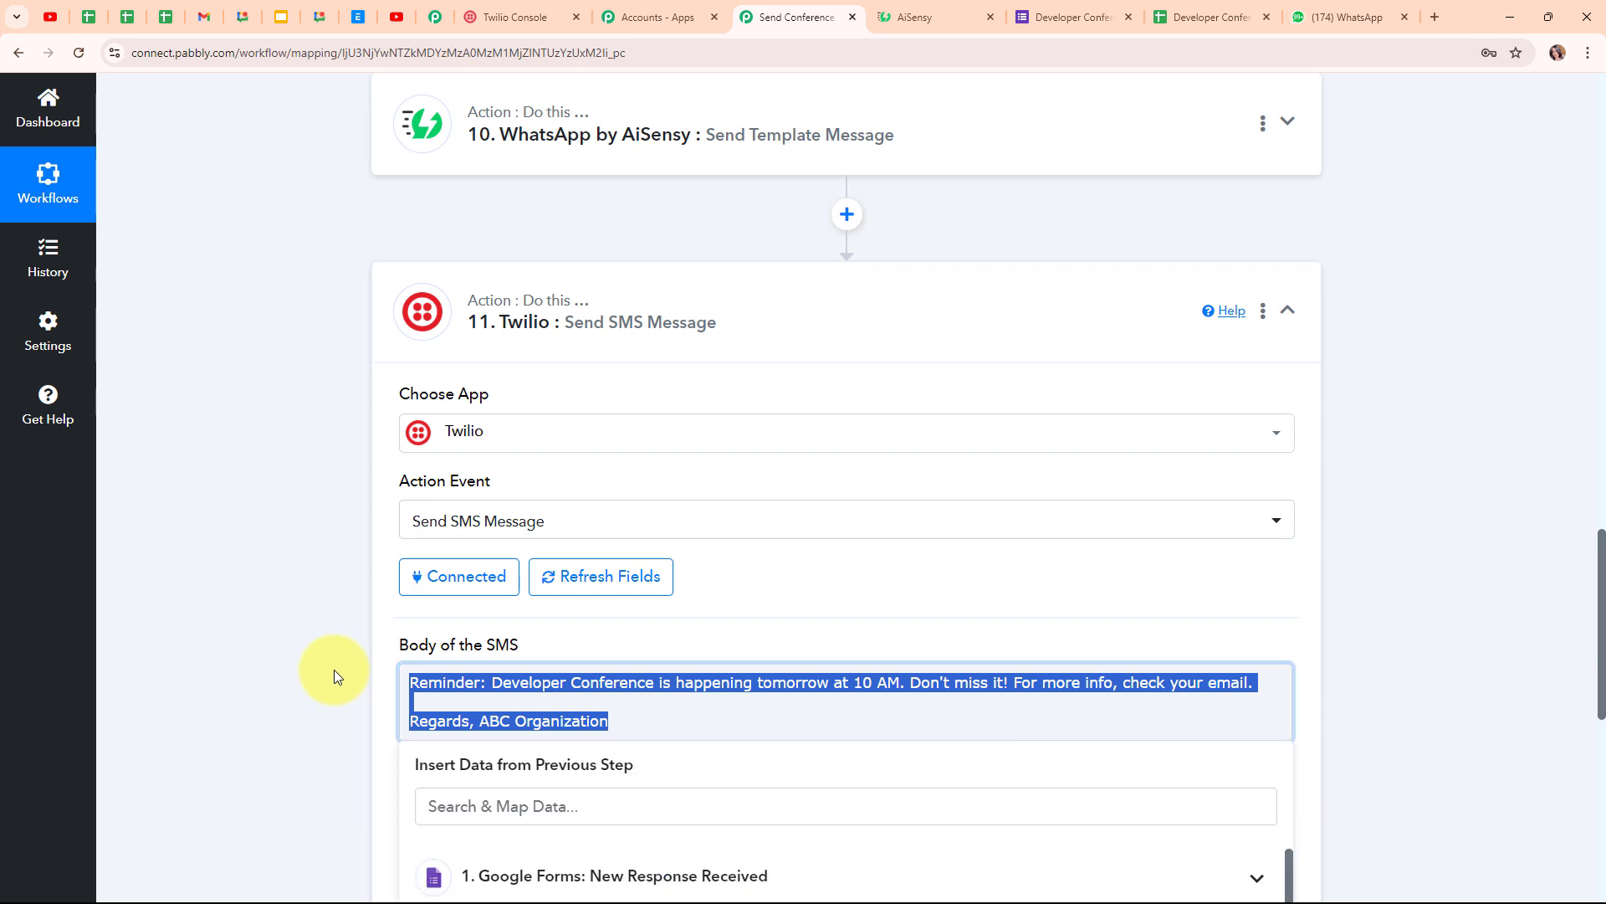
{"action": "key", "text": "ctrl+v"}
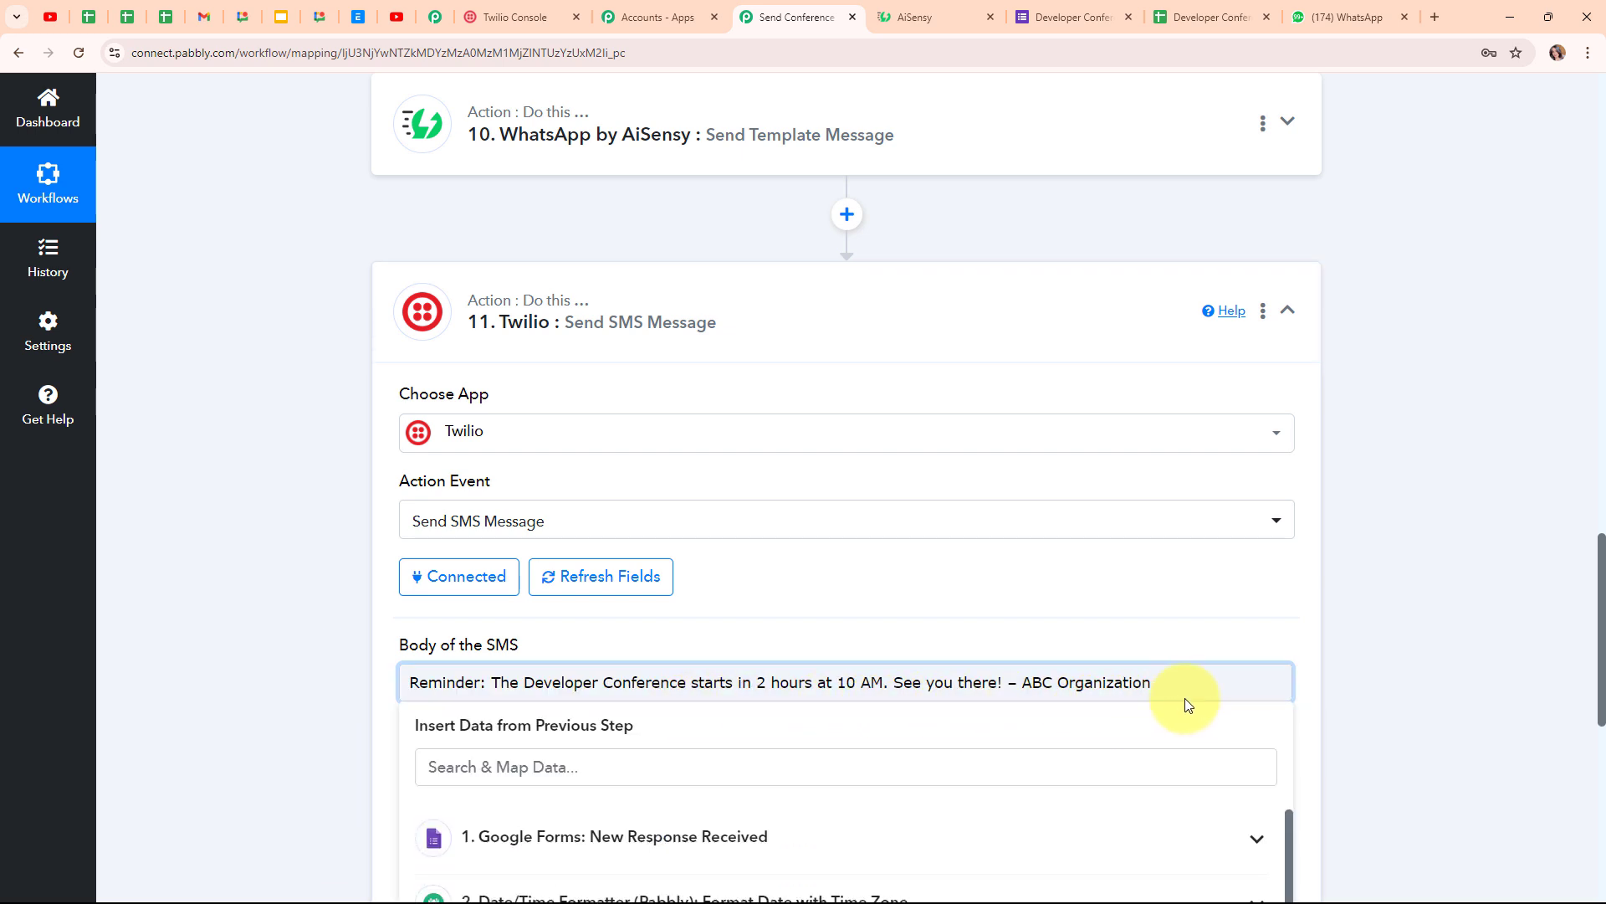
{"action": "left_click", "coordinate": [268, 701]}
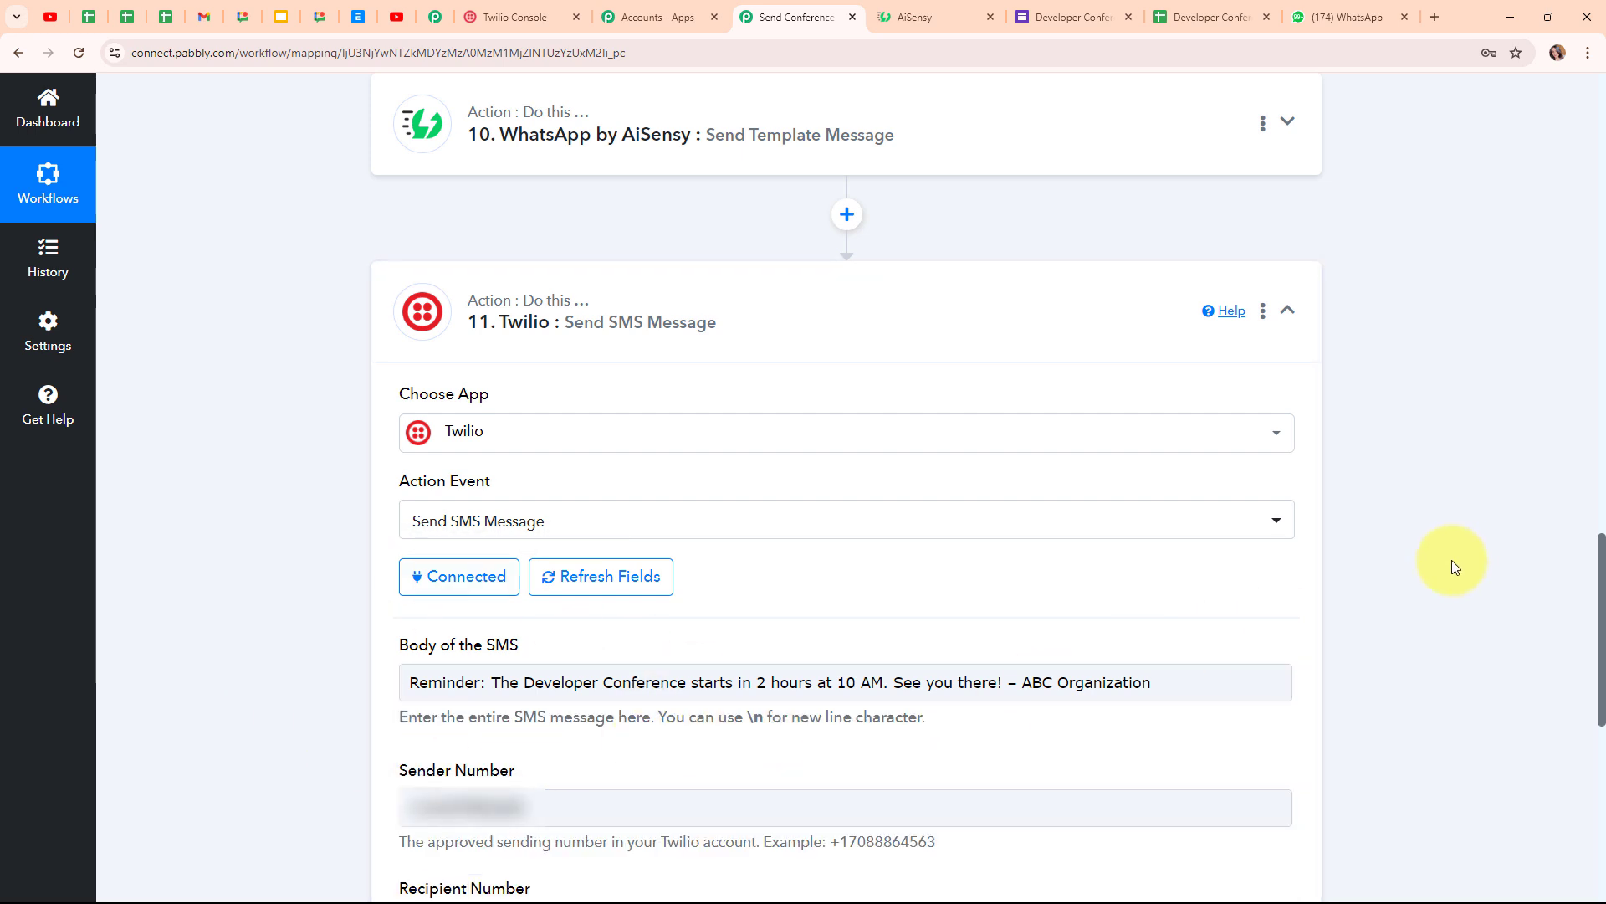
- Save the step 11 Twilio action with a test request and check the SMS screenshot for the two-hour reminder
{"action": "scroll", "coordinate": [1409, 544], "scroll_direction": "down", "scroll_amount": 5}
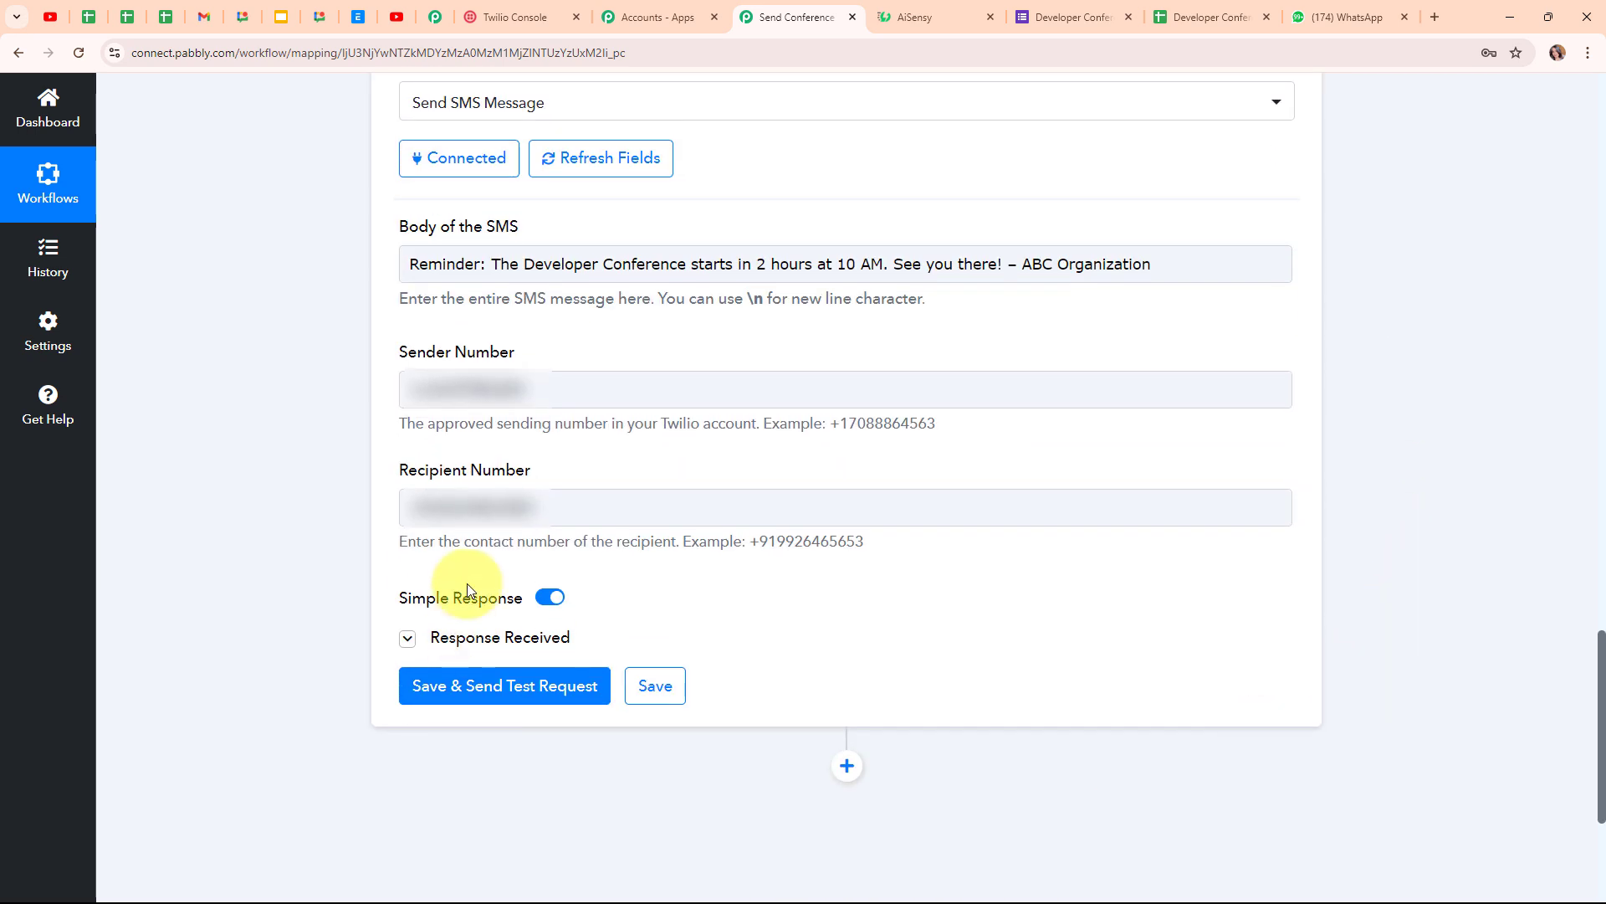
{"action": "left_click", "coordinate": [493, 705]}
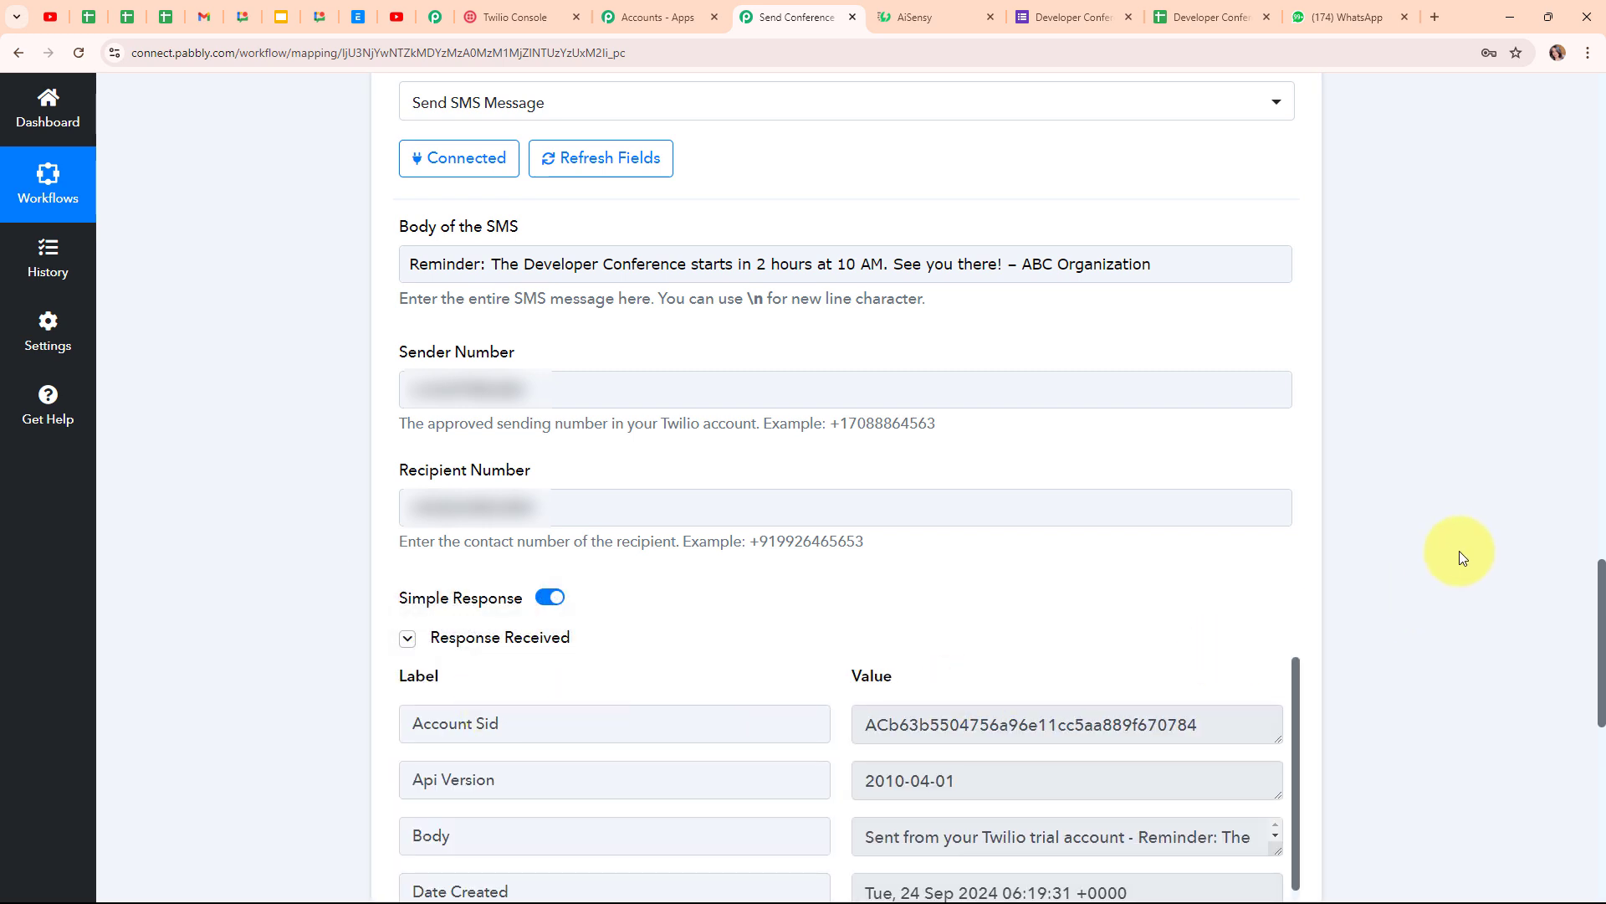
{"action": "scroll", "coordinate": [776, 378], "scroll_direction": "down", "scroll_amount": 7}
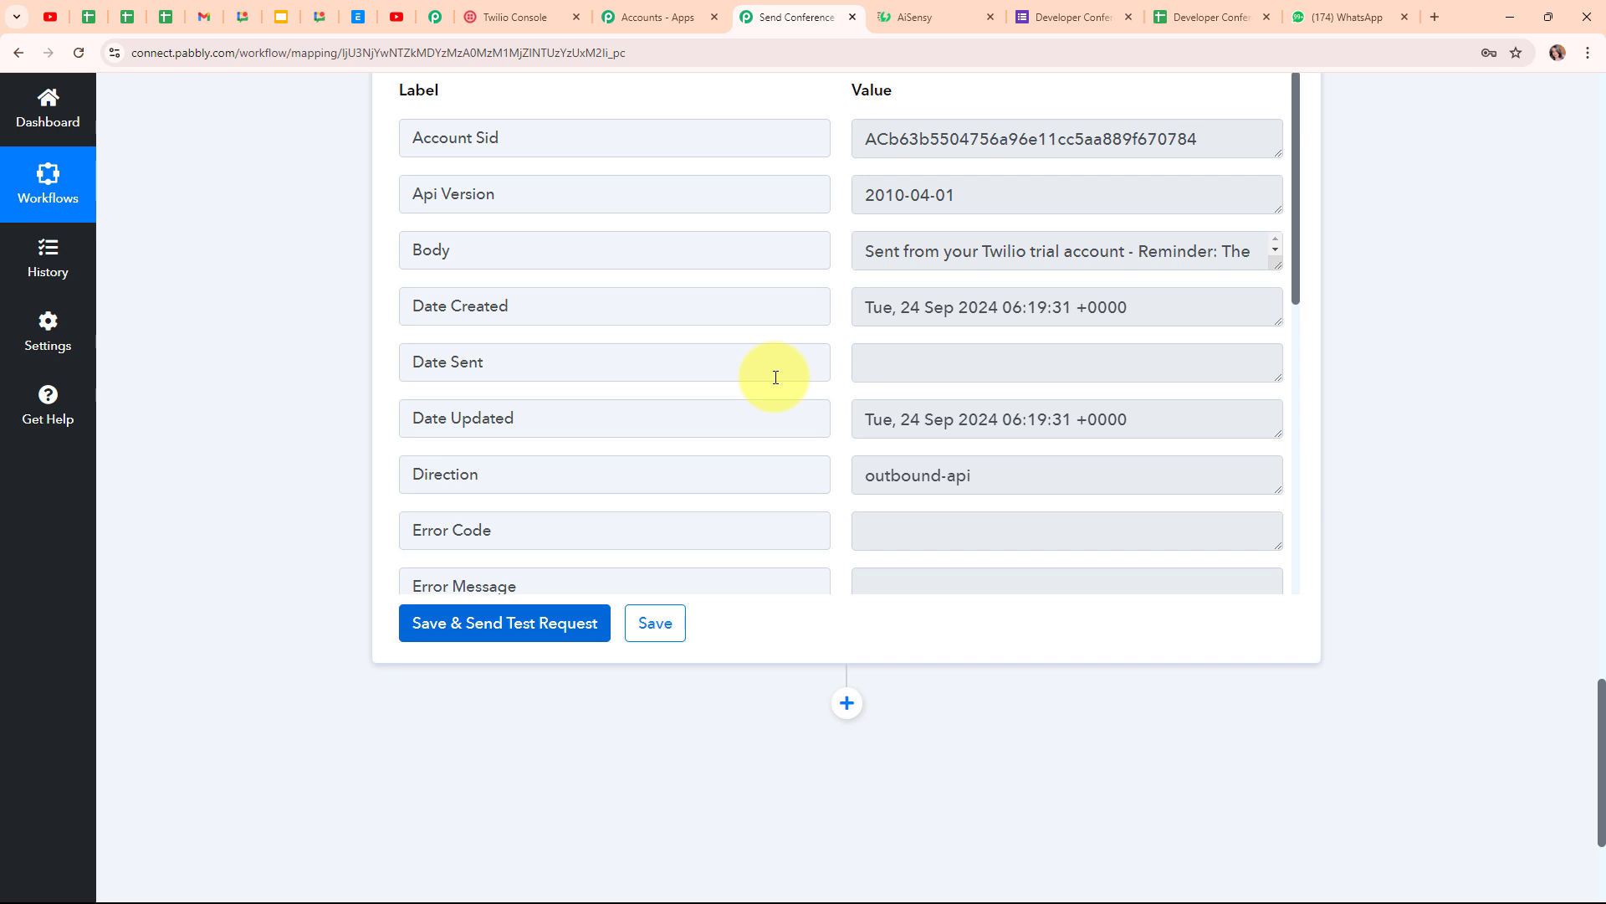
{"action": "key", "text": "alt+Tab"}
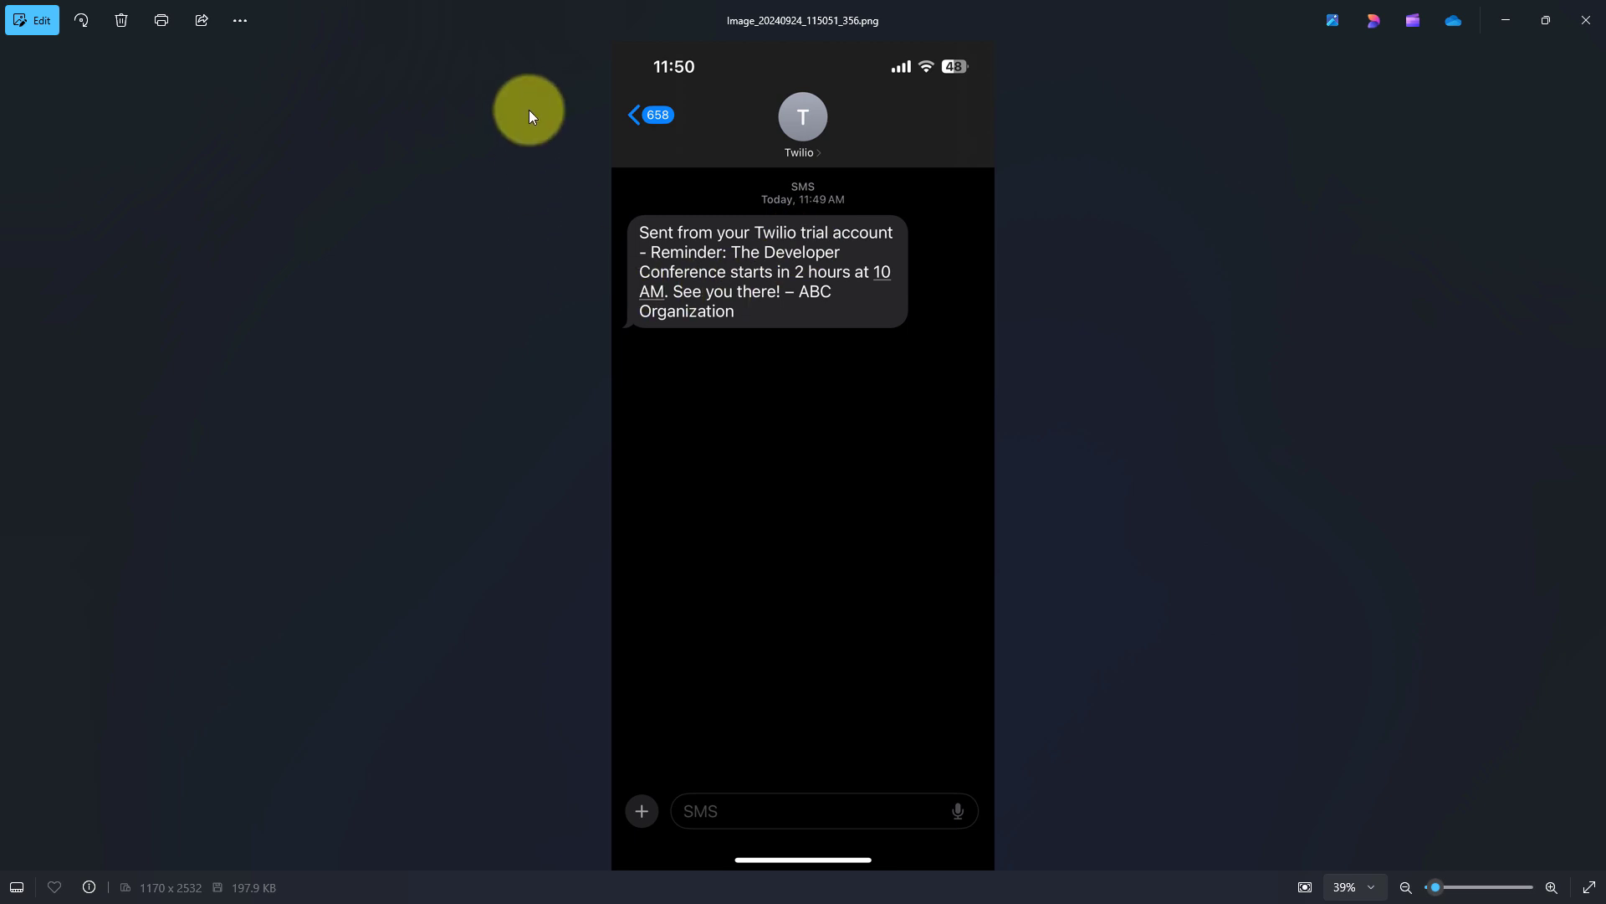
{"action": "left_click", "coordinate": [1498, 23]}
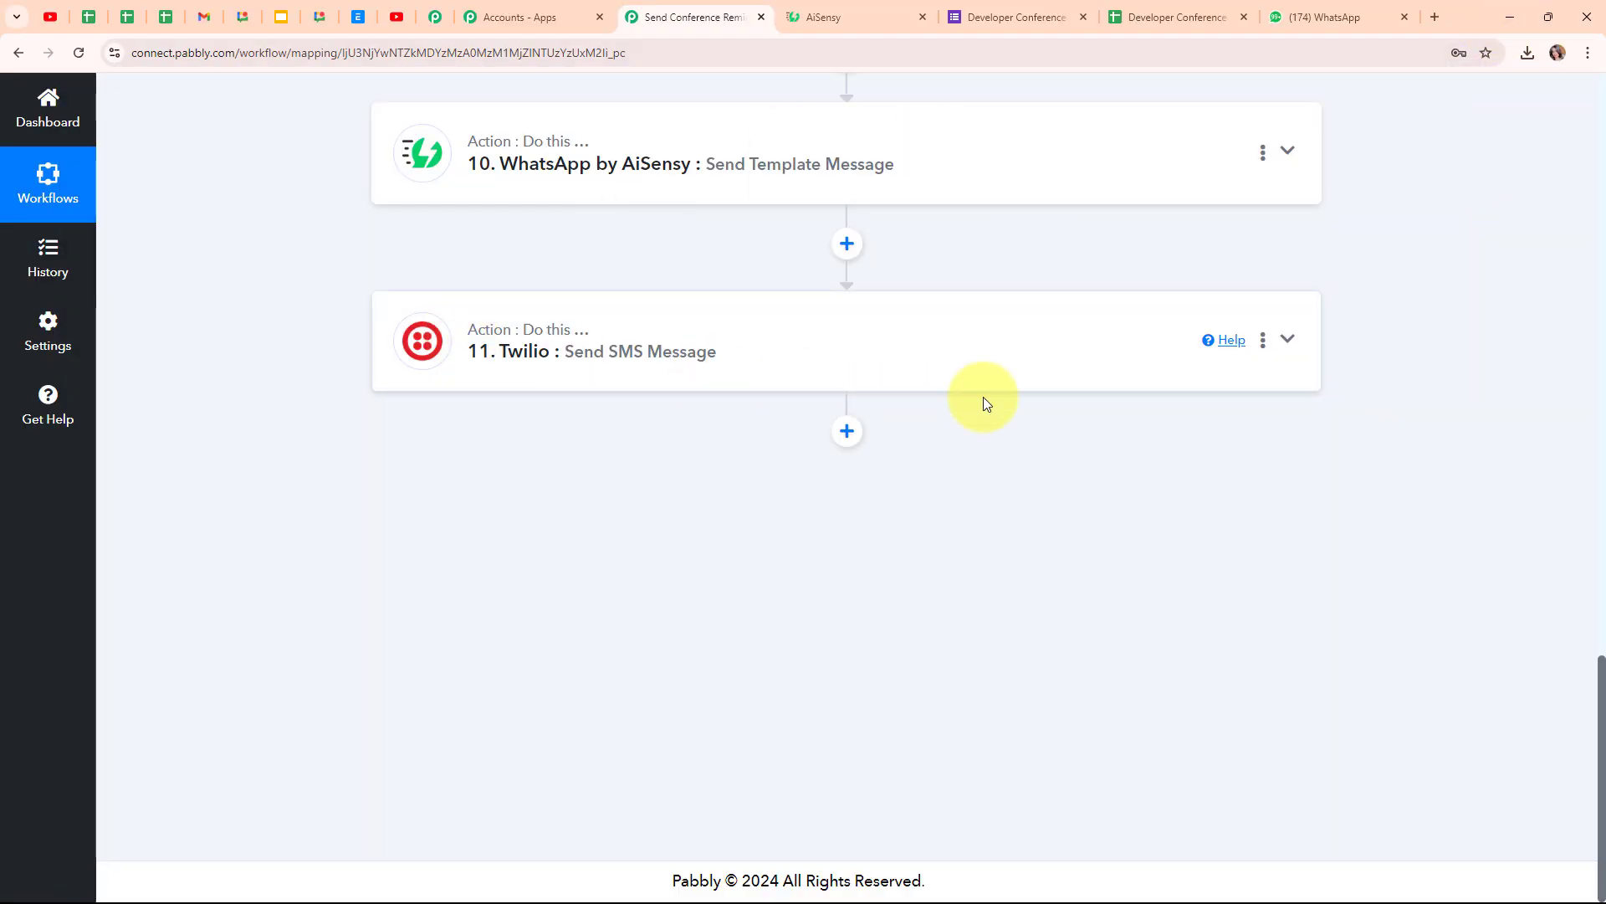
- Copy the step 7 Gmail (Send Email (V1)) action and paste it below step 11, Twilio
{"action": "scroll", "coordinate": [1338, 267], "scroll_direction": "up", "scroll_amount": 6}
{"action": "scroll", "coordinate": [1338, 268], "scroll_direction": "up", "scroll_amount": 2}
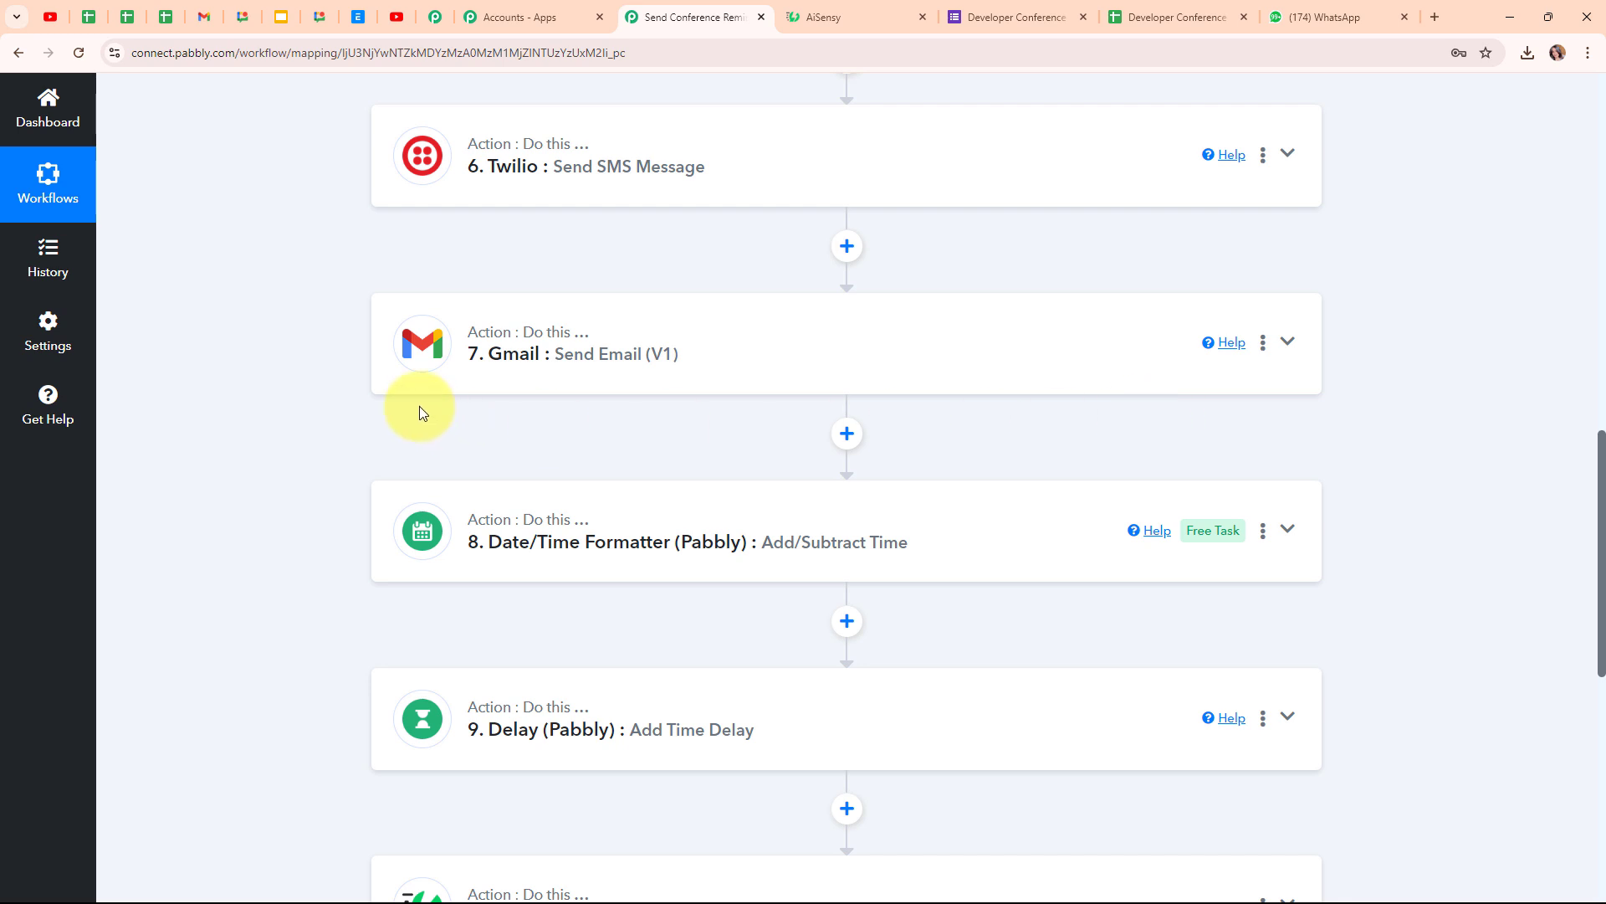
{"action": "left_click", "coordinate": [1264, 343]}
{"action": "left_click", "coordinate": [1193, 441]}
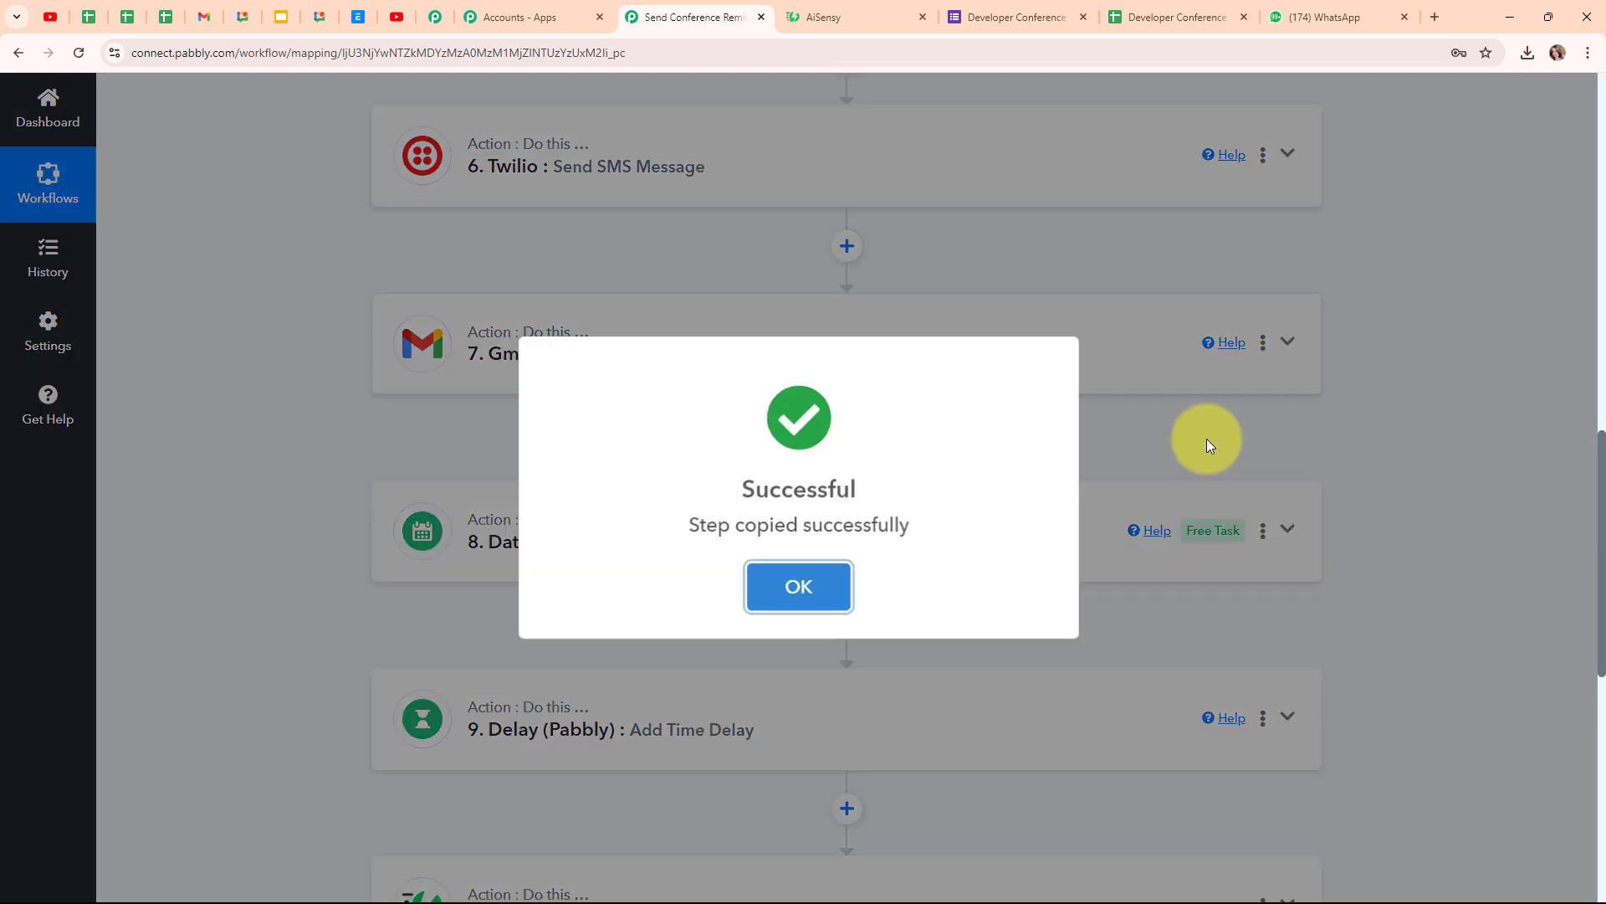
{"action": "left_click", "coordinate": [757, 581]}
{"action": "scroll", "coordinate": [1230, 509], "scroll_direction": "down", "scroll_amount": 8}
{"action": "left_click", "coordinate": [1263, 423]}
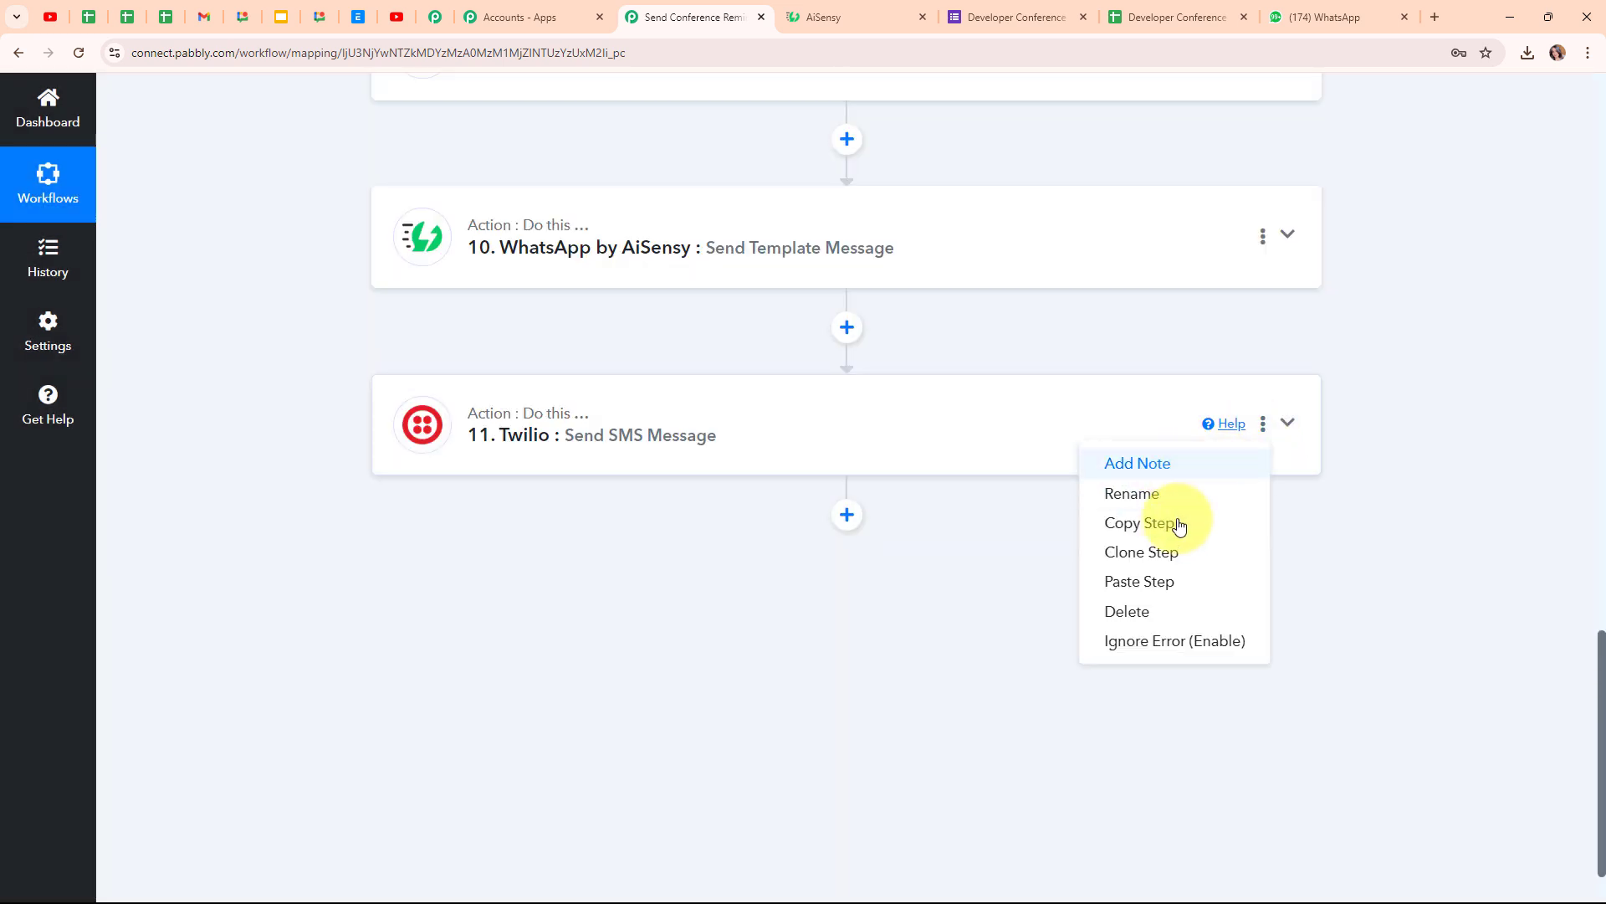
{"action": "left_click", "coordinate": [1171, 579]}
{"action": "left_click", "coordinate": [836, 600]}
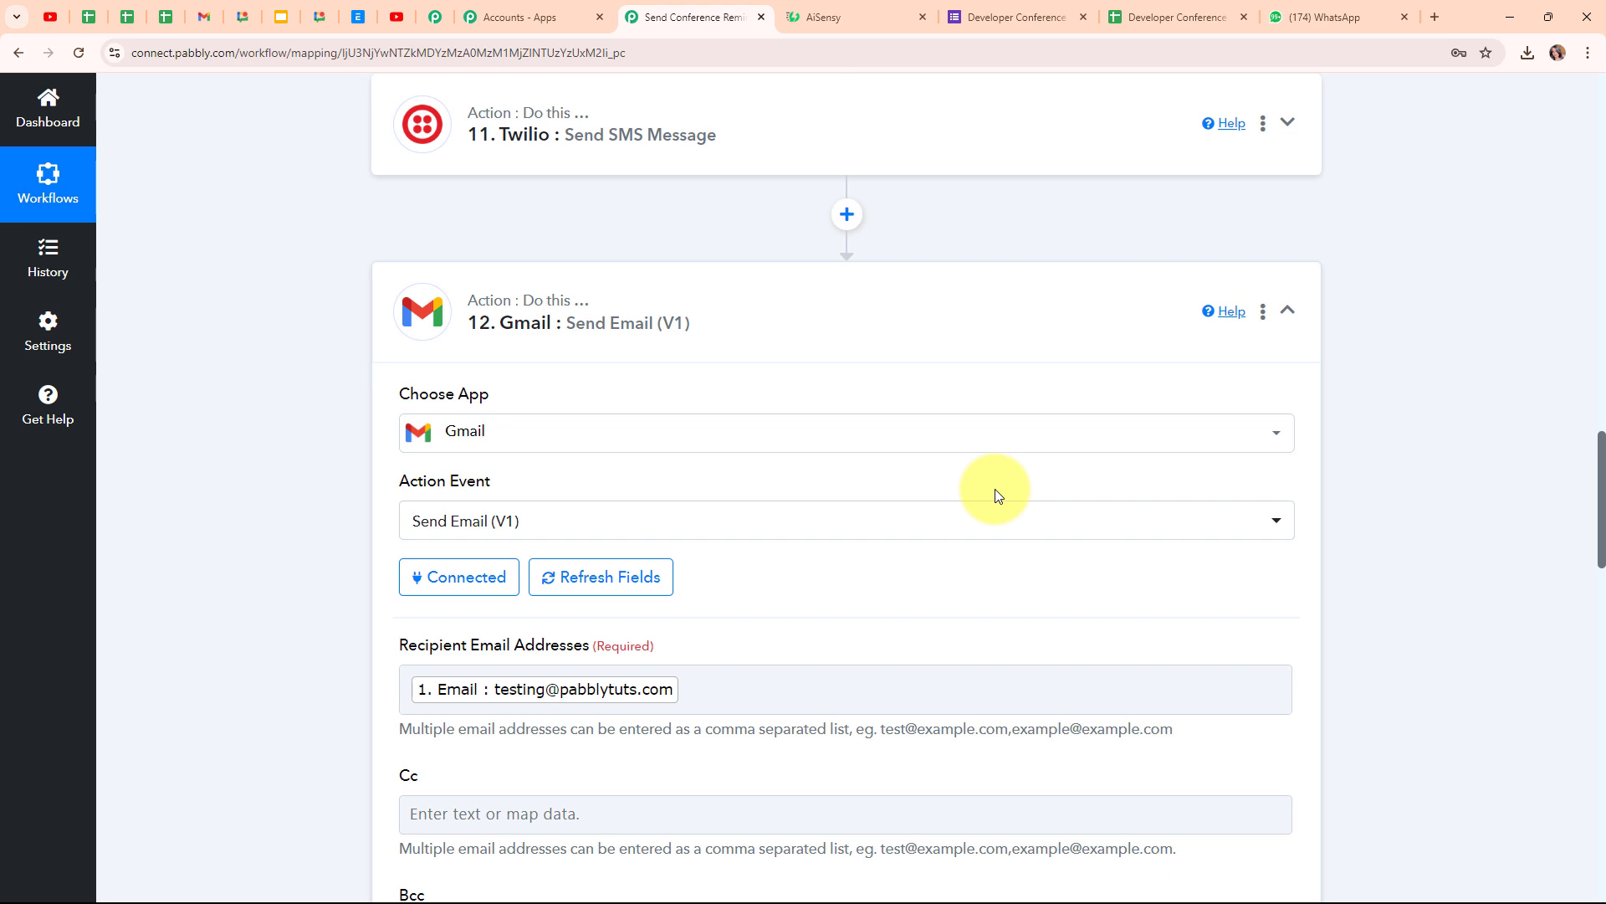
- Set the step 12 Gmail action's email subject to "Final Reminder: The Developer Conference Starts in 2 Hours!"
{"action": "scroll", "coordinate": [996, 488], "scroll_direction": "down", "scroll_amount": 10}
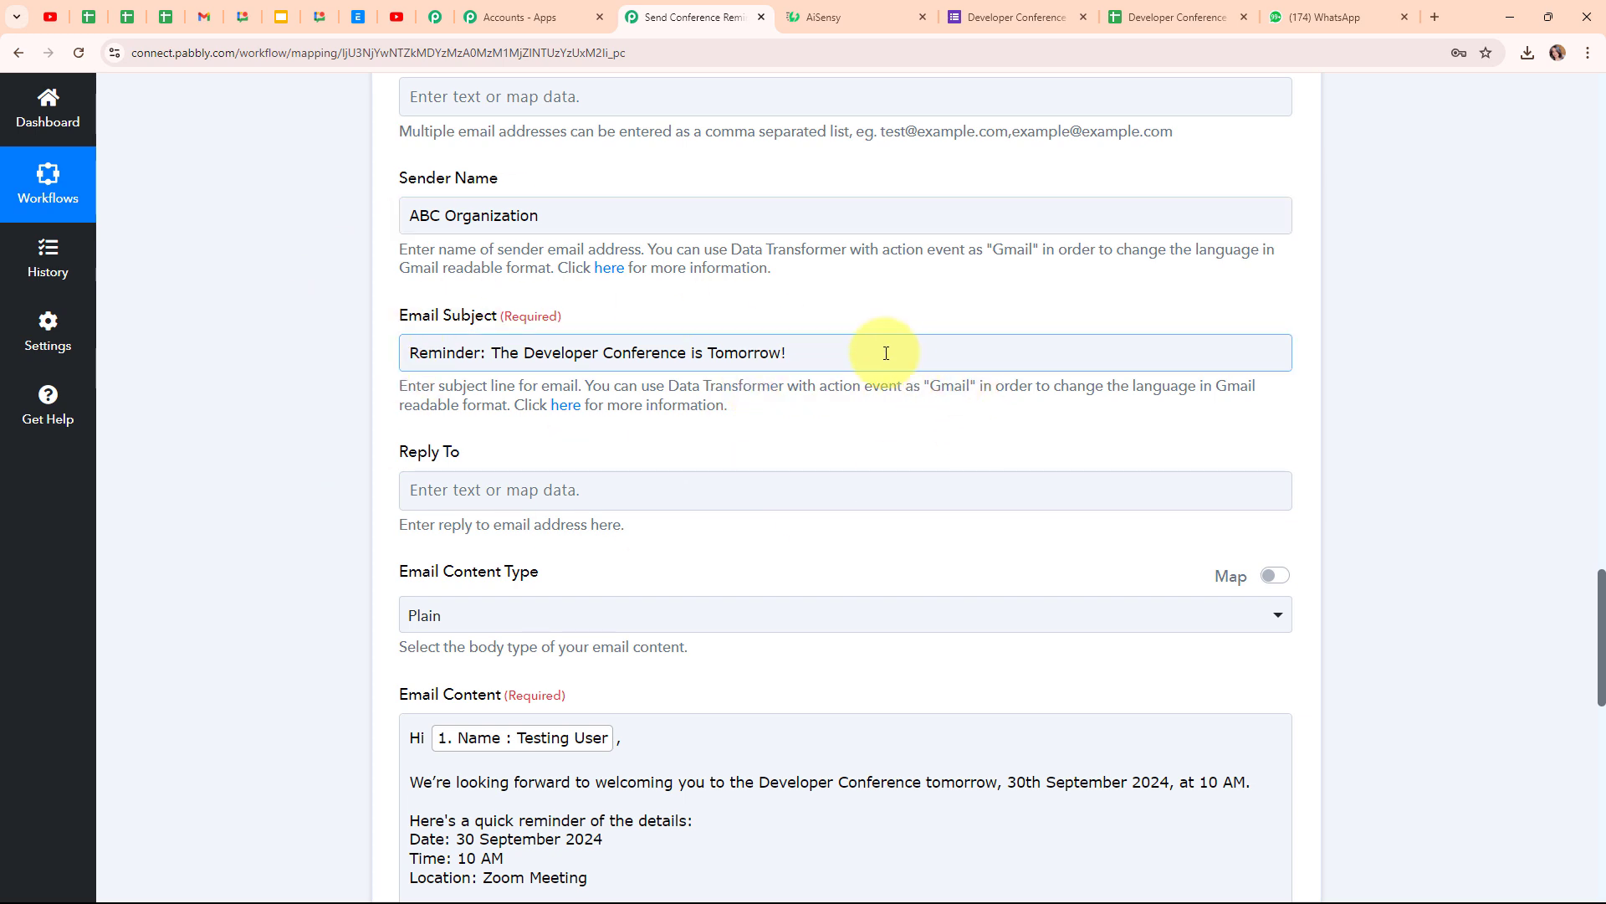
{"action": "left_click_drag", "start_coordinate": [882, 351], "coordinate": [339, 344]}
{"action": "key", "text": "BackSpace"}
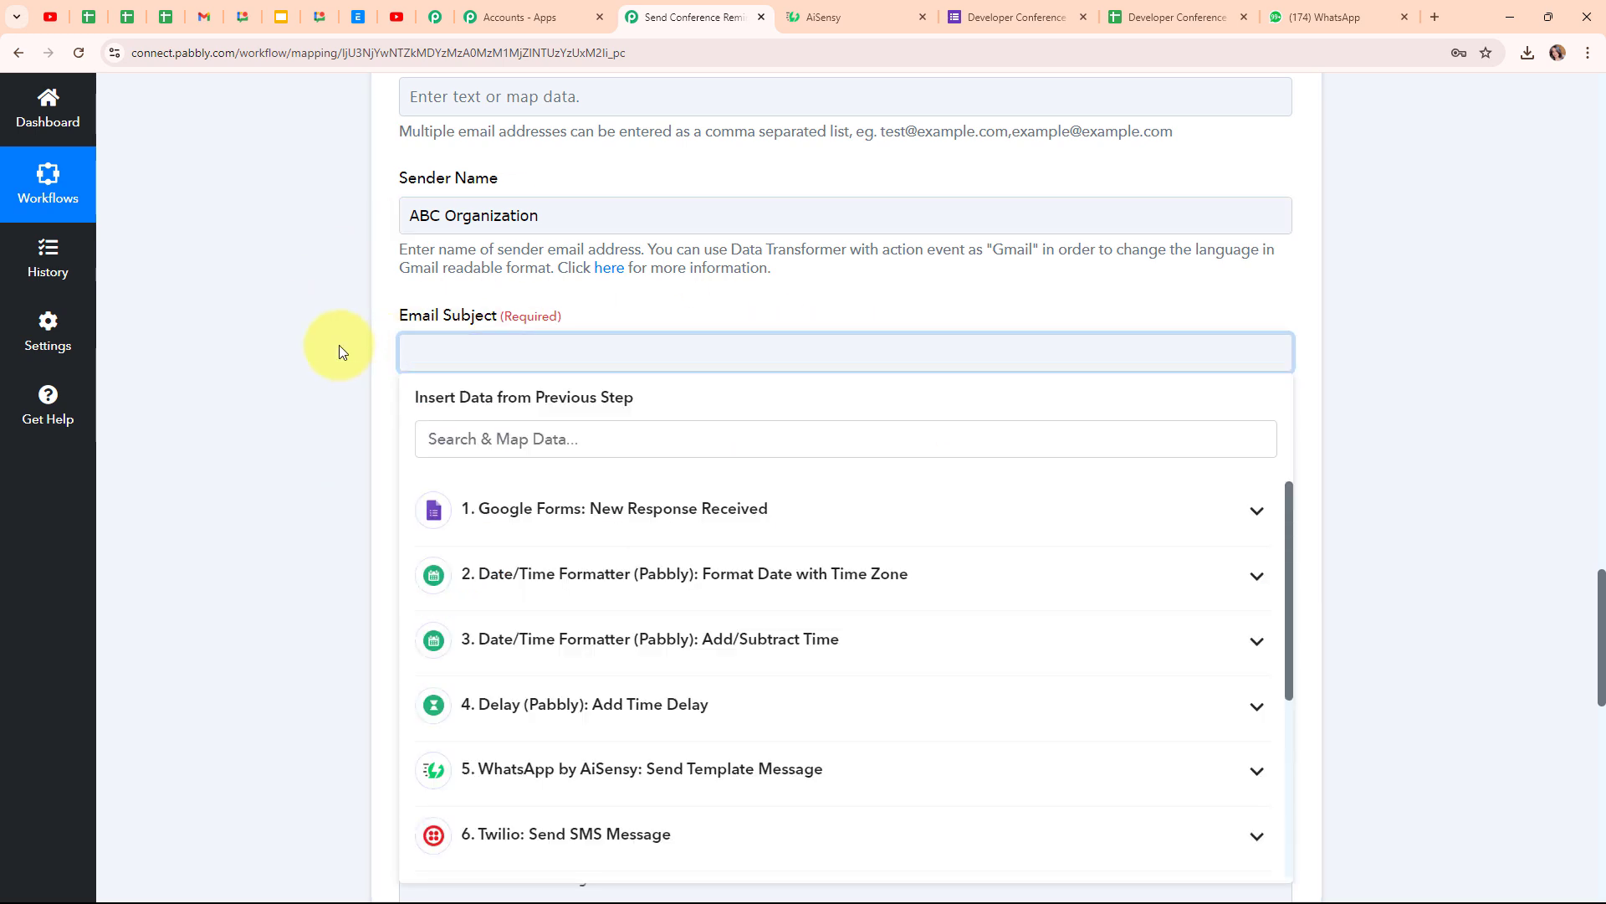
{"action": "key", "text": "ctrl+v"}
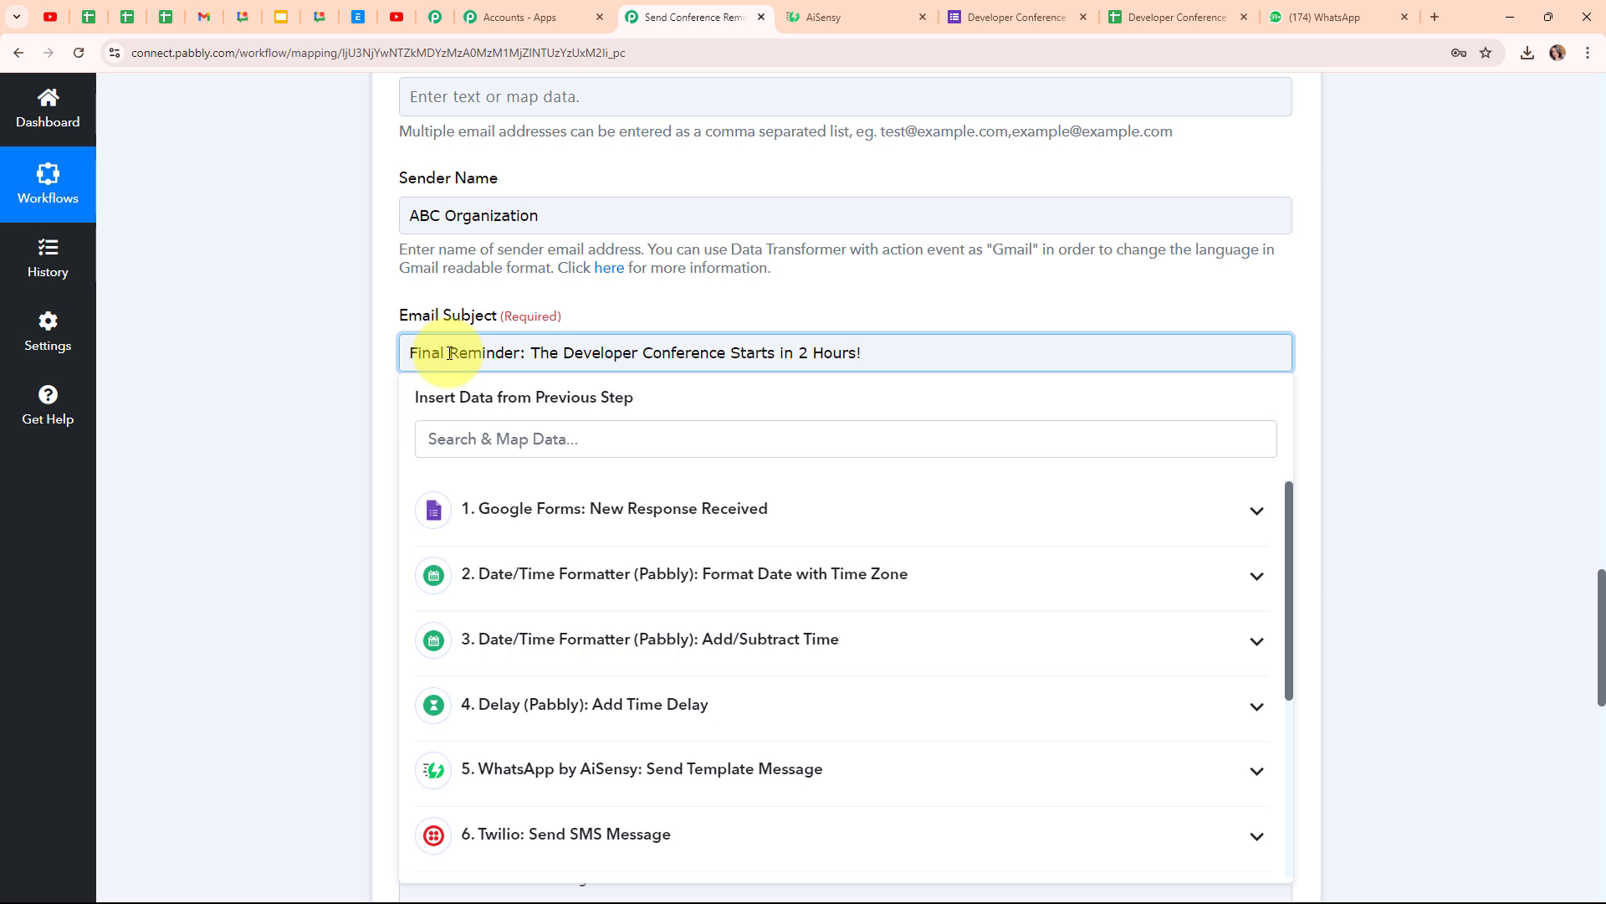
{"action": "left_click", "coordinate": [265, 349]}
- Replace the email content with the prepared message that the Developer Conference starts in just 2 hours at 10 AM on Zoom Meeting
{"action": "scroll", "coordinate": [862, 448], "scroll_direction": "down", "scroll_amount": 4}
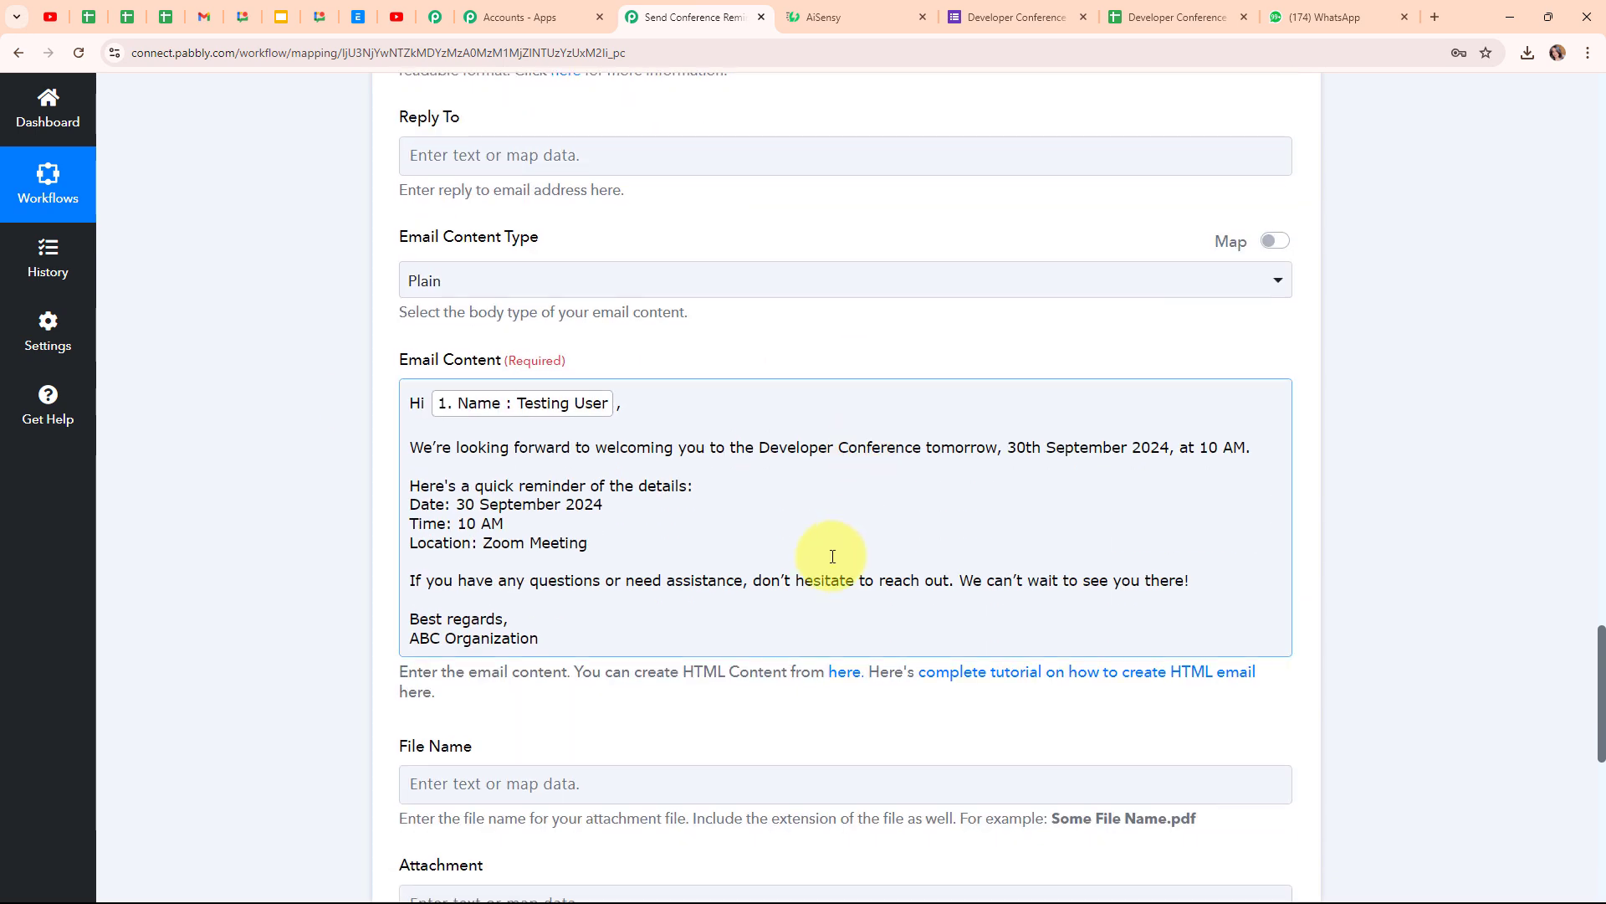
{"action": "left_click_drag", "start_coordinate": [602, 638], "coordinate": [333, 382]}
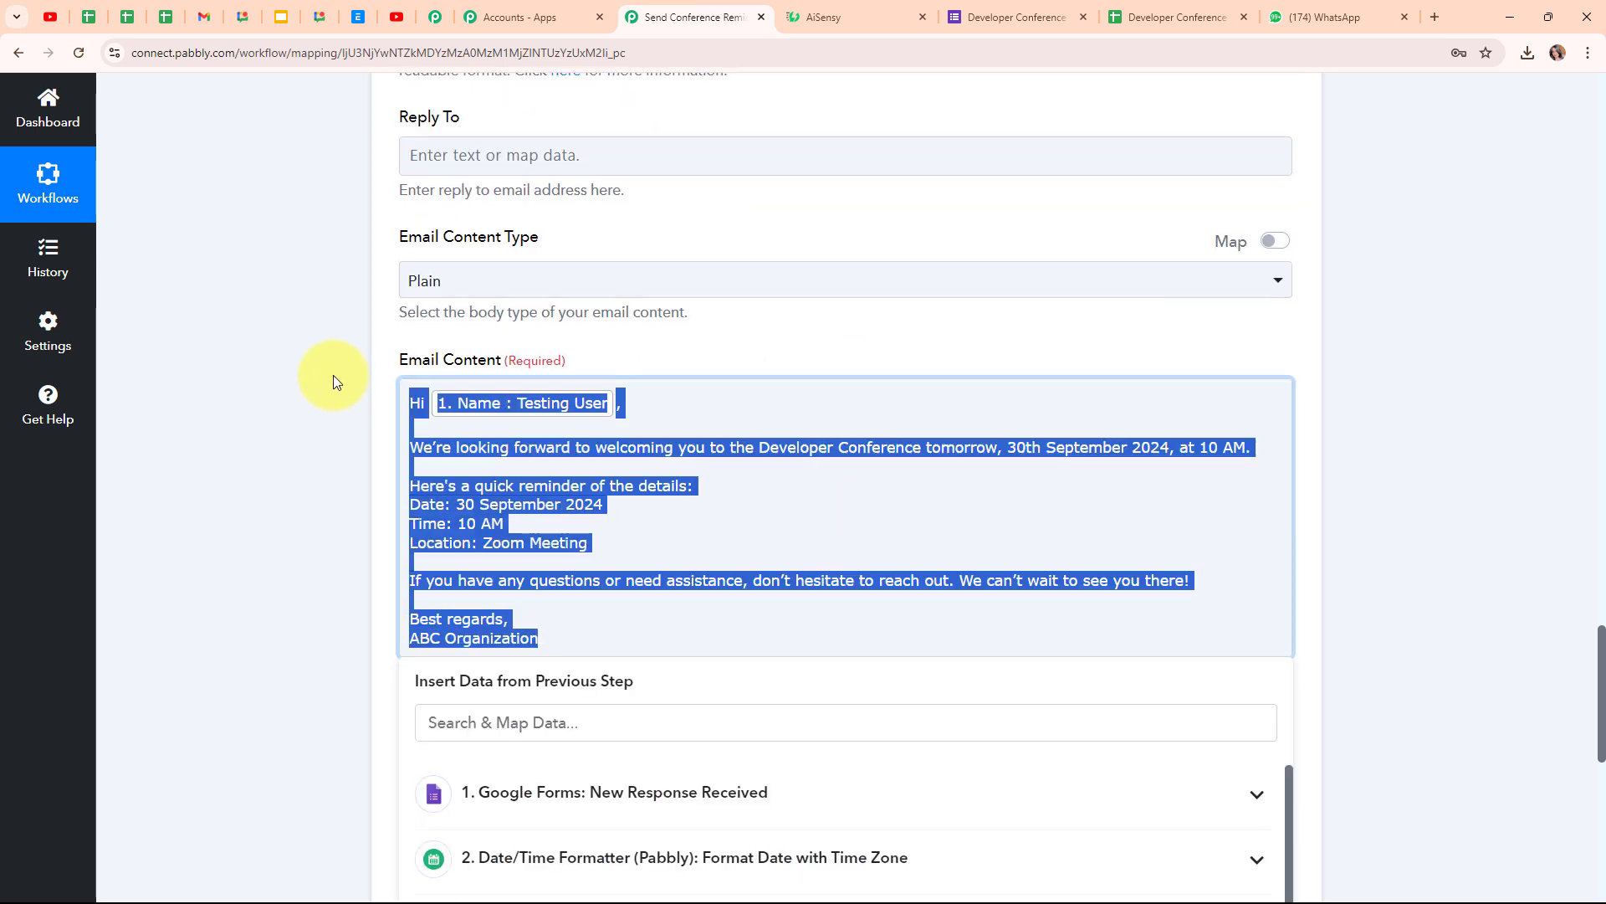
{"action": "key", "text": "BackSpace"}
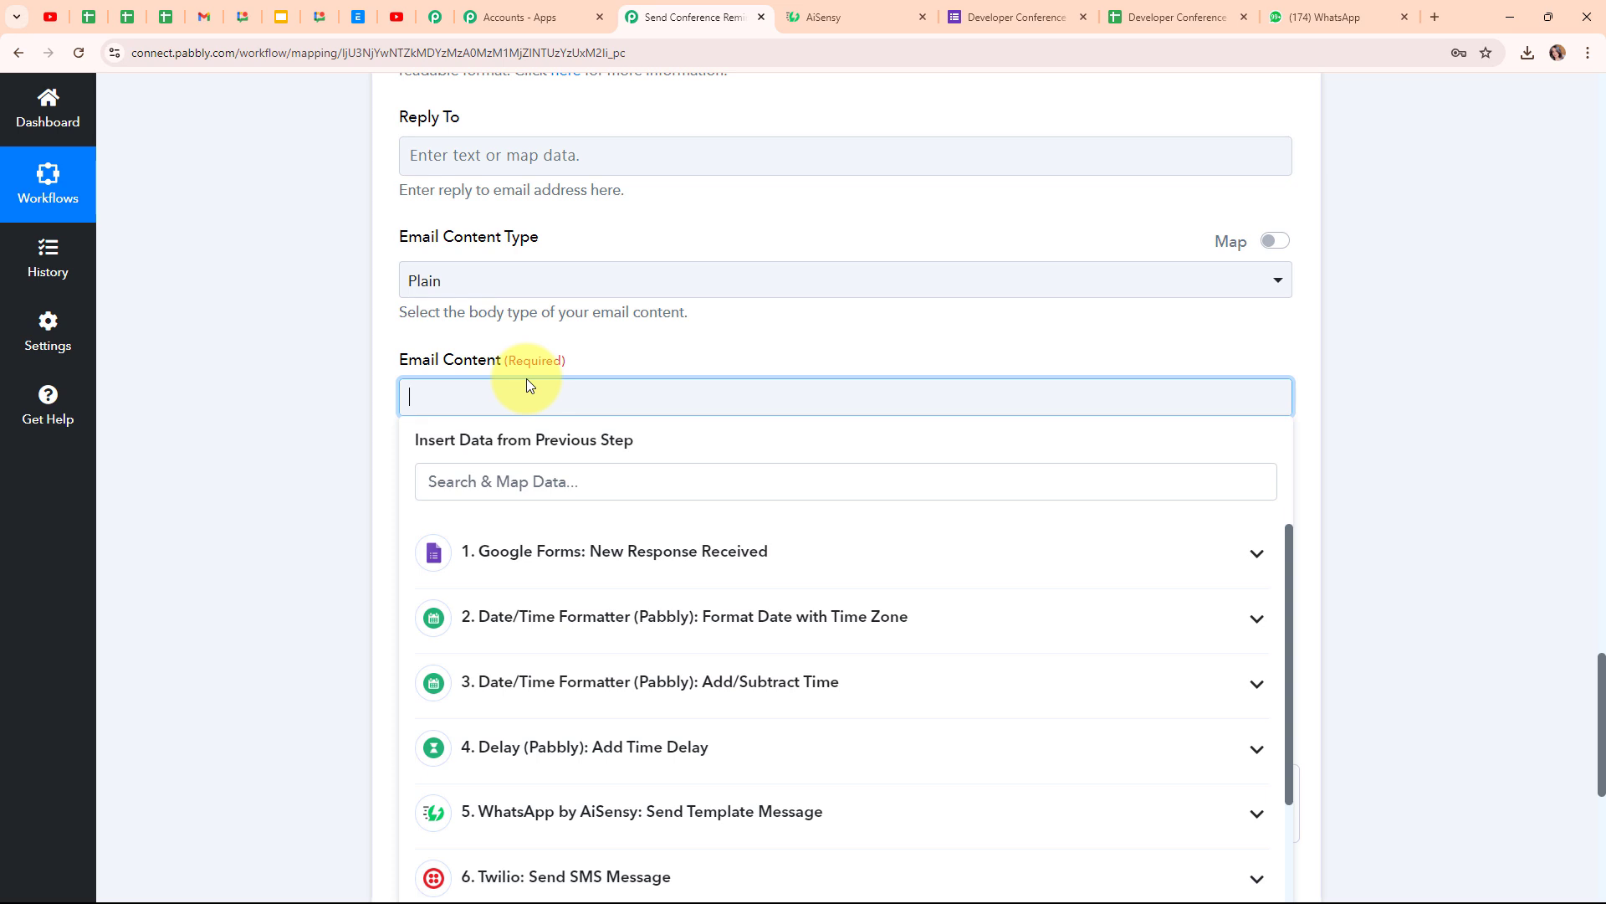
{"action": "key", "text": "ctrl+v"}
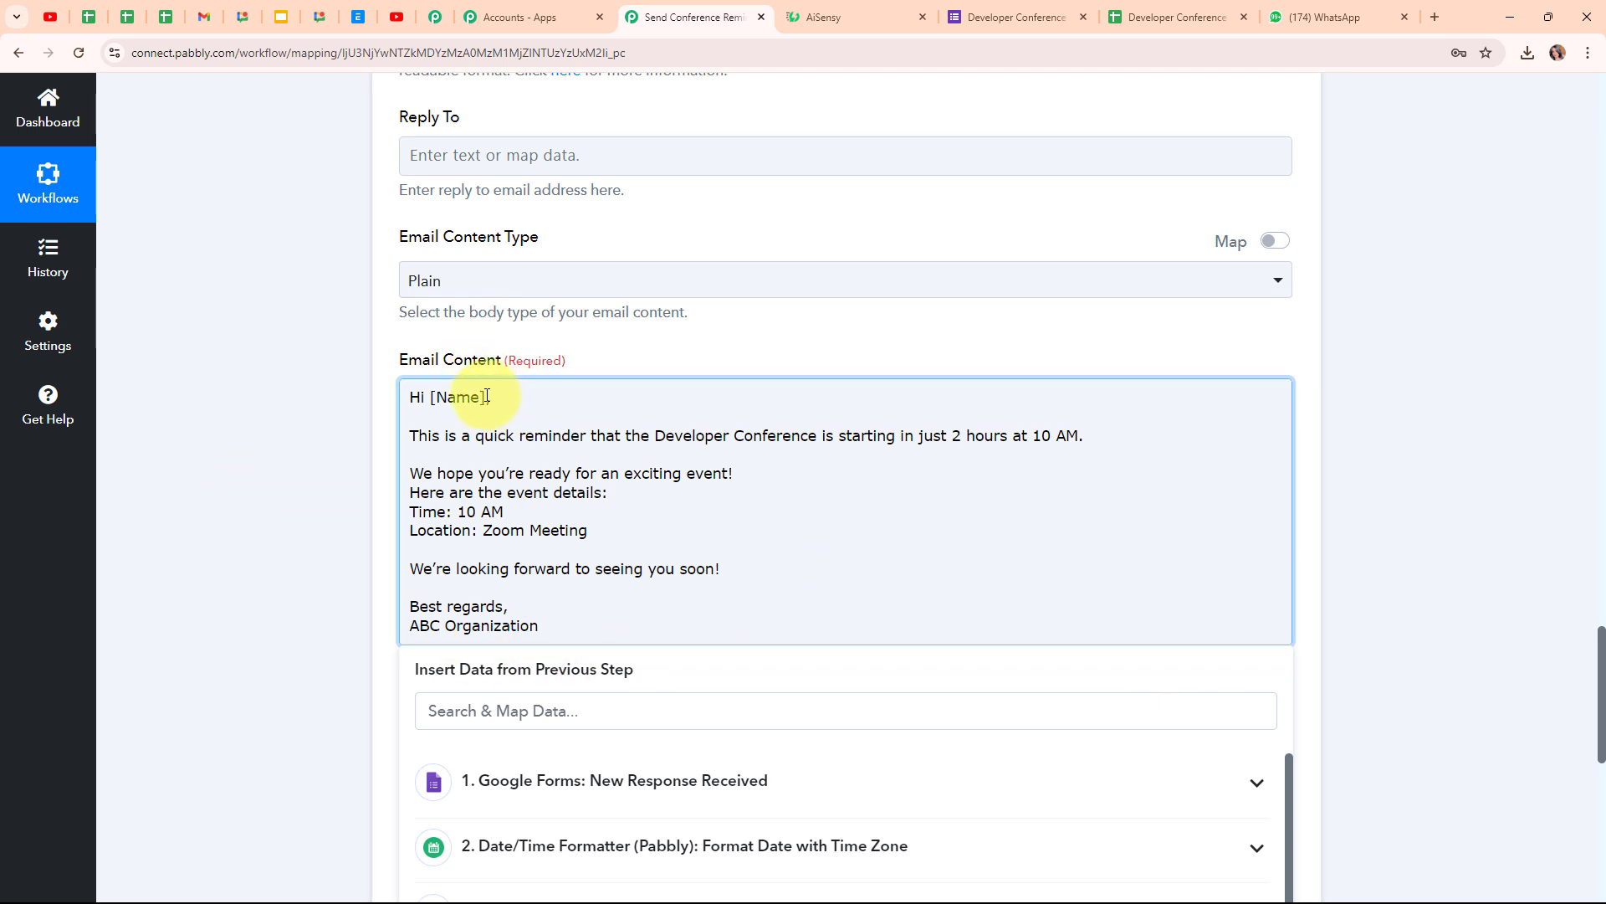
- Replace the [Name] placeholder in the email greeting with the Name field mapped from the Google Forms response
{"action": "left_click_drag", "start_coordinate": [488, 397], "coordinate": [429, 400]}
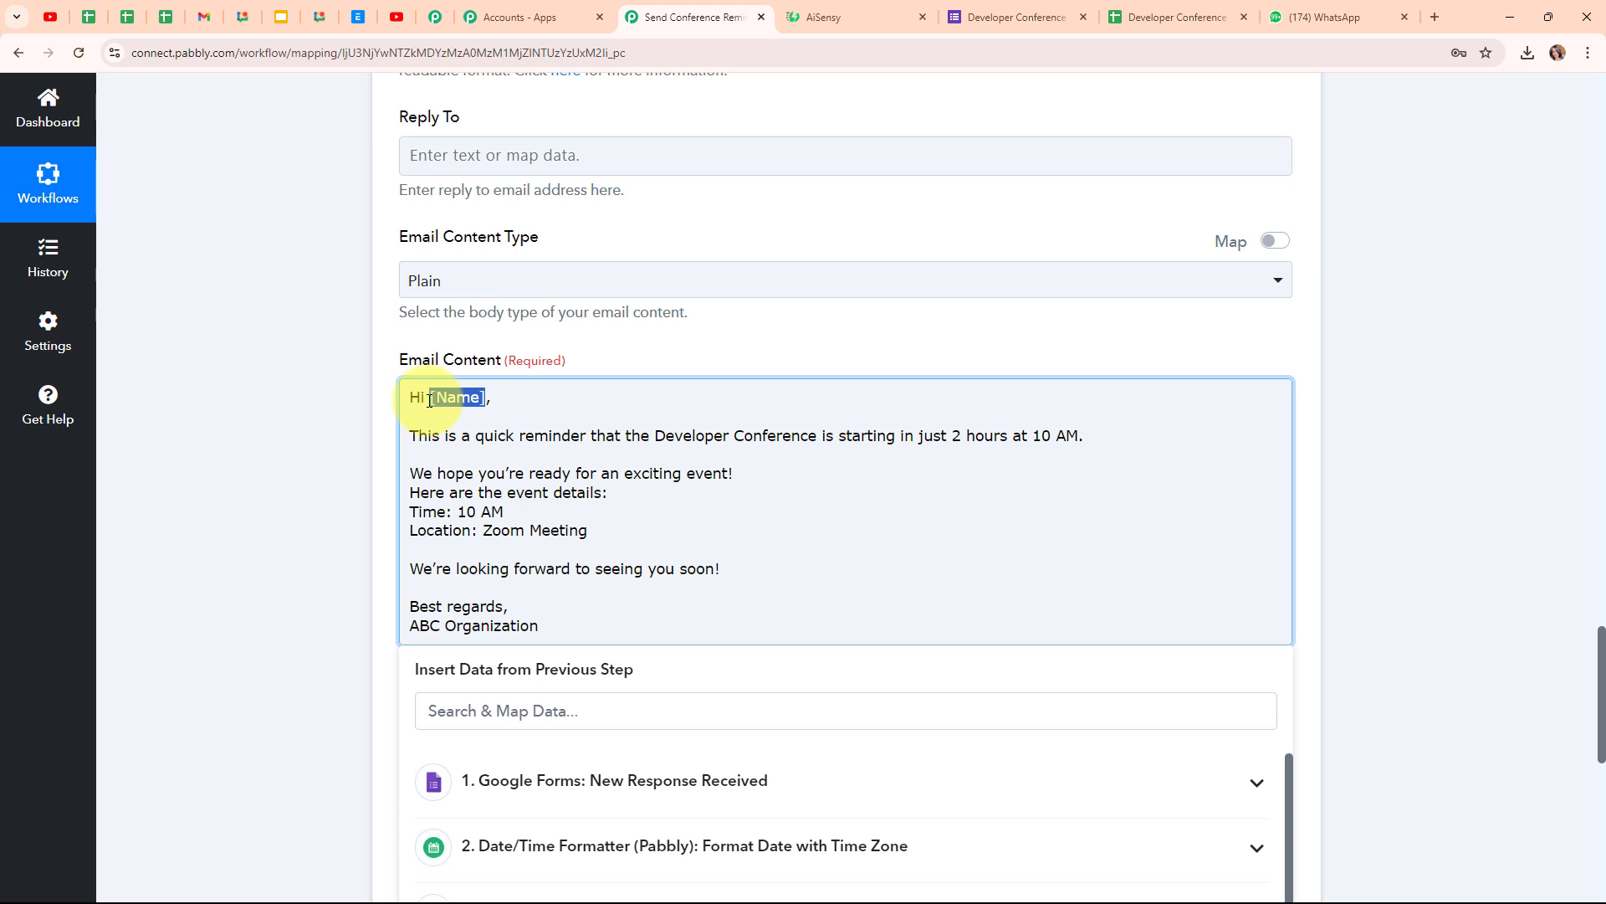
{"action": "key", "text": "BackSpace"}
{"action": "left_click", "coordinate": [502, 846]}
{"action": "scroll", "coordinate": [1081, 686], "scroll_direction": "down", "scroll_amount": 8}
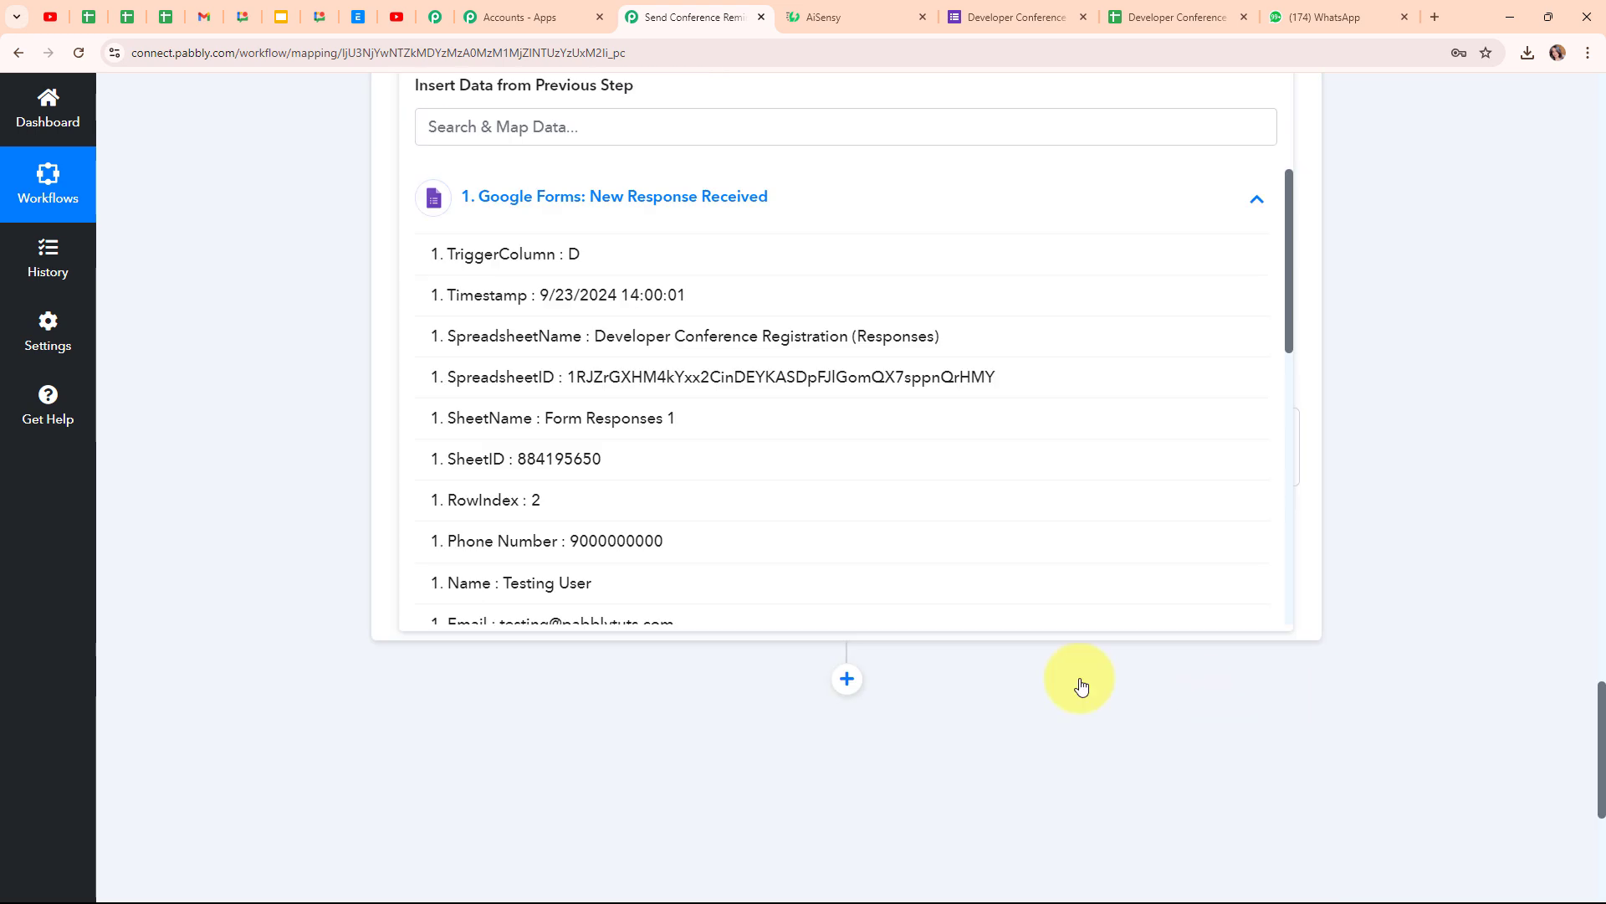
{"action": "left_click", "coordinate": [657, 590]}
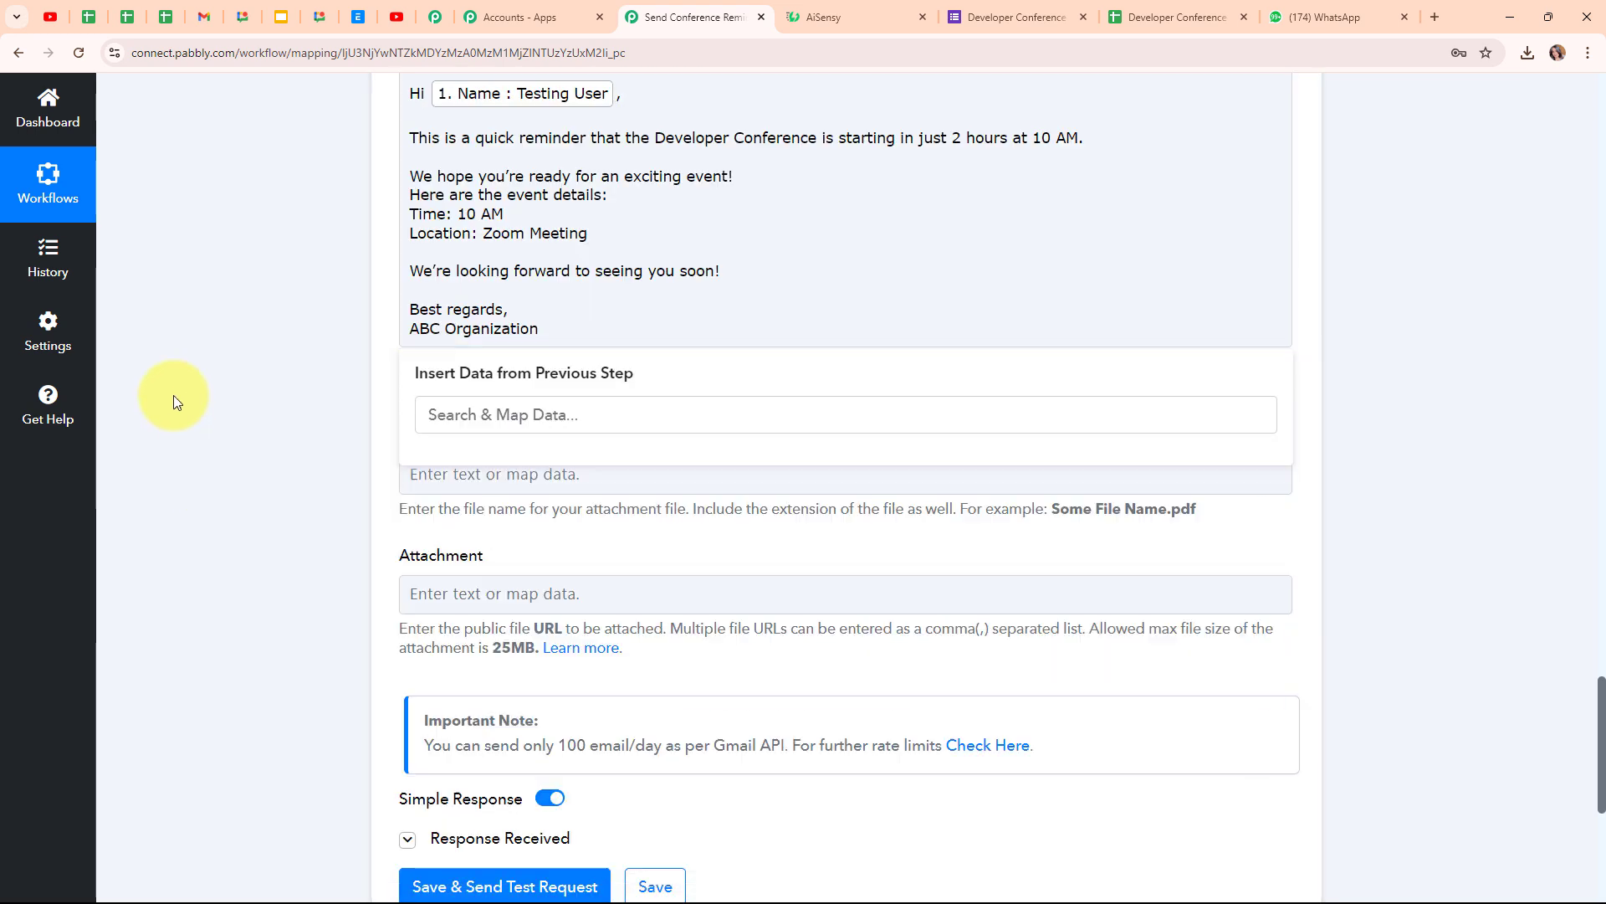
{"action": "left_click", "coordinate": [174, 394]}
{"action": "scroll", "coordinate": [1037, 452], "scroll_direction": "up", "scroll_amount": 3}
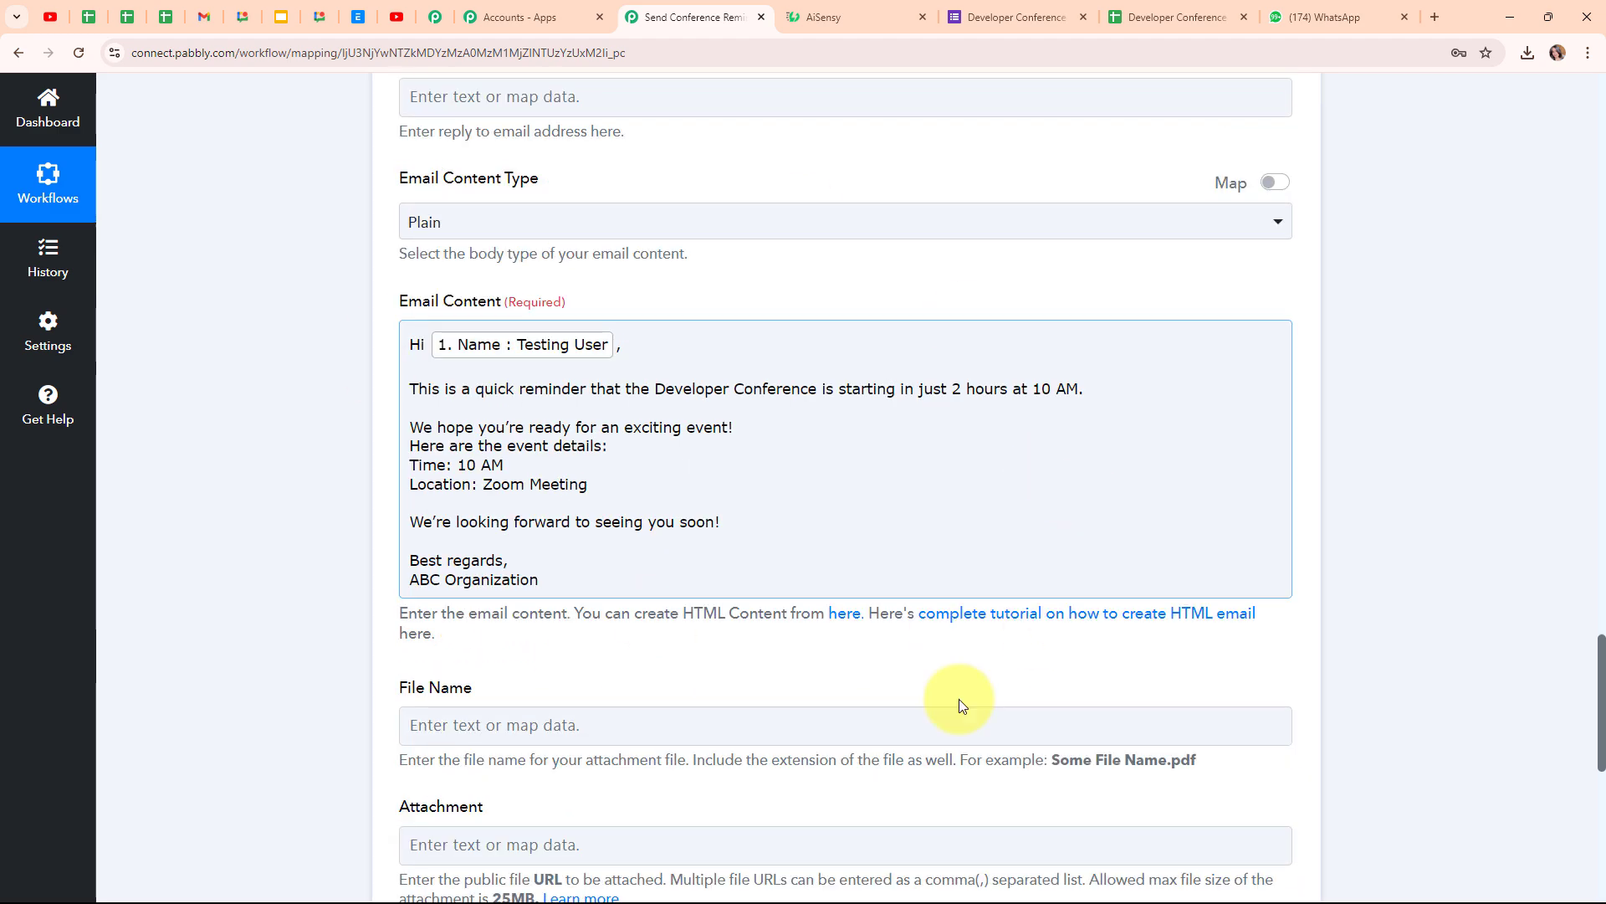
- Save the step 12 Gmail action with a test request and check the final reminder email in the Gmail inbox
{"action": "scroll", "coordinate": [1413, 385], "scroll_direction": "down", "scroll_amount": 5}
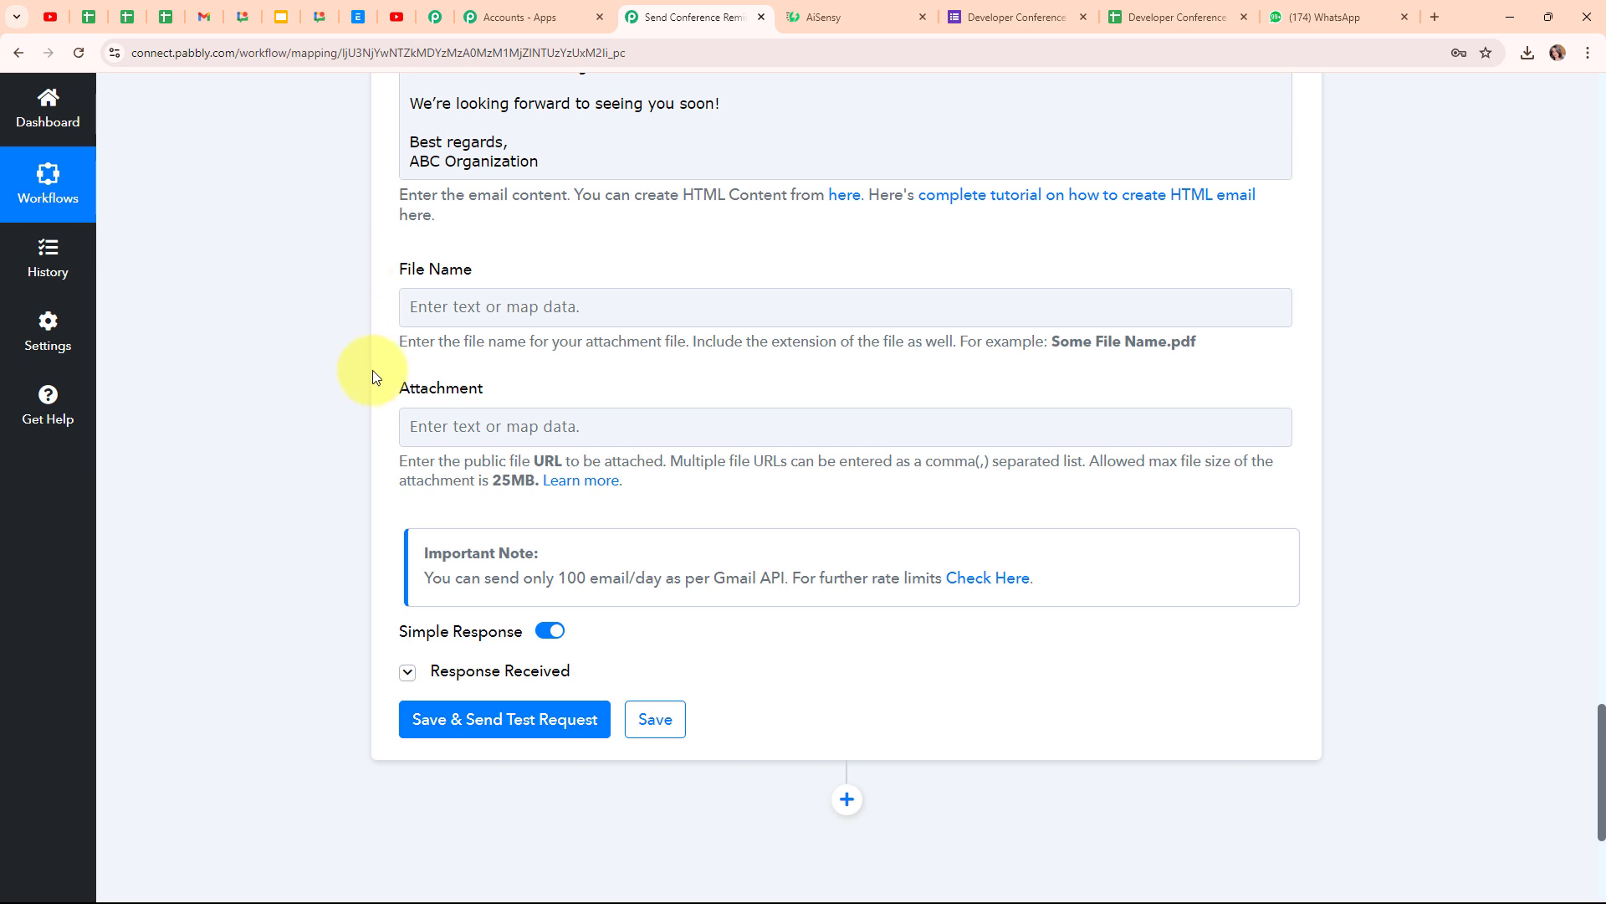
{"action": "left_click", "coordinate": [524, 722]}
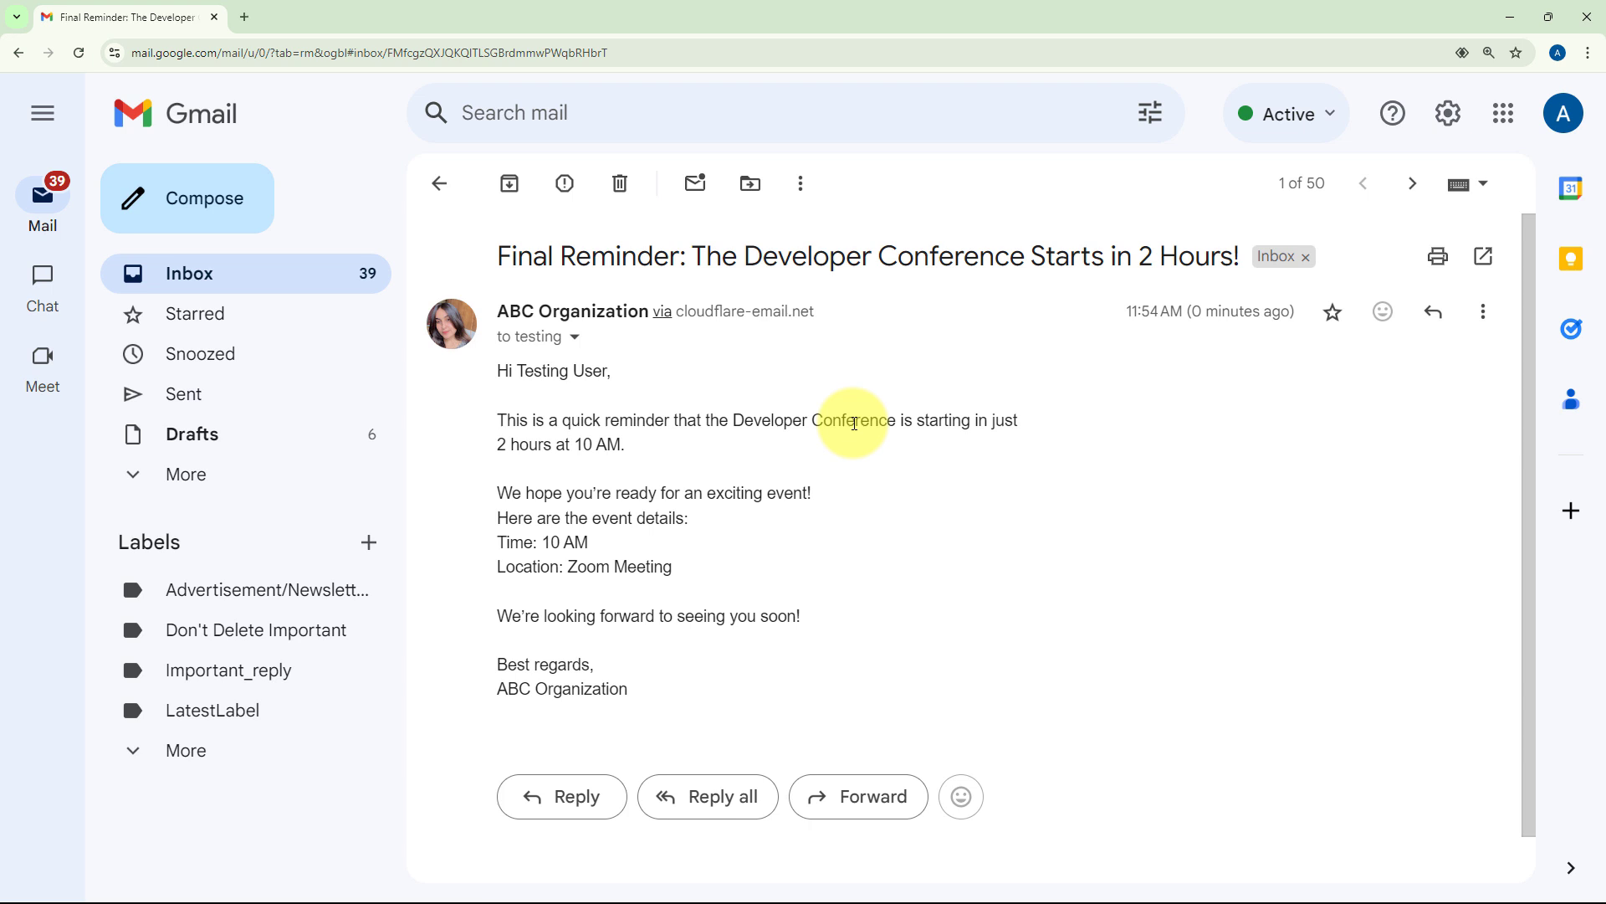
{"action": "left_click", "coordinate": [1511, 17]}
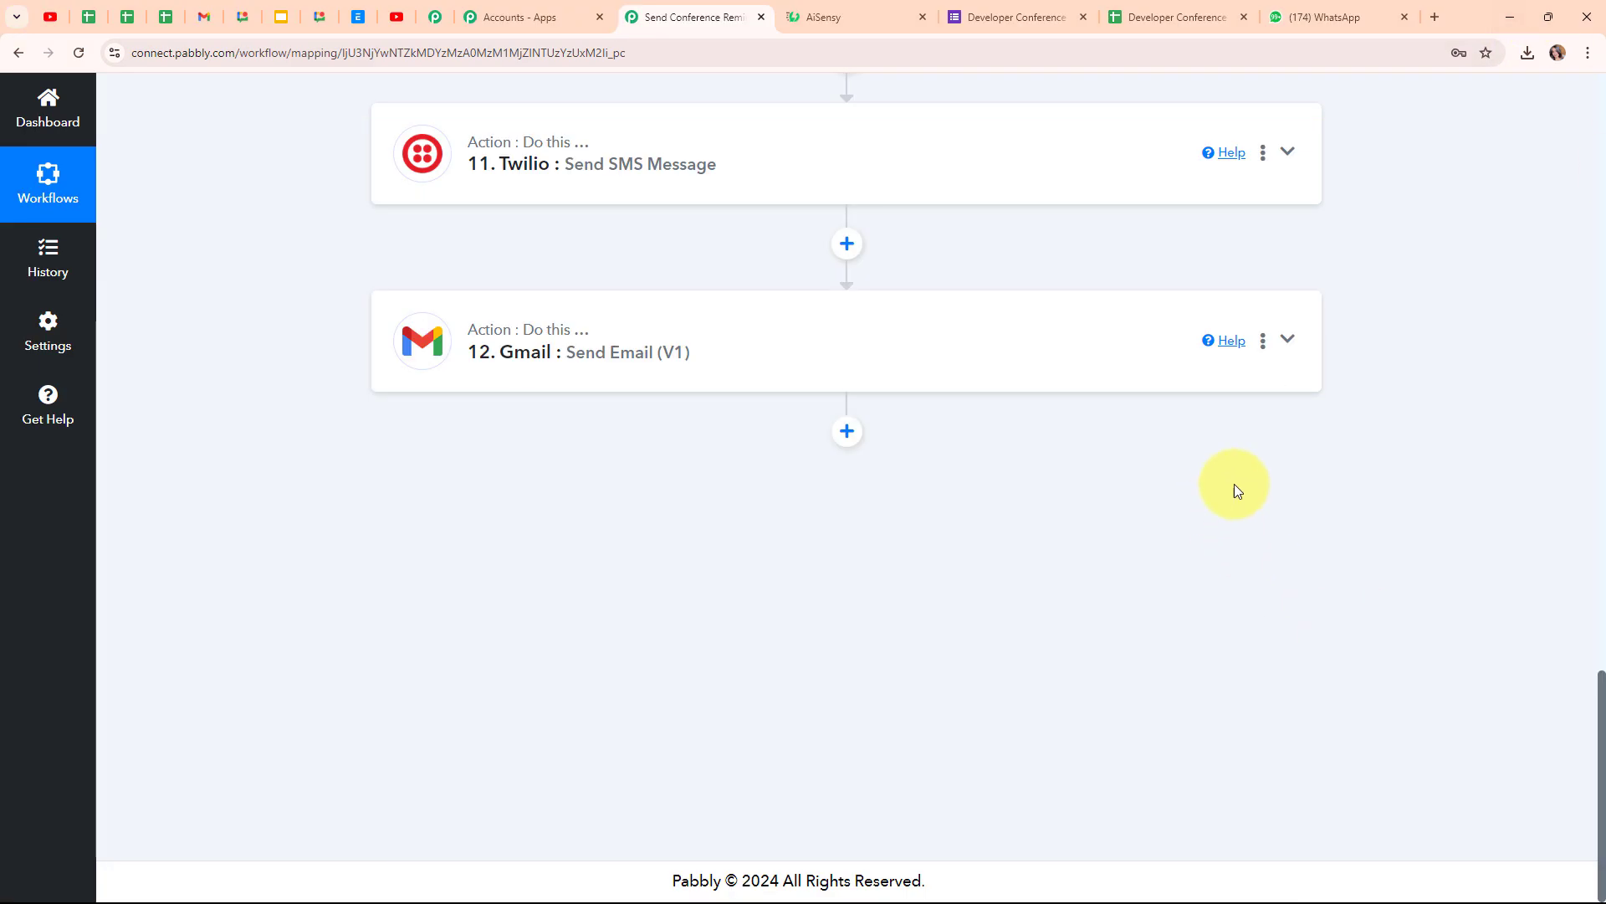
- Review the completed workflow in order, from the Google Forms trigger through both sets of delay, WhatsApp, SMS and Gmail reminder actions
{"action": "scroll", "coordinate": [1250, 378], "scroll_direction": "up", "scroll_amount": 3}
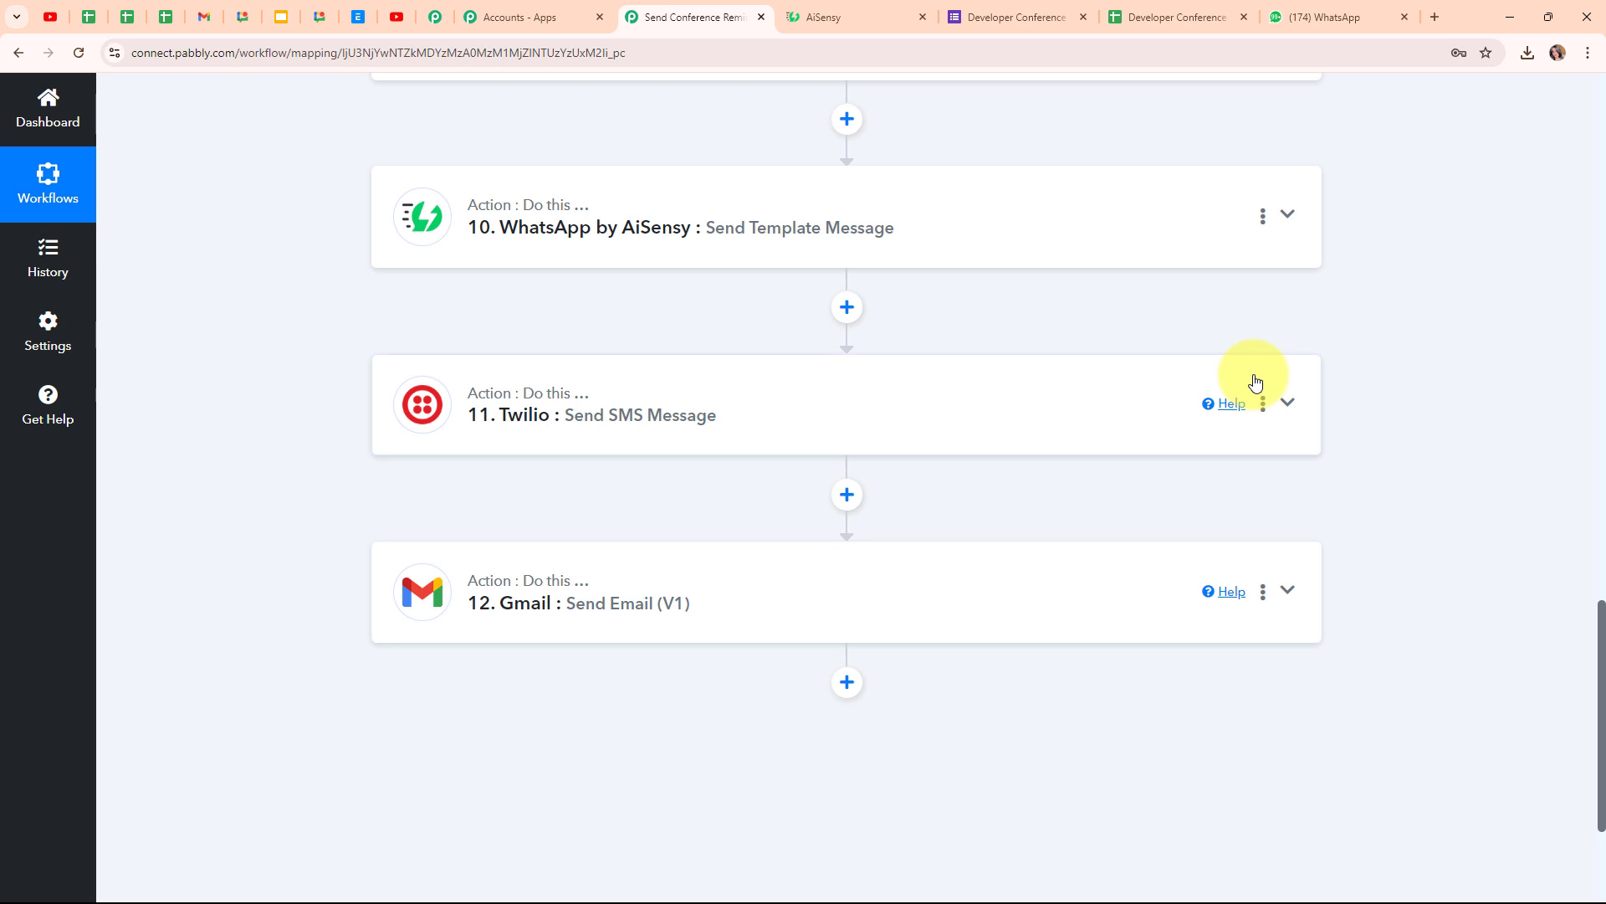
{"action": "scroll", "coordinate": [1419, 383], "scroll_direction": "up", "scroll_amount": 20}
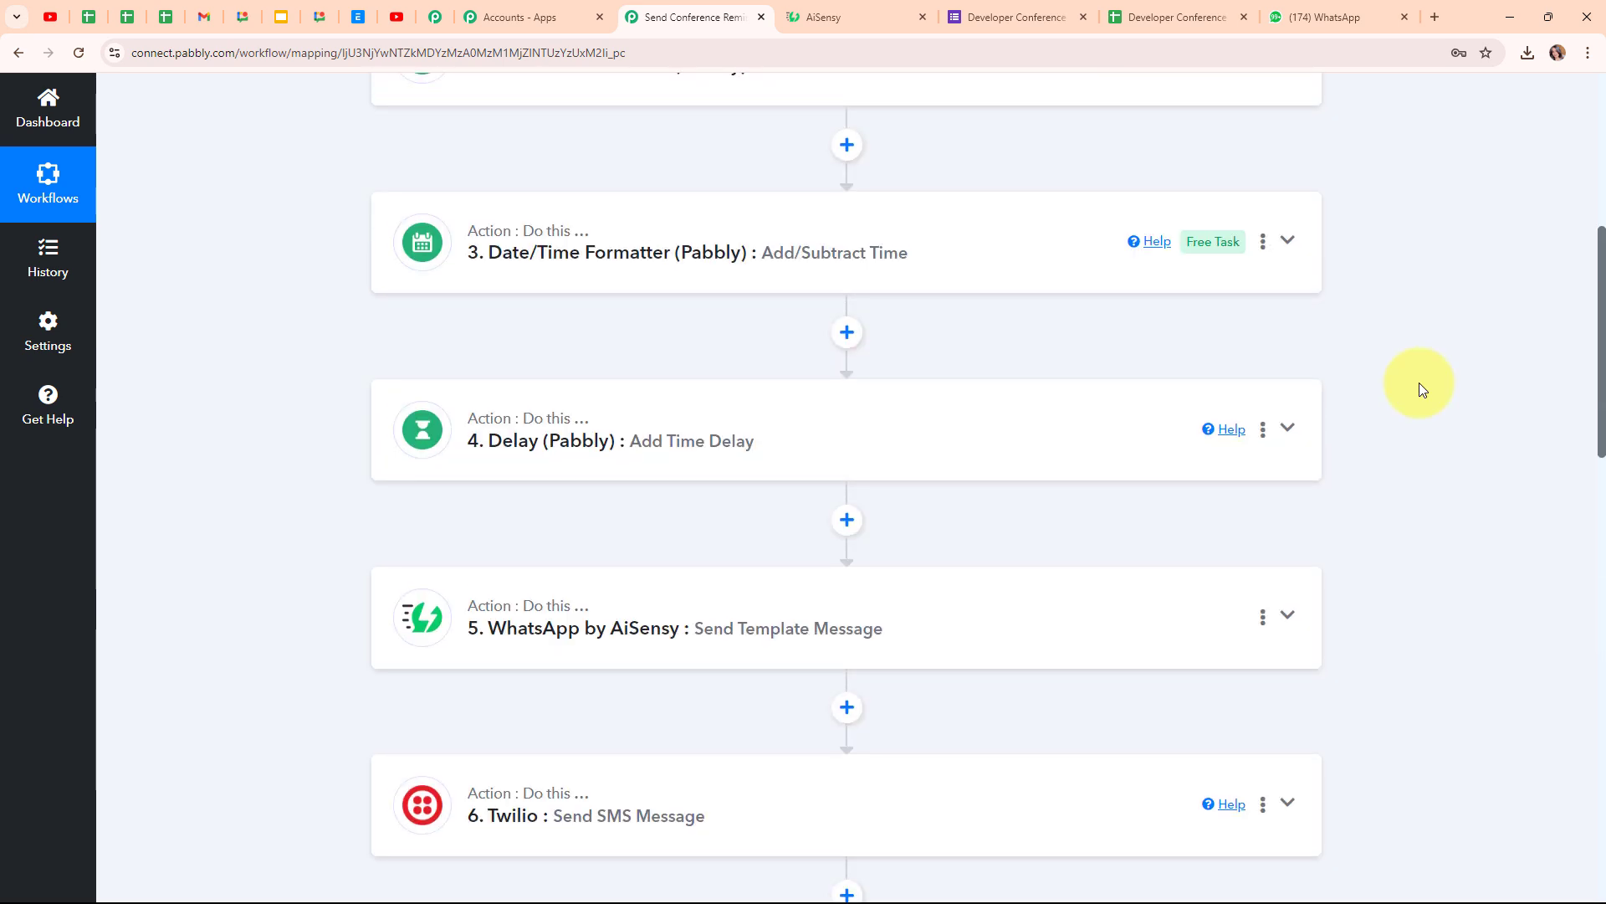
{"action": "scroll", "coordinate": [1419, 383], "scroll_direction": "up", "scroll_amount": 3}
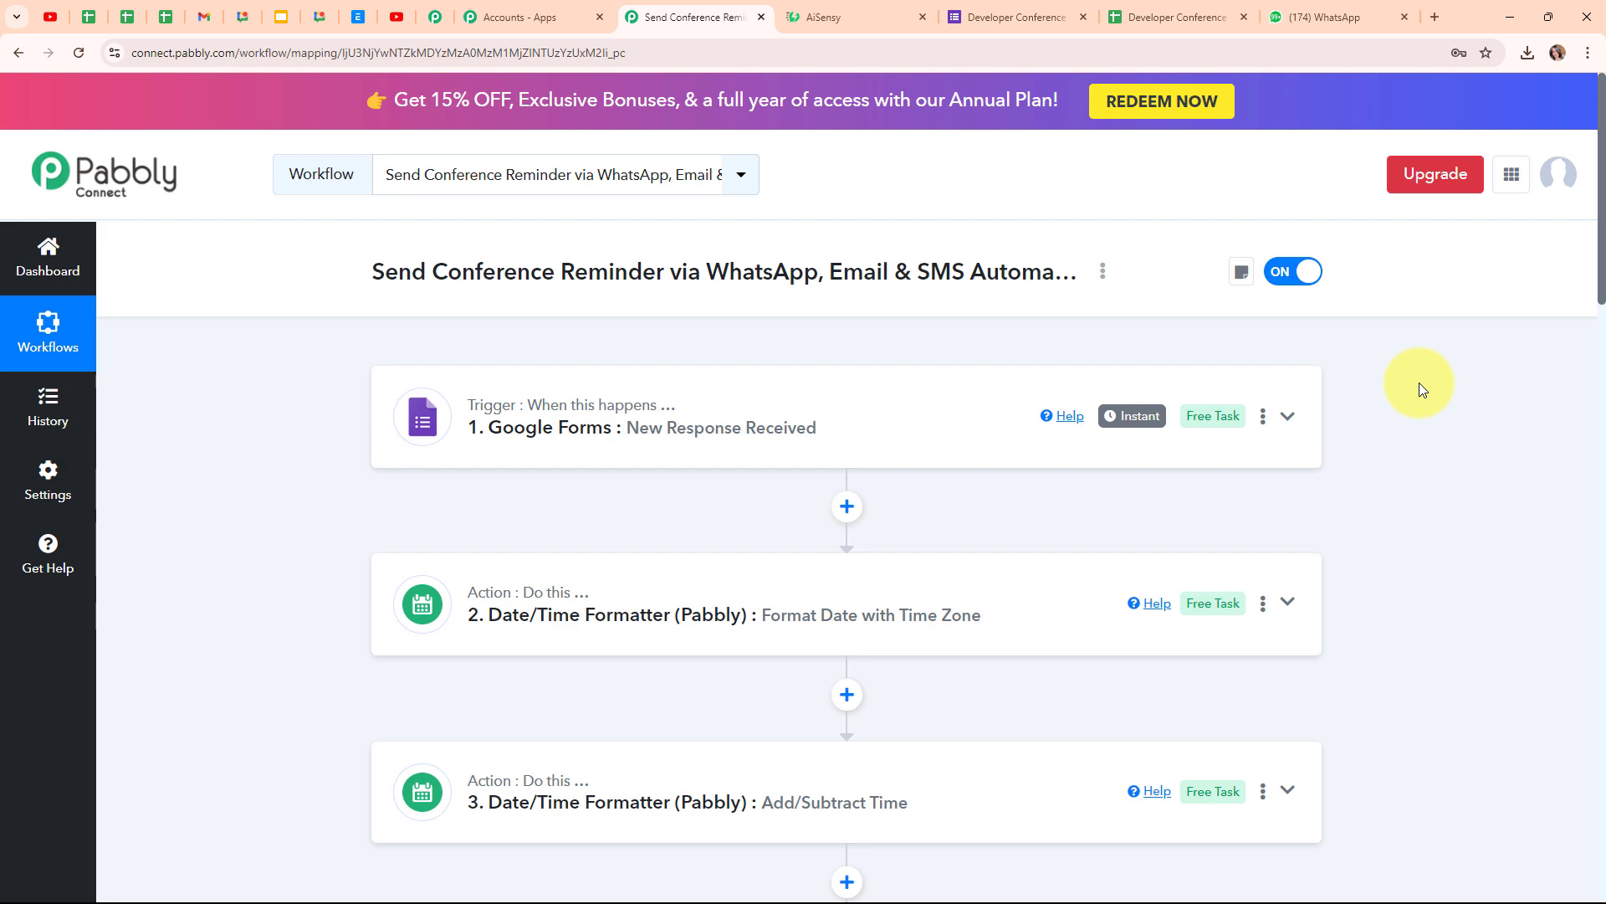
{"action": "scroll", "coordinate": [1382, 524], "scroll_direction": "down", "scroll_amount": 10}
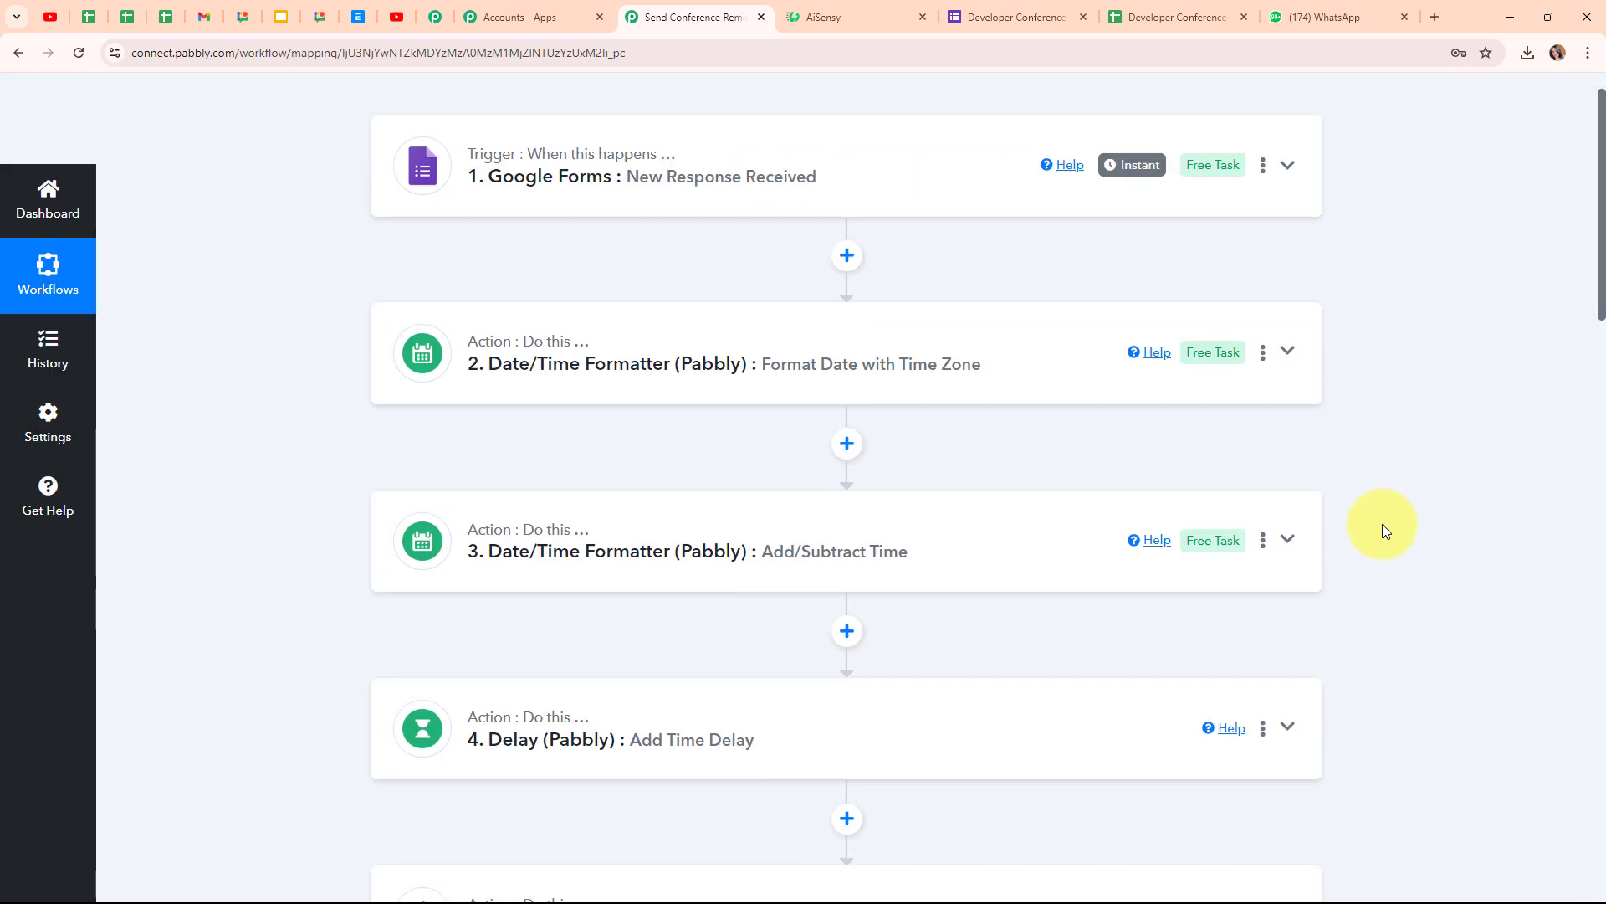
{"action": "scroll", "coordinate": [1382, 524], "scroll_direction": "up", "scroll_amount": 10}
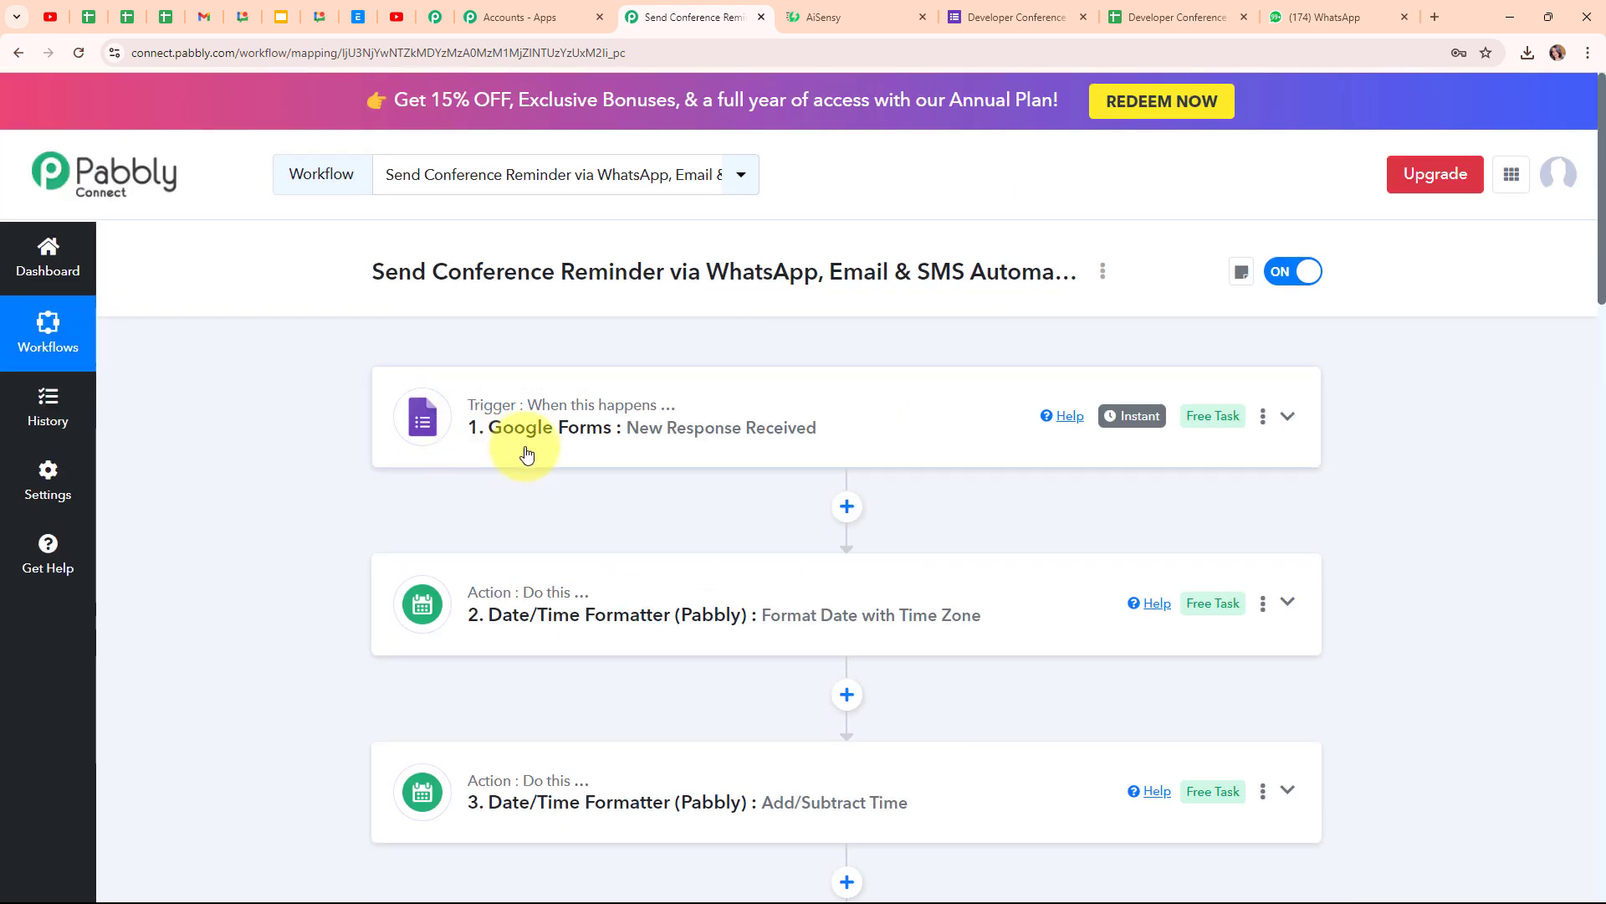
{"action": "scroll", "coordinate": [660, 391], "scroll_direction": "down", "scroll_amount": 1}
{"action": "mouse_move", "coordinate": [481, 338]}
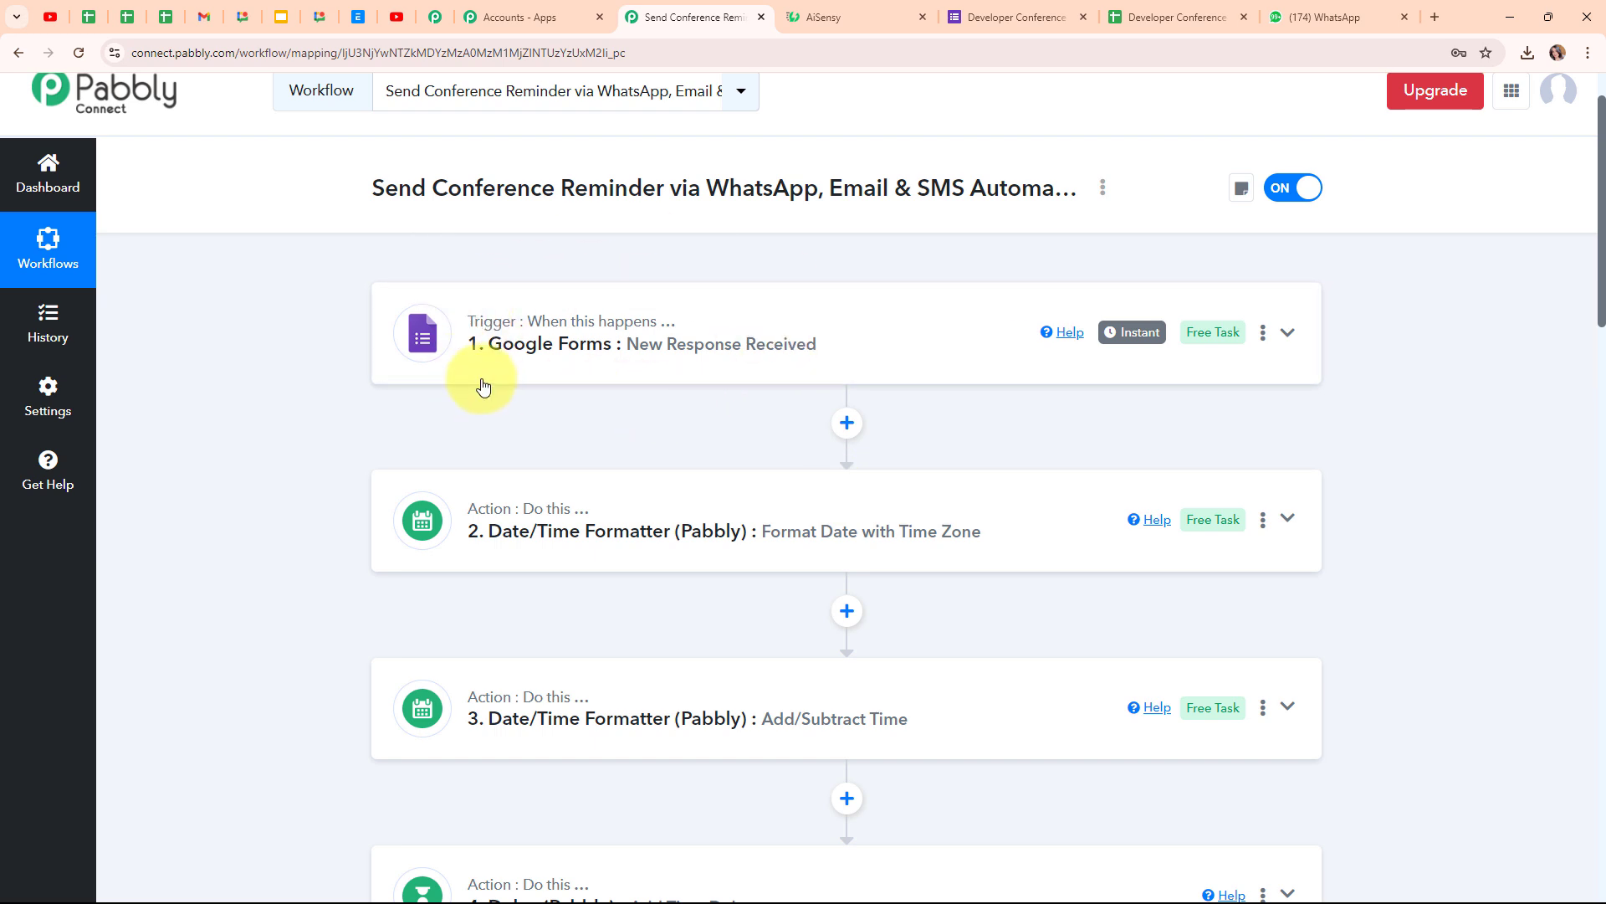
{"action": "scroll", "coordinate": [594, 380], "scroll_direction": "down", "scroll_amount": 2}
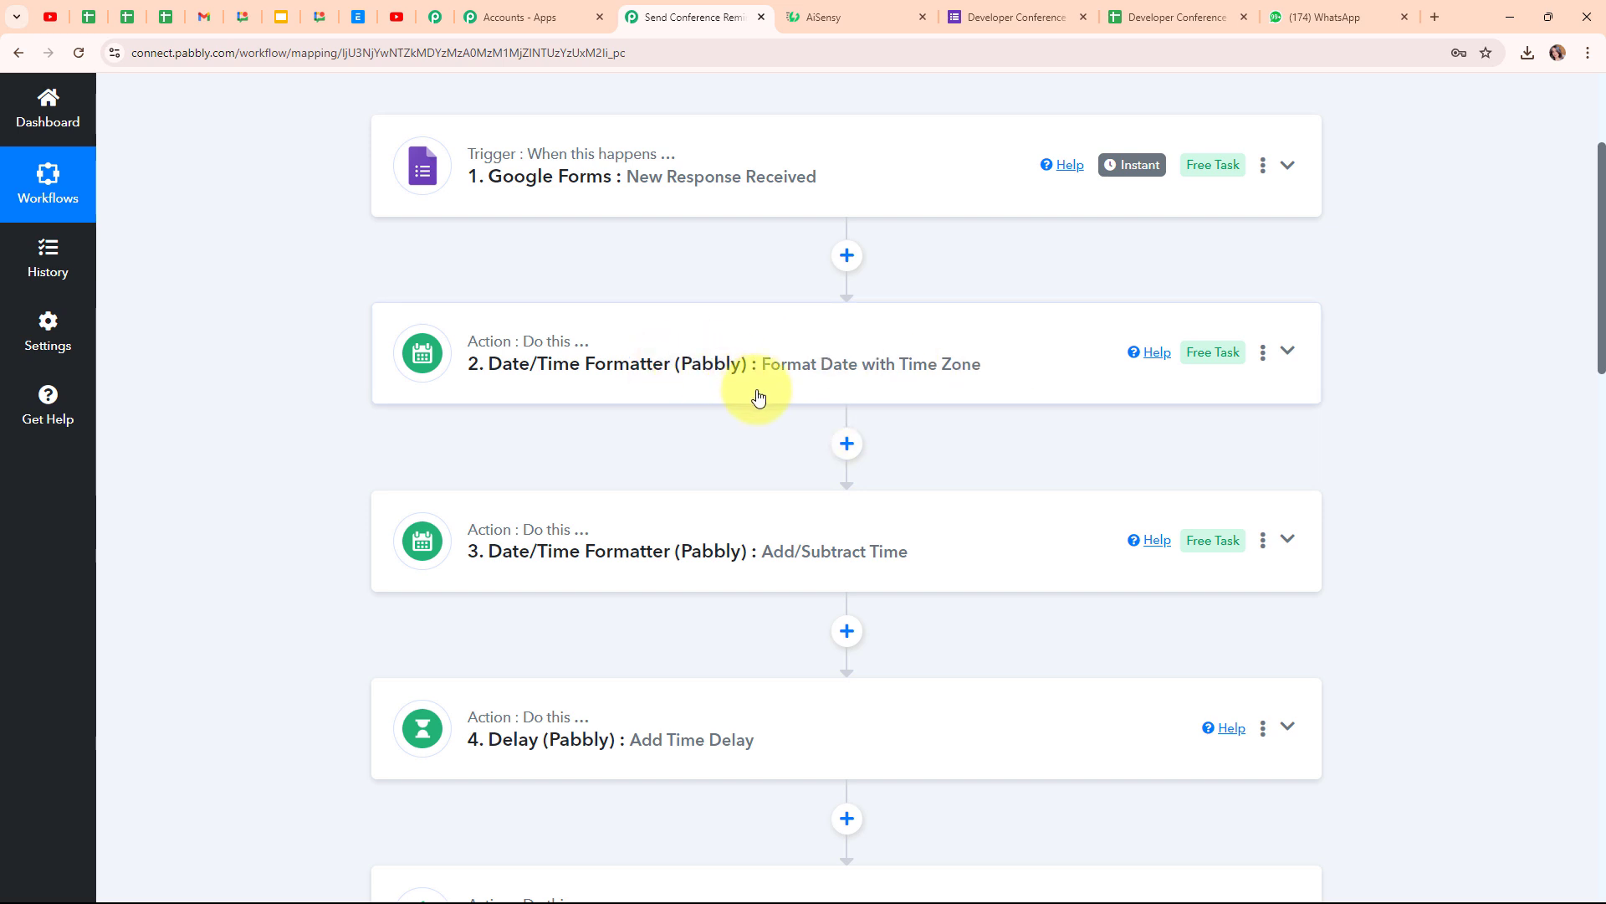
{"action": "scroll", "coordinate": [758, 397], "scroll_direction": "down", "scroll_amount": 2}
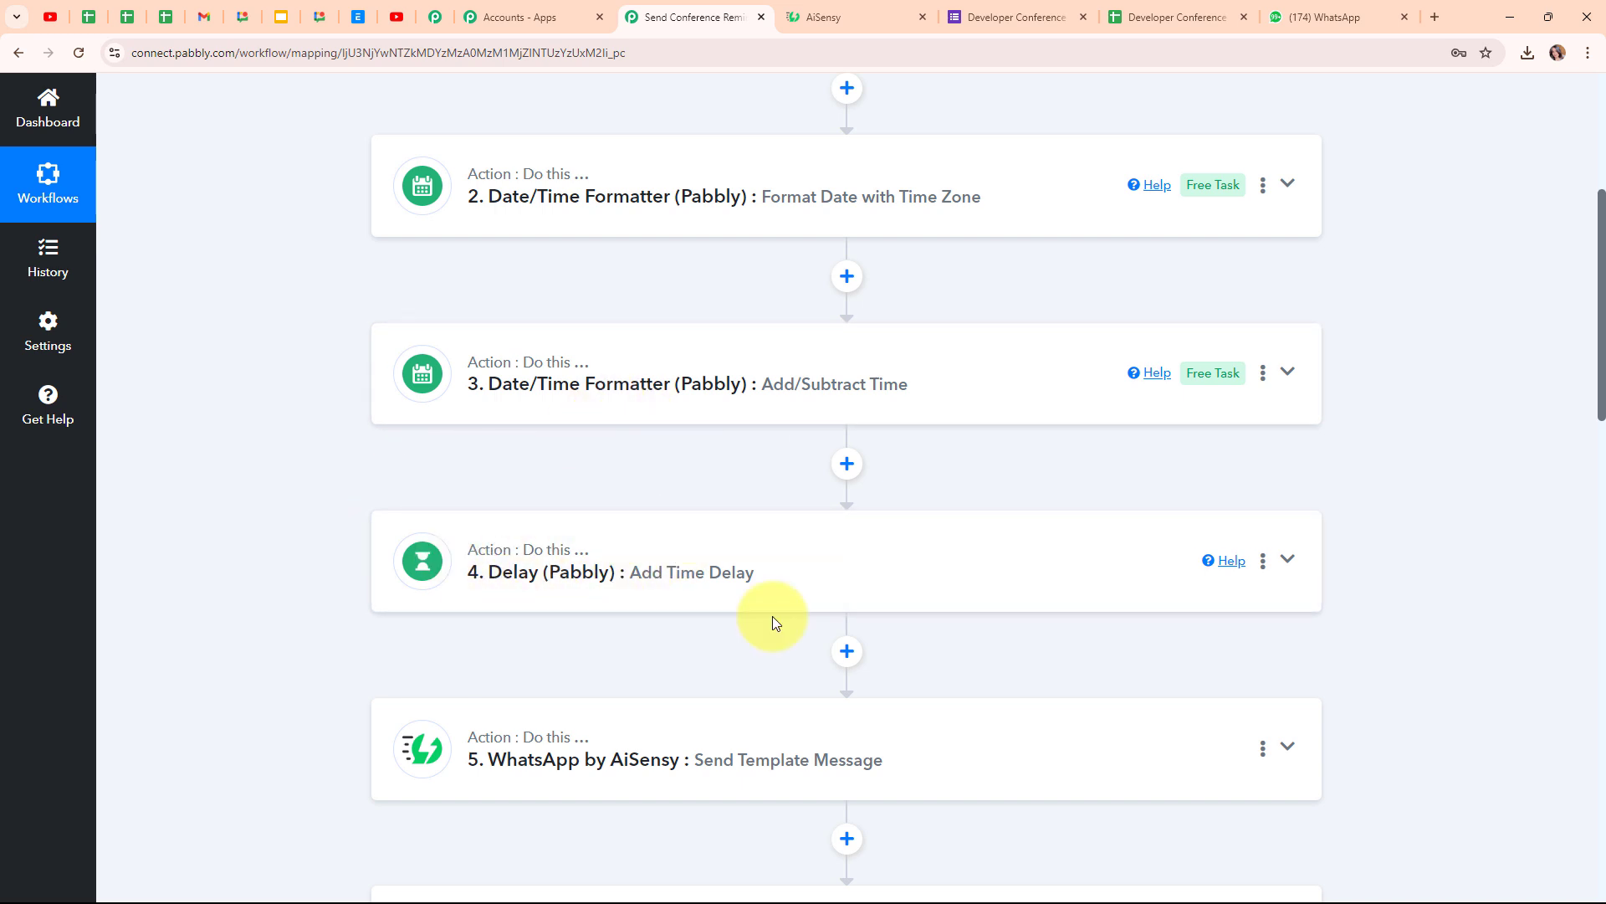
{"action": "scroll", "coordinate": [772, 616], "scroll_direction": "down", "scroll_amount": 2}
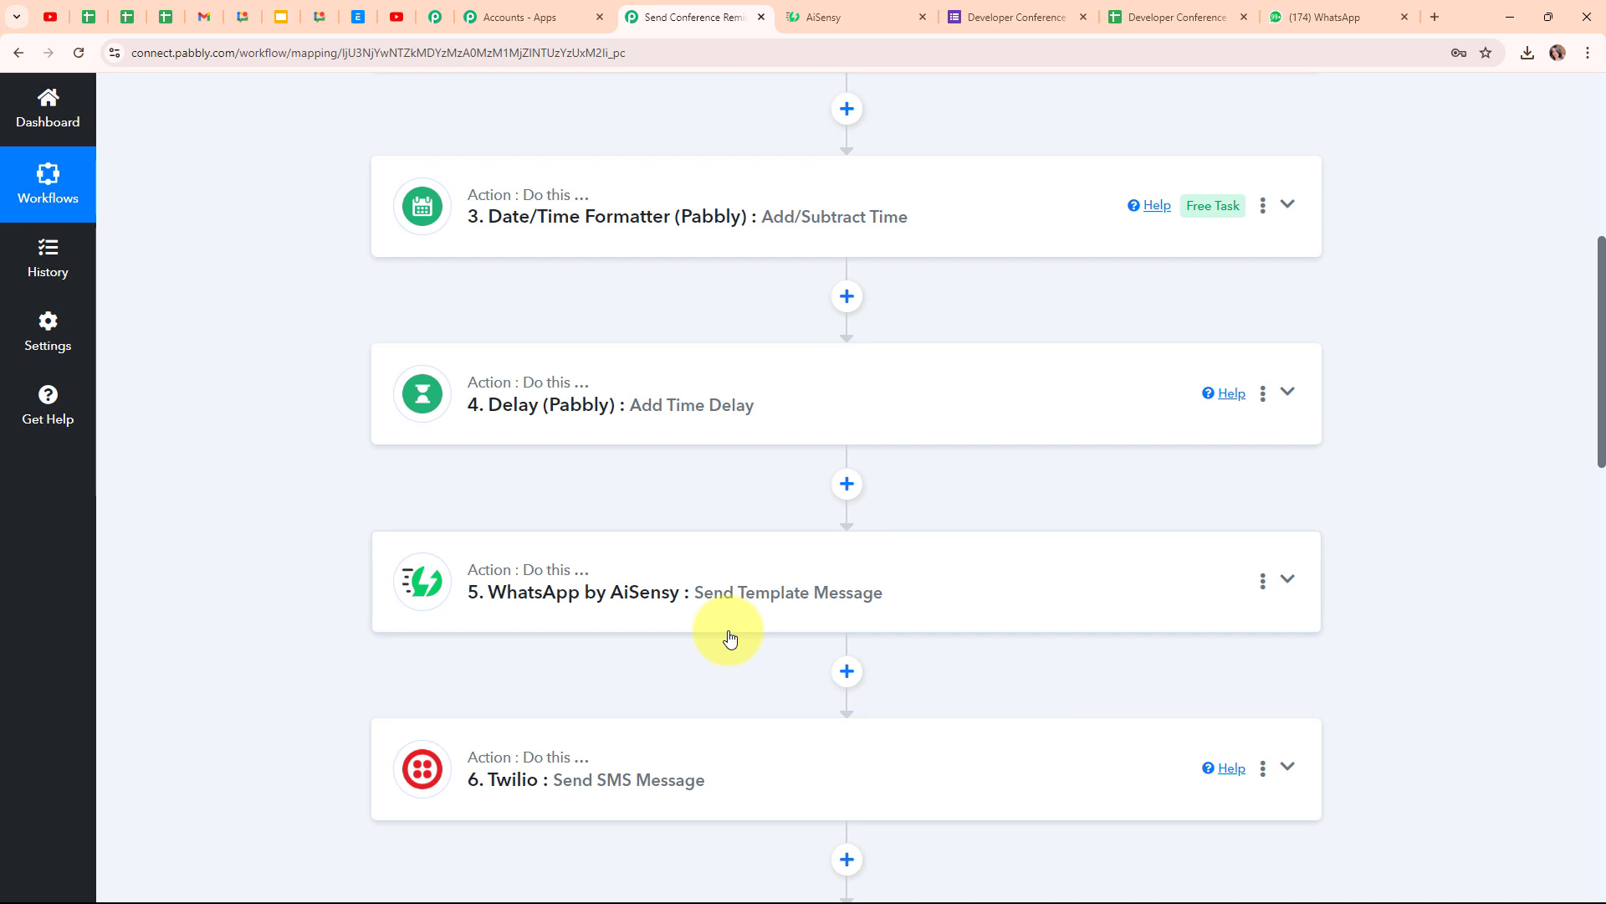
{"action": "scroll", "coordinate": [730, 637], "scroll_direction": "down", "scroll_amount": 4}
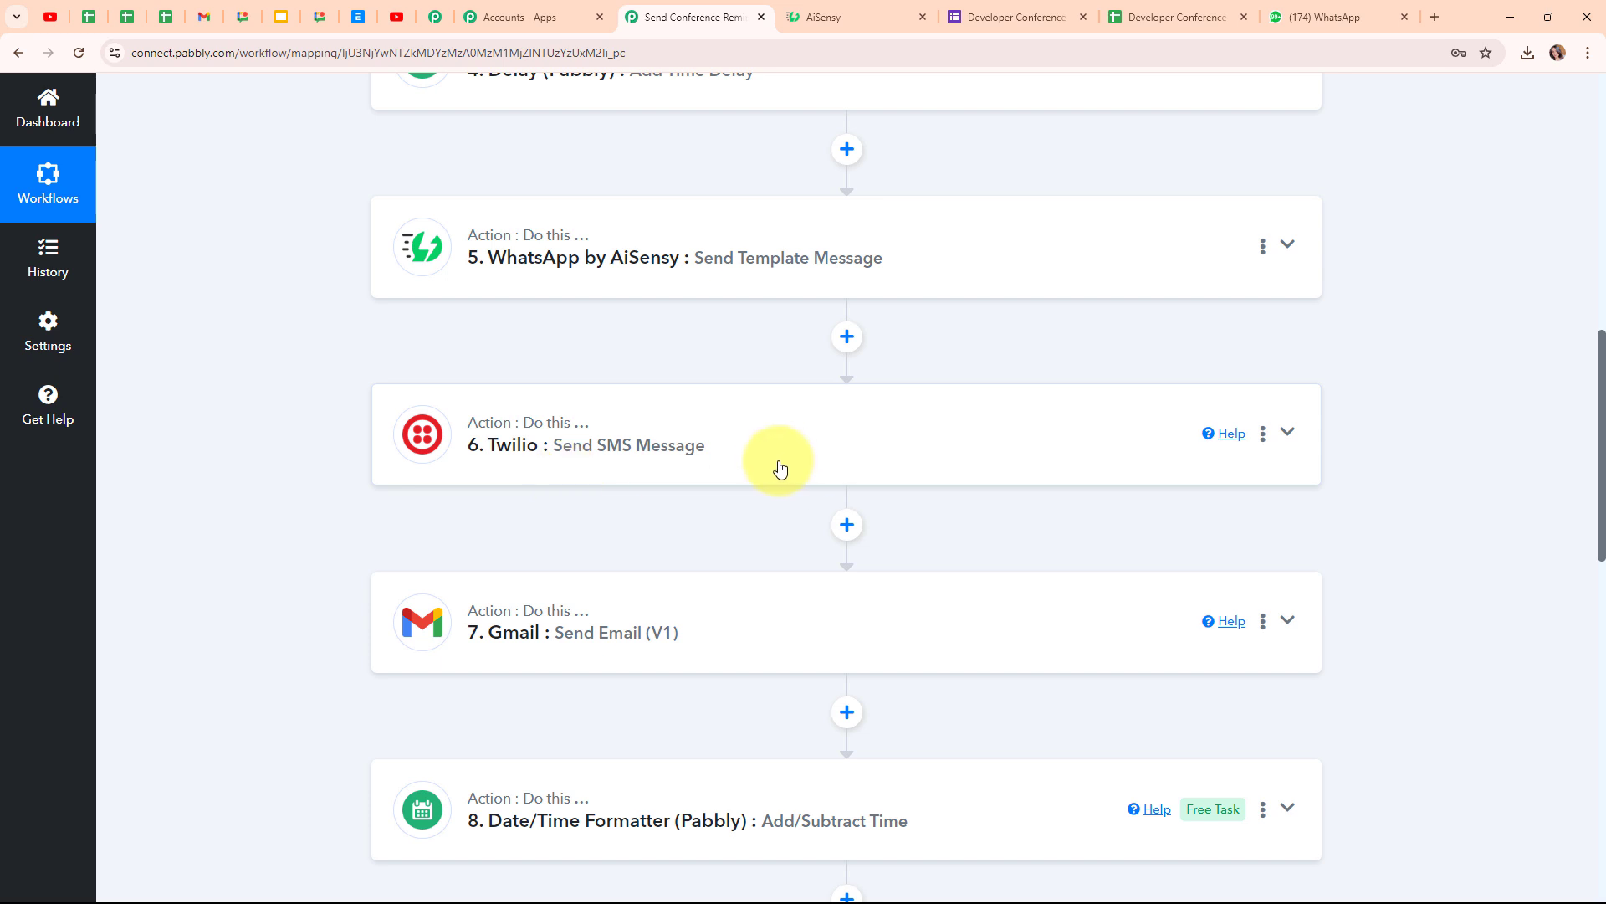
{"action": "scroll", "coordinate": [518, 301], "scroll_direction": "down", "scroll_amount": 3}
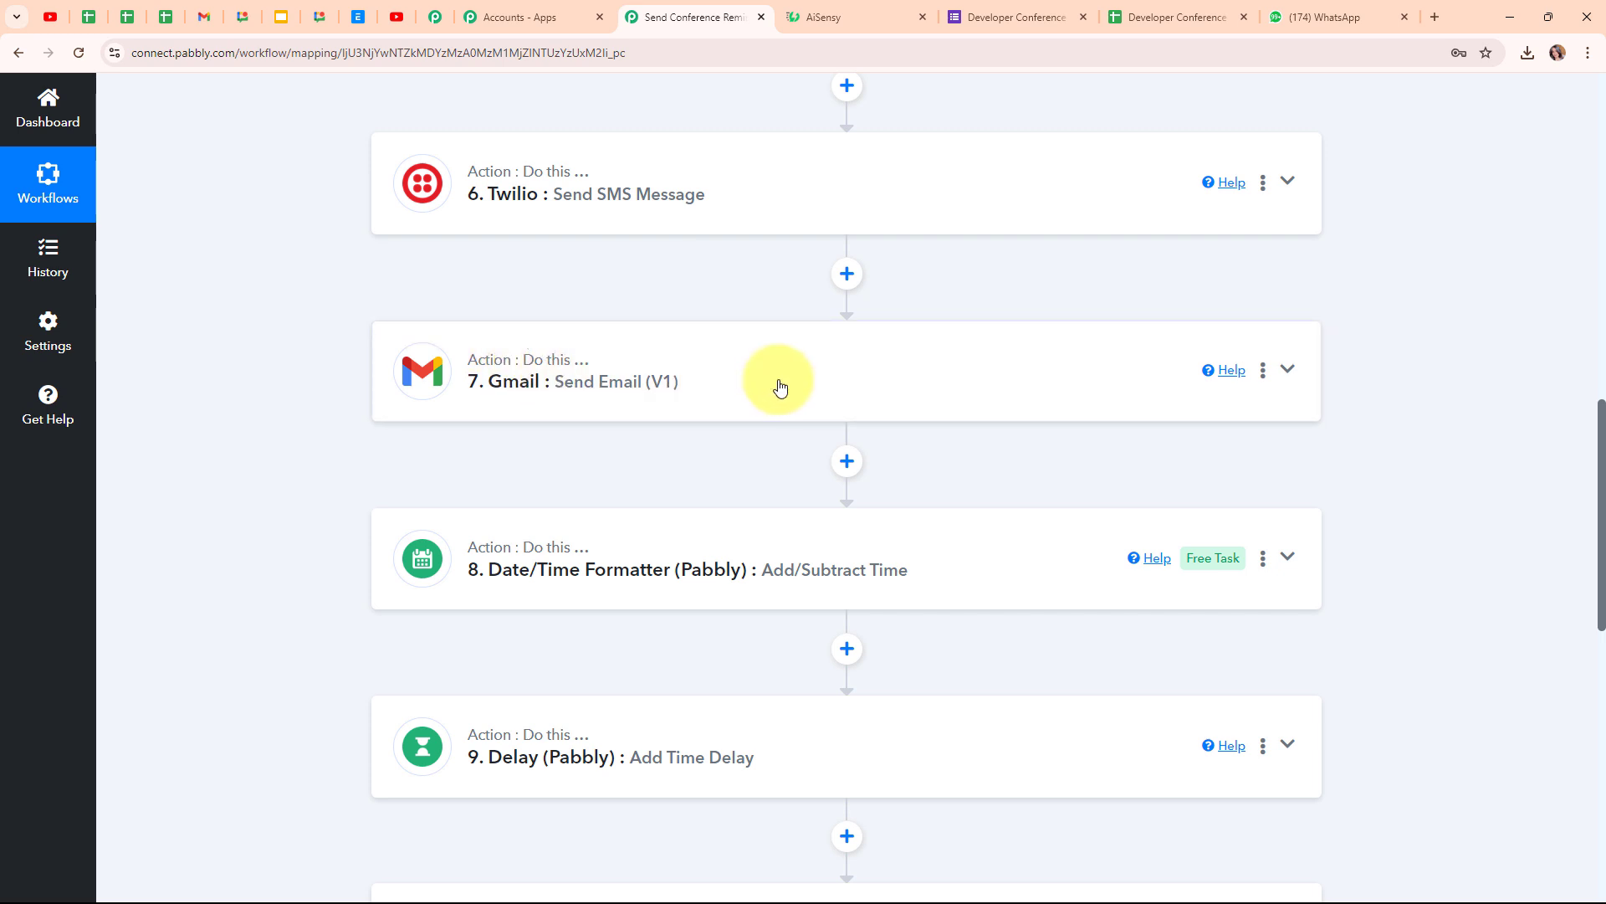
{"action": "scroll", "coordinate": [779, 385], "scroll_direction": "down", "scroll_amount": 3}
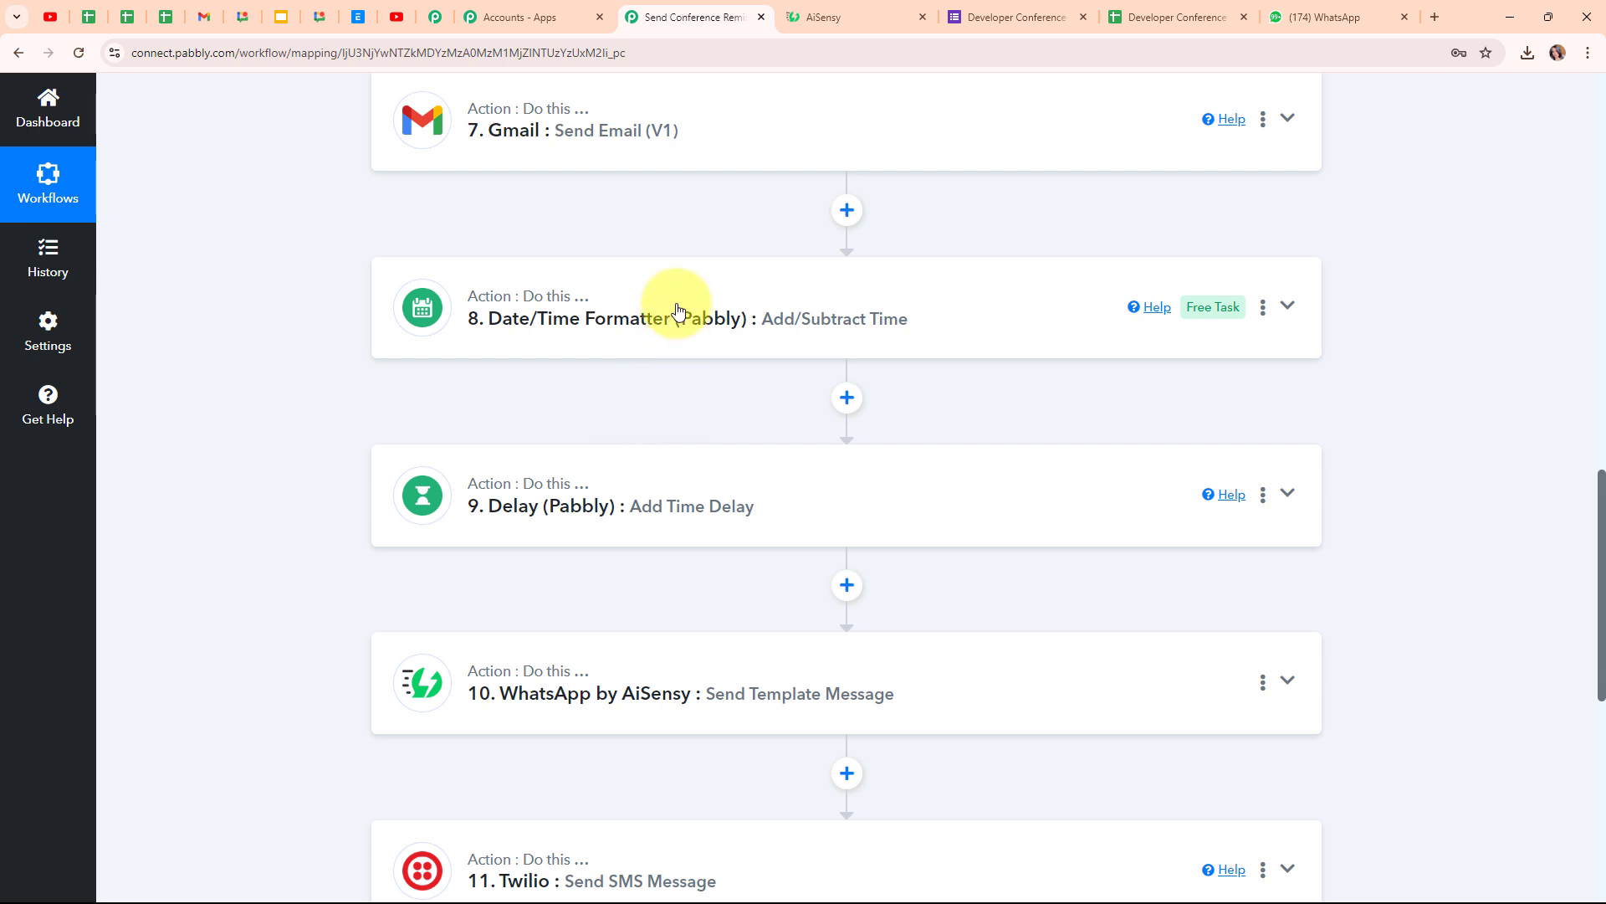
{"action": "scroll", "coordinate": [688, 537], "scroll_direction": "down", "scroll_amount": 2}
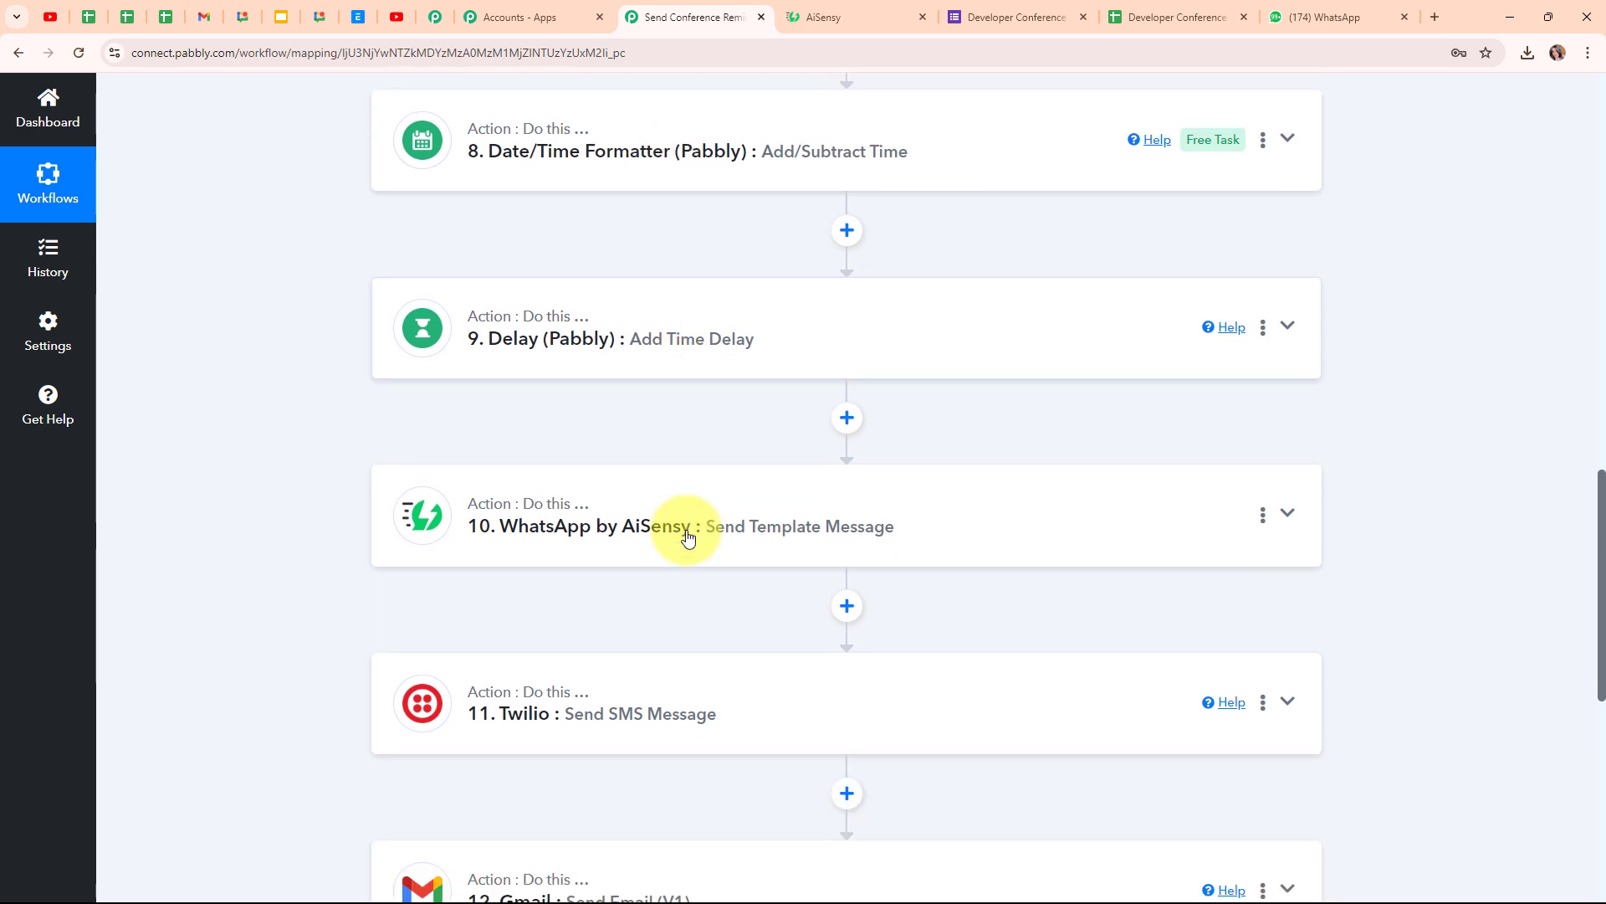
{"action": "scroll", "coordinate": [607, 492], "scroll_direction": "down", "scroll_amount": 2}
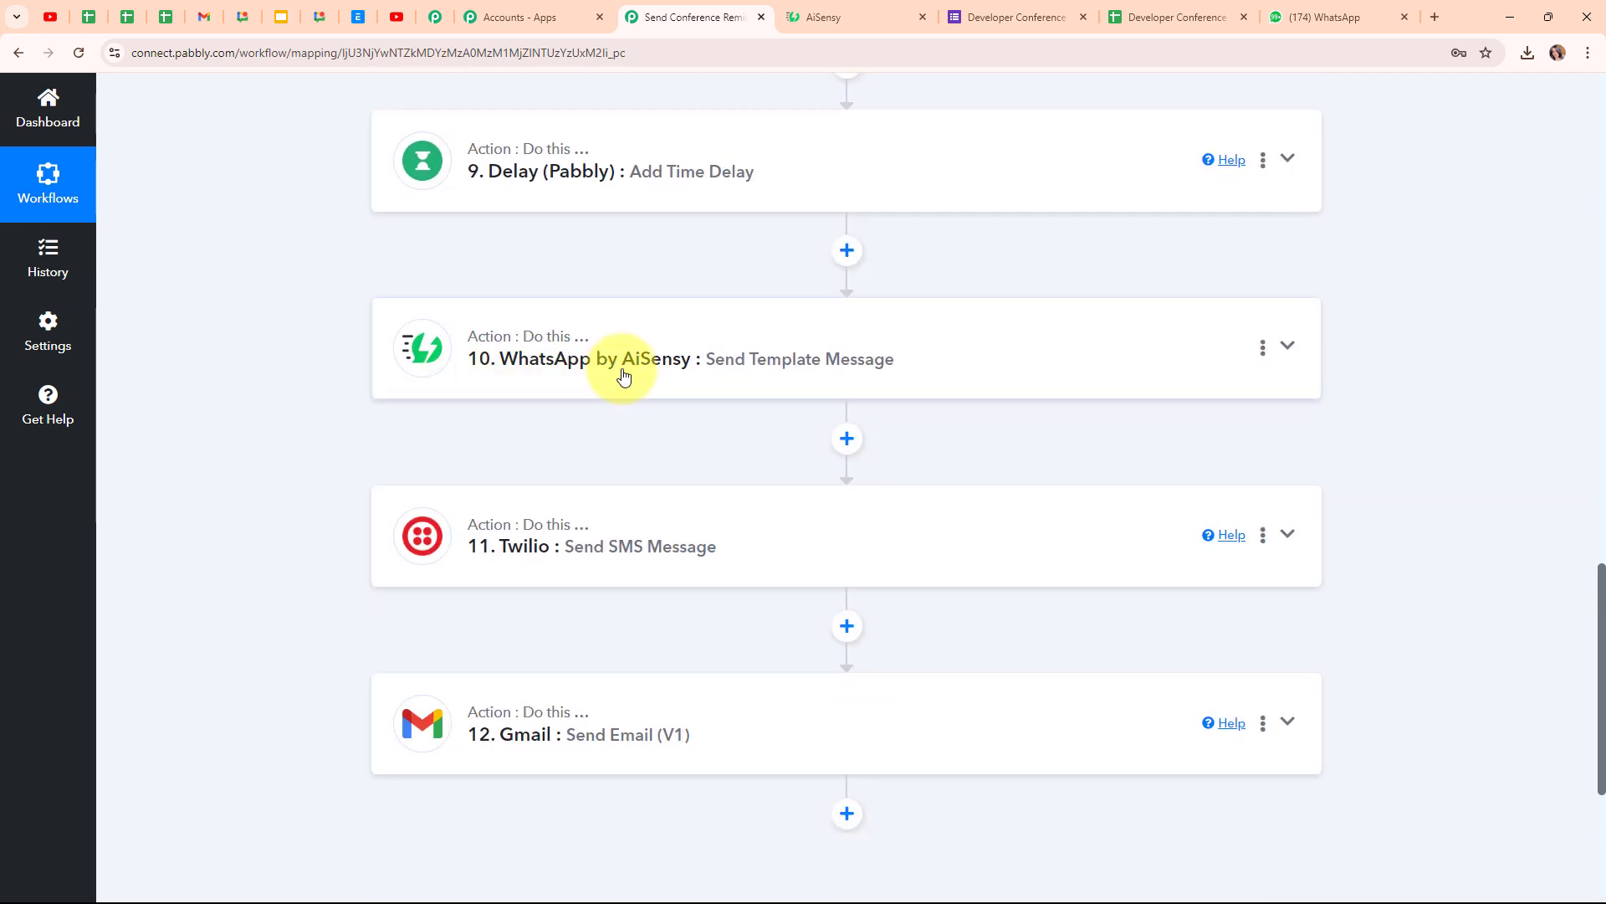
{"action": "mouse_move", "coordinate": [477, 345]}
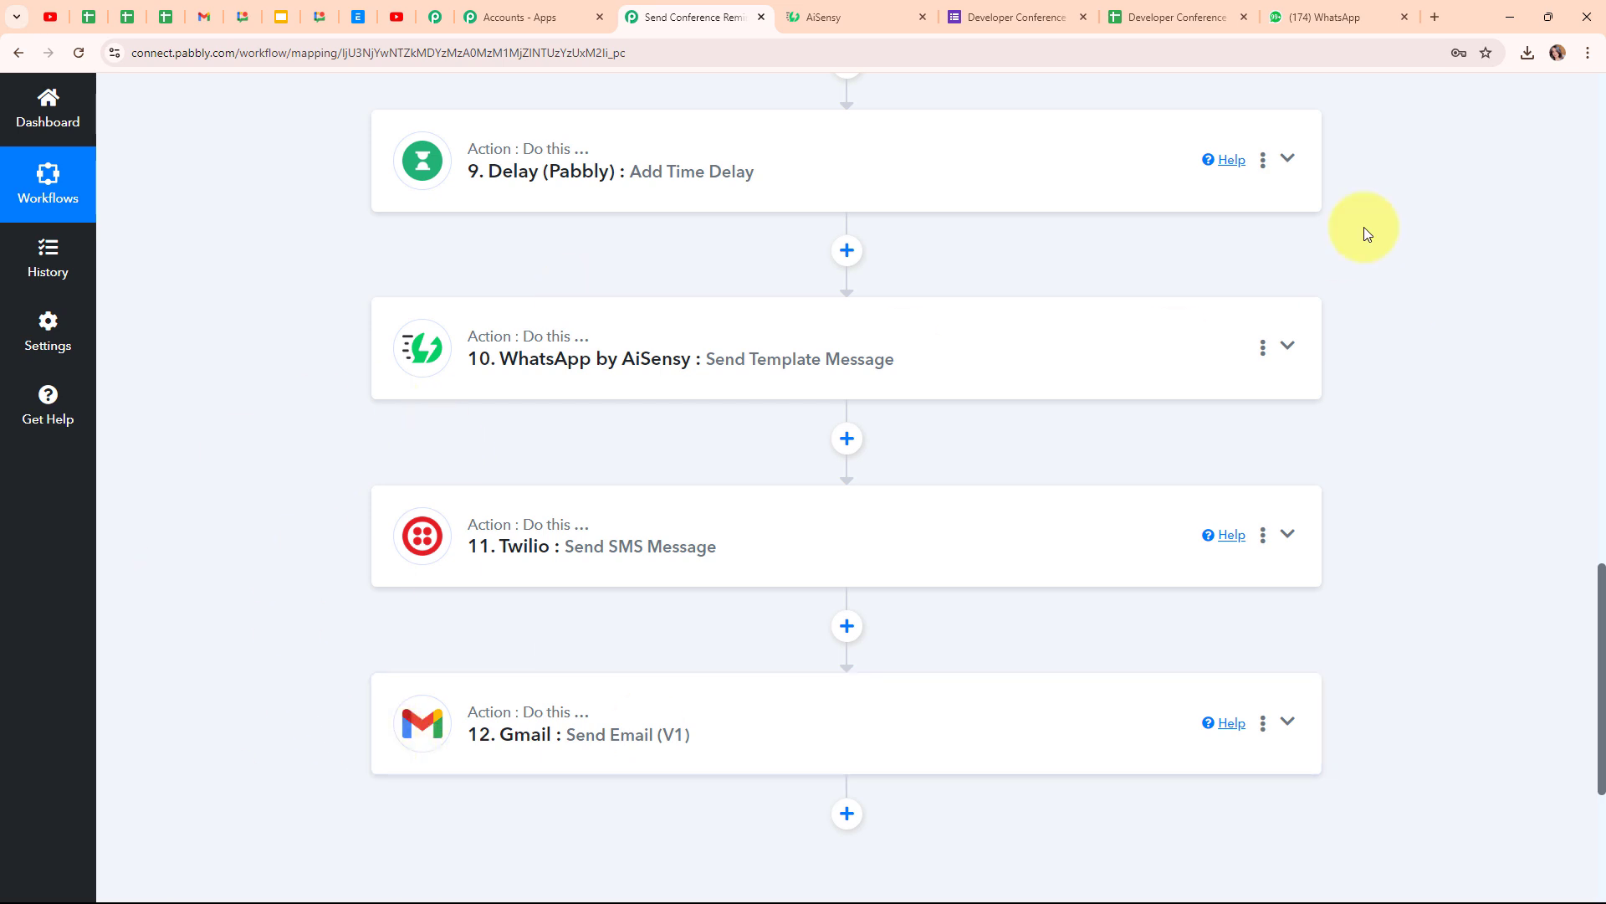
{"action": "scroll", "coordinate": [1364, 227], "scroll_direction": "up", "scroll_amount": 20}
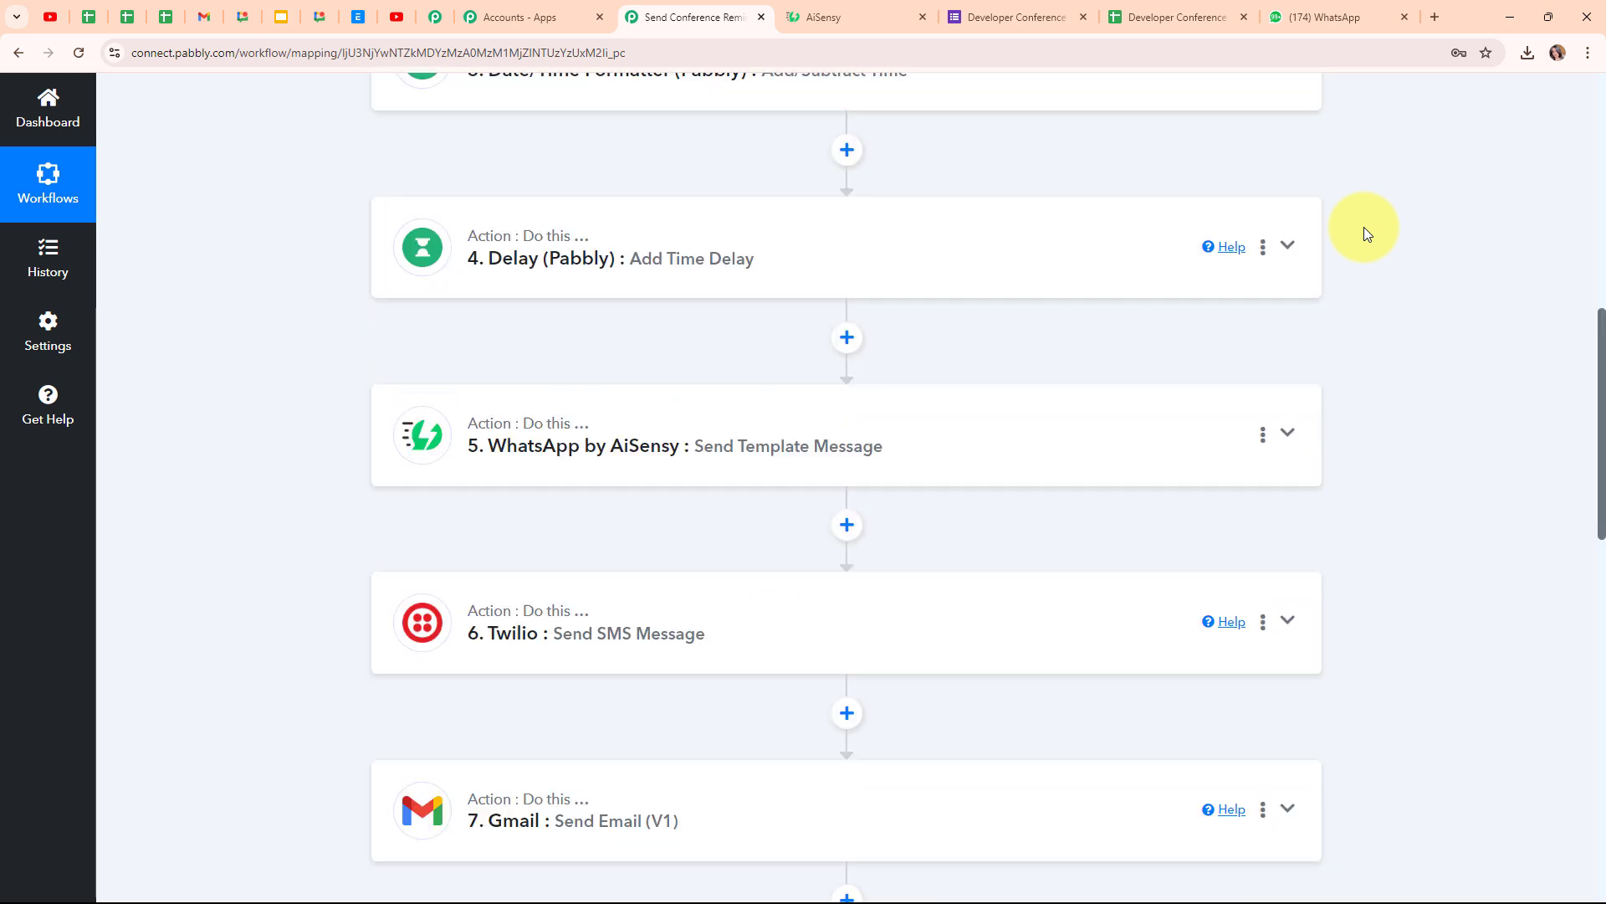